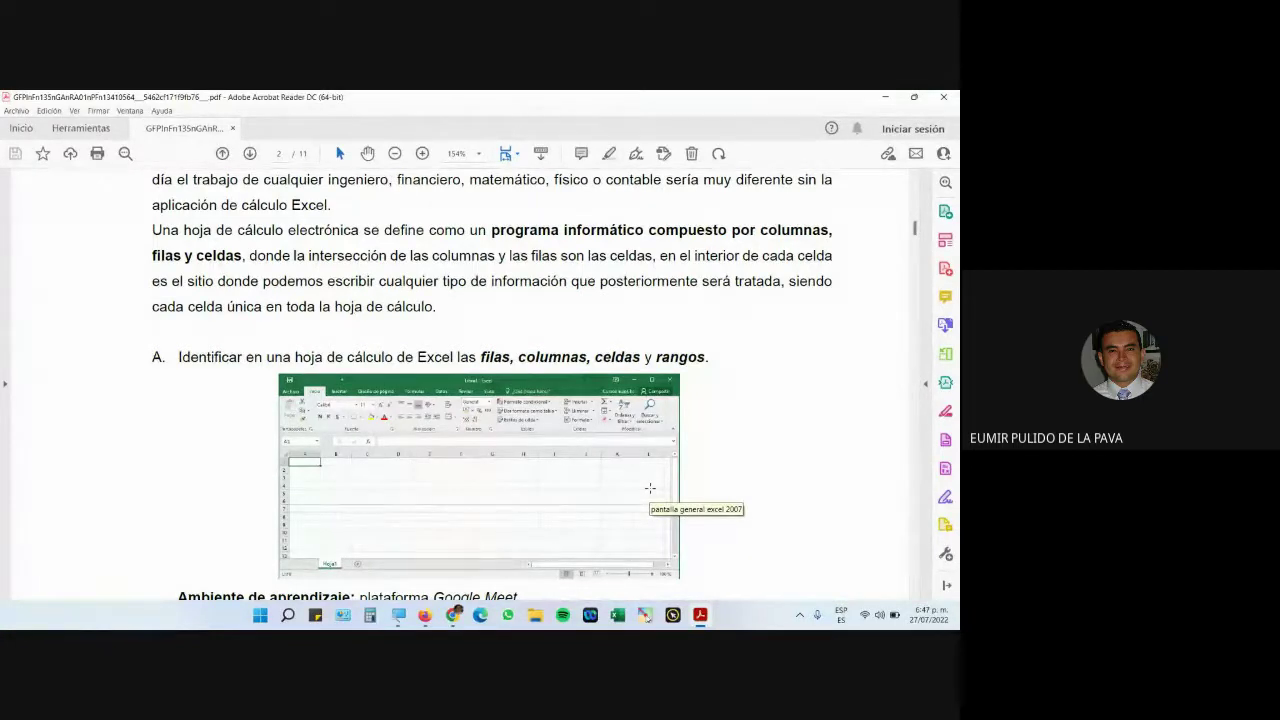
Scroll the PDF guide to section B and back to section A, then launch Excel
{"action": "scroll", "coordinate": [457, 410], "scroll_direction": "down", "scroll_amount": 5}
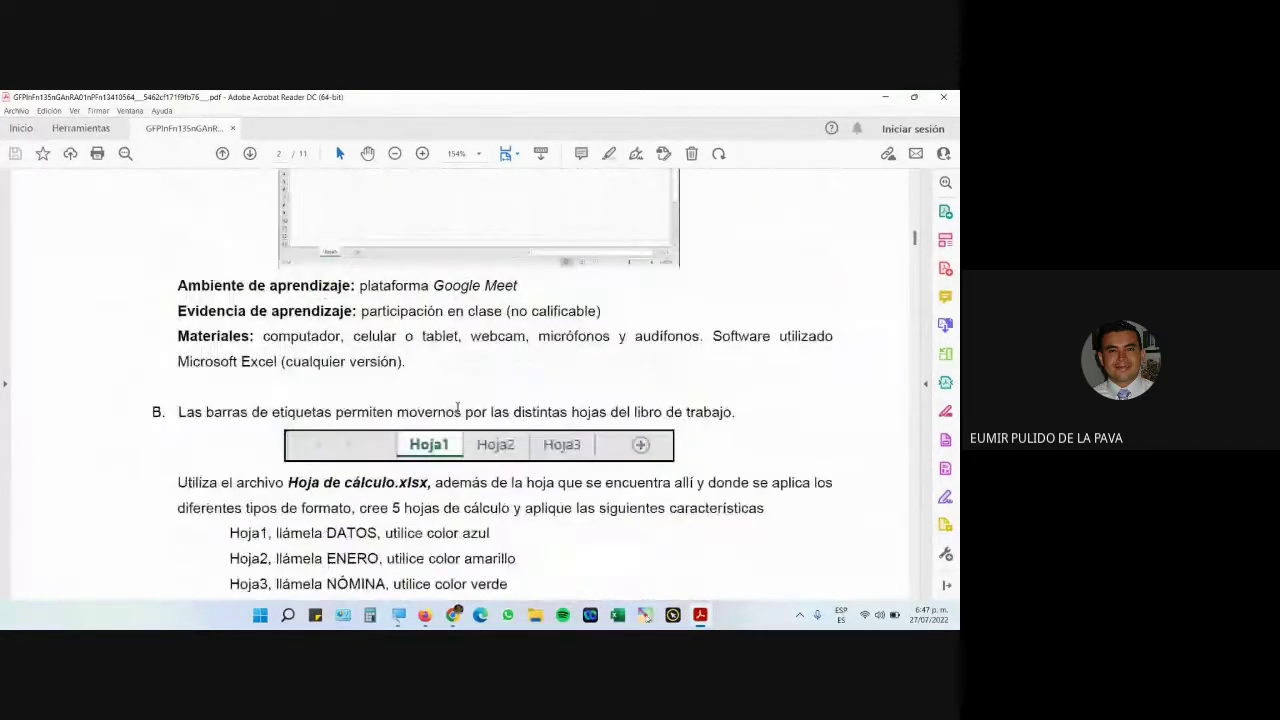
{"action": "scroll", "coordinate": [457, 410], "scroll_direction": "up", "scroll_amount": 3}
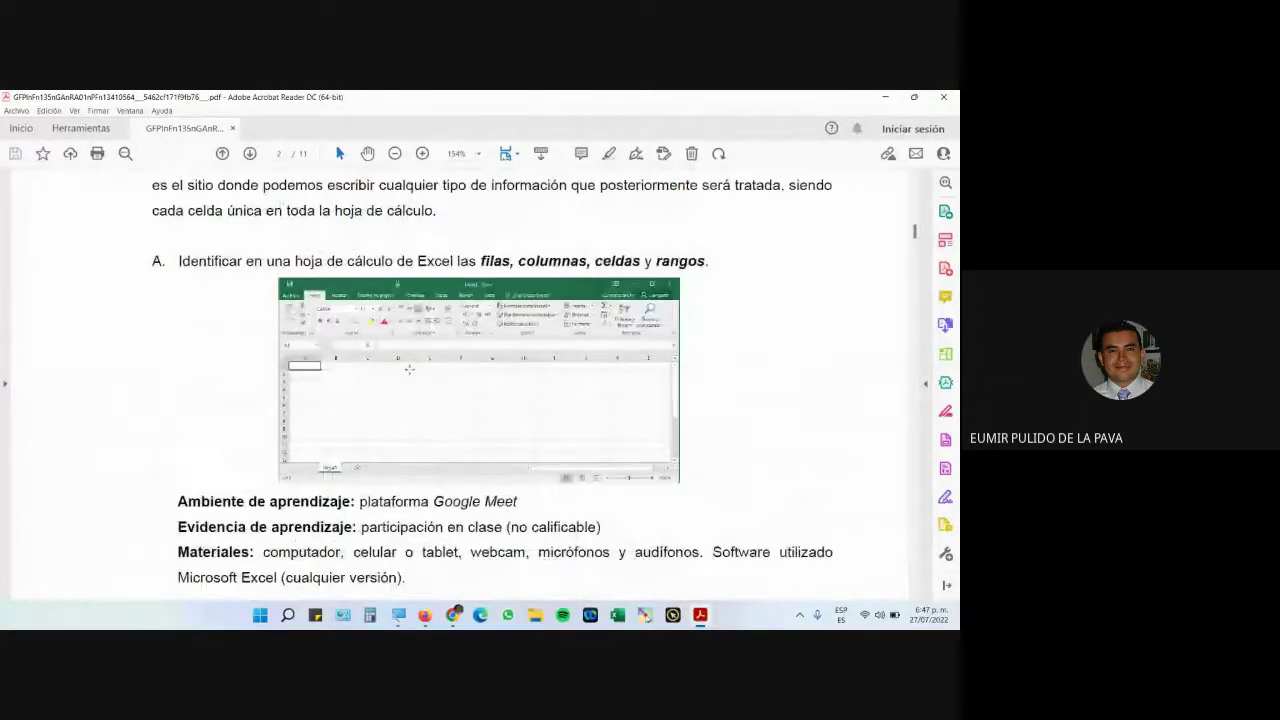
{"action": "left_click", "coordinate": [619, 616]}
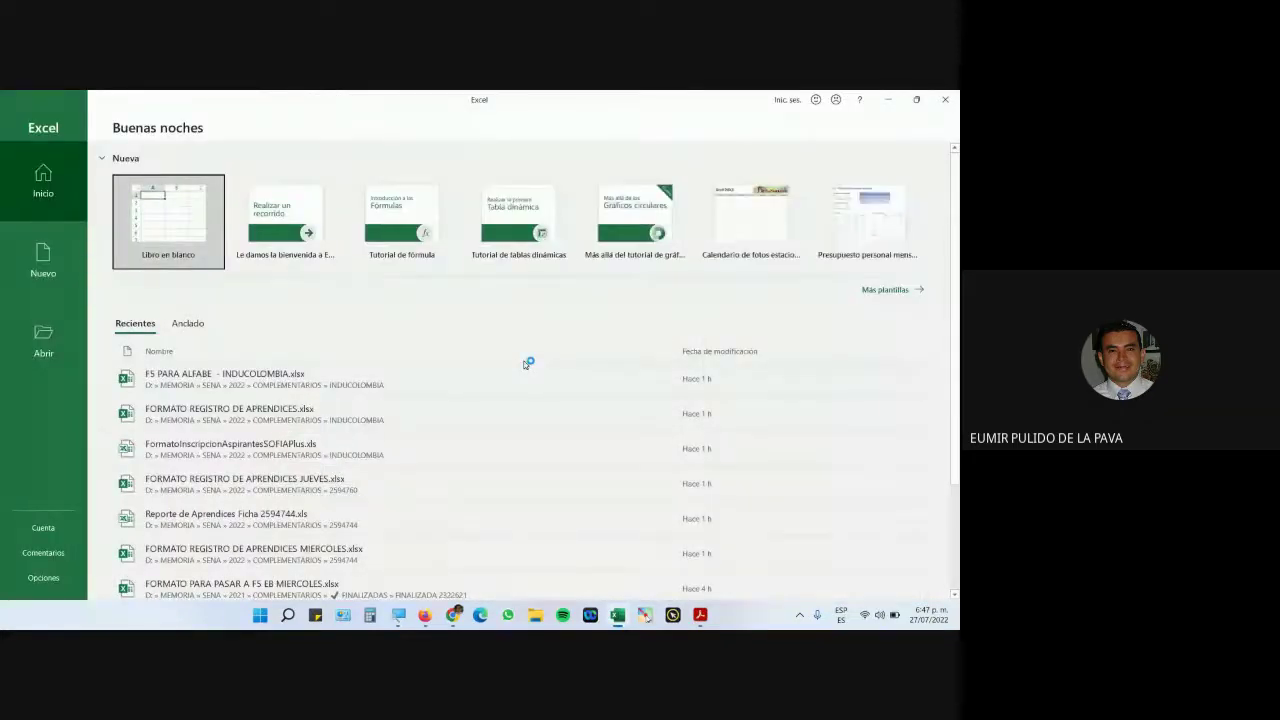
Create blank workbook Libro1, select rows 2 and 11 and columns F, I, J, then return to A1
{"action": "left_click", "coordinate": [172, 232]}
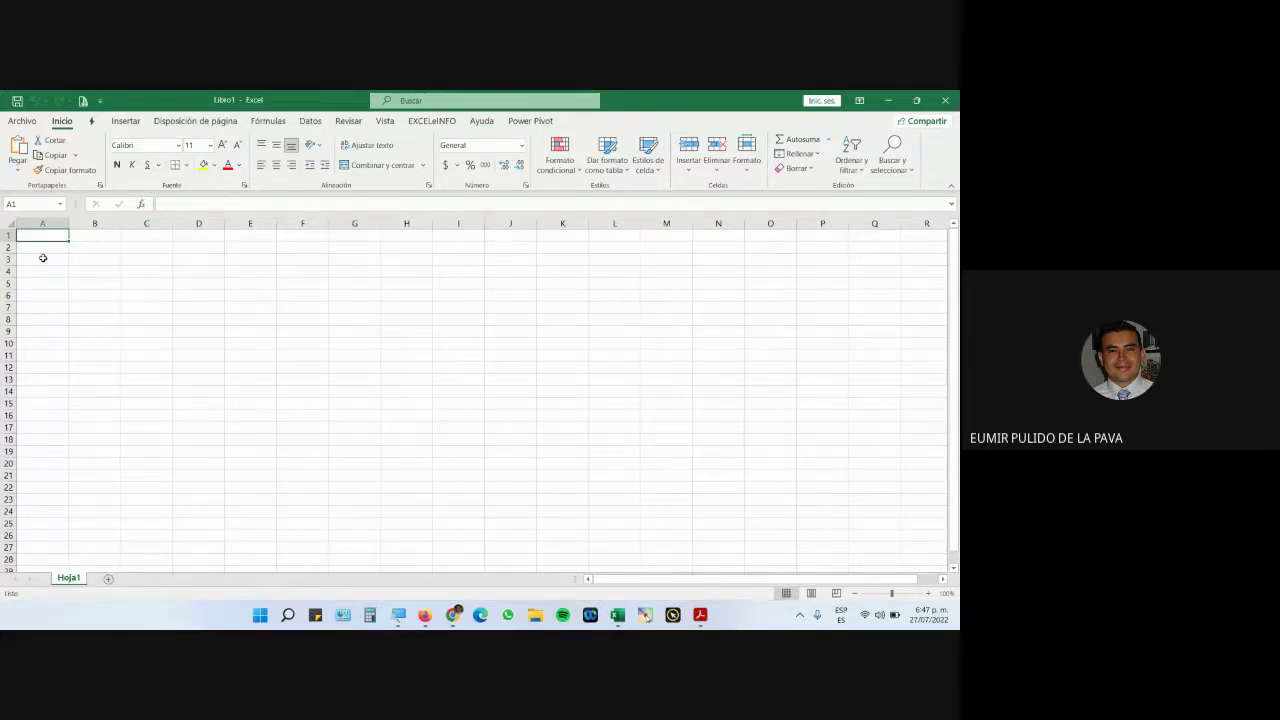
{"action": "left_click", "coordinate": [8, 247]}
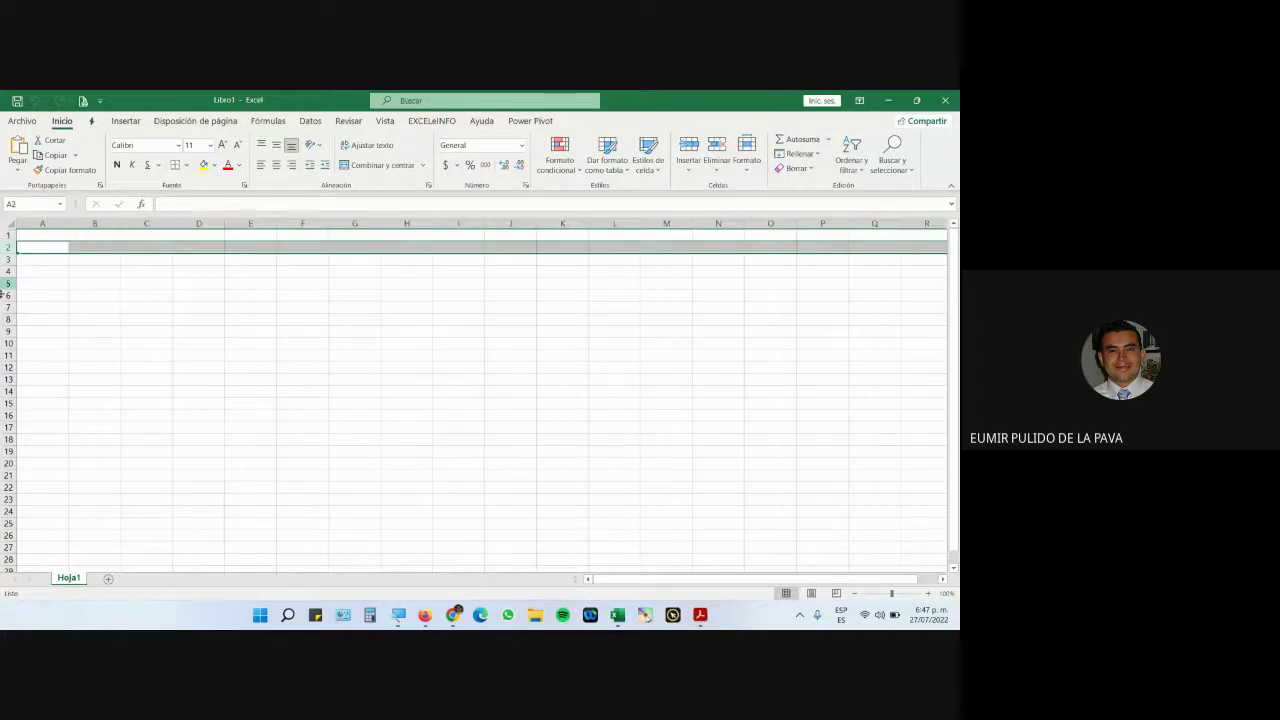
{"action": "left_click", "coordinate": [9, 355]}
{"action": "left_click", "coordinate": [290, 224]}
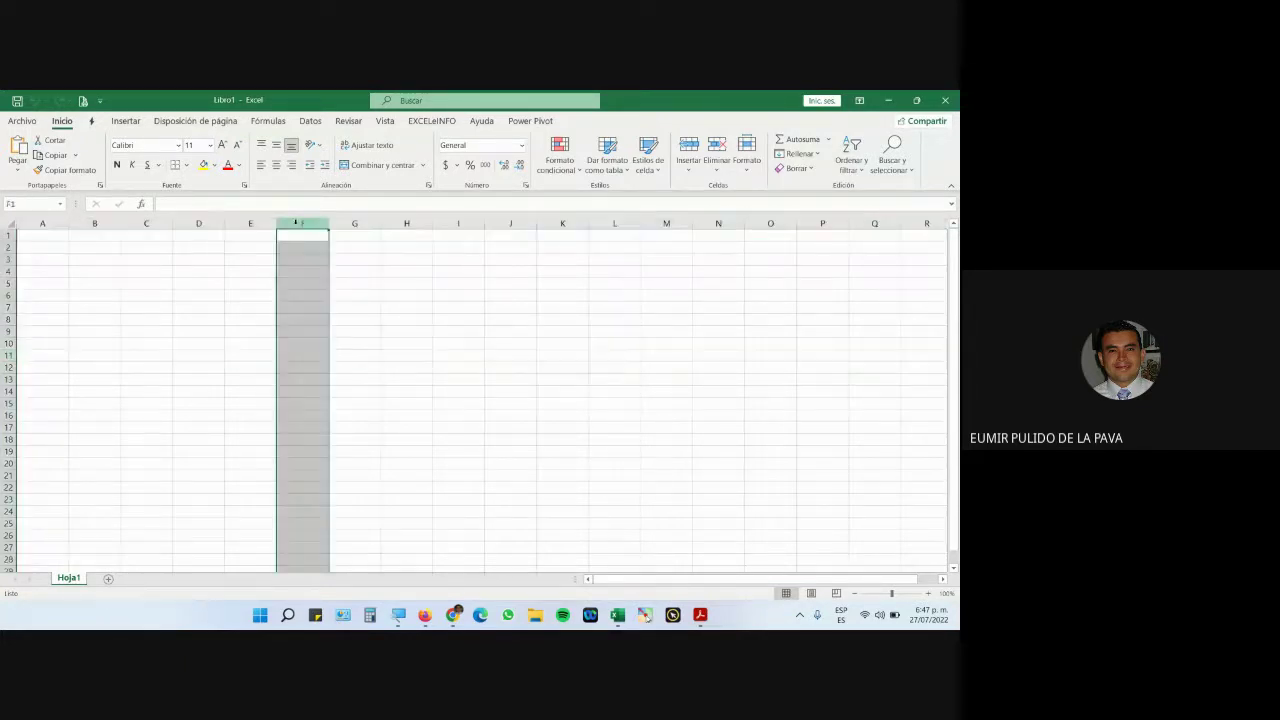
{"action": "left_click", "coordinate": [458, 224]}
{"action": "left_click", "coordinate": [515, 224]}
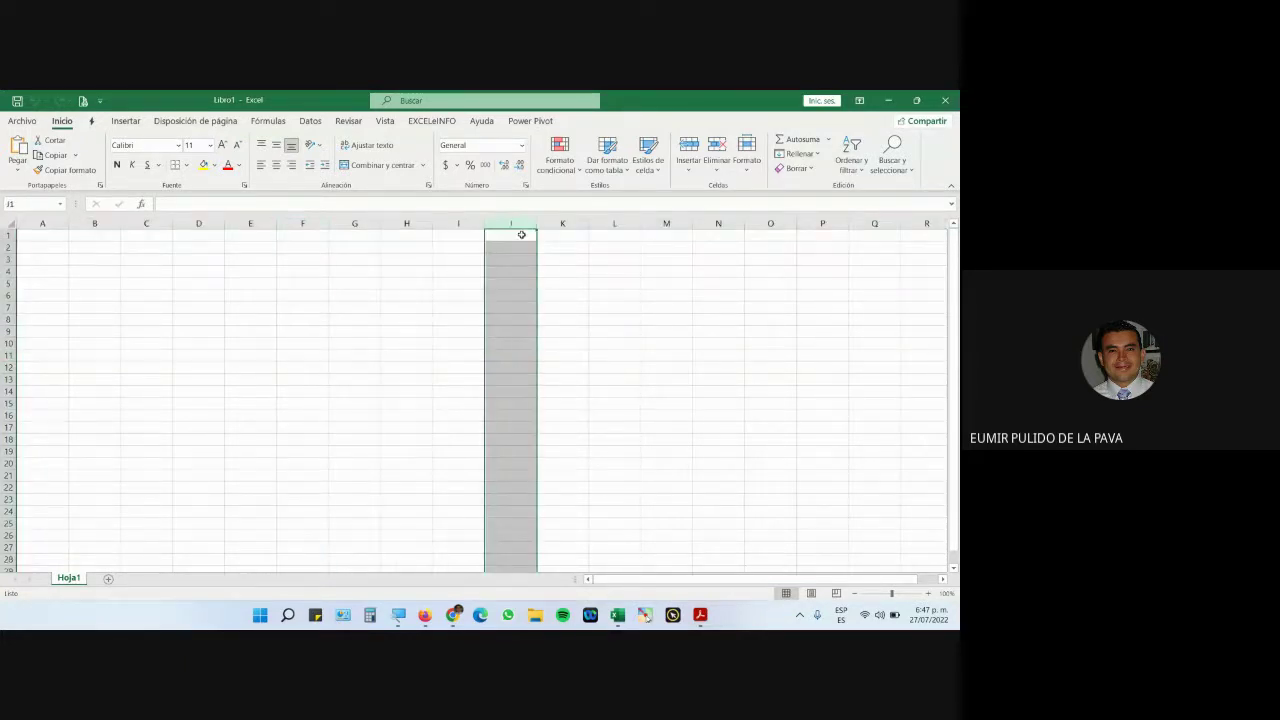
{"action": "left_click", "coordinate": [50, 238]}
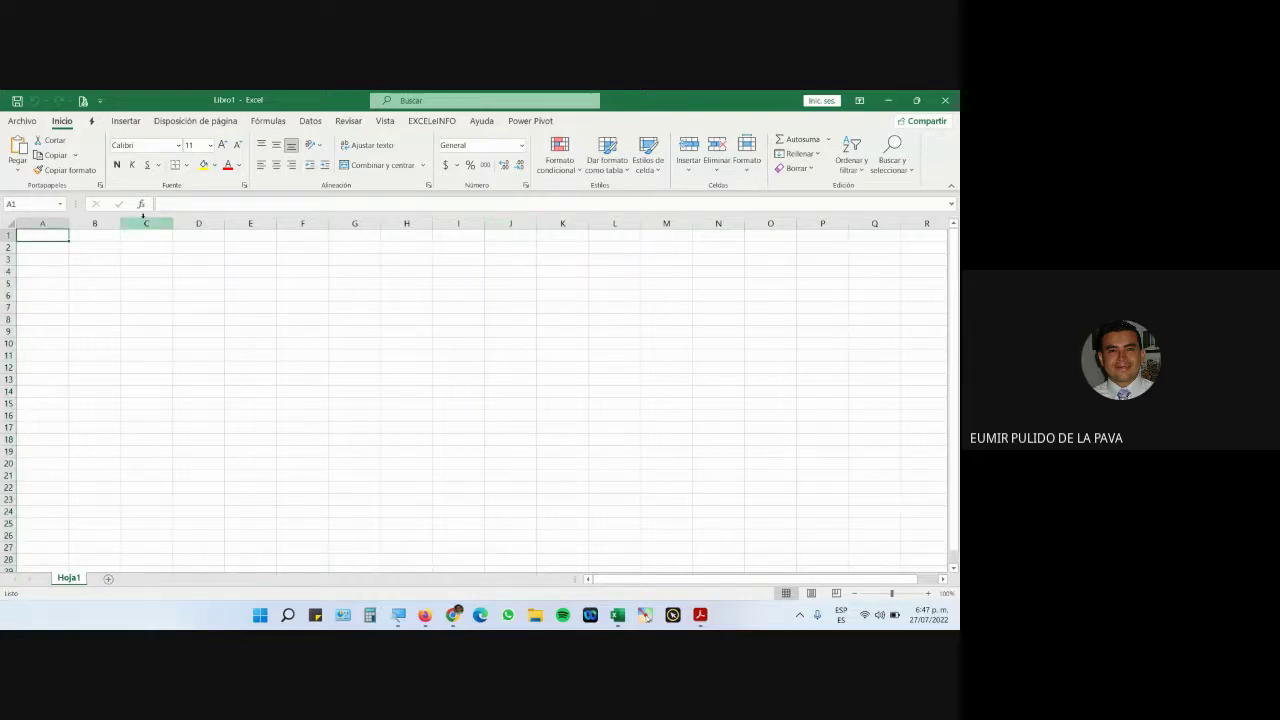
With the screen magnified, jump to the last row and to last column XFD, then back to A1
{"action": "key", "text": "ctrl+Down"}
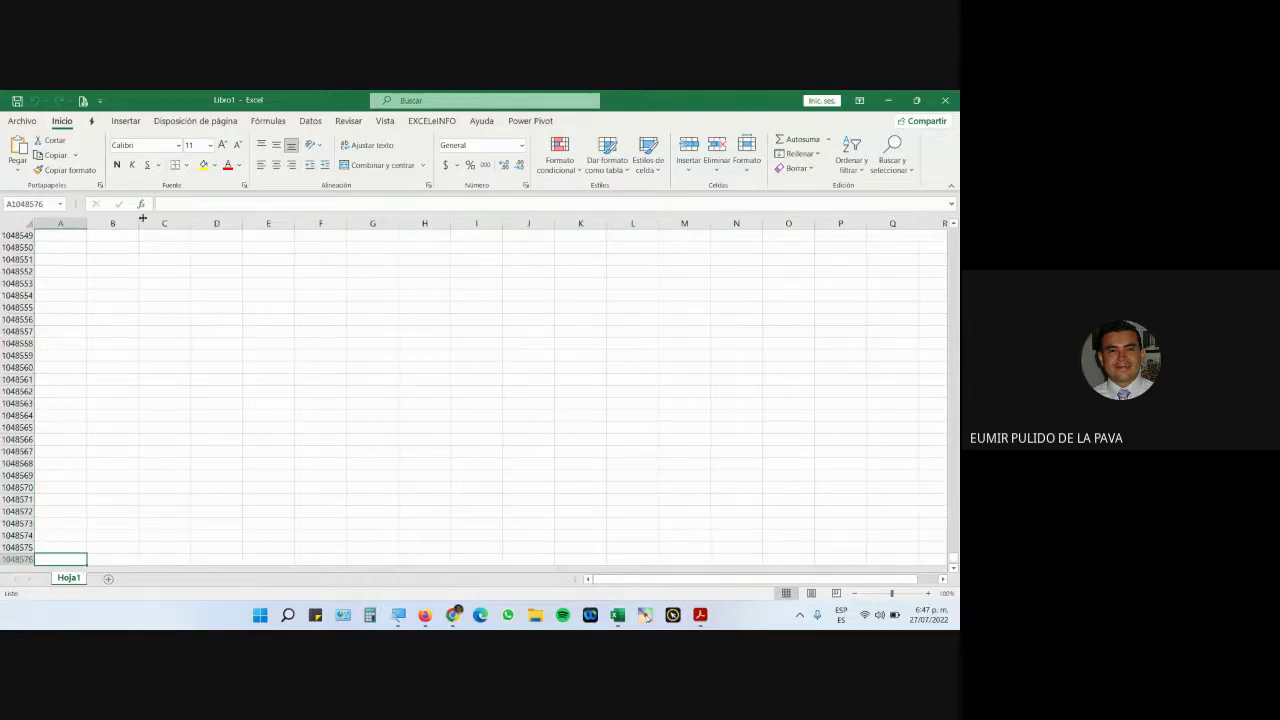
{"action": "left_click", "coordinate": [400, 614]}
{"action": "left_click", "coordinate": [783, 612]}
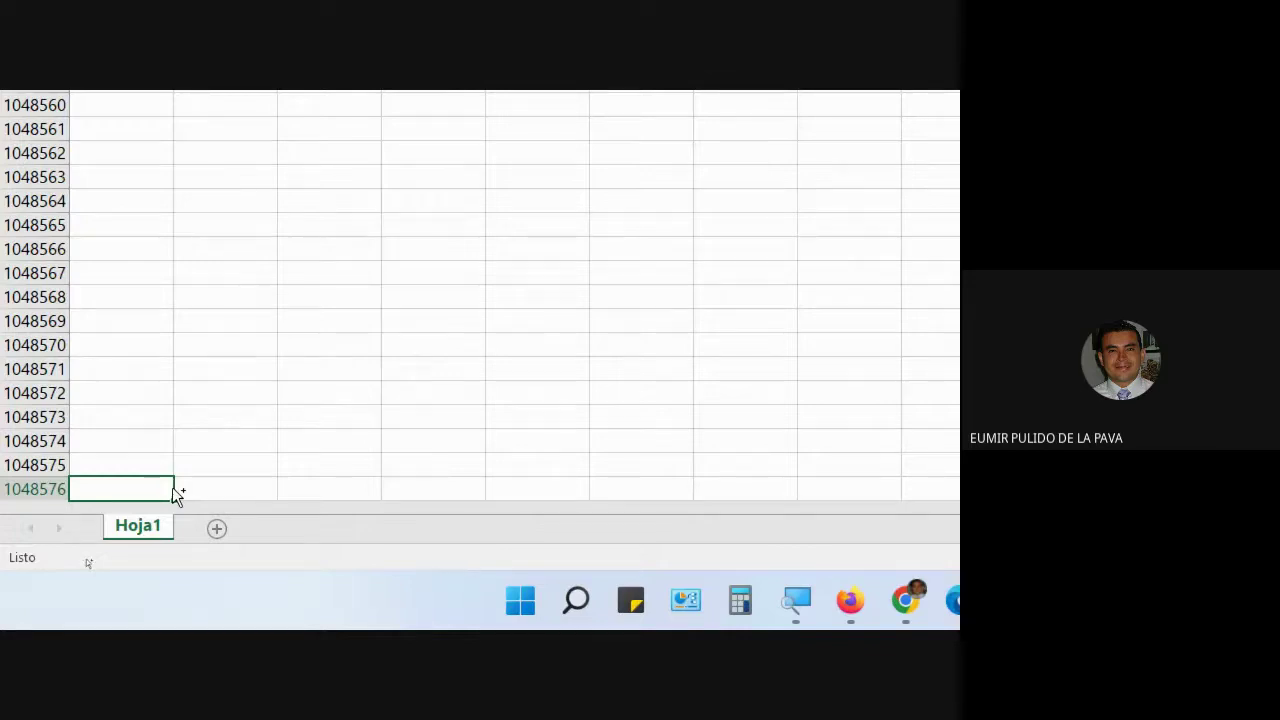
{"action": "key", "text": "ctrl+Up"}
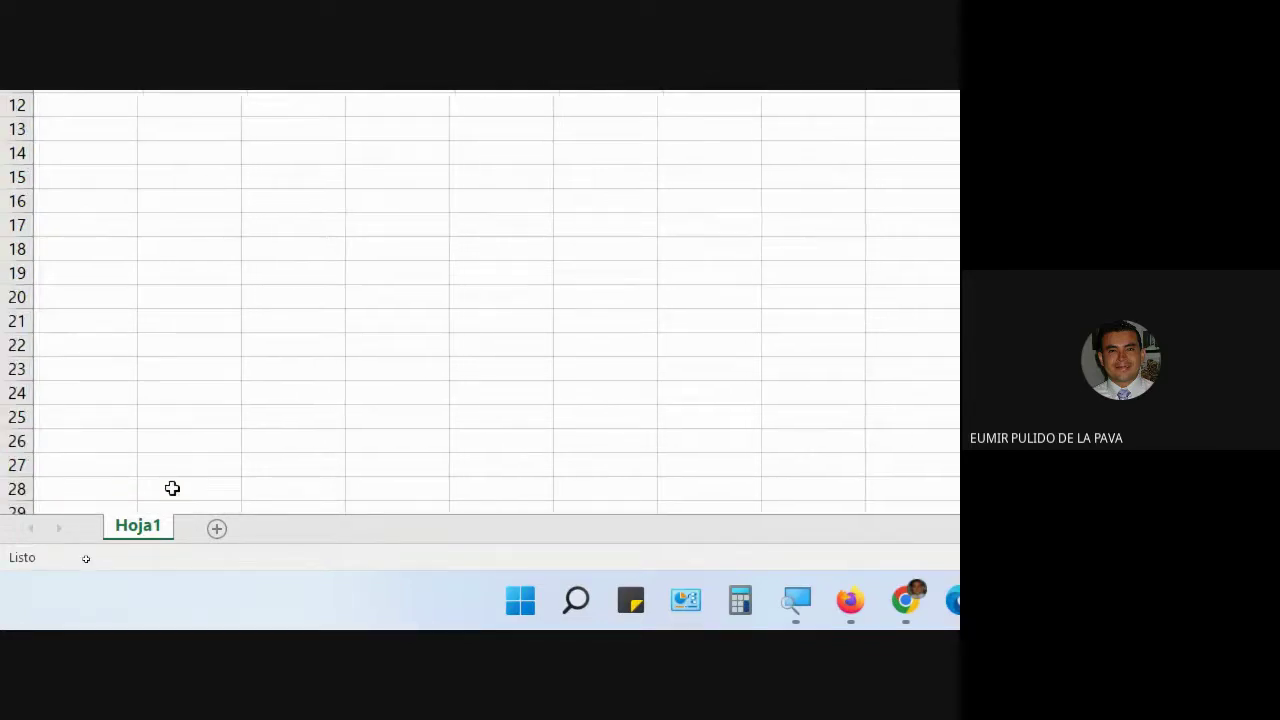
{"action": "key", "text": "ctrl+Right"}
{"action": "left_click", "coordinate": [774, 350]}
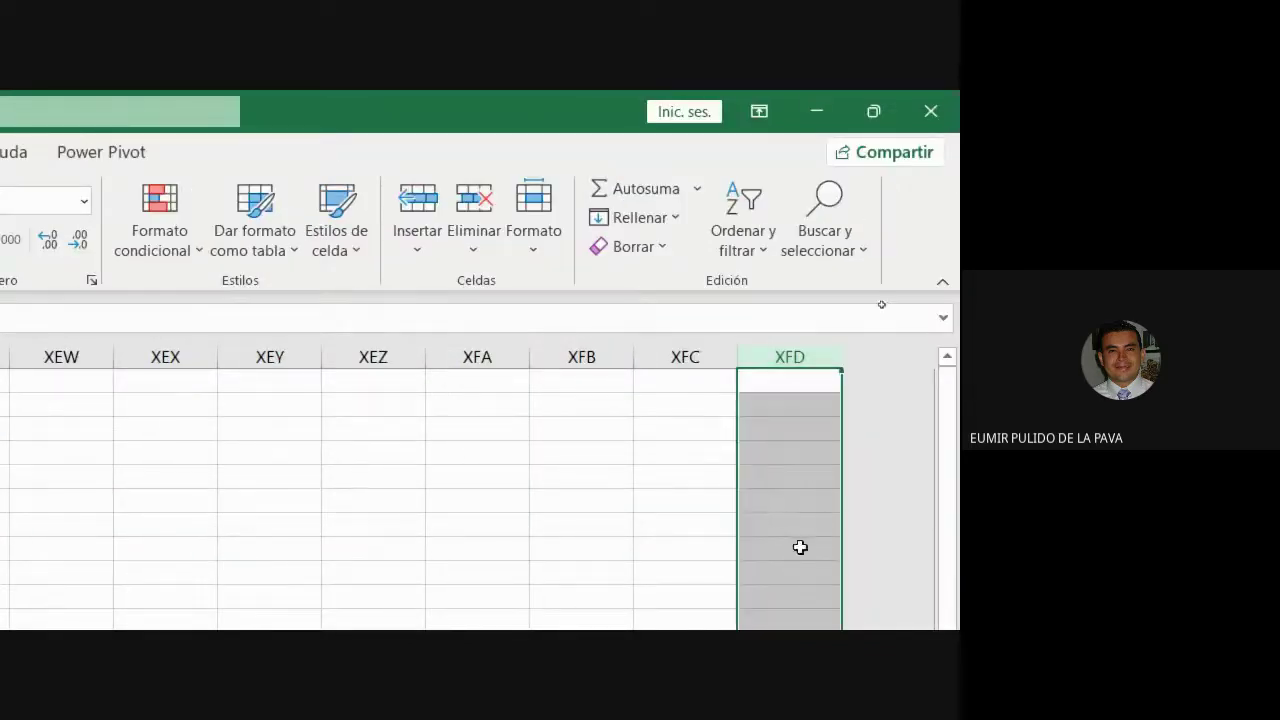
{"action": "left_click", "coordinate": [793, 378]}
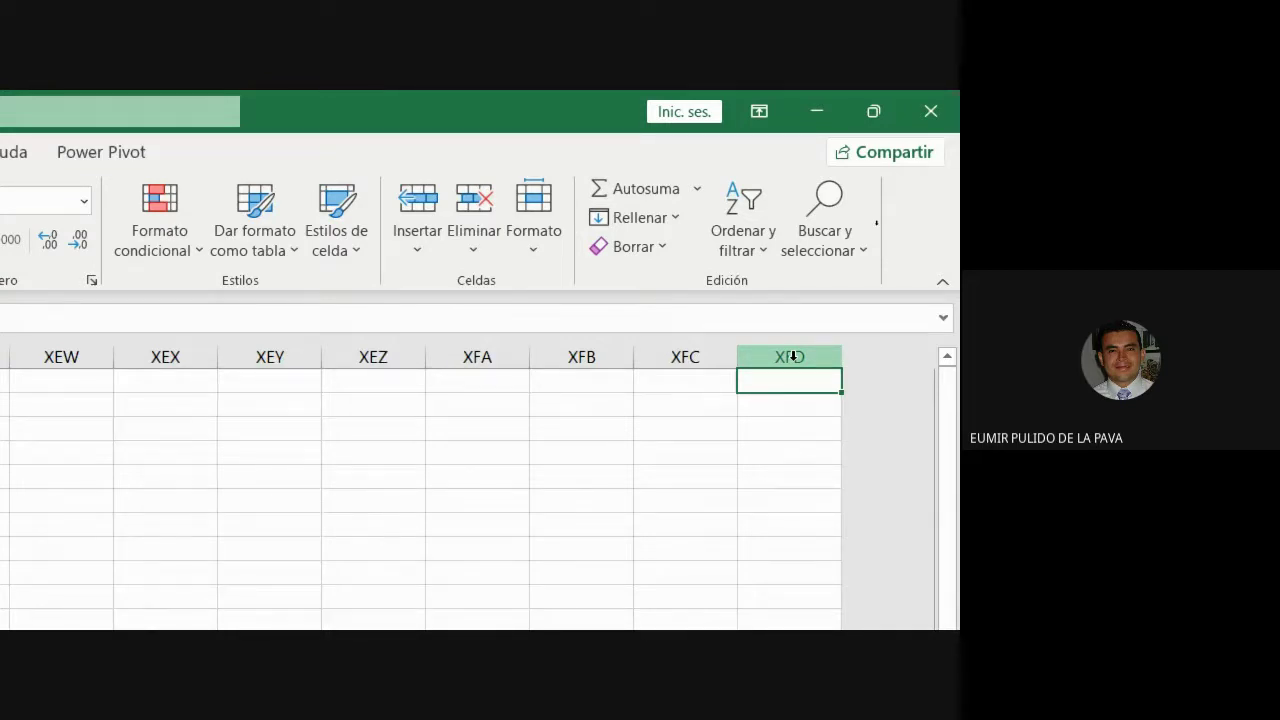
{"action": "key", "text": "ctrl+Left"}
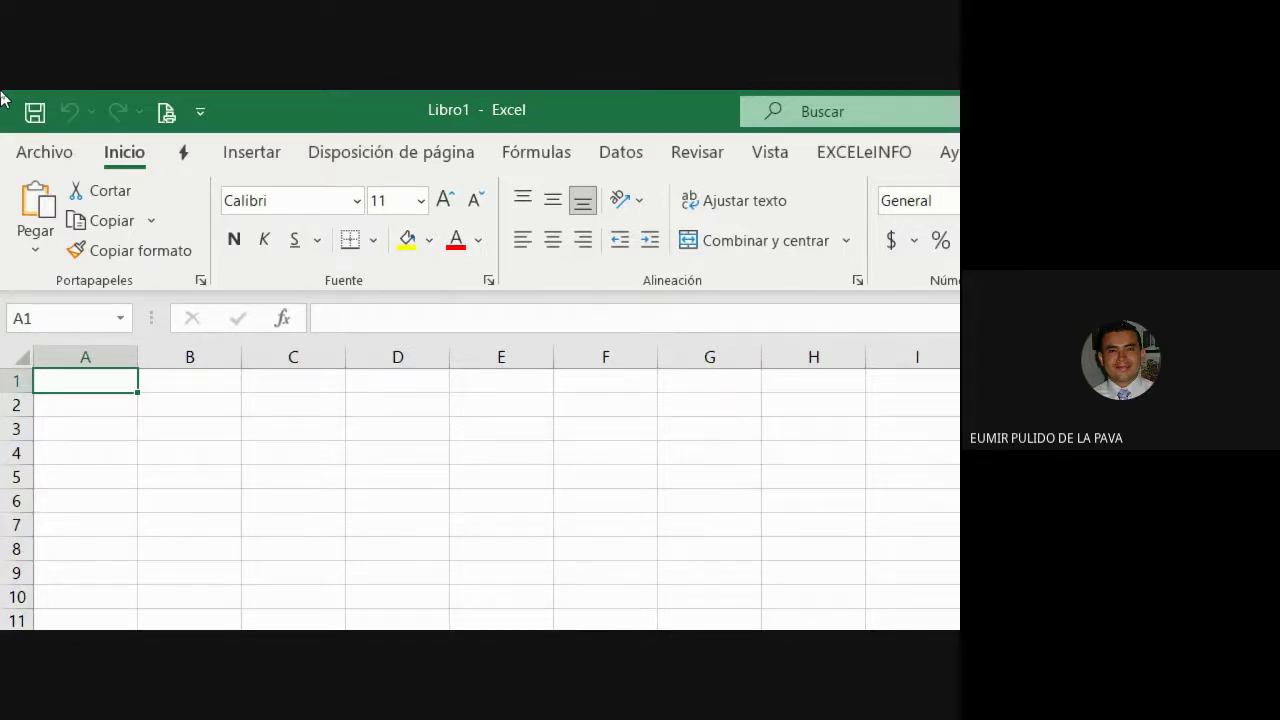
Jump to the last cell XFD1048576 and back to A1, then return magnification to 100%
{"action": "key", "text": "ctrl+Down"}
{"action": "key", "text": "ctrl+Right"}
{"action": "key", "text": "ctrl+Up"}
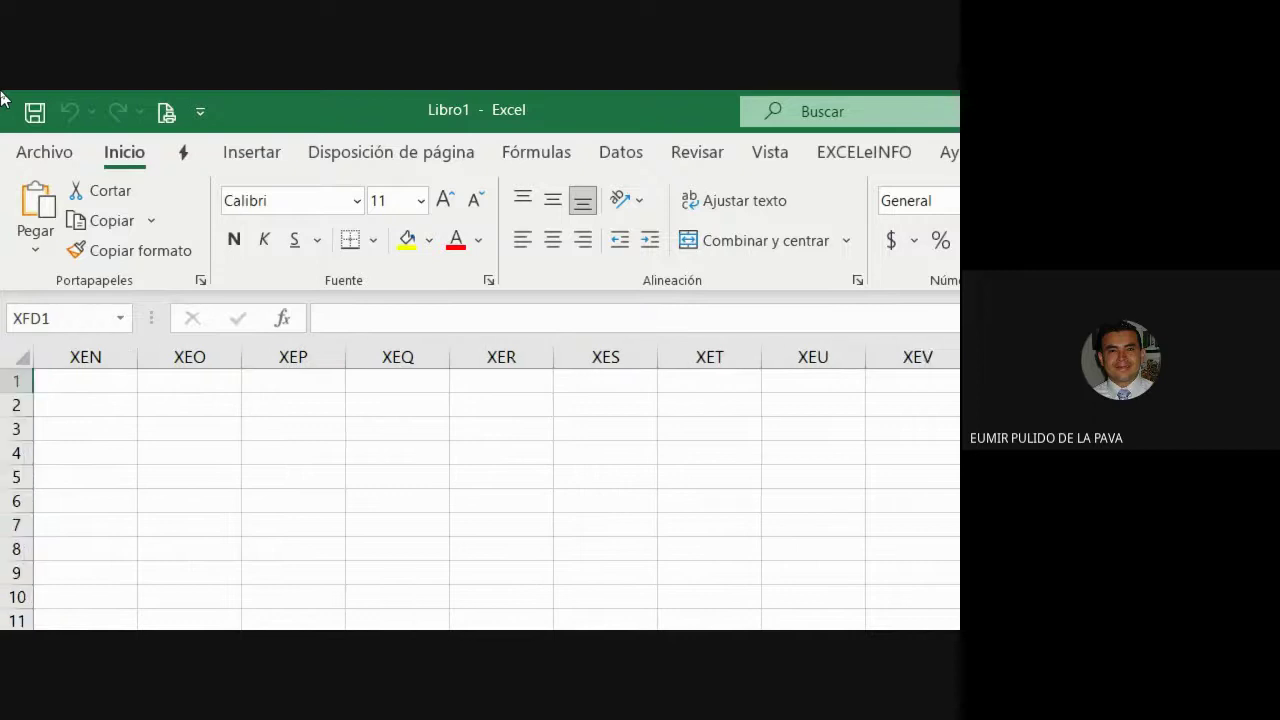
{"action": "key", "text": "ctrl+Left"}
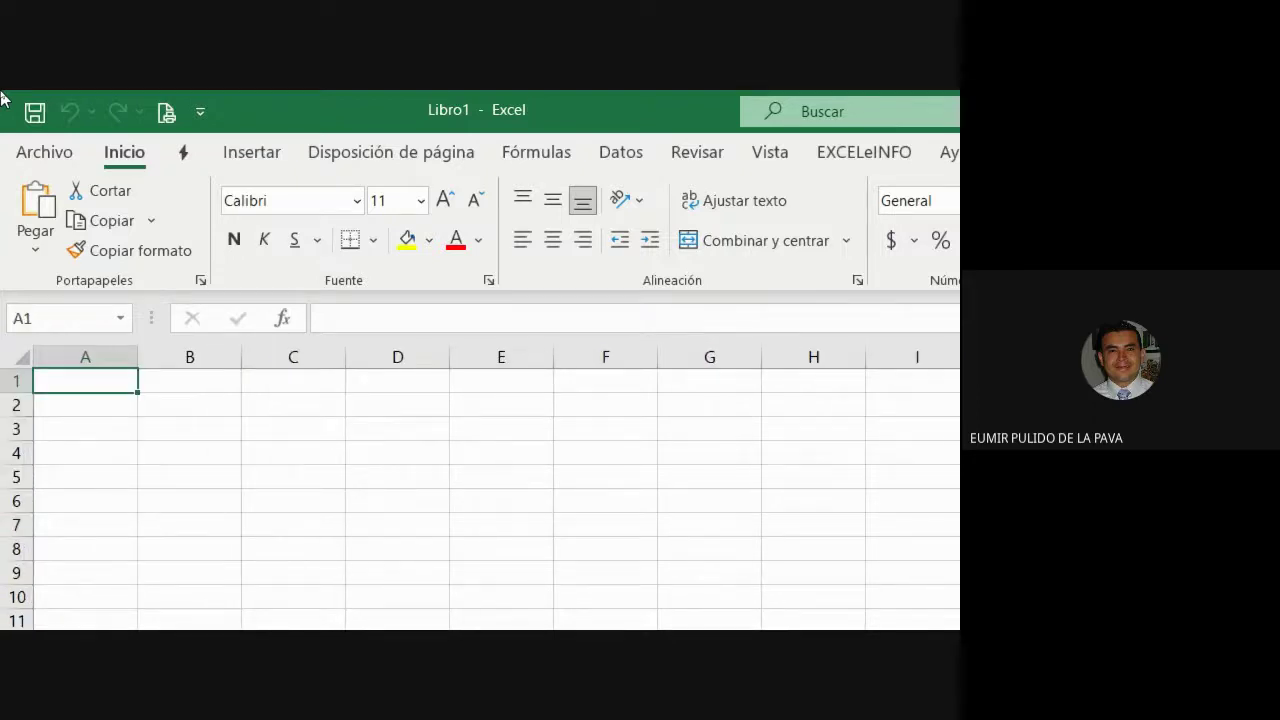
{"action": "key", "text": "super+plus"}
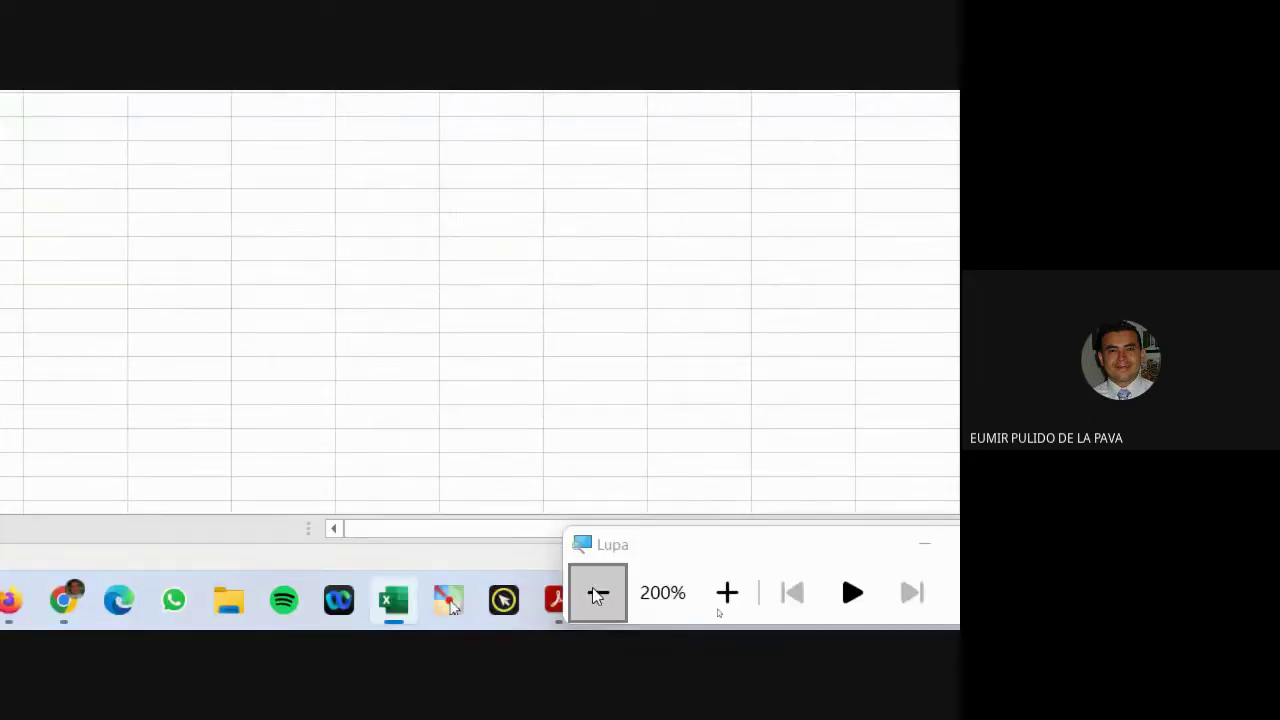
{"action": "left_click", "coordinate": [597, 595]}
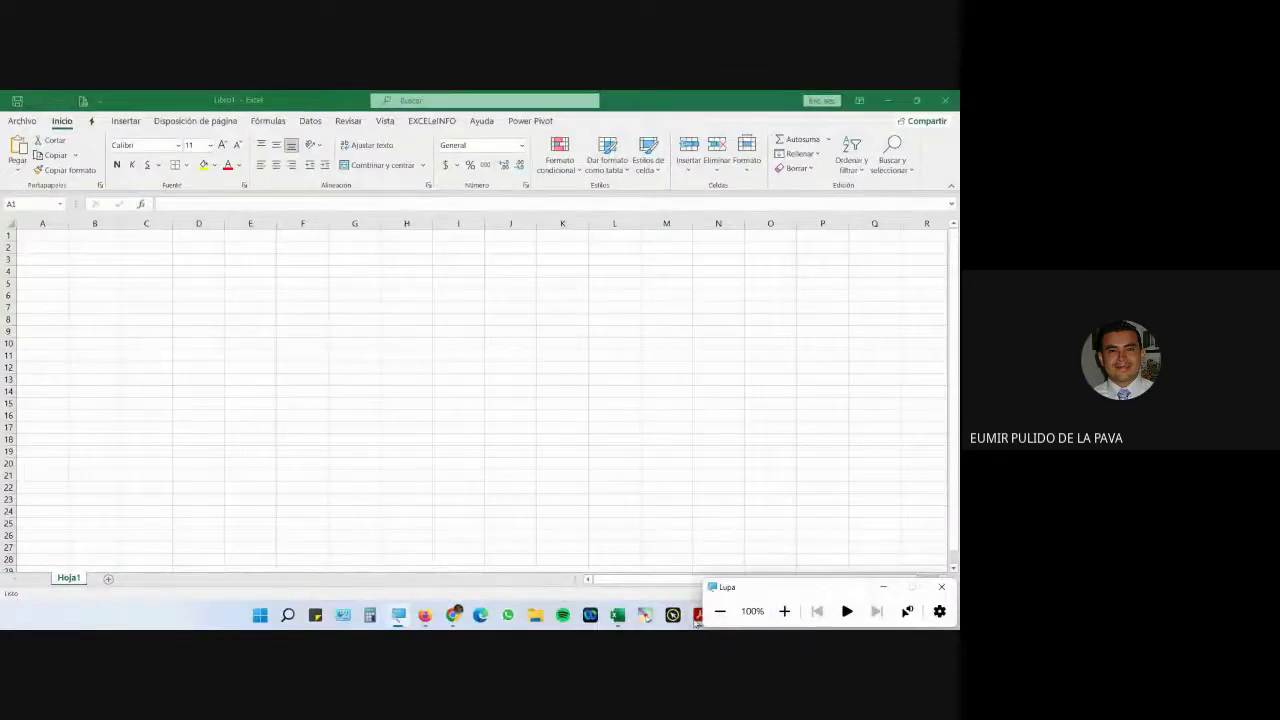
Scroll the PDF guide to section B, highlight its sentence about sheet tabs, then return to Excel
{"action": "left_click", "coordinate": [697, 616]}
{"action": "scroll", "coordinate": [425, 383], "scroll_direction": "down", "scroll_amount": 5}
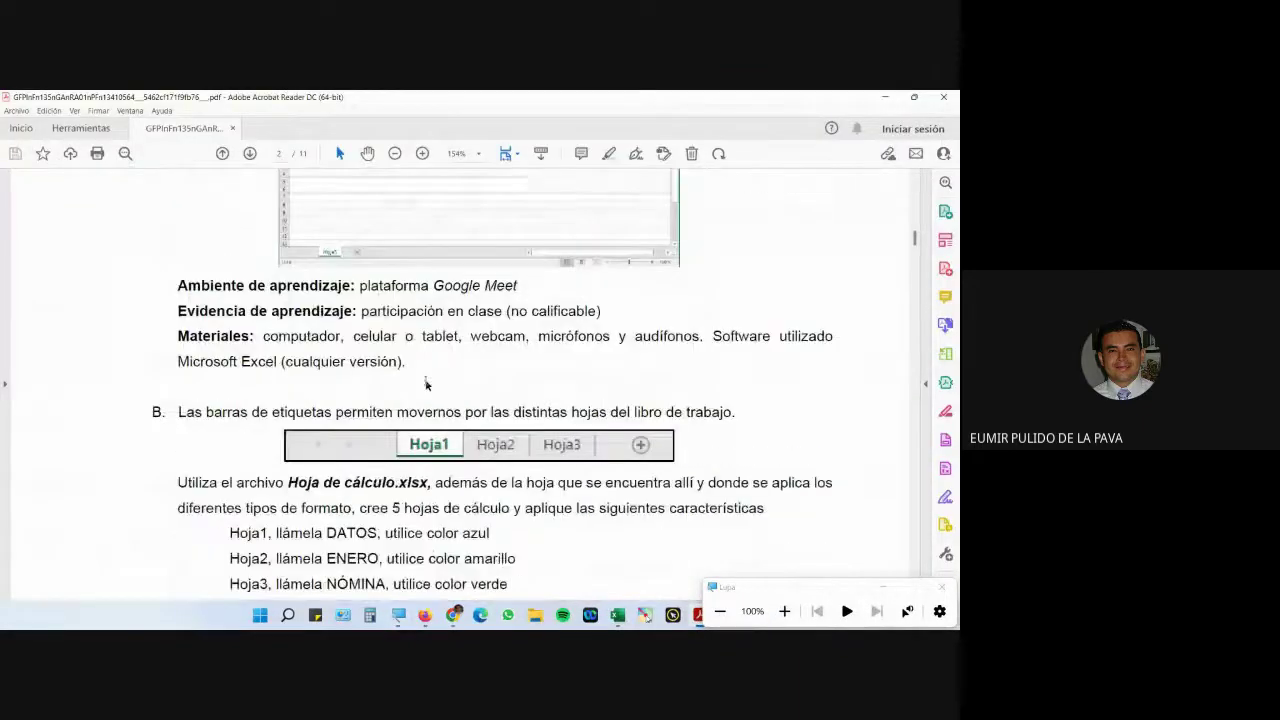
{"action": "scroll", "coordinate": [425, 383], "scroll_direction": "down", "scroll_amount": 4}
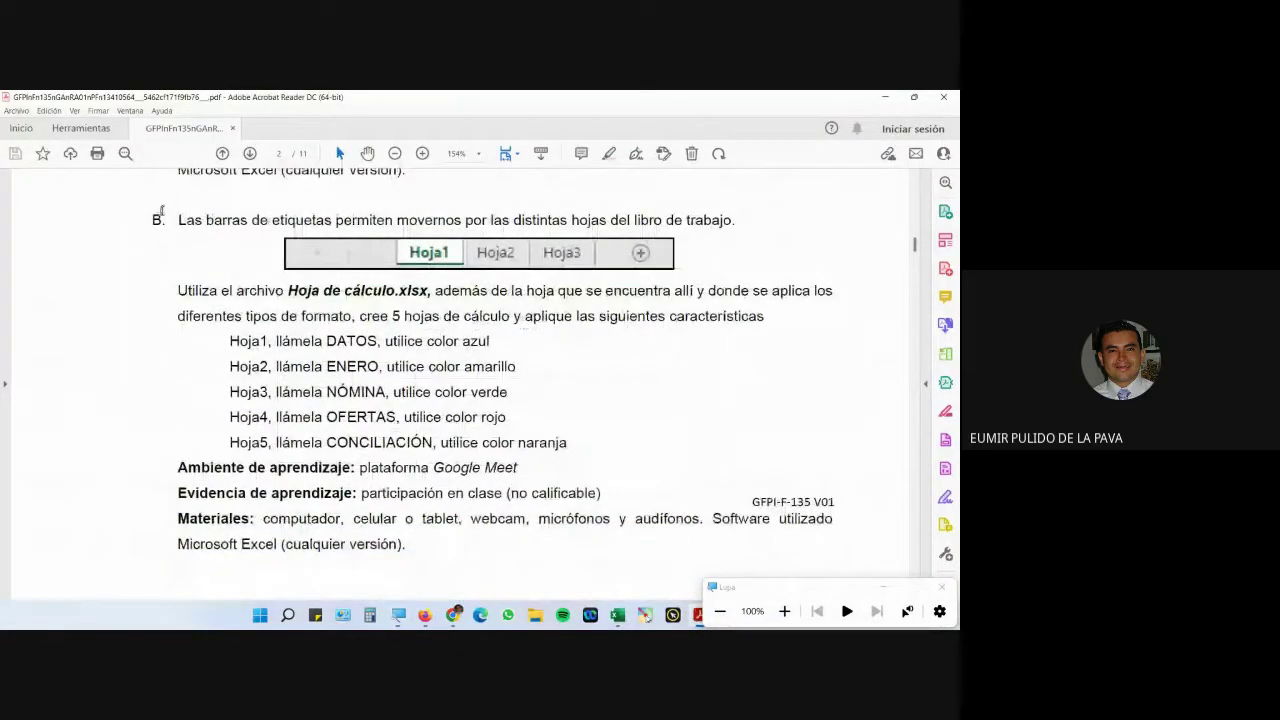
{"action": "left_click_drag", "start_coordinate": [177, 220], "coordinate": [662, 222]}
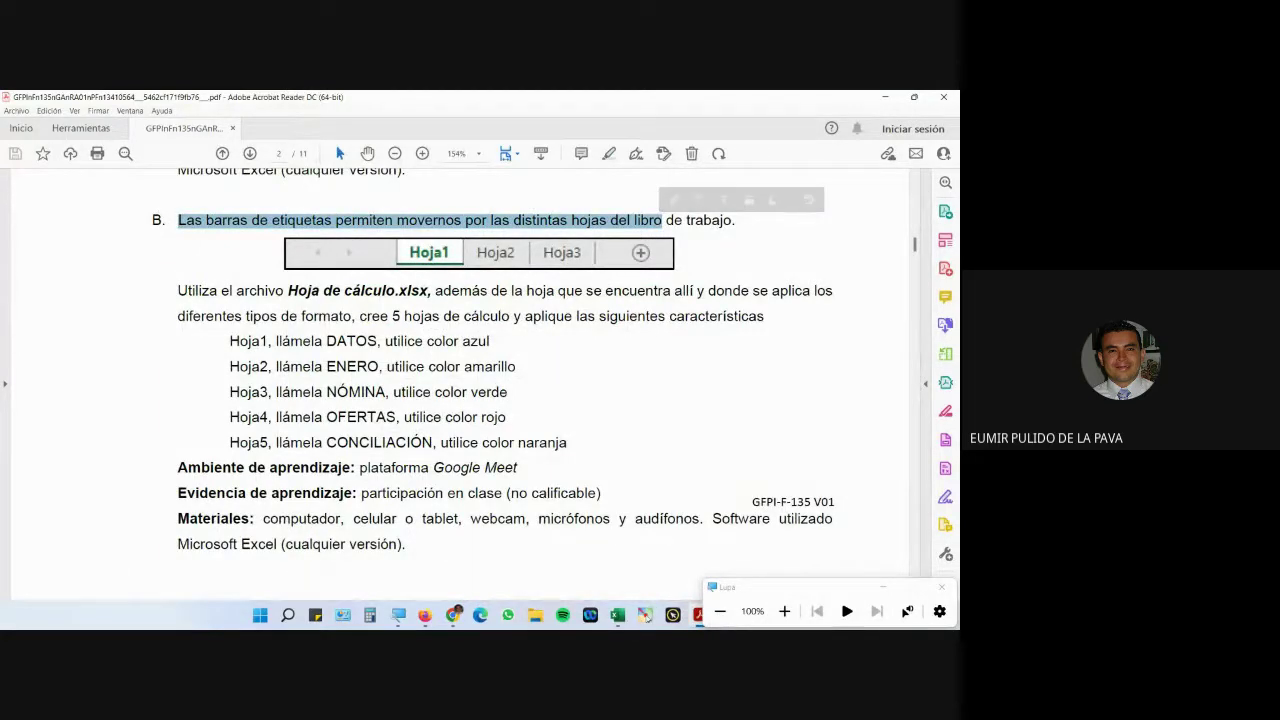
{"action": "left_click", "coordinate": [784, 611]}
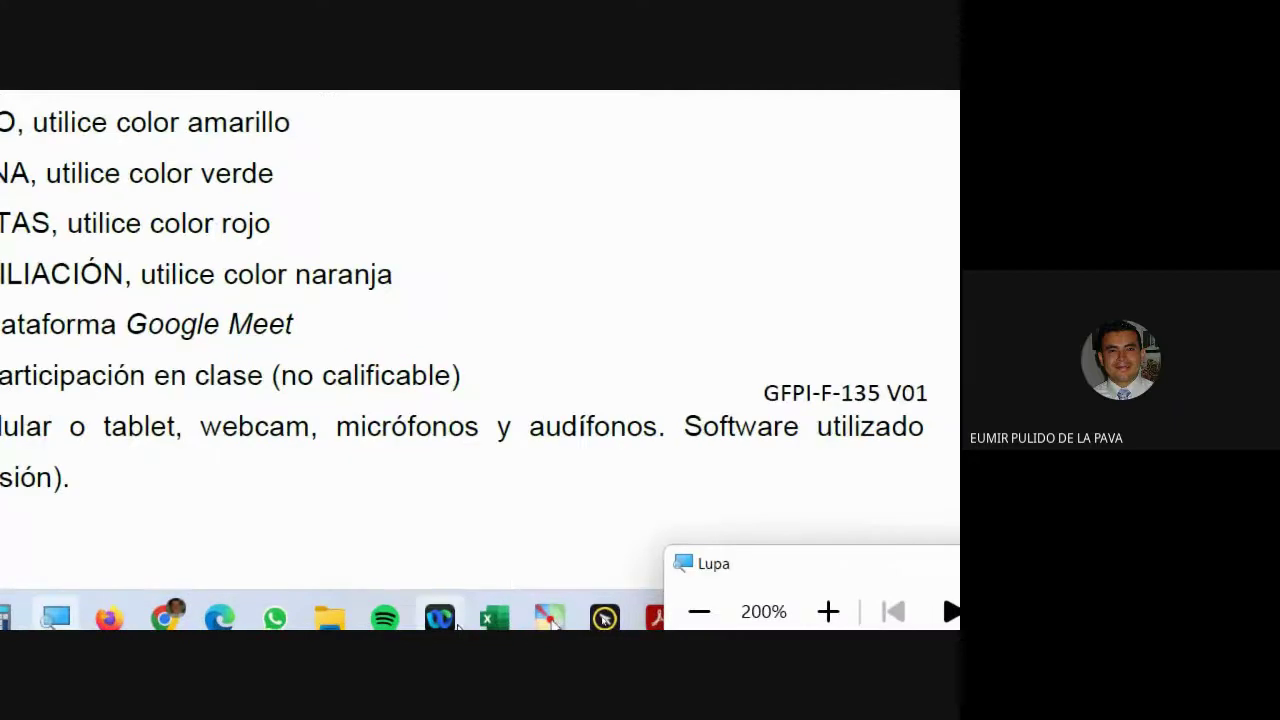
{"action": "left_click", "coordinate": [494, 618]}
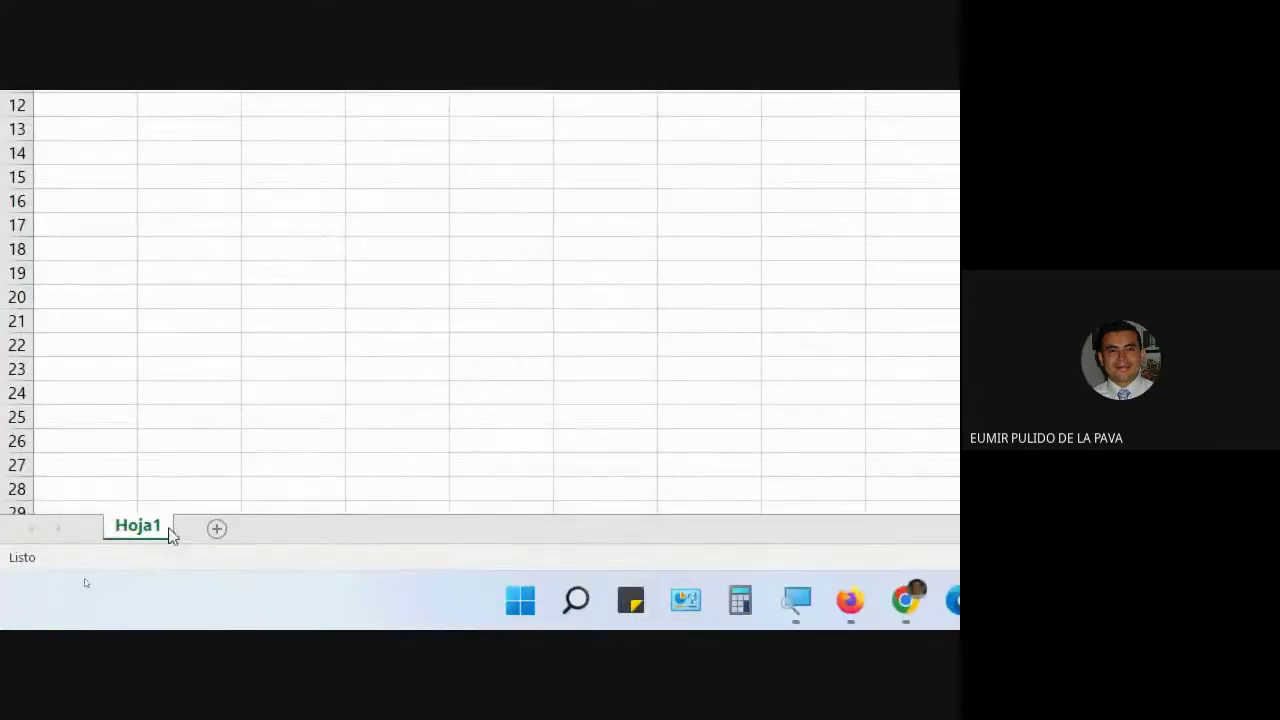
Add worksheets Hoja2 through Hoja5 to the workbook
{"action": "left_click", "coordinate": [216, 529]}
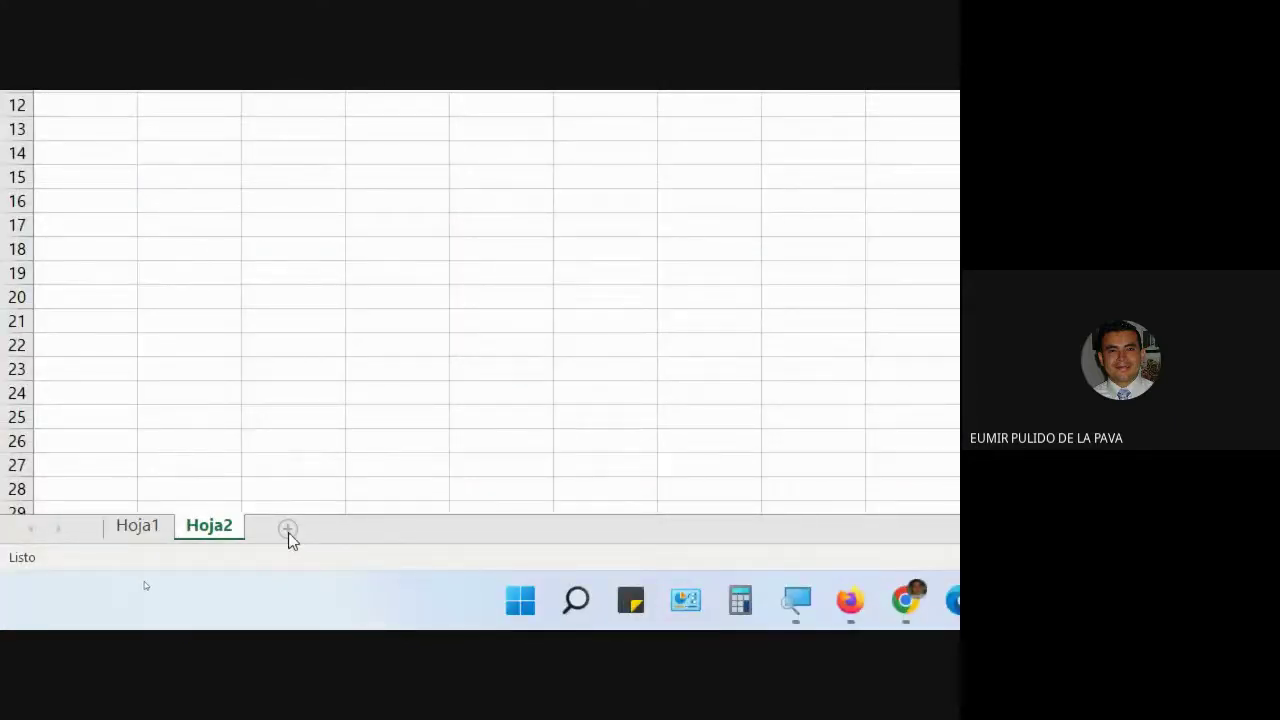
{"action": "left_click", "coordinate": [288, 530]}
{"action": "left_click", "coordinate": [360, 531]}
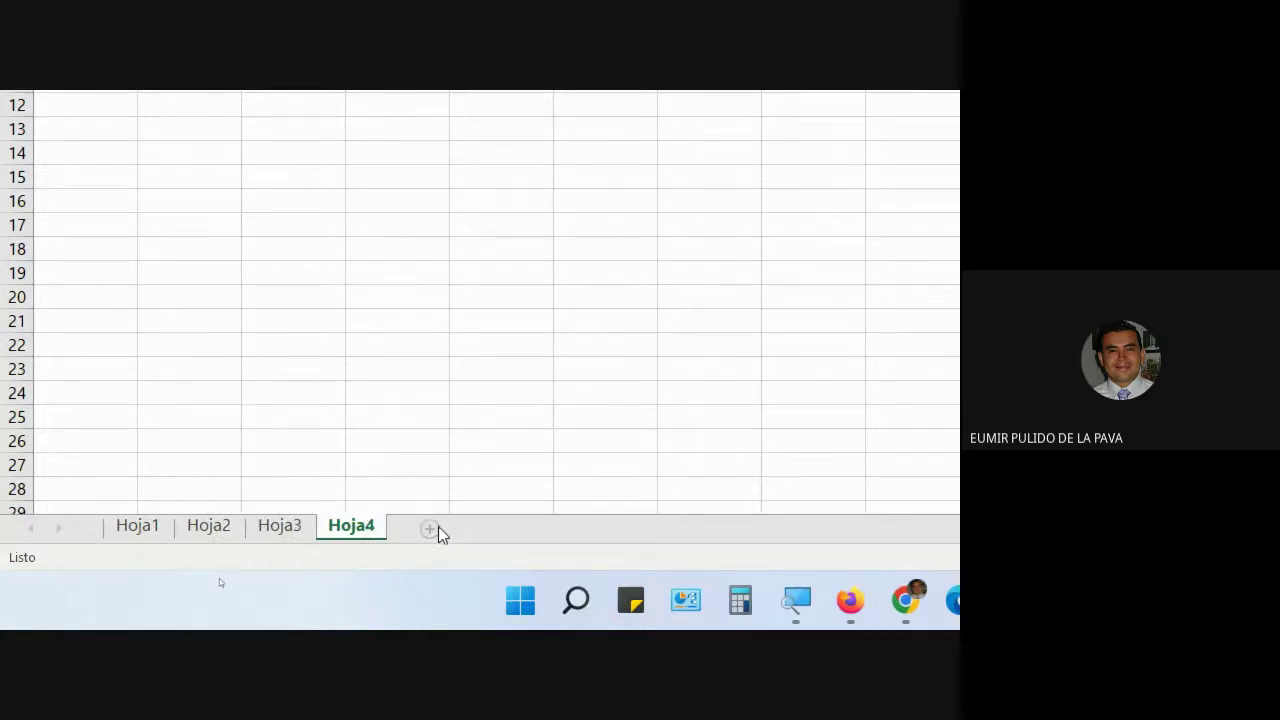
{"action": "left_click", "coordinate": [429, 529]}
Cycle through the sheet tabs Hoja1 to Hoja5 several times
{"action": "left_click", "coordinate": [140, 531]}
{"action": "left_click", "coordinate": [215, 530]}
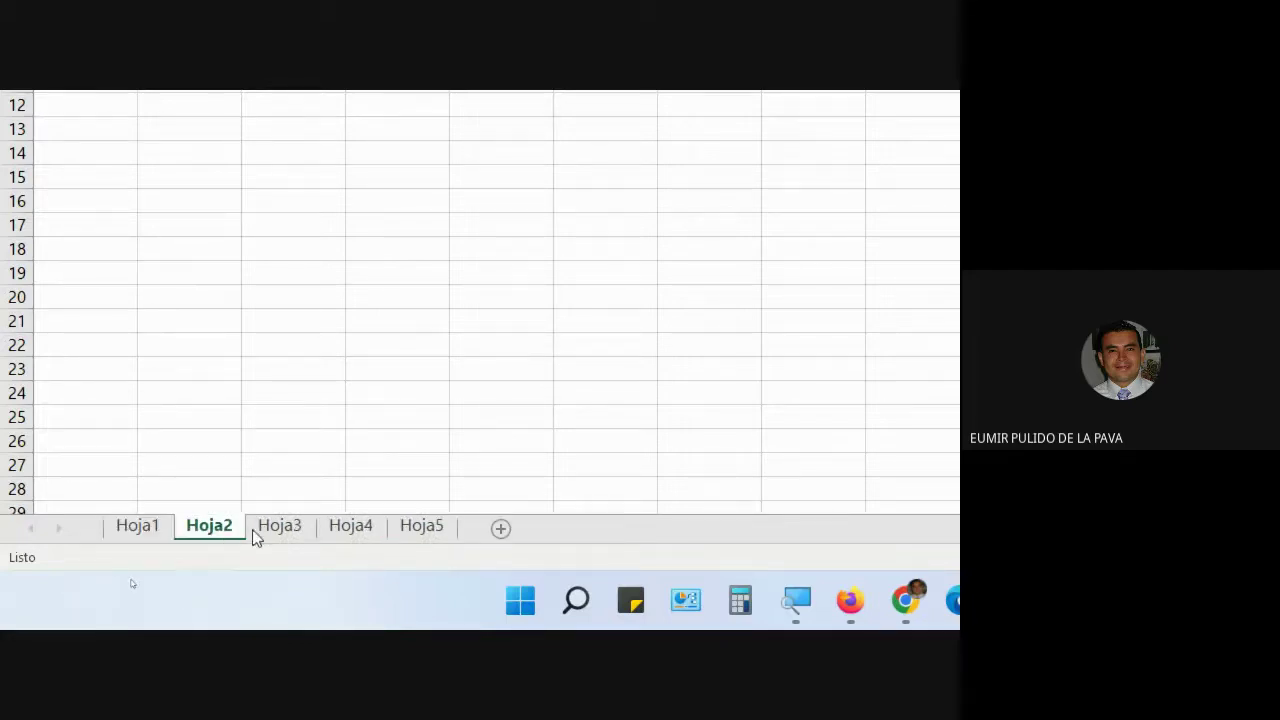
{"action": "left_click", "coordinate": [268, 530]}
{"action": "left_click", "coordinate": [340, 528]}
{"action": "left_click", "coordinate": [410, 525]}
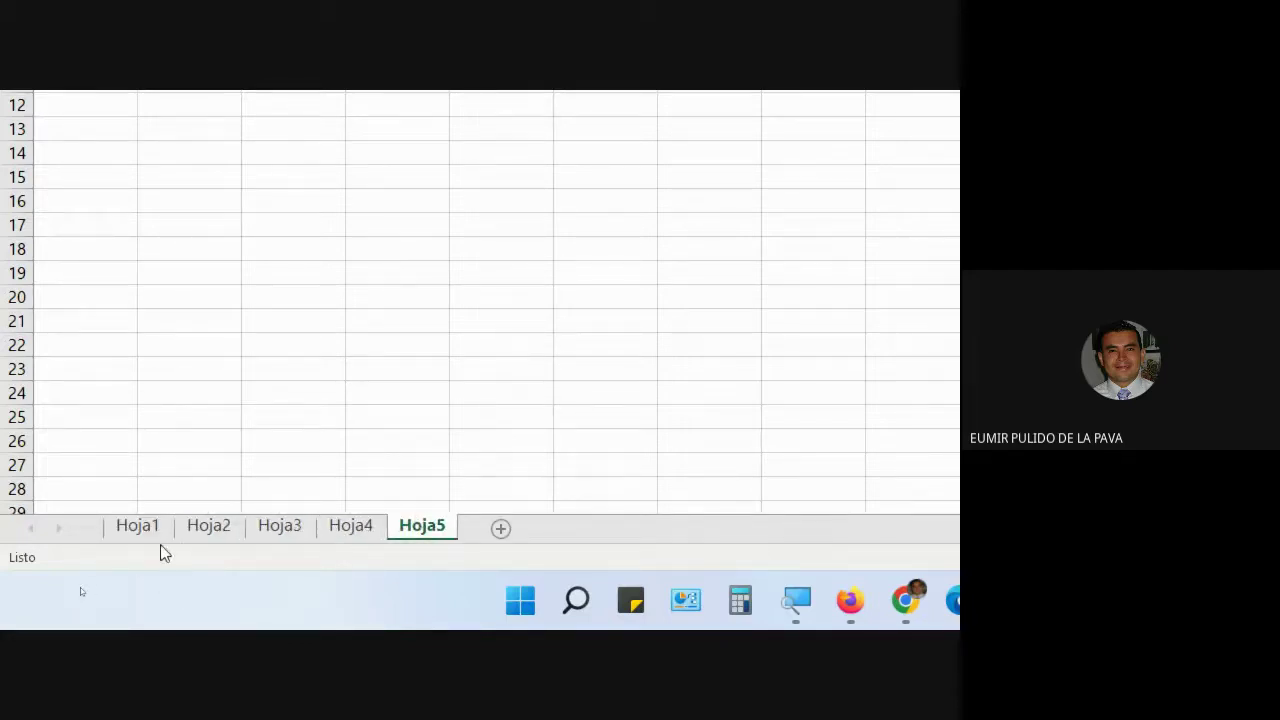
{"action": "left_click", "coordinate": [150, 530]}
{"action": "left_click", "coordinate": [212, 530]}
{"action": "left_click", "coordinate": [281, 530]}
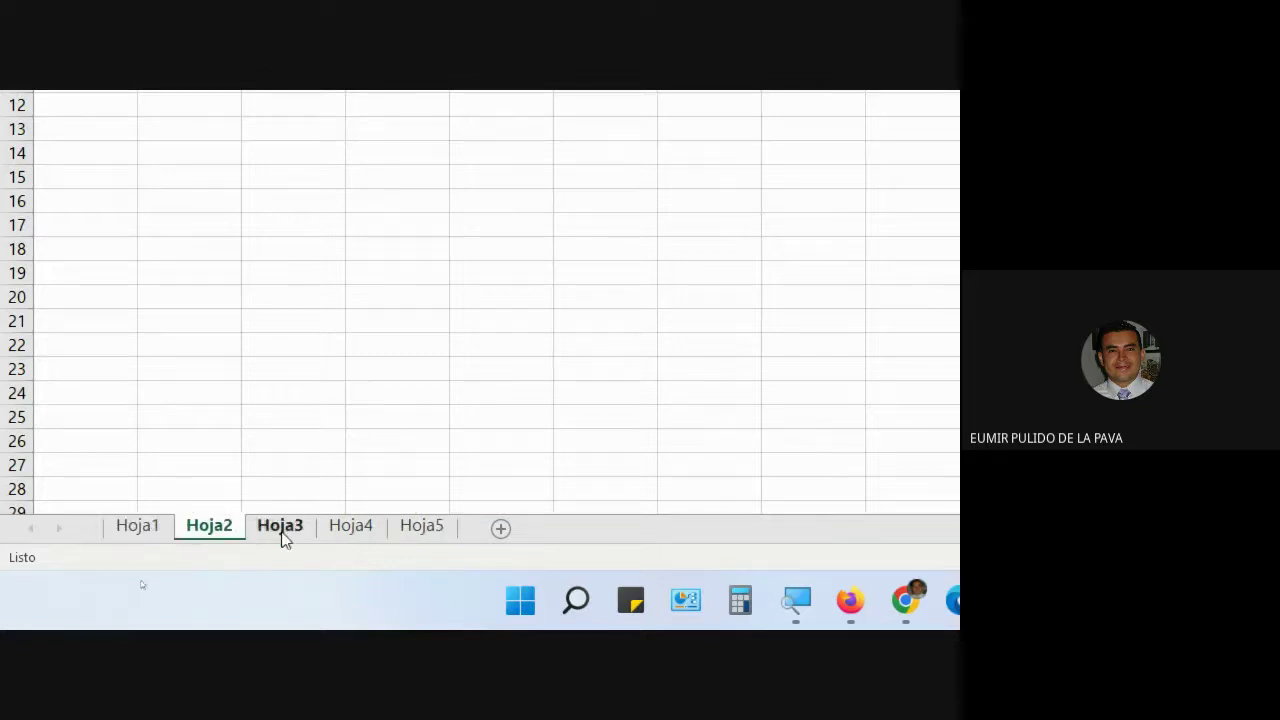
{"action": "left_click", "coordinate": [345, 530]}
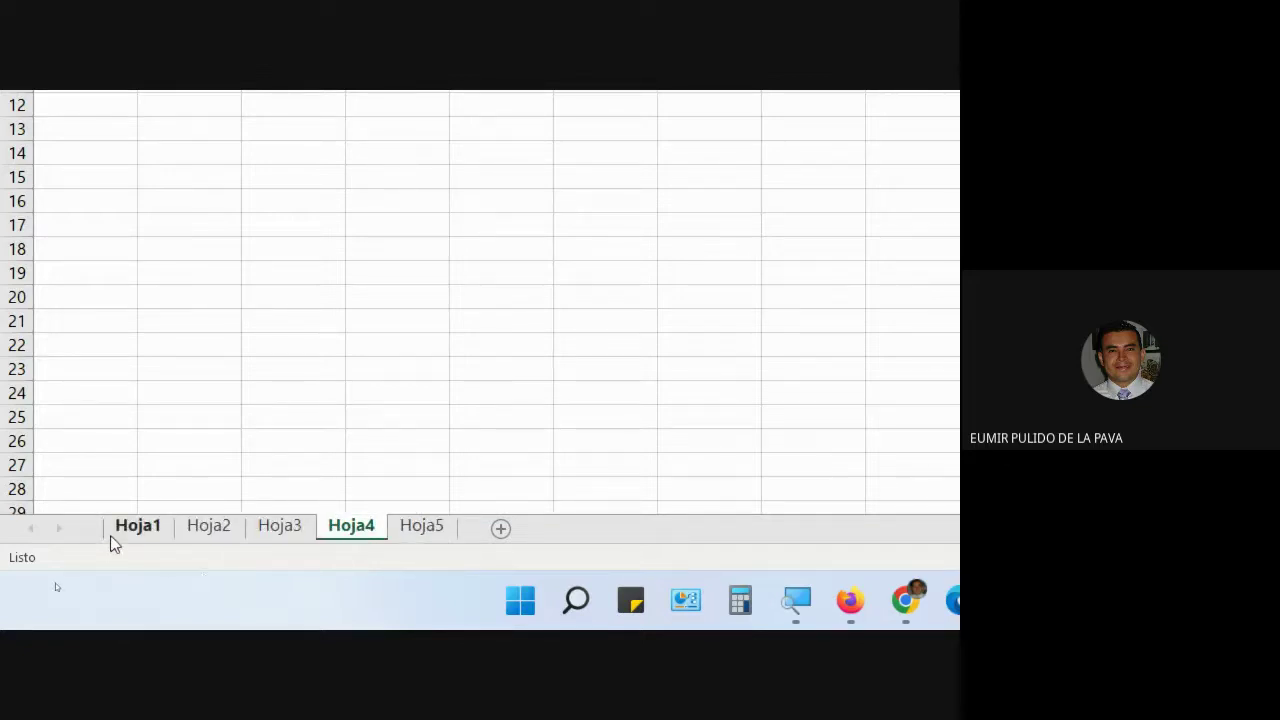
{"action": "left_click", "coordinate": [112, 533]}
{"action": "left_click", "coordinate": [198, 533]}
{"action": "left_click", "coordinate": [272, 533]}
{"action": "left_click", "coordinate": [362, 530]}
{"action": "left_click", "coordinate": [405, 530]}
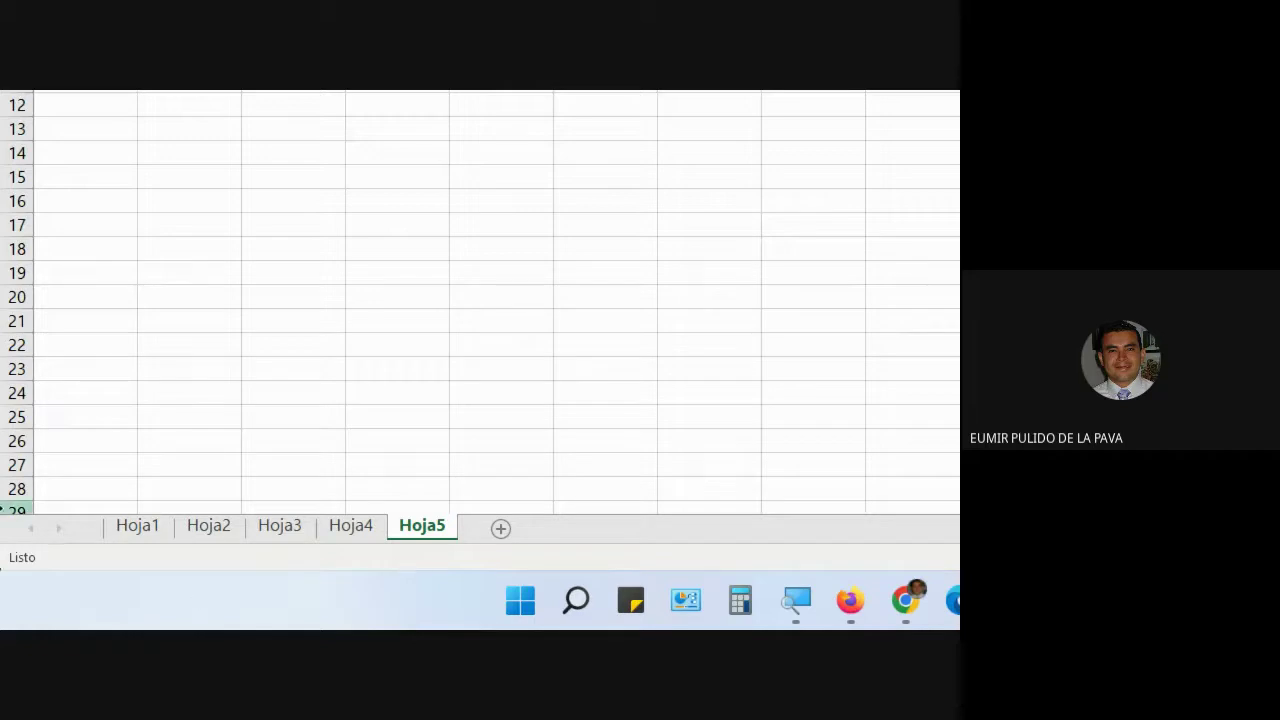
Cycle through the tabs again, then add a new blank sheet Hoja6 after Hoja5
{"action": "left_click", "coordinate": [130, 533]}
{"action": "left_click", "coordinate": [205, 530]}
{"action": "left_click", "coordinate": [280, 530]}
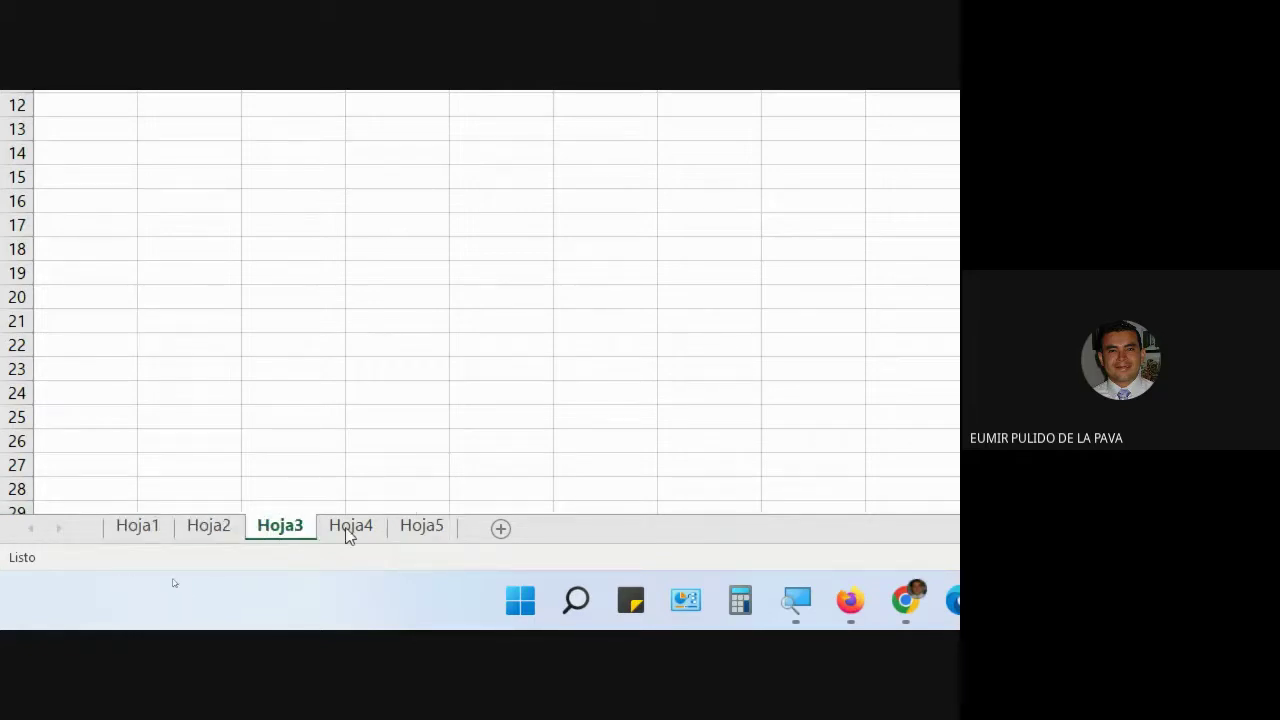
{"action": "left_click", "coordinate": [346, 531]}
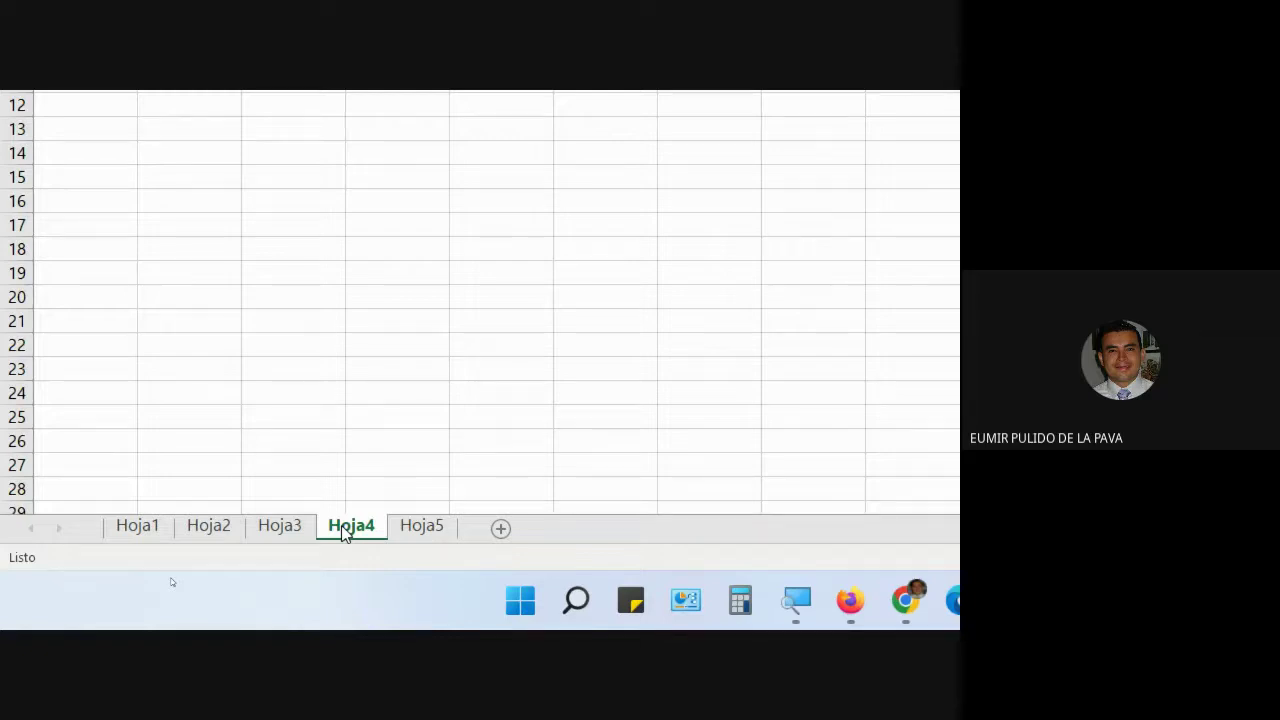
{"action": "left_click", "coordinate": [153, 530]}
{"action": "left_click", "coordinate": [212, 530]}
{"action": "left_click", "coordinate": [284, 530]}
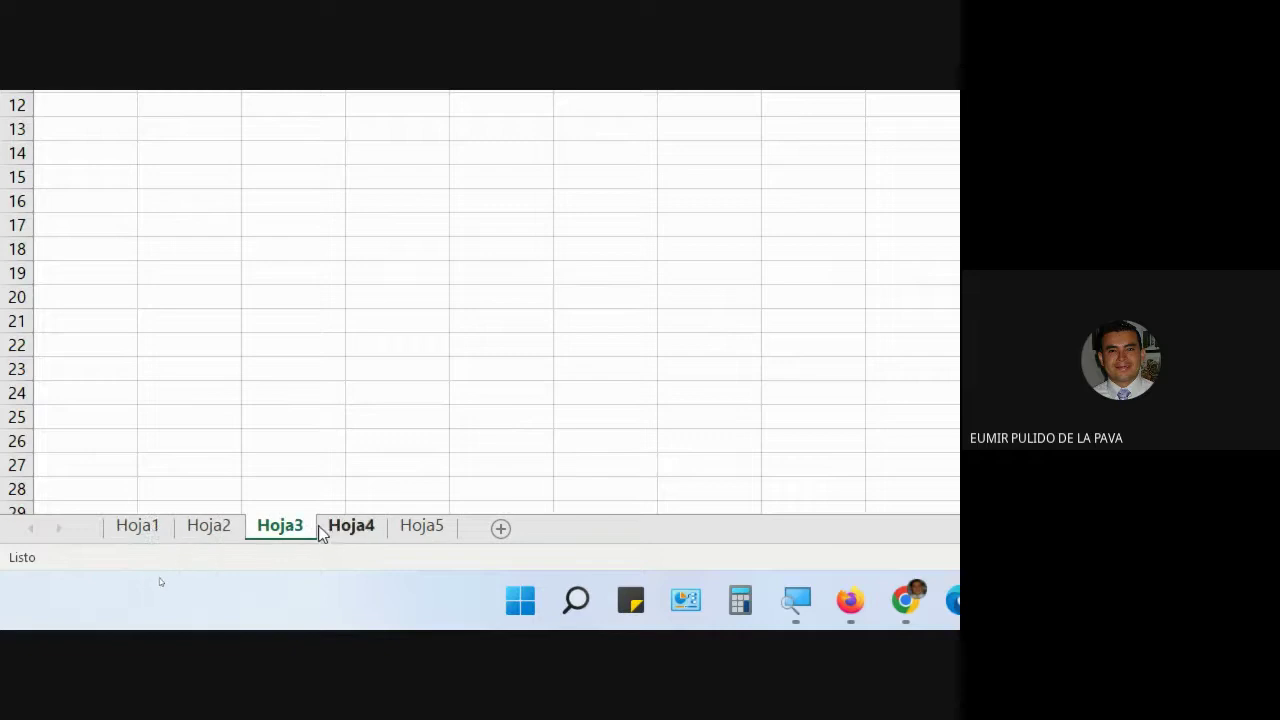
{"action": "left_click", "coordinate": [324, 531]}
{"action": "left_click", "coordinate": [420, 530]}
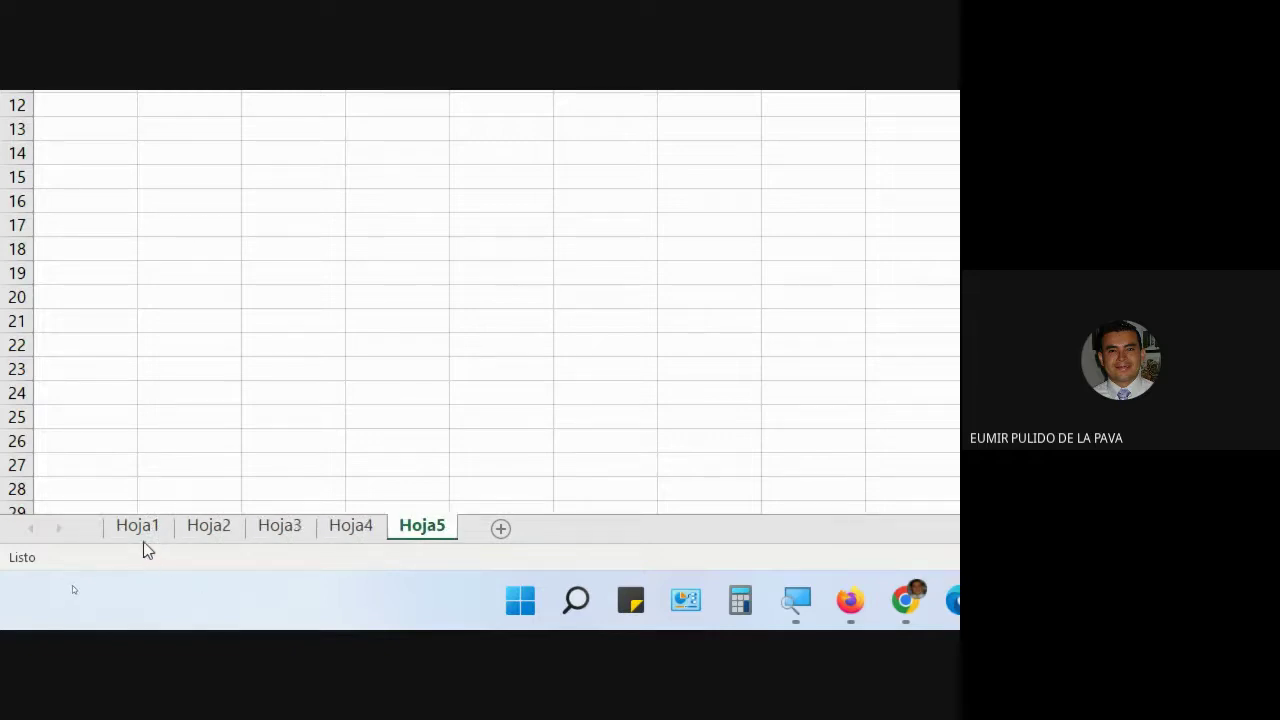
{"action": "left_click", "coordinate": [140, 530]}
{"action": "left_click", "coordinate": [430, 530]}
{"action": "left_click", "coordinate": [498, 532]}
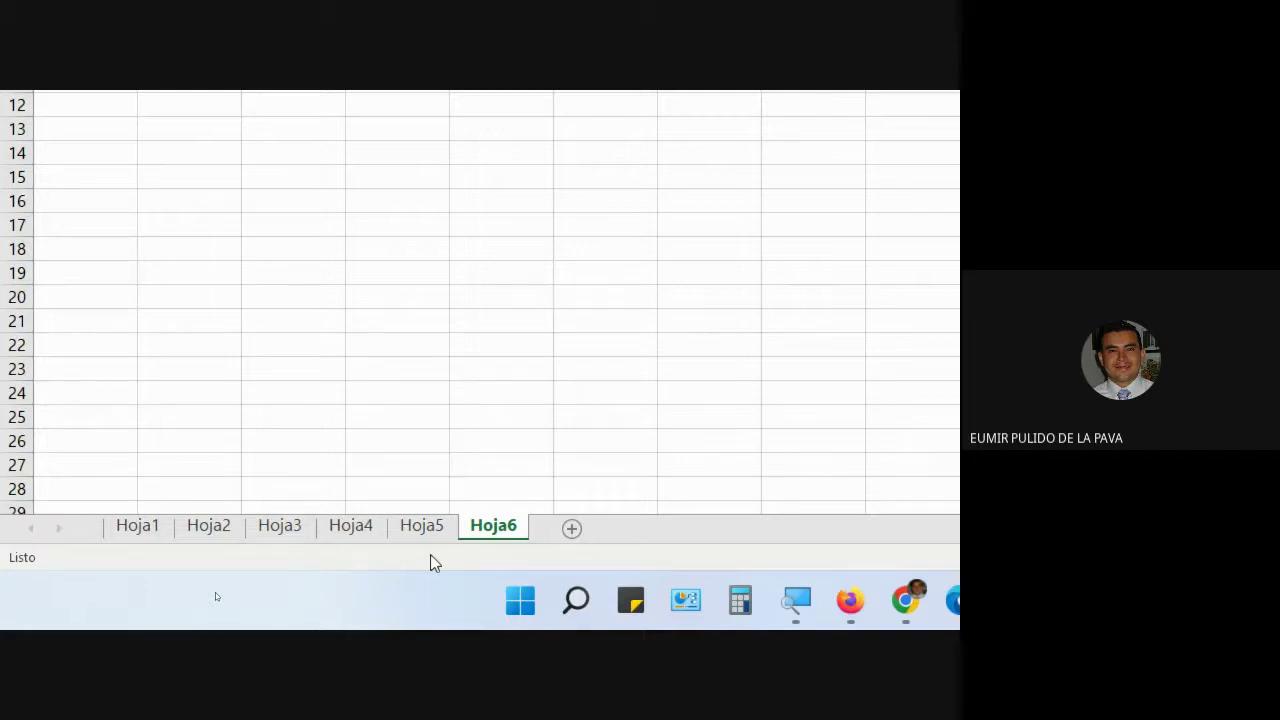
Click through sheet tabs Hoja1 to Hoja6 repeatedly, ending on Hoja5
{"action": "left_click", "coordinate": [141, 545]}
{"action": "left_click", "coordinate": [212, 538]}
{"action": "left_click", "coordinate": [276, 535]}
{"action": "left_click", "coordinate": [346, 532]}
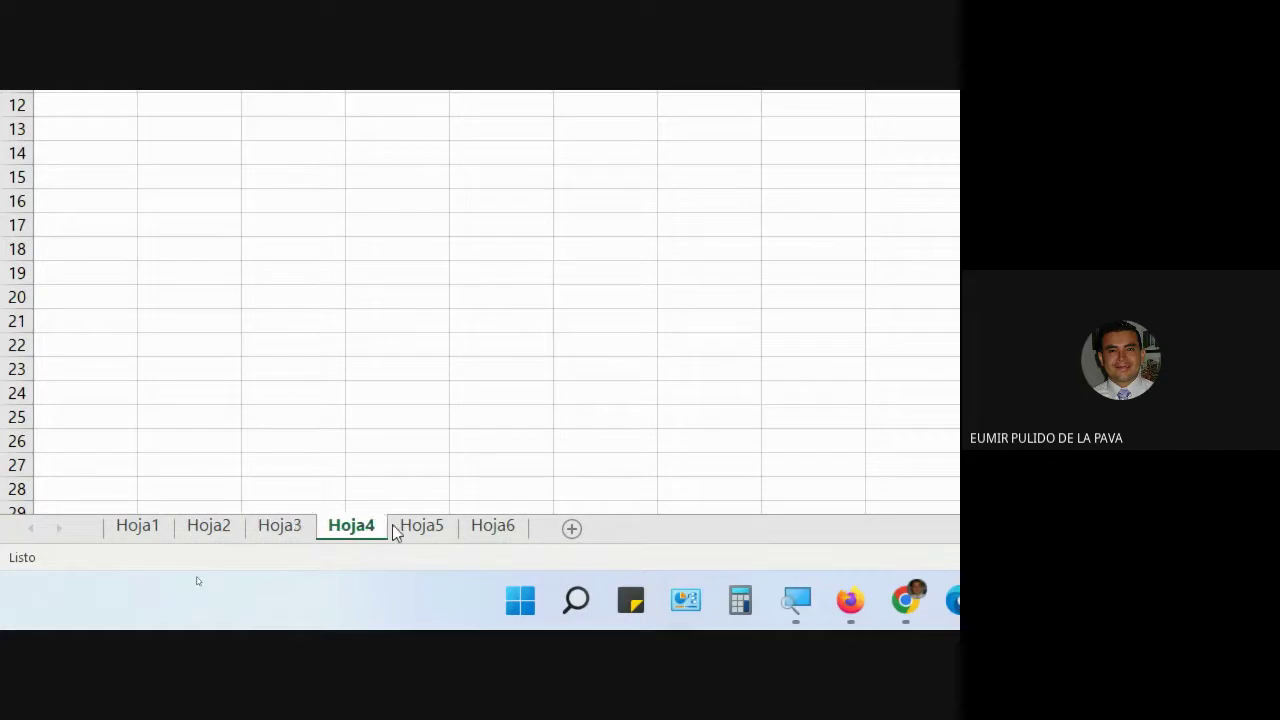
{"action": "left_click", "coordinate": [420, 530]}
{"action": "left_click", "coordinate": [487, 528]}
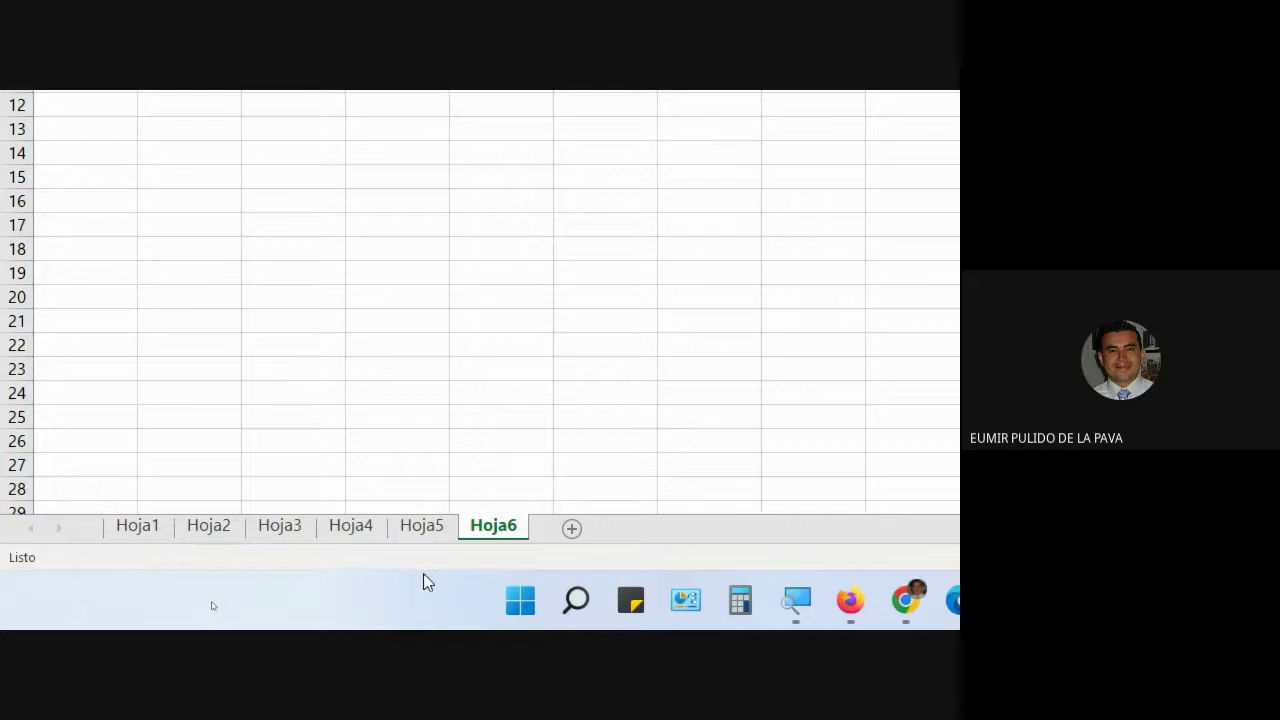
{"action": "left_click", "coordinate": [135, 530]}
{"action": "left_click", "coordinate": [203, 529]}
{"action": "left_click", "coordinate": [280, 527]}
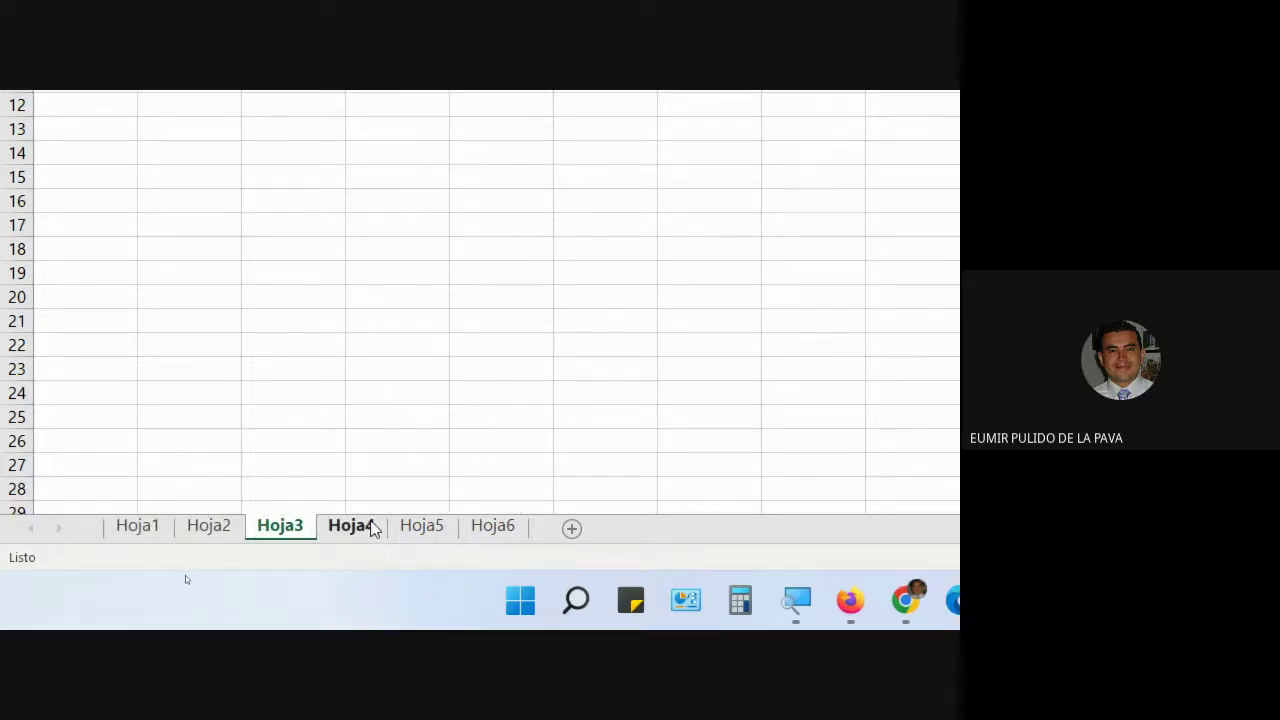
{"action": "left_click", "coordinate": [371, 529]}
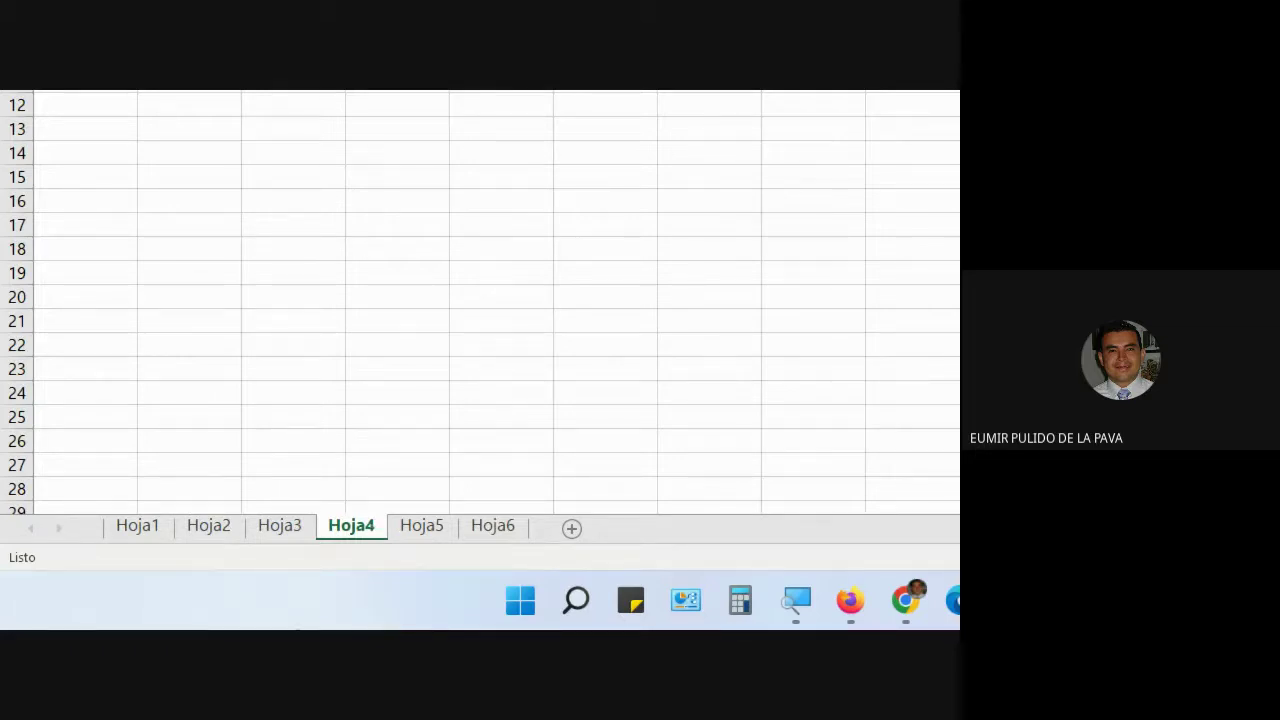
{"action": "left_click", "coordinate": [140, 530]}
{"action": "left_click", "coordinate": [211, 530]}
{"action": "left_click", "coordinate": [272, 530]}
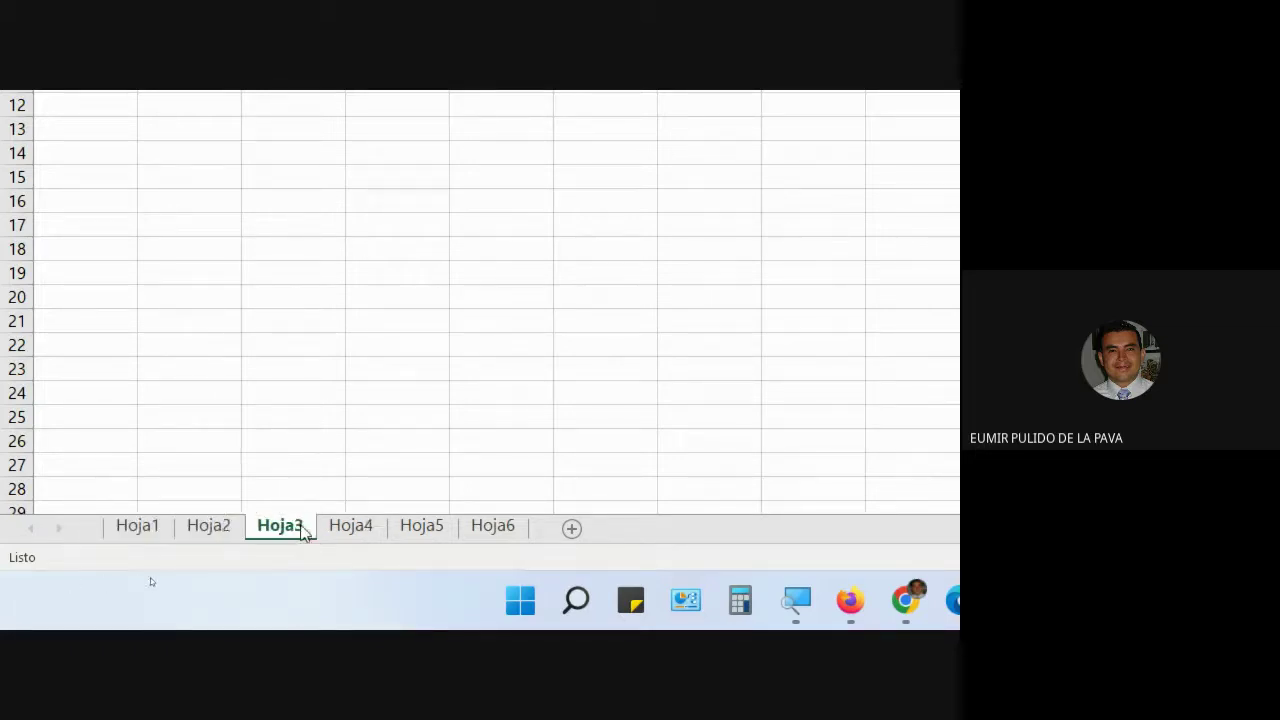
{"action": "left_click", "coordinate": [372, 530]}
{"action": "left_click", "coordinate": [430, 532]}
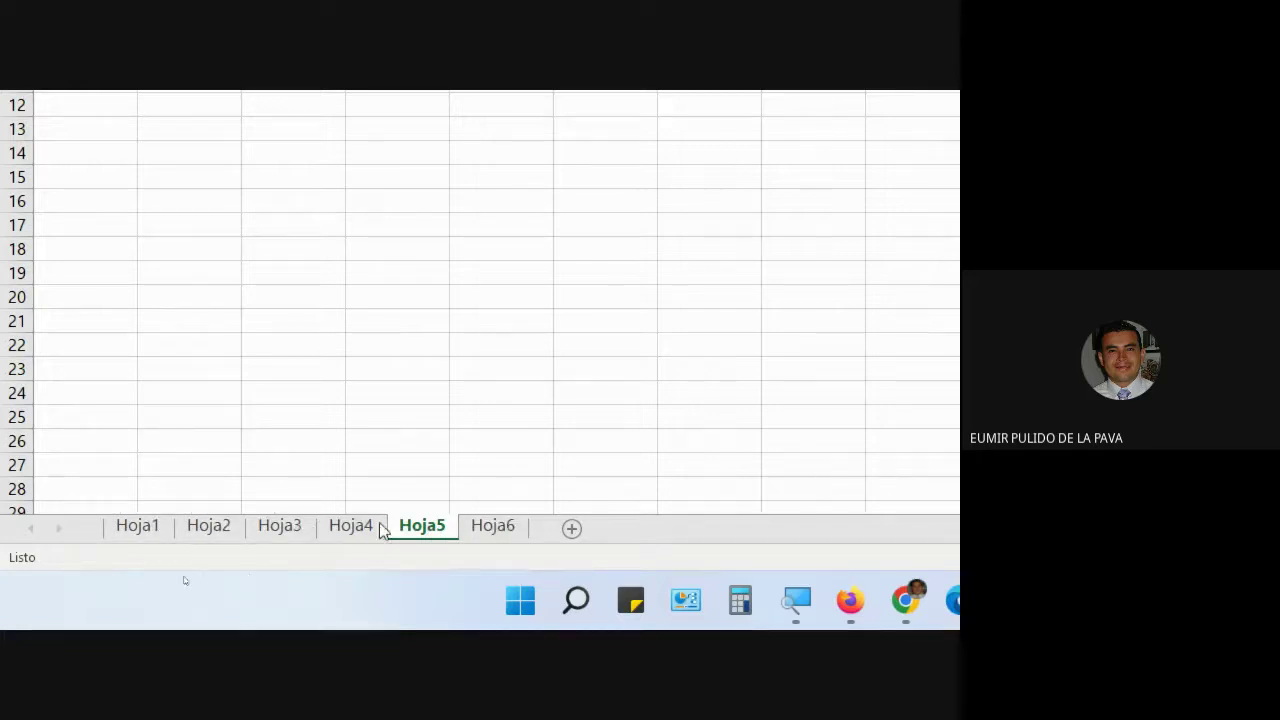
Rename sheet Hoja1 to CLIENTES
{"action": "right_click", "coordinate": [152, 535]}
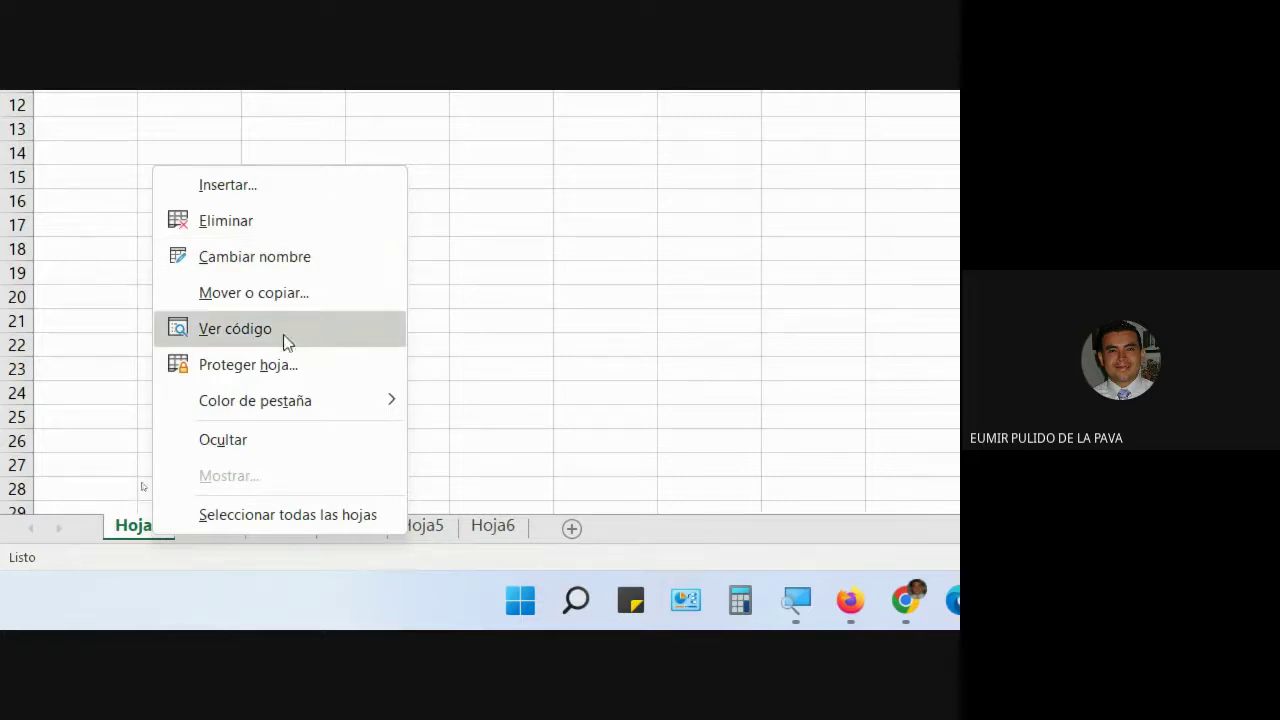
{"action": "left_click", "coordinate": [305, 252]}
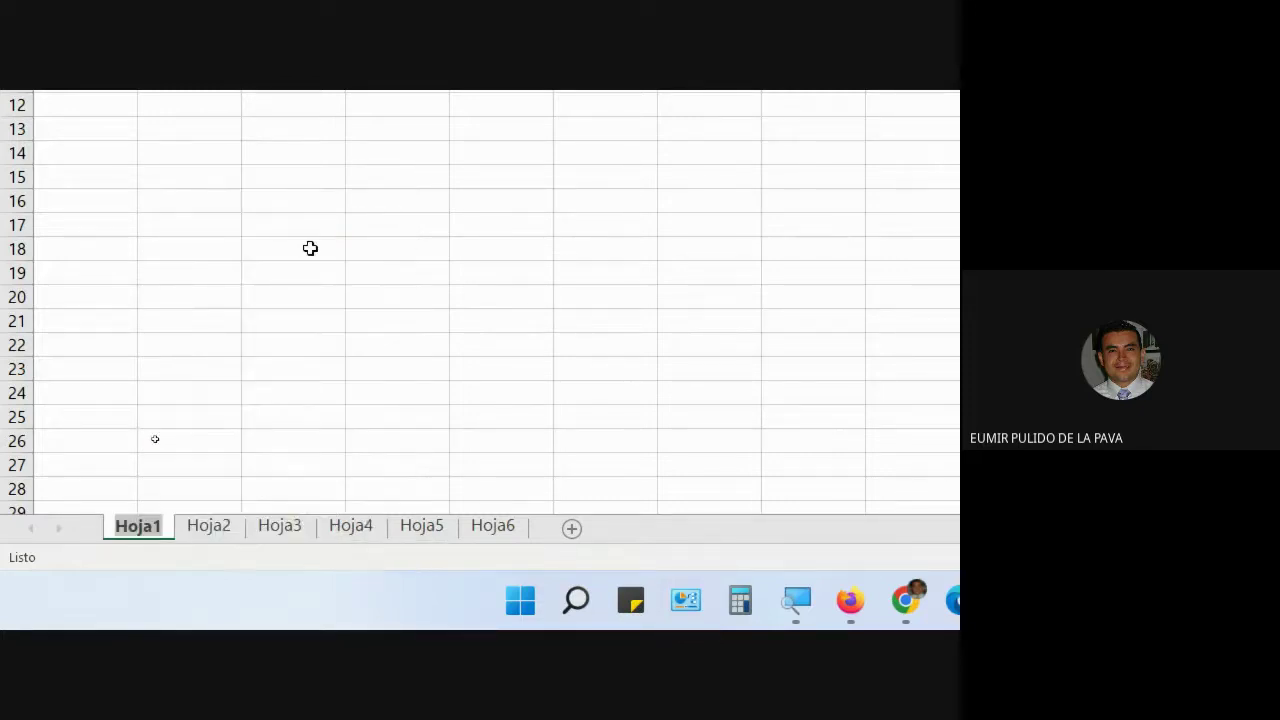
{"action": "type", "text": "CLIENTES"}
{"action": "key", "text": "Return"}
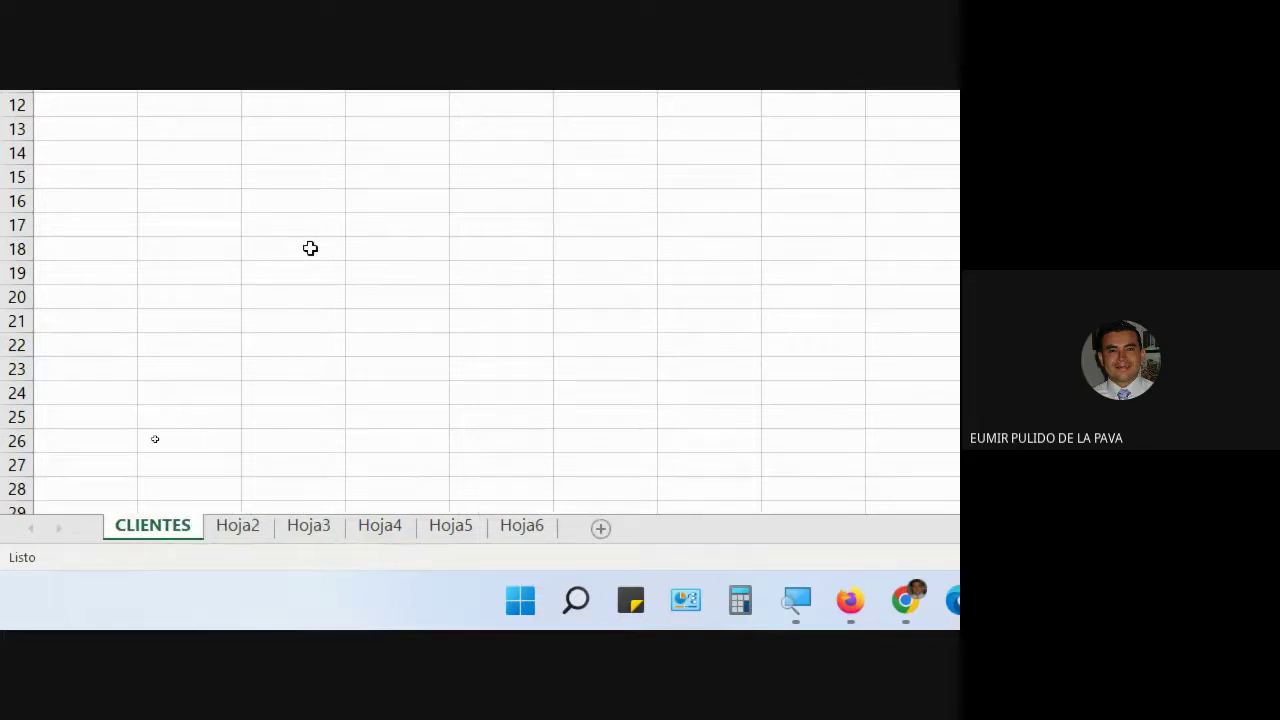
Rename sheet Hoja2 to PRODUCTOS
{"action": "right_click", "coordinate": [250, 588]}
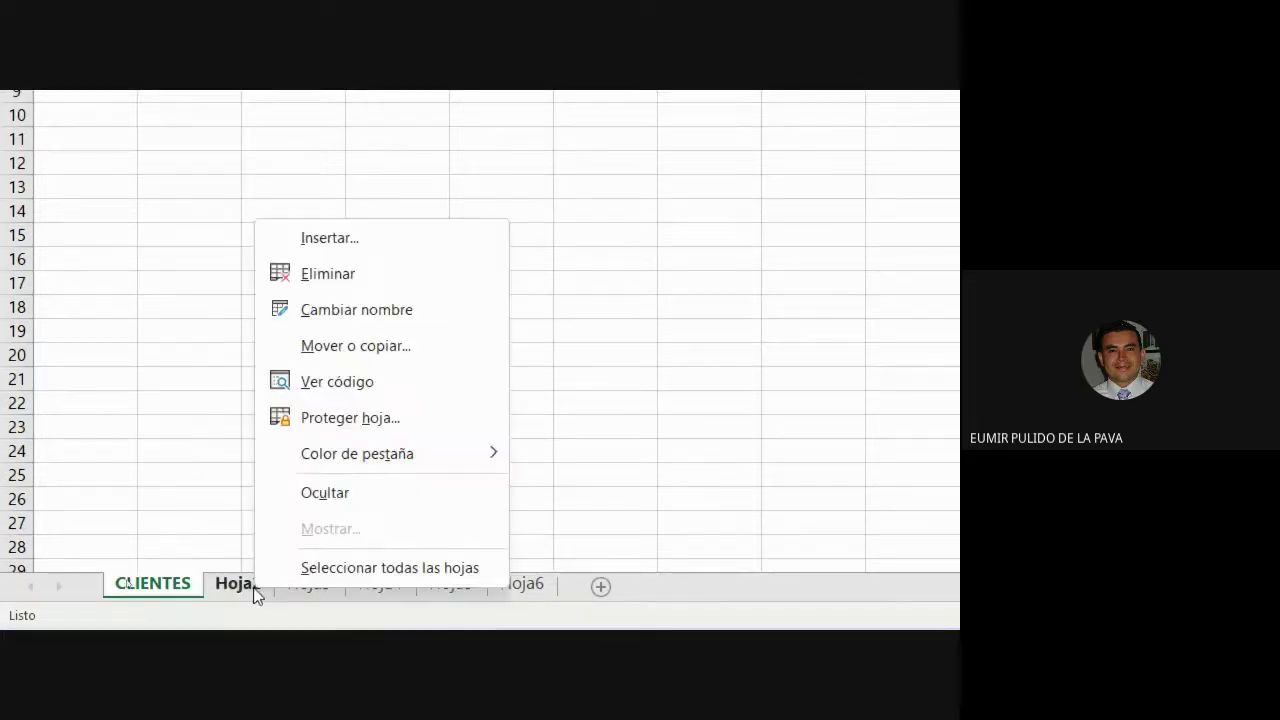
{"action": "left_click", "coordinate": [441, 316]}
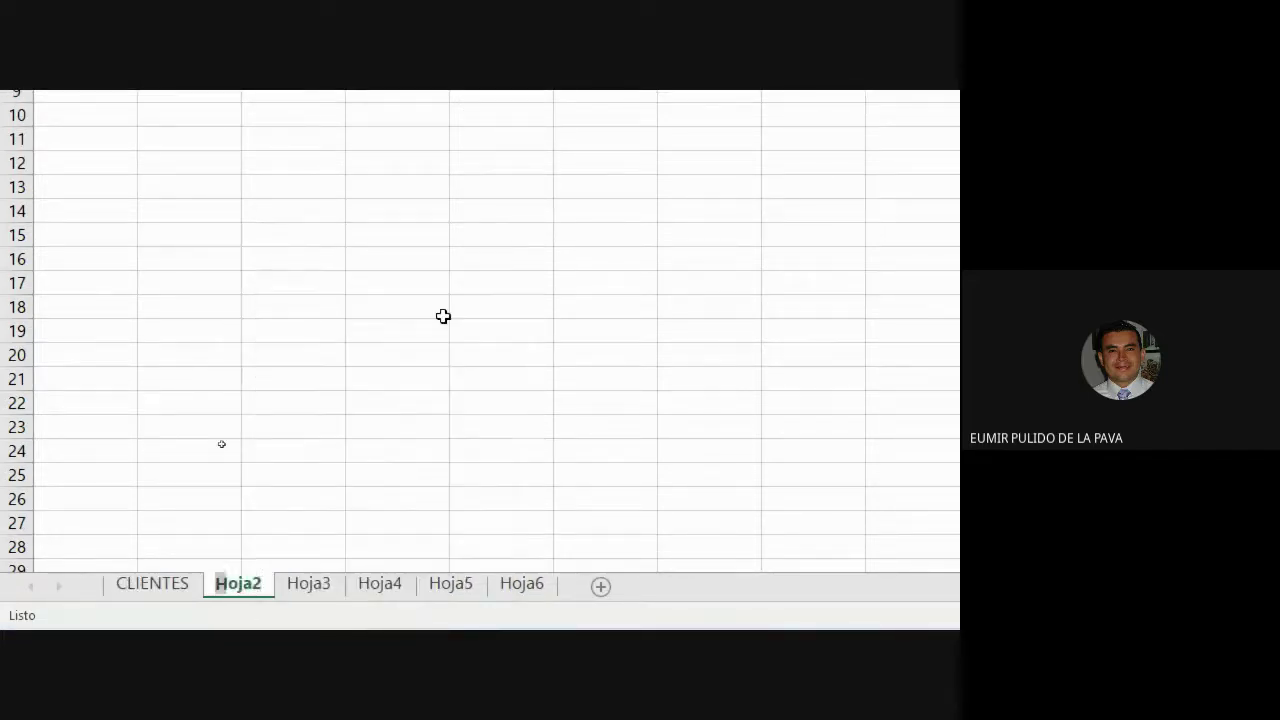
{"action": "type", "text": "PRODUCTOS"}
{"action": "key", "text": "Return"}
{"action": "mouse_move", "coordinate": [438, 585]}
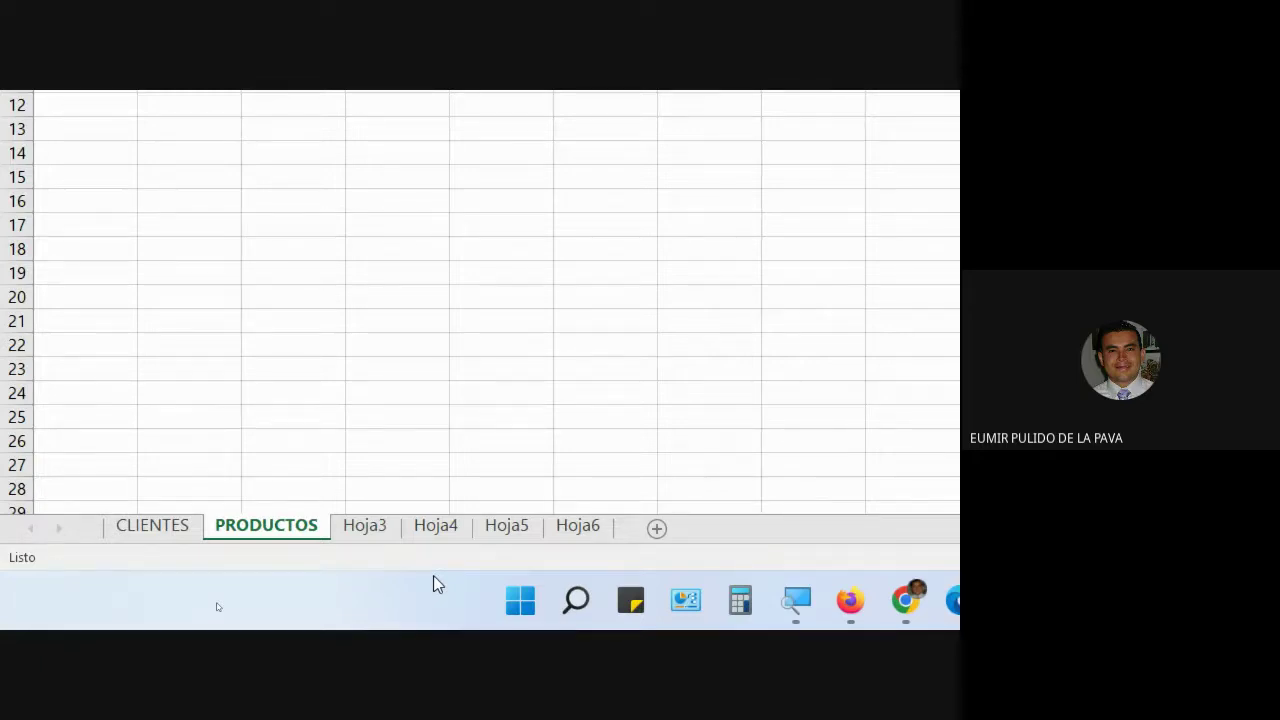
Give the Hoja3 sheet tab a light blue colour
{"action": "left_click", "coordinate": [152, 527]}
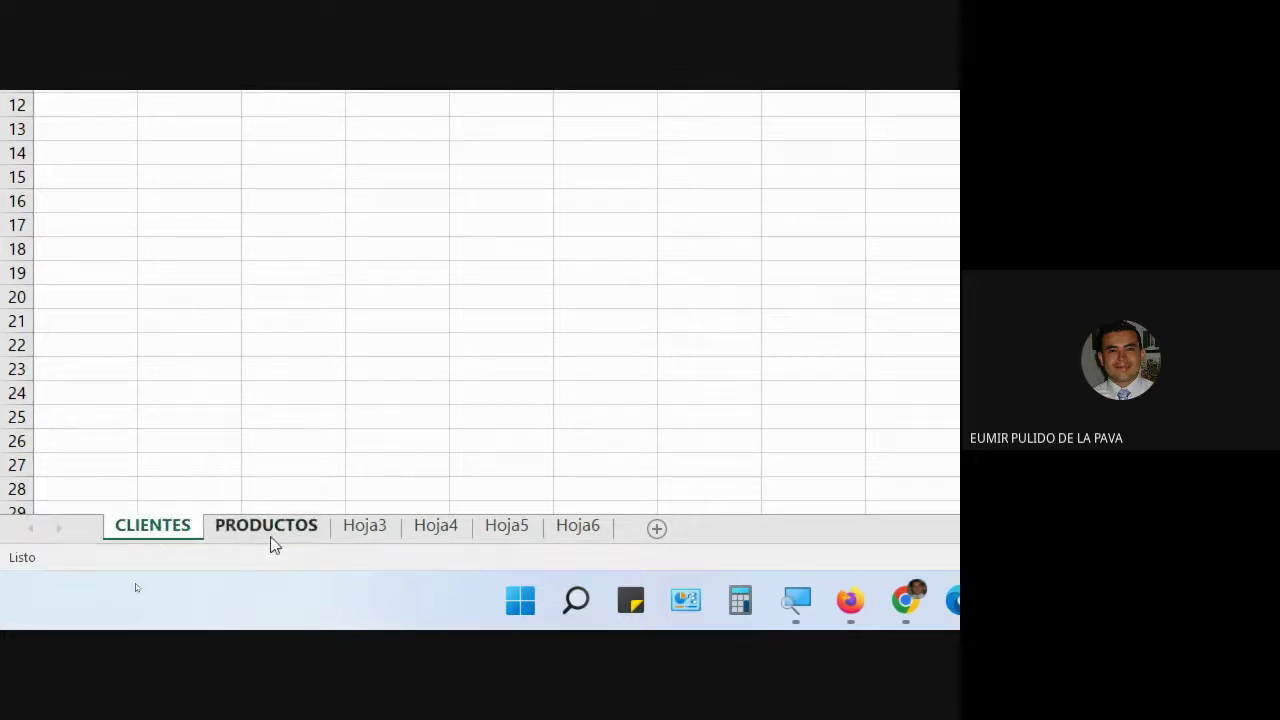
{"action": "left_click", "coordinate": [275, 540]}
{"action": "right_click", "coordinate": [372, 546]}
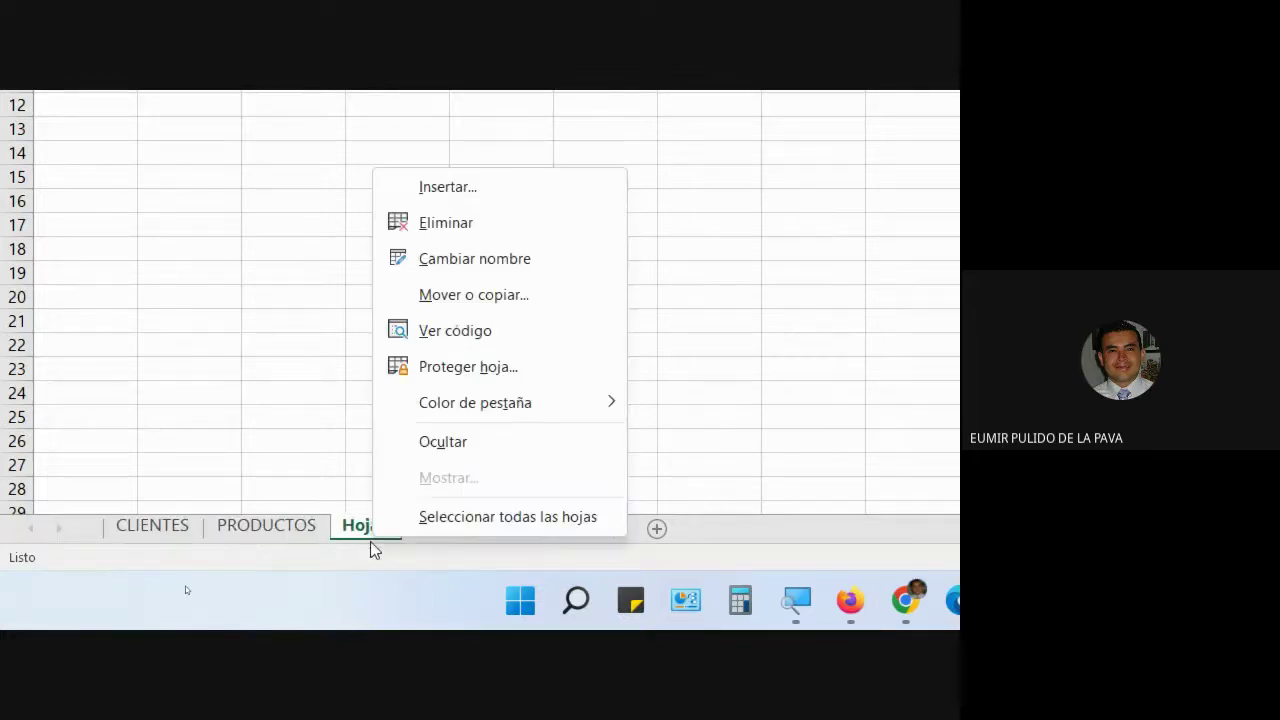
{"action": "mouse_move", "coordinate": [590, 394]}
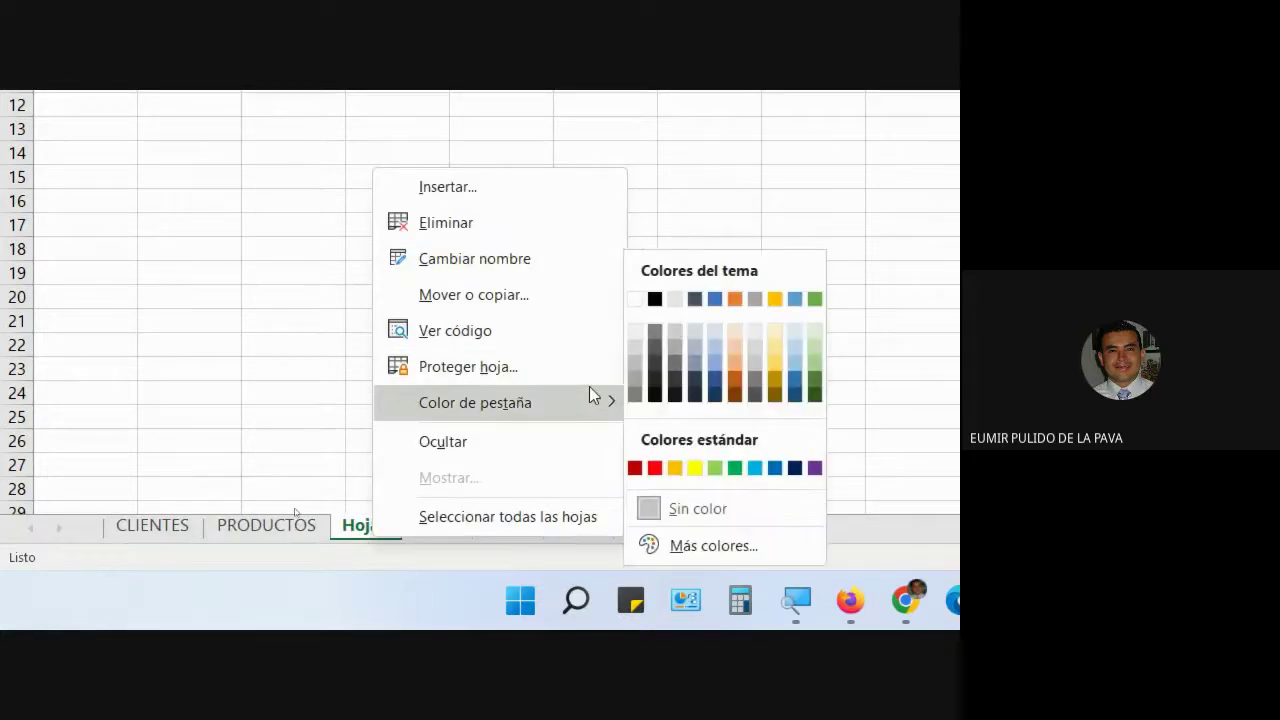
{"action": "left_click", "coordinate": [755, 467]}
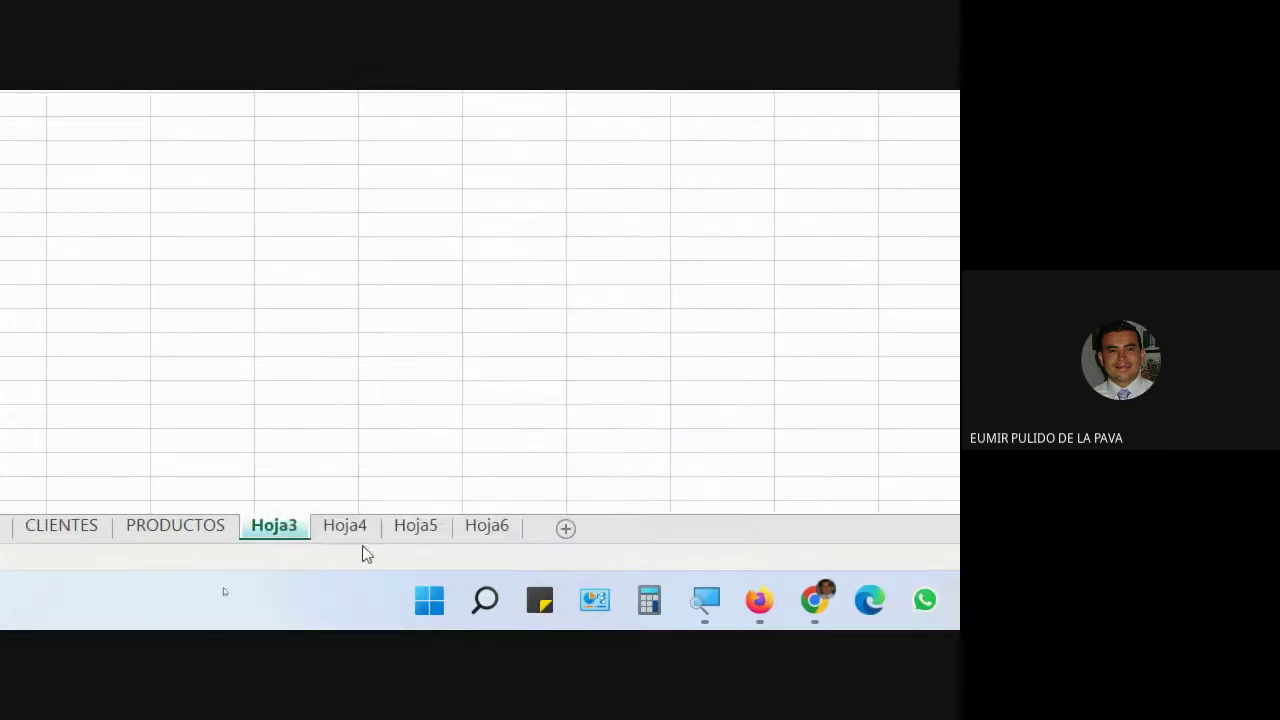
{"action": "left_click", "coordinate": [340, 530]}
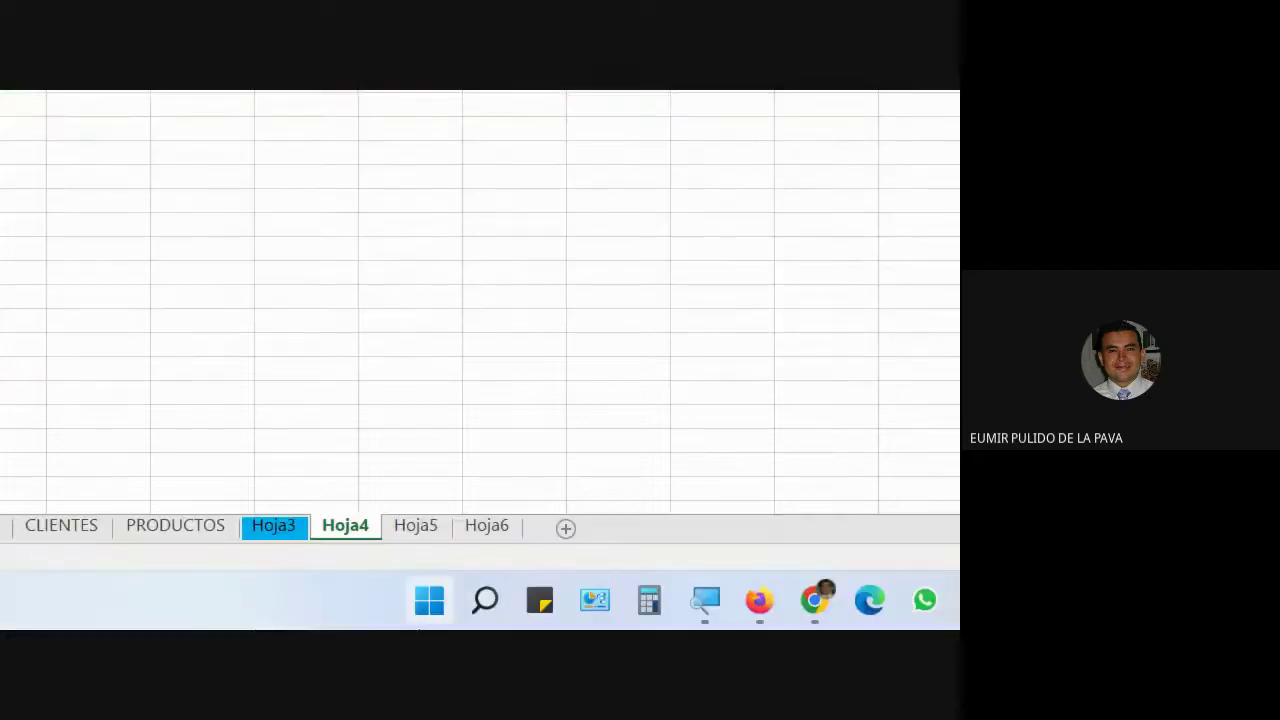
{"action": "left_click", "coordinate": [280, 533]}
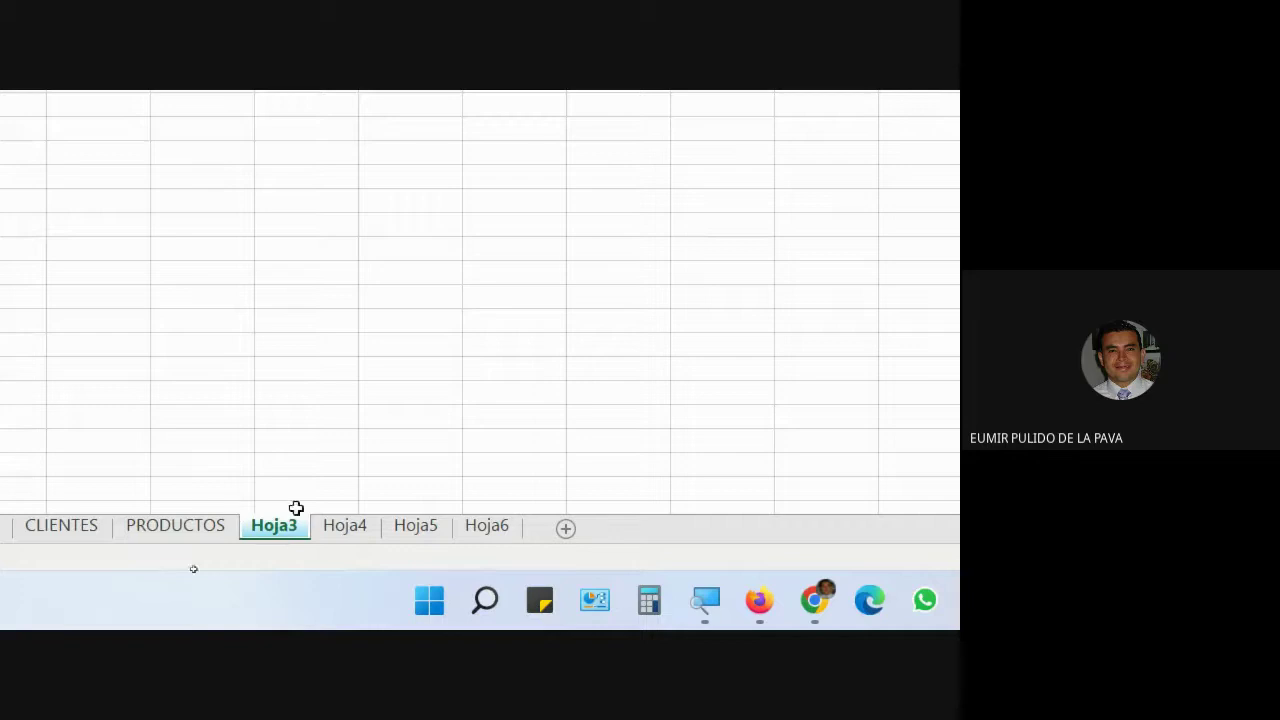
Give the Hoja4 sheet tab an orange colour
{"action": "left_click", "coordinate": [331, 526], "text": "ctrl"}
{"action": "right_click", "coordinate": [333, 523]}
{"action": "mouse_move", "coordinate": [507, 380]}
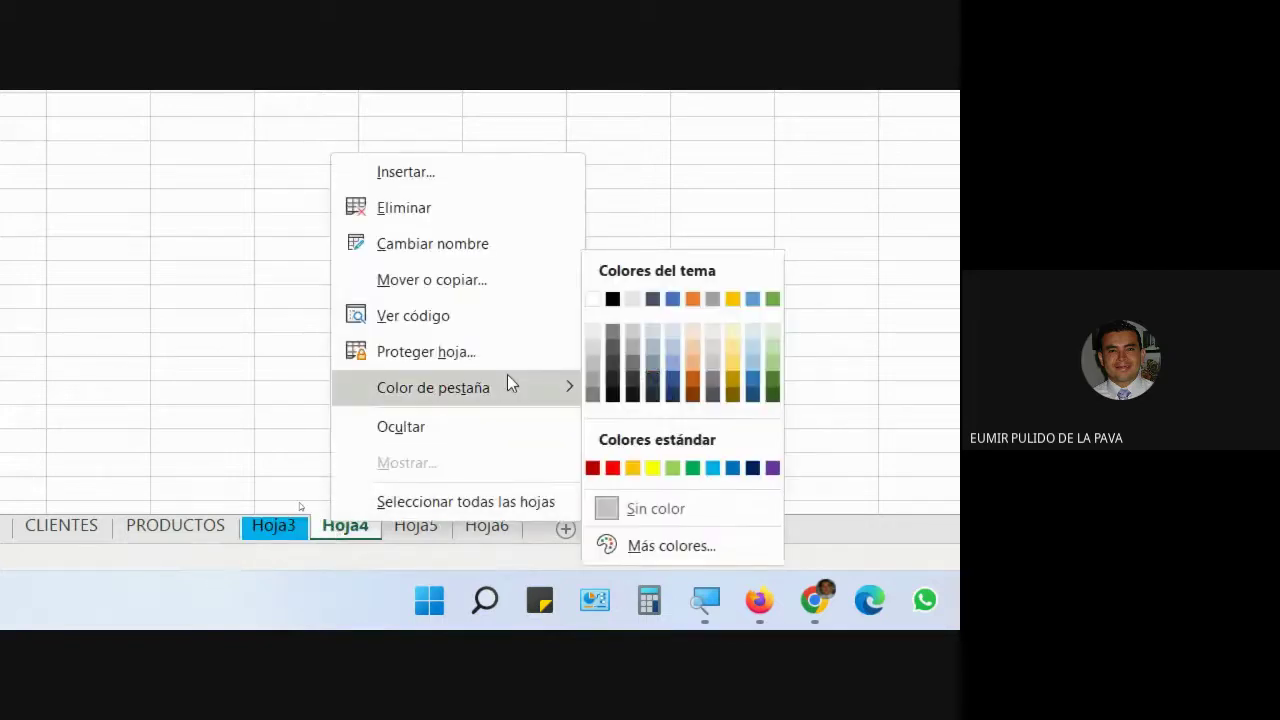
{"action": "left_click", "coordinate": [636, 468]}
{"action": "left_click", "coordinate": [433, 532]}
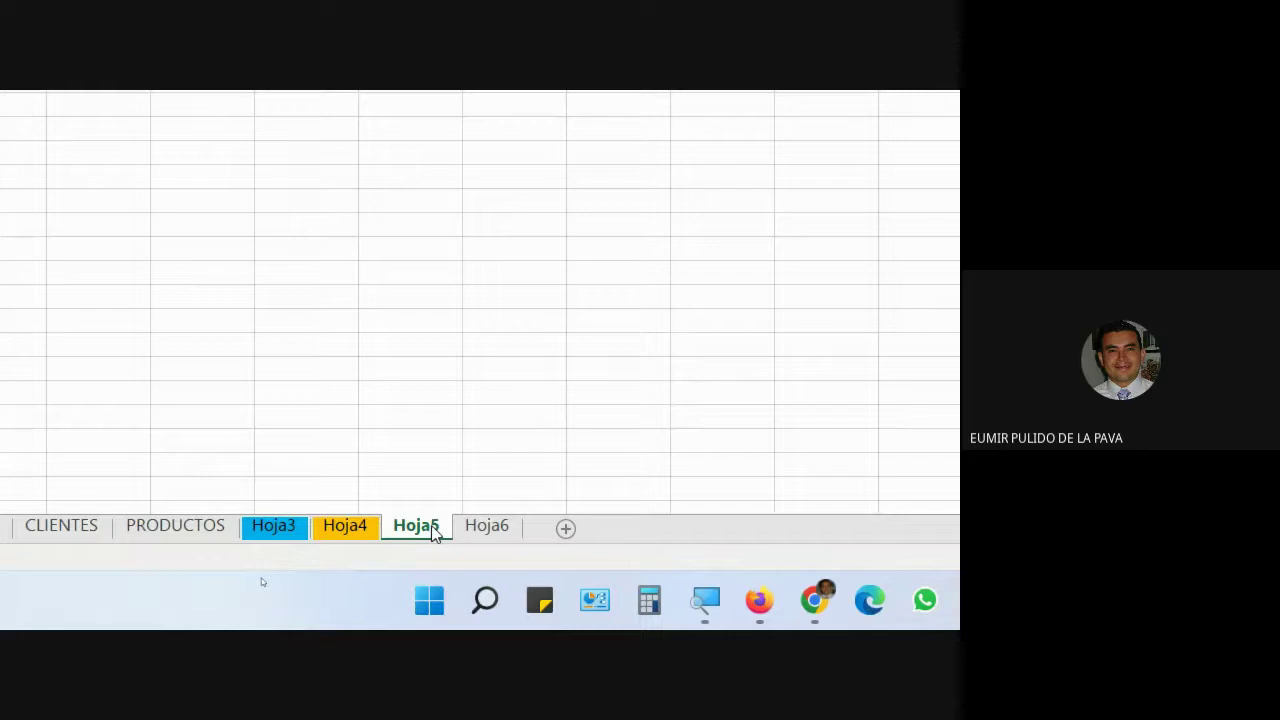
Give the PRODUCTOS sheet tab a blue colour
{"action": "right_click", "coordinate": [304, 540]}
{"action": "mouse_move", "coordinate": [500, 415]}
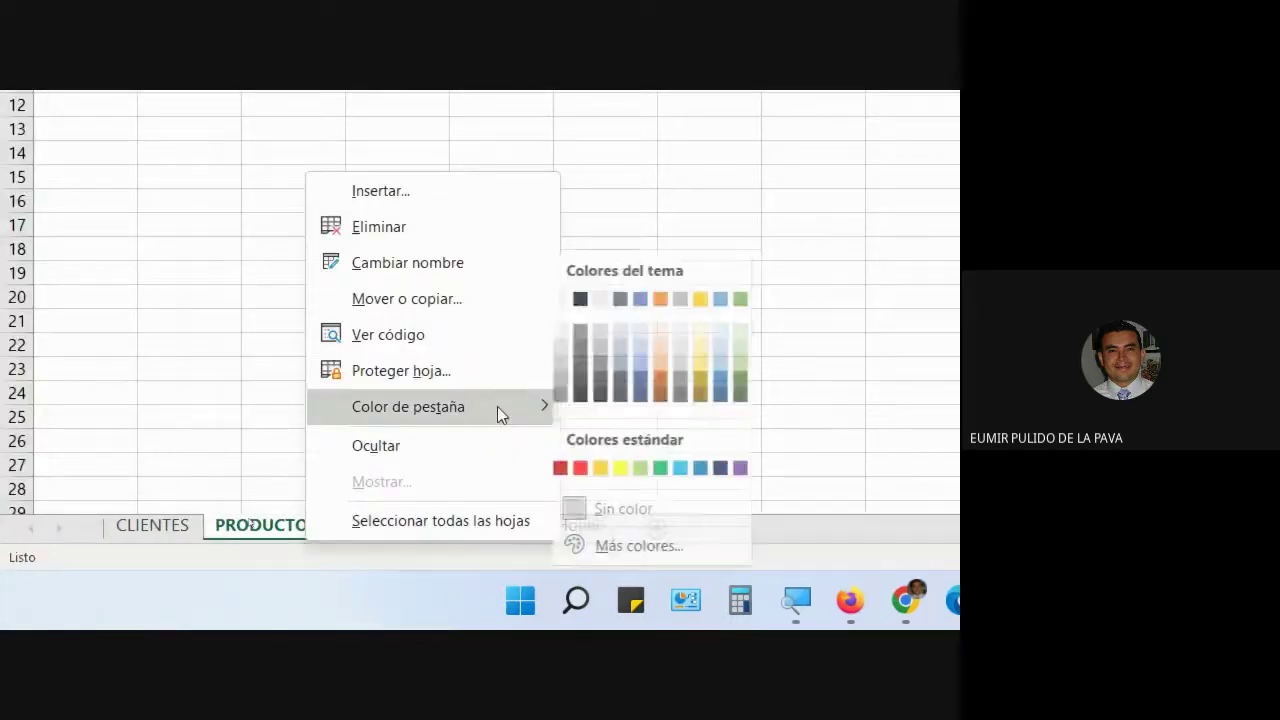
{"action": "left_click", "coordinate": [701, 468]}
{"action": "left_click", "coordinate": [364, 525]}
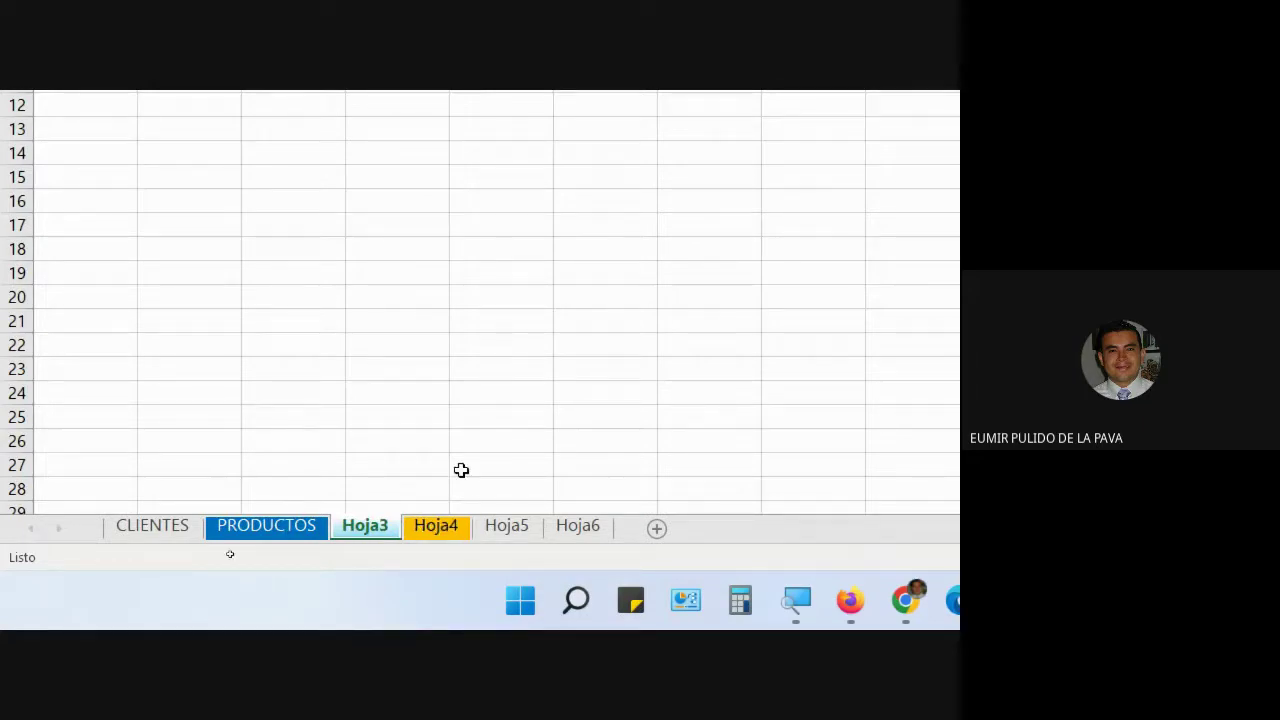
Rename the Hoja5 tab to JSJSJS, with the Win+. emoji panel popping up
{"action": "left_click", "coordinate": [514, 540]}
{"action": "right_click", "coordinate": [513, 540]}
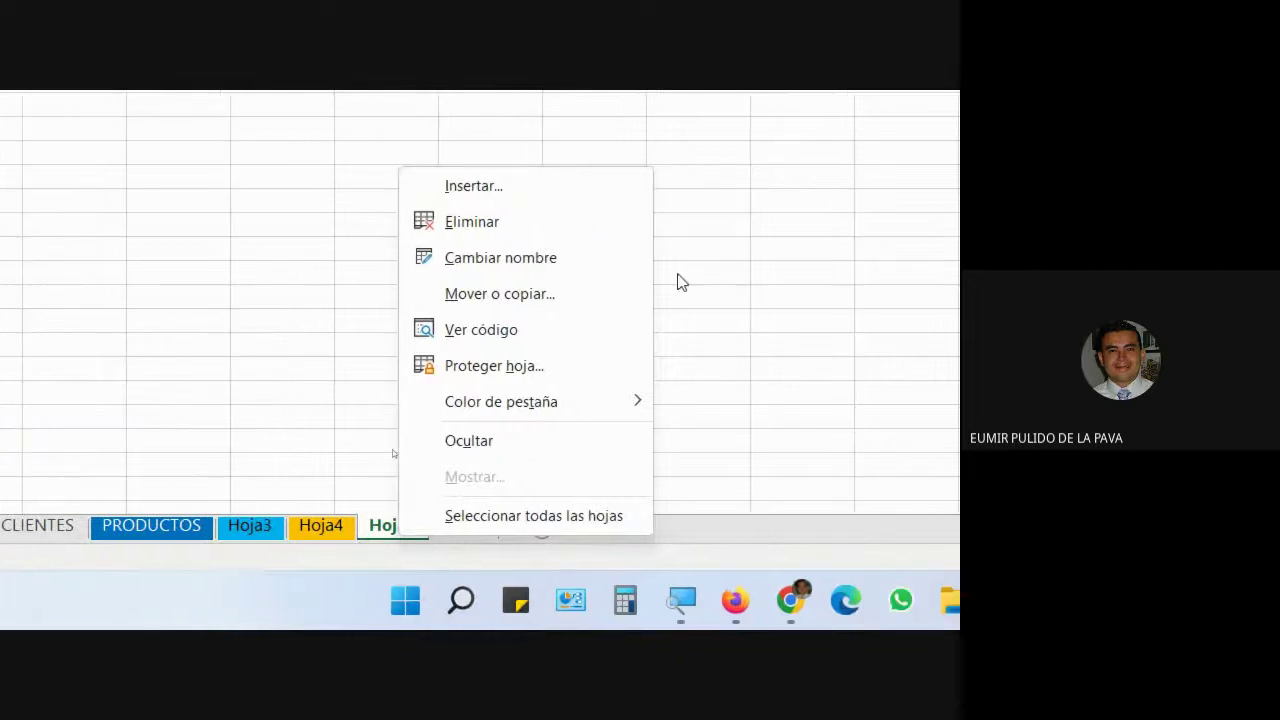
{"action": "left_click", "coordinate": [716, 266]}
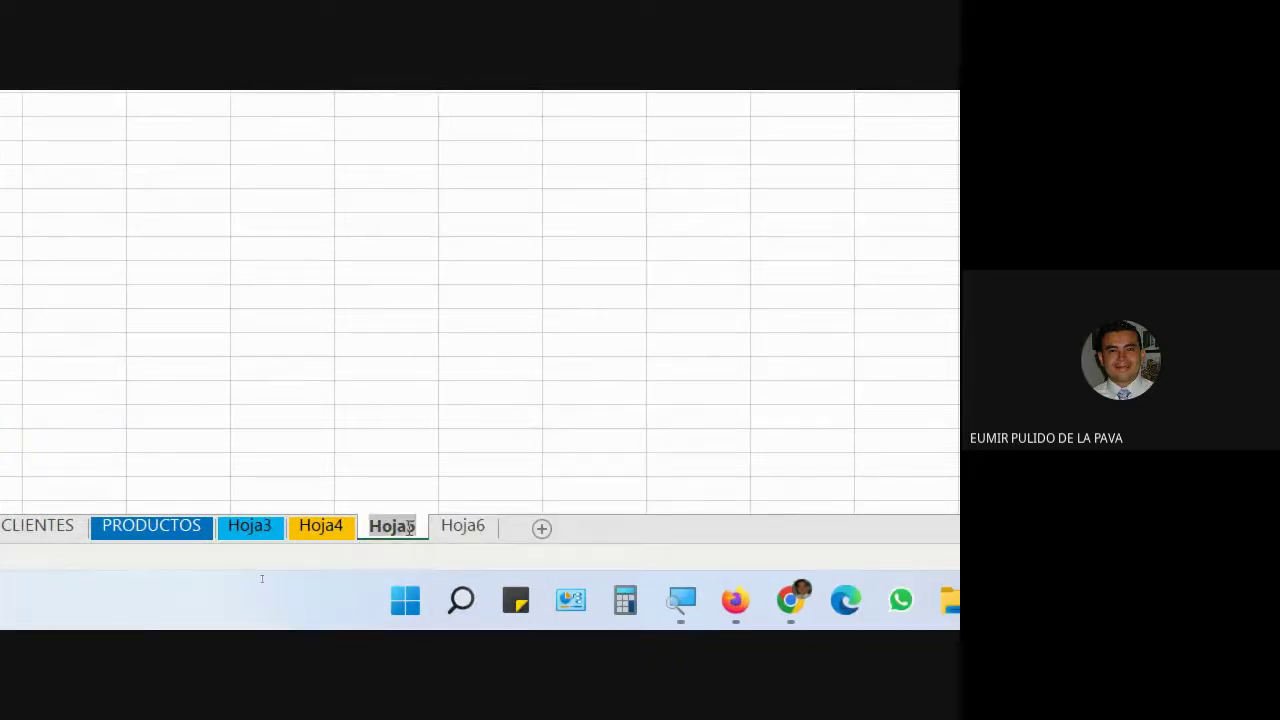
{"action": "type", "text": "JSJSJS"}
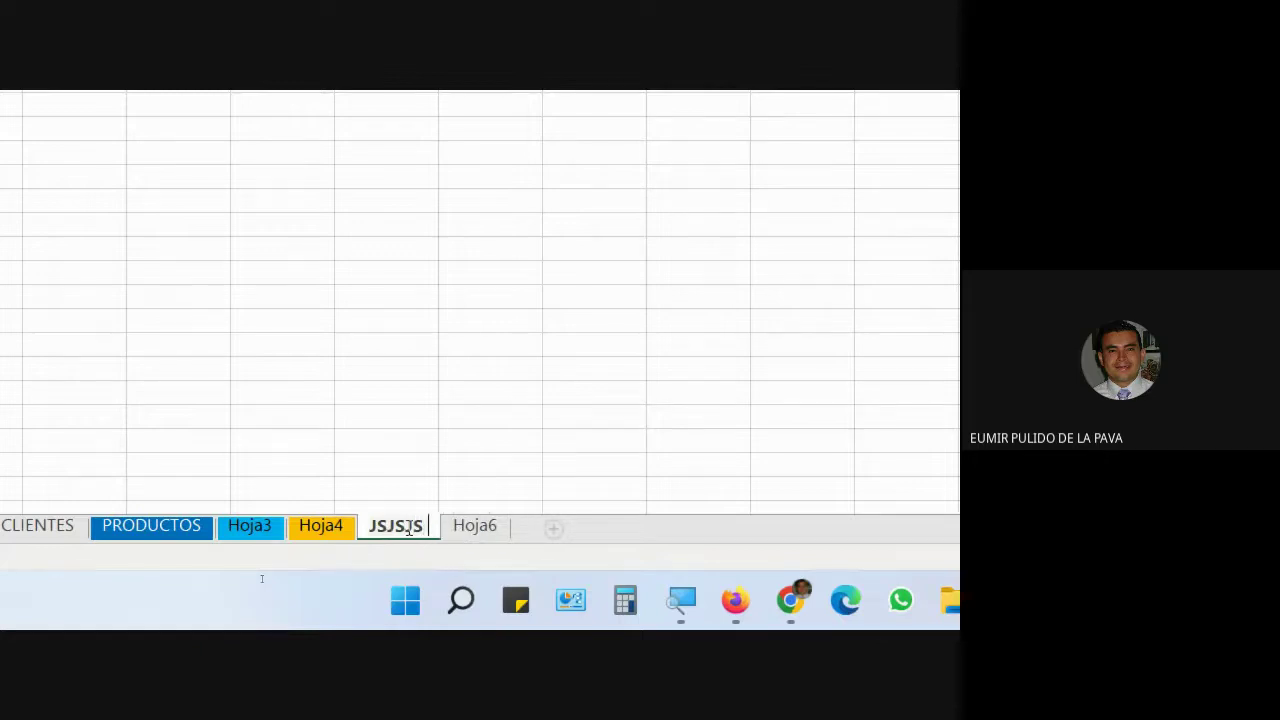
{"action": "key", "text": "super+period"}
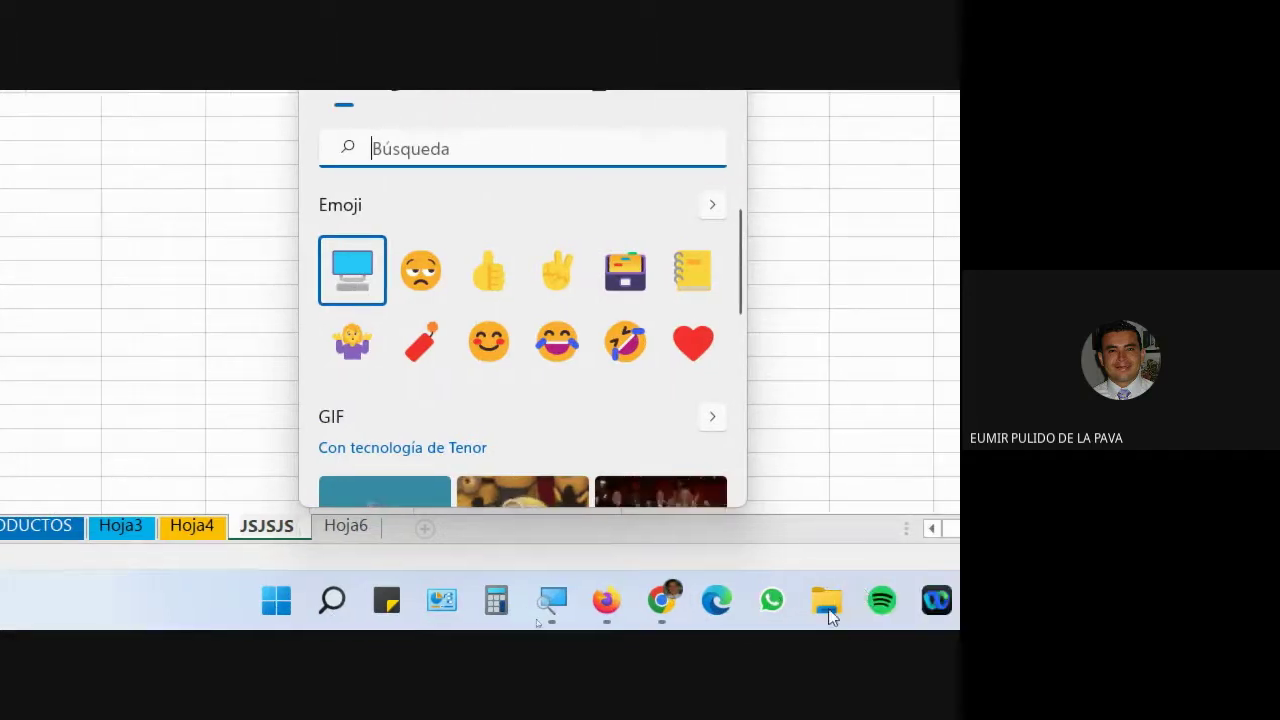
{"action": "key", "text": "Escape"}
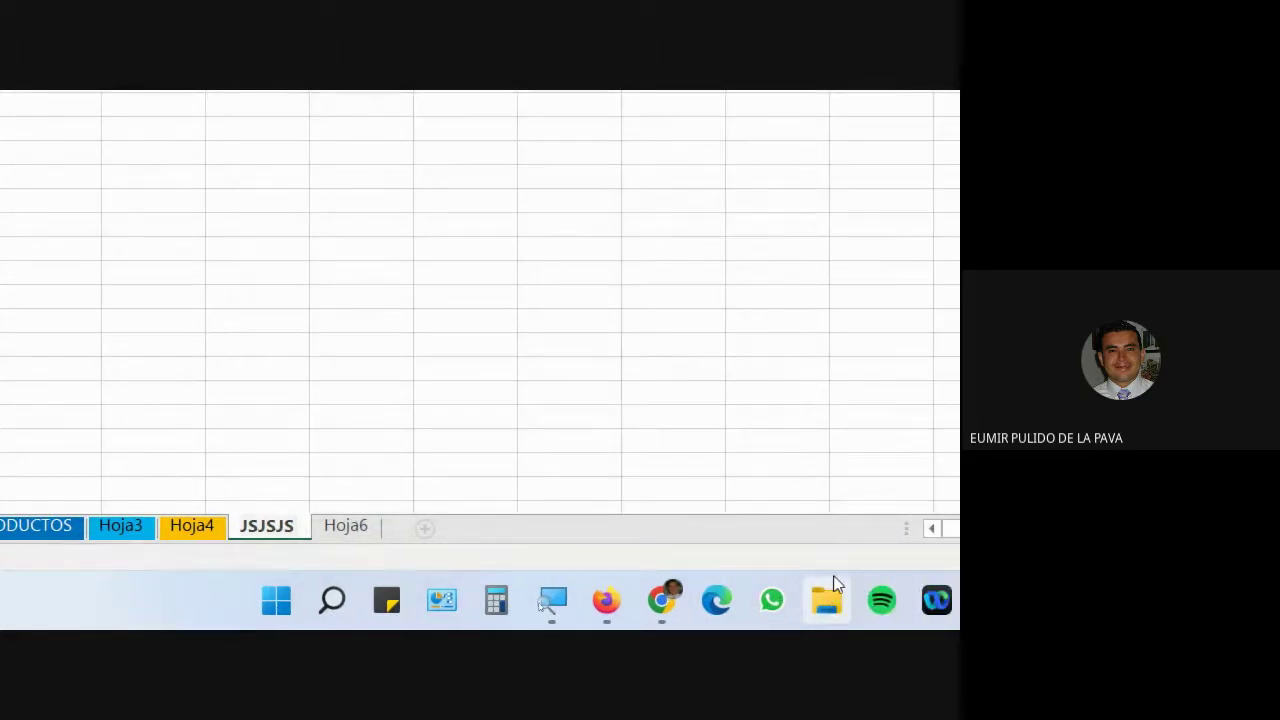
{"action": "left_click", "coordinate": [836, 603]}
{"action": "left_click", "coordinate": [92, 486]}
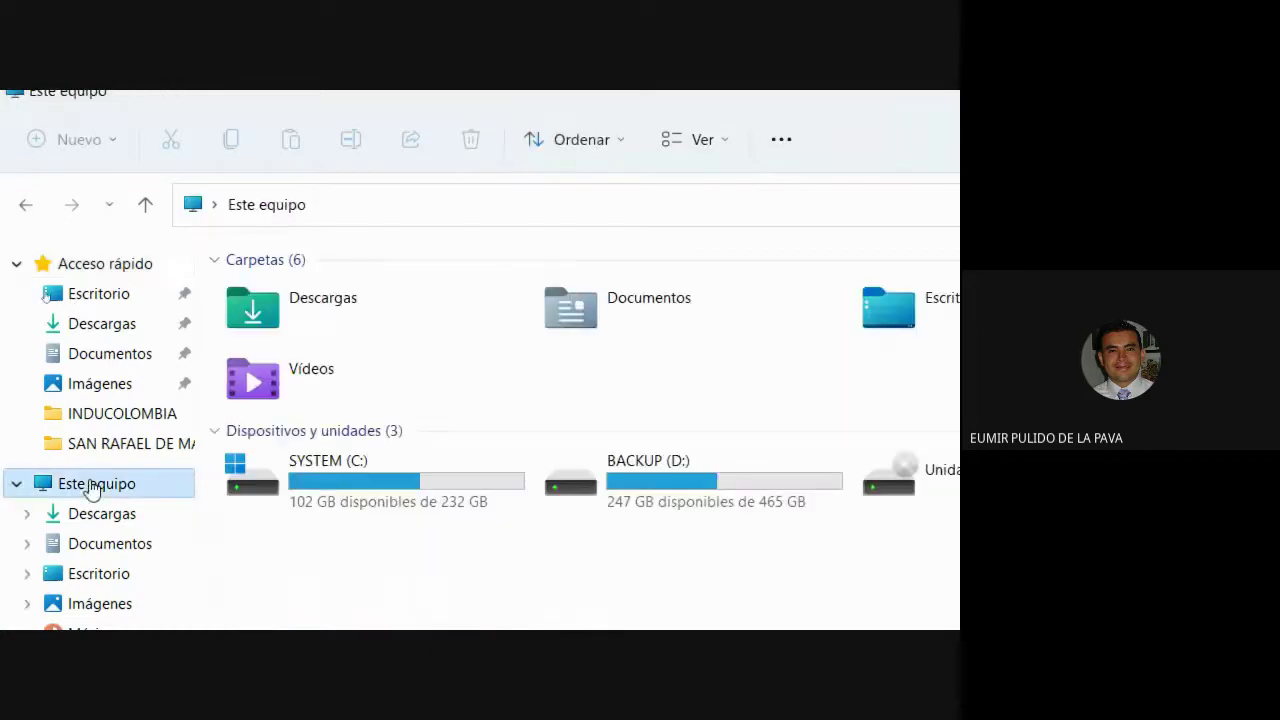
{"action": "right_click", "coordinate": [585, 450]}
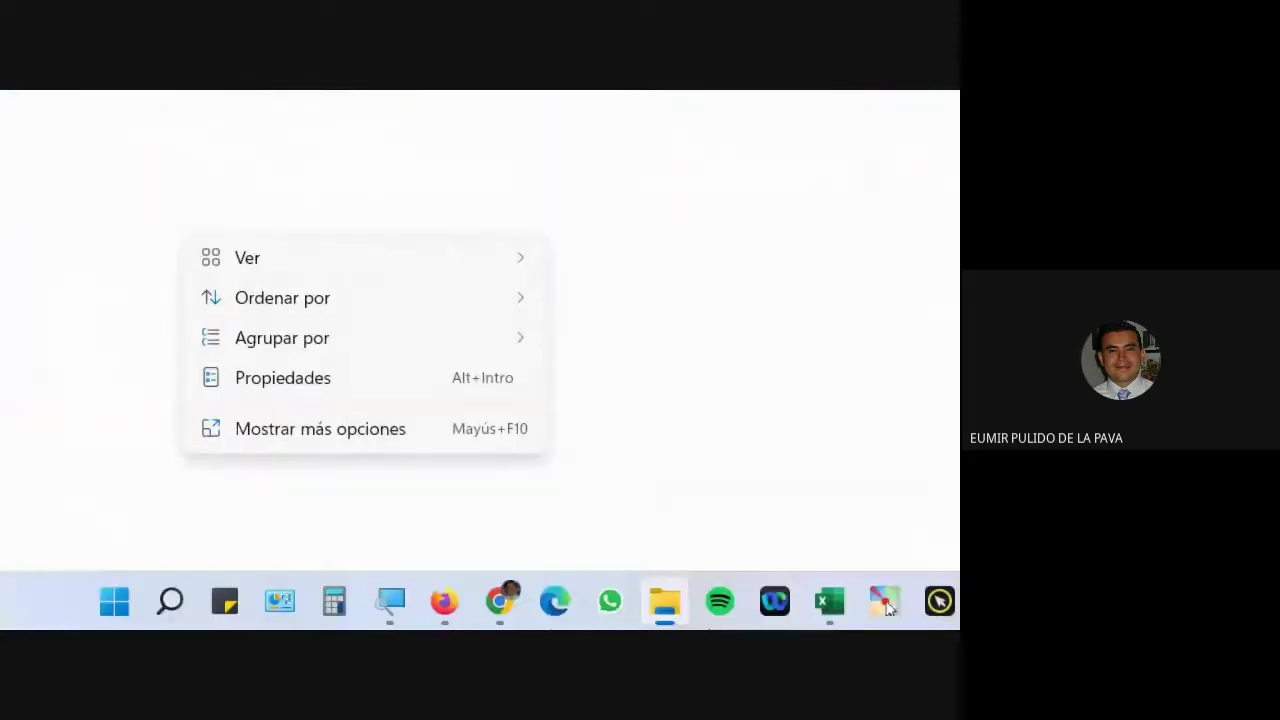
{"action": "left_click", "coordinate": [550, 595]}
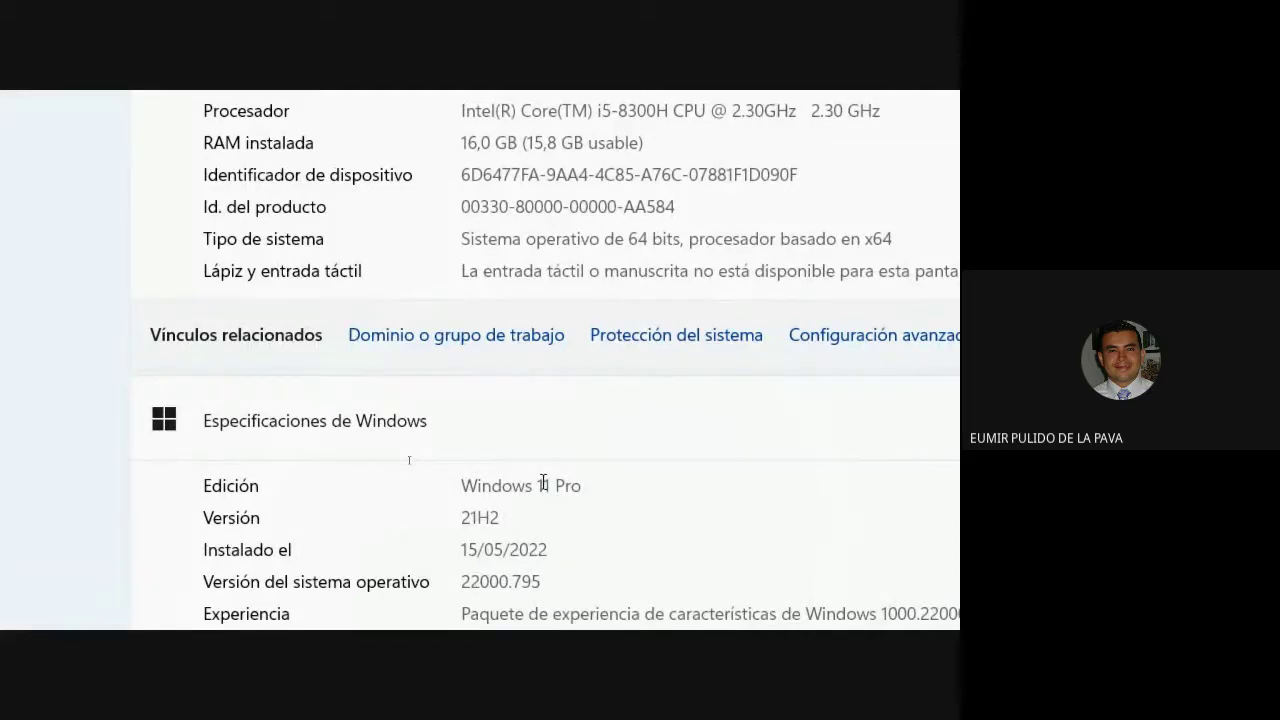
{"action": "left_click", "coordinate": [931, 108]}
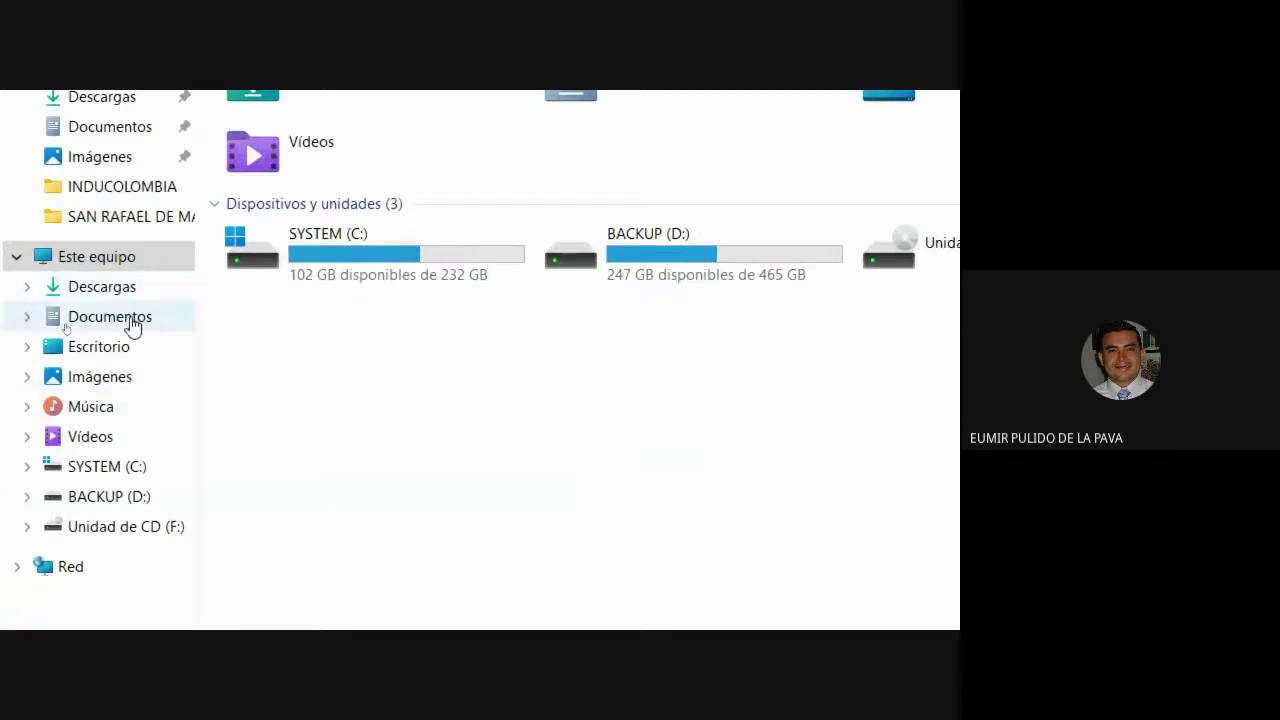
{"action": "left_click", "coordinate": [131, 326]}
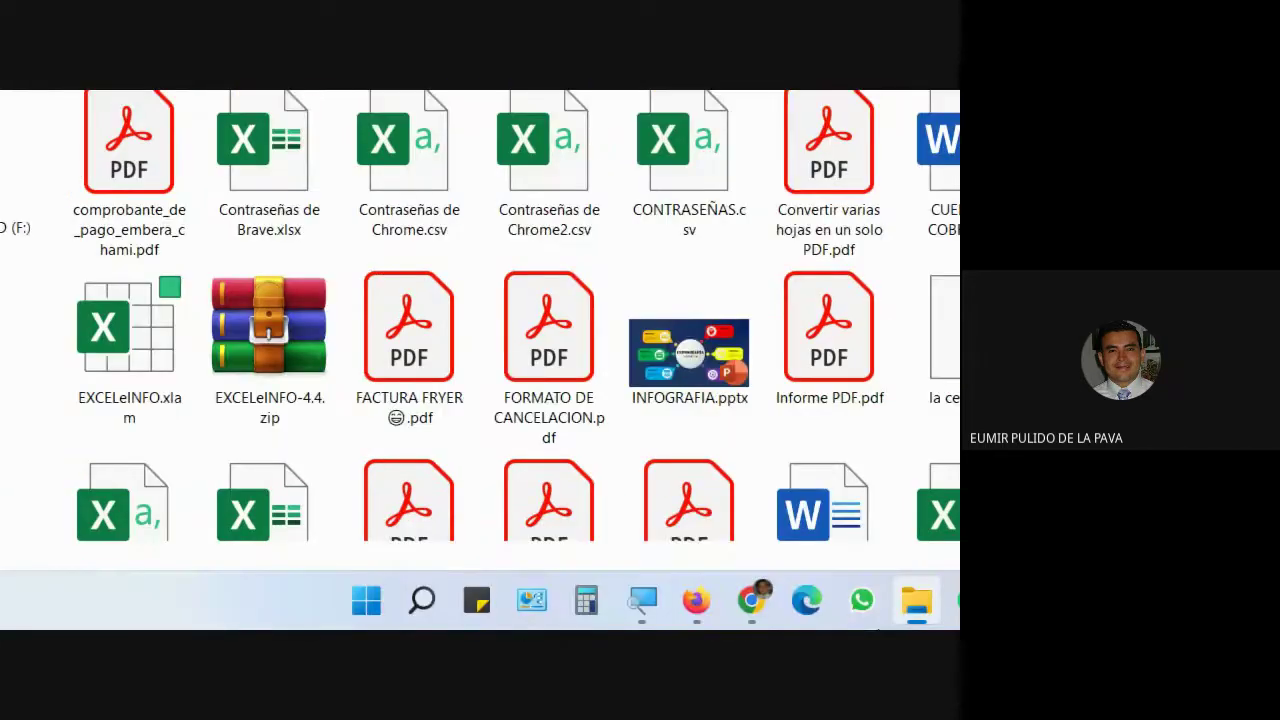
{"action": "scroll", "coordinate": [480, 330], "scroll_direction": "down", "scroll_amount": 3}
{"action": "mouse_move", "coordinate": [1131, 603]}
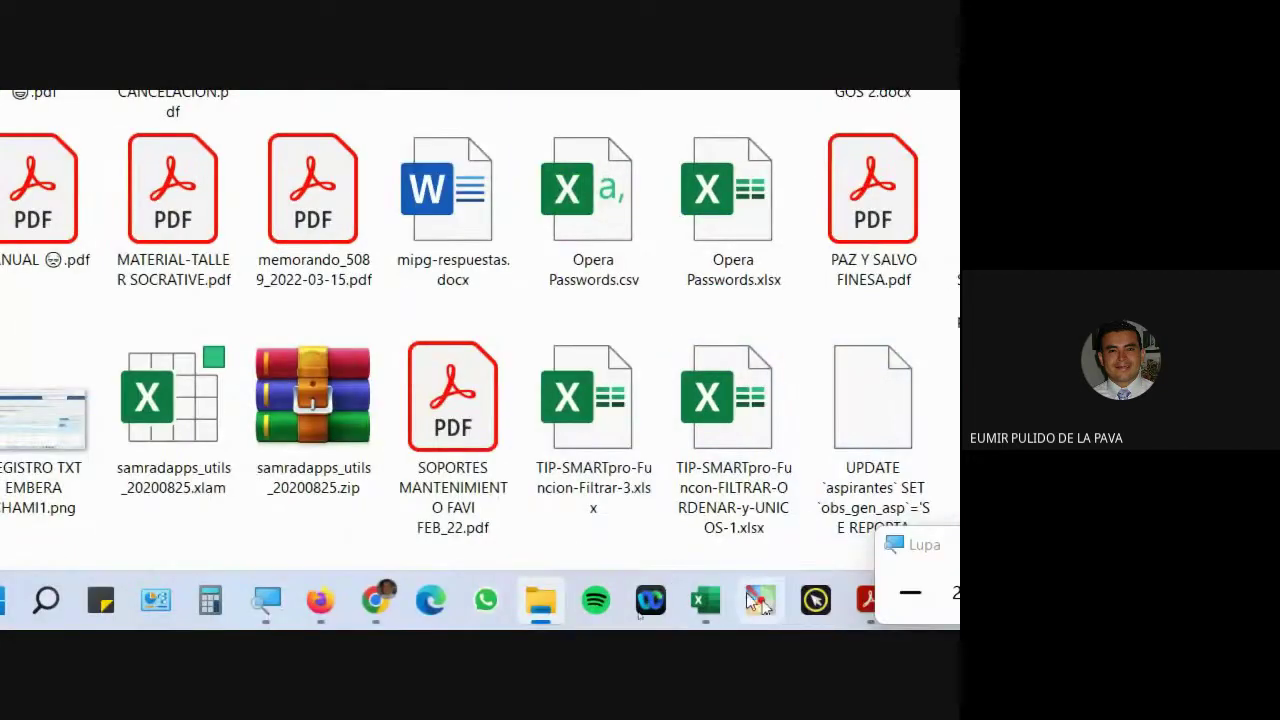
{"action": "left_click", "coordinate": [705, 600]}
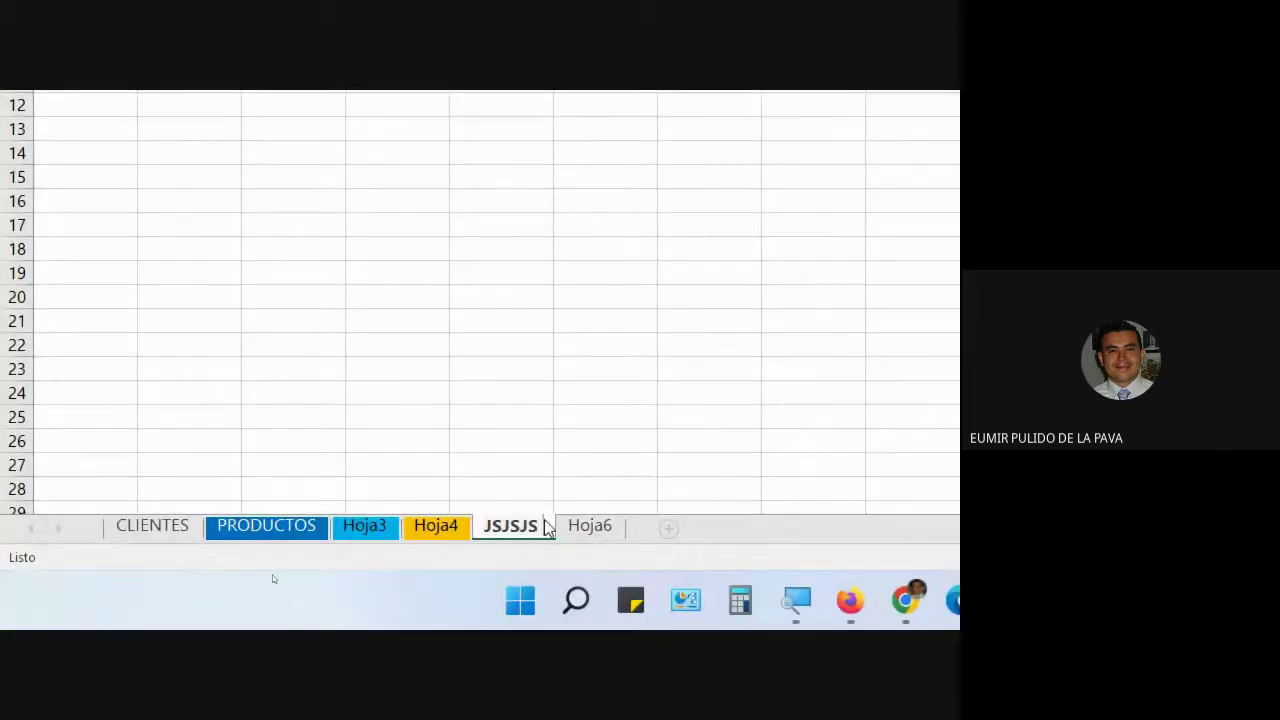
Append a sad-face emoji from the Win+. panel to the JSJSJS tab name and confirm
{"action": "key", "text": "super+period"}
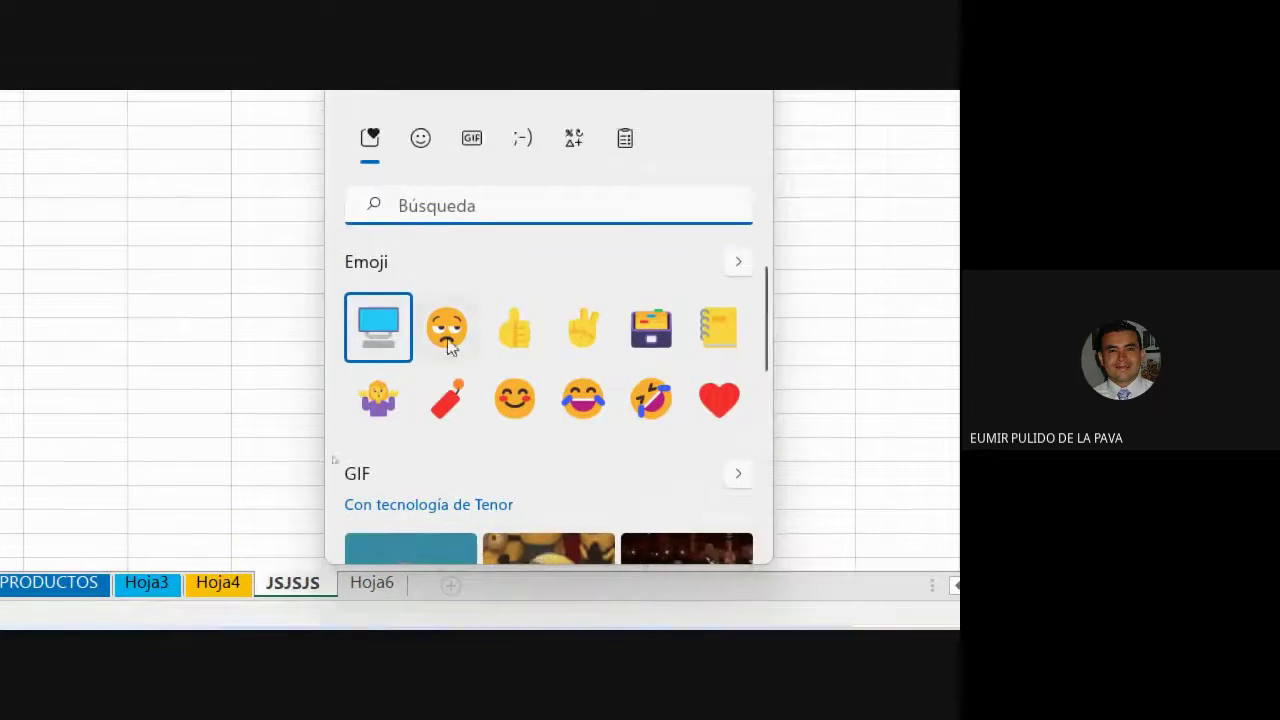
{"action": "left_click", "coordinate": [447, 340]}
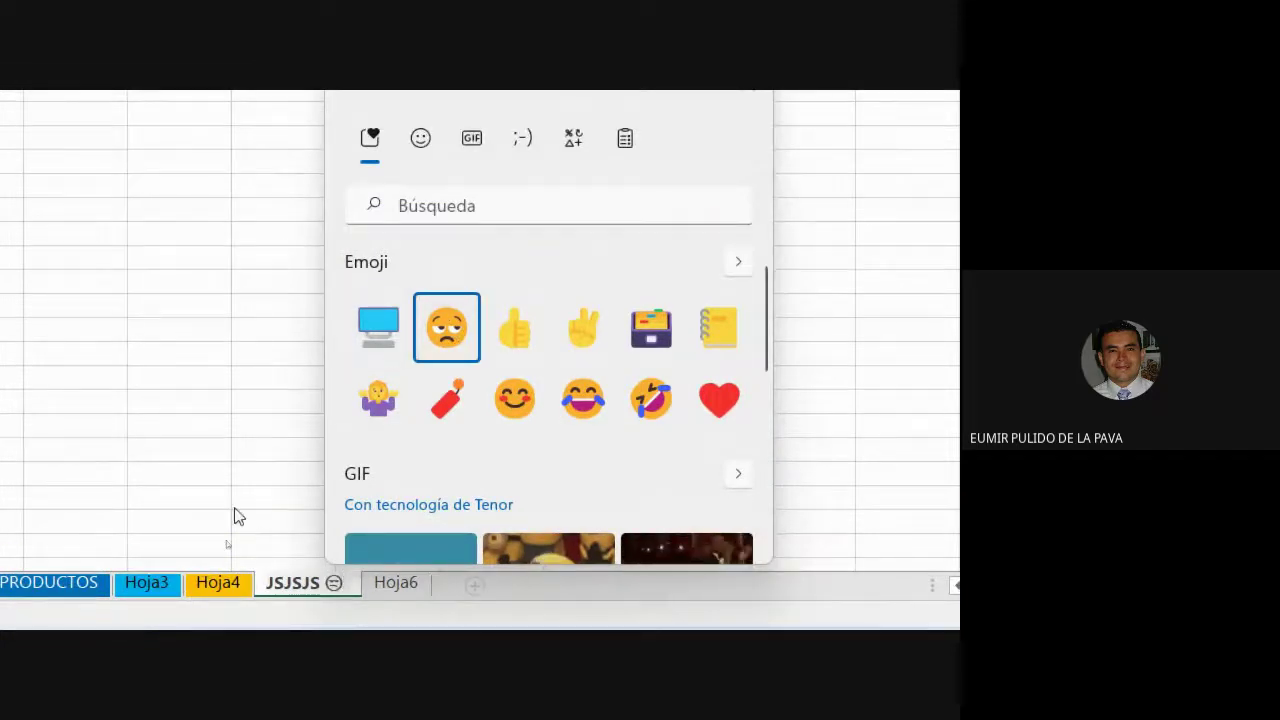
{"action": "left_click", "coordinate": [240, 518]}
{"action": "left_click", "coordinate": [286, 494]}
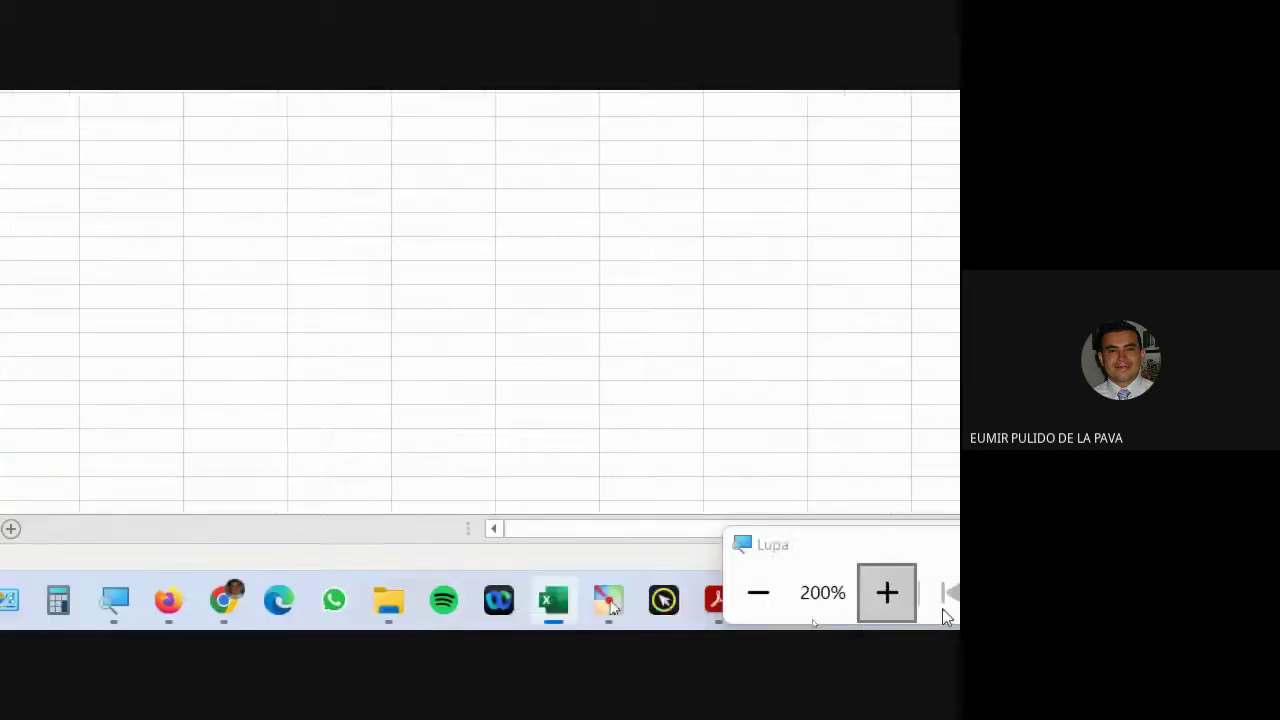
Rename Informe PDF.pdf in Documentos to begin with a hand emoji, then reset magnification to 100%
{"action": "left_click", "coordinate": [418, 600]}
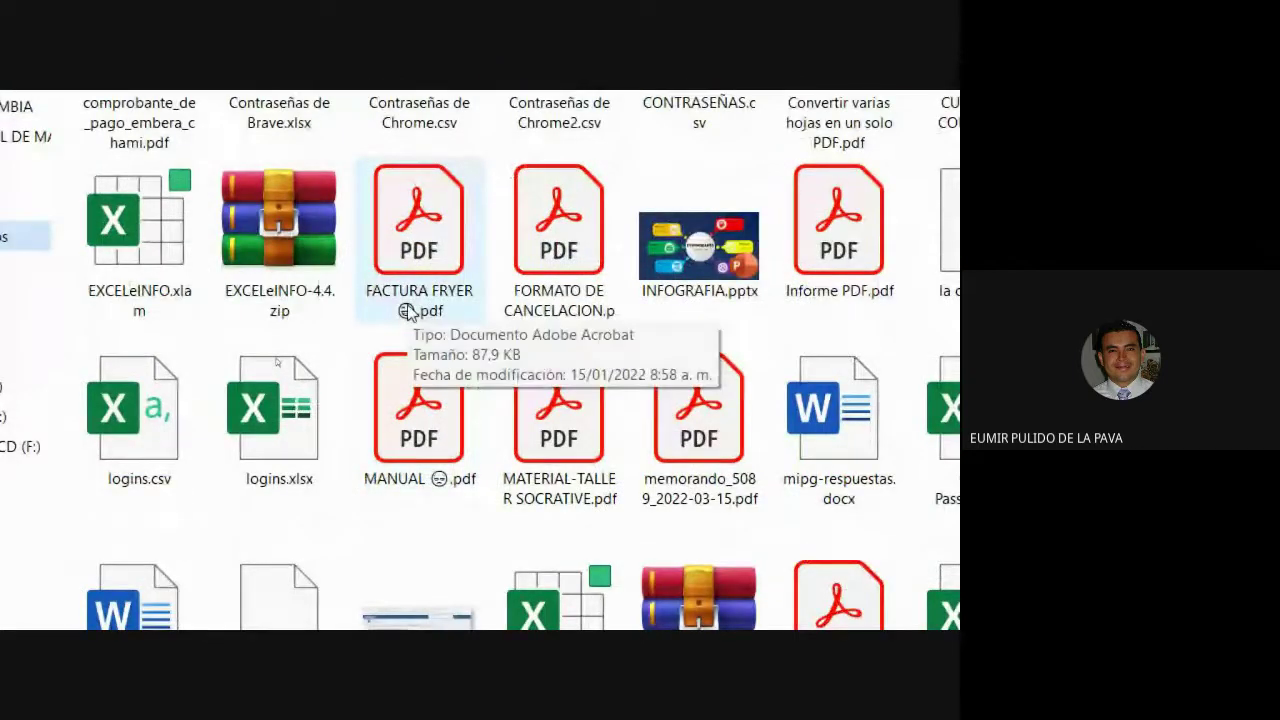
{"action": "right_click", "coordinate": [575, 280]}
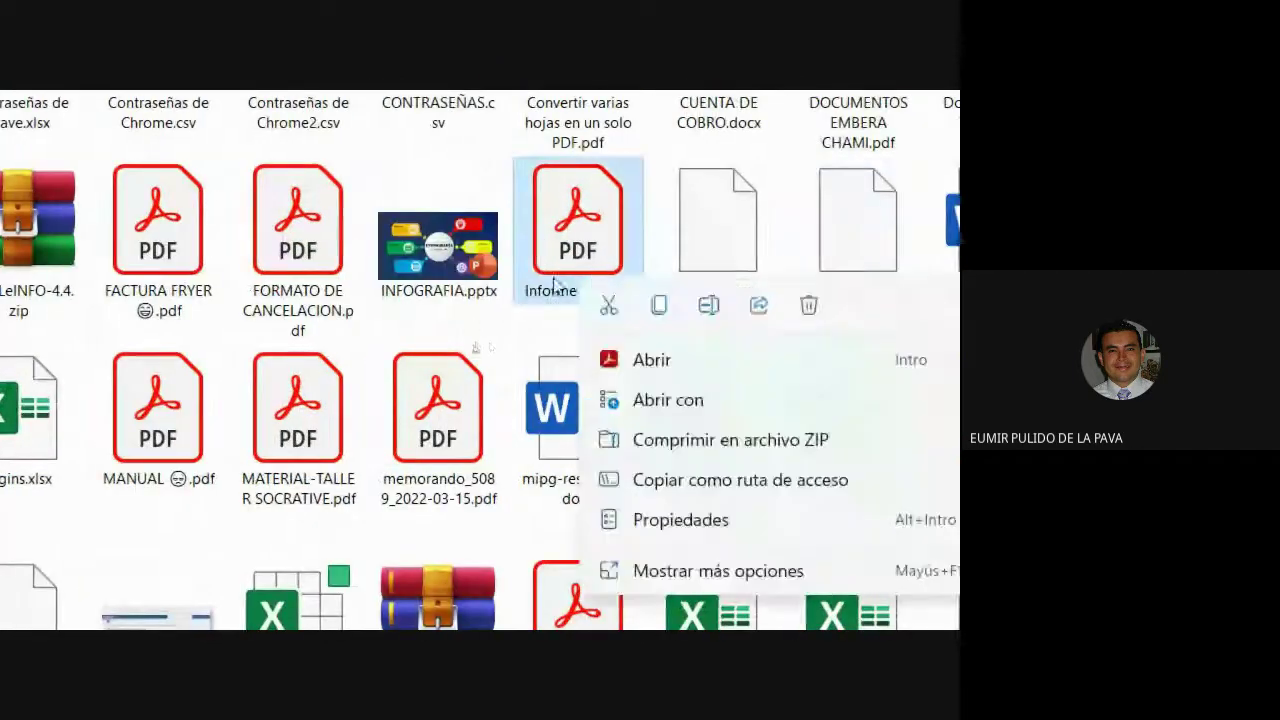
{"action": "left_click", "coordinate": [595, 488]}
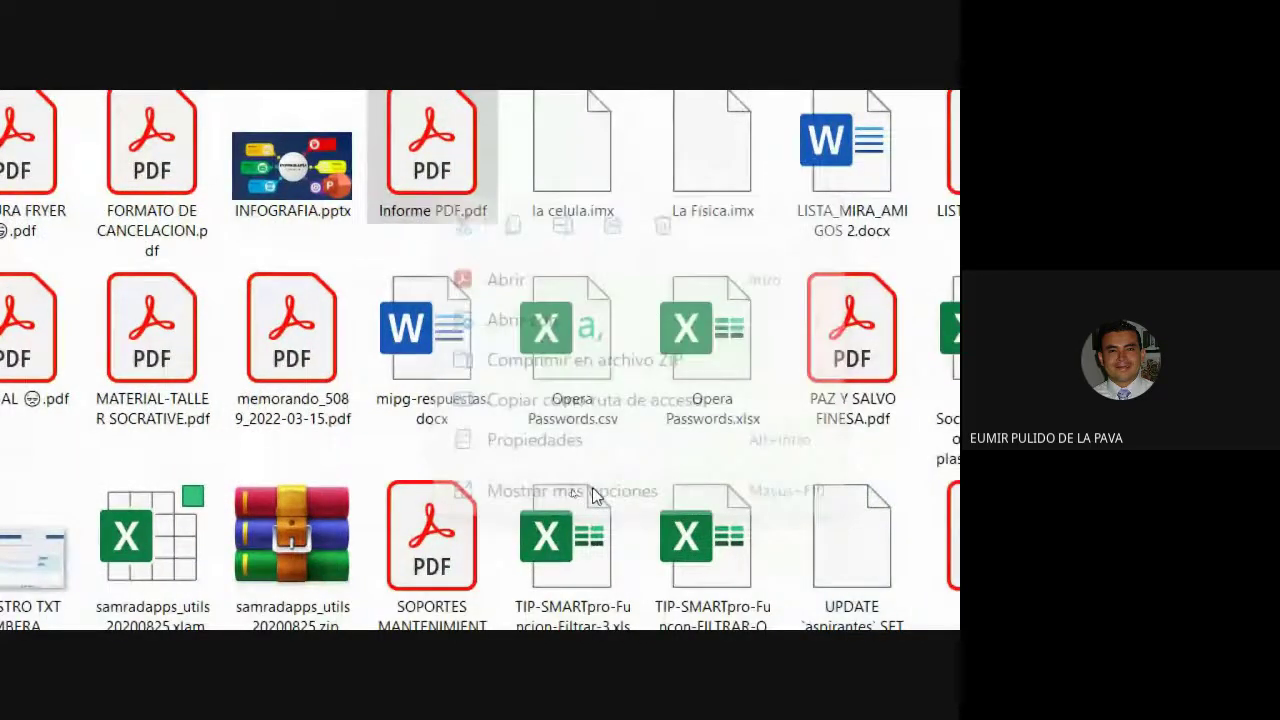
{"action": "left_click", "coordinate": [668, 430]}
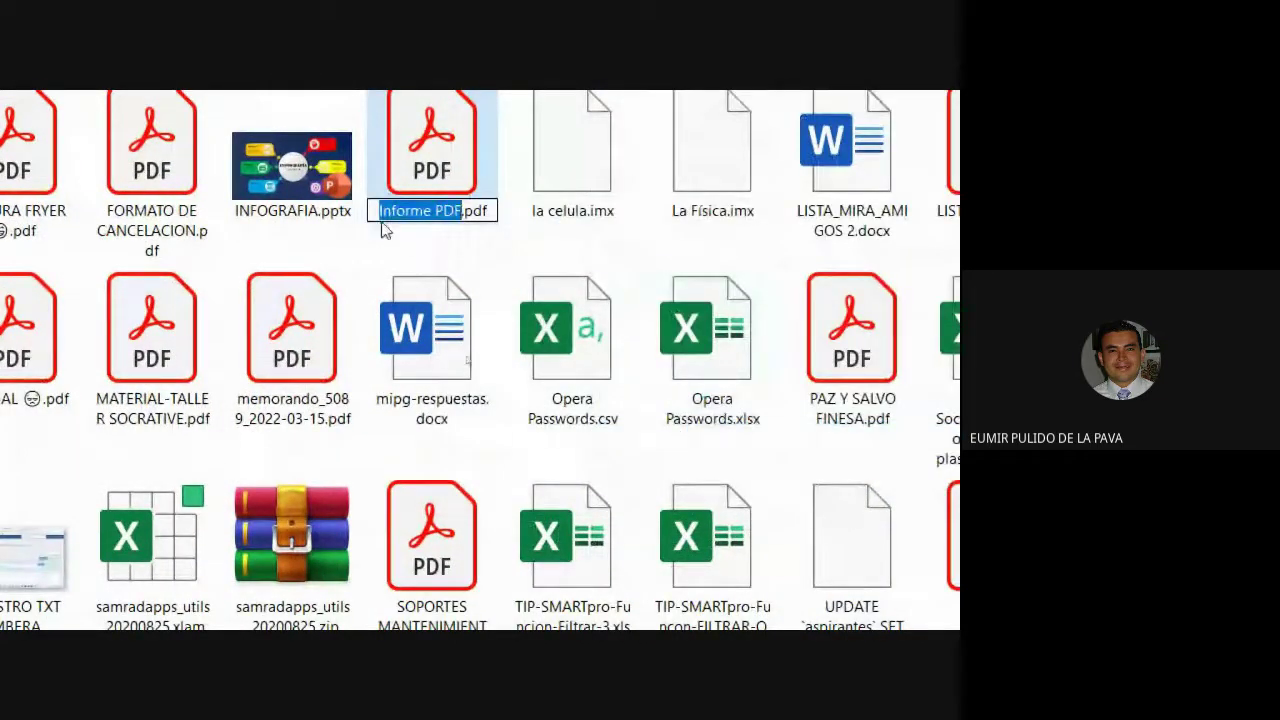
{"action": "key", "text": "Home"}
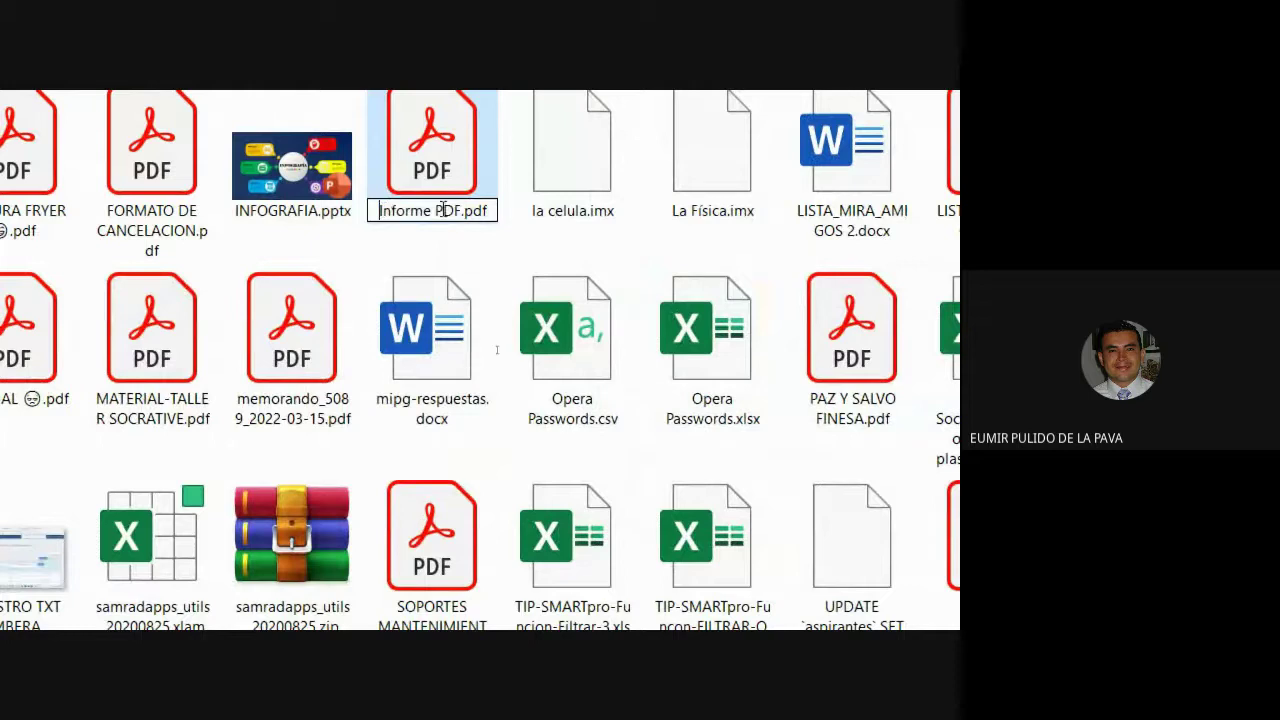
{"action": "key", "text": "super+period"}
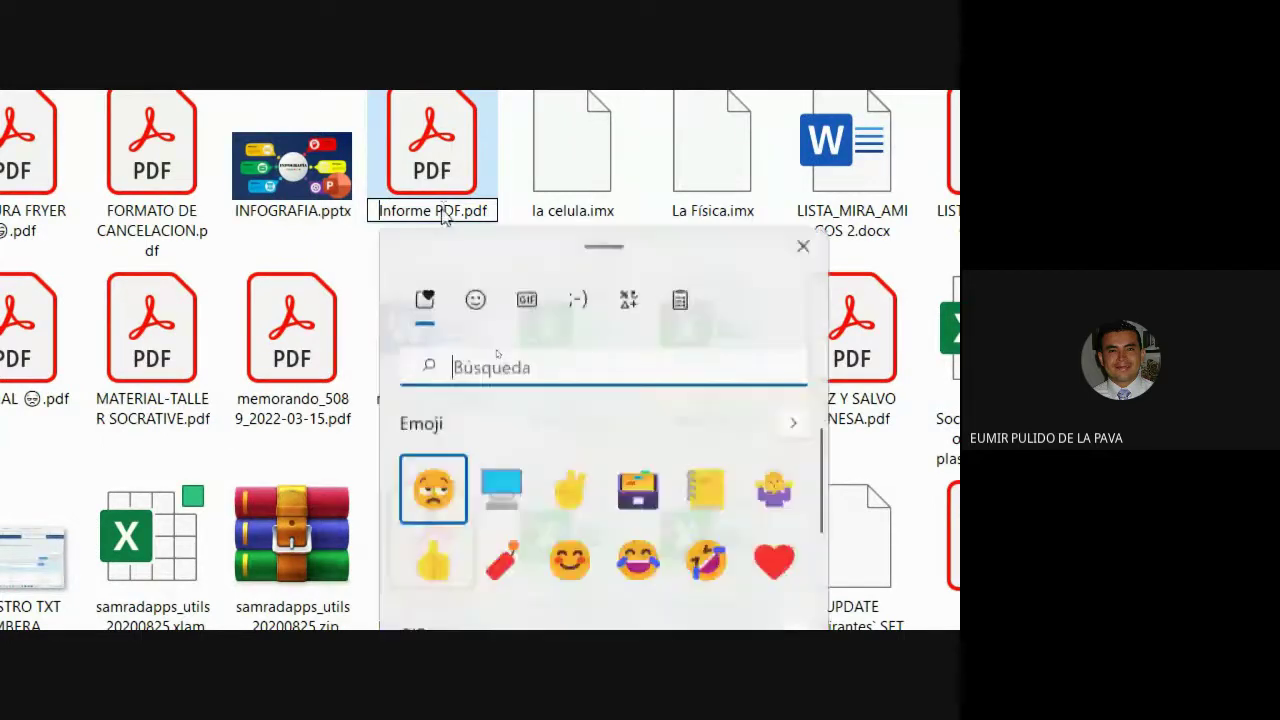
{"action": "left_click", "coordinate": [478, 300]}
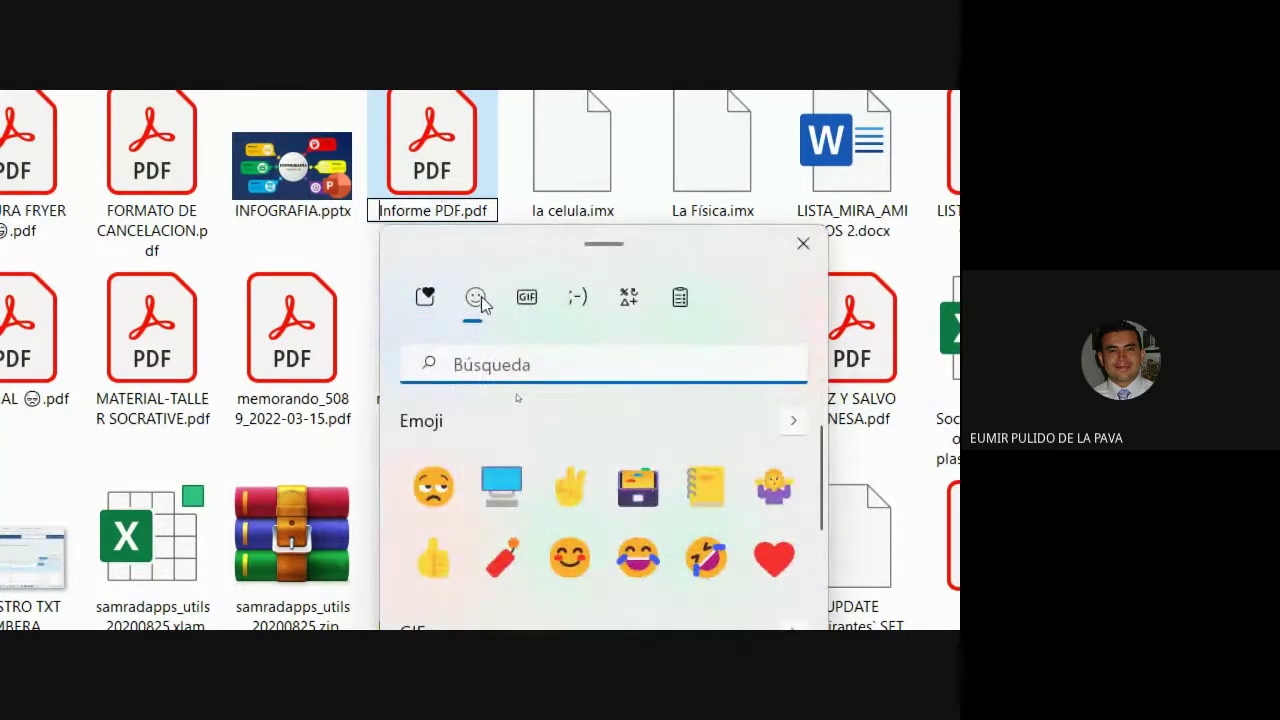
{"action": "scroll", "coordinate": [631, 512], "scroll_direction": "down", "scroll_amount": 3}
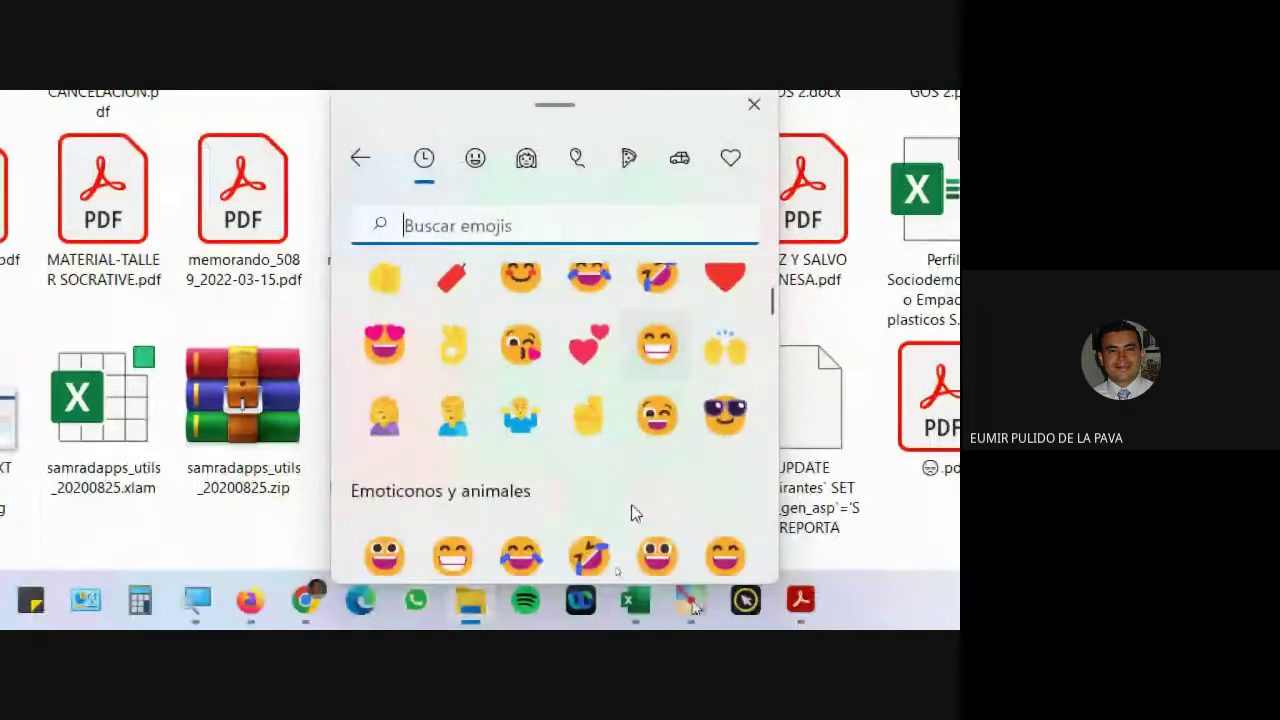
{"action": "left_click", "coordinate": [439, 337]}
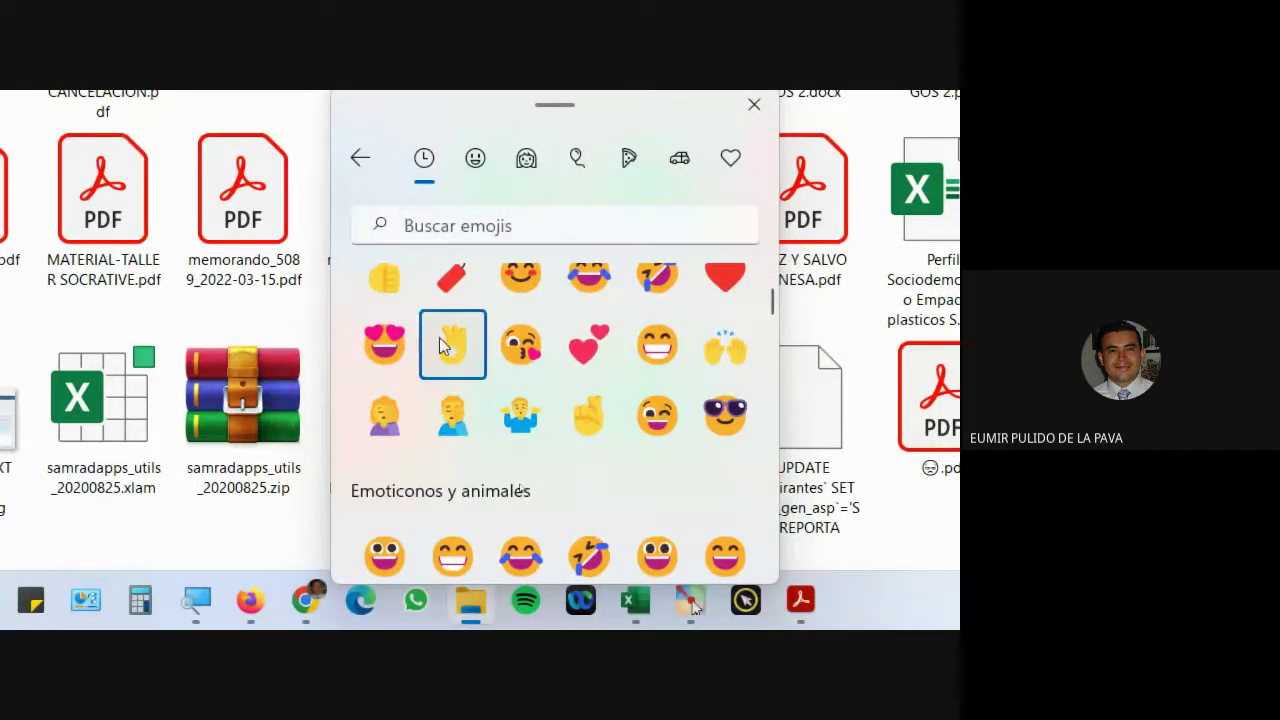
{"action": "key", "text": "Return"}
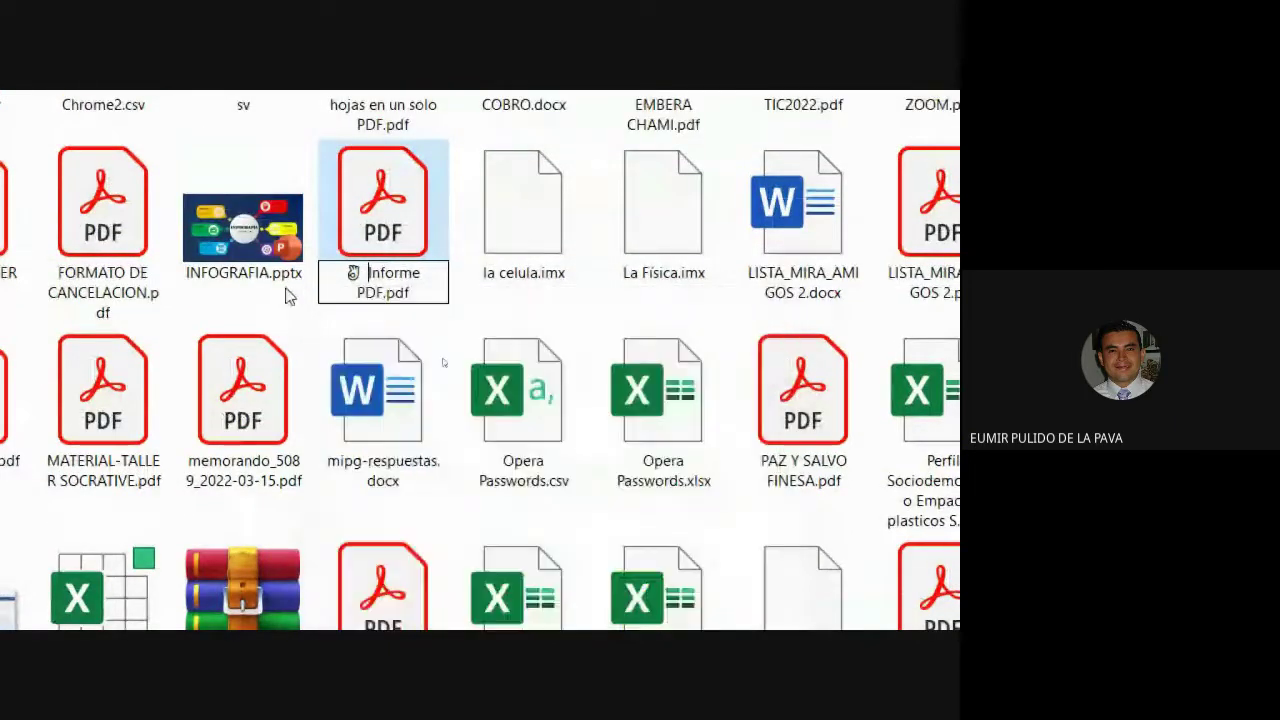
{"action": "left_click", "coordinate": [452, 362]}
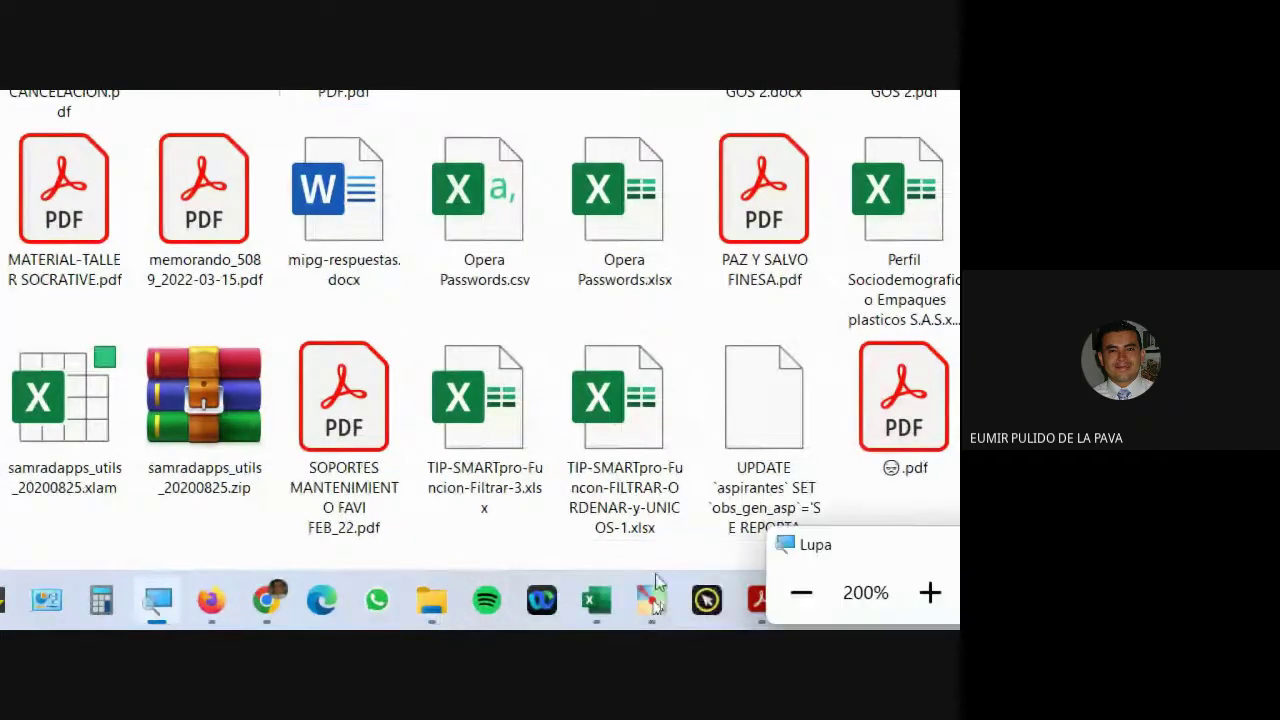
{"action": "left_click", "coordinate": [801, 592]}
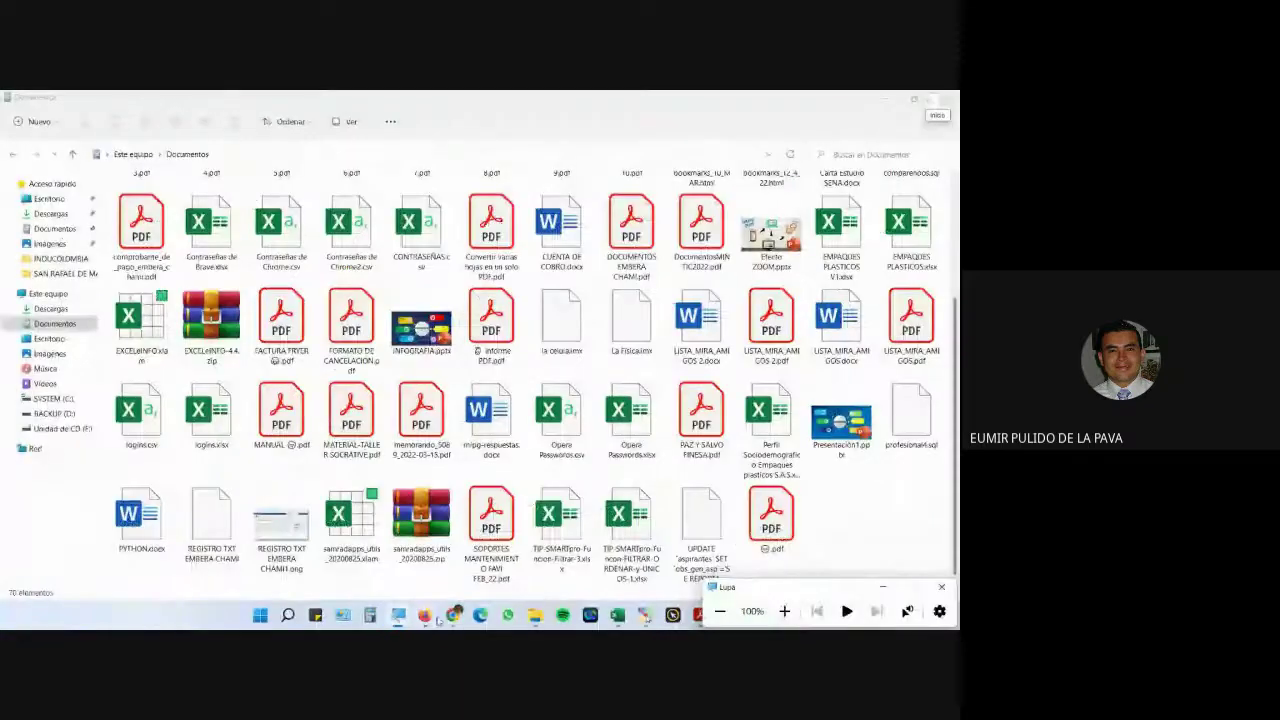
Bring the Google Meet call window forward and place the cursor in its chat box
{"action": "mouse_move", "coordinate": [453, 614]}
{"action": "left_click", "coordinate": [400, 540]}
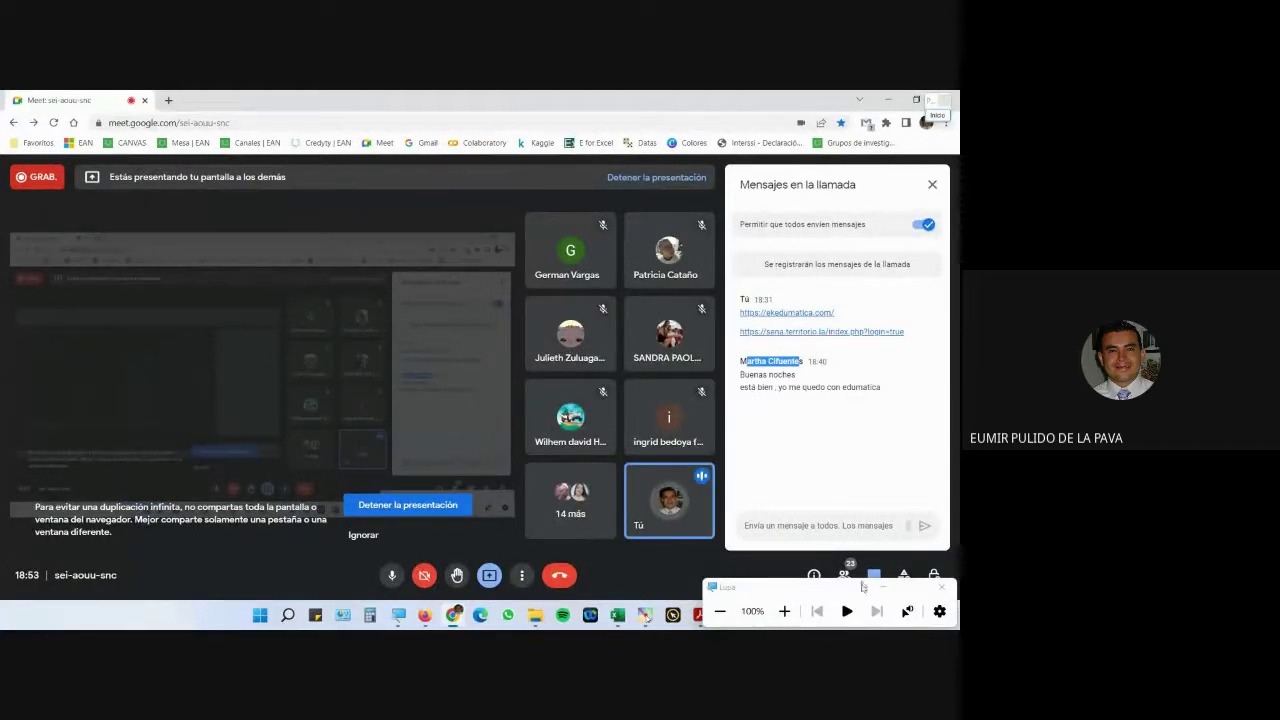
{"action": "left_click", "coordinate": [840, 538]}
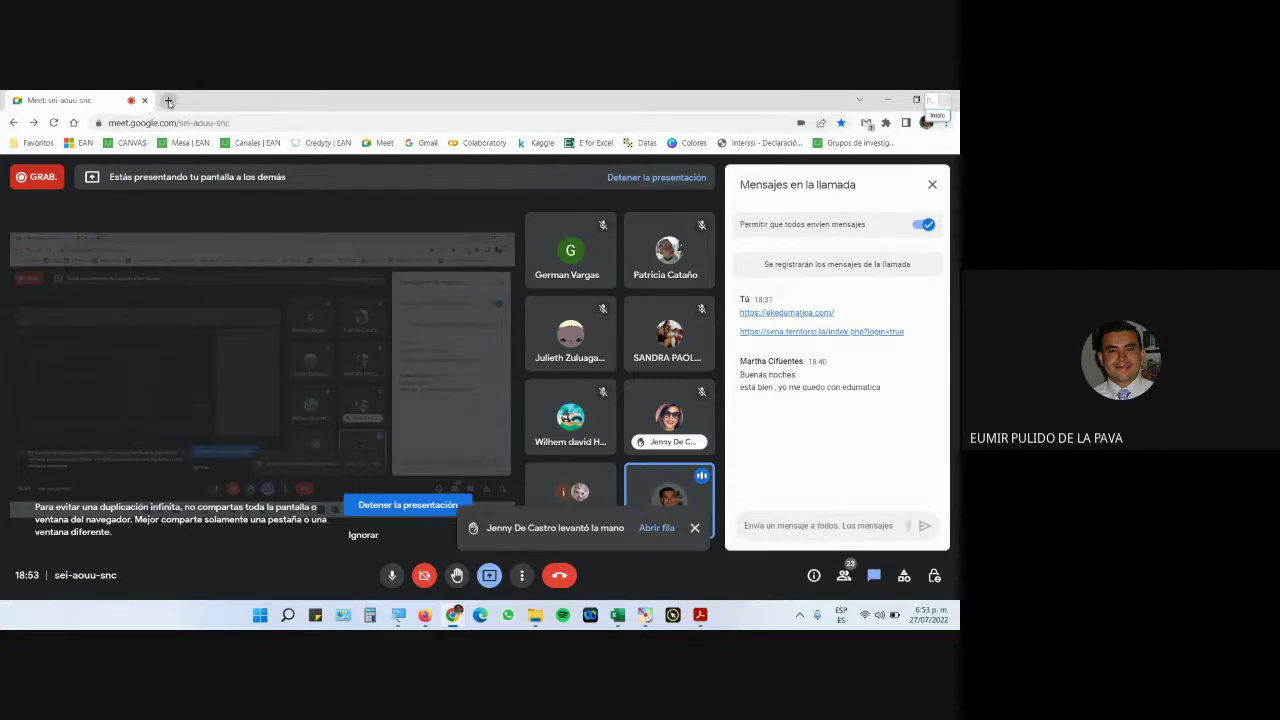
{"action": "left_click", "coordinate": [169, 102]}
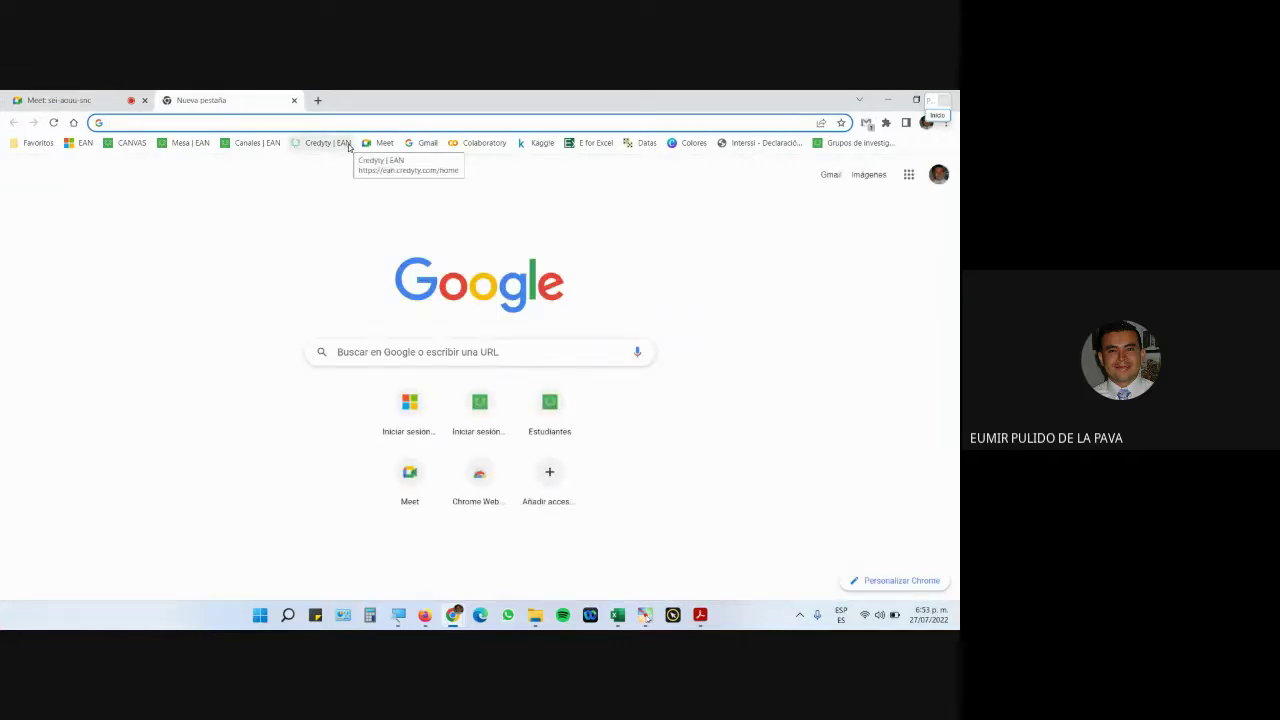
Search Google Images for 'distribucion teclado'
{"action": "type", "text": "DISTRIBU"}
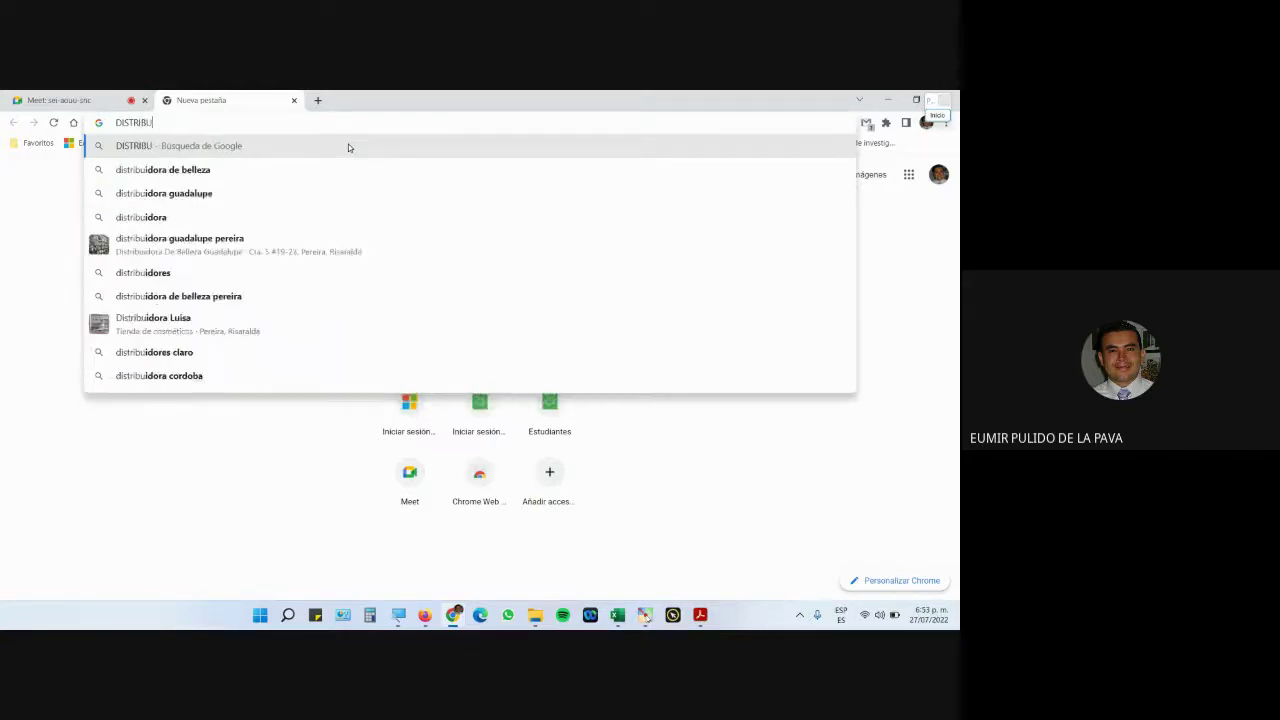
{"action": "key", "text": "Down"}
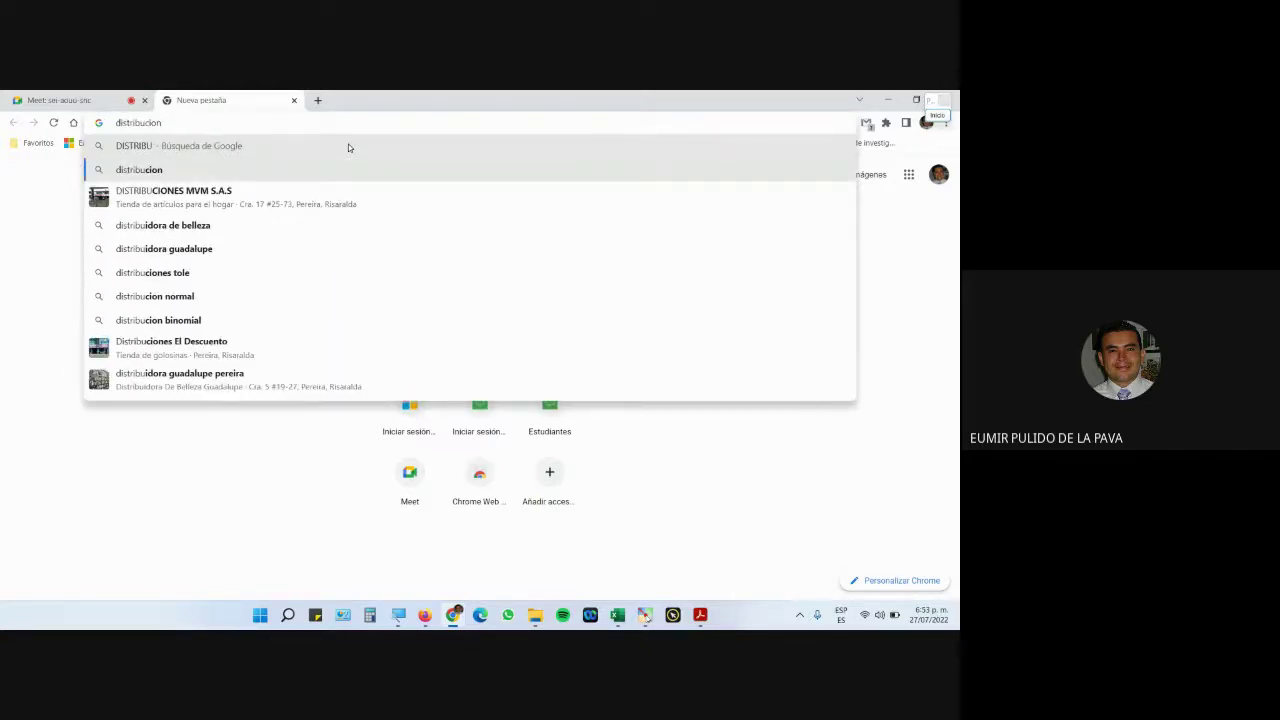
{"action": "type", "text": "TECLADO"}
{"action": "key", "text": "Return"}
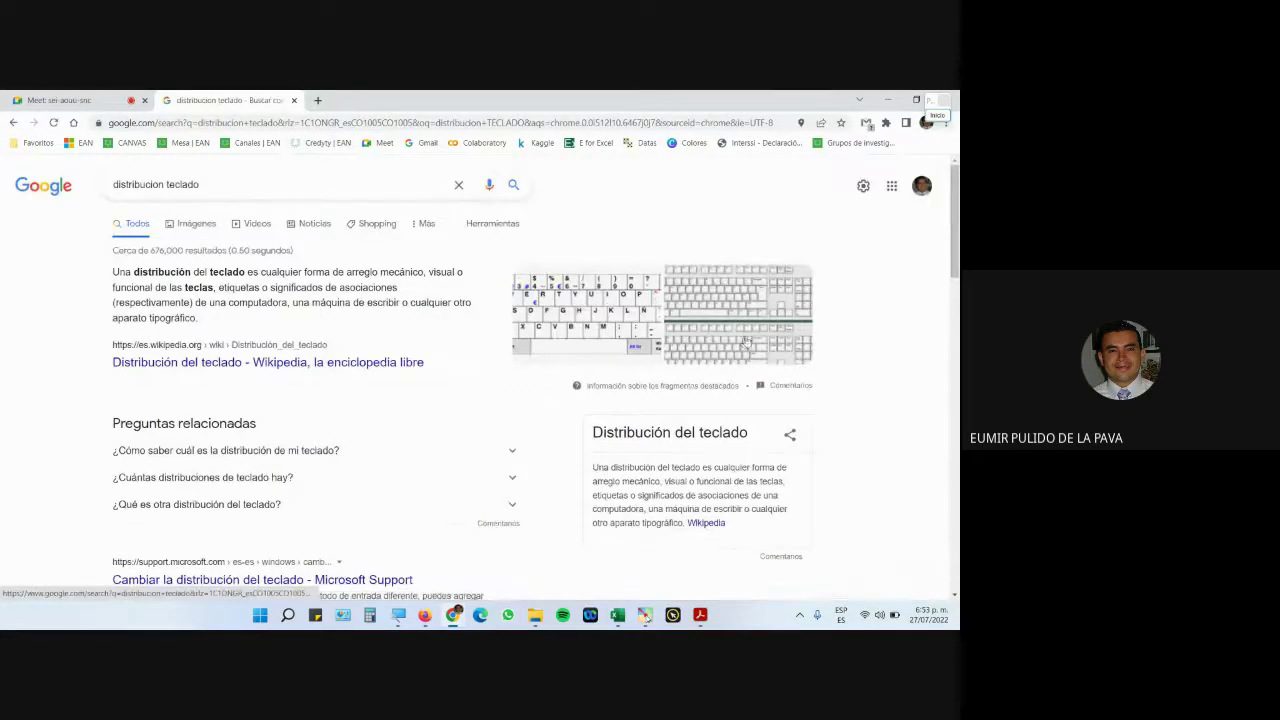
{"action": "left_click", "coordinate": [197, 228]}
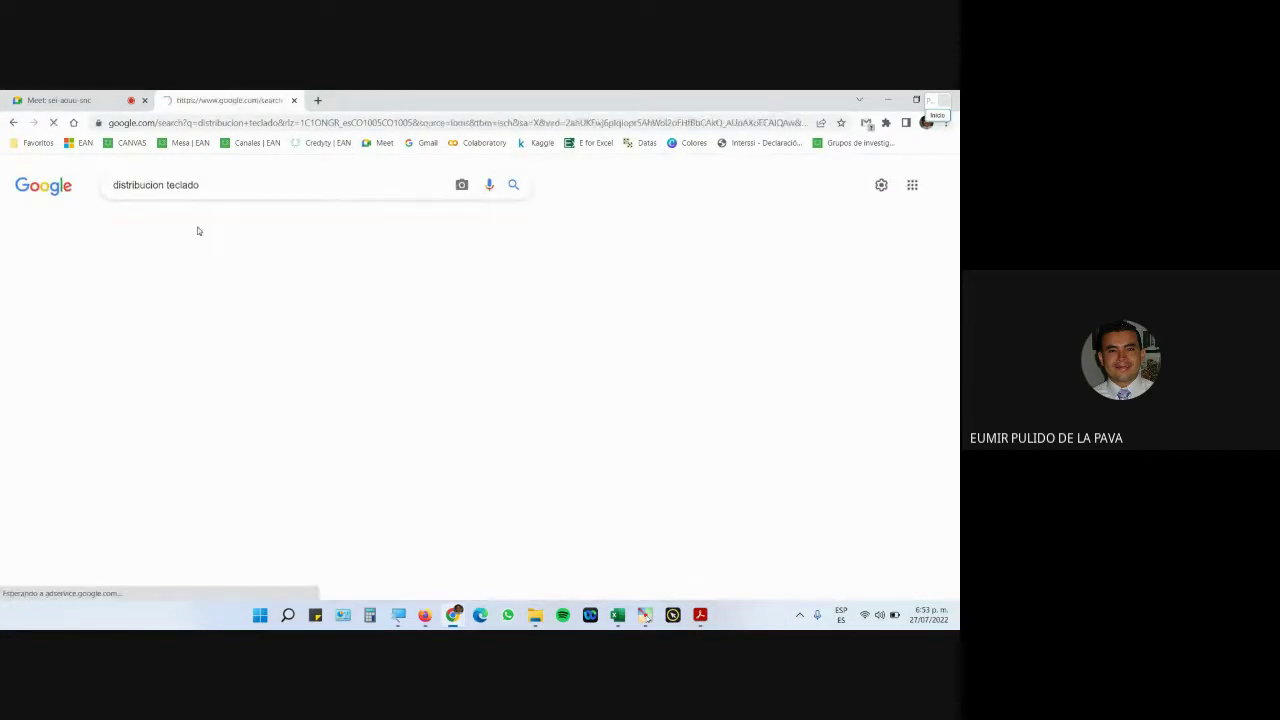
Scroll through the keyboard layout images, then select 'distribucion' in the search query
{"action": "scroll", "coordinate": [604, 413], "scroll_direction": "down", "scroll_amount": 2}
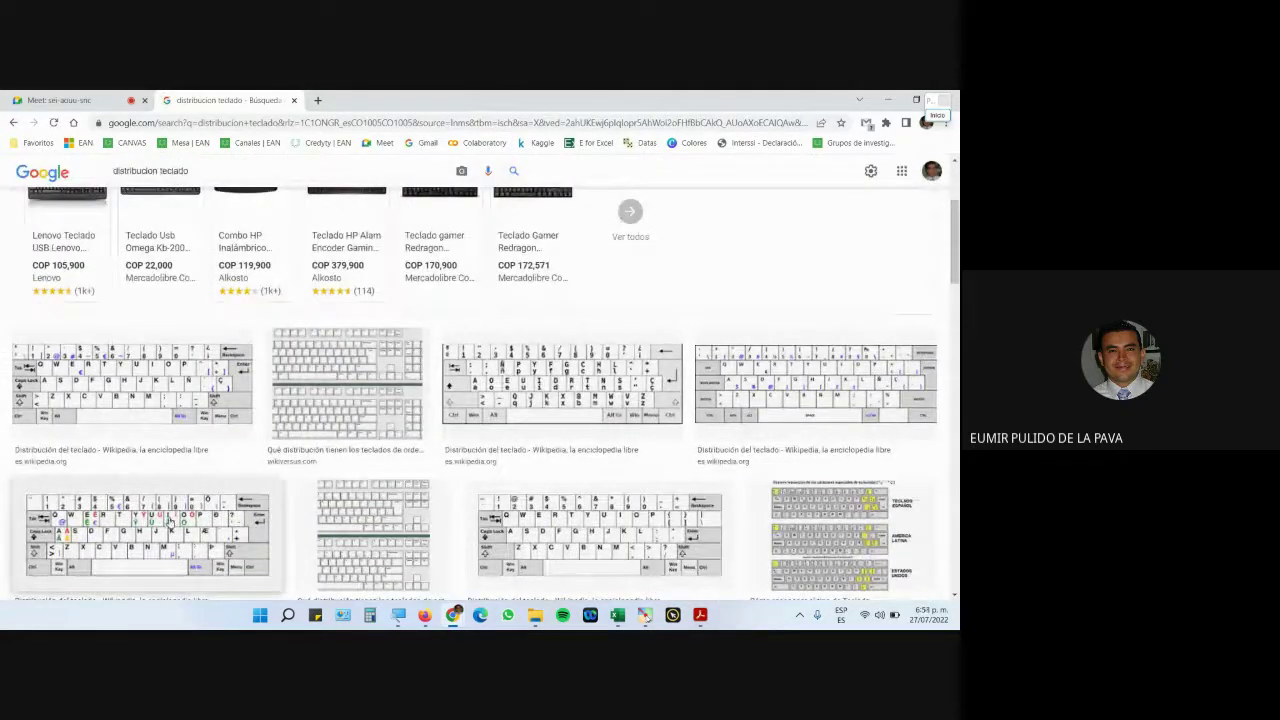
{"action": "scroll", "coordinate": [44, 322], "scroll_direction": "up", "scroll_amount": 2}
{"action": "scroll", "coordinate": [558, 440], "scroll_direction": "down", "scroll_amount": 6}
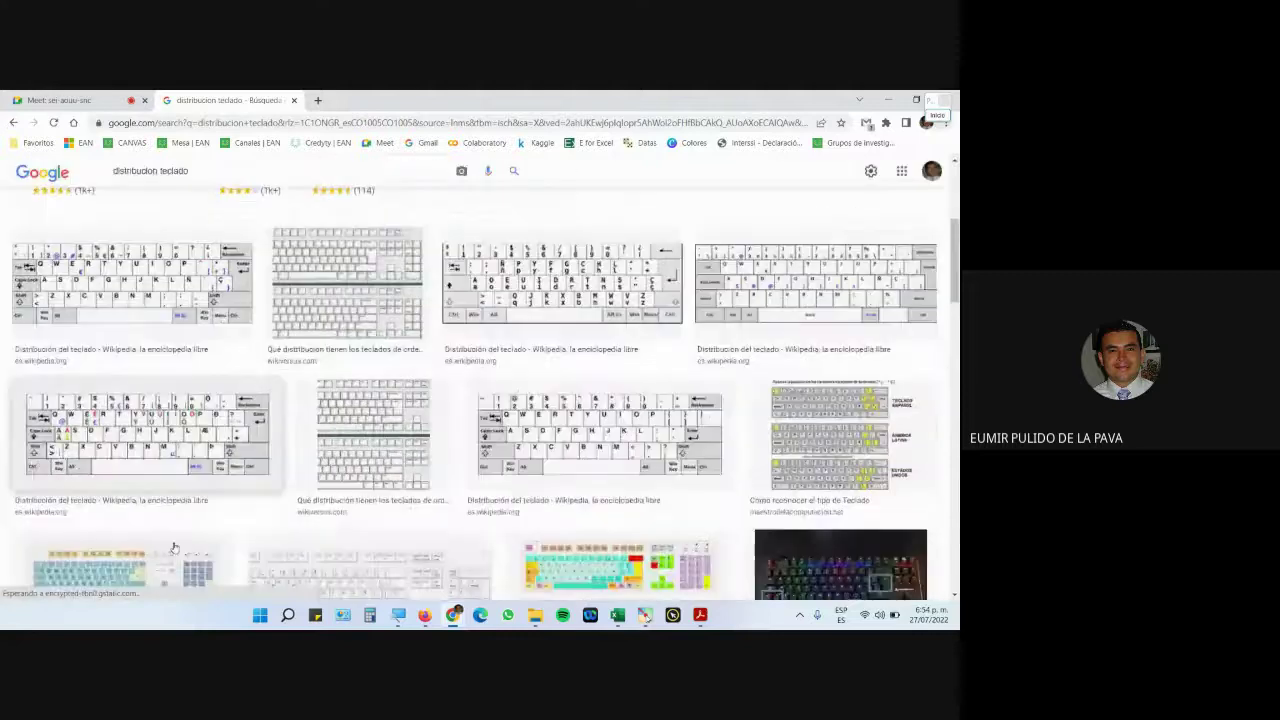
{"action": "scroll", "coordinate": [600, 445], "scroll_direction": "down", "scroll_amount": 2}
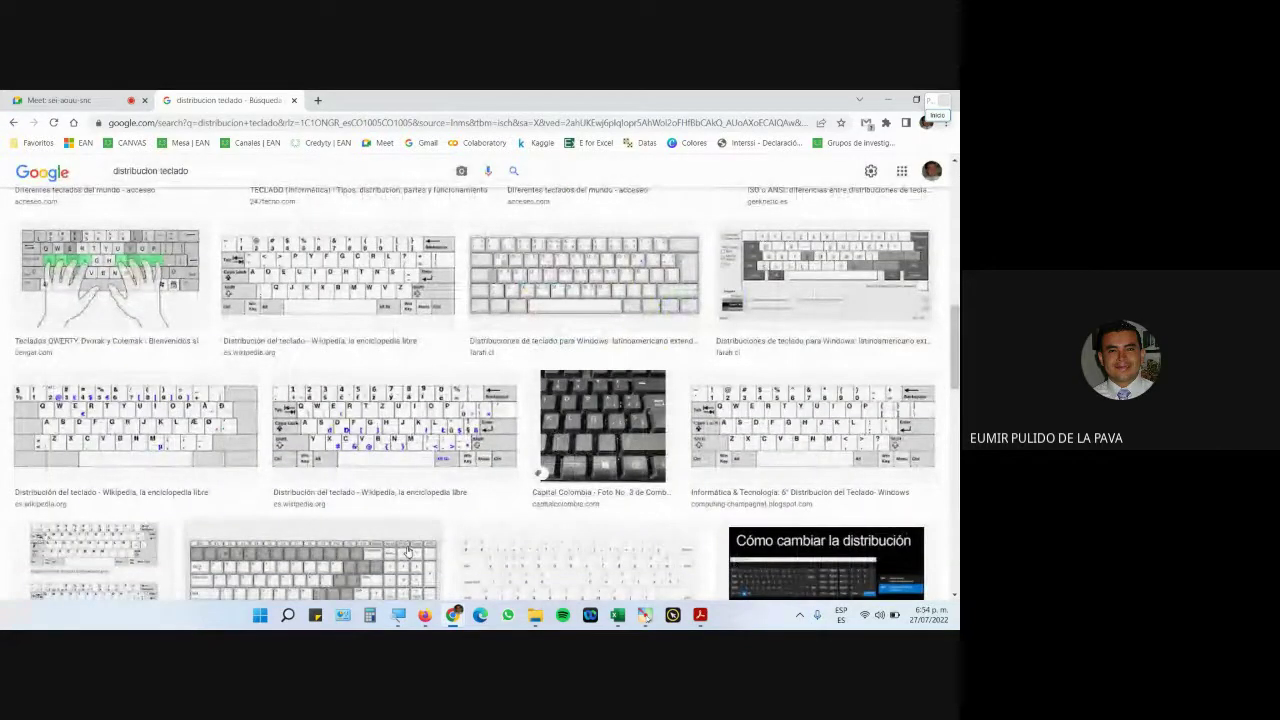
{"action": "scroll", "coordinate": [407, 551], "scroll_direction": "down", "scroll_amount": 3}
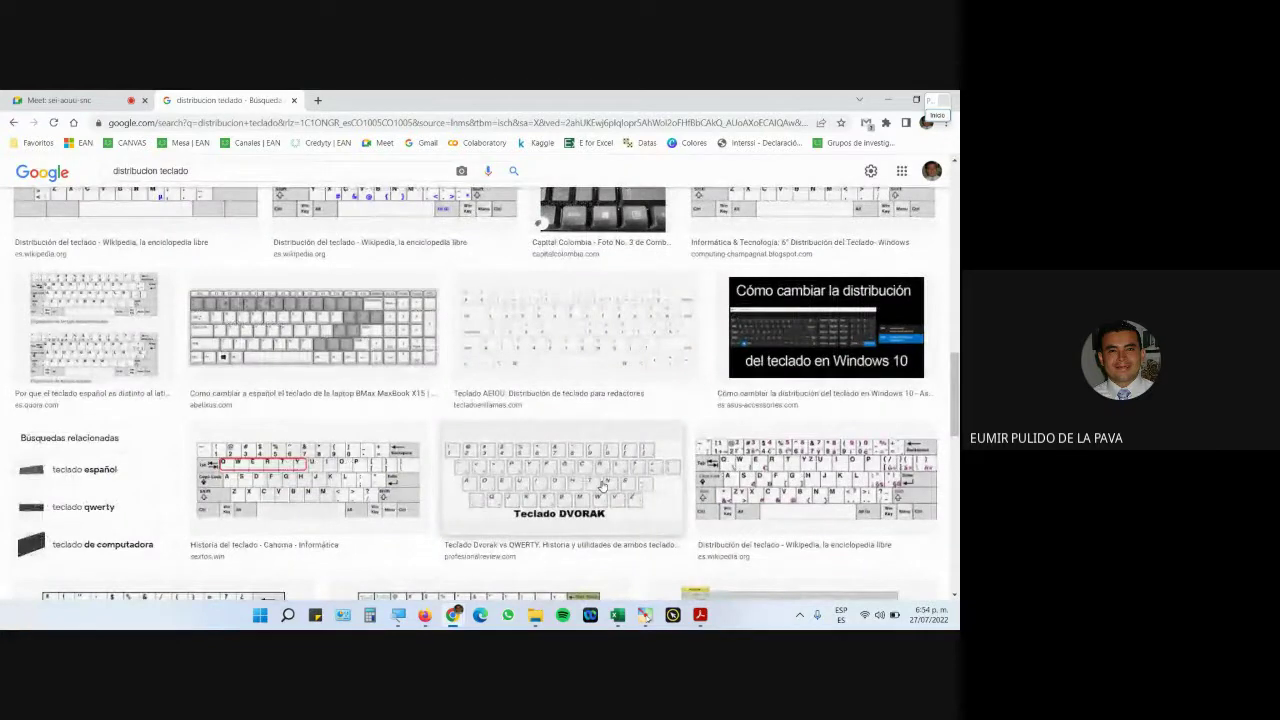
{"action": "scroll", "coordinate": [443, 506], "scroll_direction": "down", "scroll_amount": 2}
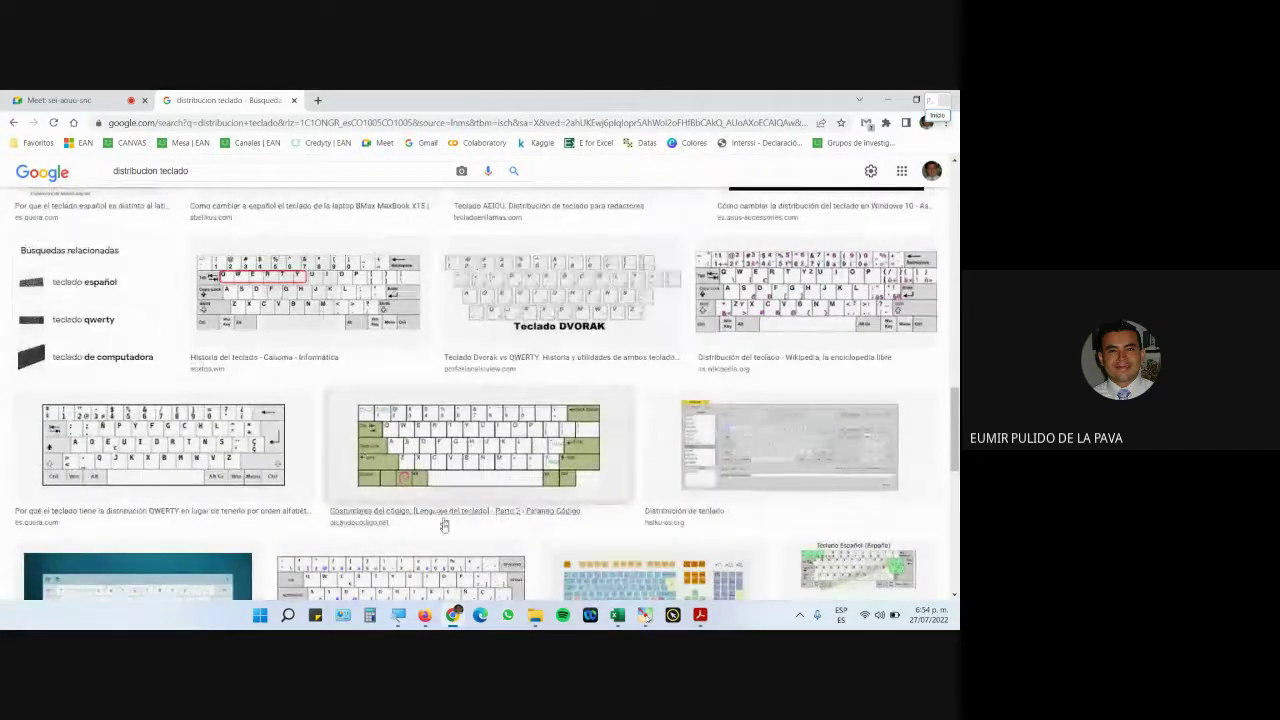
{"action": "scroll", "coordinate": [444, 525], "scroll_direction": "down", "scroll_amount": 3}
{"action": "scroll", "coordinate": [453, 516], "scroll_direction": "down", "scroll_amount": 2}
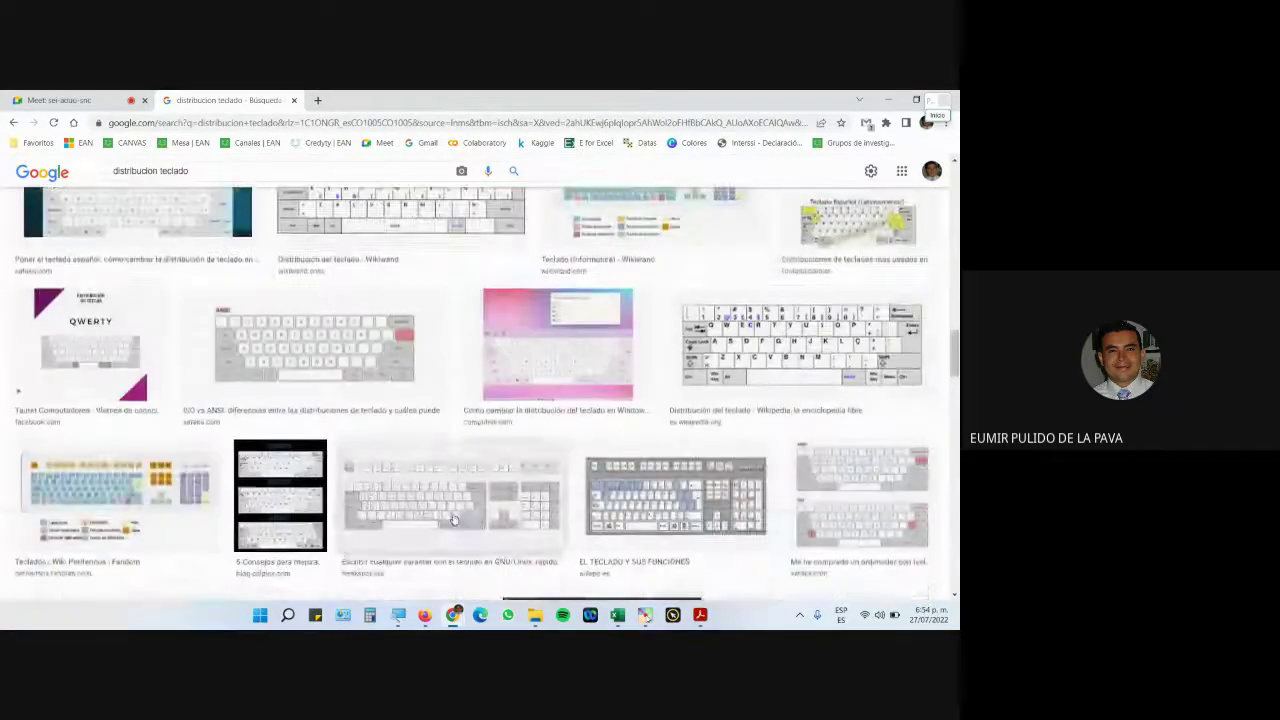
{"action": "scroll", "coordinate": [453, 520], "scroll_direction": "down", "scroll_amount": 1}
{"action": "scroll", "coordinate": [453, 519], "scroll_direction": "down", "scroll_amount": 2}
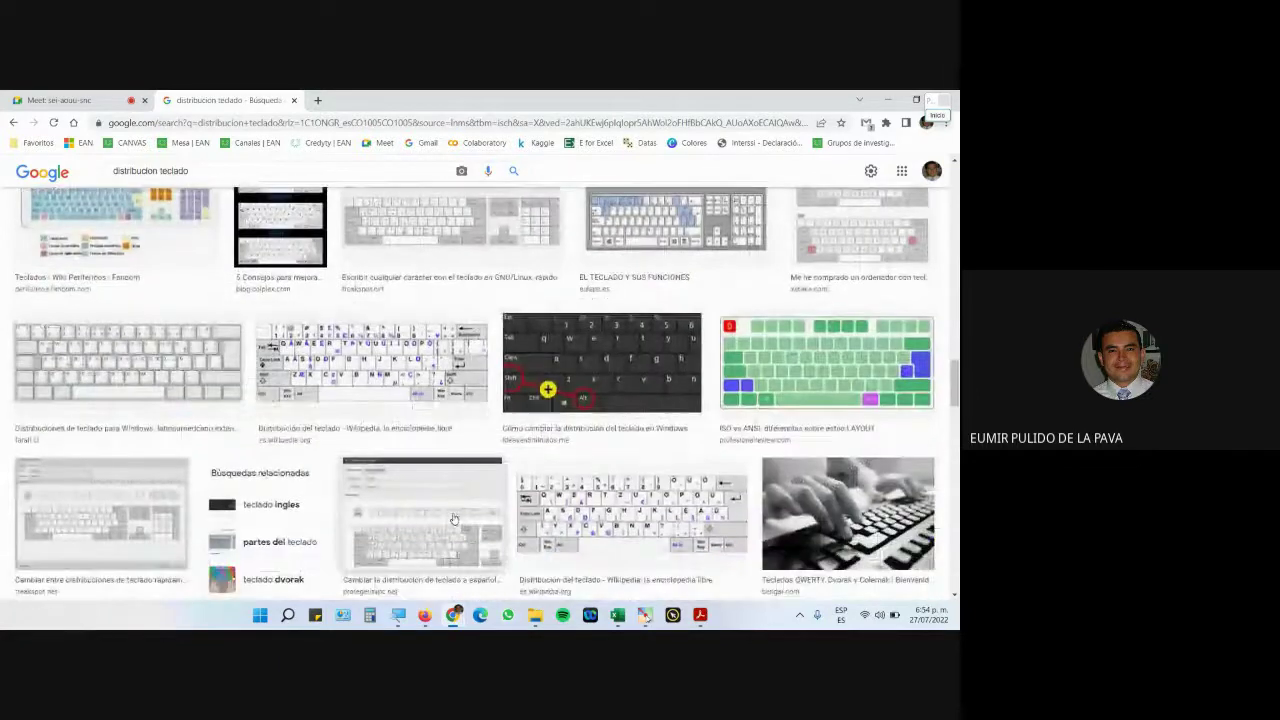
{"action": "scroll", "coordinate": [453, 519], "scroll_direction": "down", "scroll_amount": 1}
{"action": "scroll", "coordinate": [453, 519], "scroll_direction": "down", "scroll_amount": 1}
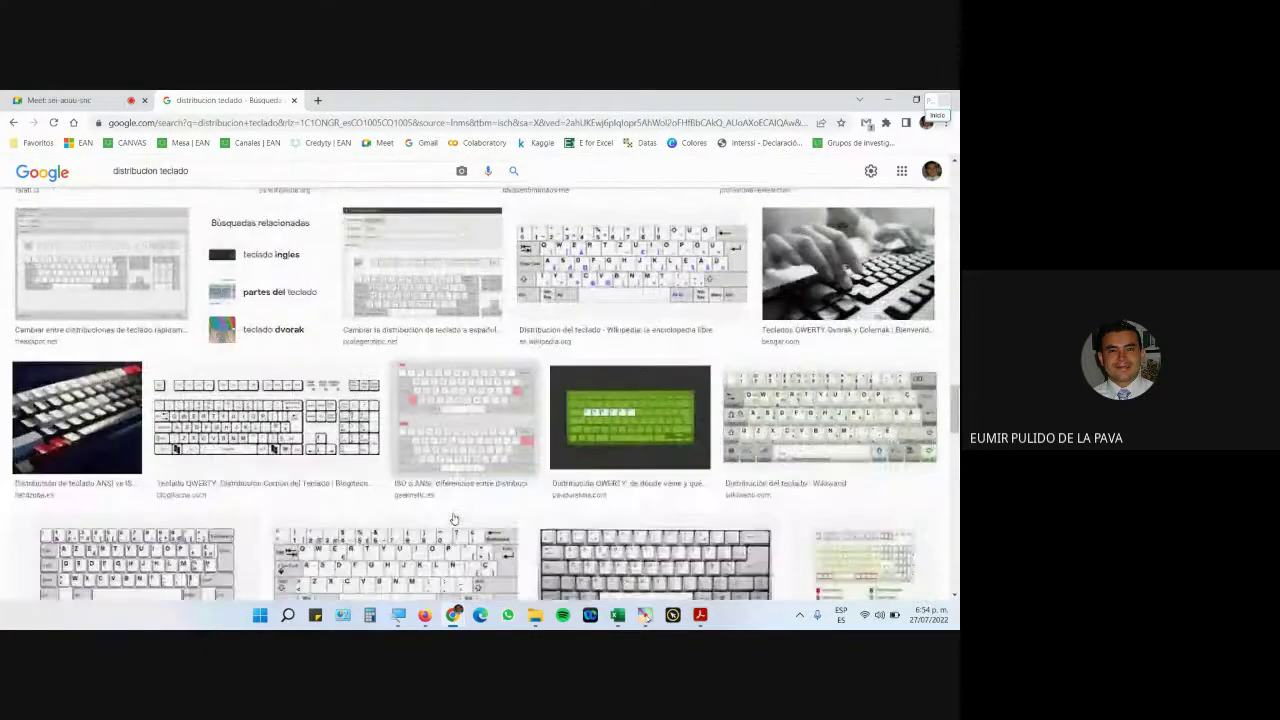
{"action": "scroll", "coordinate": [453, 519], "scroll_direction": "up", "scroll_amount": 4}
{"action": "scroll", "coordinate": [548, 559], "scroll_direction": "down", "scroll_amount": 3}
{"action": "scroll", "coordinate": [548, 559], "scroll_direction": "up", "scroll_amount": 1}
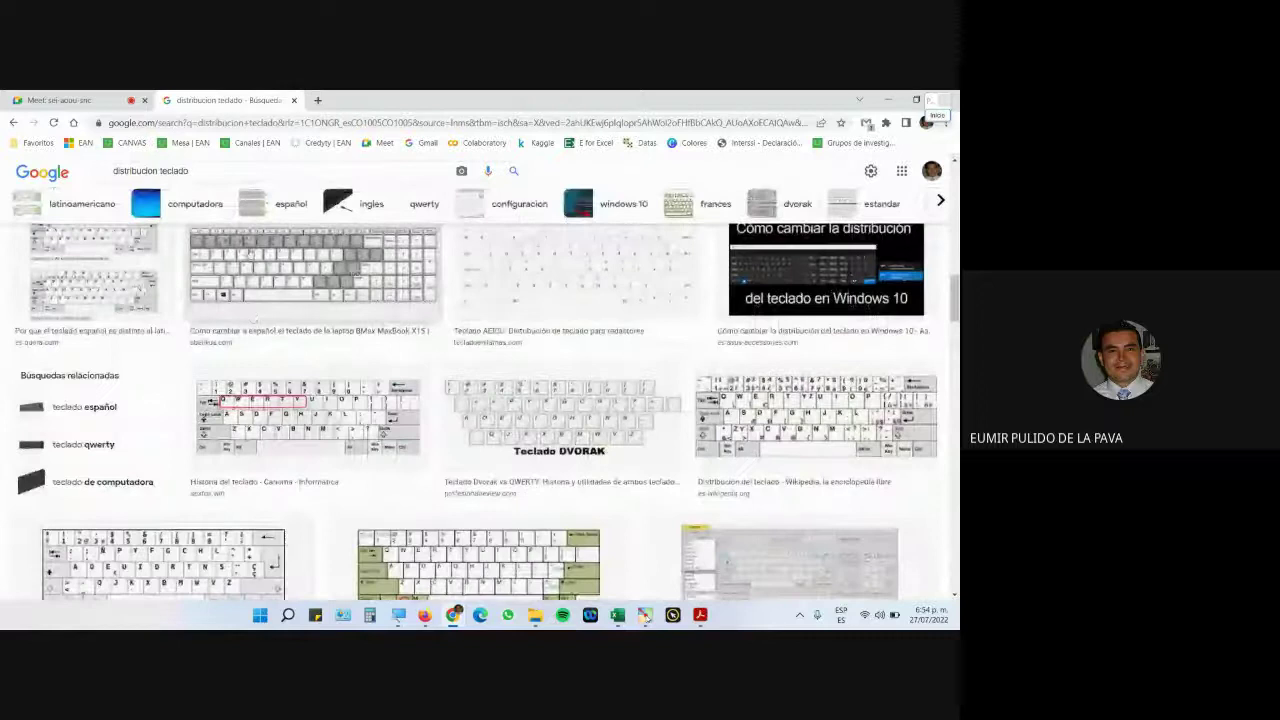
{"action": "double_click", "coordinate": [155, 170]}
Search images for 'teclado ESPAÑOL' and open the black Toshiba-compatible keyboard's Amazon page
{"action": "key", "text": "BackSpace"}
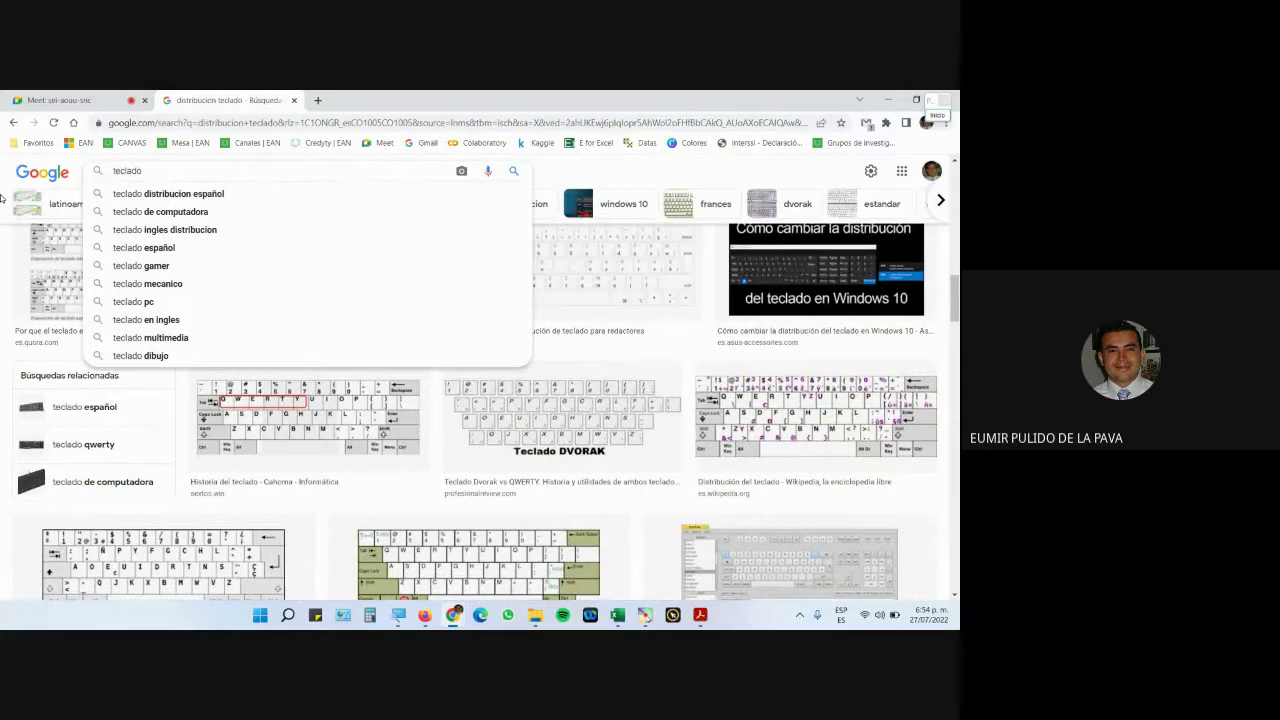
{"action": "type", "text": "ESPAÑOL"}
{"action": "key", "text": "Return"}
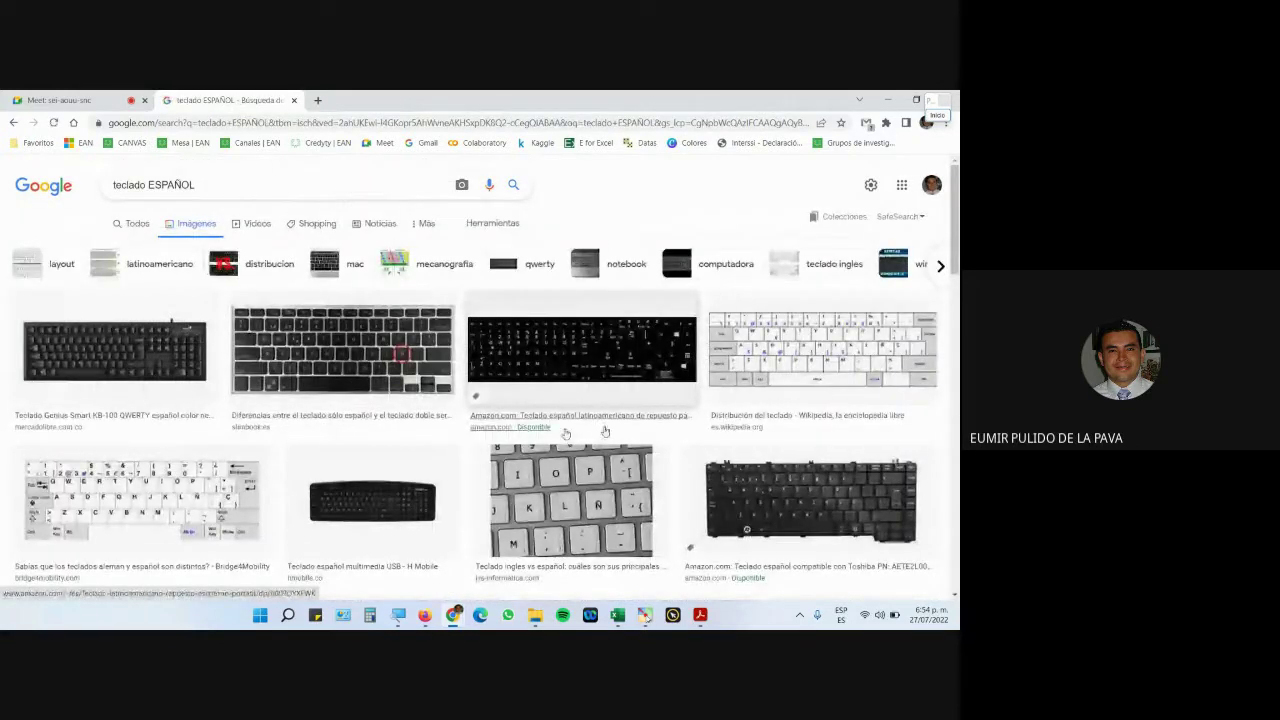
{"action": "left_click", "coordinate": [740, 497]}
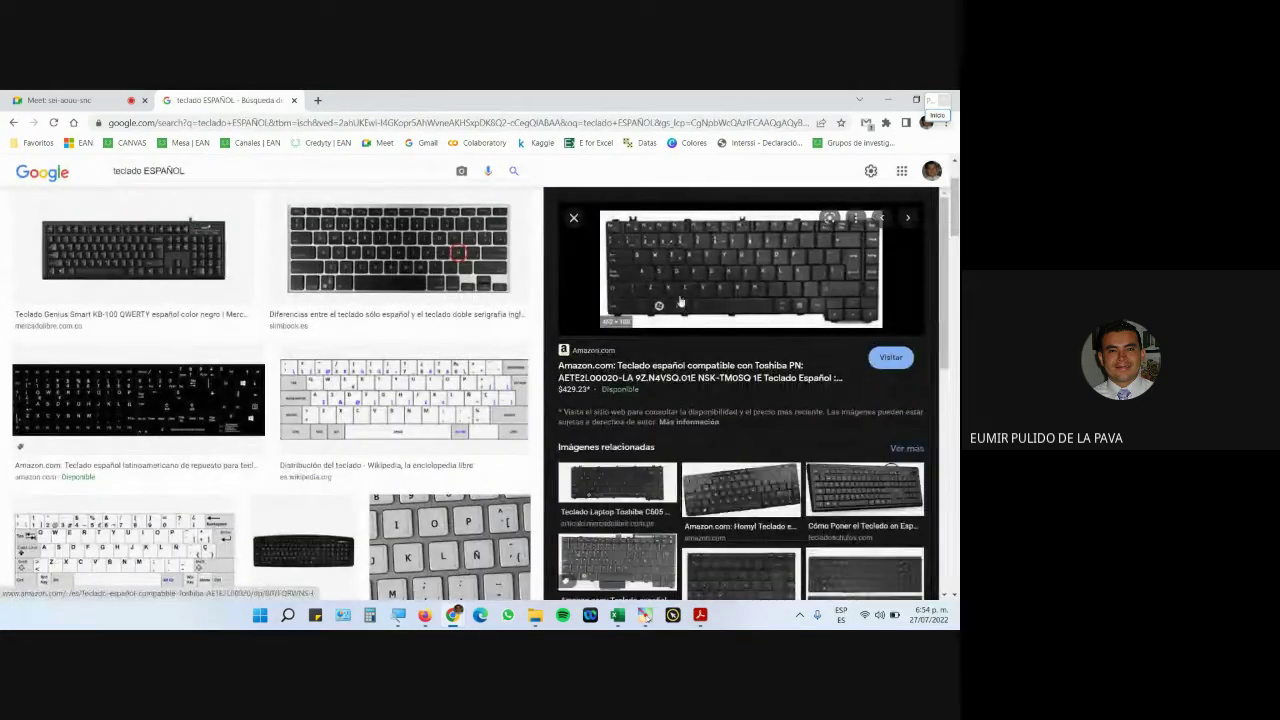
{"action": "left_click", "coordinate": [681, 318]}
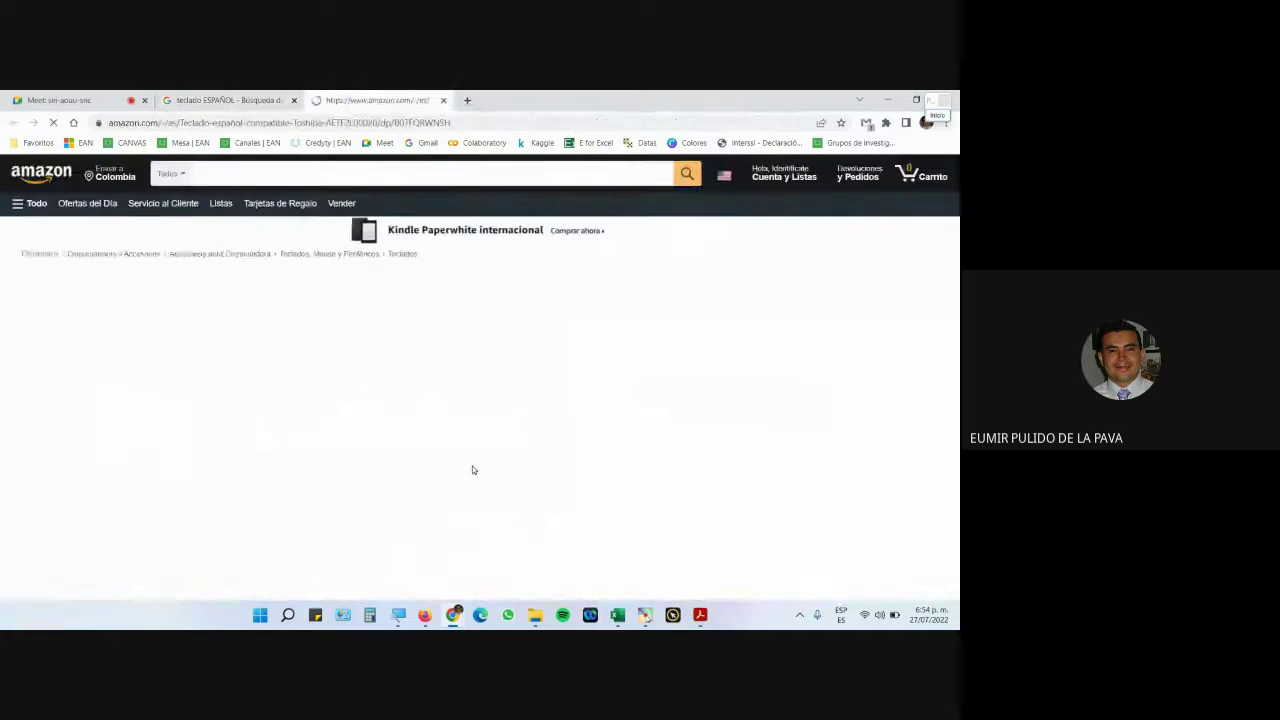
Let the Amazon keyboard page load and zoom in on the main keyboard image
{"action": "scroll", "coordinate": [65, 498], "scroll_direction": "down", "scroll_amount": 1}
{"action": "mouse_move", "coordinate": [65, 498]}
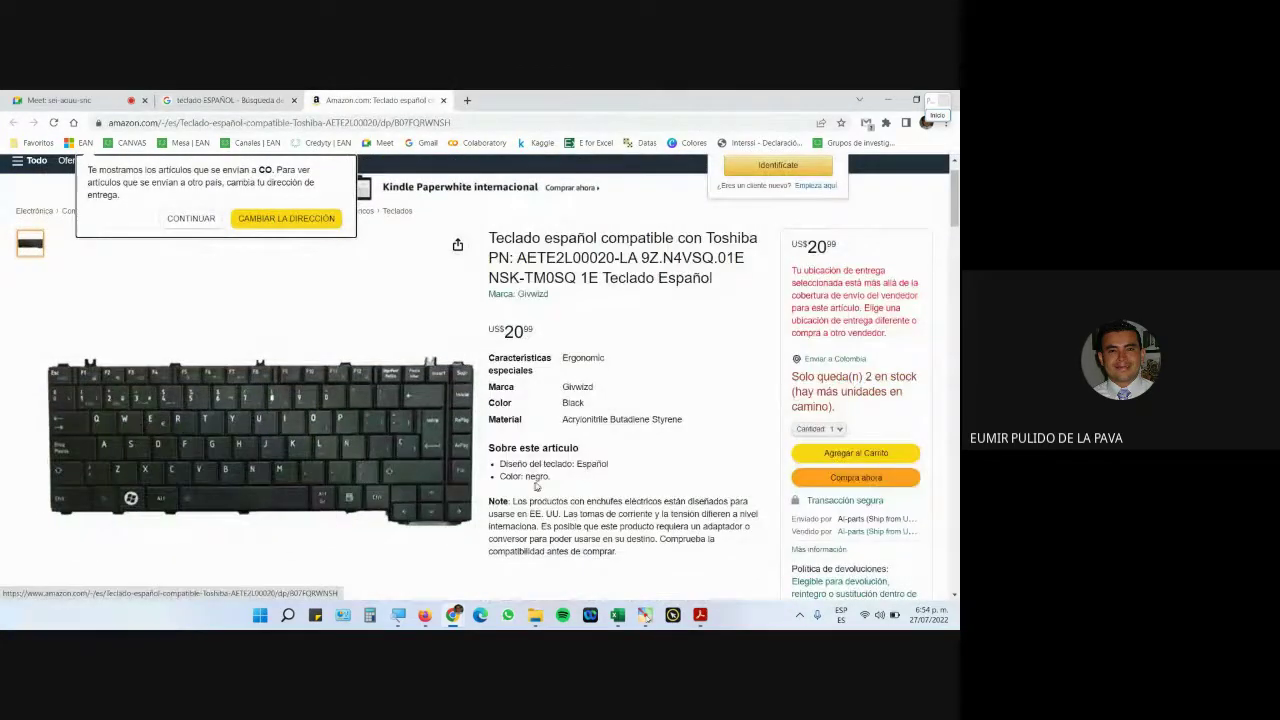
{"action": "mouse_move", "coordinate": [206, 442]}
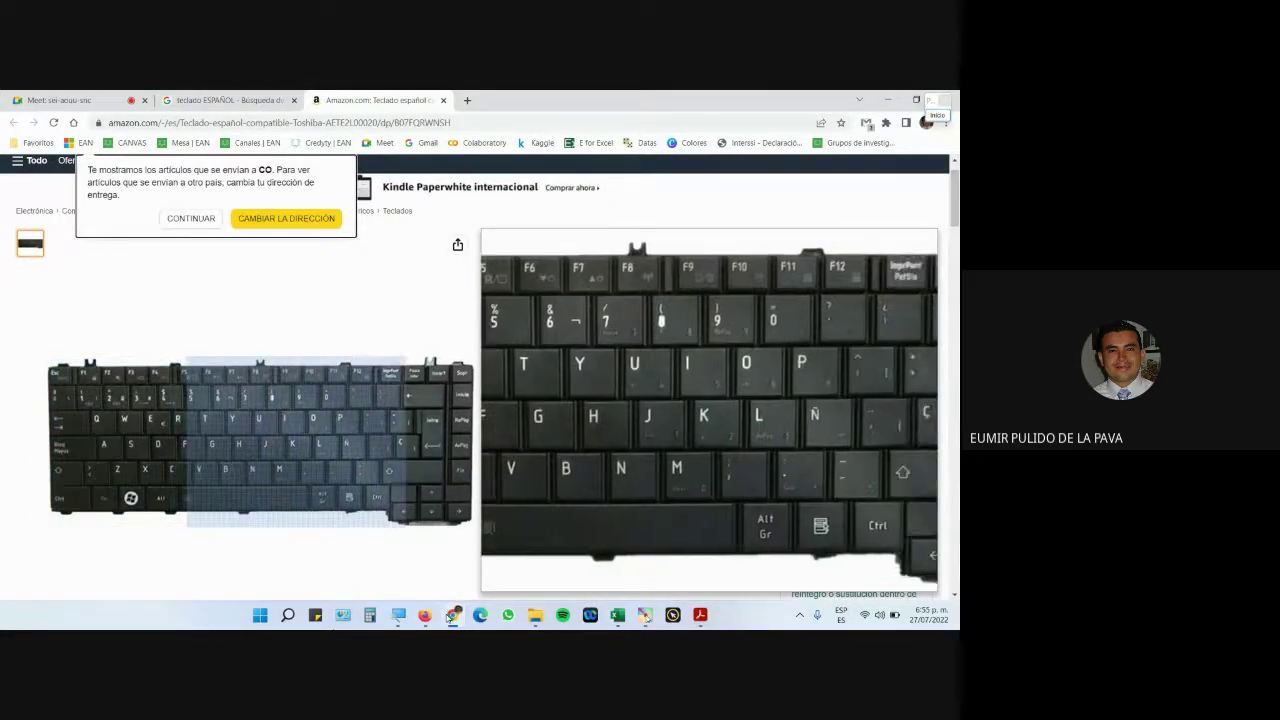
Admit the first waiting participant to the Meet call and magnify the screen to 200%
{"action": "left_click", "coordinate": [30, 101]}
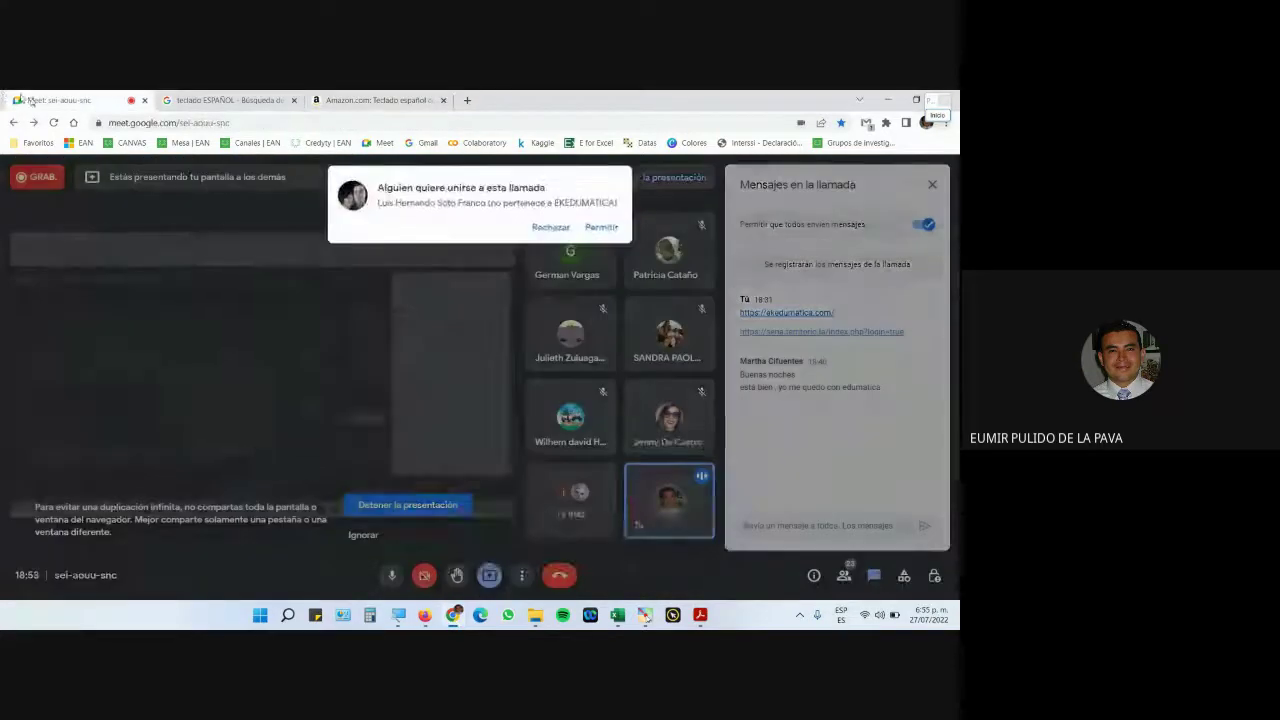
{"action": "left_click", "coordinate": [603, 228]}
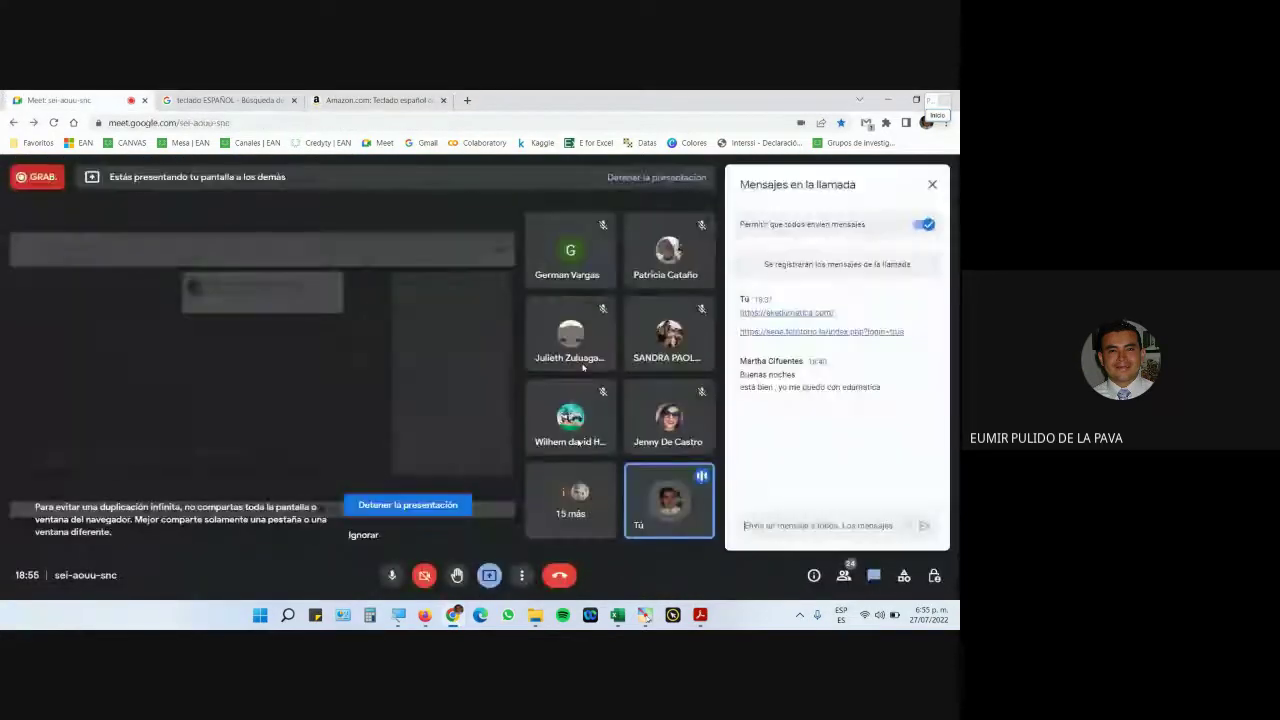
{"action": "left_click", "coordinate": [398, 616]}
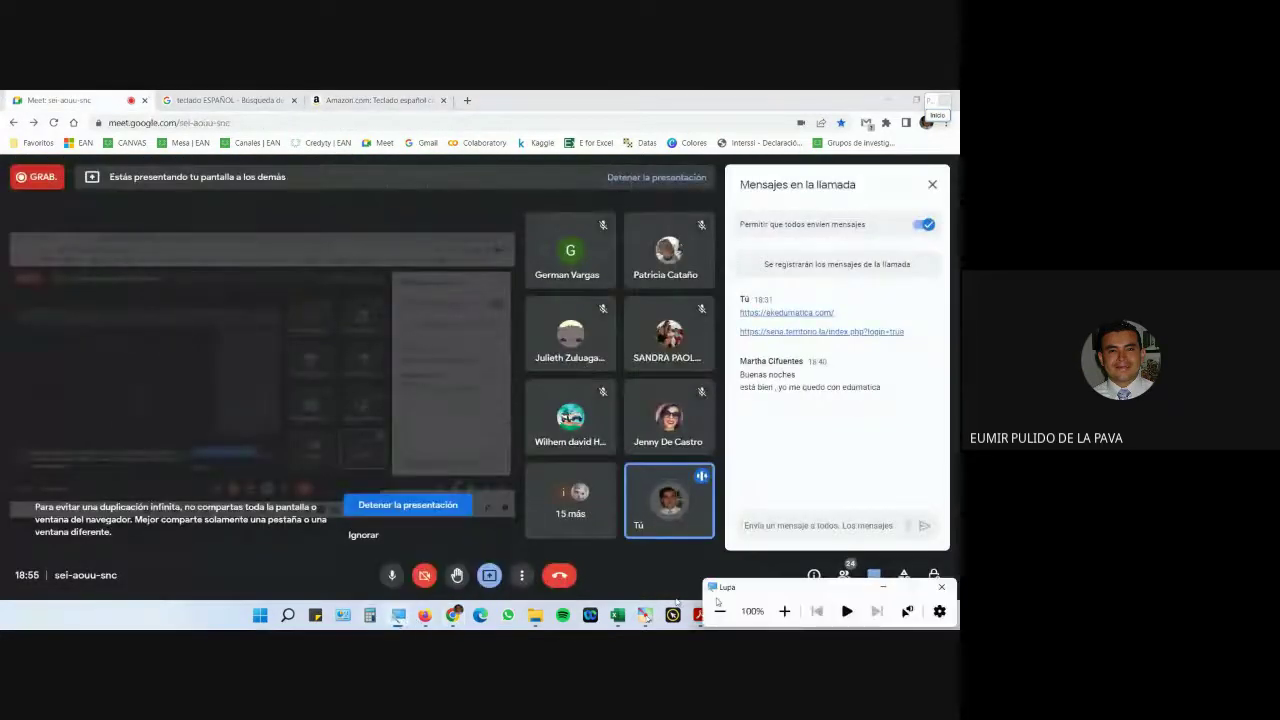
{"action": "left_click", "coordinate": [784, 611]}
Admit the next waiting participant, then return to the Amazon keyboard page
{"action": "mouse_move", "coordinate": [446, 620]}
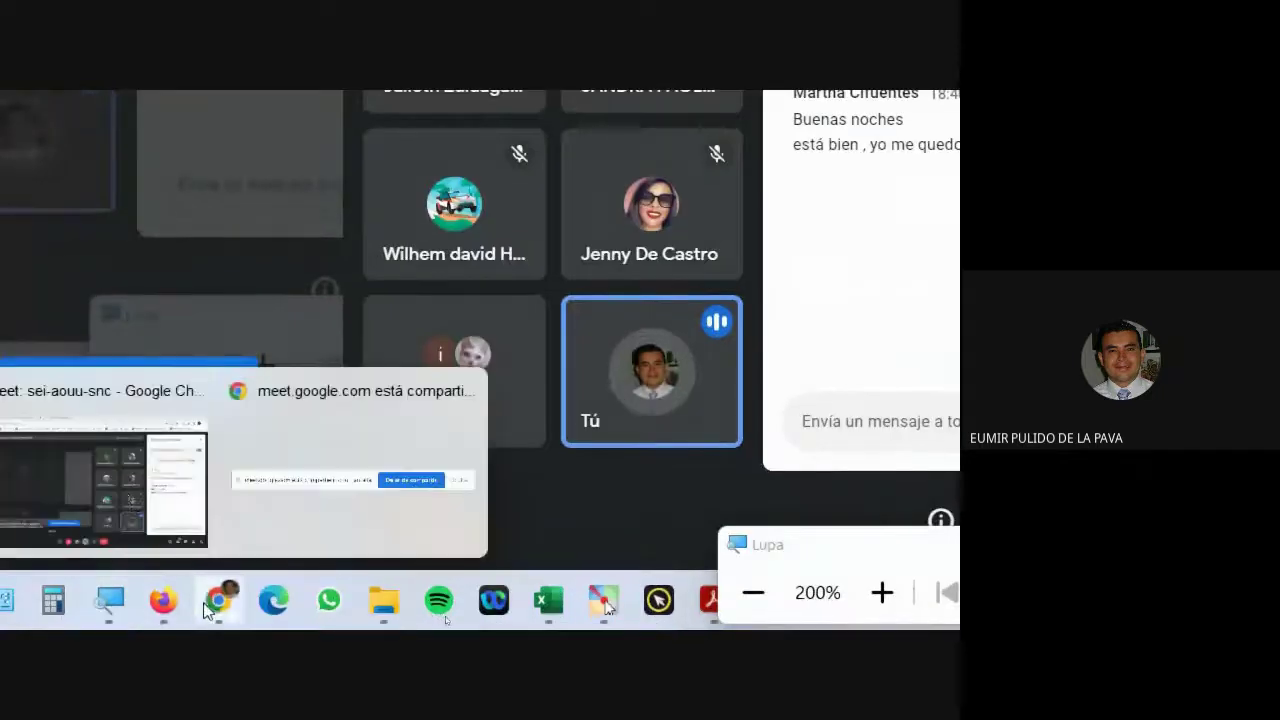
{"action": "left_click", "coordinate": [115, 486]}
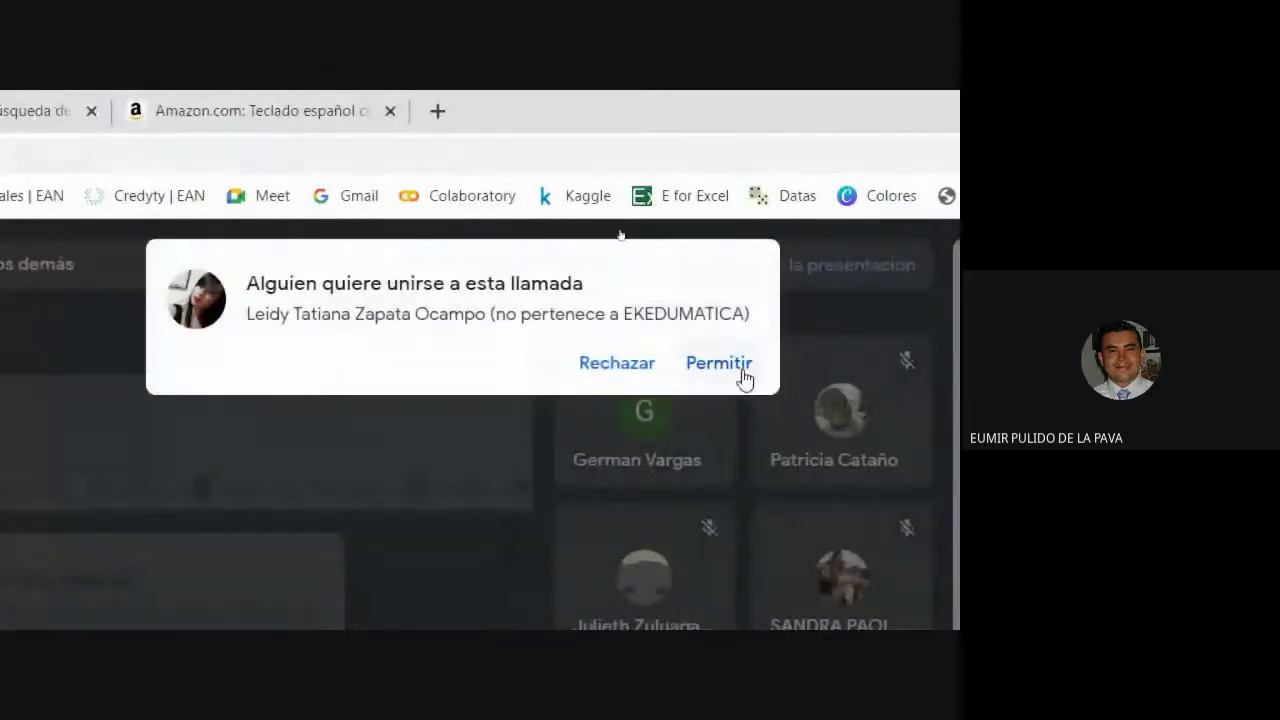
{"action": "left_click", "coordinate": [718, 363]}
{"action": "left_click", "coordinate": [305, 105]}
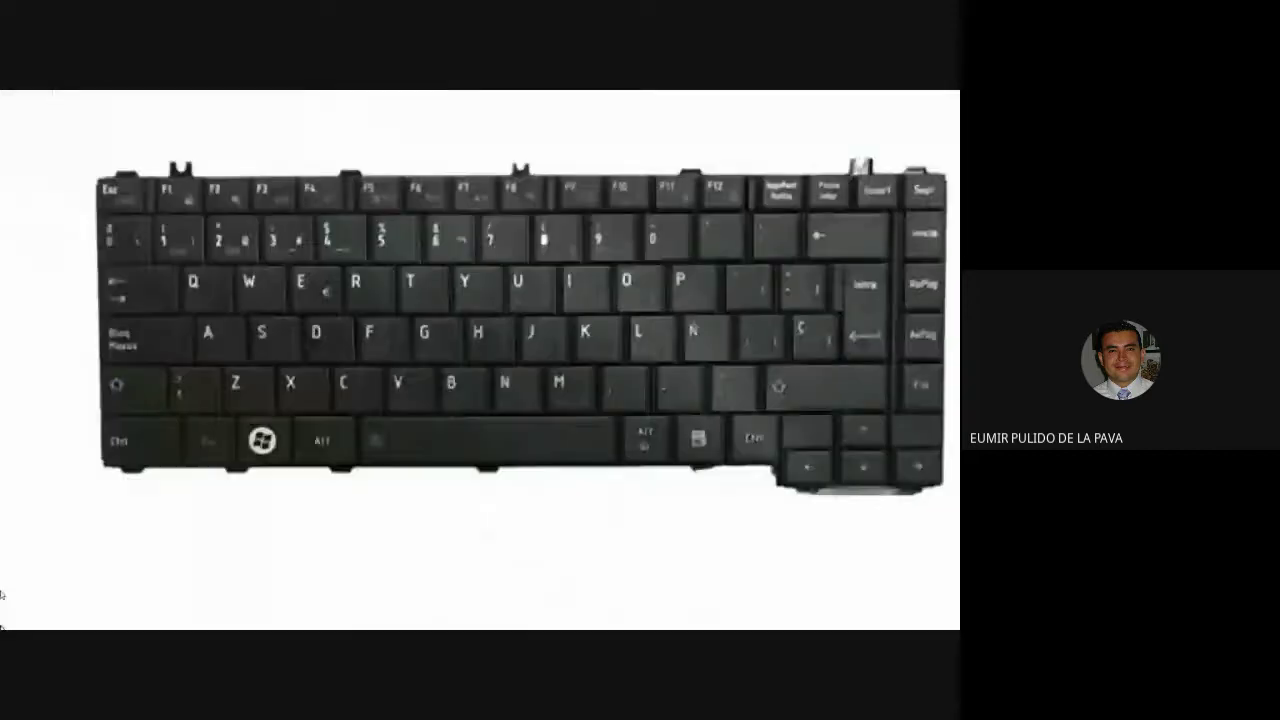
{"action": "mouse_move", "coordinate": [306, 443]}
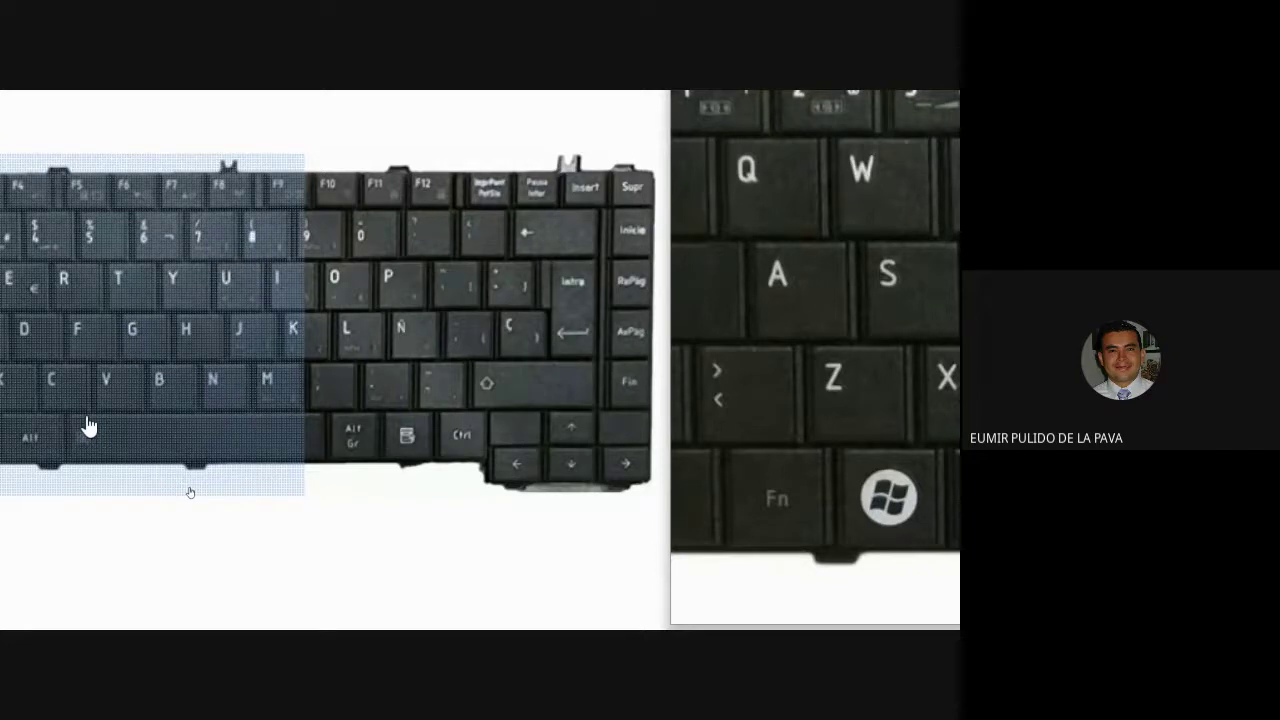
{"action": "scroll", "coordinate": [63, 143], "scroll_direction": "up", "scroll_amount": 1}
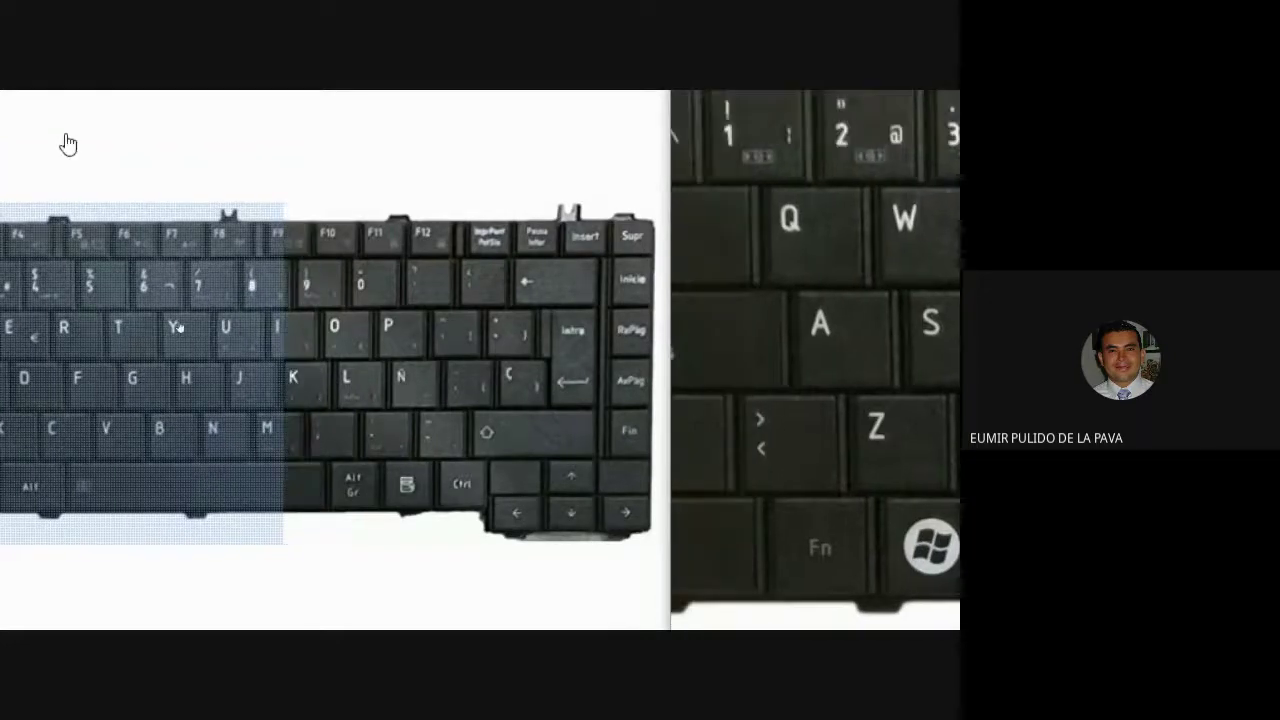
{"action": "scroll", "coordinate": [140, 140], "scroll_direction": "up", "scroll_amount": 2}
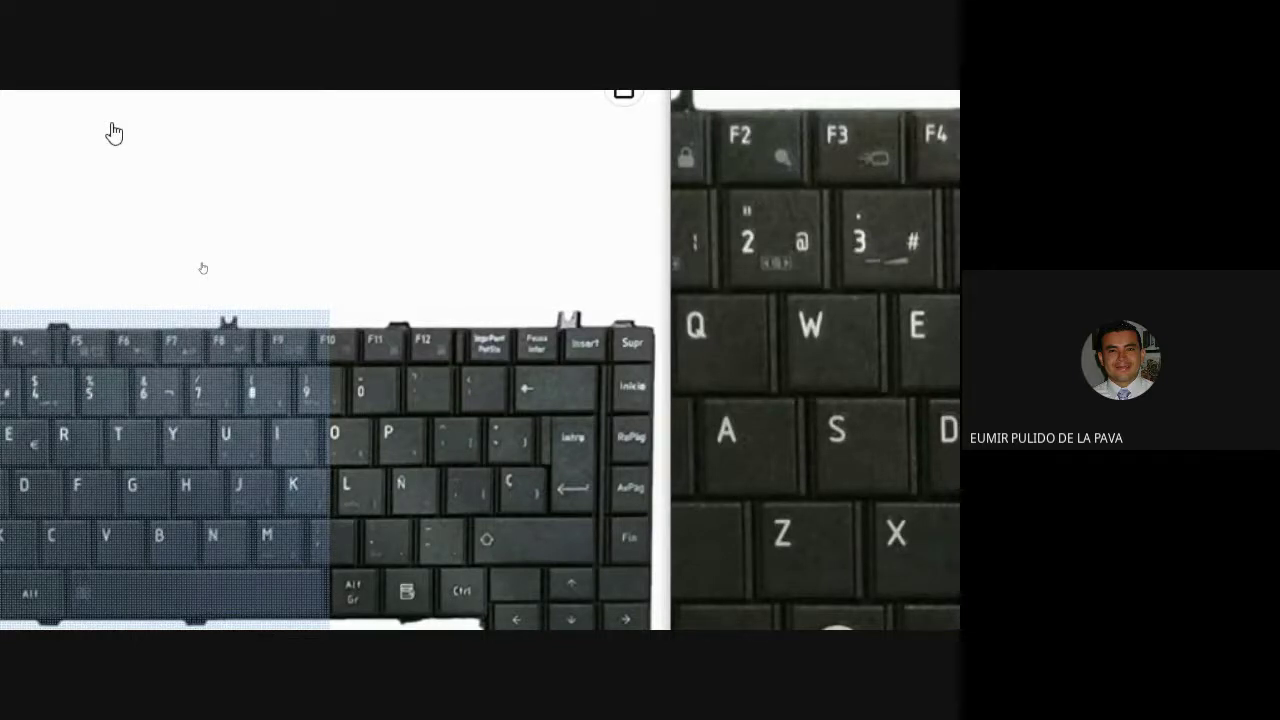
{"action": "scroll", "coordinate": [77, 286], "scroll_direction": "down", "scroll_amount": 2}
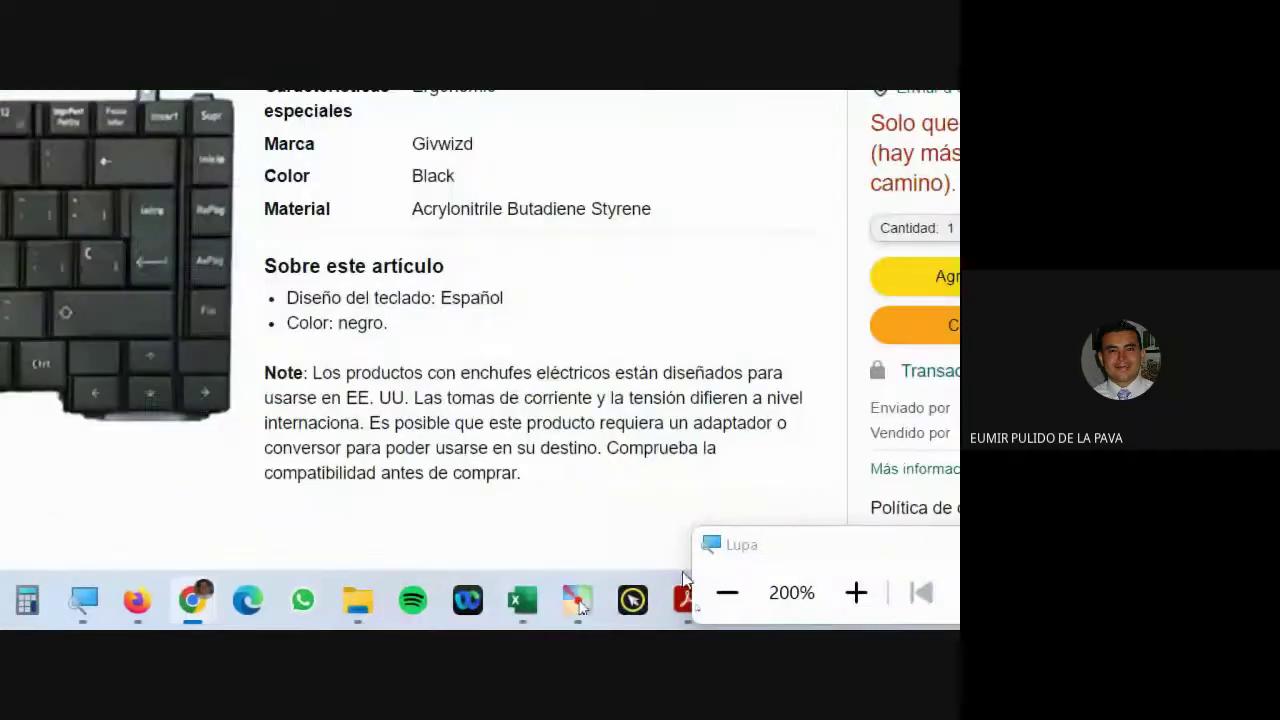
Rename the Hoja6 sheet to 'KLASJDAJ😂', picking the tears-of-joy emoji from the emoji picker
{"action": "left_click", "coordinate": [533, 600]}
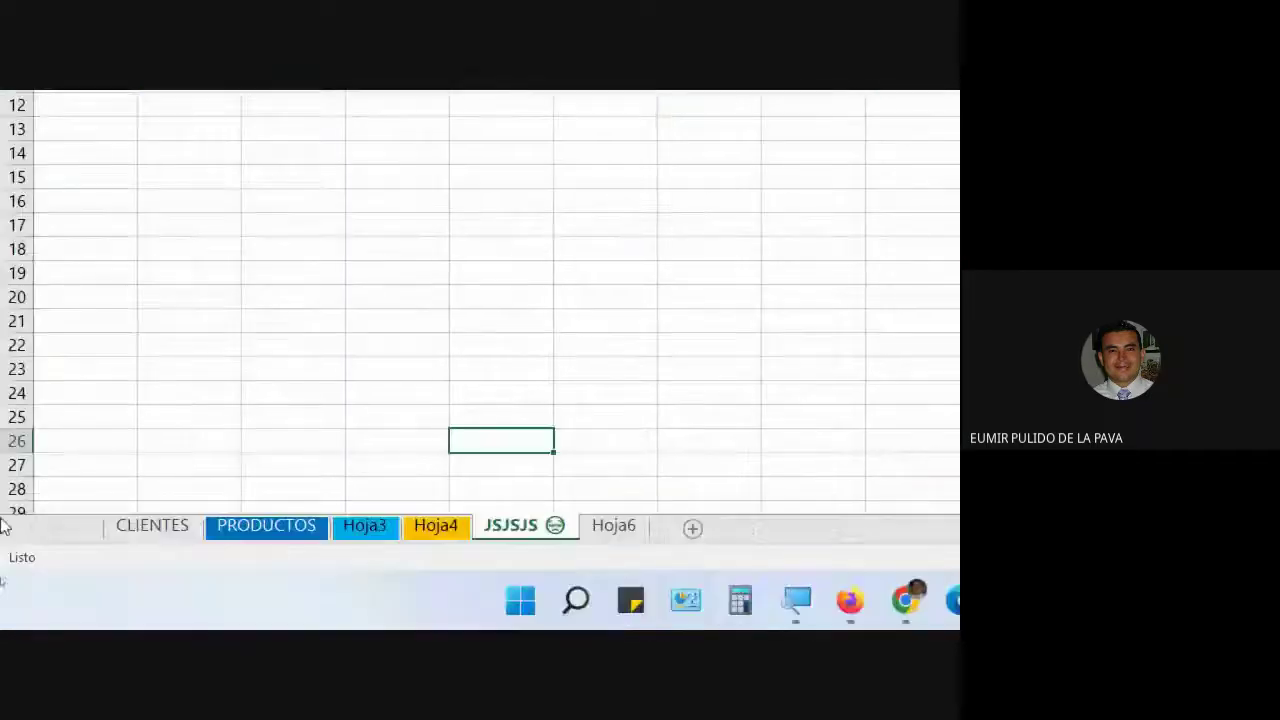
{"action": "right_click", "coordinate": [601, 533]}
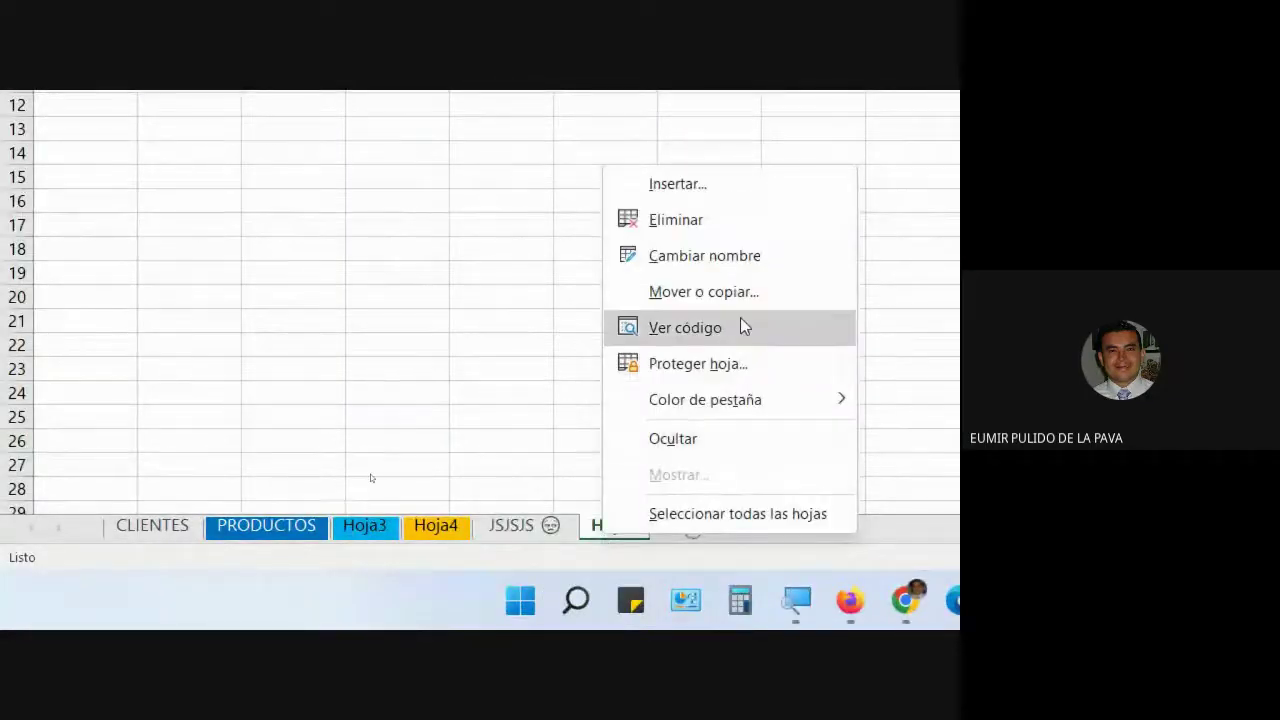
{"action": "left_click", "coordinate": [745, 255]}
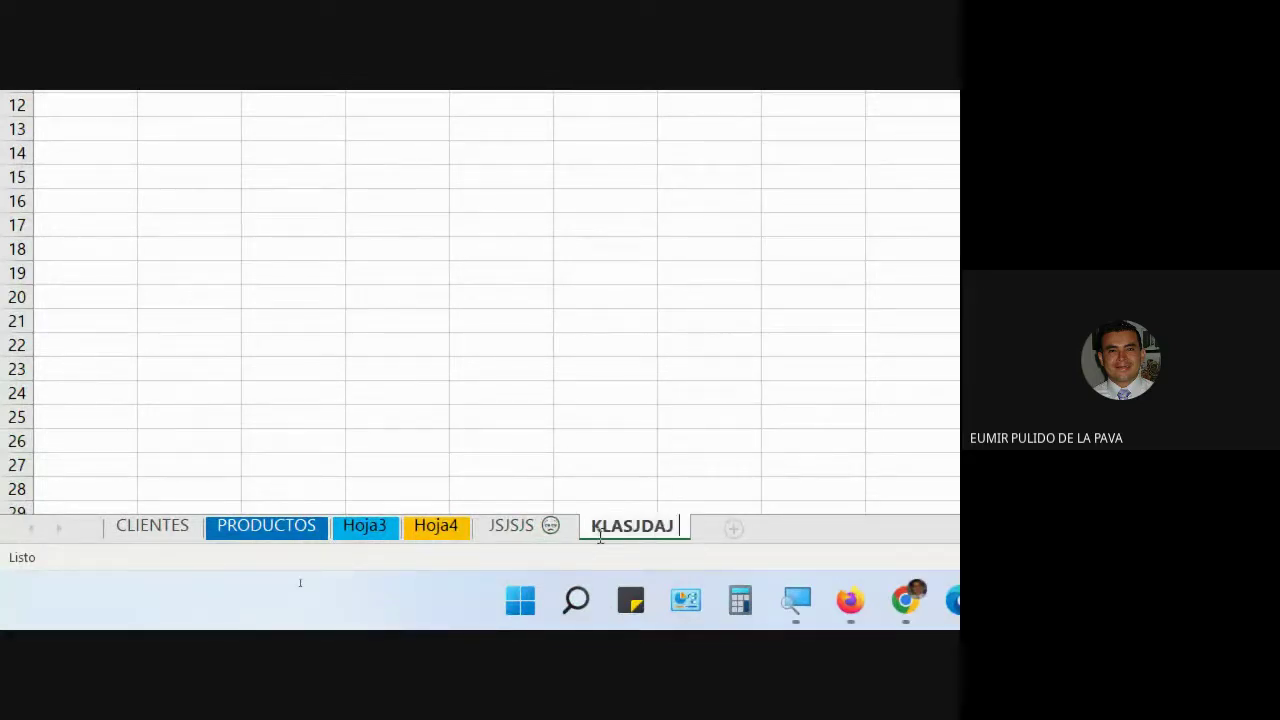
{"action": "key", "text": "super+period"}
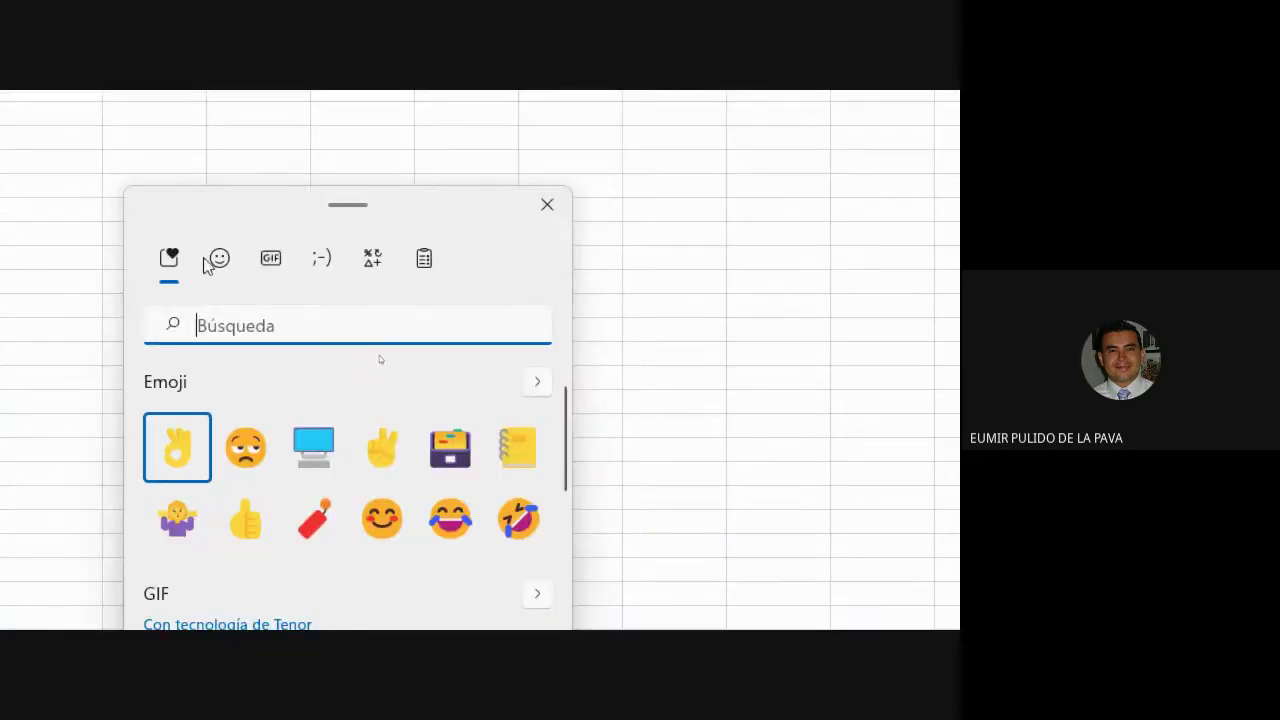
{"action": "left_click", "coordinate": [308, 124]}
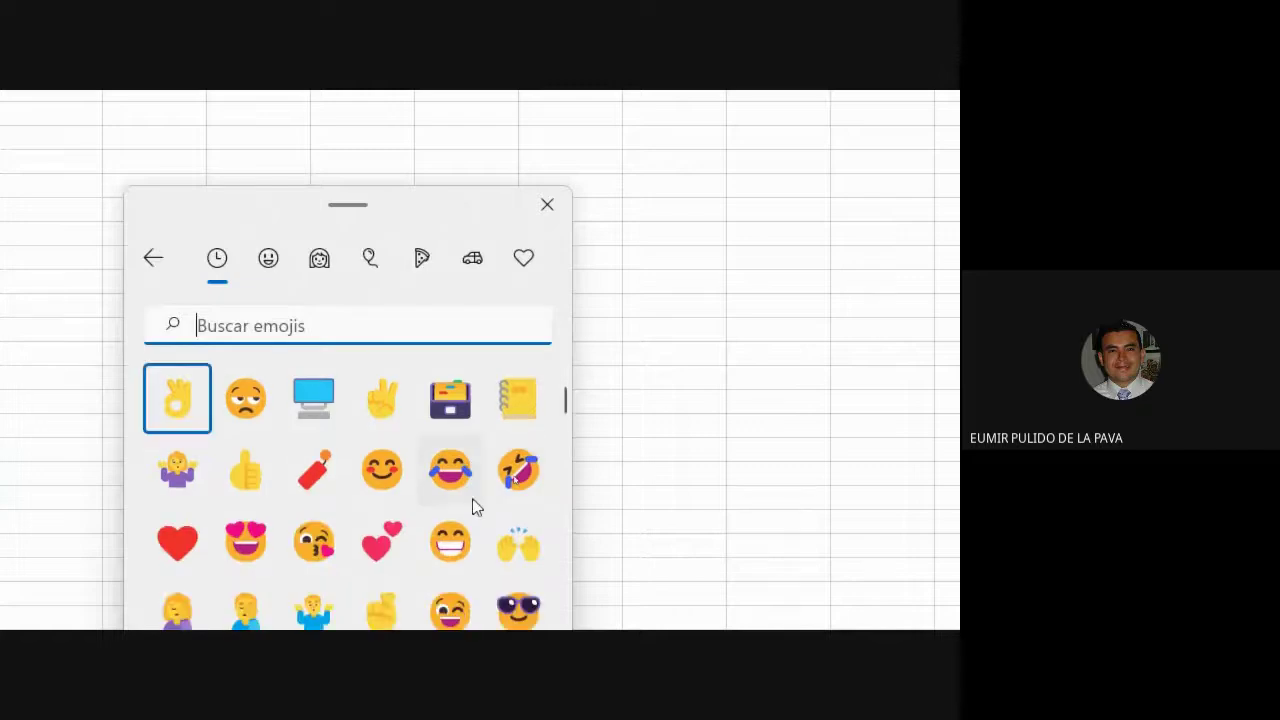
{"action": "scroll", "coordinate": [451, 537], "scroll_direction": "down", "scroll_amount": 5}
{"action": "left_click", "coordinate": [313, 511]}
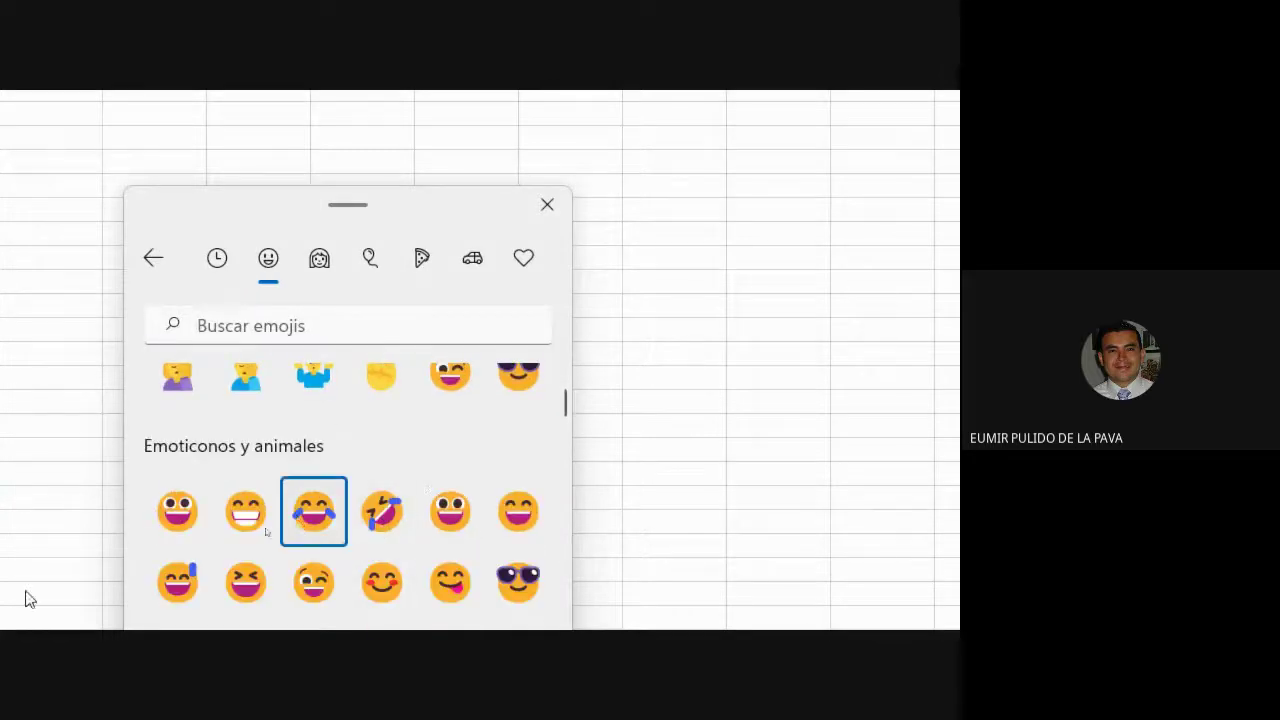
{"action": "key", "text": "Return"}
{"action": "left_click", "coordinate": [529, 273]}
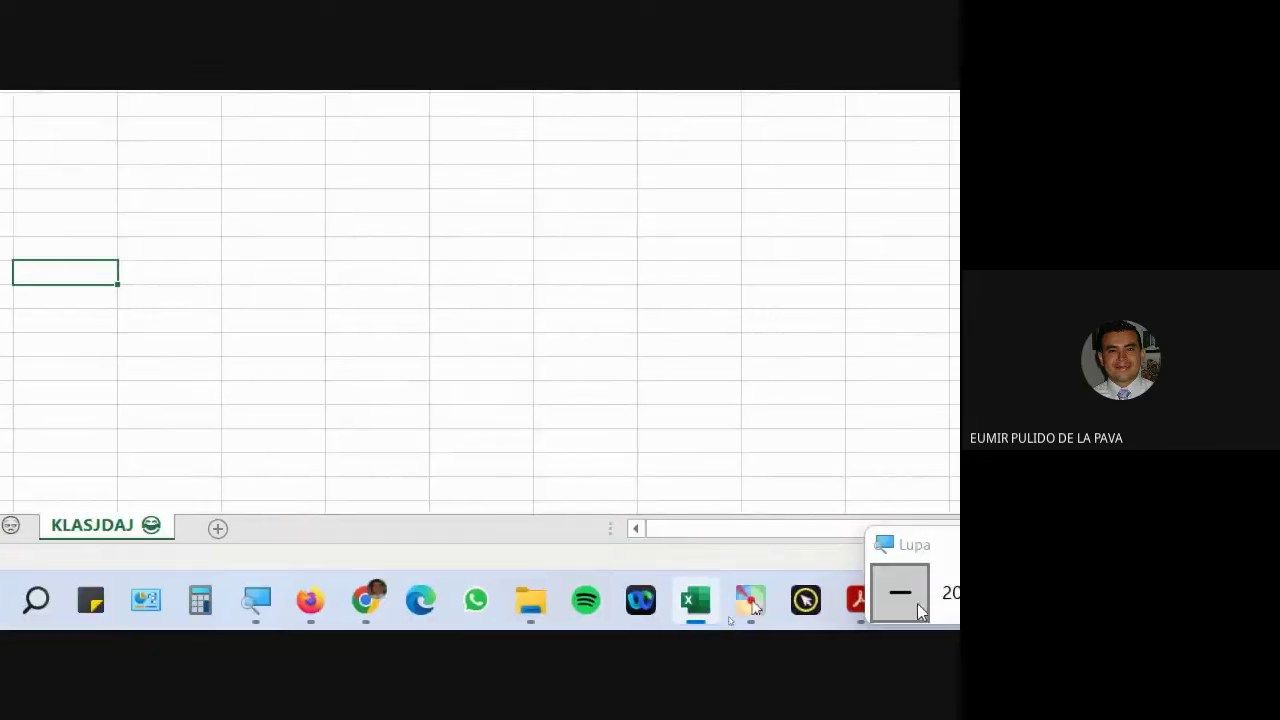
Restore the normal unmagnified view and scroll down through the PDF guide
{"action": "left_click", "coordinate": [905, 600]}
{"action": "left_click", "coordinate": [880, 591]}
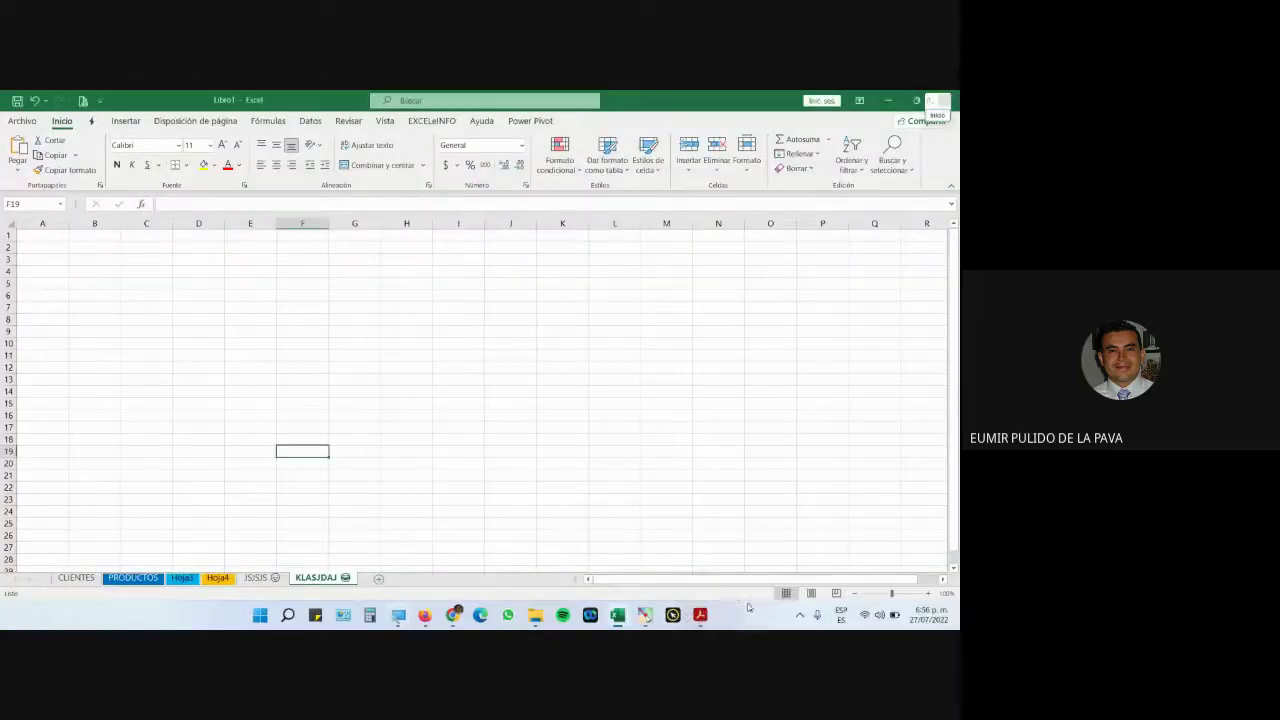
{"action": "left_click", "coordinate": [700, 615]}
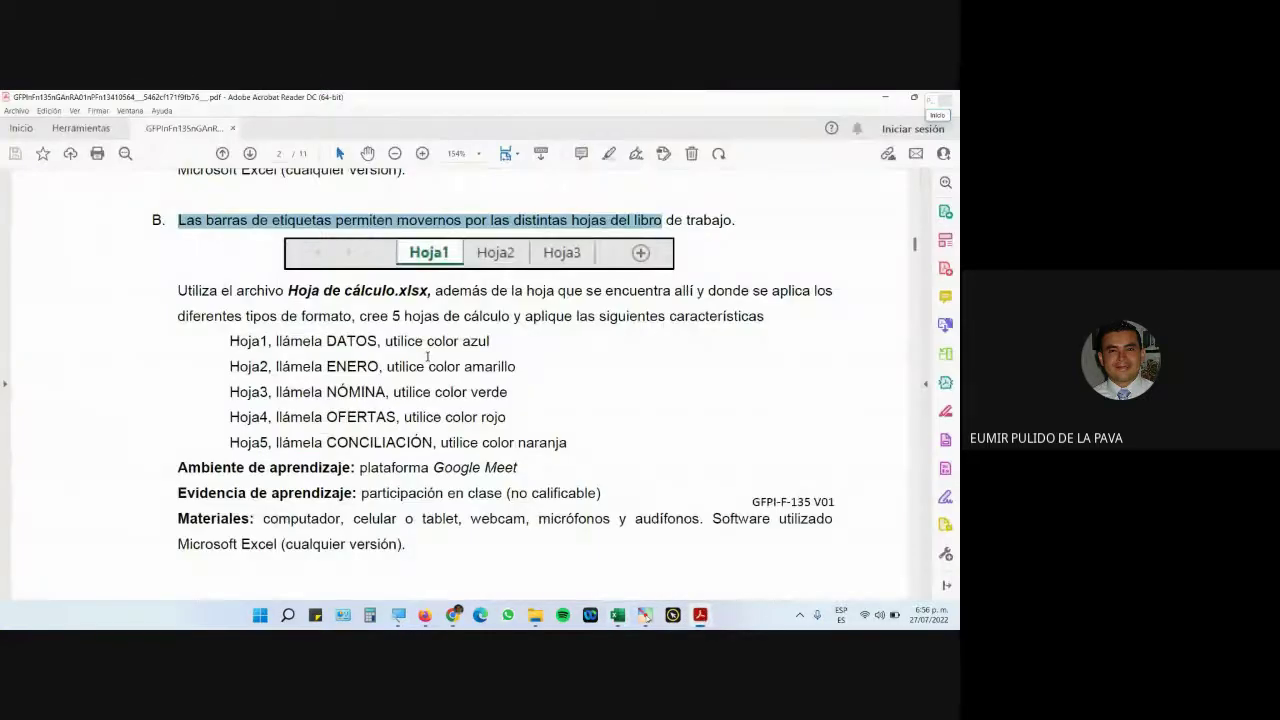
{"action": "scroll", "coordinate": [428, 356], "scroll_direction": "down", "scroll_amount": 2}
{"action": "scroll", "coordinate": [500, 370], "scroll_direction": "down", "scroll_amount": 1}
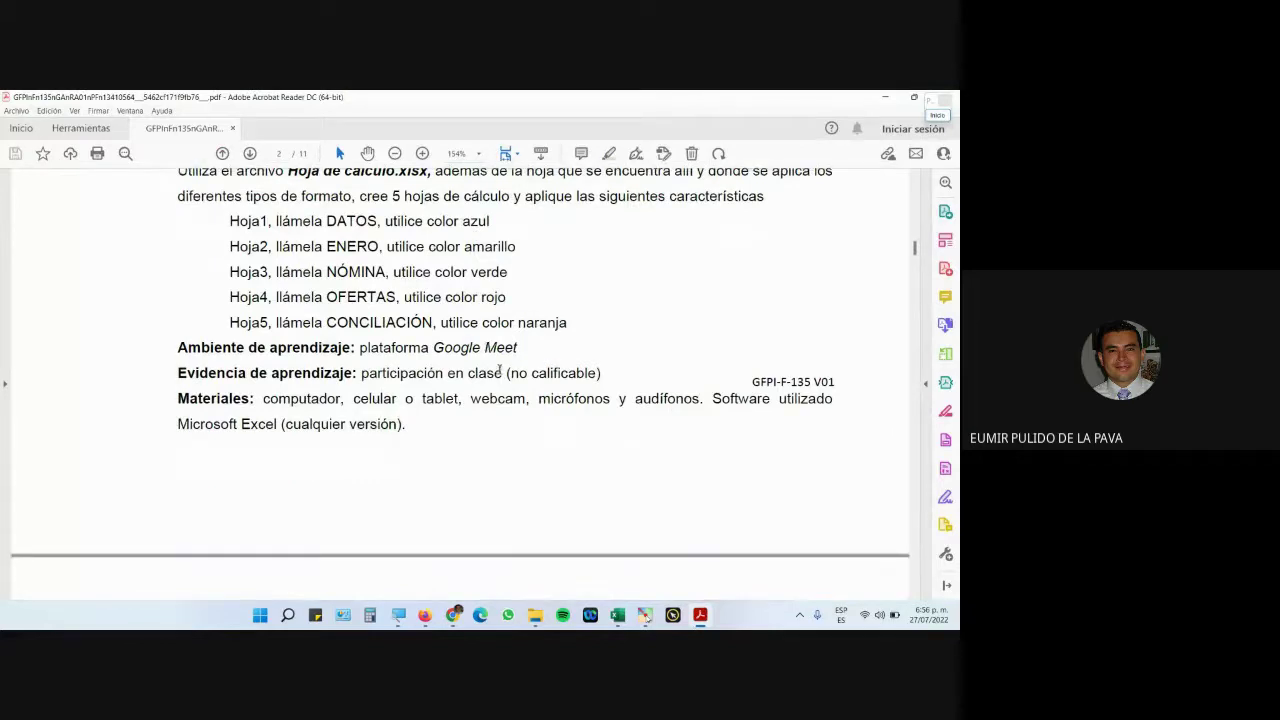
{"action": "scroll", "coordinate": [497, 390], "scroll_direction": "down", "scroll_amount": 8}
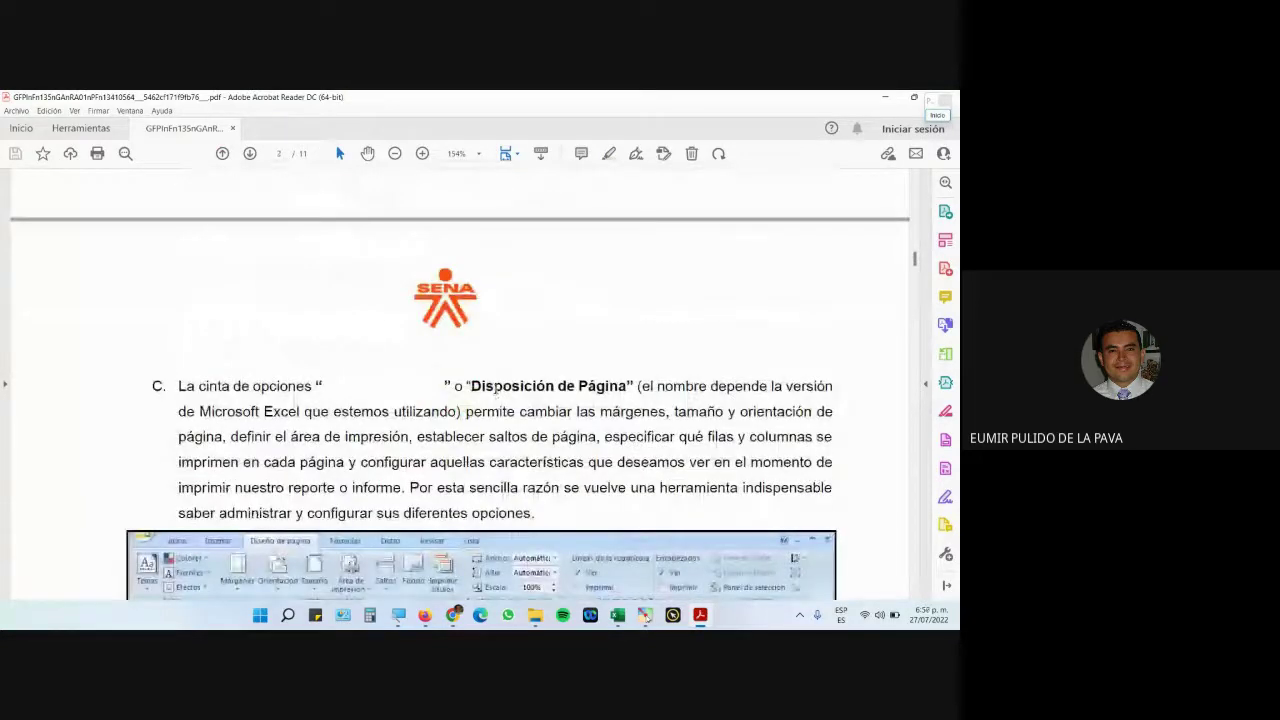
{"action": "scroll", "coordinate": [380, 315], "scroll_direction": "down", "scroll_amount": 2}
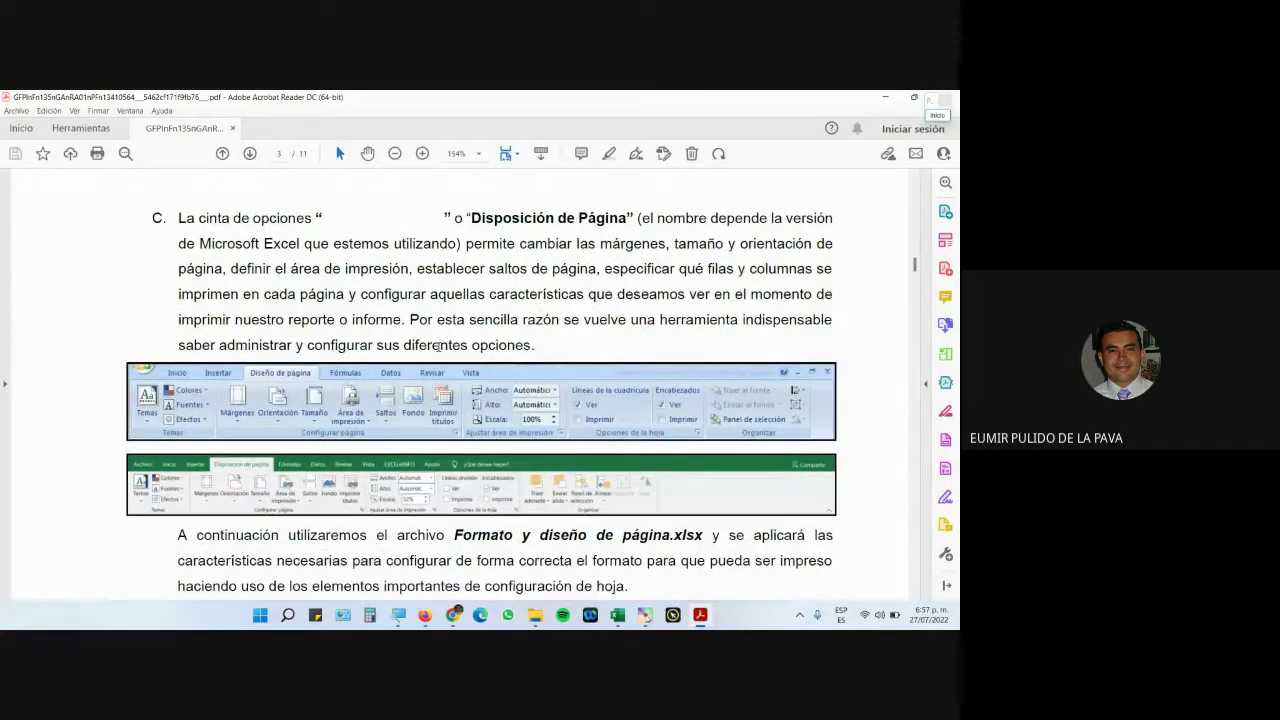
Close the guide and reopen the first PDF from the Descargas folder in Acrobat Reader
{"action": "left_click", "coordinate": [942, 99]}
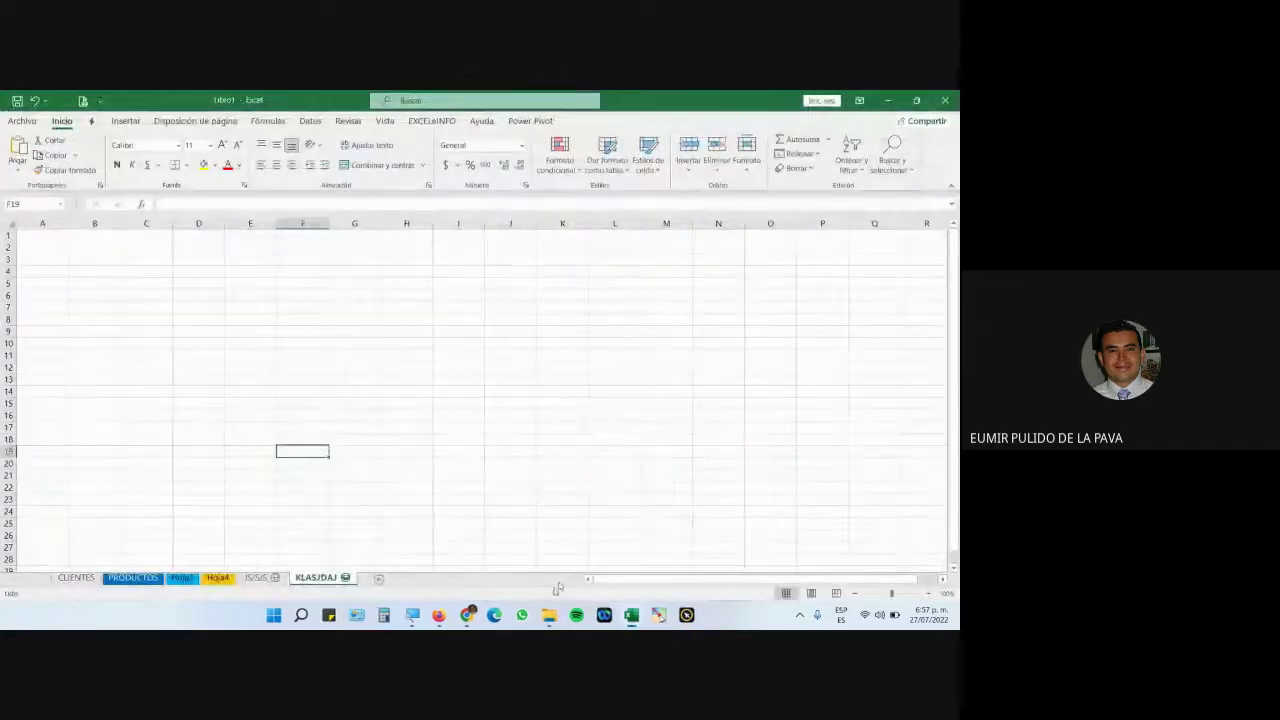
{"action": "left_click", "coordinate": [549, 614]}
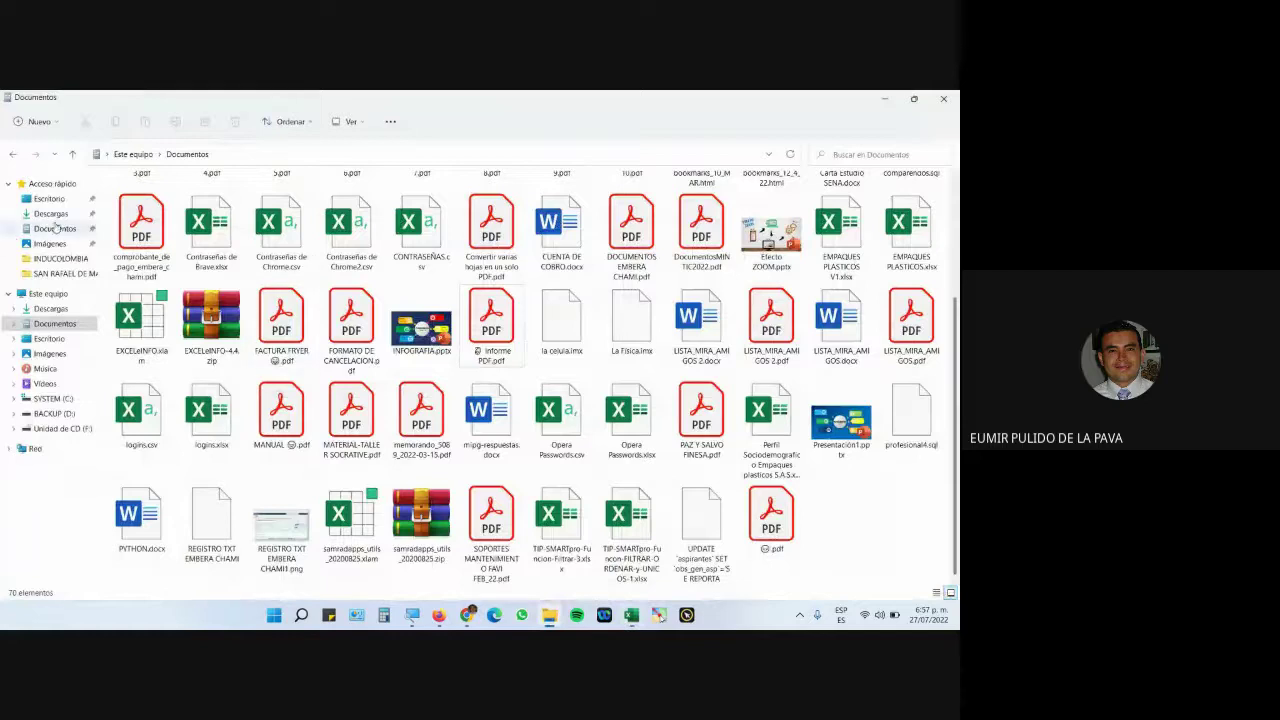
{"action": "left_click", "coordinate": [50, 213]}
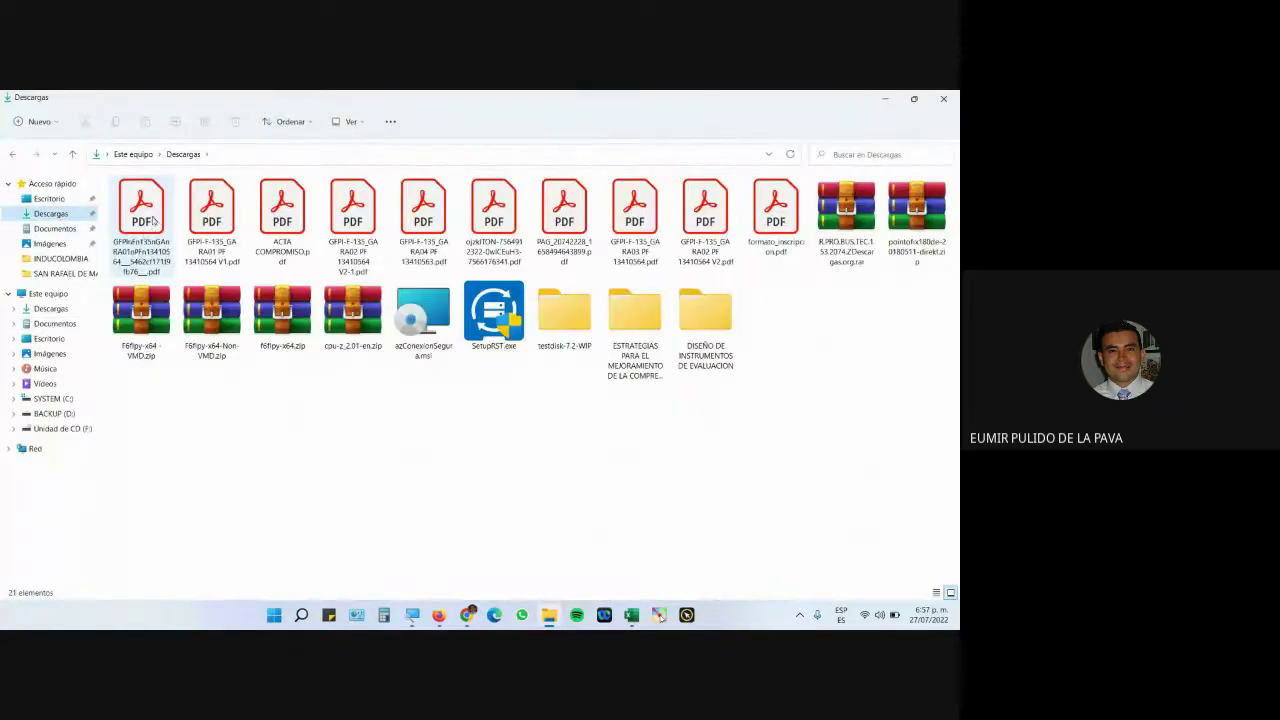
{"action": "left_click", "coordinate": [147, 225]}
{"action": "key", "text": "Return"}
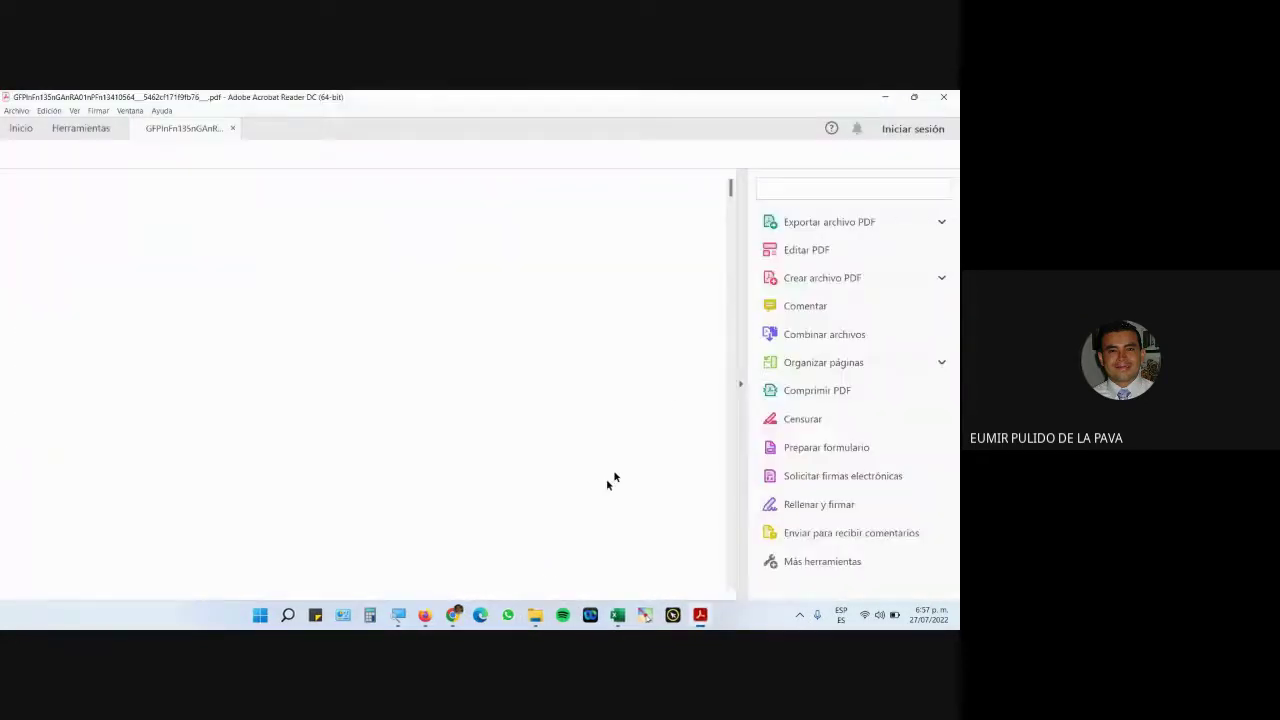
Scroll to section C and select the ribbon names 'Diseño de Página' and 'Disposición de Página'
{"action": "scroll", "coordinate": [728, 393], "scroll_direction": "down", "scroll_amount": 15}
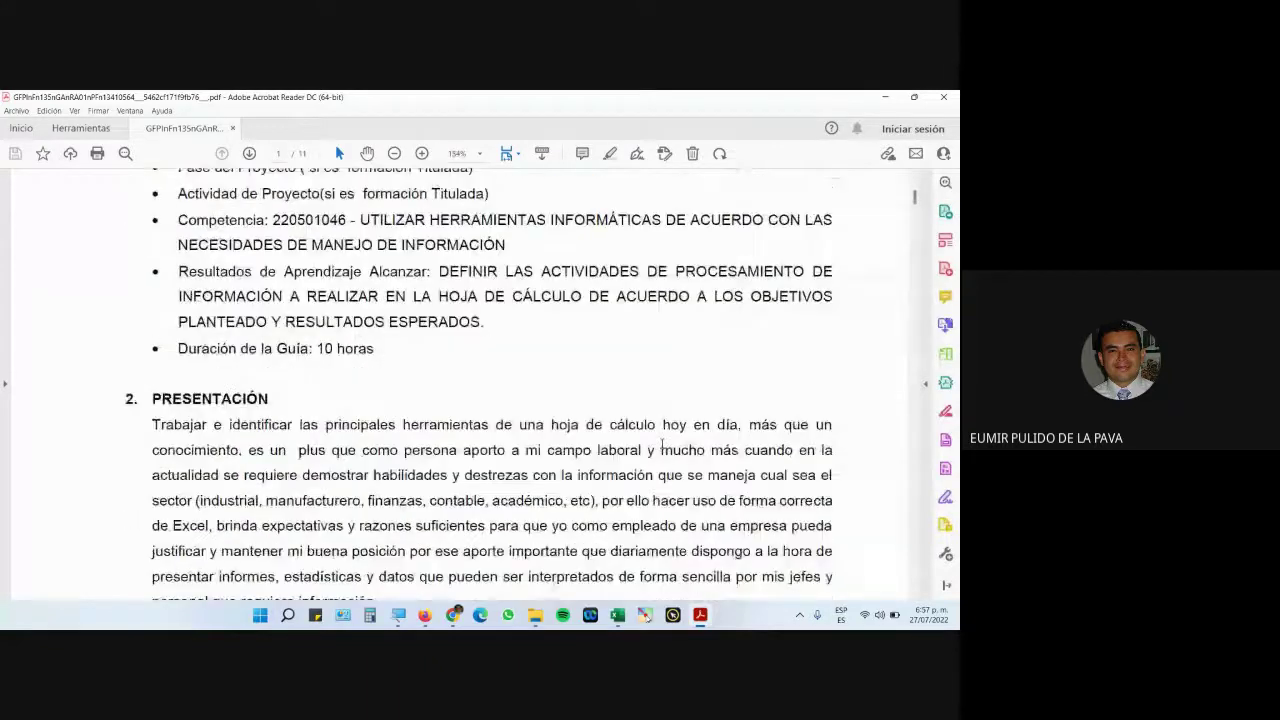
{"action": "scroll", "coordinate": [658, 440], "scroll_direction": "down", "scroll_amount": 15}
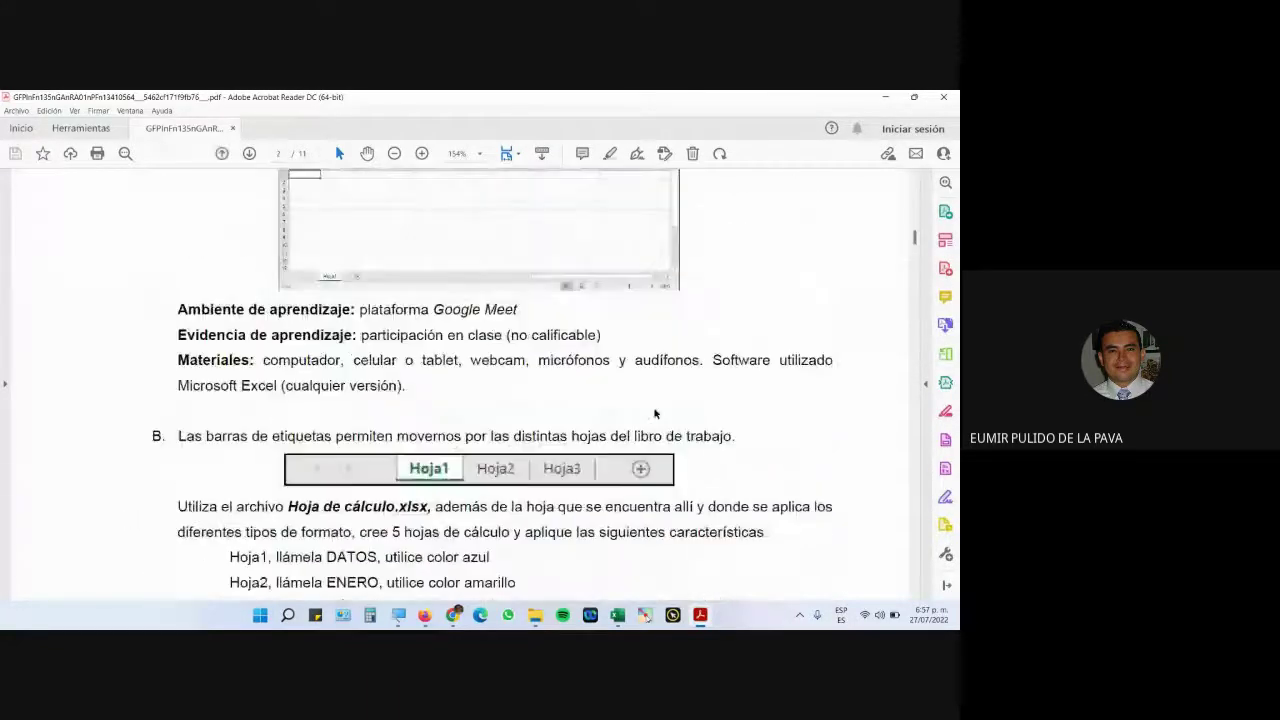
{"action": "scroll", "coordinate": [657, 412], "scroll_direction": "down", "scroll_amount": 8}
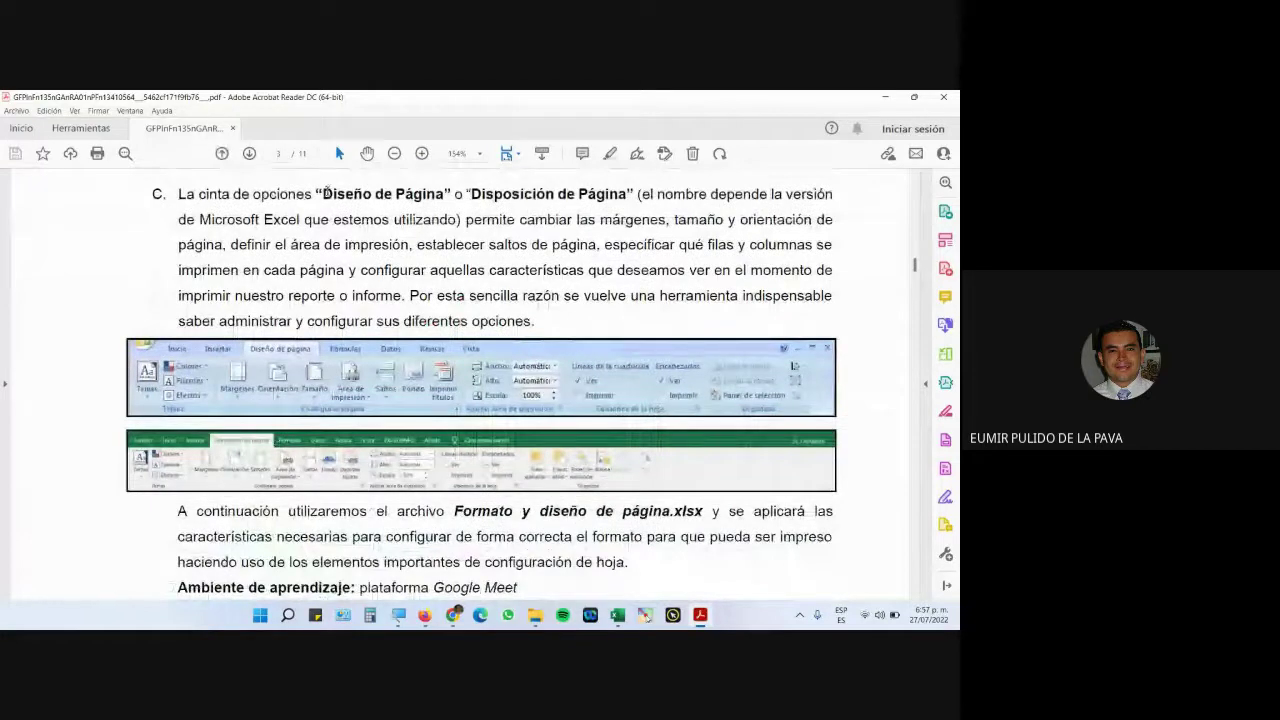
{"action": "left_click_drag", "start_coordinate": [322, 194], "coordinate": [443, 194]}
{"action": "double_click", "coordinate": [340, 194]}
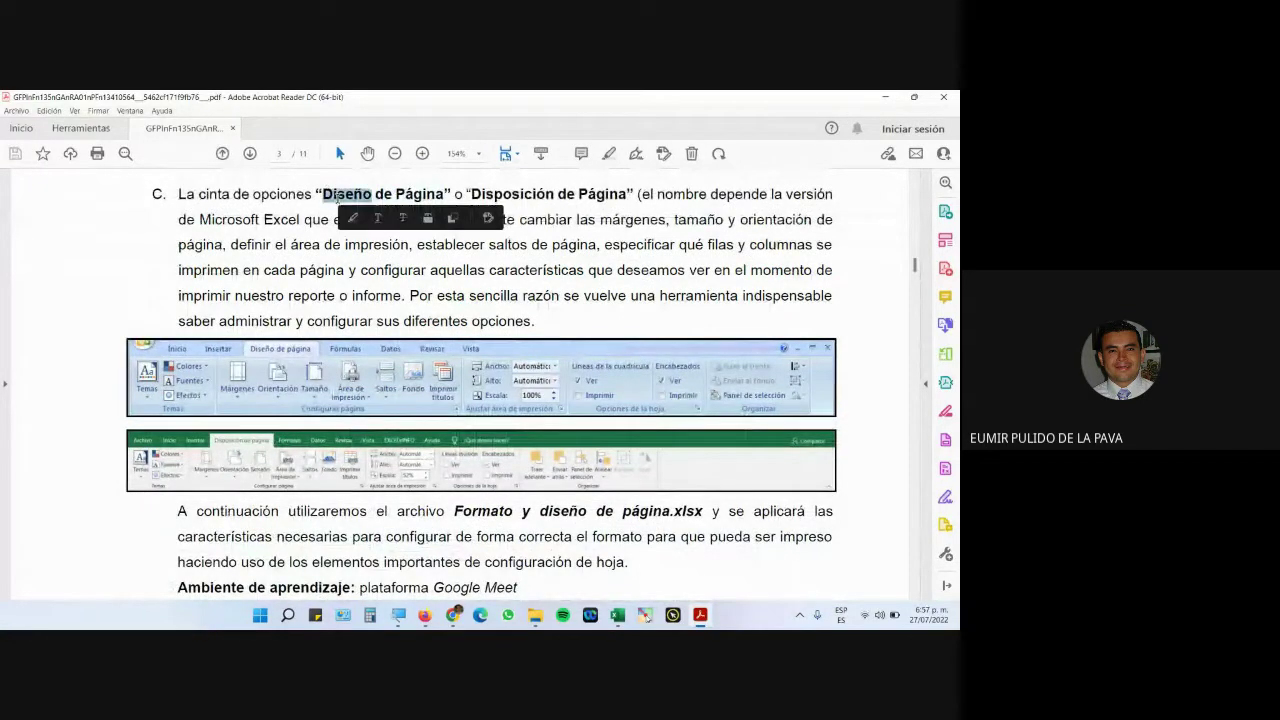
{"action": "double_click", "coordinate": [522, 194]}
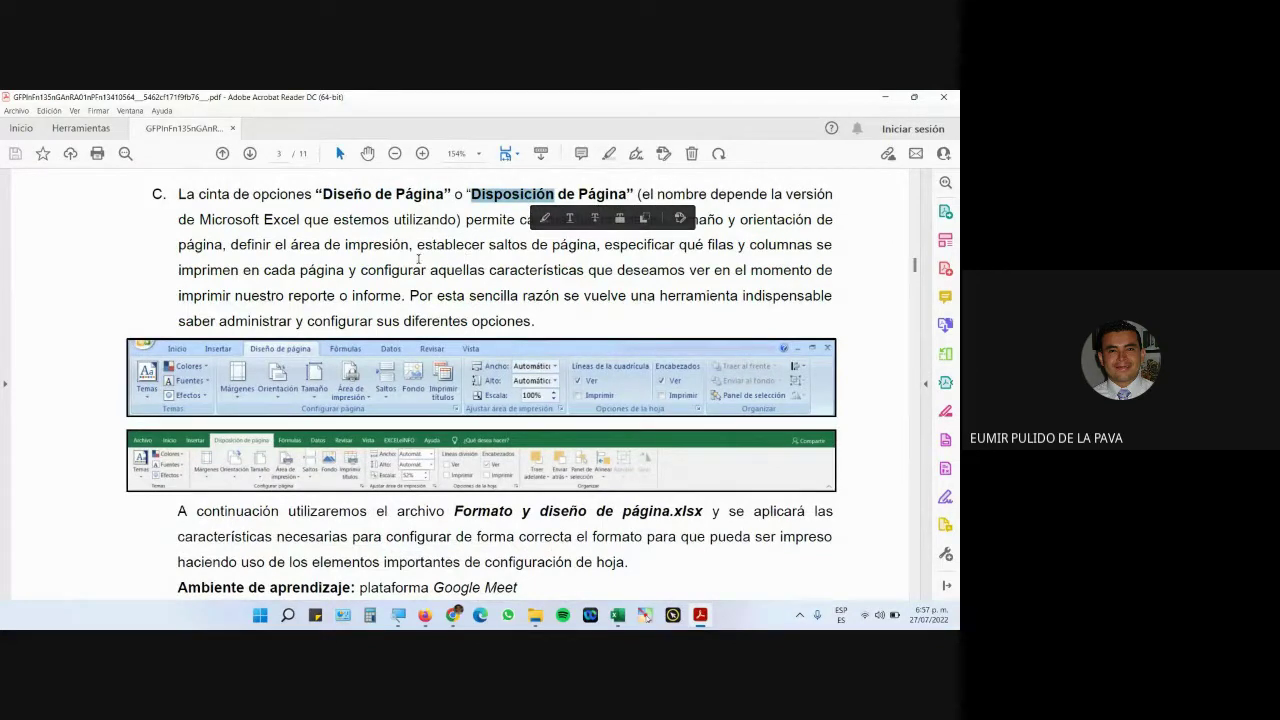
{"action": "triple_click", "coordinate": [507, 194]}
{"action": "left_click", "coordinate": [389, 193]}
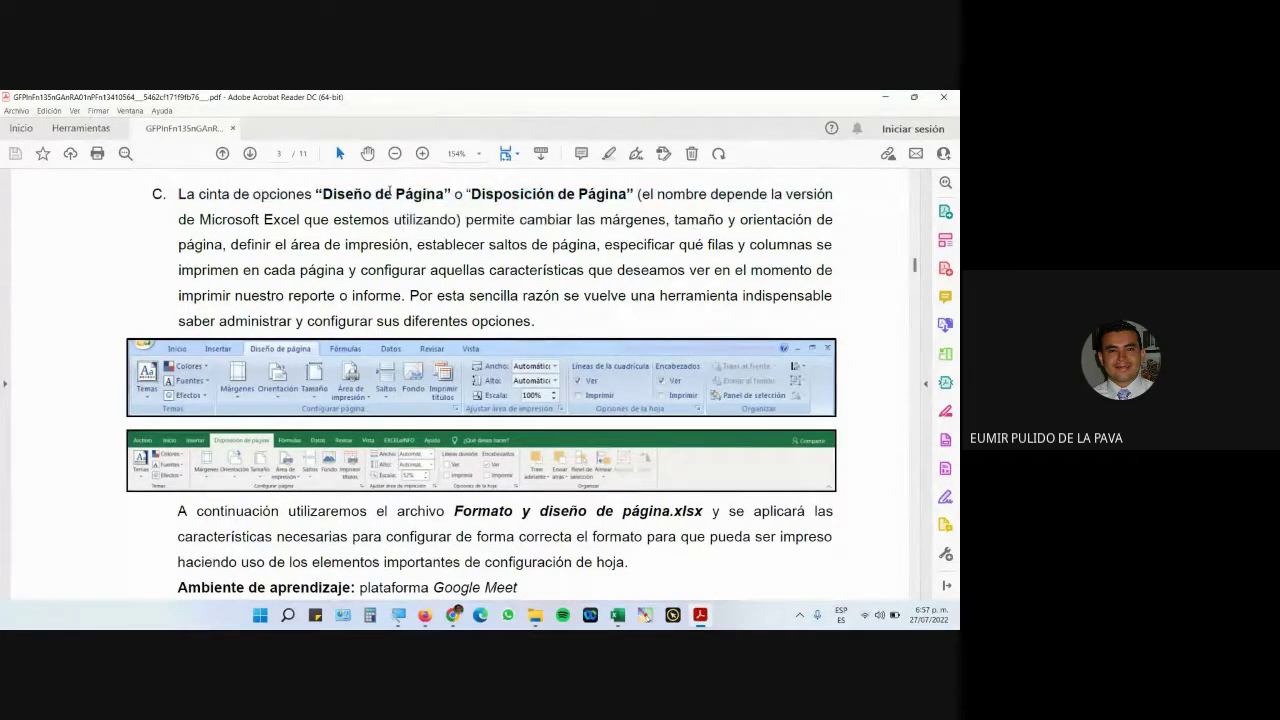
{"action": "left_click_drag", "start_coordinate": [314, 194], "coordinate": [636, 194]}
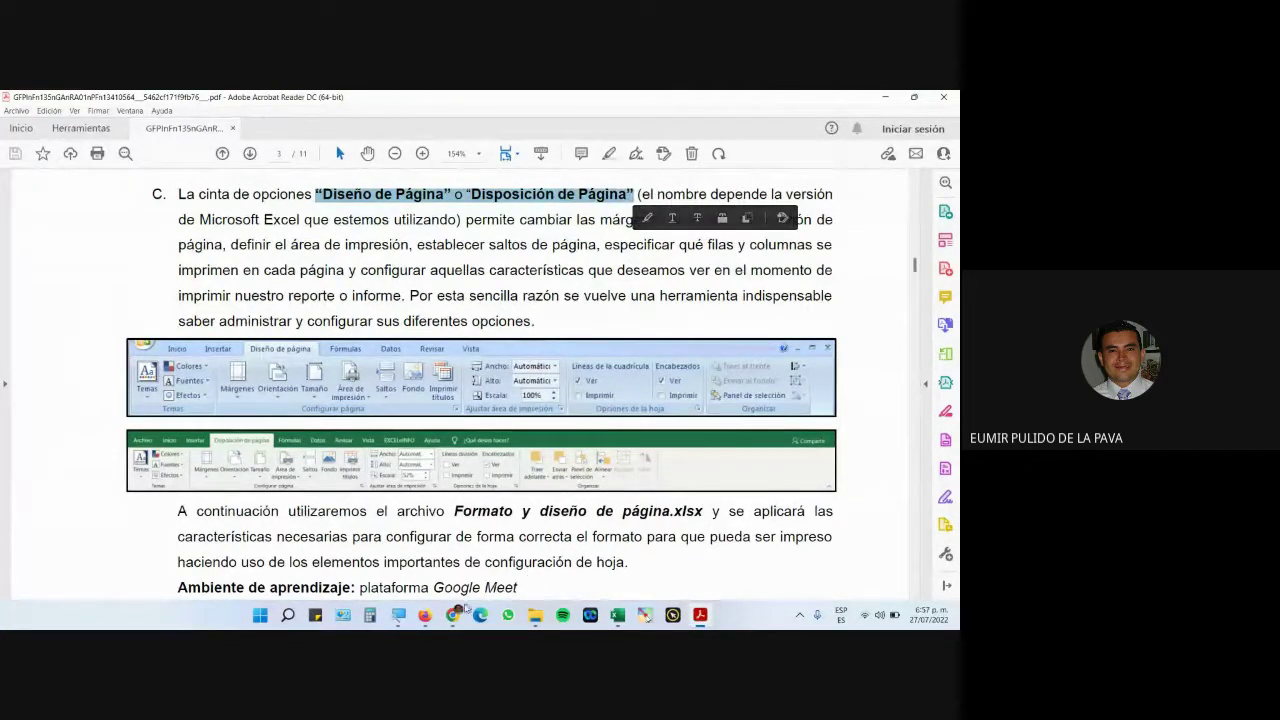
{"action": "left_click", "coordinate": [398, 615]}
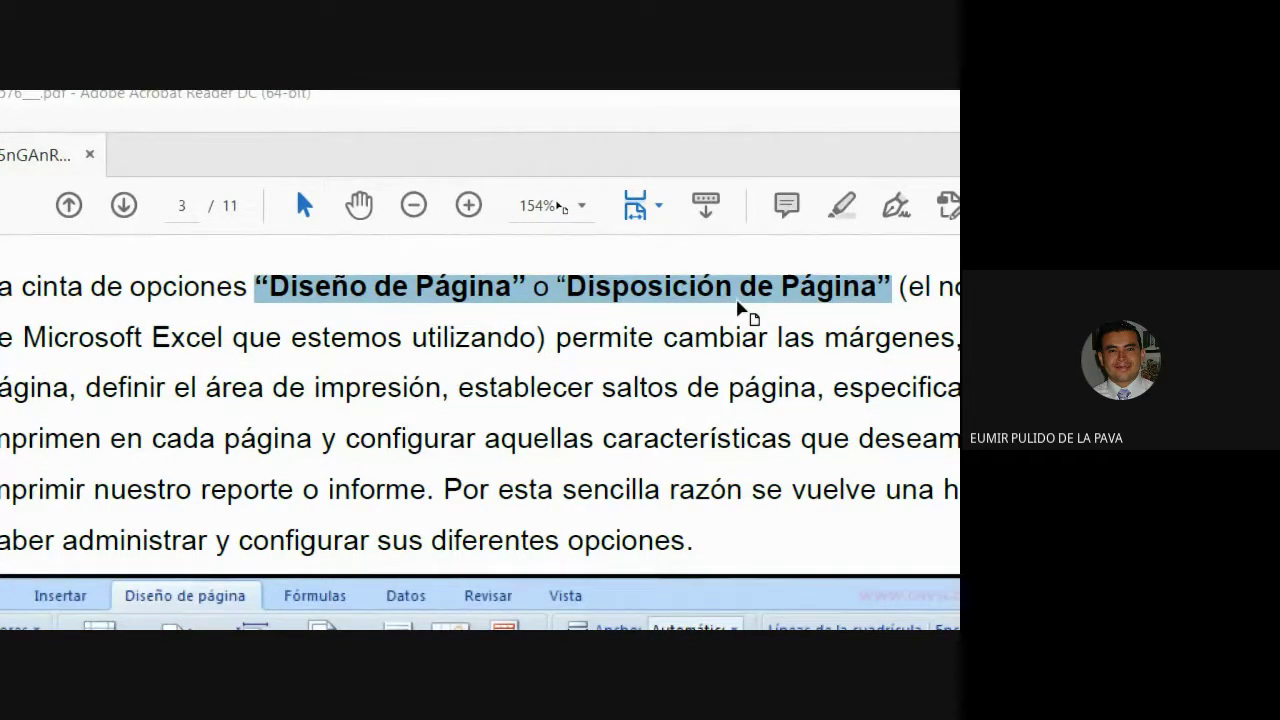
Draw highlight boxes over the Diseño de página and Disposición de página tabs in the pictures
{"action": "scroll", "coordinate": [52, 585], "scroll_direction": "down", "scroll_amount": 5}
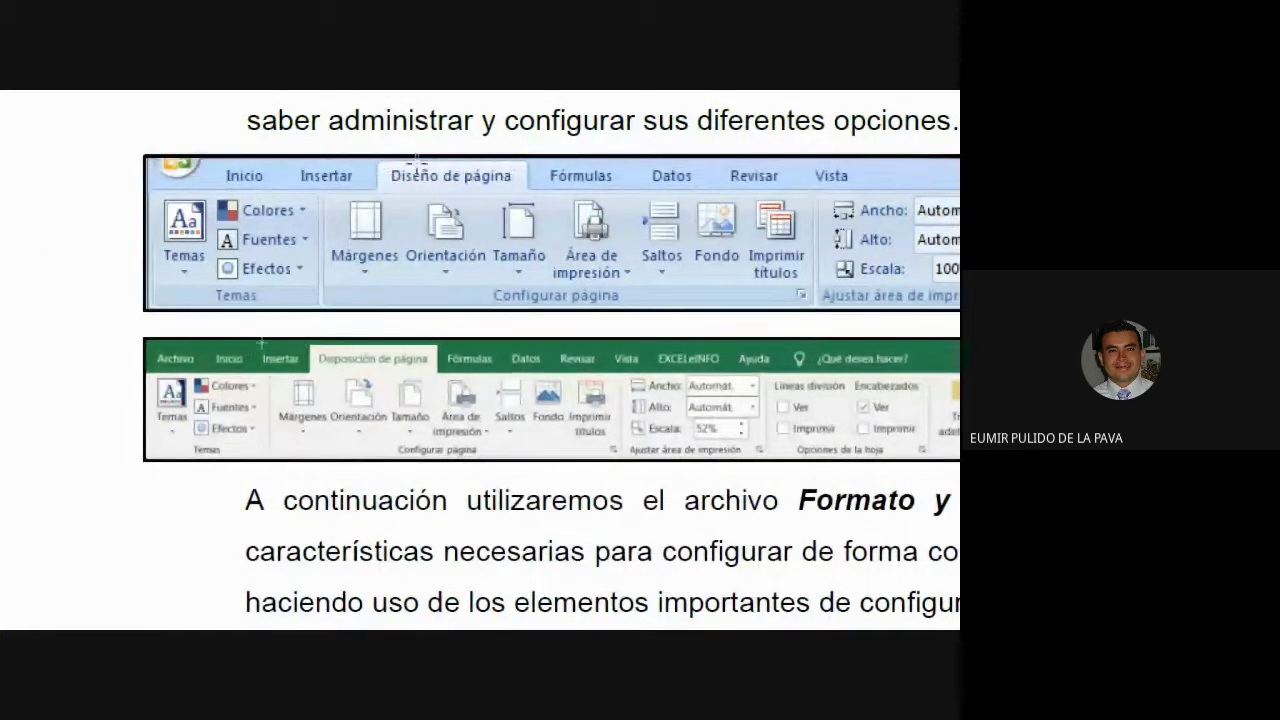
{"action": "left_click_drag", "start_coordinate": [397, 163], "coordinate": [497, 196]}
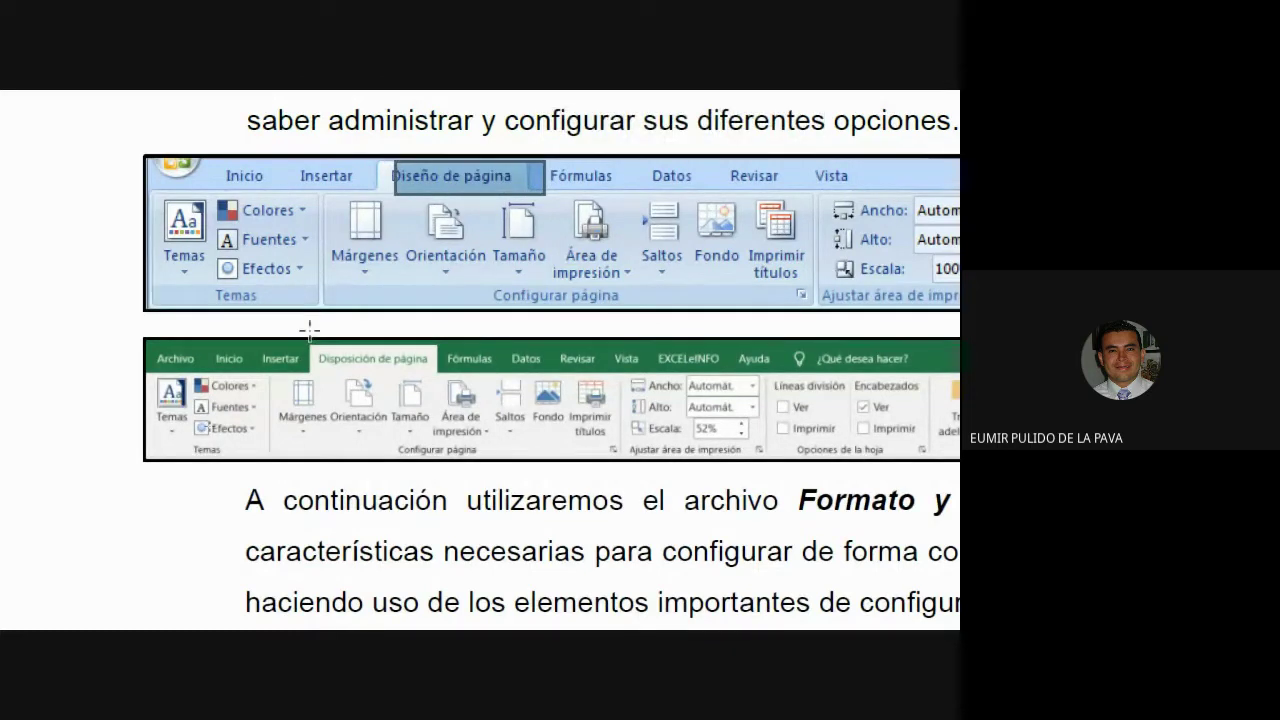
{"action": "left_click_drag", "start_coordinate": [312, 346], "coordinate": [445, 375]}
{"action": "scroll", "coordinate": [445, 375], "scroll_direction": "right", "scroll_amount": 3}
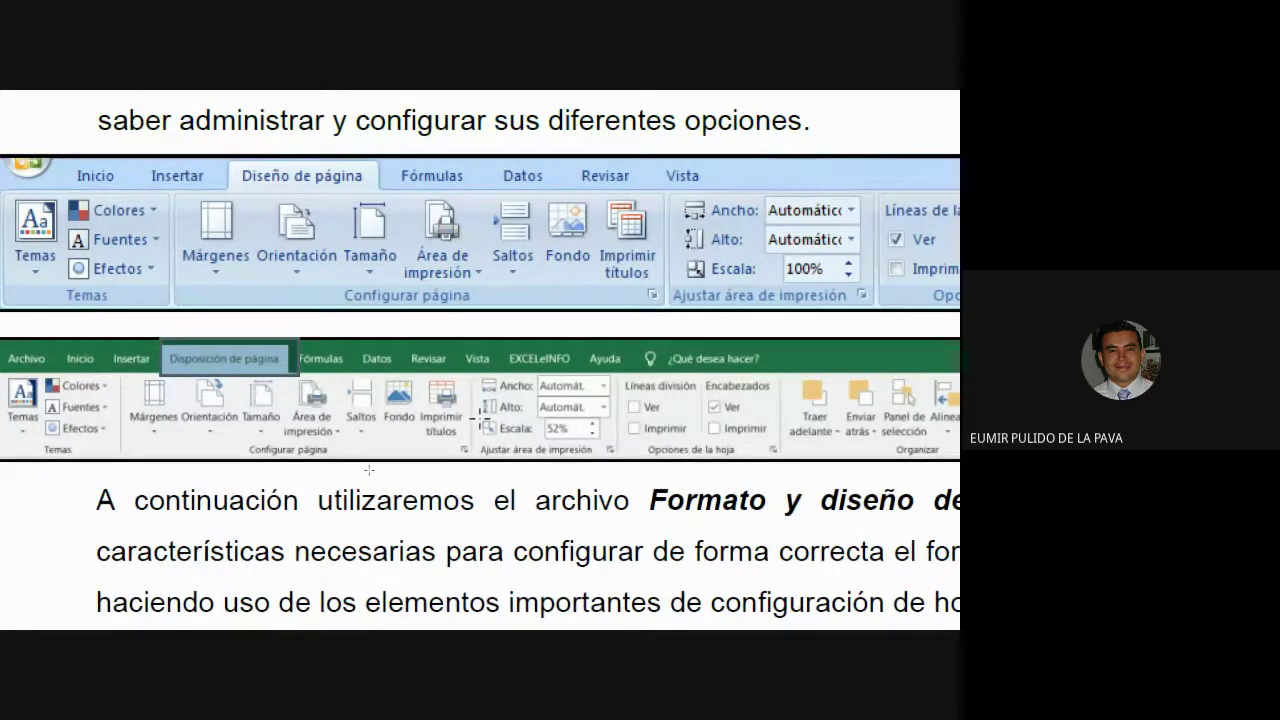
{"action": "scroll", "coordinate": [338, 293], "scroll_direction": "up", "scroll_amount": 1}
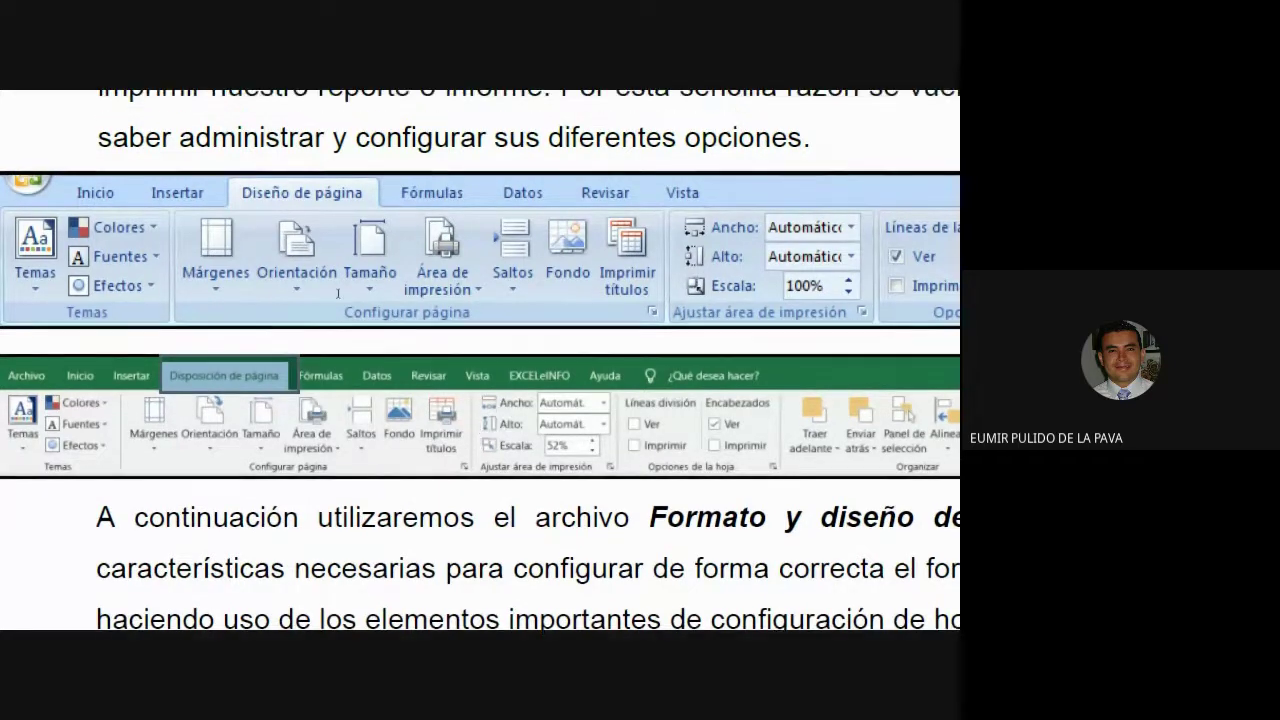
{"action": "scroll", "coordinate": [338, 293], "scroll_direction": "up", "scroll_amount": 3}
{"action": "scroll", "coordinate": [449, 446], "scroll_direction": "down", "scroll_amount": 5}
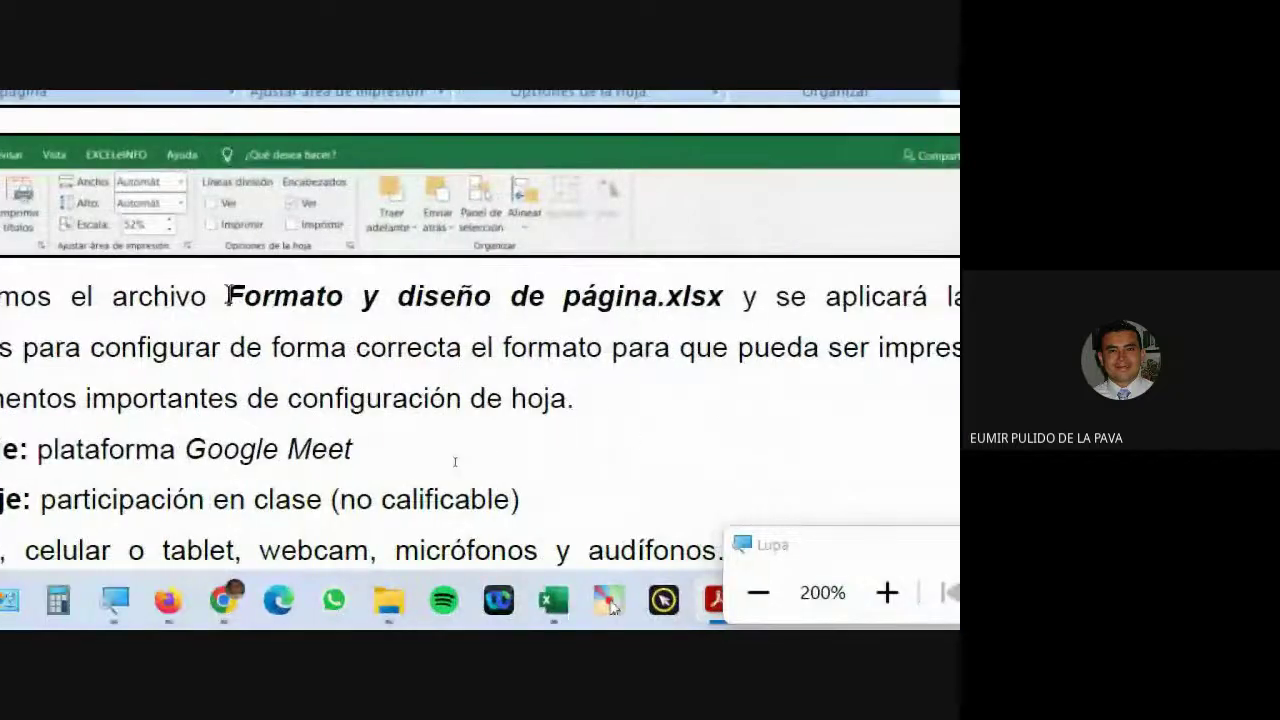
Select 'Formato y diseño de página.xlsx' and 'A continuación', then return to the Firefox course page
{"action": "left_click_drag", "start_coordinate": [228, 296], "coordinate": [722, 296]}
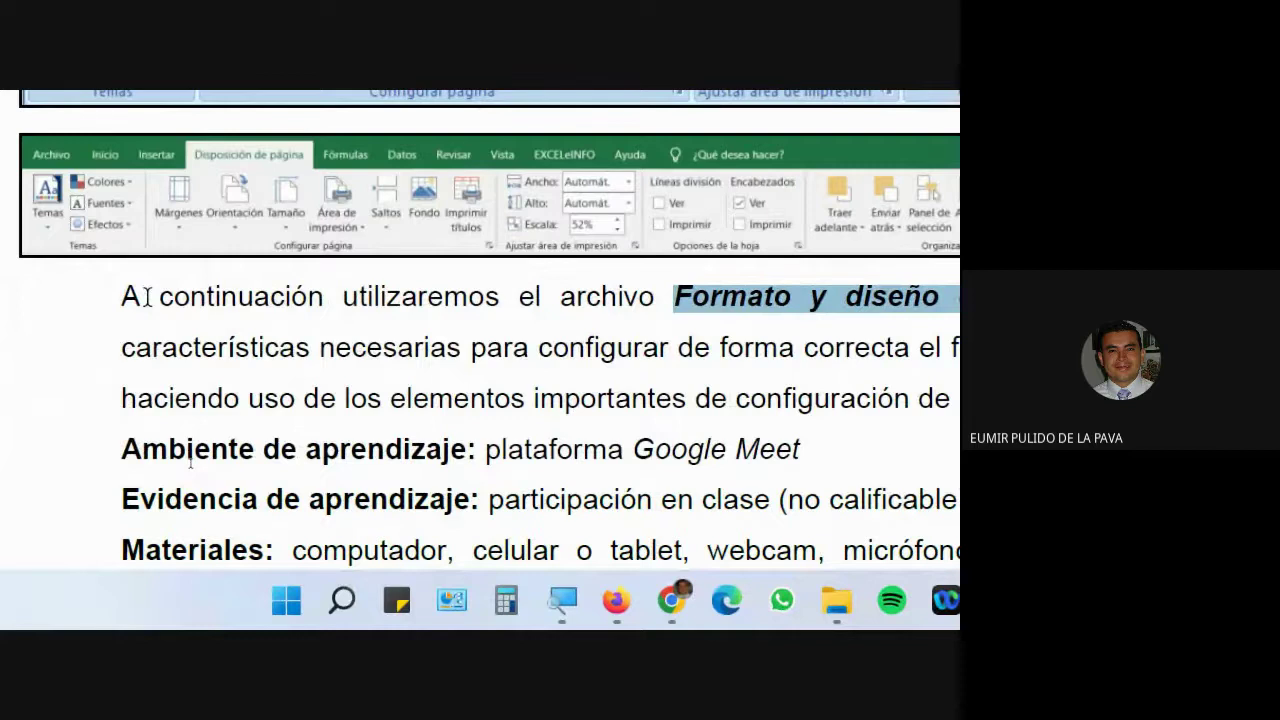
{"action": "scroll", "coordinate": [216, 335], "scroll_direction": "up", "scroll_amount": 2}
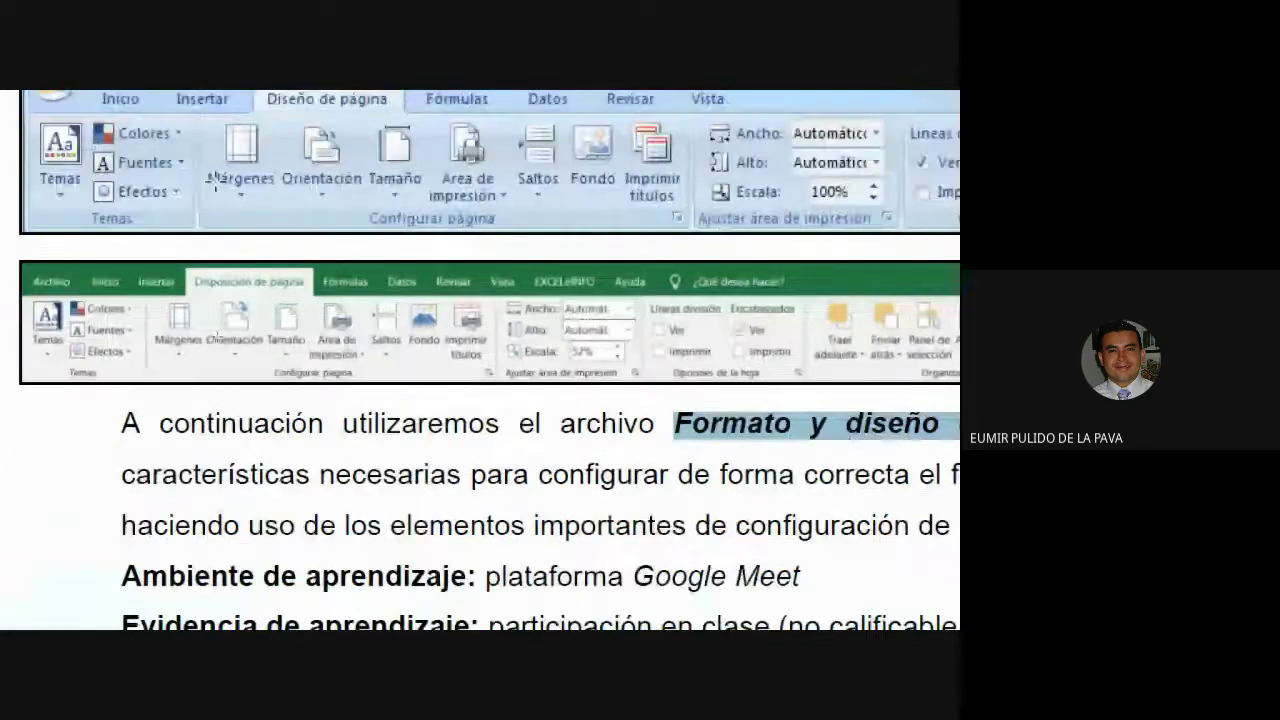
{"action": "scroll", "coordinate": [213, 178], "scroll_direction": "up", "scroll_amount": 5}
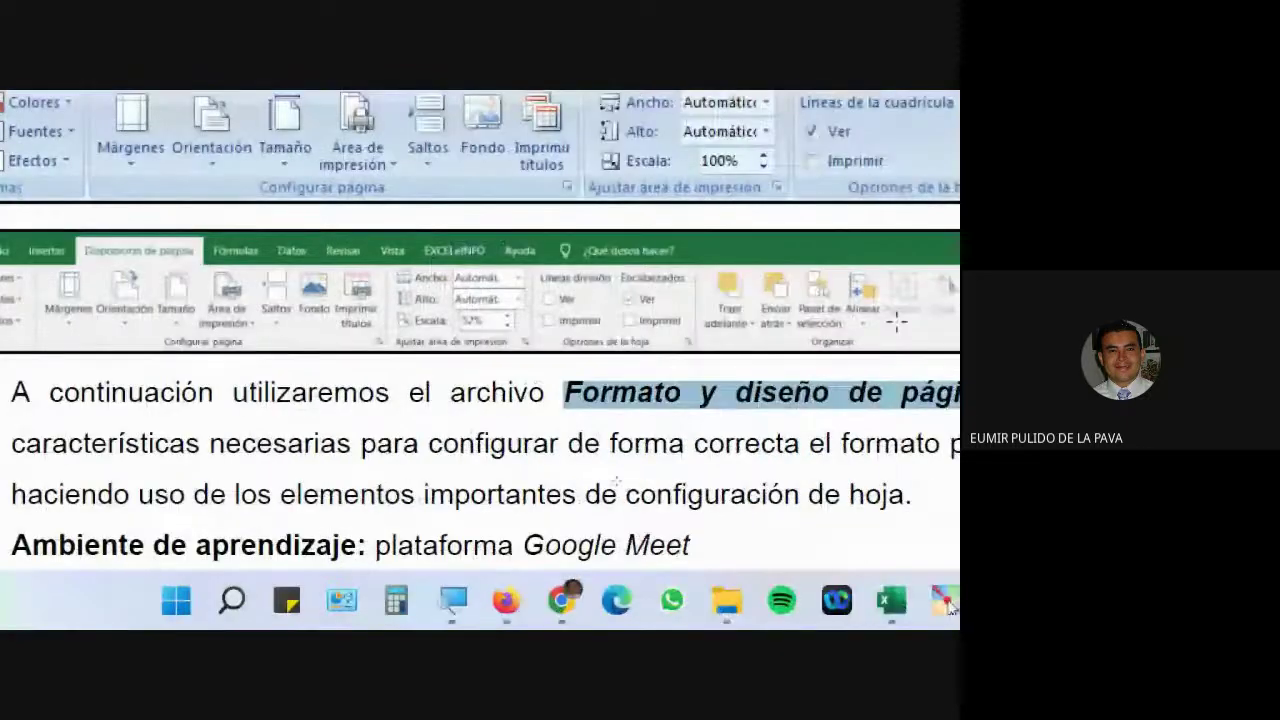
{"action": "left_click_drag", "start_coordinate": [14, 392], "coordinate": [173, 394]}
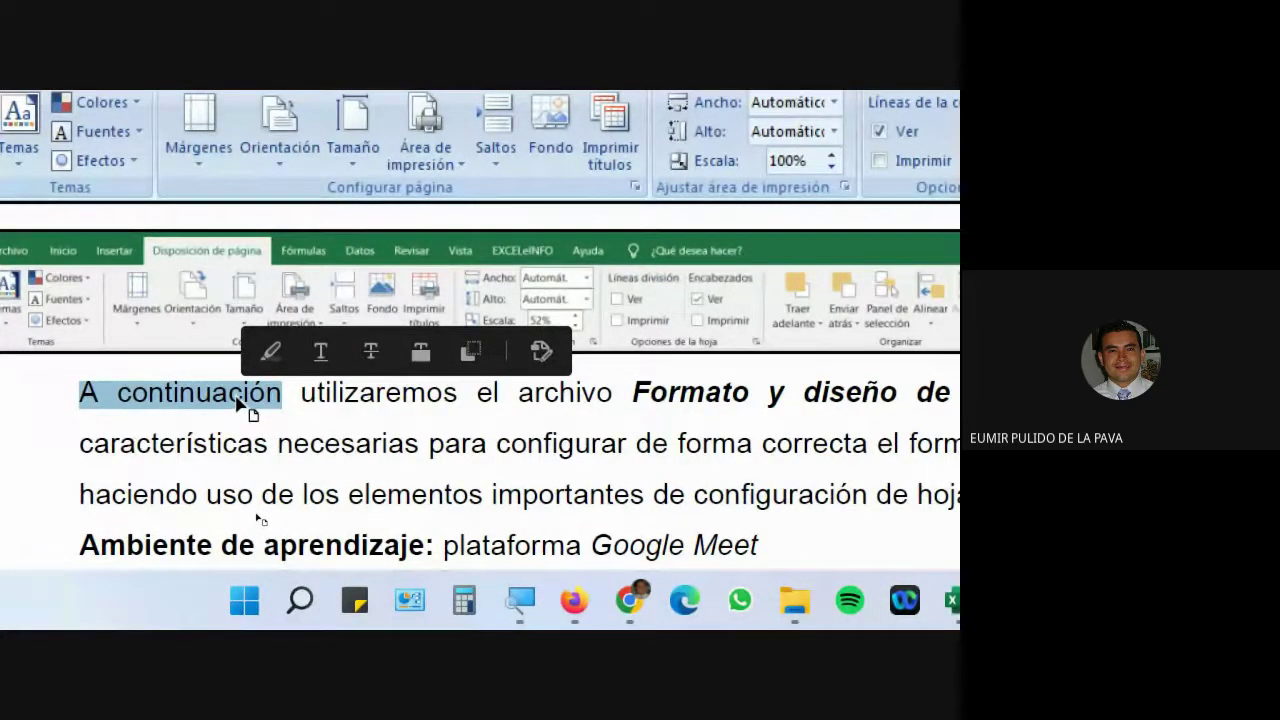
{"action": "left_click", "coordinate": [343, 392]}
{"action": "left_click_drag", "start_coordinate": [80, 392], "coordinate": [914, 392]}
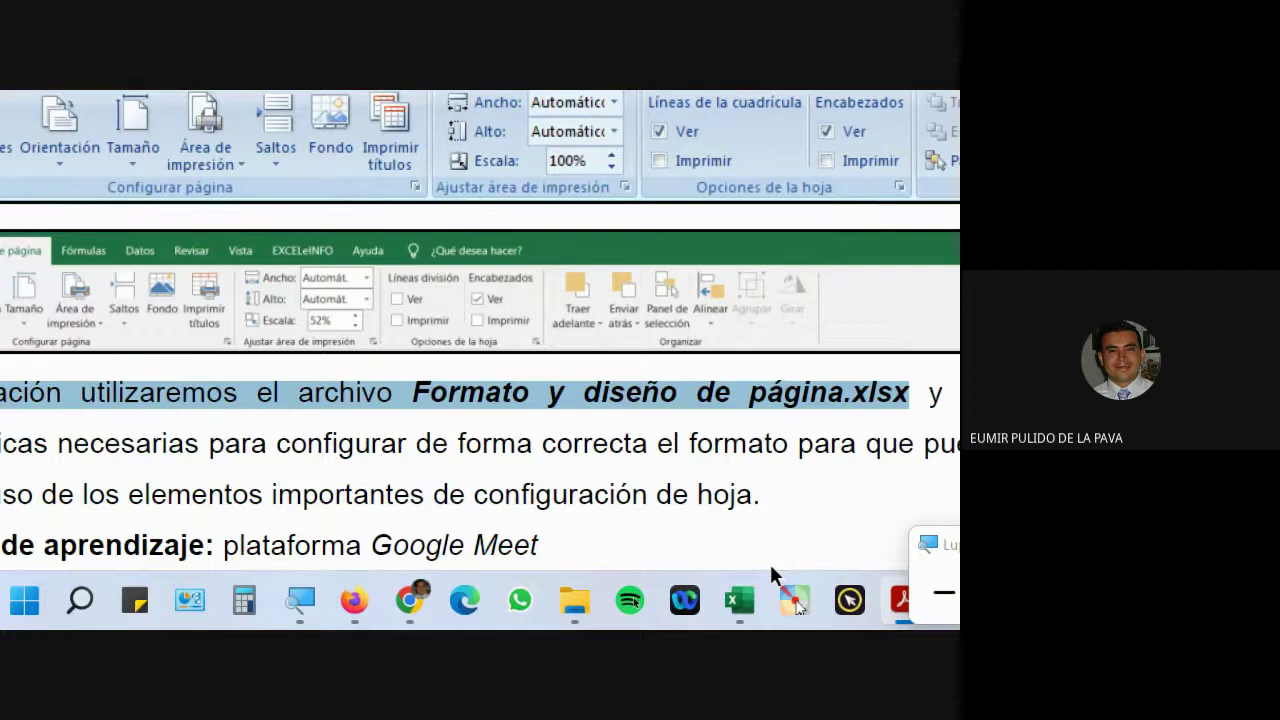
{"action": "left_click", "coordinate": [354, 600]}
{"action": "left_click", "coordinate": [120, 112]}
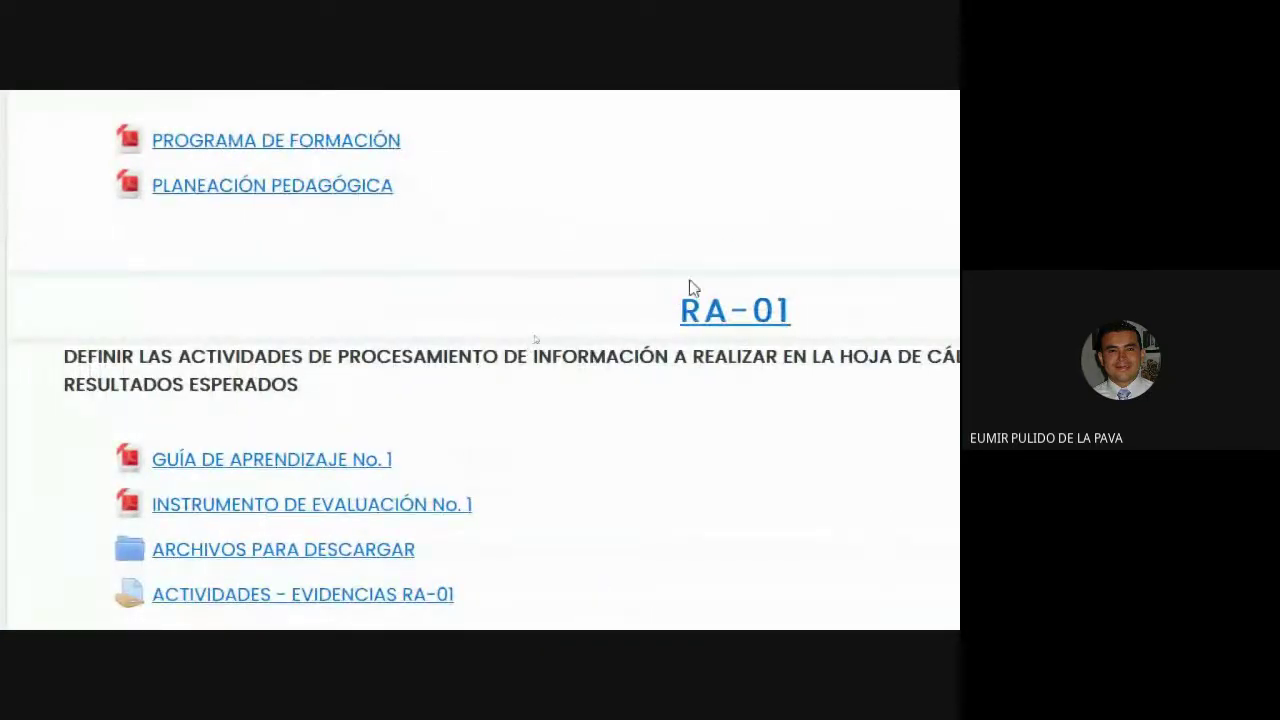
Open the ARCHIVOS PARA DESCARGAR folder and scroll through the course downloads page
{"action": "scroll", "coordinate": [420, 572], "scroll_direction": "down", "scroll_amount": 1}
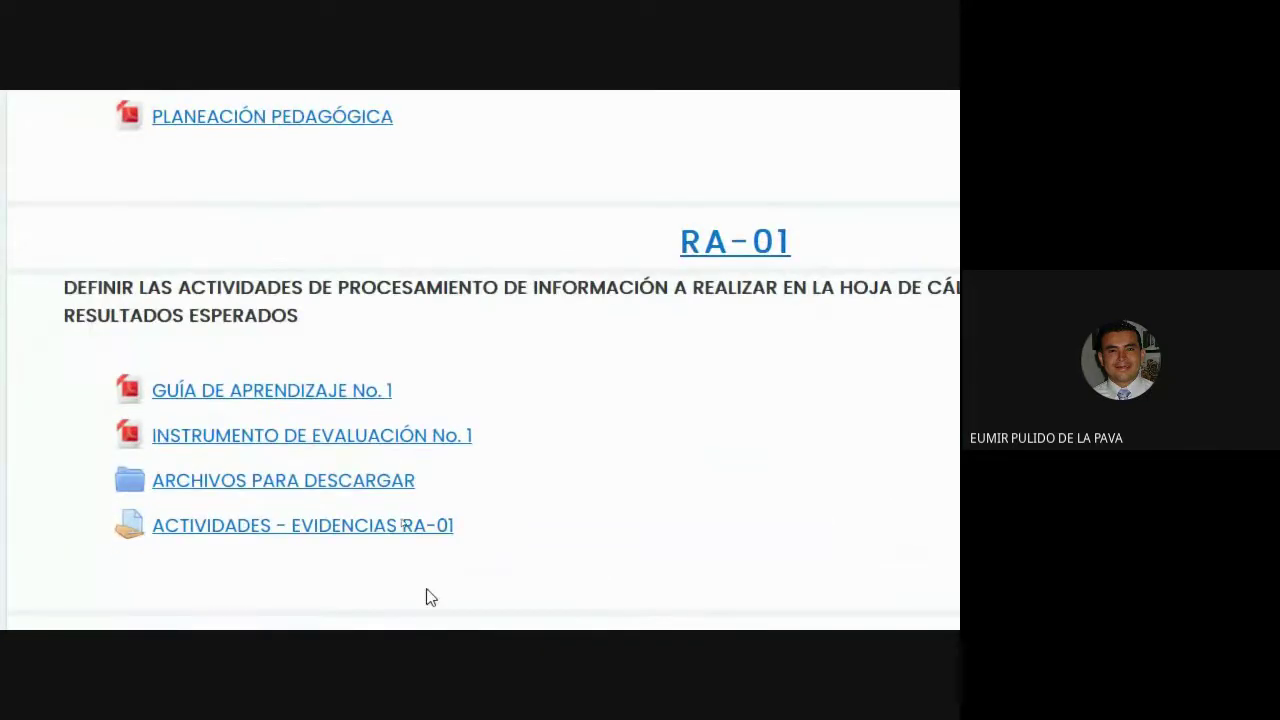
{"action": "left_click", "coordinate": [270, 485]}
{"action": "left_click", "coordinate": [779, 600]}
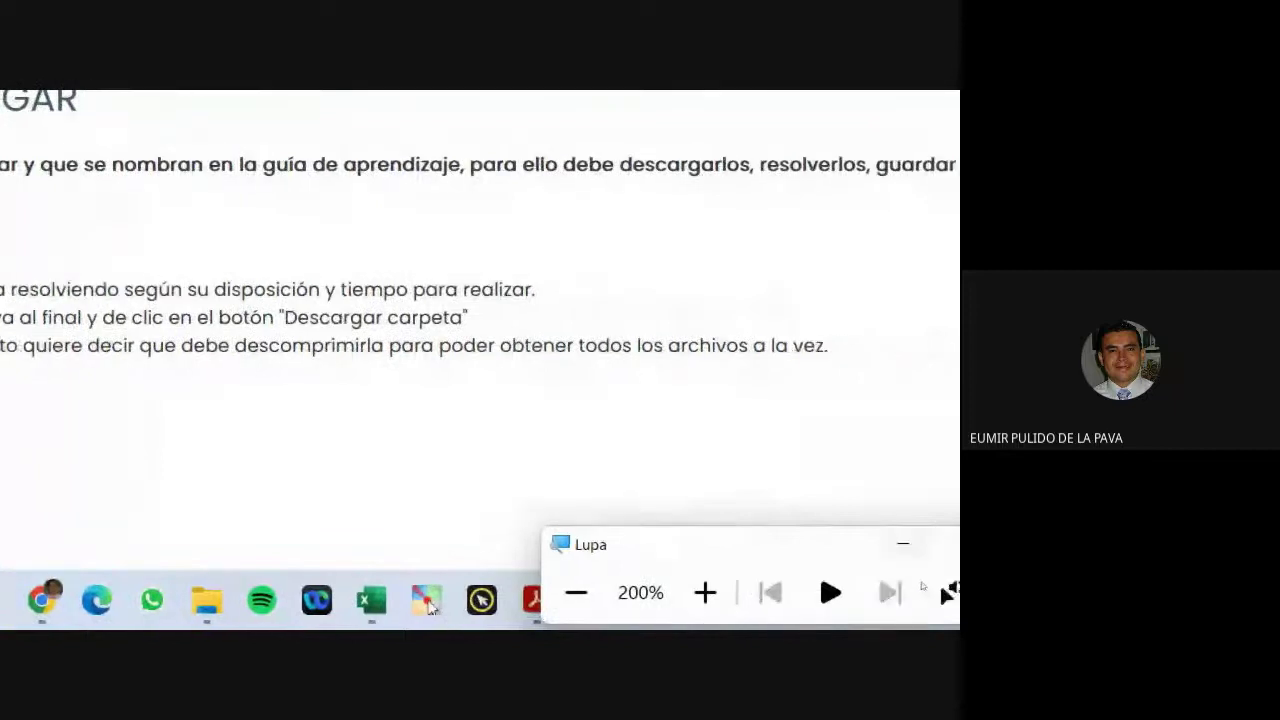
{"action": "left_click", "coordinate": [884, 552]}
{"action": "left_click", "coordinate": [510, 600]}
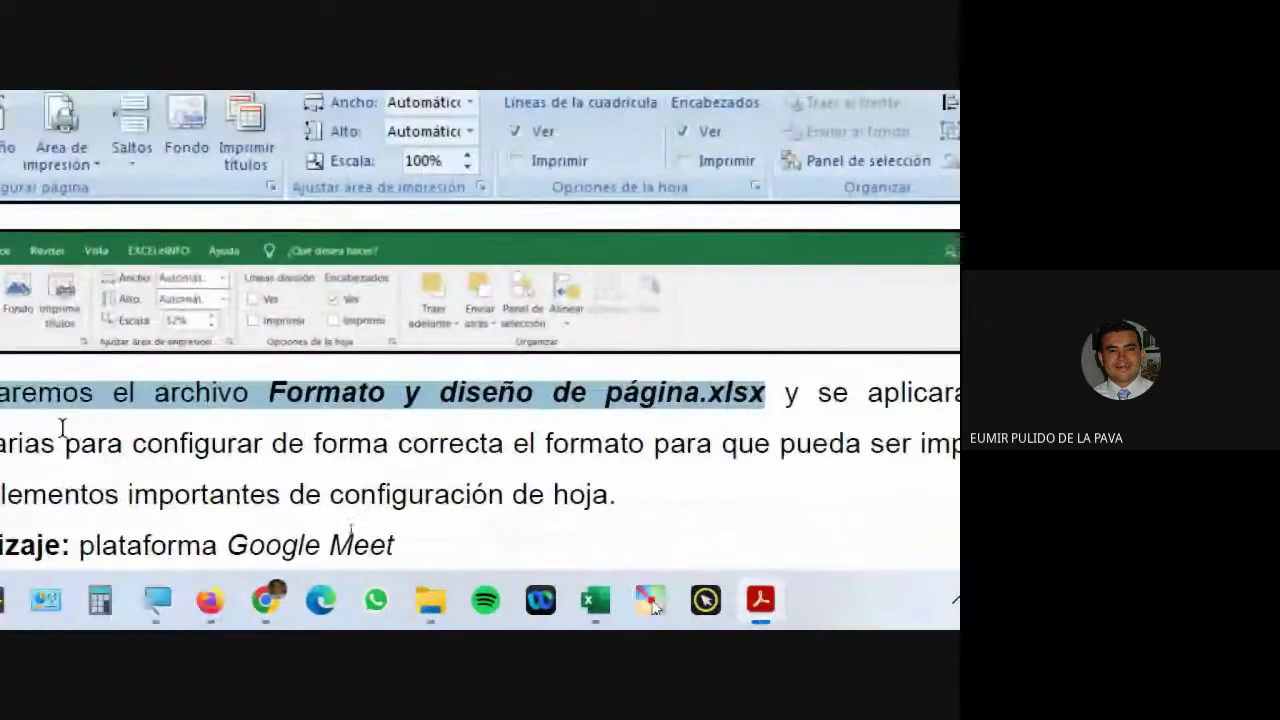
{"action": "left_click", "coordinate": [213, 600]}
{"action": "scroll", "coordinate": [740, 450], "scroll_direction": "down", "scroll_amount": 3}
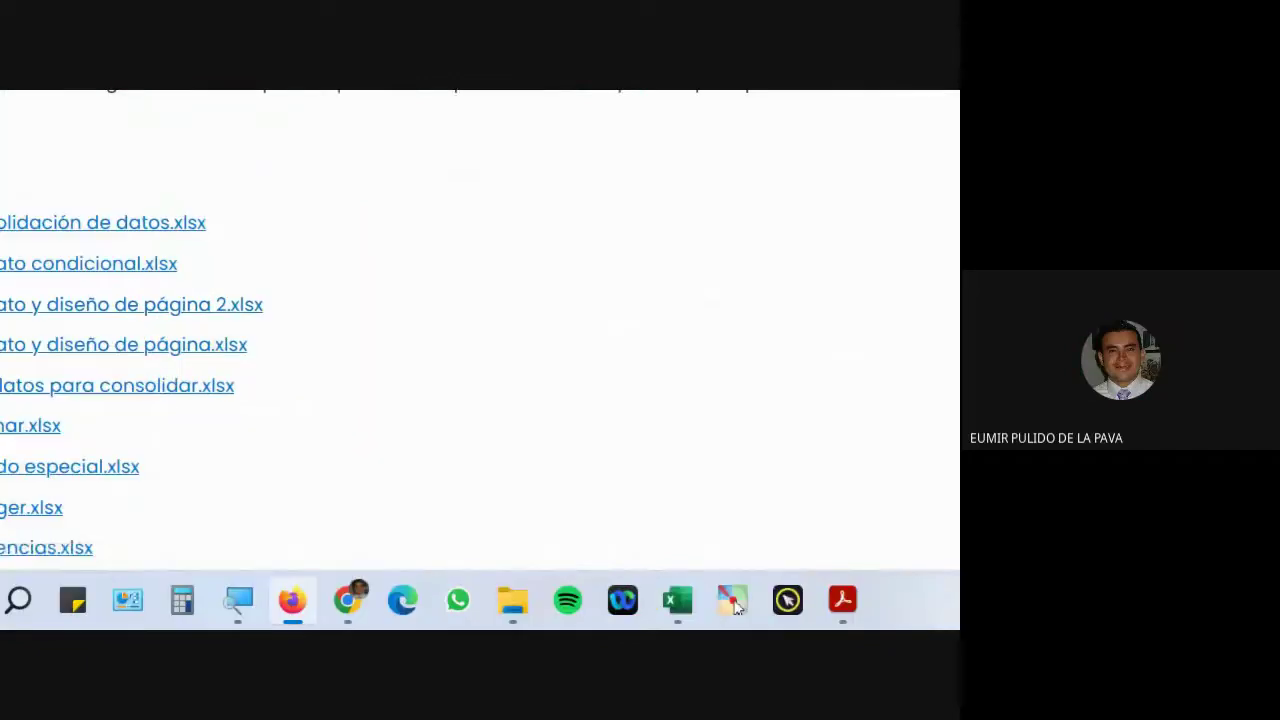
Reduce screen magnification from 200% to 100% and bring the Google Meet call window forward
{"action": "left_click", "coordinate": [230, 600]}
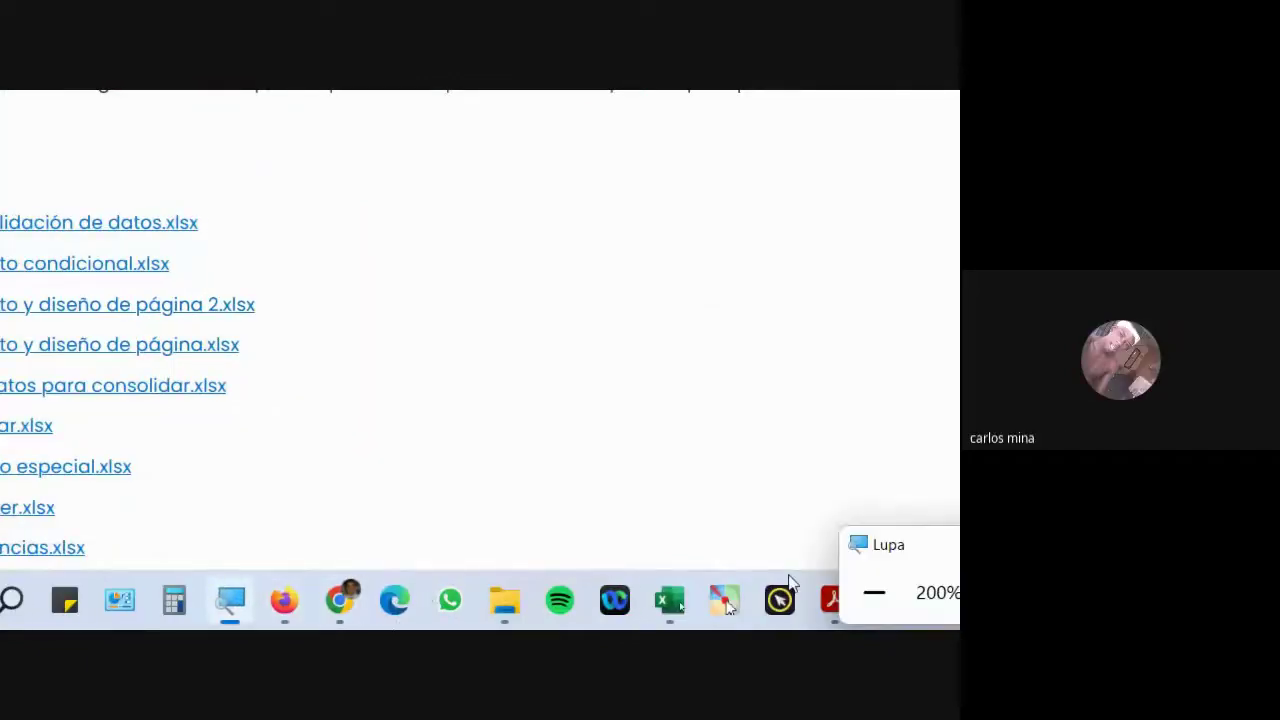
{"action": "left_click", "coordinate": [874, 594]}
{"action": "left_click", "coordinate": [453, 614]}
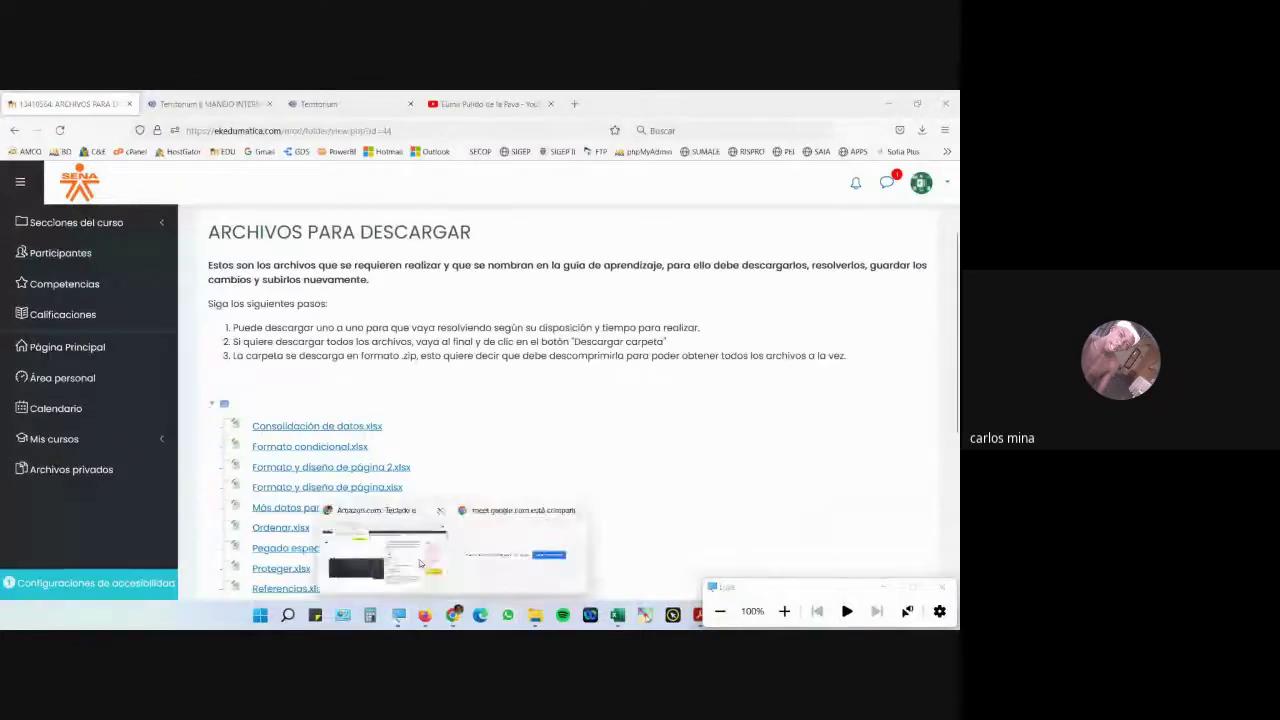
{"action": "left_click", "coordinate": [640, 572]}
{"action": "left_click", "coordinate": [55, 100]}
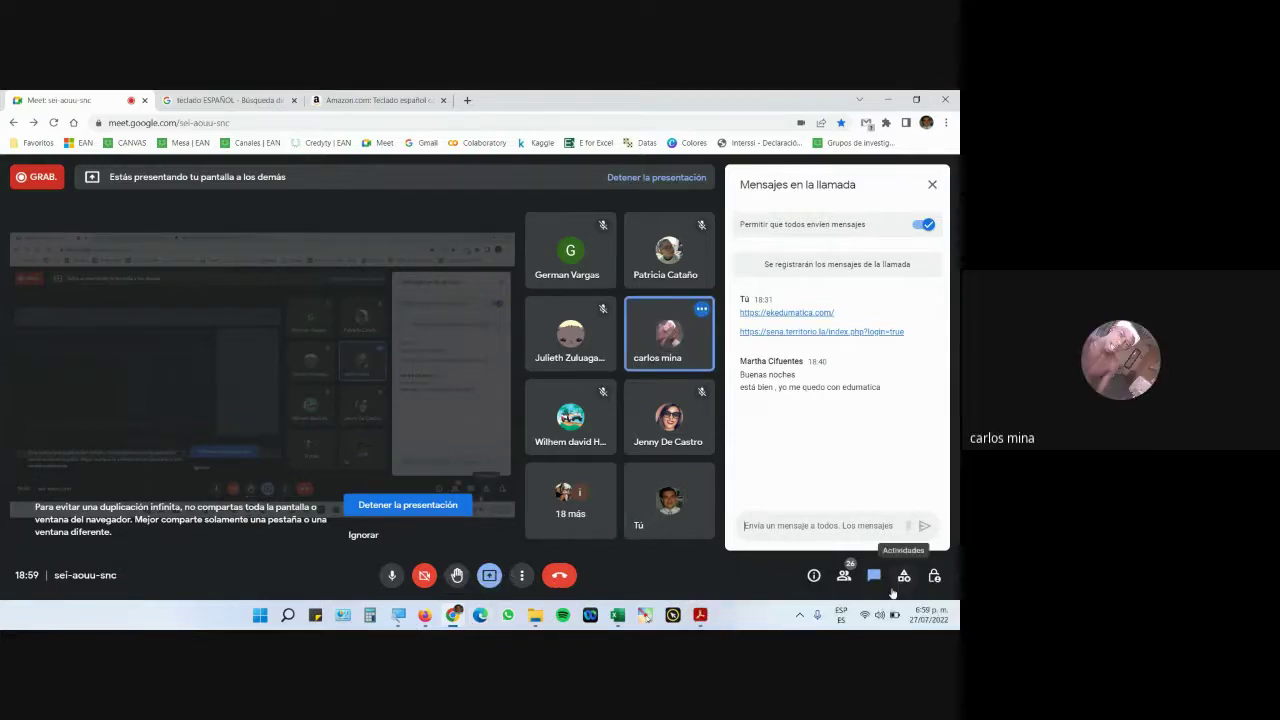
Bring Edumatica's 'Archivos para descargar' course files page back in Firefox
{"action": "left_click", "coordinate": [425, 615]}
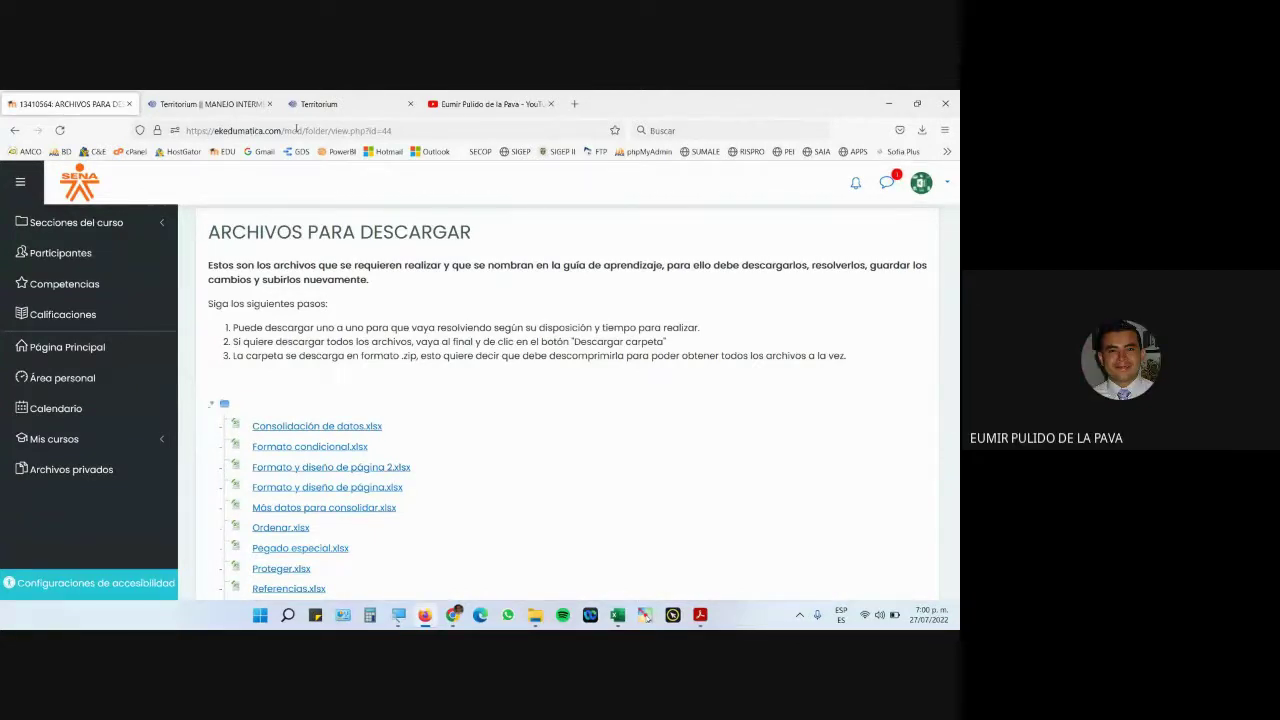
Log out of the Edumatica student account and enter a different username over the saved one
{"action": "left_click", "coordinate": [949, 182]}
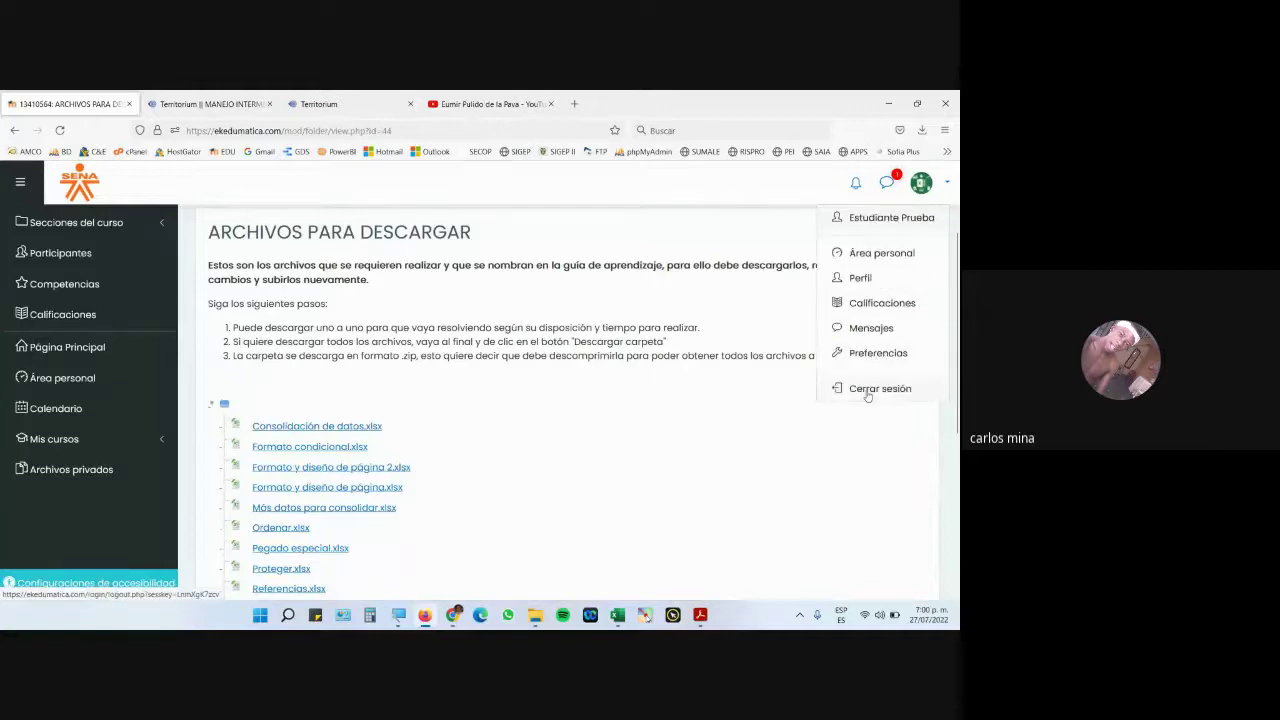
{"action": "left_click", "coordinate": [866, 390]}
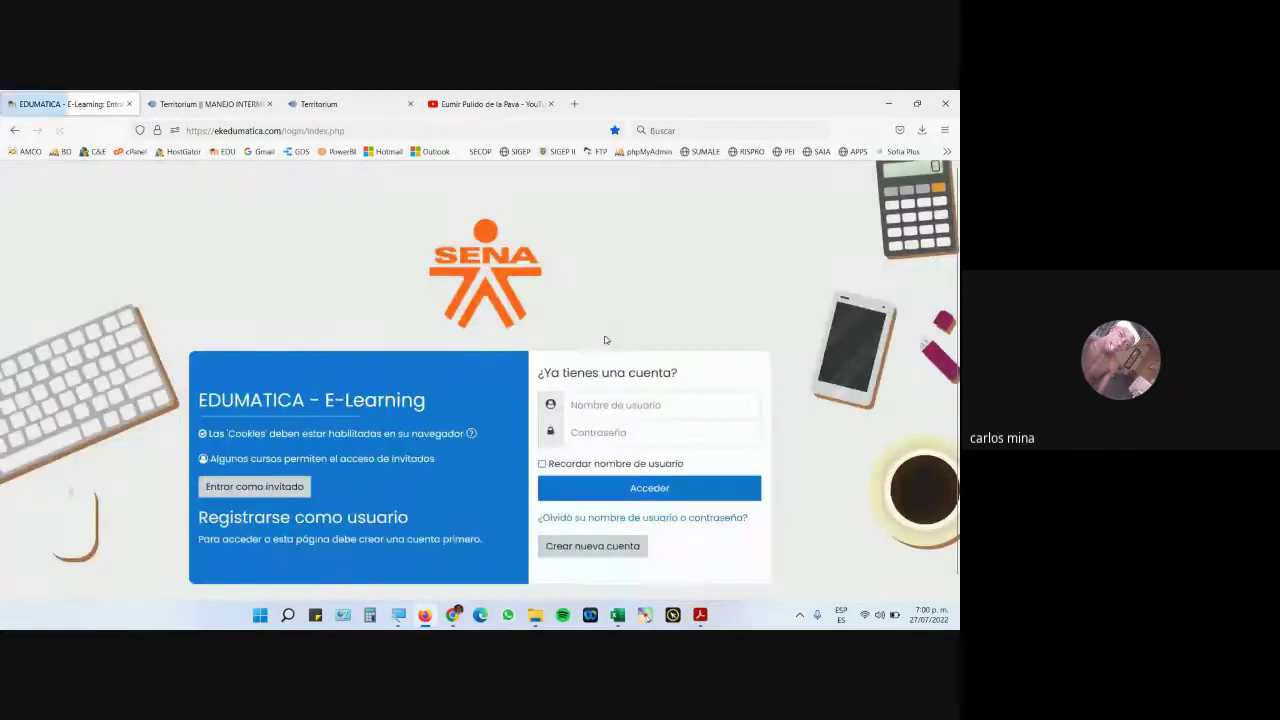
{"action": "left_click", "coordinate": [640, 407]}
{"action": "left_click", "coordinate": [580, 432]}
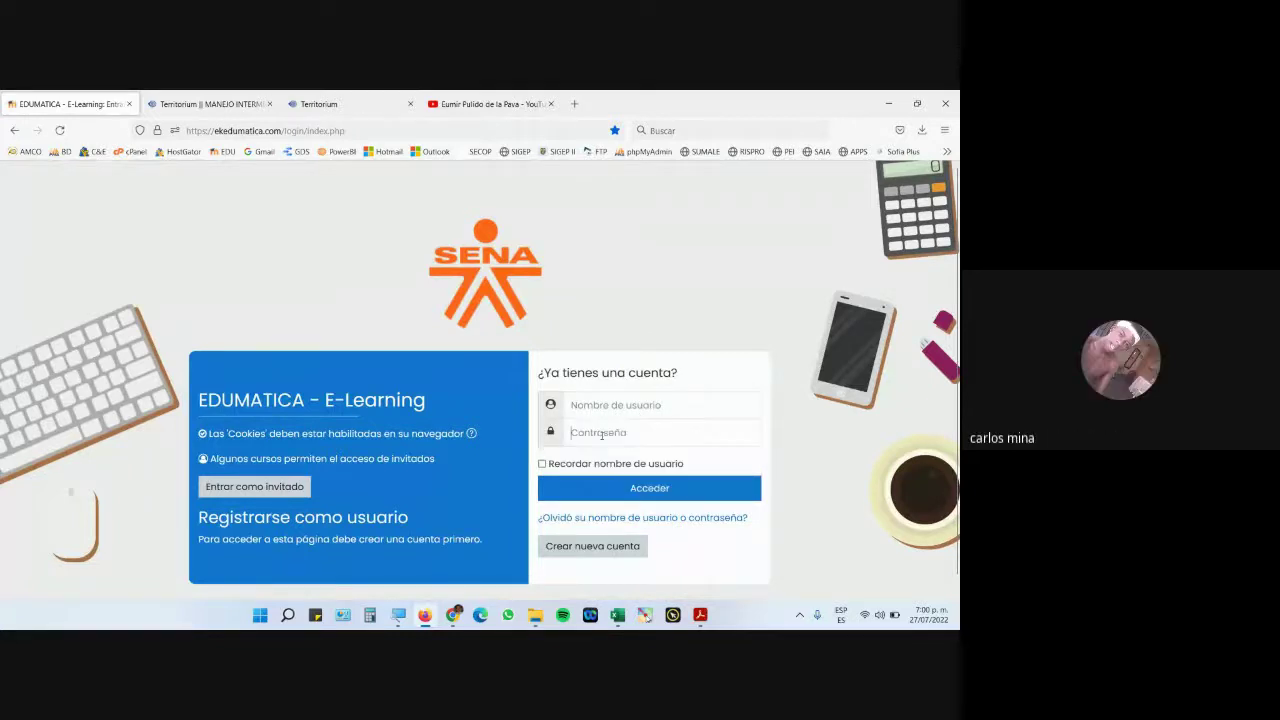
{"action": "left_click", "coordinate": [587, 480]}
{"action": "left_click", "coordinate": [587, 487]}
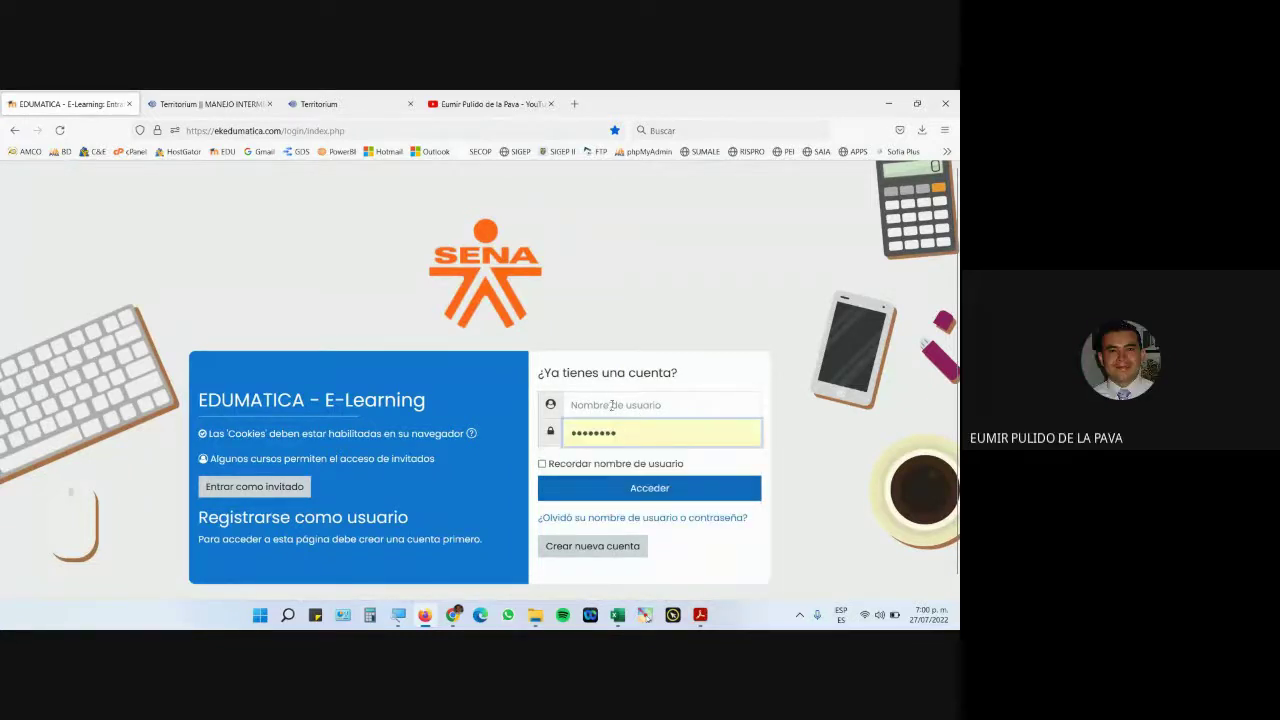
{"action": "key", "text": "Return"}
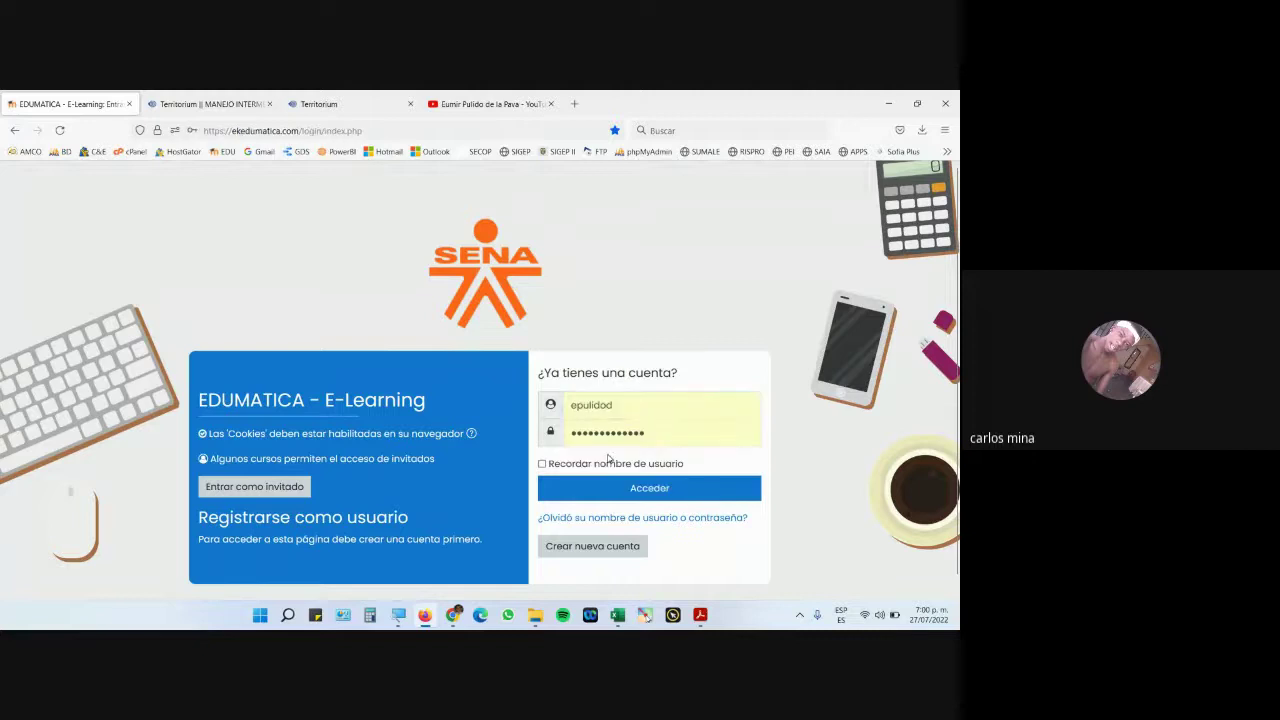
{"action": "left_click_drag", "start_coordinate": [624, 407], "coordinate": [564, 415]}
{"action": "type", "text": "eumir"}
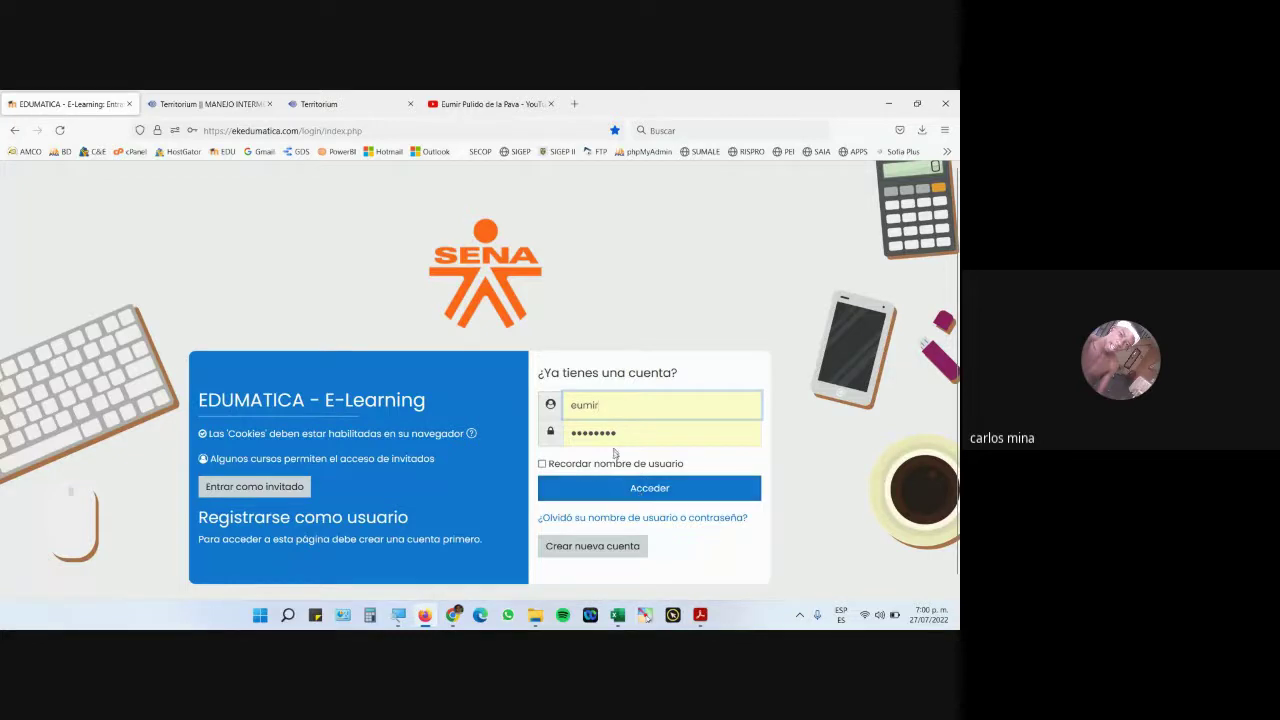
Copy the ekedumatica.com domain from the address bar and switch to the Google Meet chat
{"action": "left_click", "coordinate": [259, 131]}
{"action": "double_click", "coordinate": [245, 131]}
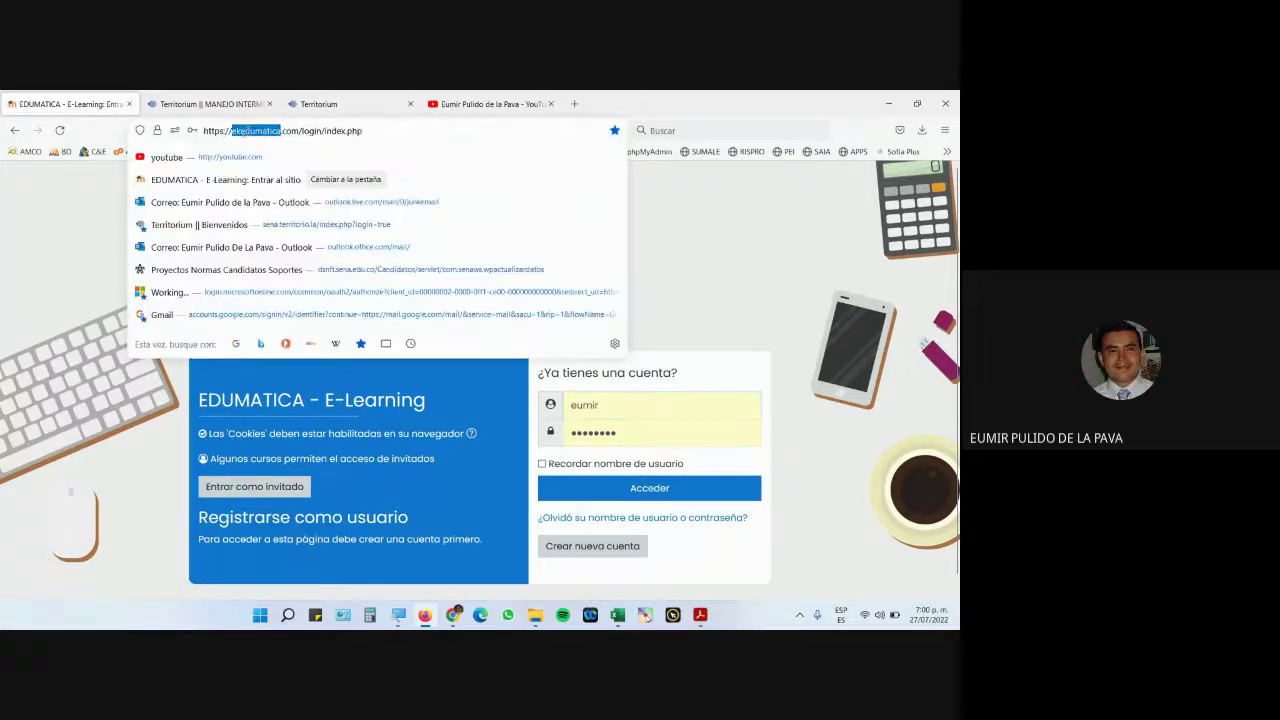
{"action": "left_click", "coordinate": [234, 131]}
{"action": "left_click_drag", "start_coordinate": [234, 131], "coordinate": [298, 131]}
{"action": "key", "text": "ctrl+c"}
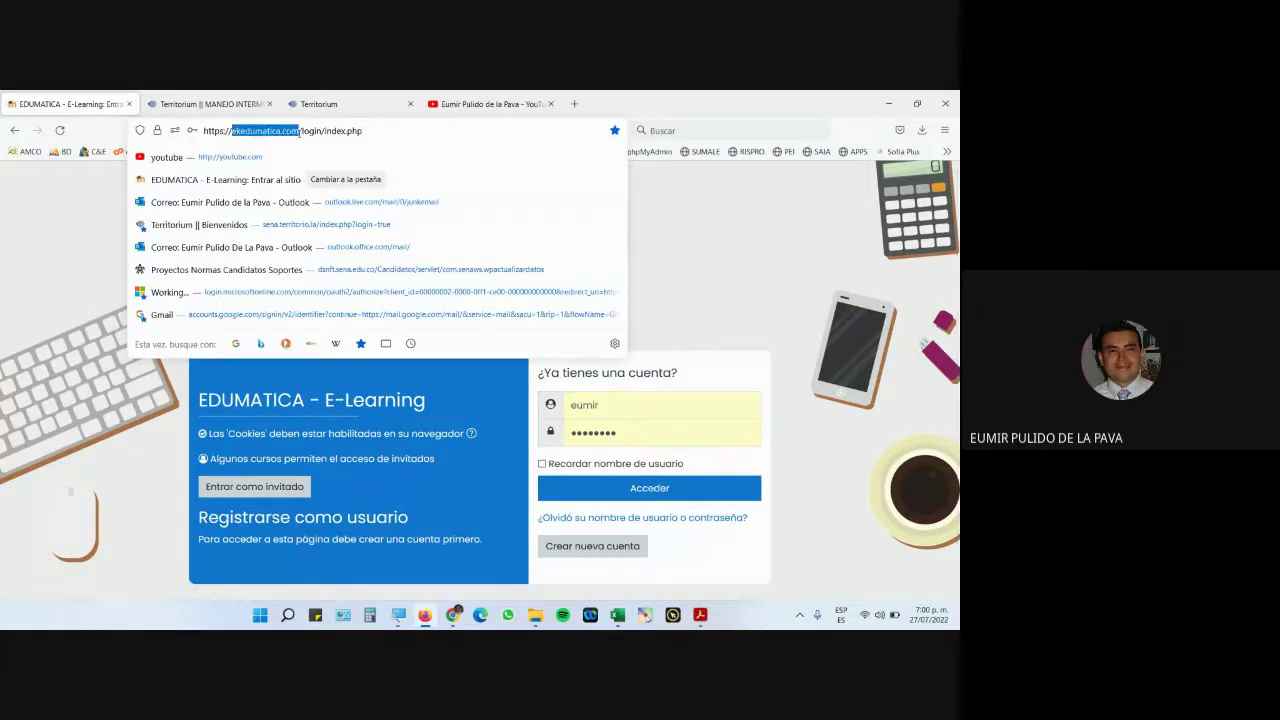
{"action": "left_click", "coordinate": [455, 617]}
{"action": "left_click", "coordinate": [814, 527]}
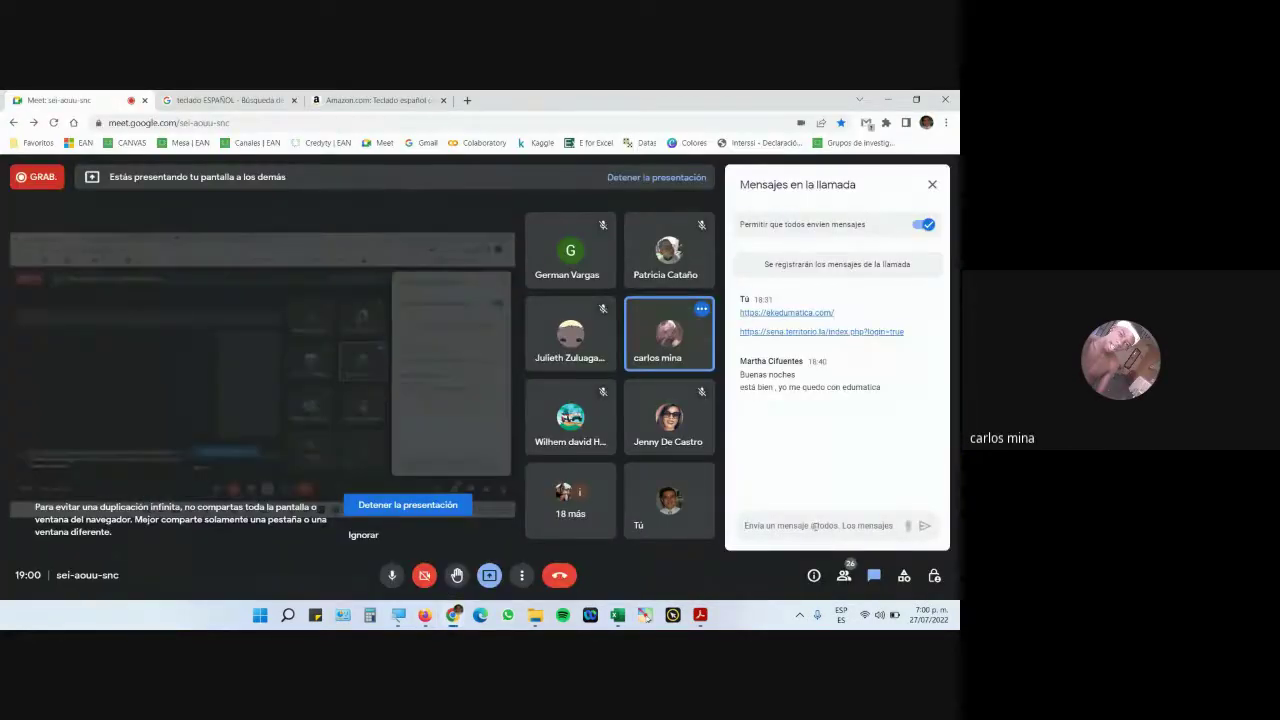
Post ekedumatica.com in the Meet chat, admit the waiting participant, and return to the Territorium tab
{"action": "key", "text": "ctrl+v"}
{"action": "key", "text": "Return"}
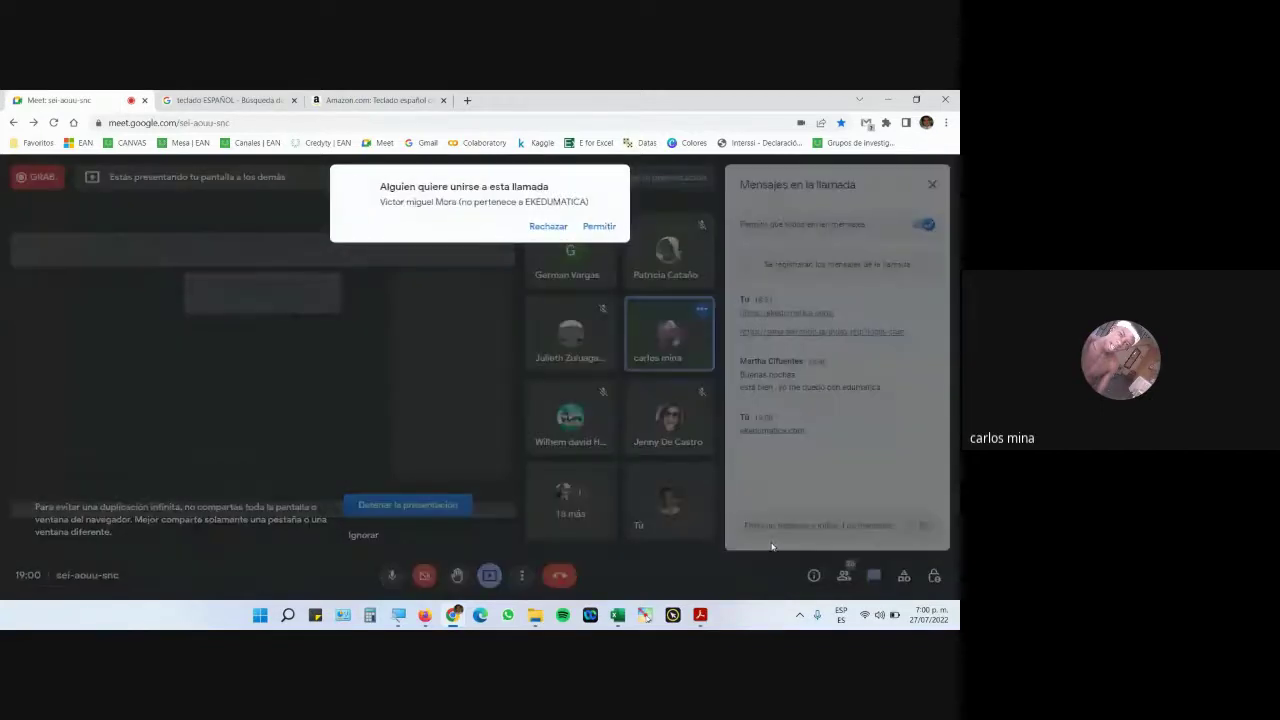
{"action": "left_click", "coordinate": [596, 228]}
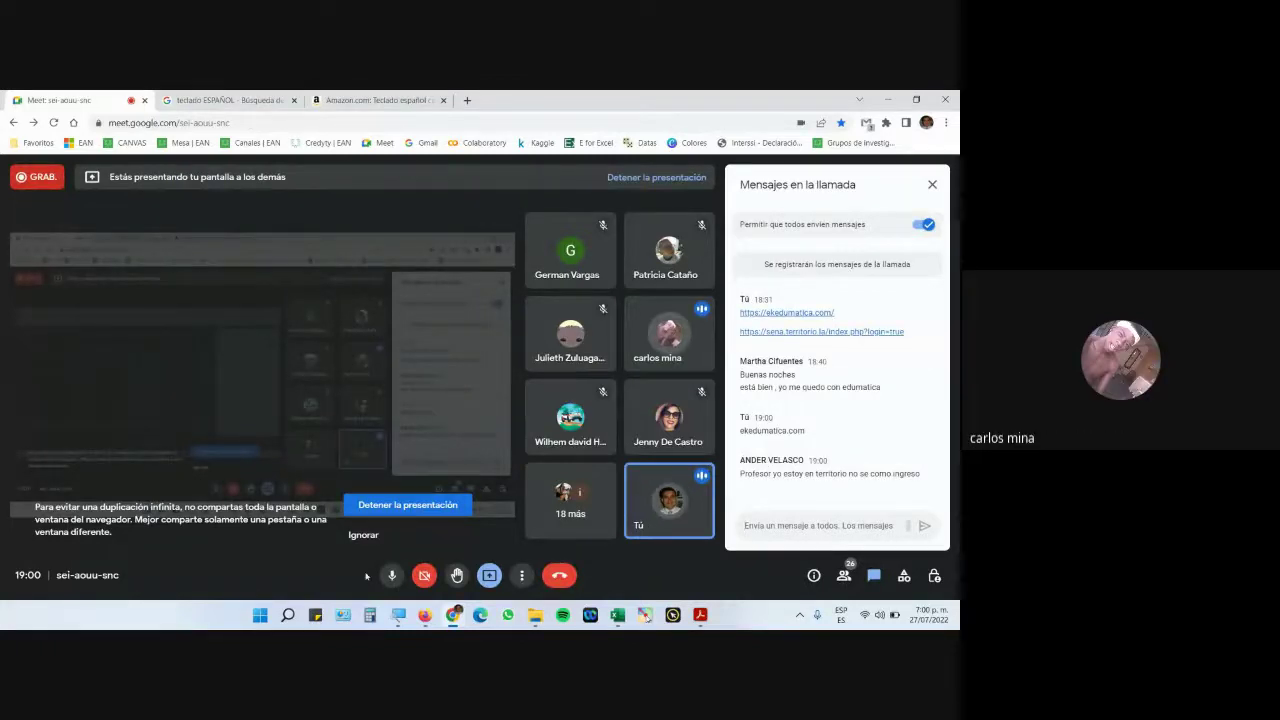
{"action": "left_click", "coordinate": [425, 615]}
{"action": "left_click", "coordinate": [320, 104]}
{"action": "left_click", "coordinate": [210, 104]}
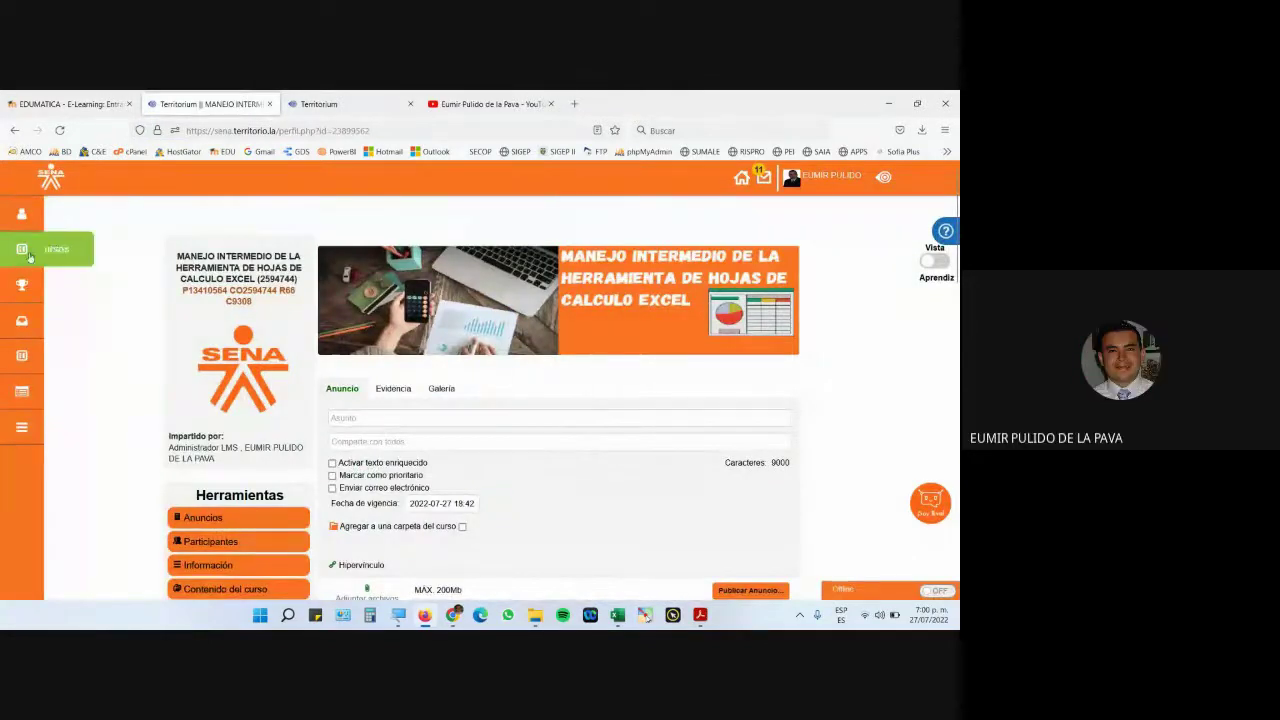
From Mis Cursos, open the MANEJO INTERMEDIO Excel course (2594744) and its course content
{"action": "left_click", "coordinate": [88, 254]}
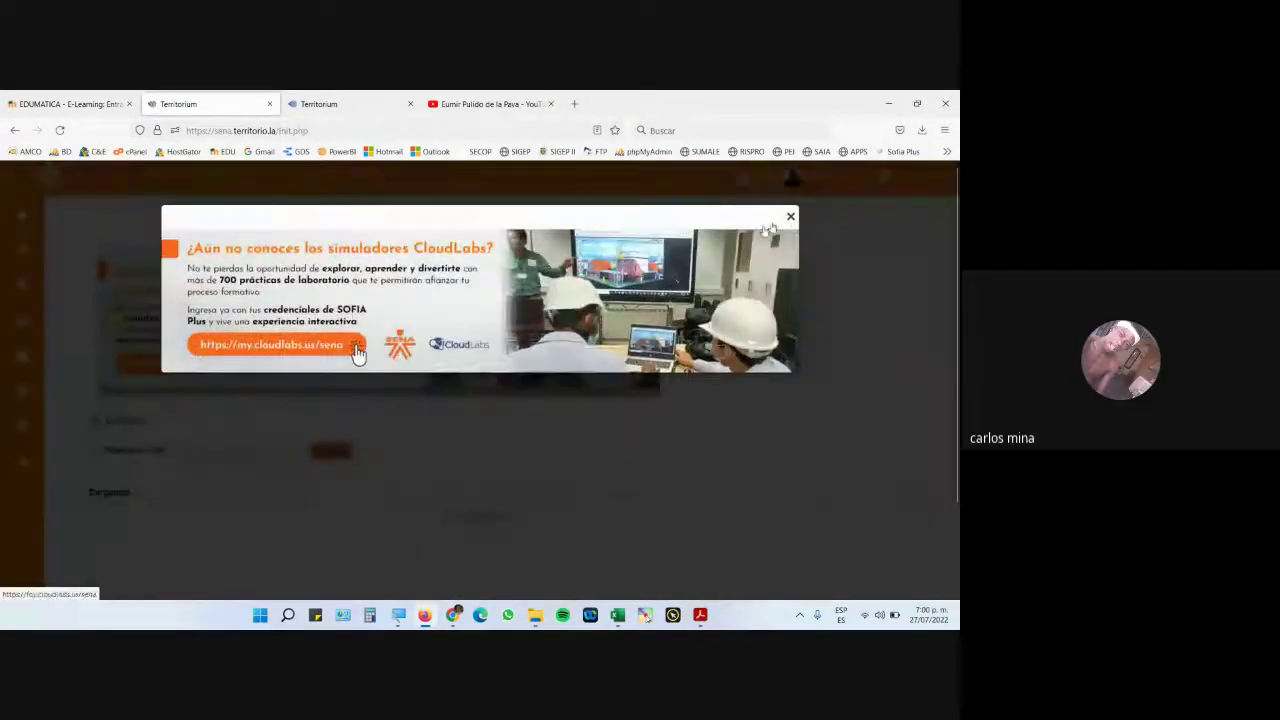
{"action": "left_click", "coordinate": [790, 216]}
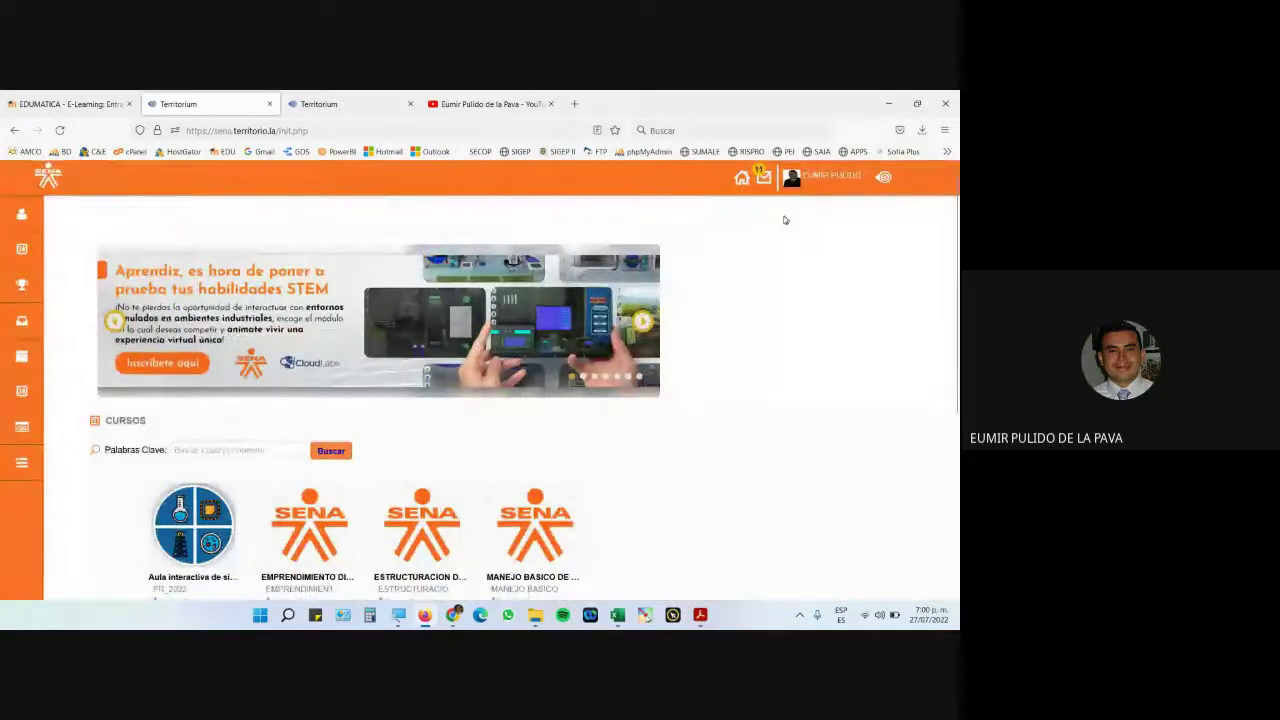
{"action": "scroll", "coordinate": [698, 335], "scroll_direction": "down", "scroll_amount": 5}
{"action": "scroll", "coordinate": [698, 335], "scroll_direction": "down", "scroll_amount": 1}
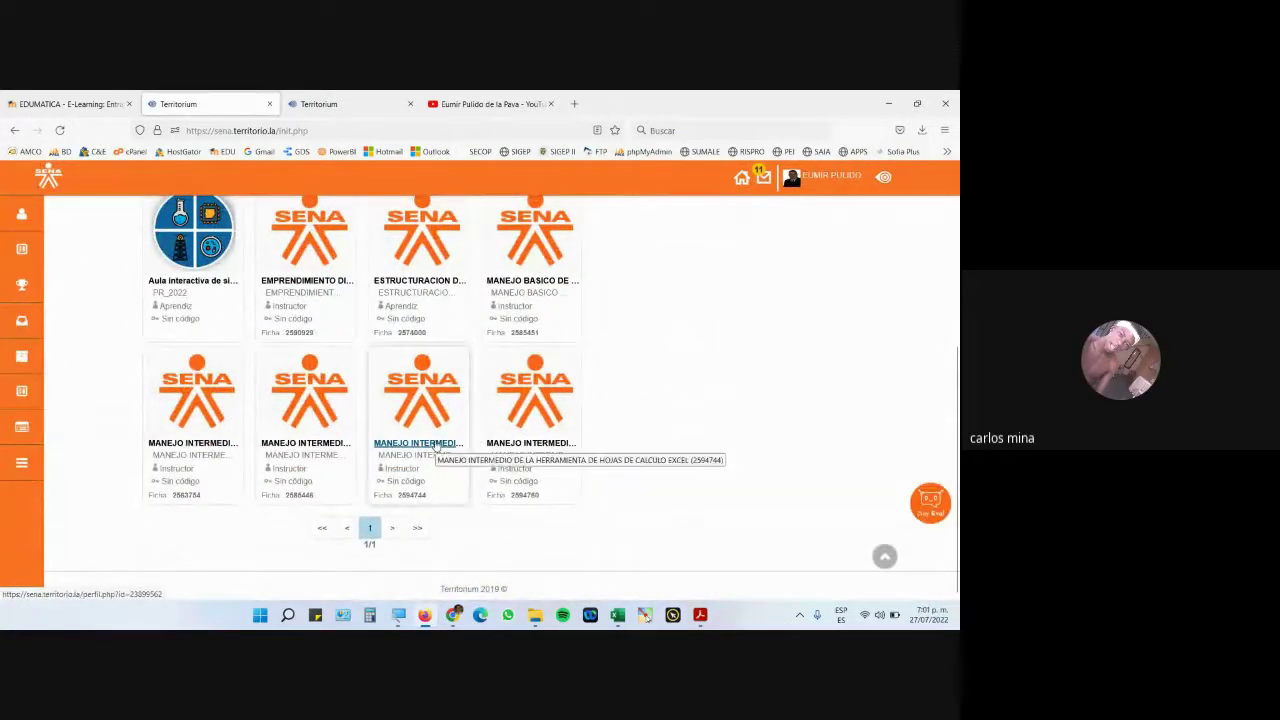
{"action": "left_click", "coordinate": [437, 448]}
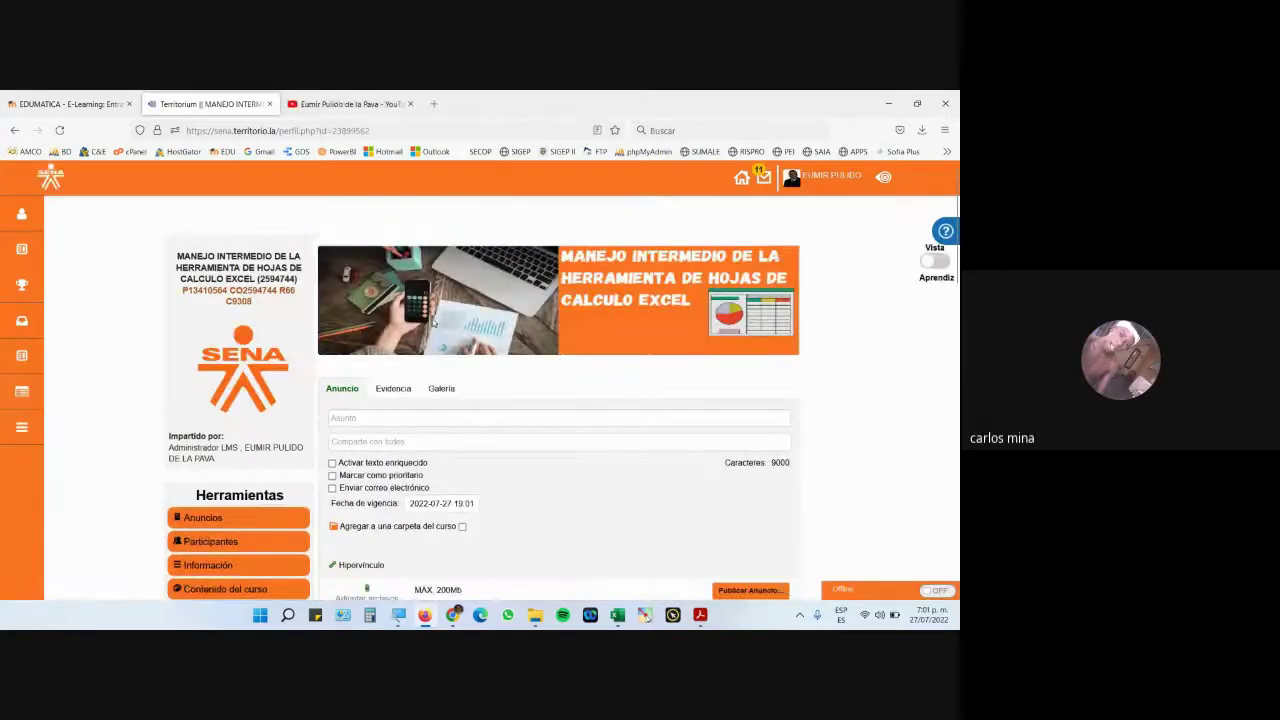
{"action": "scroll", "coordinate": [433, 322], "scroll_direction": "down", "scroll_amount": 2}
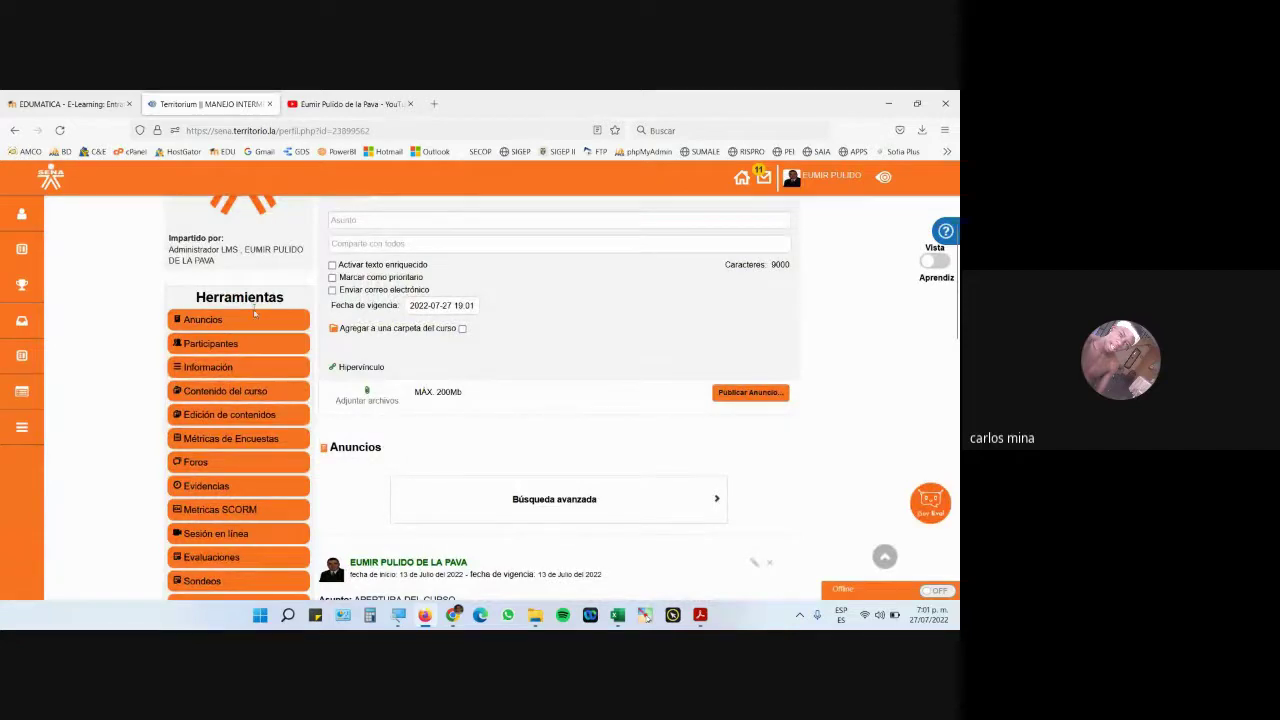
{"action": "left_click", "coordinate": [238, 395]}
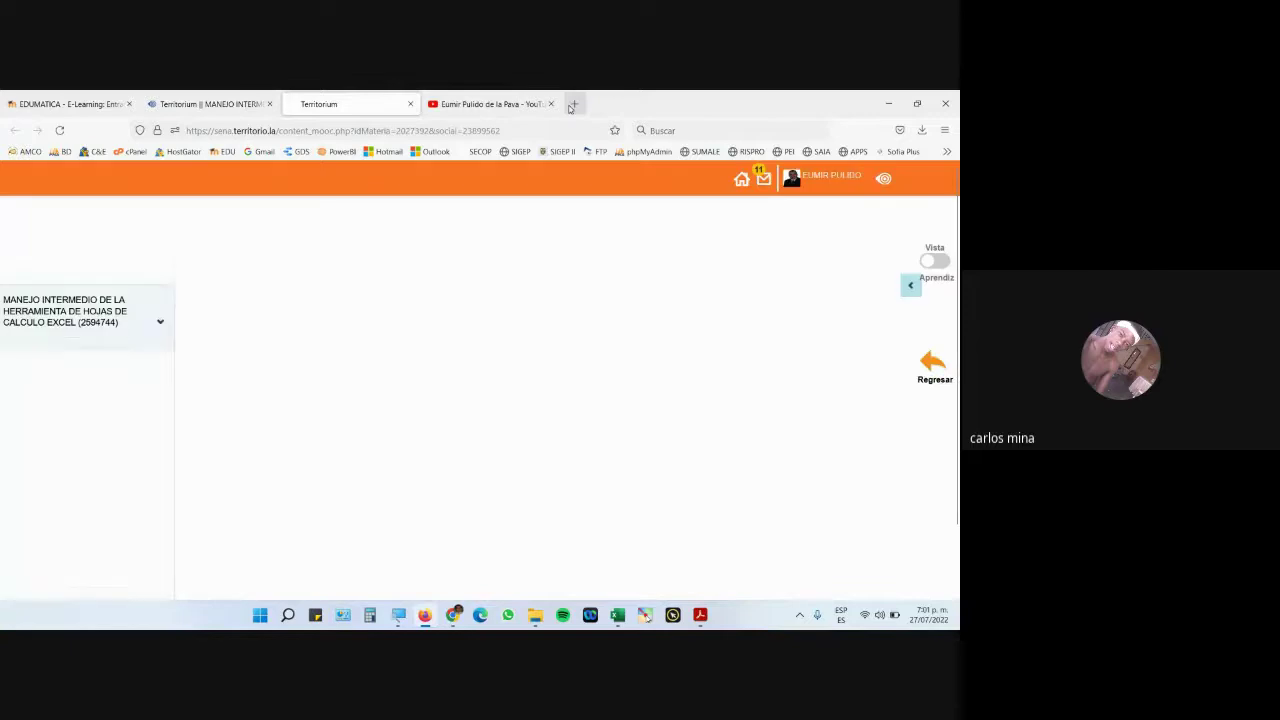
Close the YouTube tab and expand PROYECTO > GUÍAS DE APRENDIZAJE > GUIA 1 in the course tree
{"action": "left_click", "coordinate": [550, 104]}
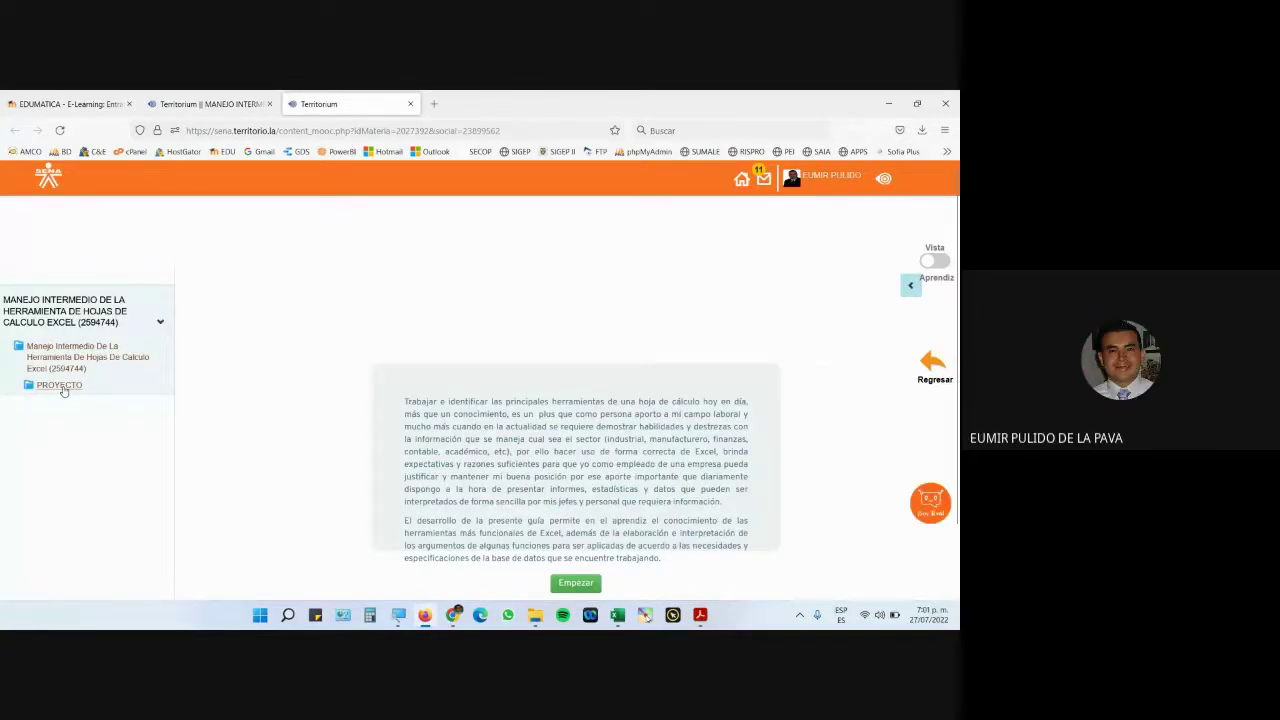
{"action": "left_click", "coordinate": [61, 387]}
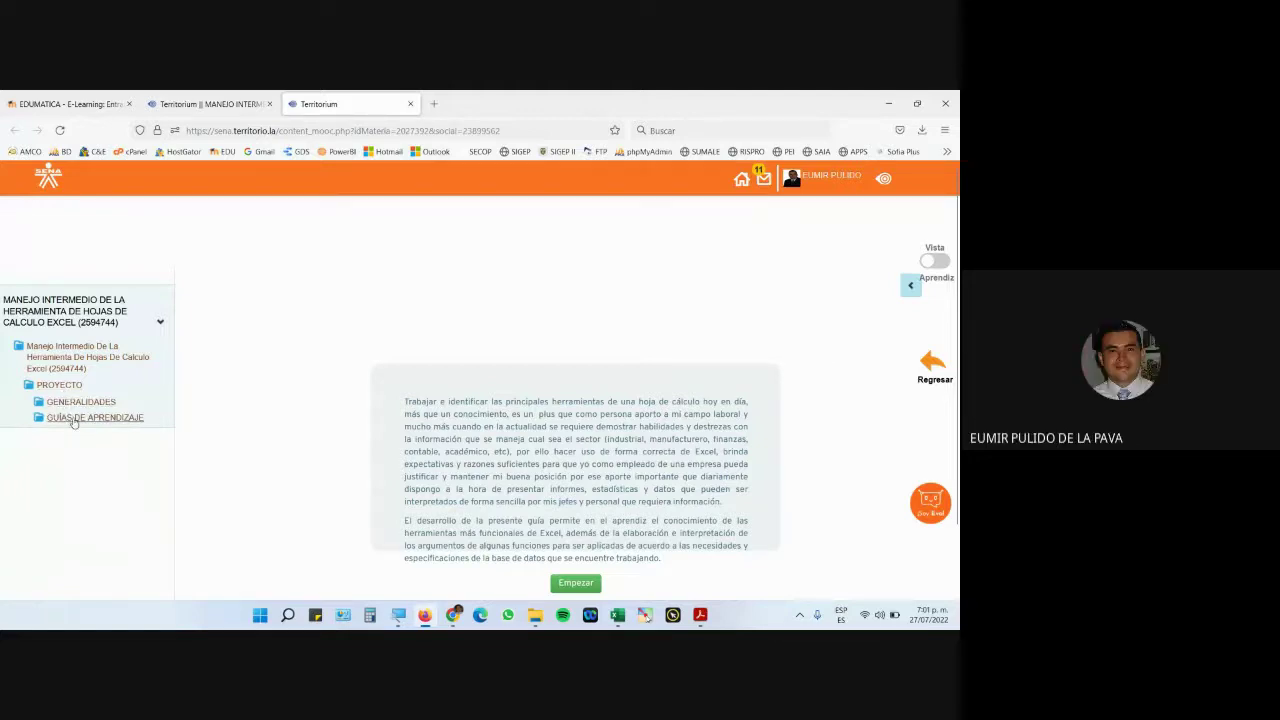
{"action": "left_click", "coordinate": [73, 421]}
{"action": "left_click", "coordinate": [70, 436]}
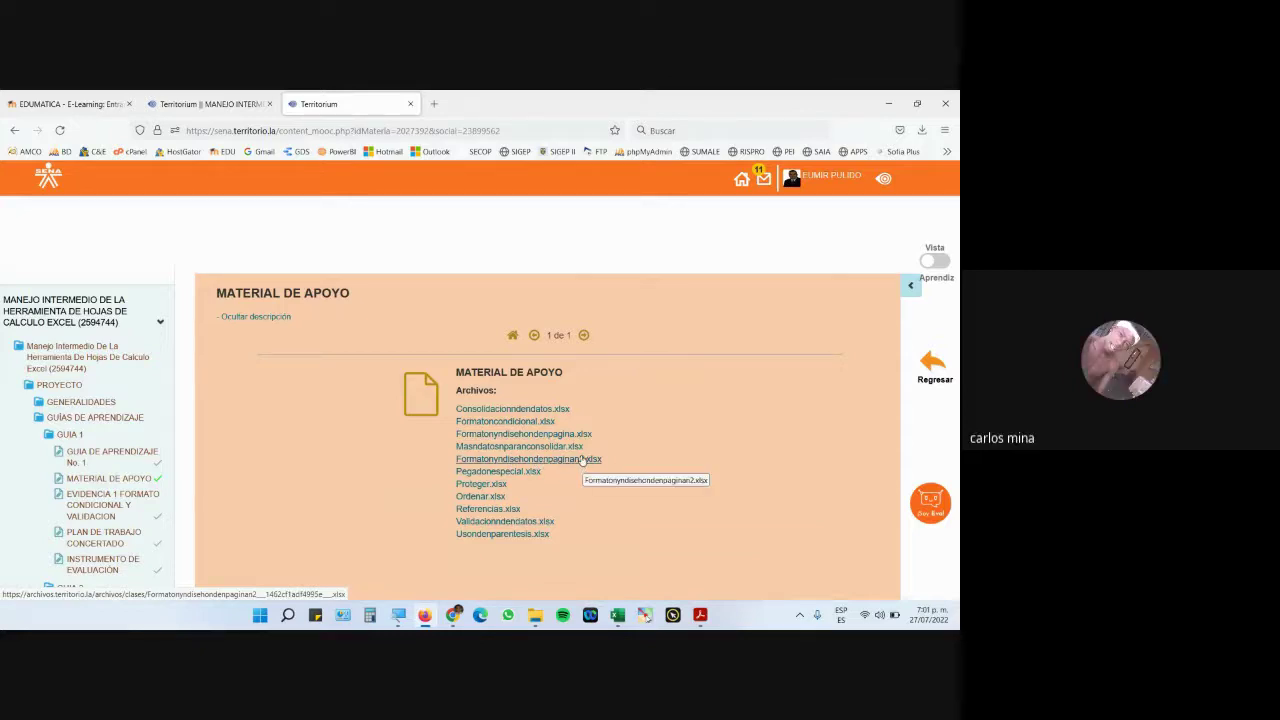
Glance at the Google Meet call, then switch back to Firefox's EDUMATICA login tab
{"action": "mouse_move", "coordinate": [455, 612]}
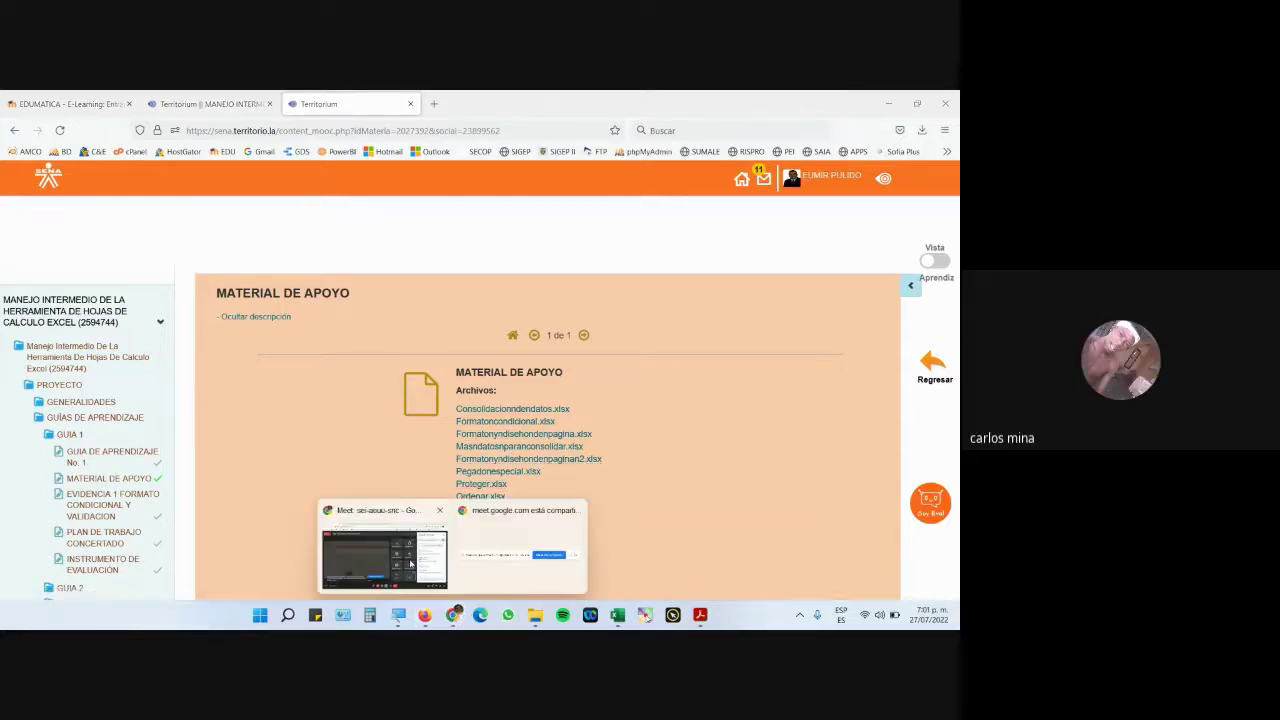
{"action": "left_click", "coordinate": [386, 545]}
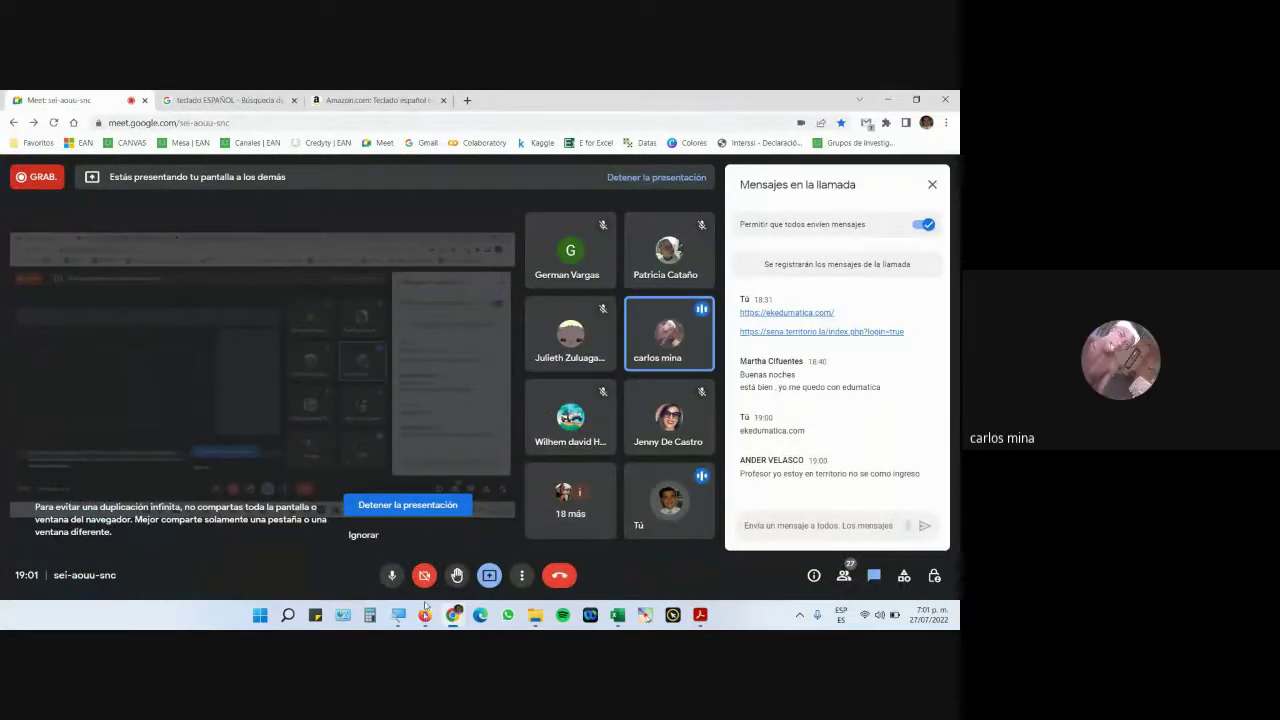
{"action": "key", "text": "alt+Tab"}
{"action": "key", "text": "ctrl+Tab"}
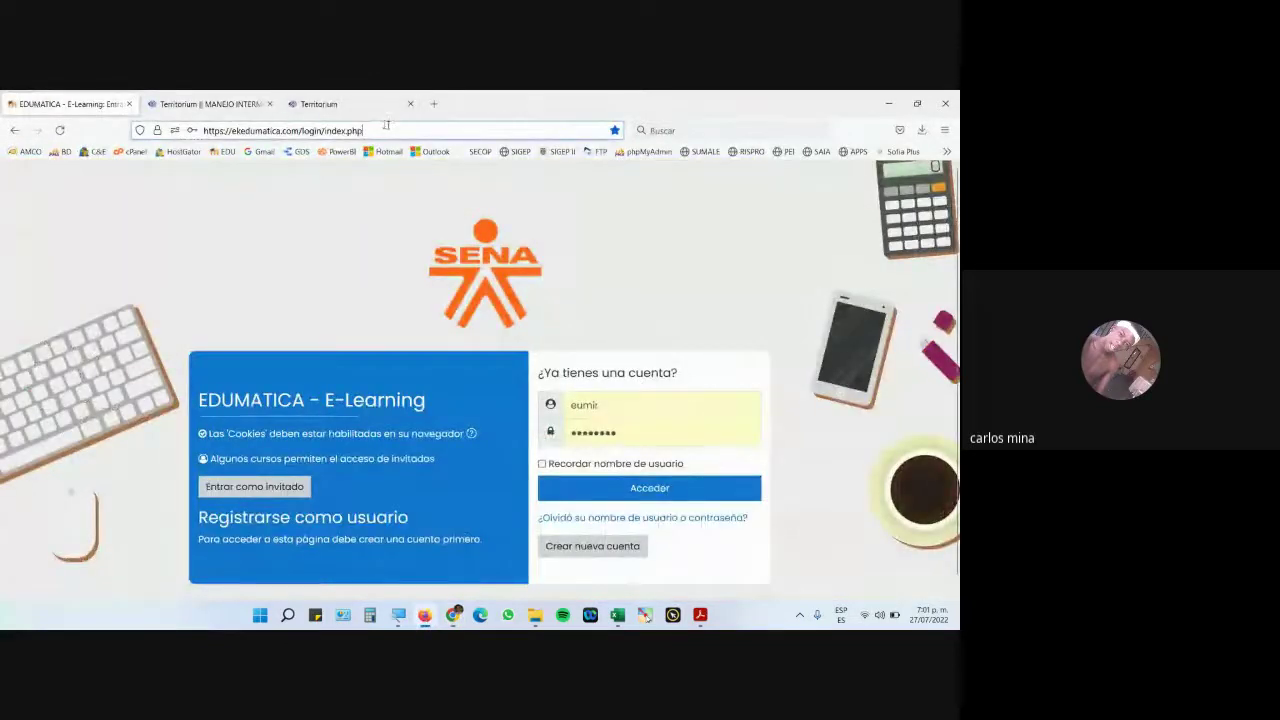
Check the filled-in username and password fields under magnification, then return to the Meet call
{"action": "left_click", "coordinate": [280, 130]}
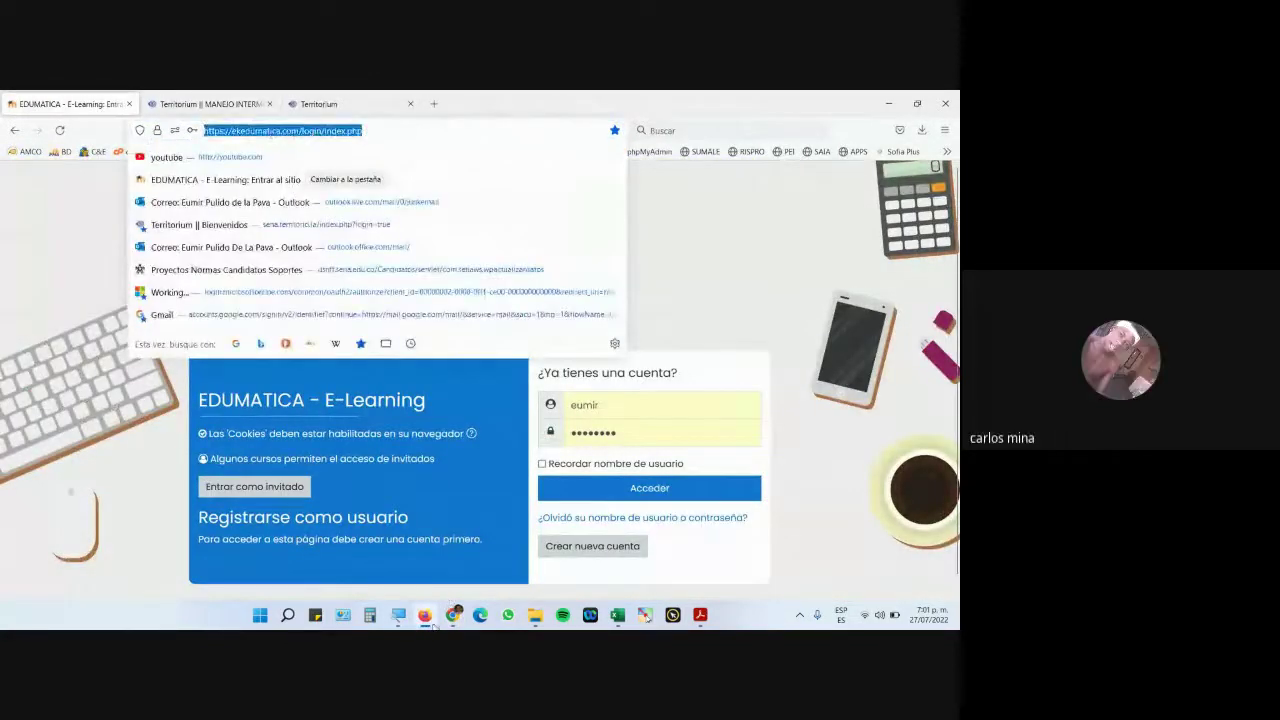
{"action": "left_click", "coordinate": [398, 615]}
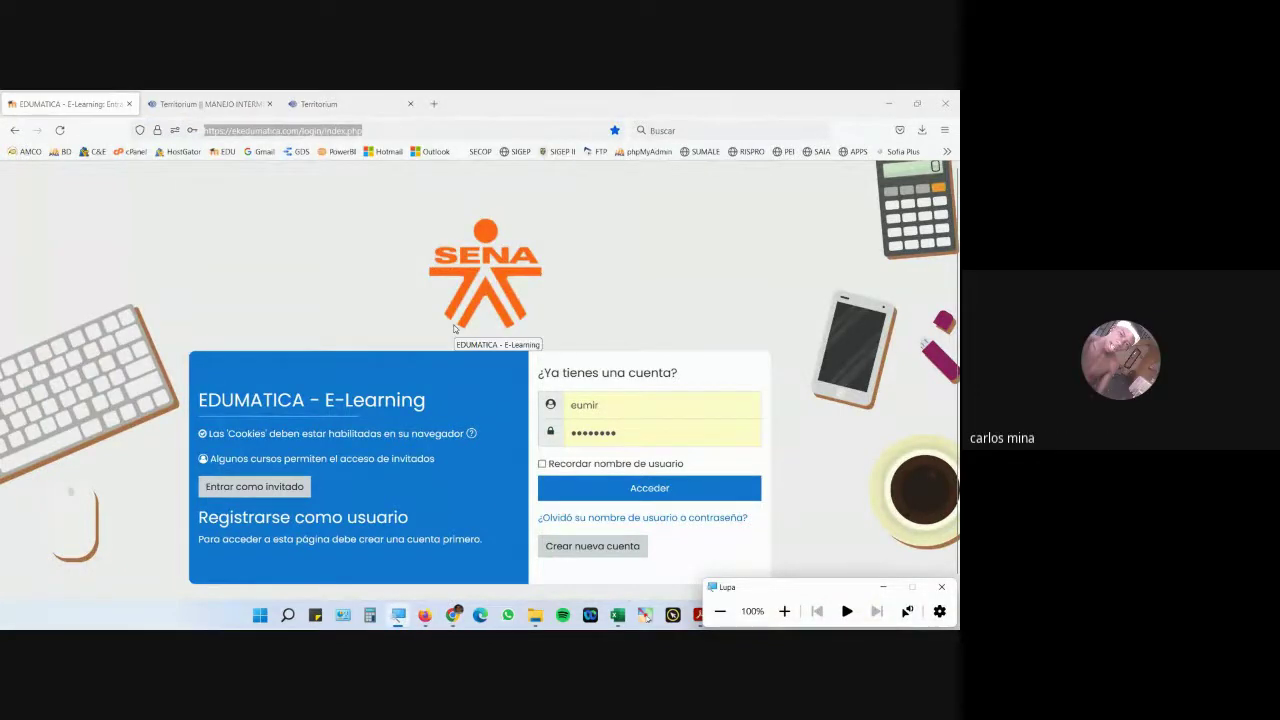
{"action": "left_click", "coordinate": [625, 406]}
{"action": "left_click", "coordinate": [637, 433]}
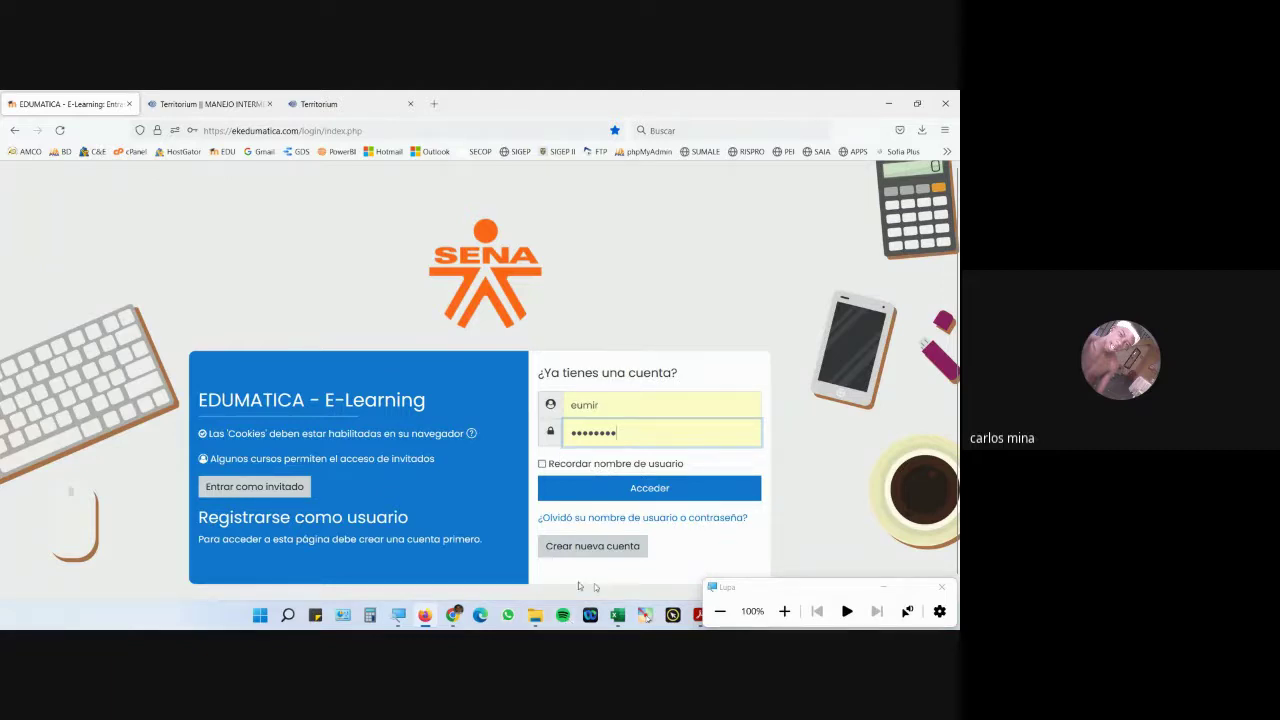
{"action": "left_click", "coordinate": [455, 612]}
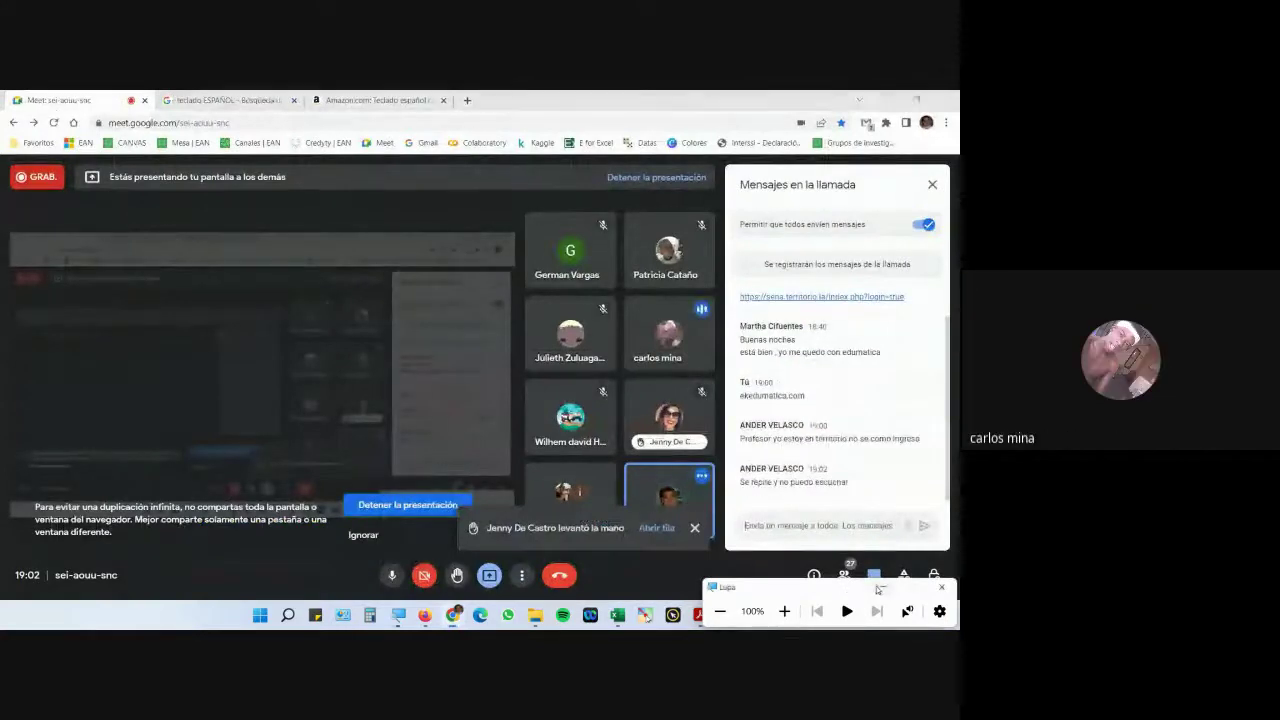
Dismiss the raised-hand alert, view the participant list, and bring the EDUMATICA login page forward
{"action": "left_click", "coordinate": [694, 527]}
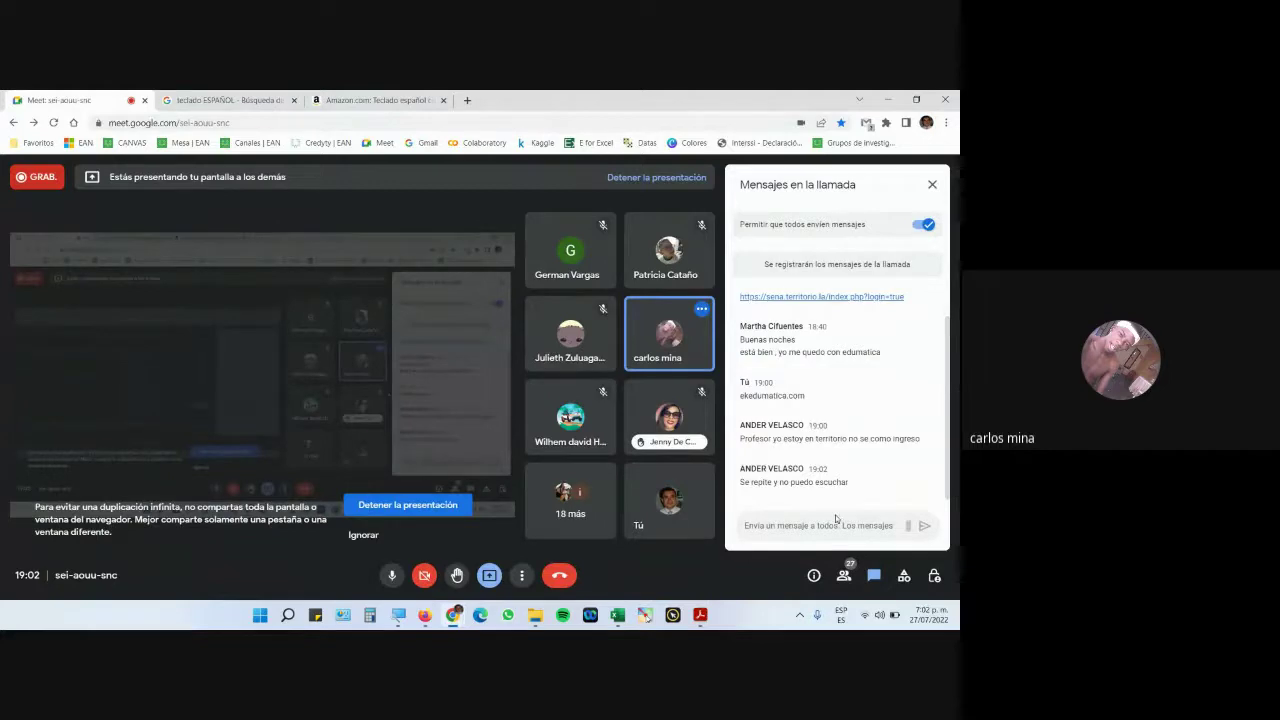
{"action": "left_click", "coordinate": [844, 576]}
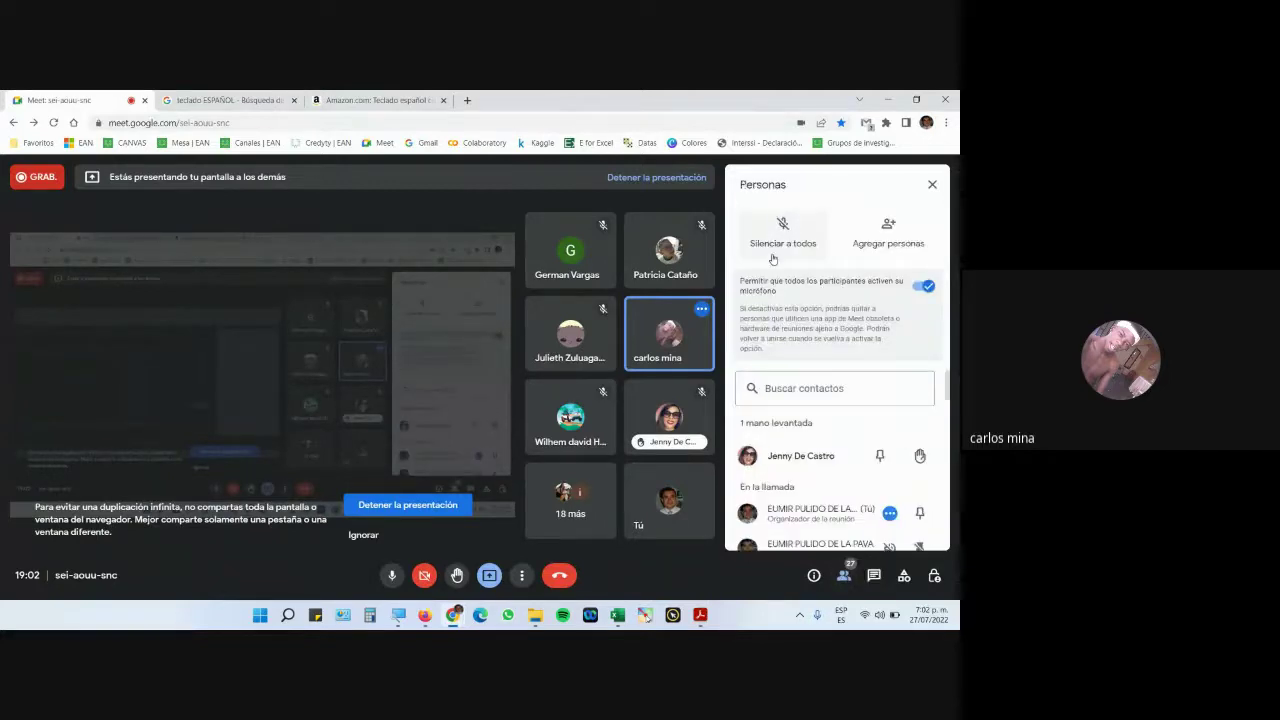
{"action": "left_click", "coordinate": [425, 615]}
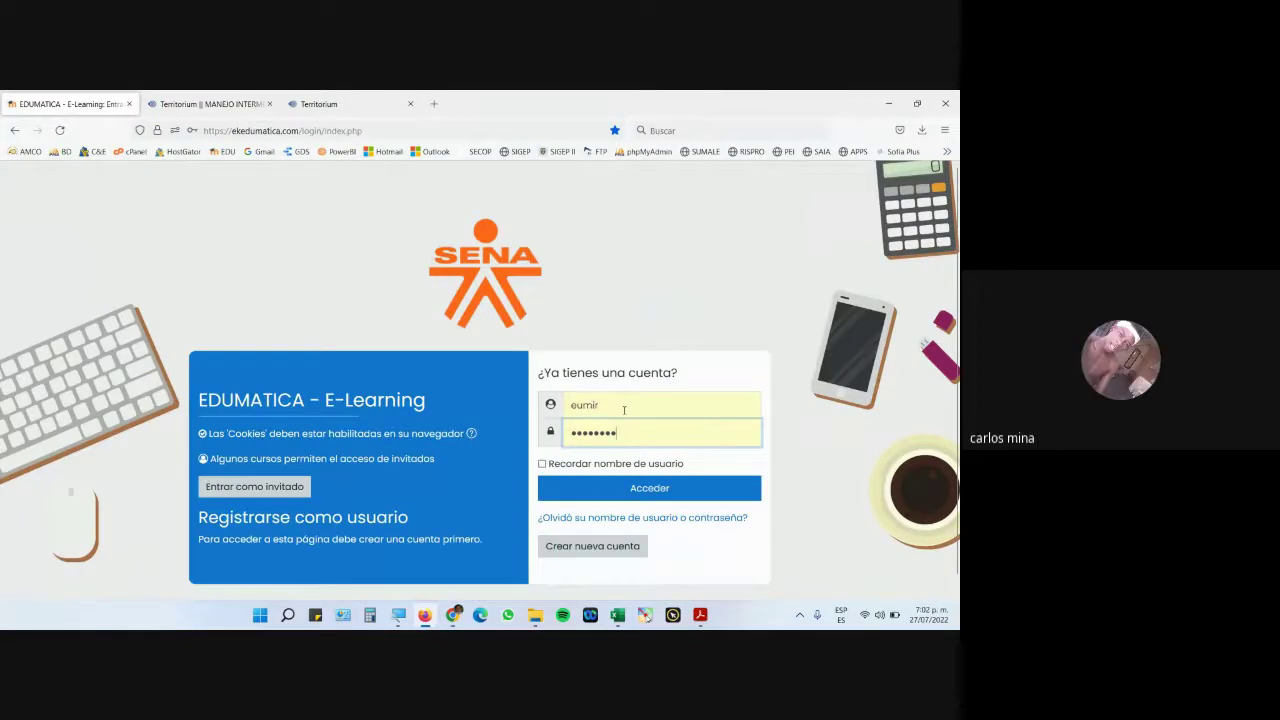
Sign in to EDUMATICA, browse the Excel course's ARCHIVOS PARA DESCARGAR folder, then return to Meet
{"action": "left_click", "coordinate": [633, 488]}
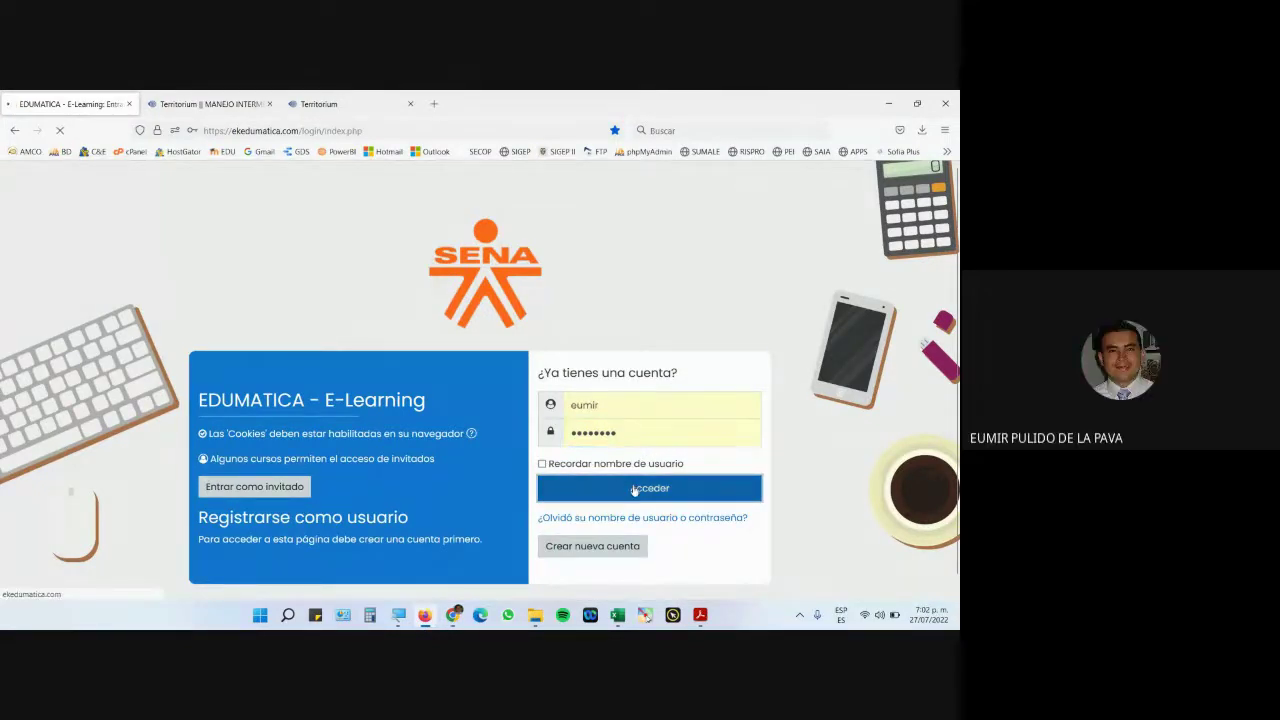
{"action": "scroll", "coordinate": [761, 472], "scroll_direction": "down", "scroll_amount": 5}
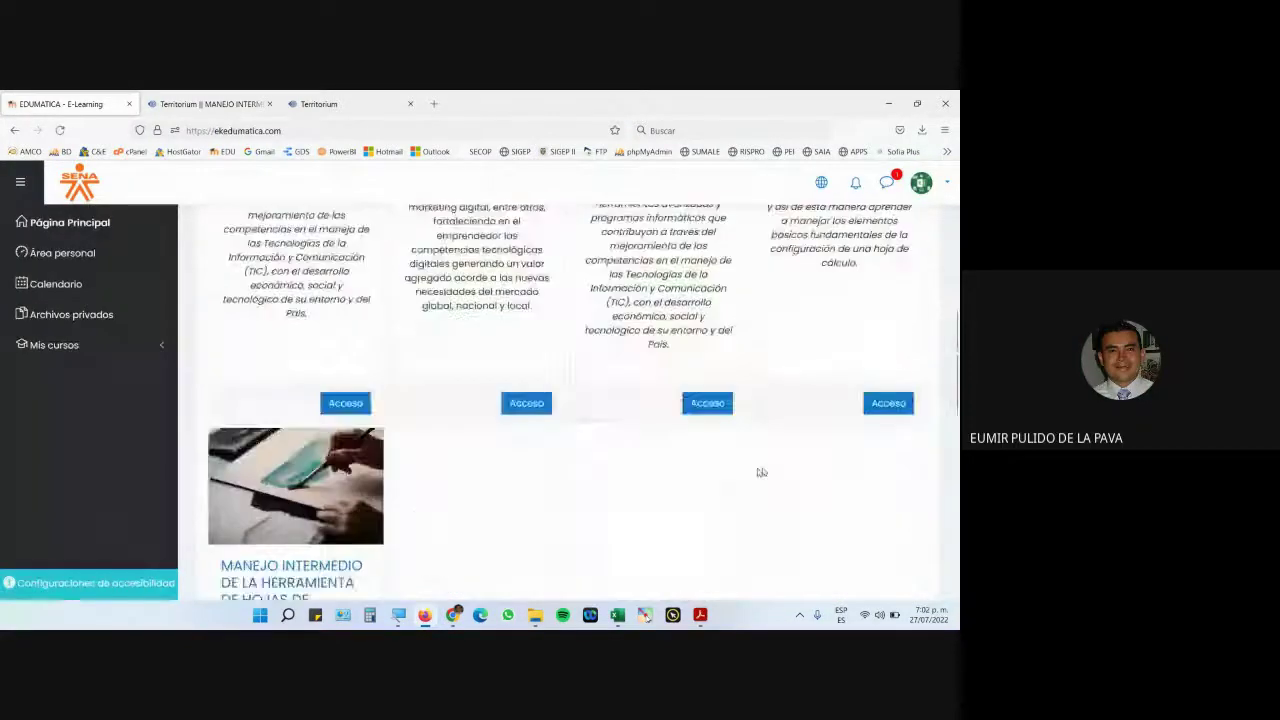
{"action": "scroll", "coordinate": [761, 472], "scroll_direction": "down", "scroll_amount": 3}
{"action": "scroll", "coordinate": [325, 315], "scroll_direction": "up", "scroll_amount": 2}
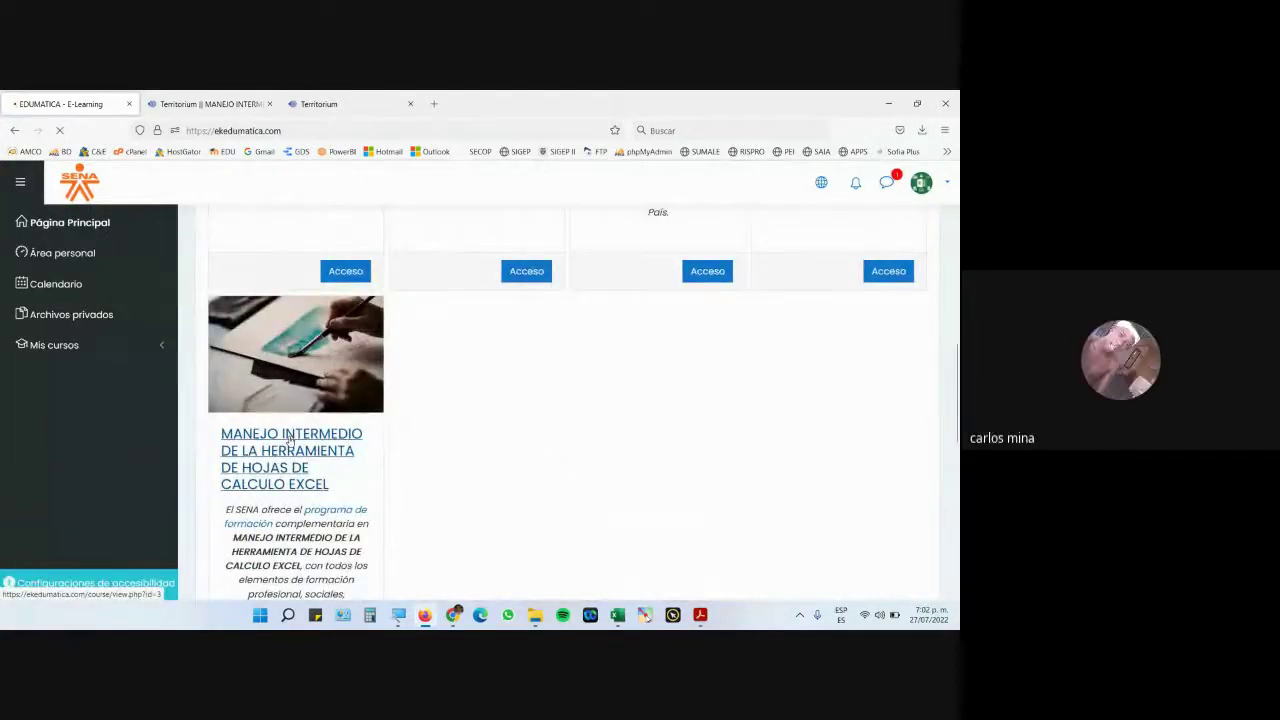
{"action": "scroll", "coordinate": [571, 423], "scroll_direction": "down", "scroll_amount": 4}
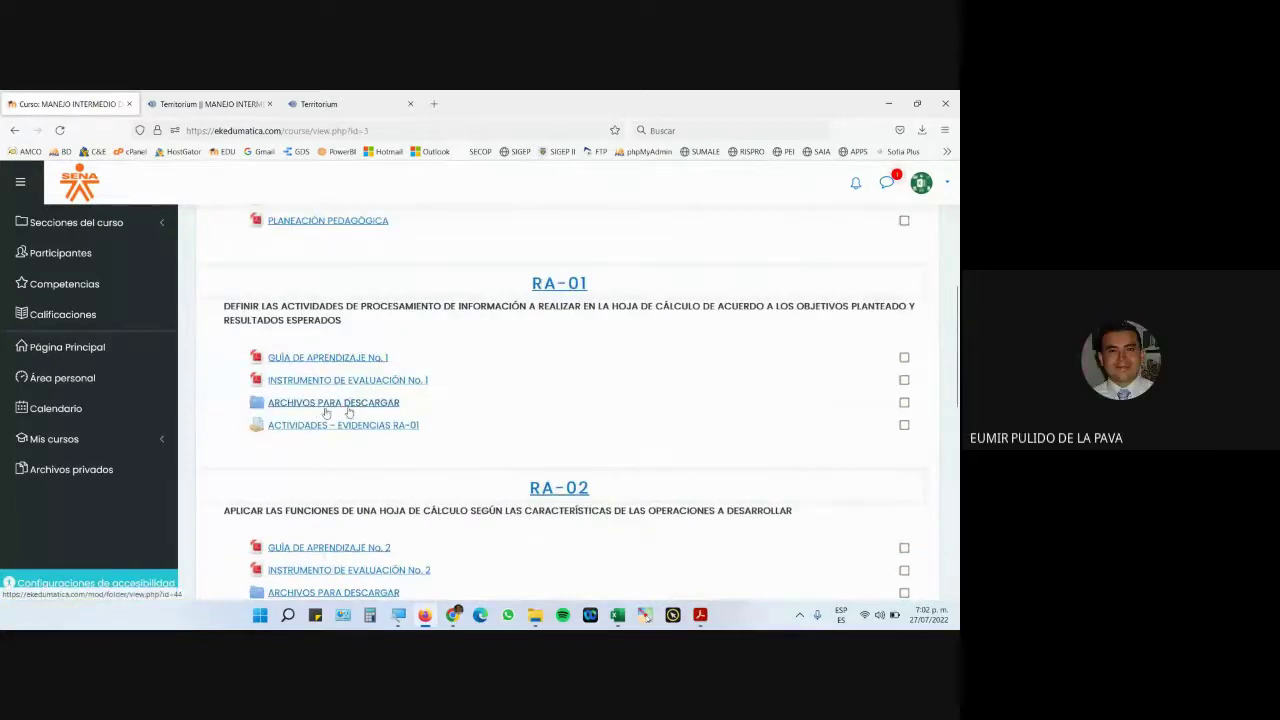
{"action": "scroll", "coordinate": [500, 429], "scroll_direction": "down", "scroll_amount": 3}
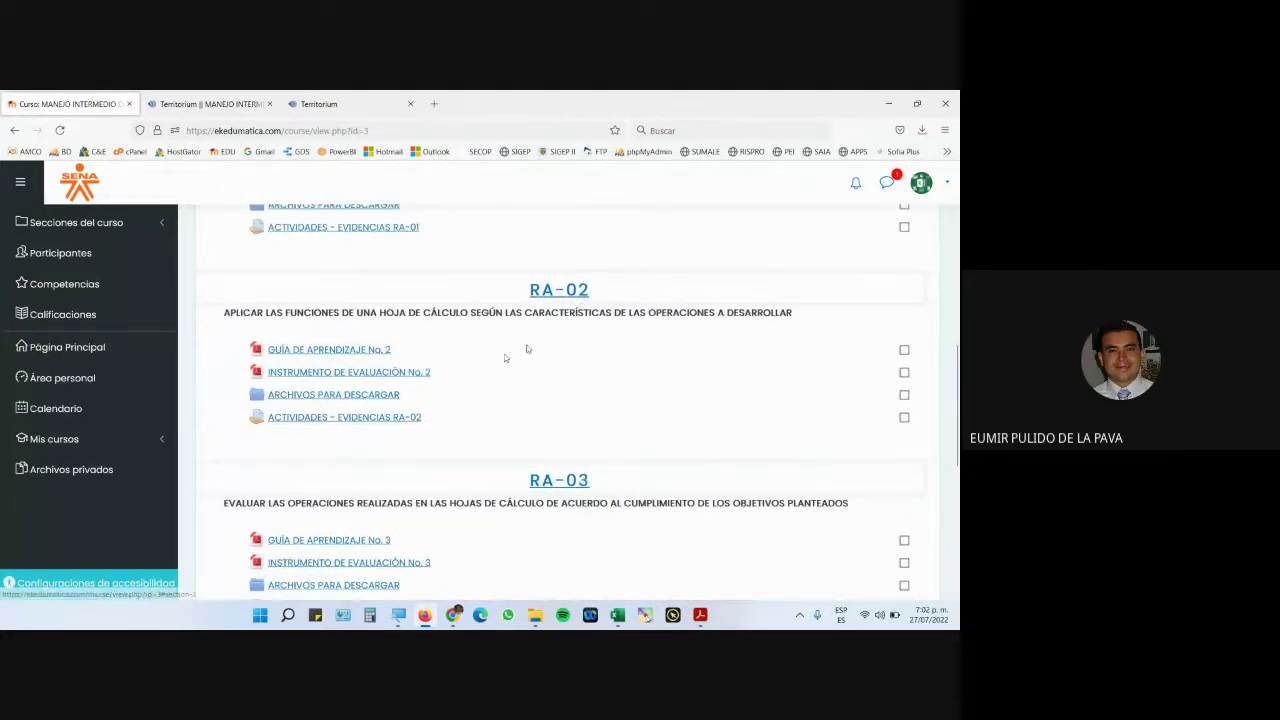
{"action": "scroll", "coordinate": [550, 464], "scroll_direction": "down", "scroll_amount": 3}
{"action": "scroll", "coordinate": [550, 464], "scroll_direction": "up", "scroll_amount": 3}
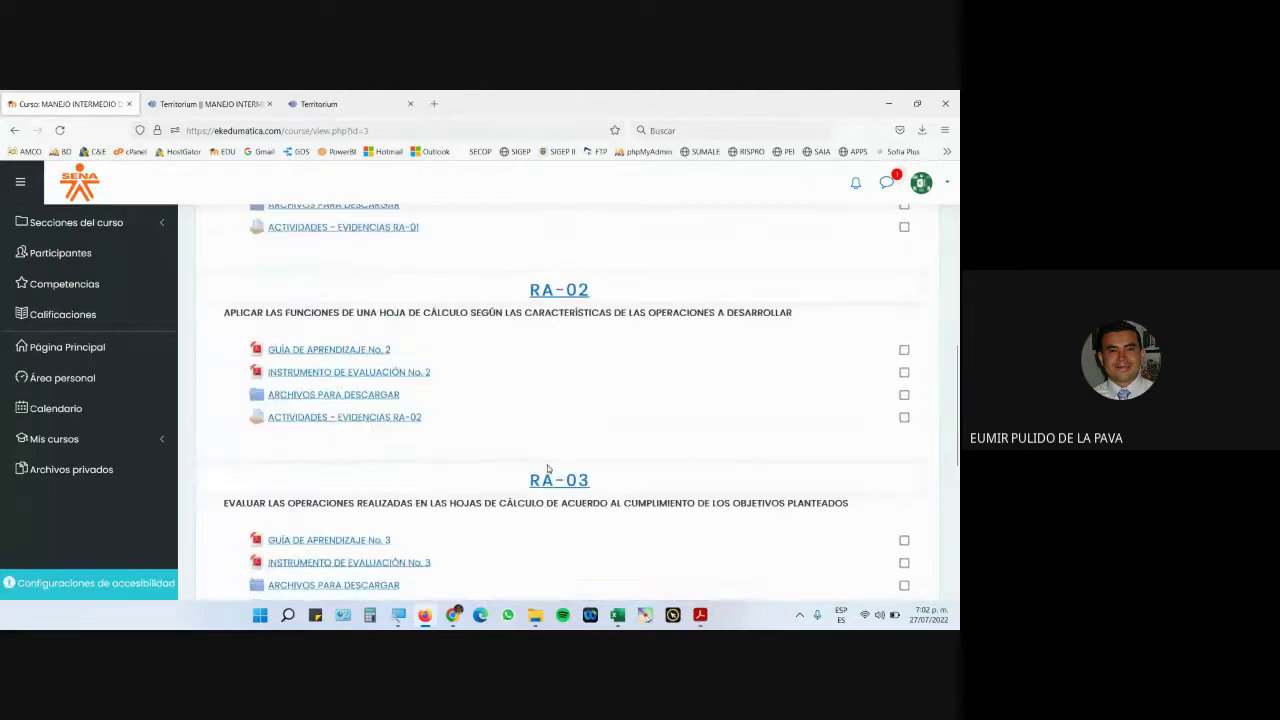
{"action": "scroll", "coordinate": [548, 470], "scroll_direction": "up", "scroll_amount": 3}
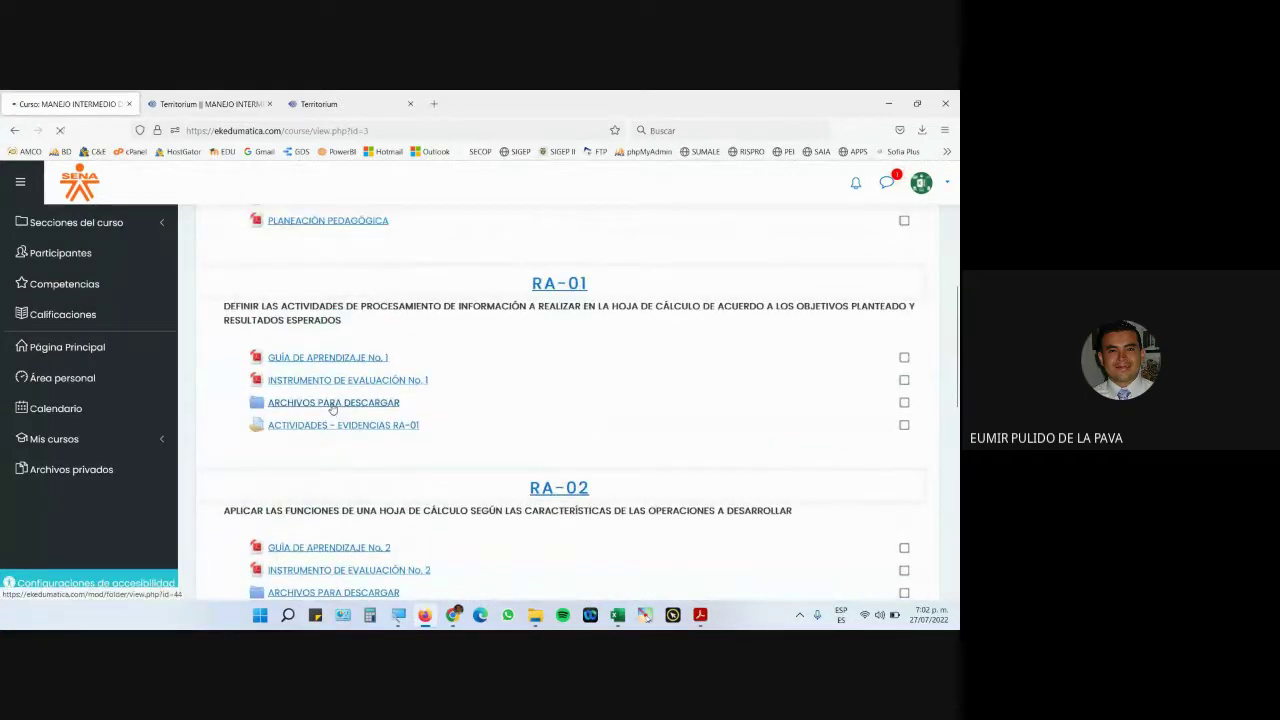
{"action": "scroll", "coordinate": [435, 431], "scroll_direction": "down", "scroll_amount": 2}
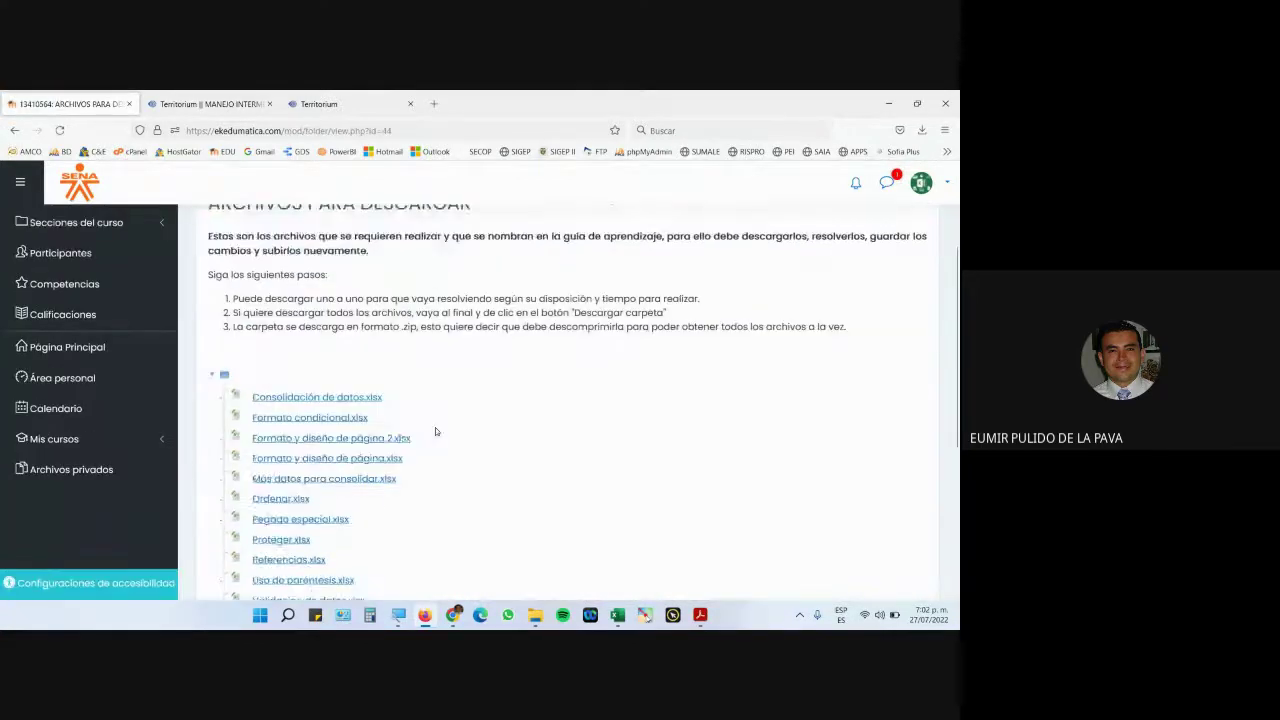
{"action": "scroll", "coordinate": [435, 431], "scroll_direction": "down", "scroll_amount": 1}
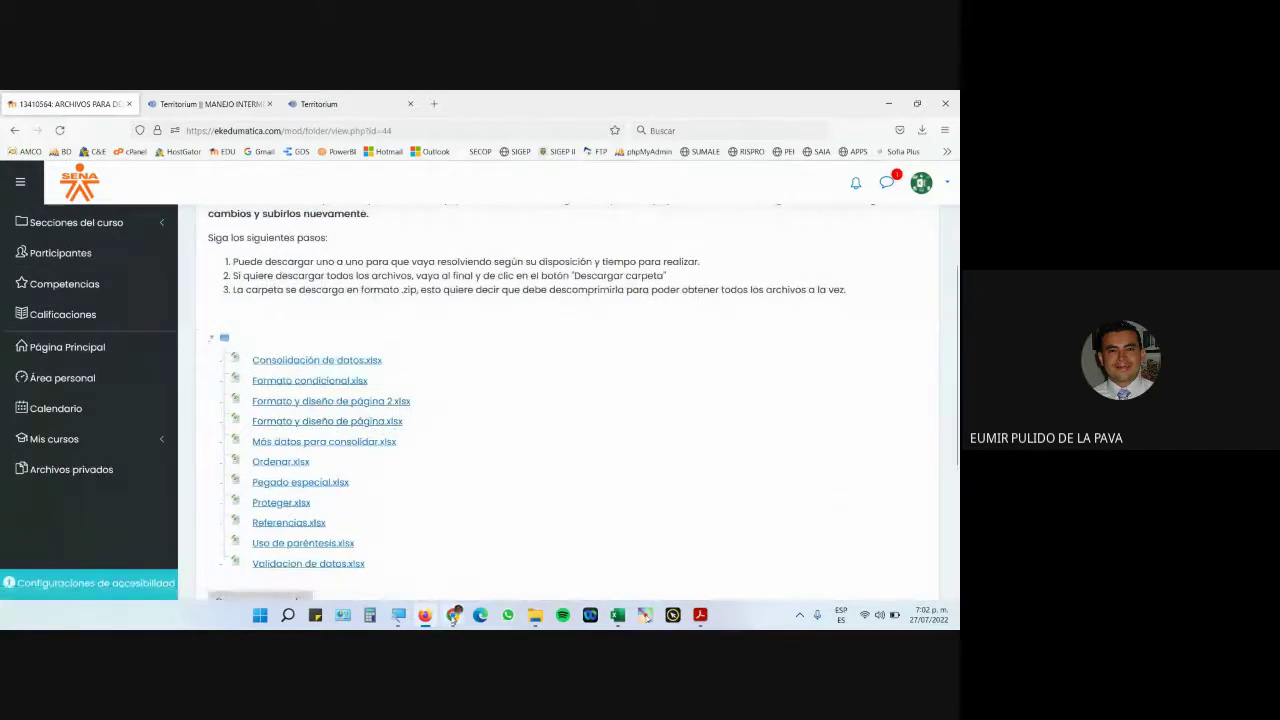
{"action": "mouse_move", "coordinate": [454, 615]}
{"action": "left_click", "coordinate": [390, 548]}
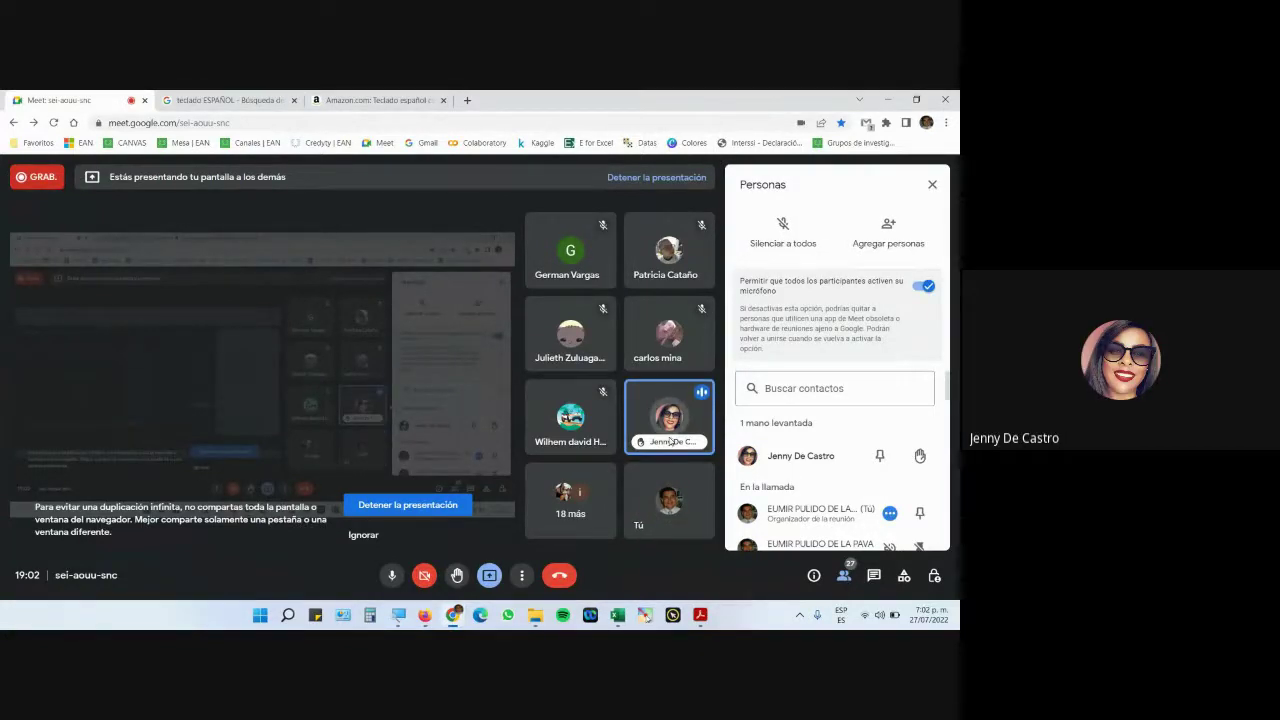
{"action": "mouse_move", "coordinate": [676, 432]}
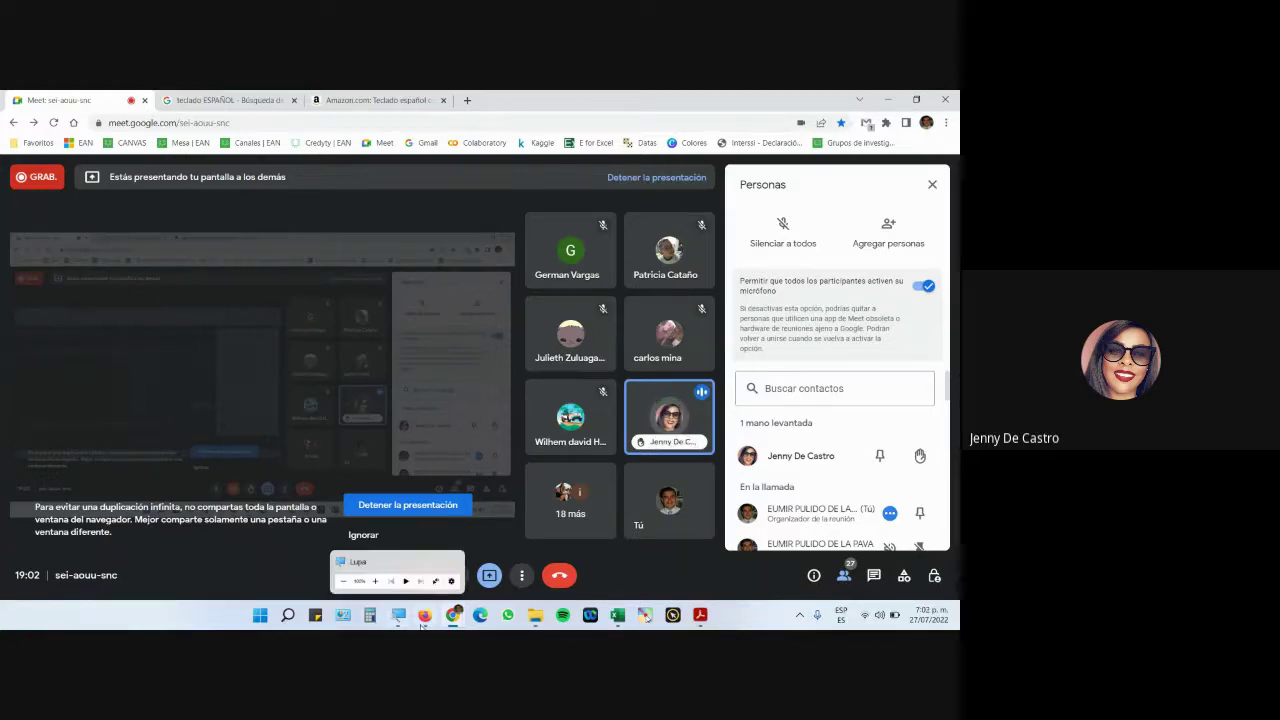
{"action": "left_click", "coordinate": [428, 617]}
{"action": "left_click", "coordinate": [330, 104]}
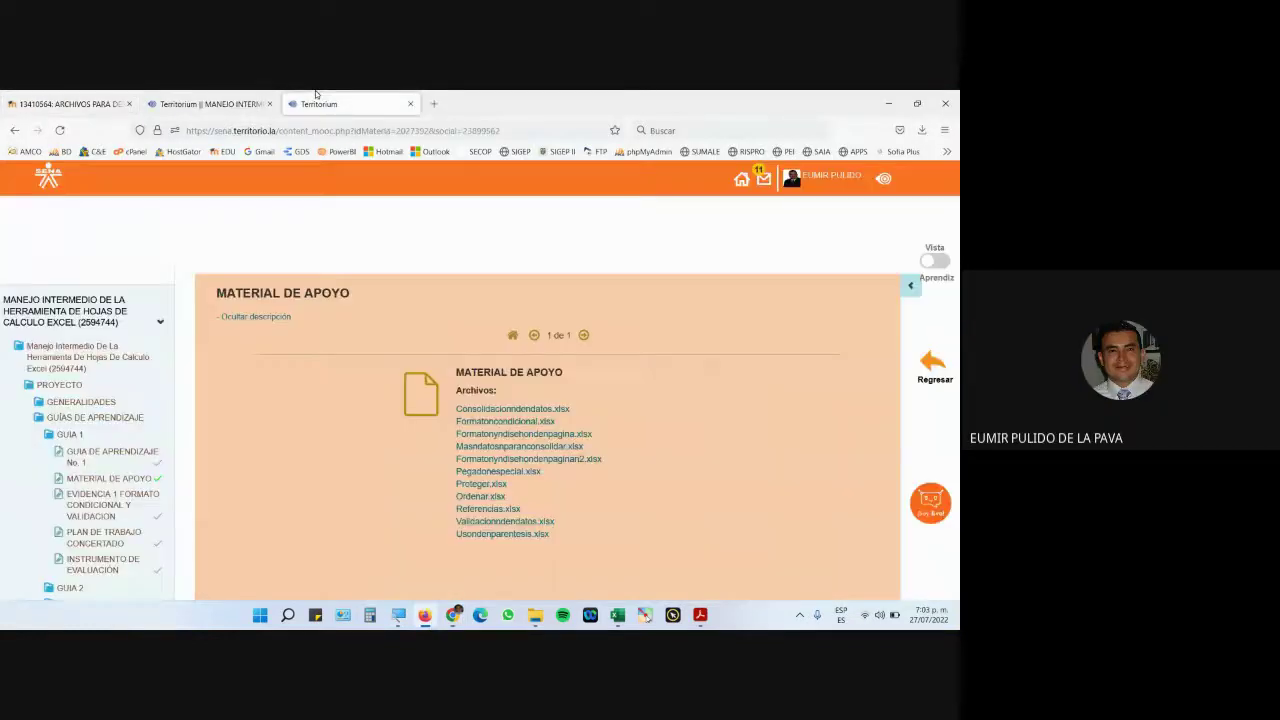
{"action": "left_click", "coordinate": [210, 104]}
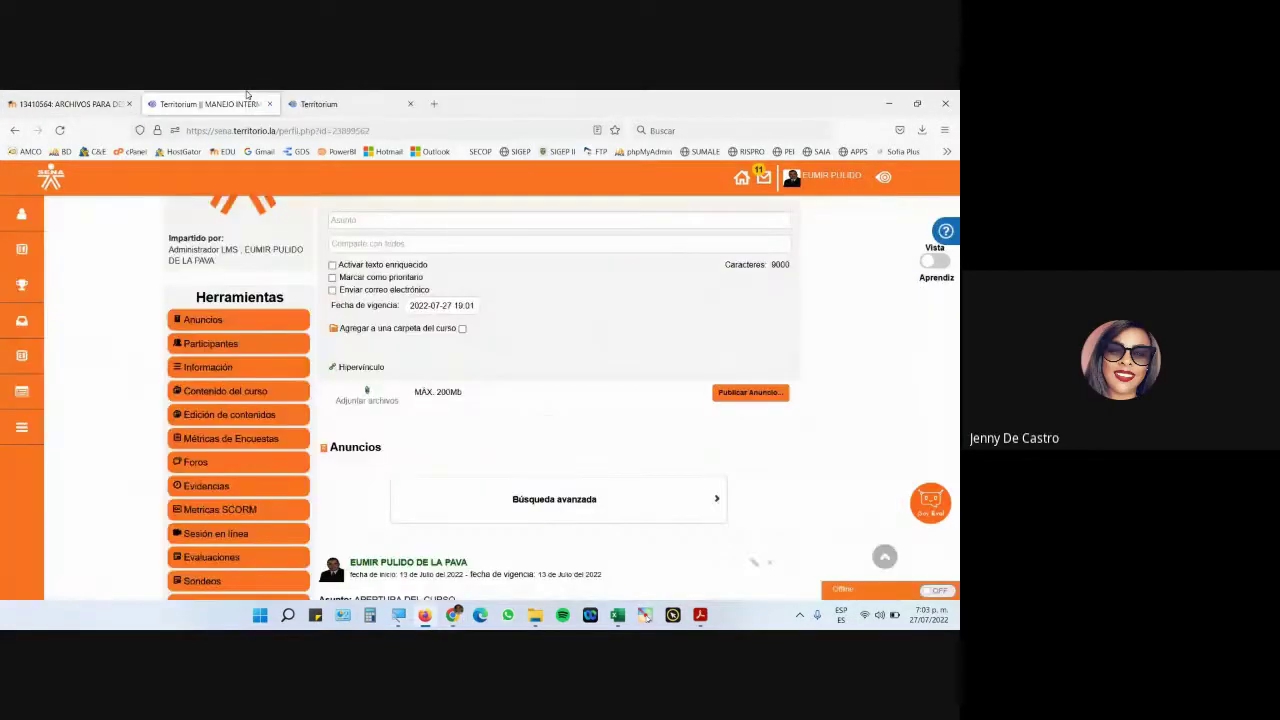
{"action": "left_click", "coordinate": [318, 104]}
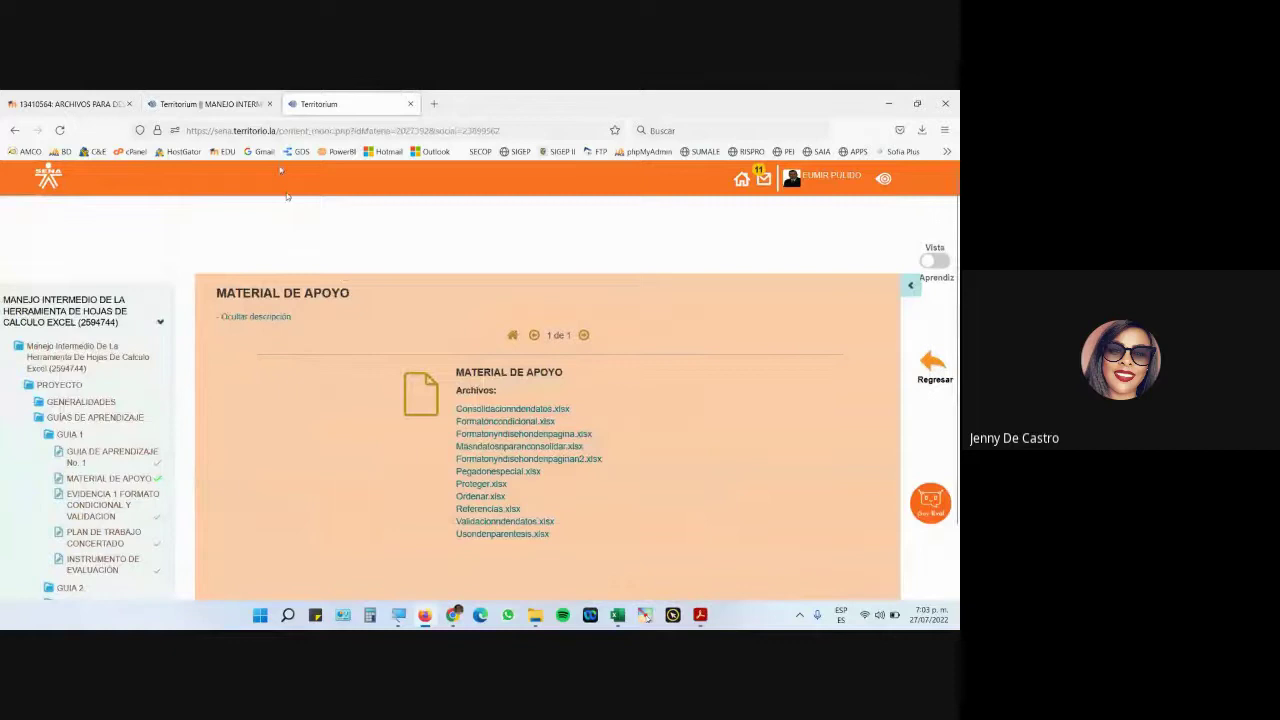
{"action": "left_click", "coordinate": [65, 104]}
{"action": "mouse_move", "coordinate": [455, 610]}
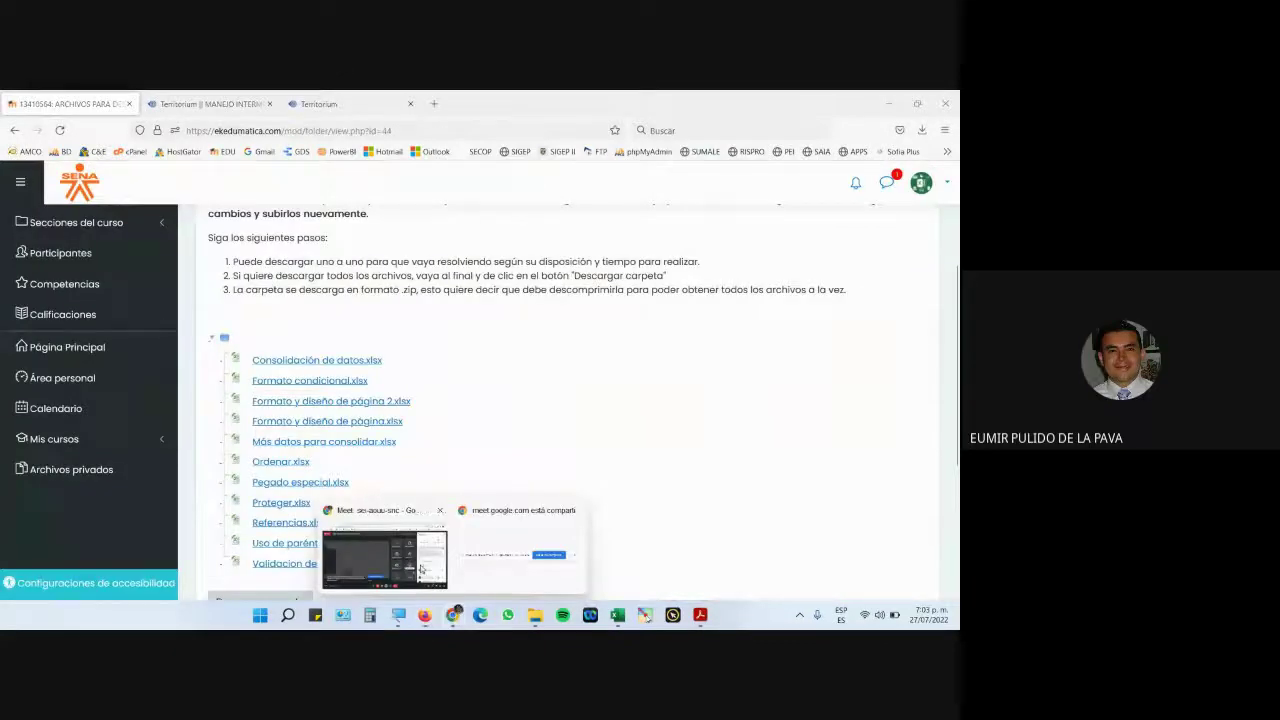
{"action": "left_click", "coordinate": [520, 540]}
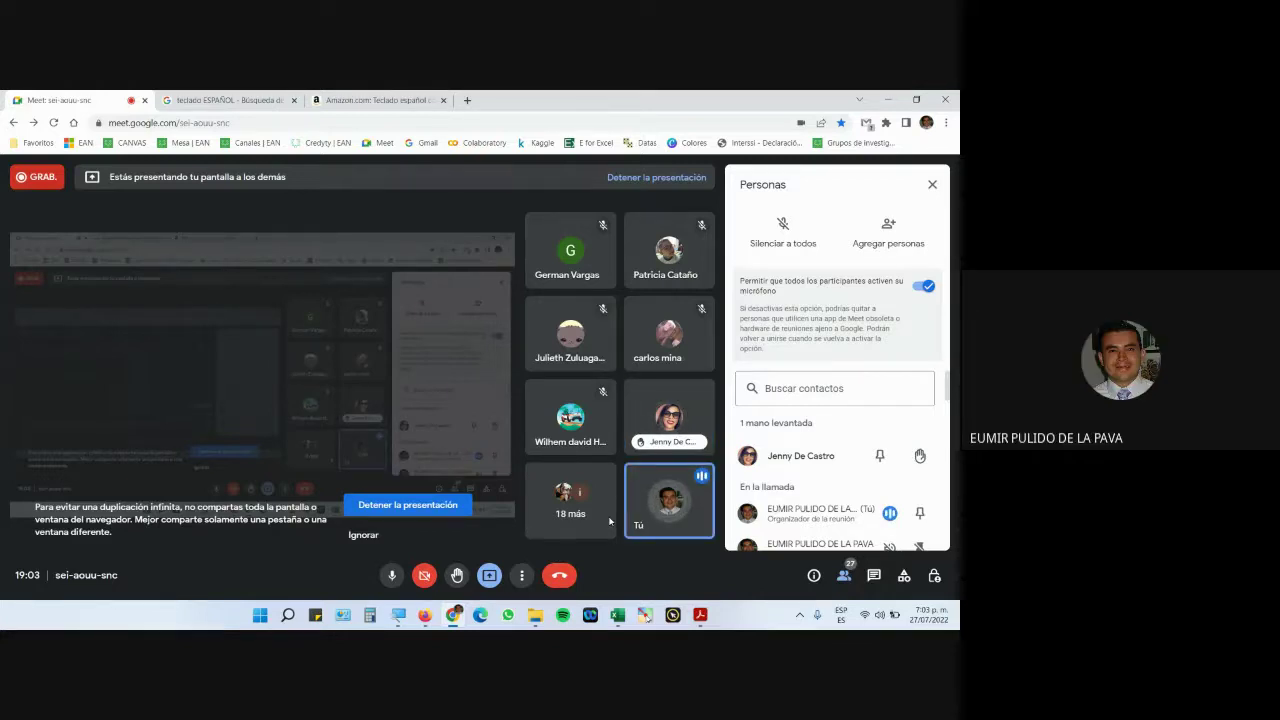
Swap the Meet participant list for the chat, then return to Edumatica's course files folder
{"action": "mouse_move", "coordinate": [455, 618]}
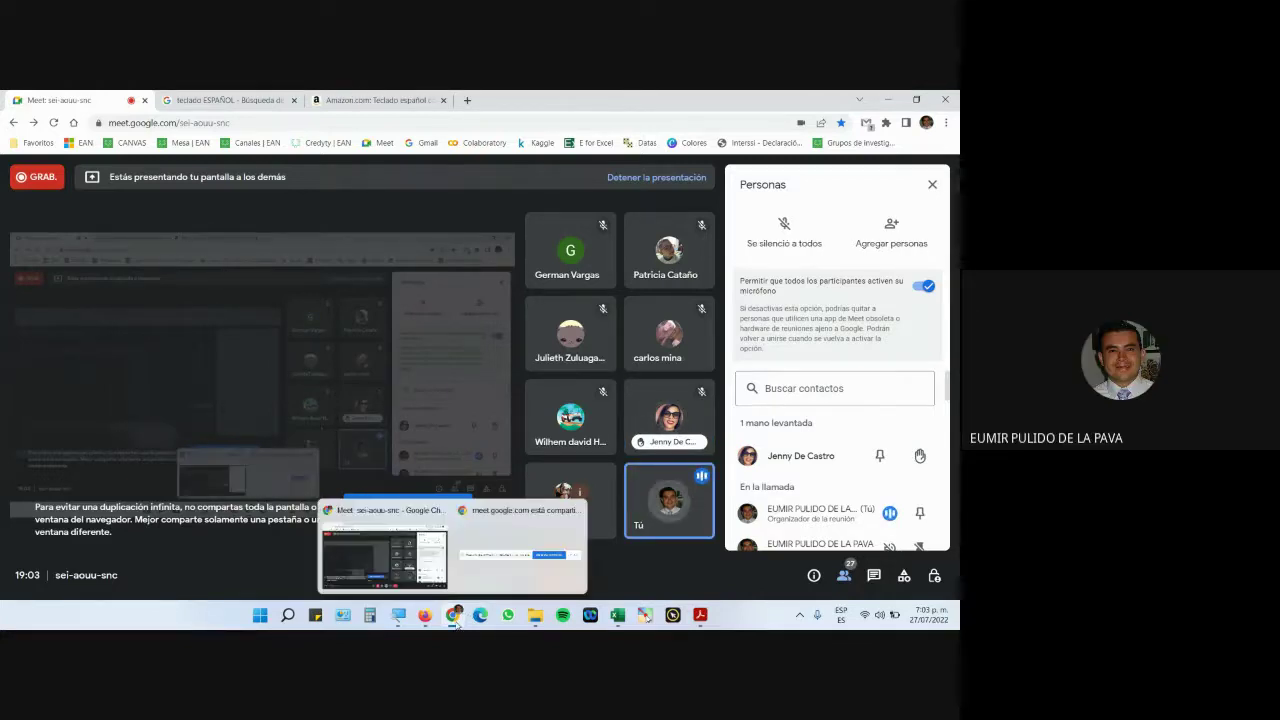
{"action": "left_click", "coordinate": [845, 577]}
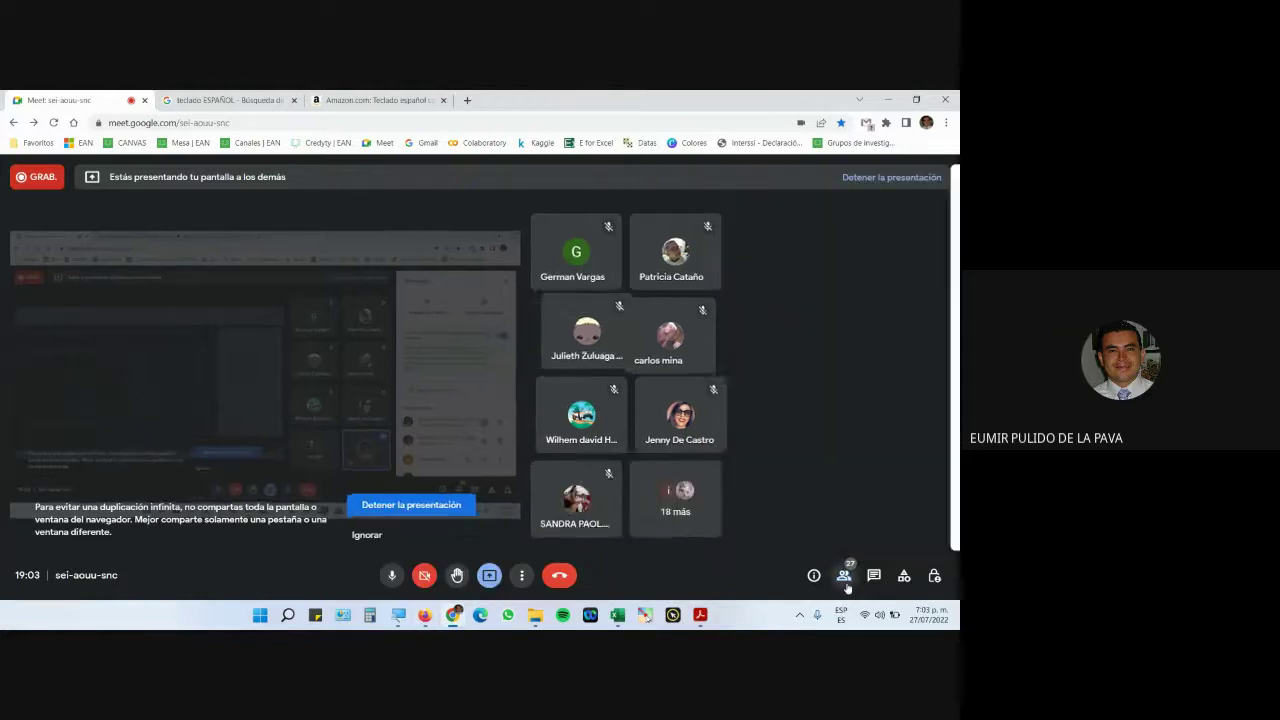
{"action": "left_click", "coordinate": [874, 576]}
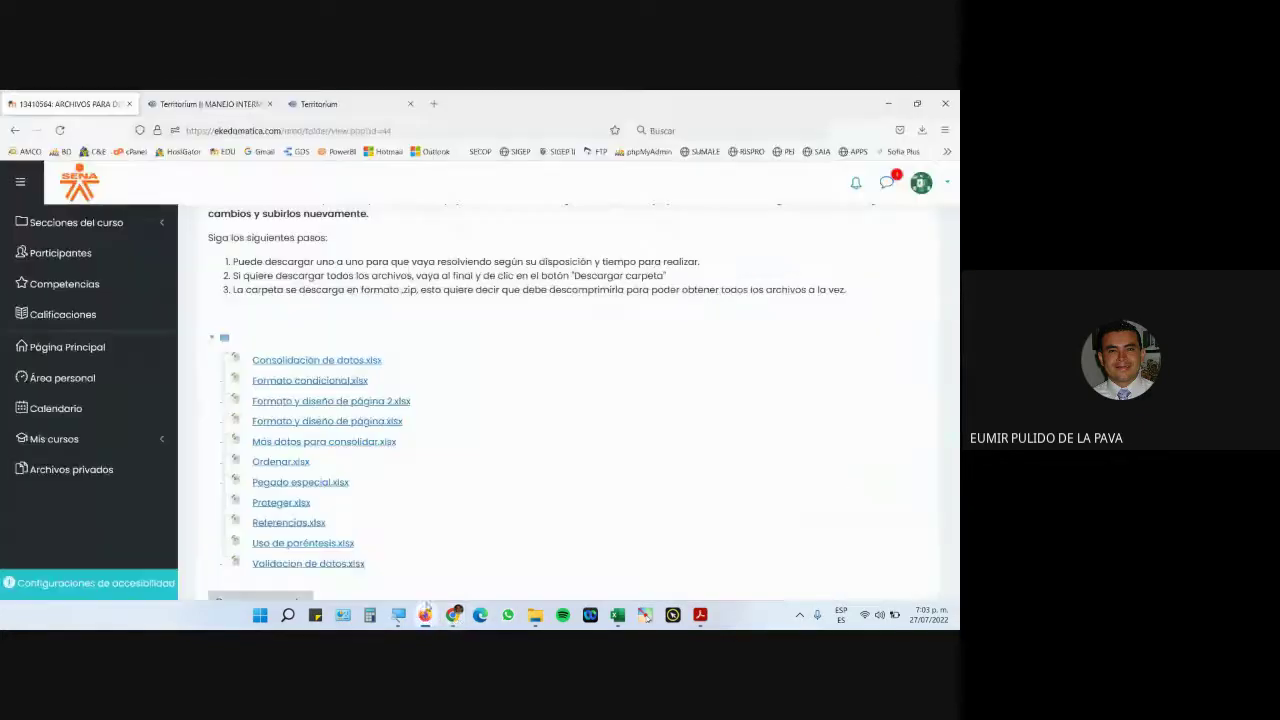
{"action": "left_click", "coordinate": [425, 615]}
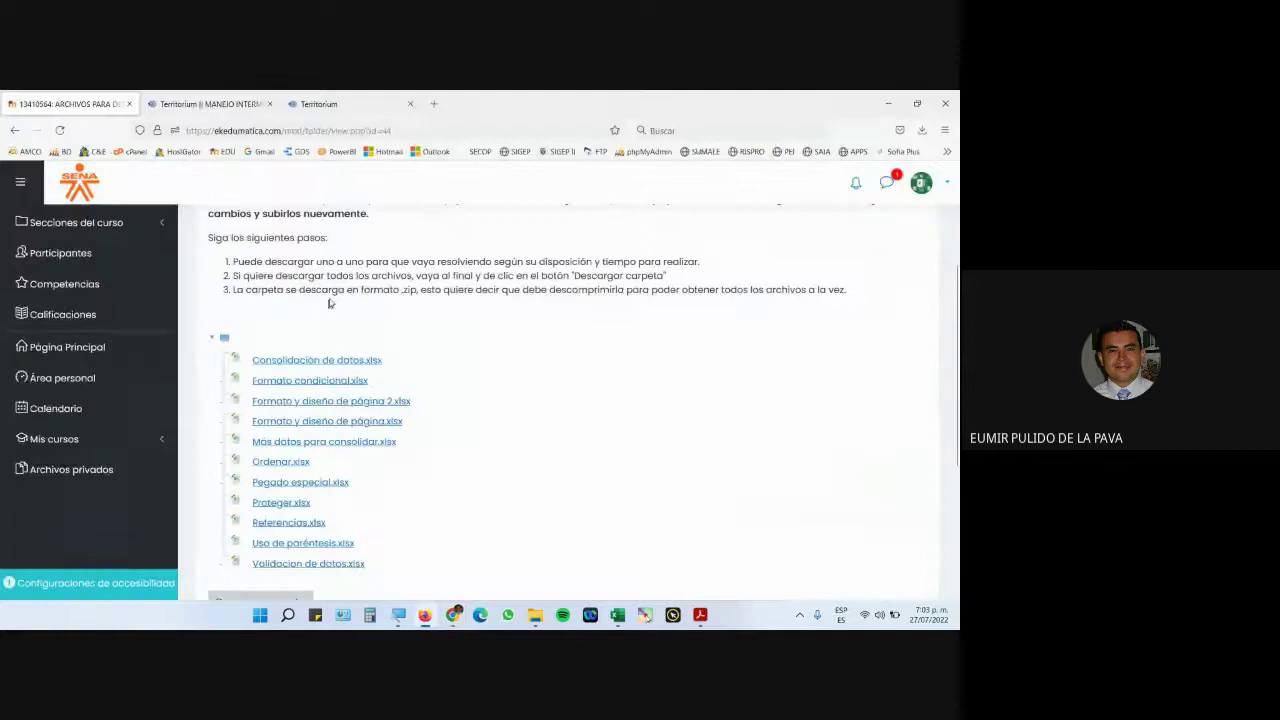
Compare Territorium's MATERIAL DE APOYO page with the EDUMATICA xlsx file list
{"action": "left_click", "coordinate": [330, 95]}
{"action": "left_click", "coordinate": [88, 95]}
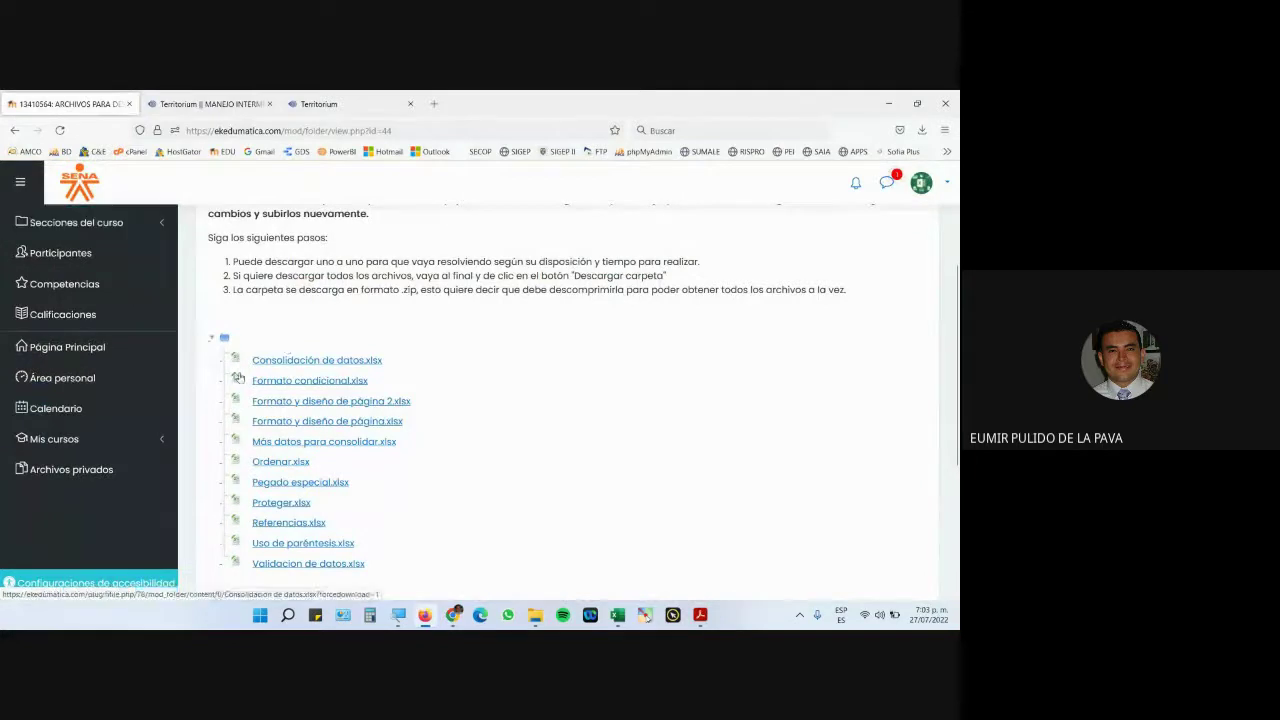
{"action": "left_click", "coordinate": [355, 101]}
{"action": "left_click", "coordinate": [87, 101]}
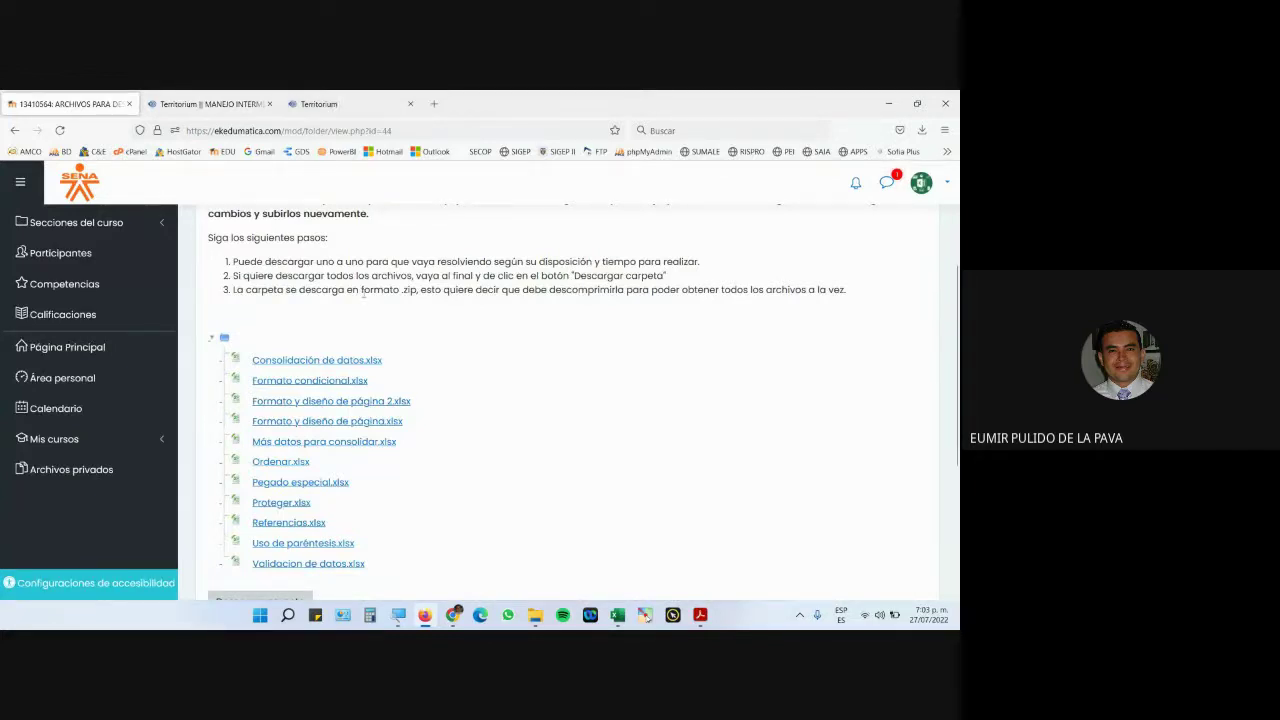
Check the Google Meet call, then return to Territorium's MATERIAL DE APOYO page
{"action": "mouse_move", "coordinate": [453, 614]}
{"action": "left_click", "coordinate": [418, 581]}
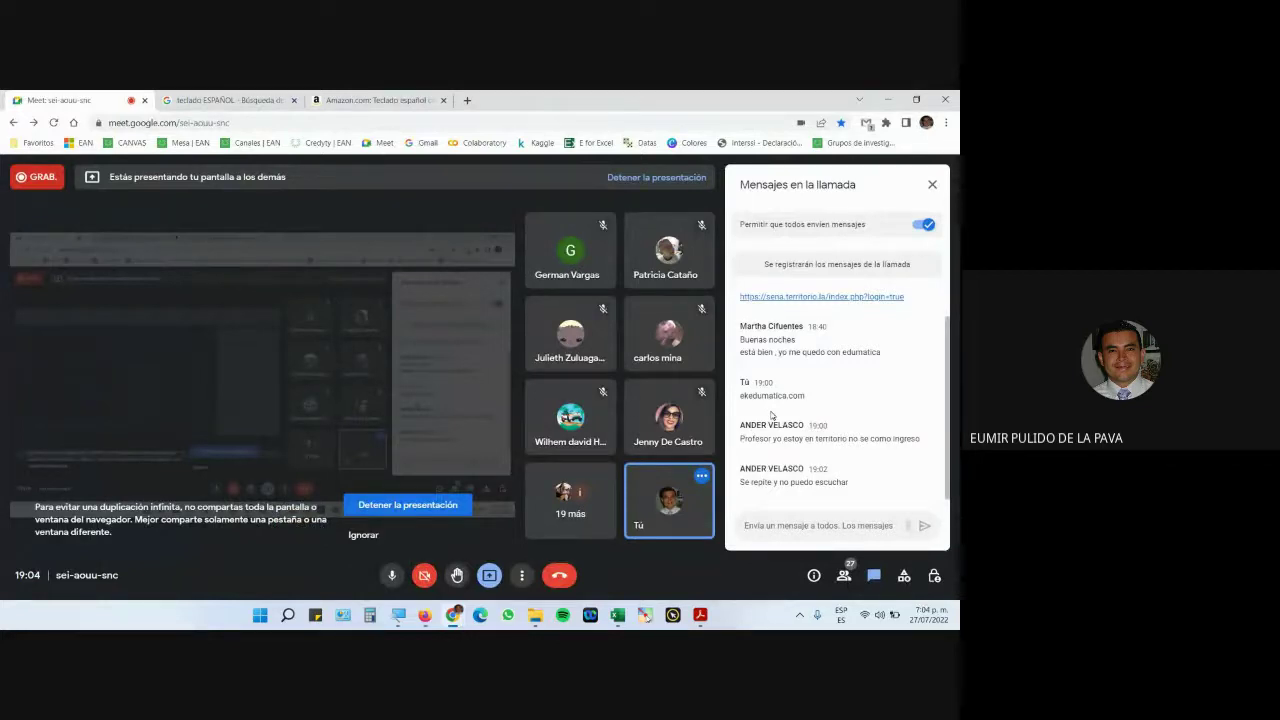
{"action": "left_click", "coordinate": [426, 614]}
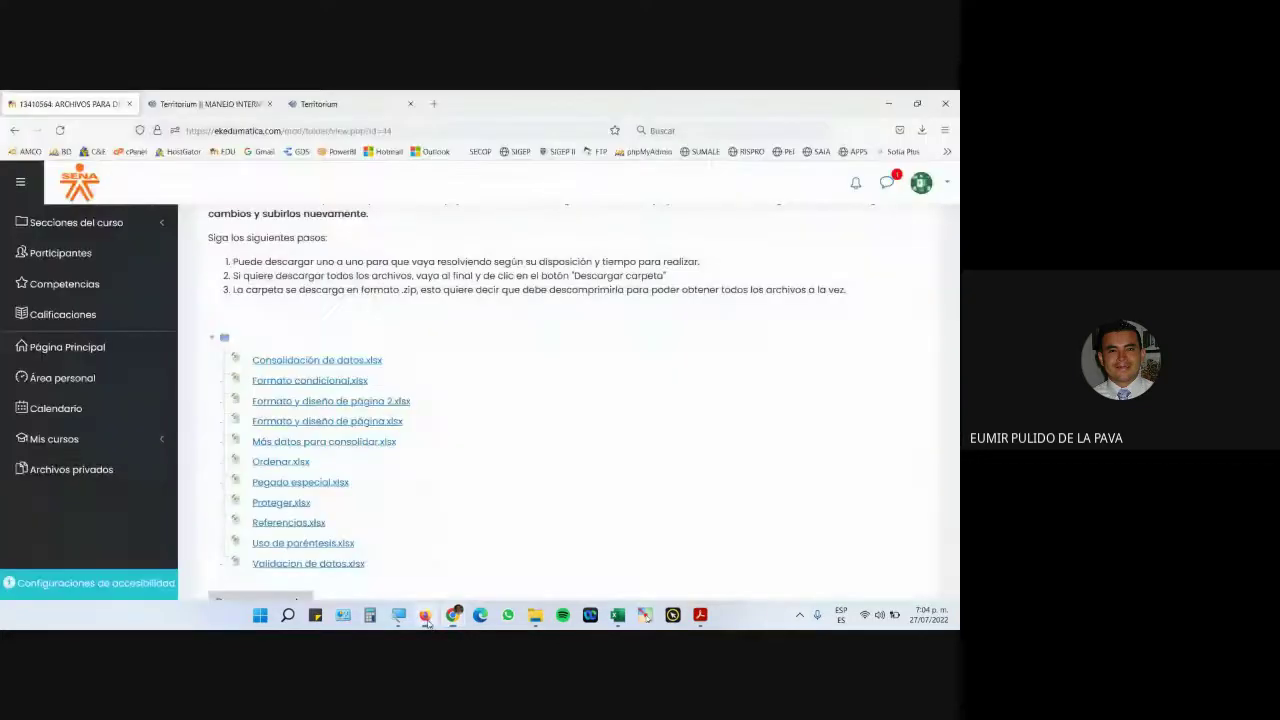
{"action": "left_click", "coordinate": [312, 104]}
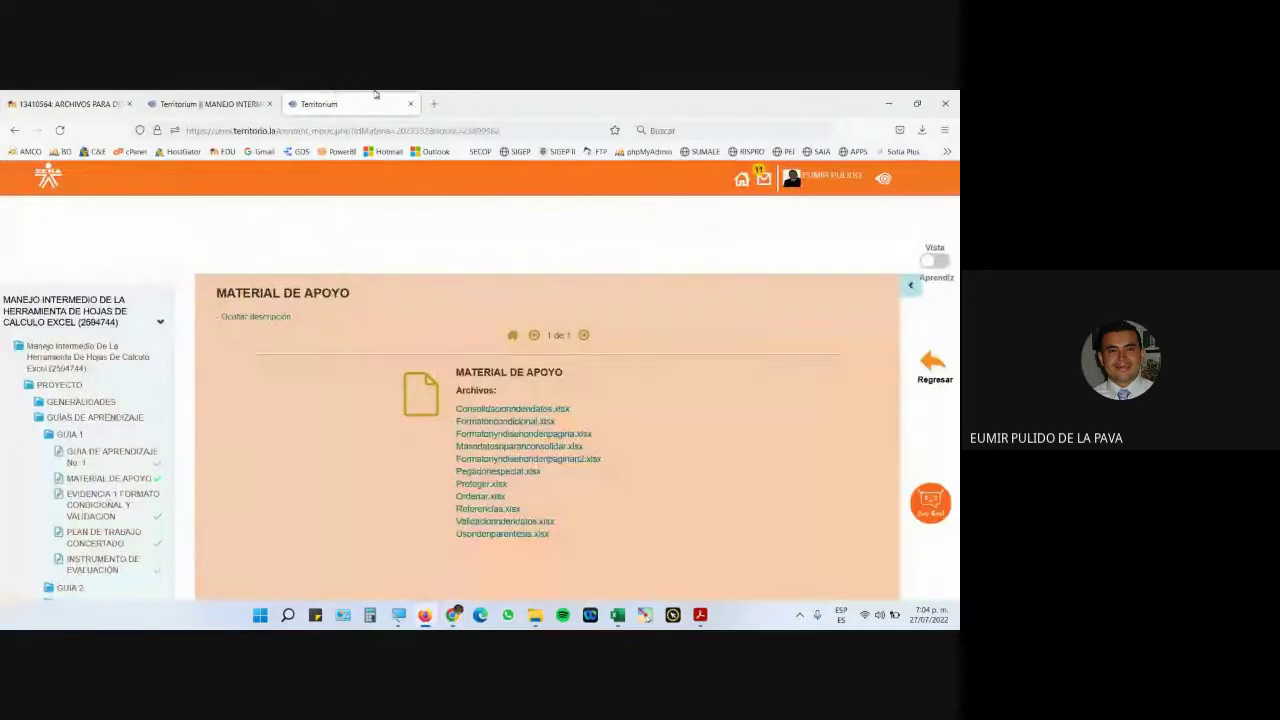
Open the Territorium course home page, then check in on the Google Meet call
{"action": "left_click", "coordinate": [272, 97]}
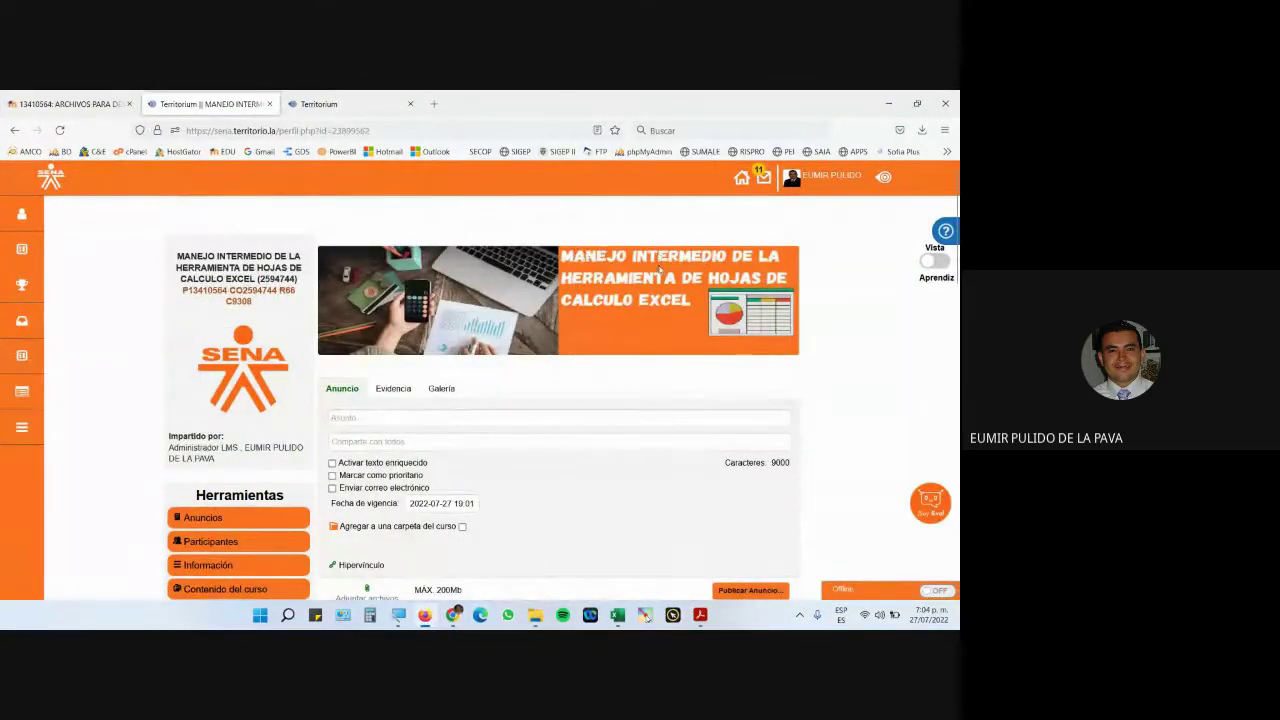
{"action": "mouse_move", "coordinate": [454, 615]}
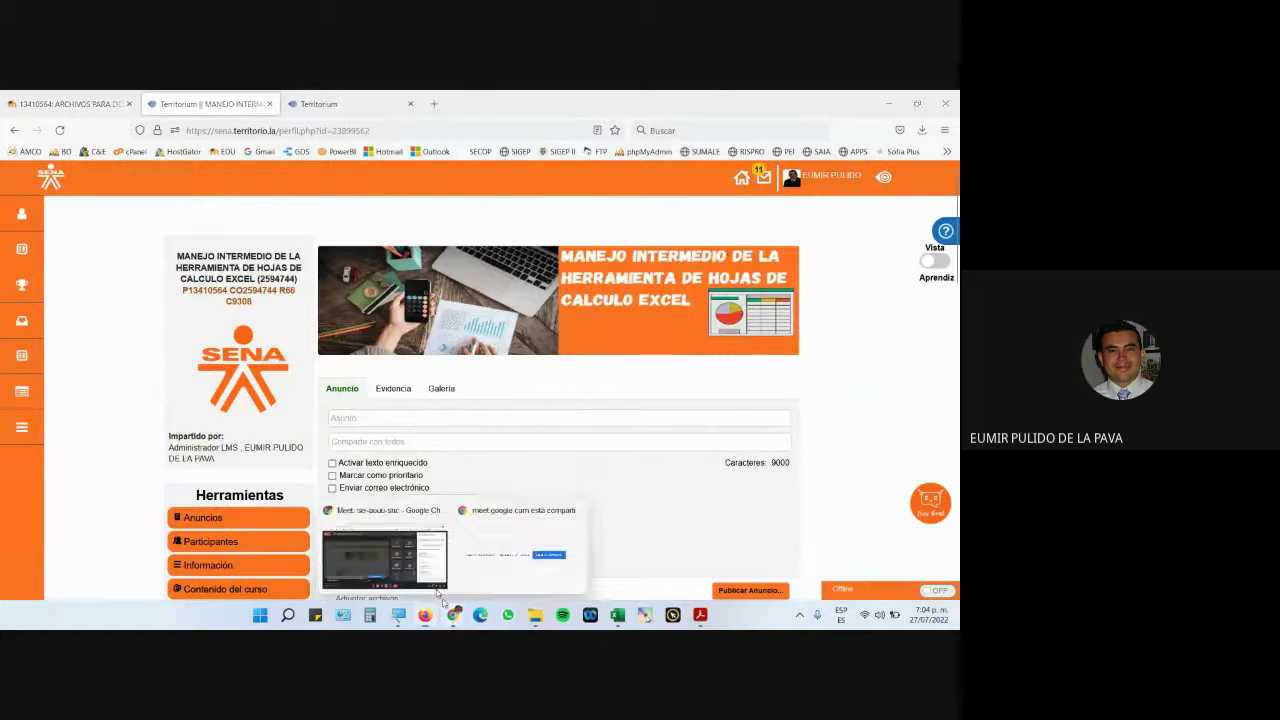
{"action": "left_click", "coordinate": [388, 520]}
{"action": "mouse_move", "coordinate": [700, 500]}
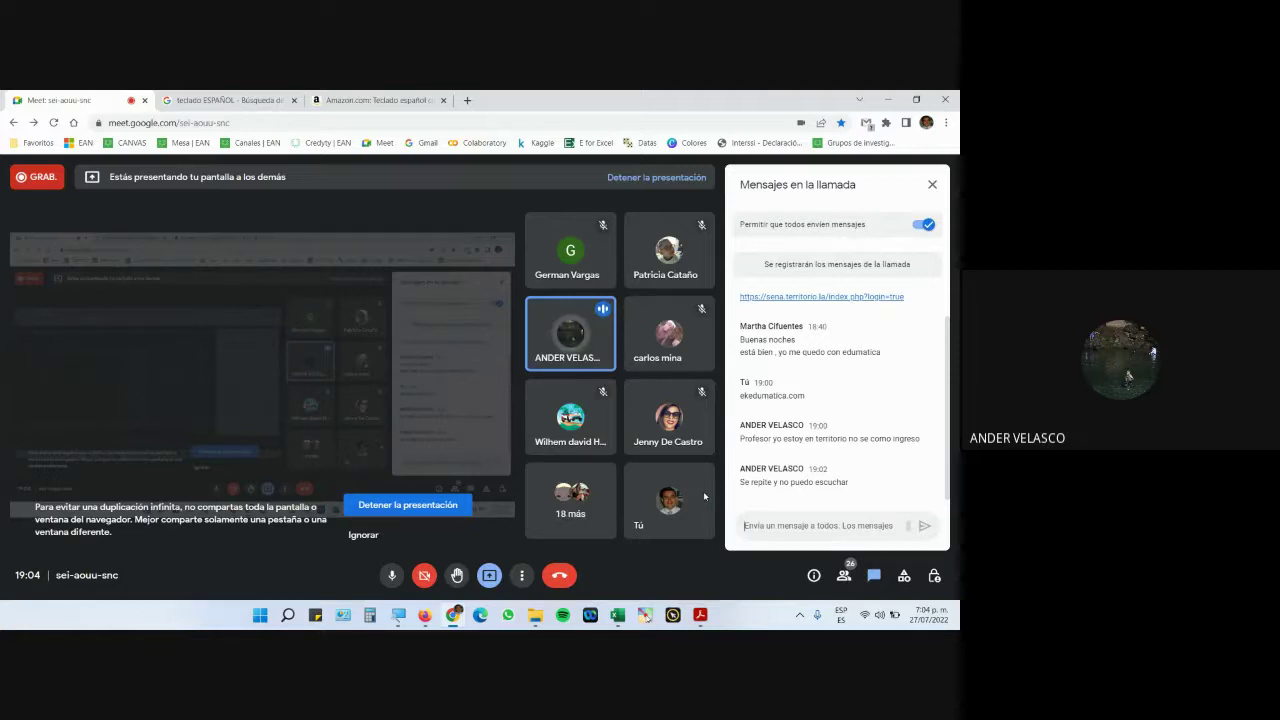
Return to the SENA course page and move on to the MATERIAL DE APOYO tab
{"action": "left_click", "coordinate": [424, 615]}
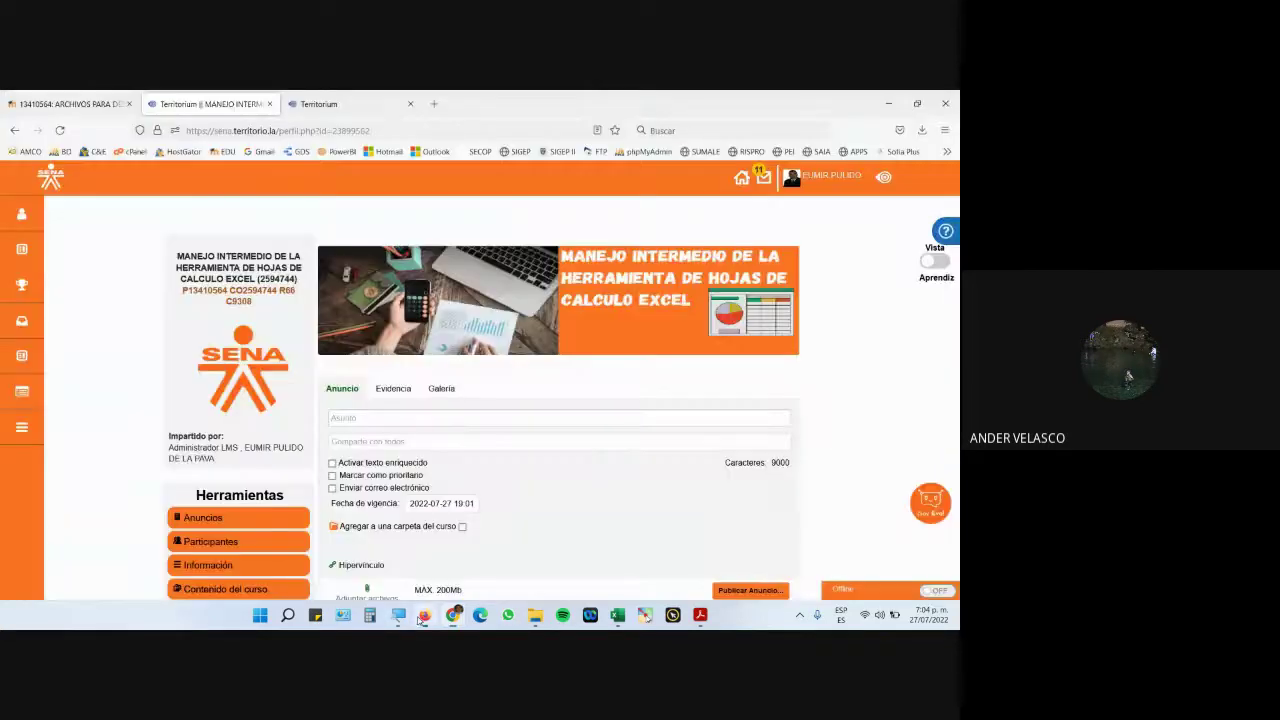
{"action": "scroll", "coordinate": [342, 558], "scroll_direction": "down", "scroll_amount": 3}
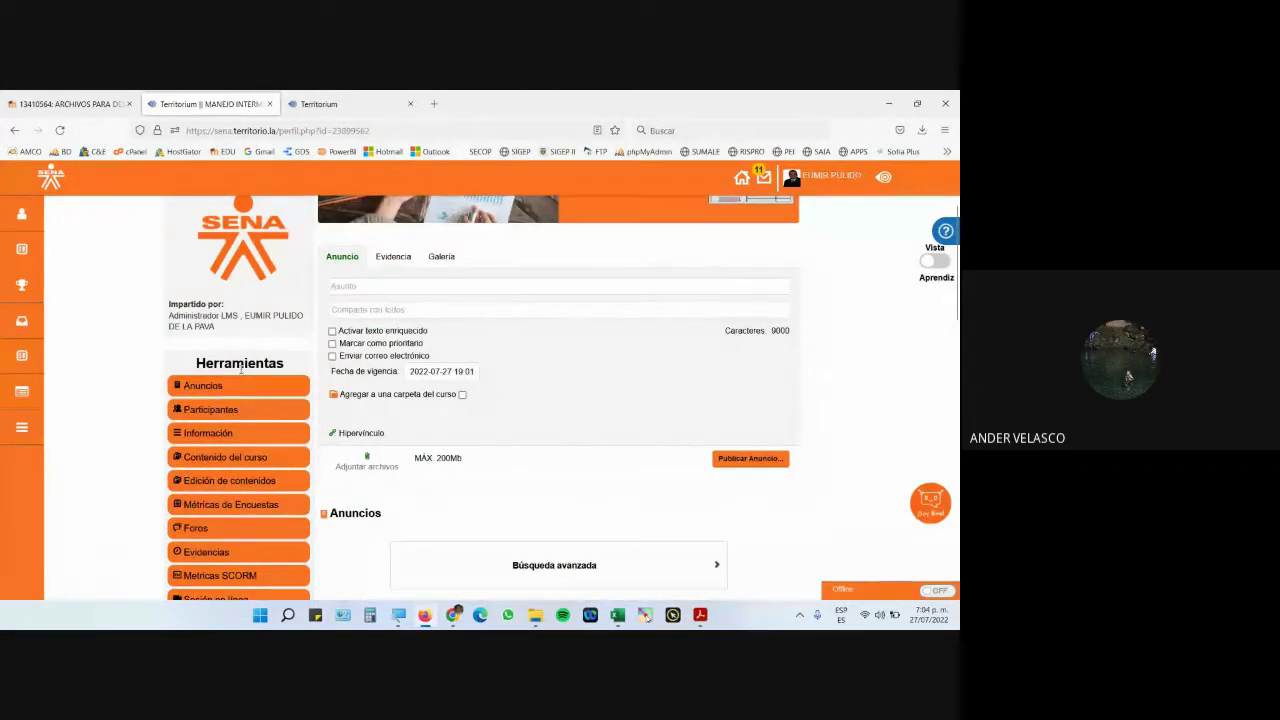
{"action": "key", "text": "ctrl+Tab"}
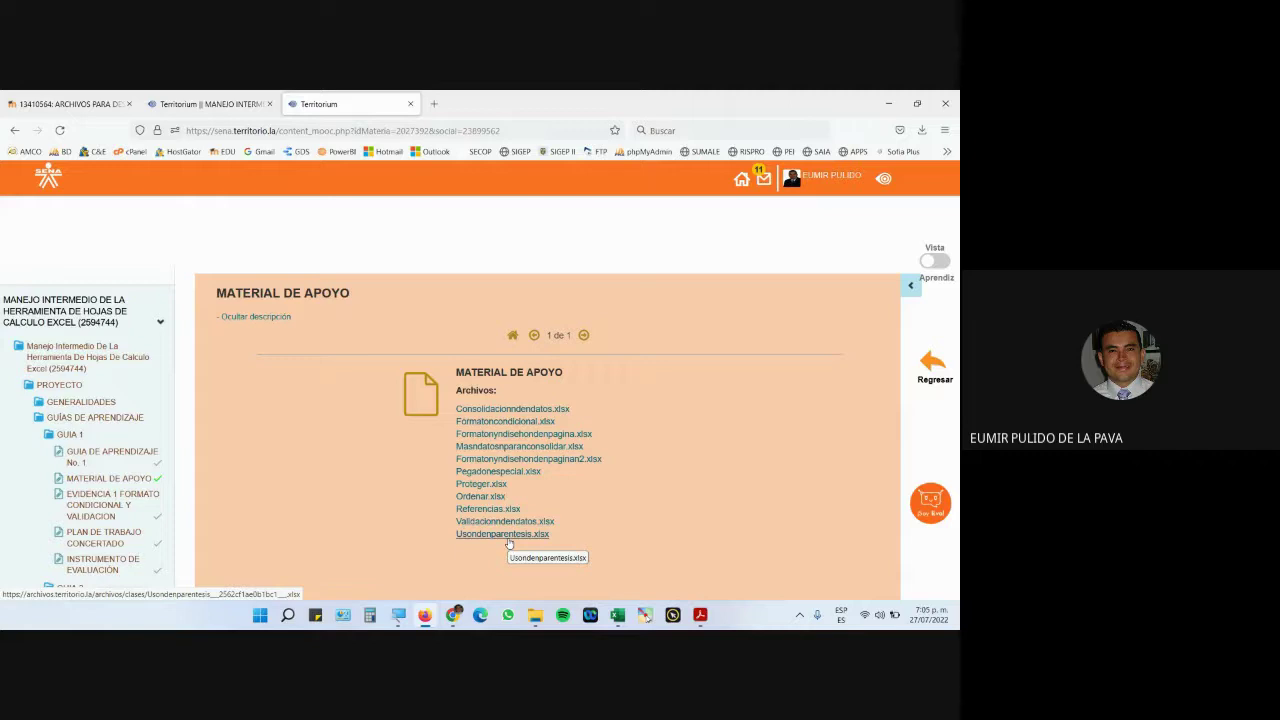
Turn on the screen magnifier at 200% and bring up the ekedumatica course folder
{"action": "left_click", "coordinate": [398, 614]}
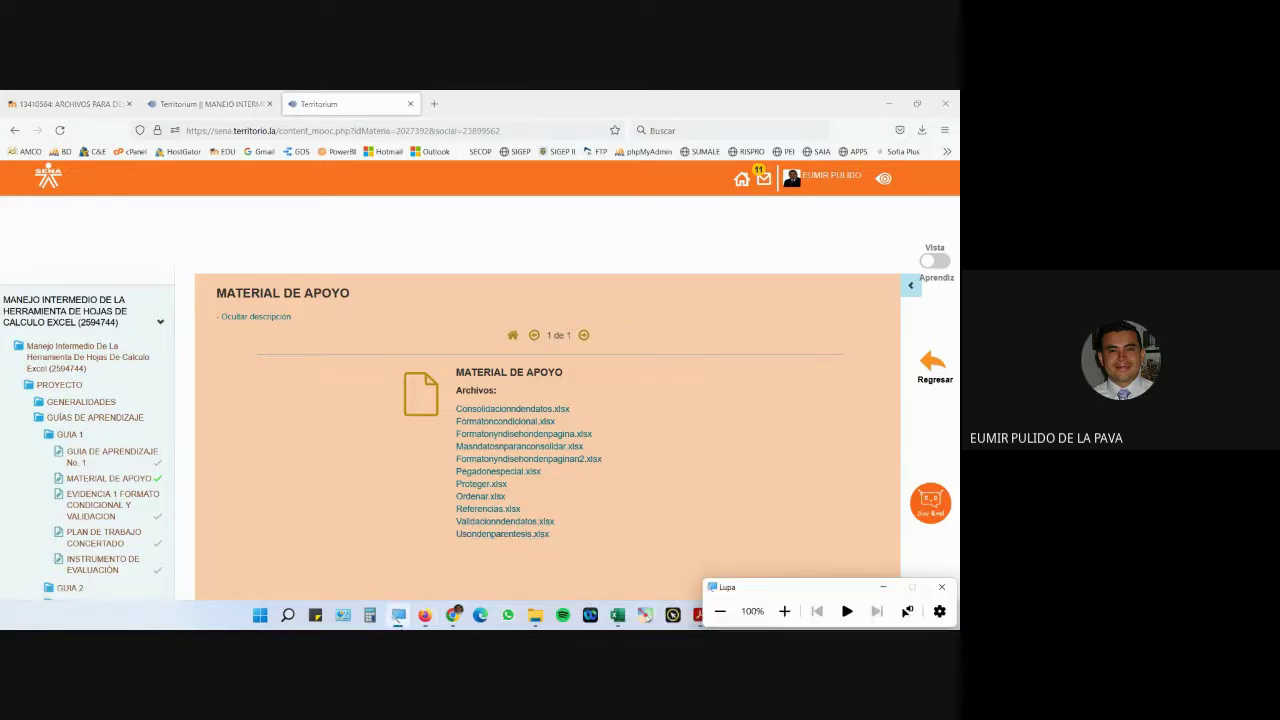
{"action": "left_click", "coordinate": [784, 611]}
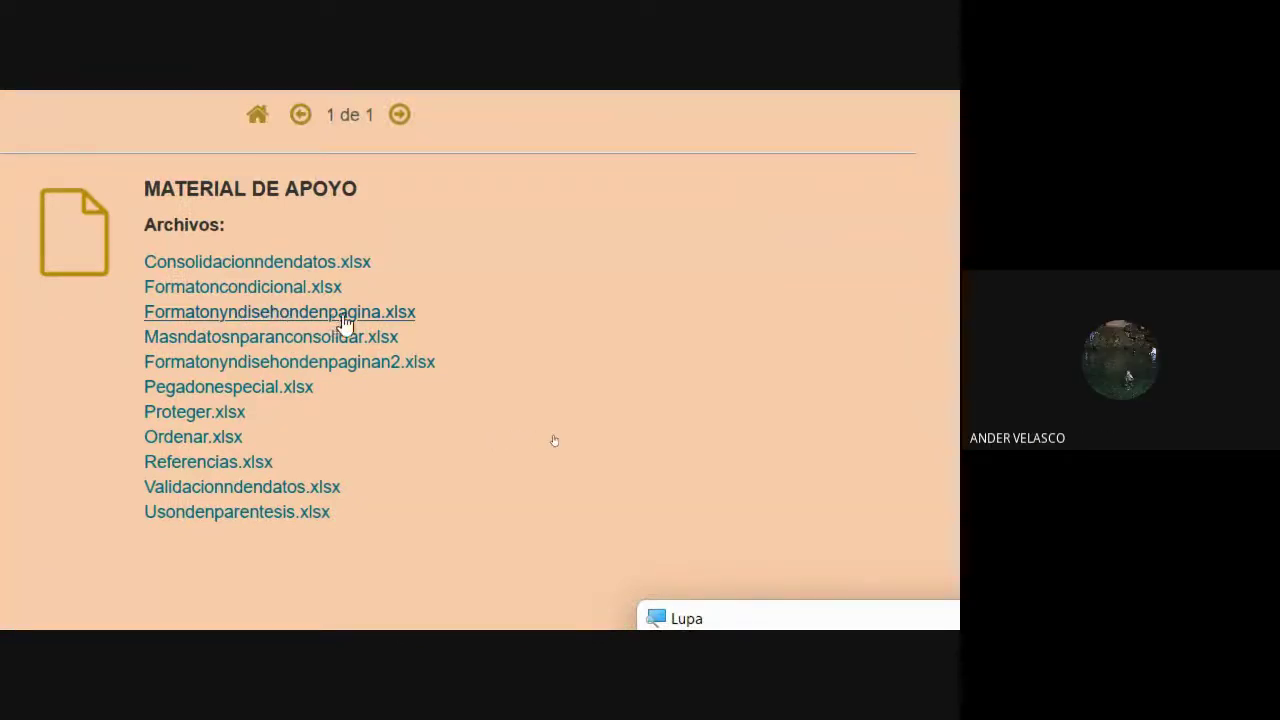
{"action": "key", "text": "super+minus"}
{"action": "left_click", "coordinate": [104, 90]}
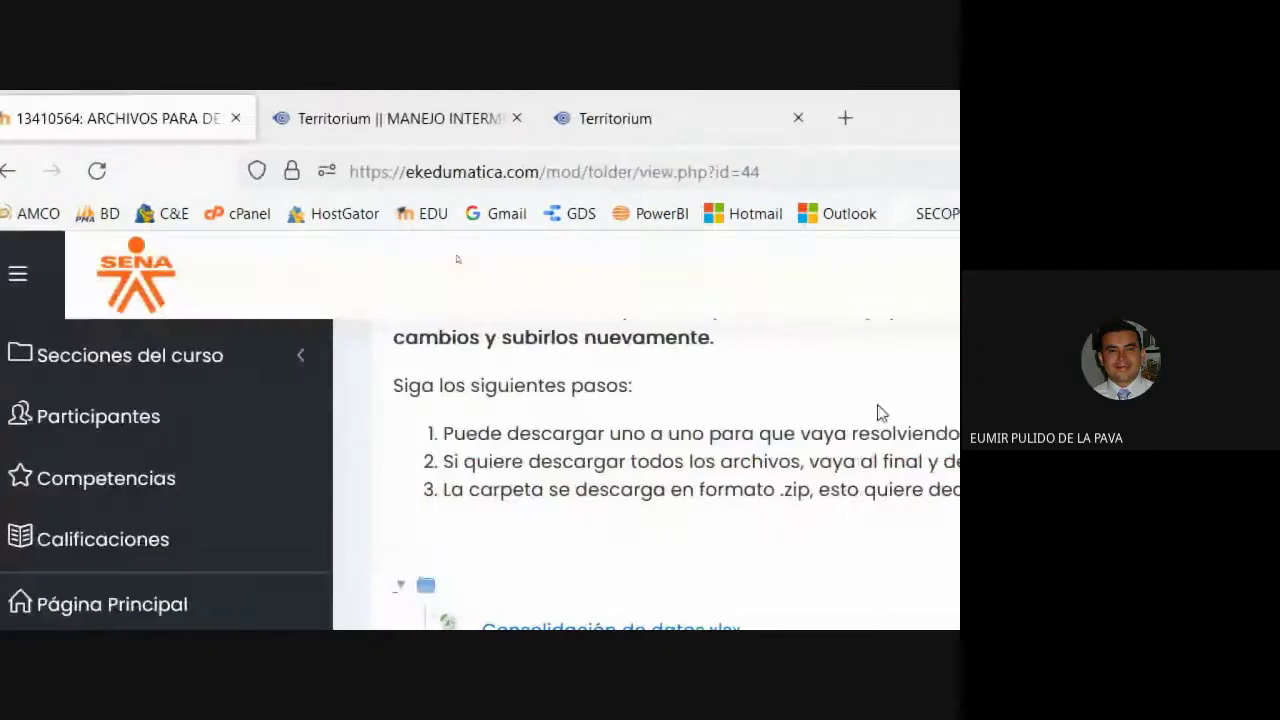
{"action": "key", "text": "super+plus"}
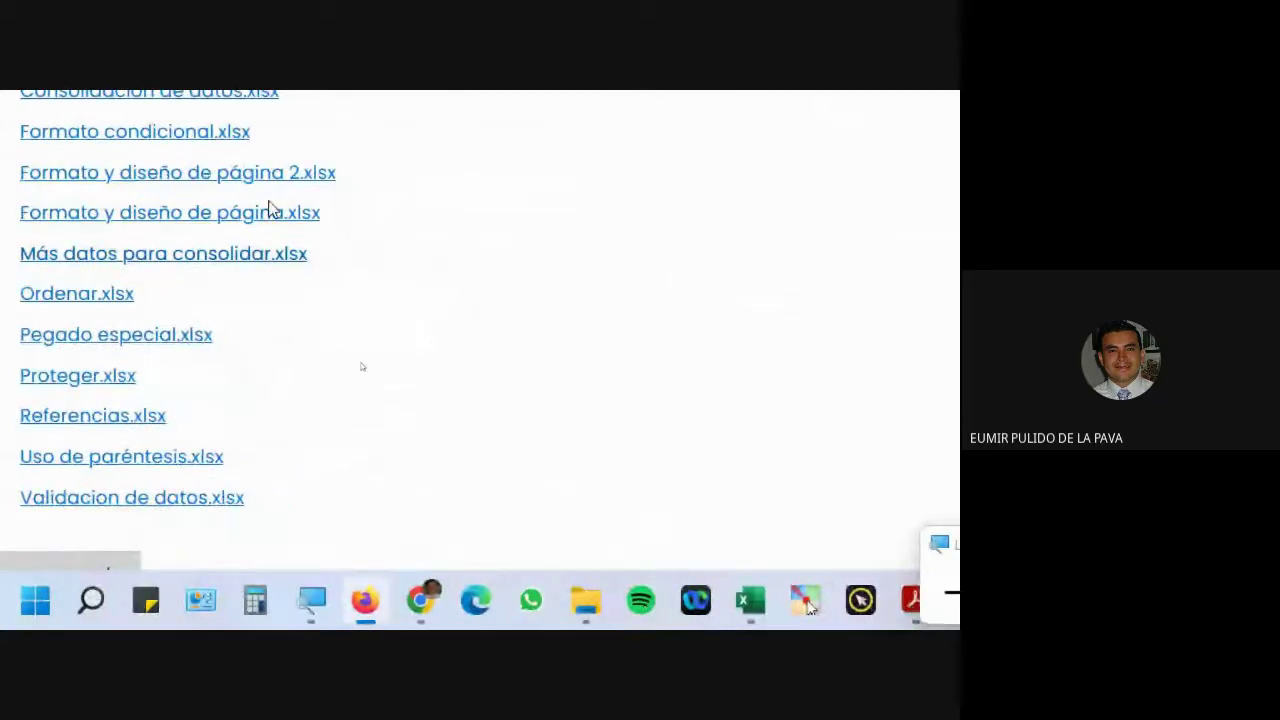
Download Formato y diseño de página.xlsx to the desktop (Escritorio) and open it in Excel
{"action": "left_click", "coordinate": [250, 110]}
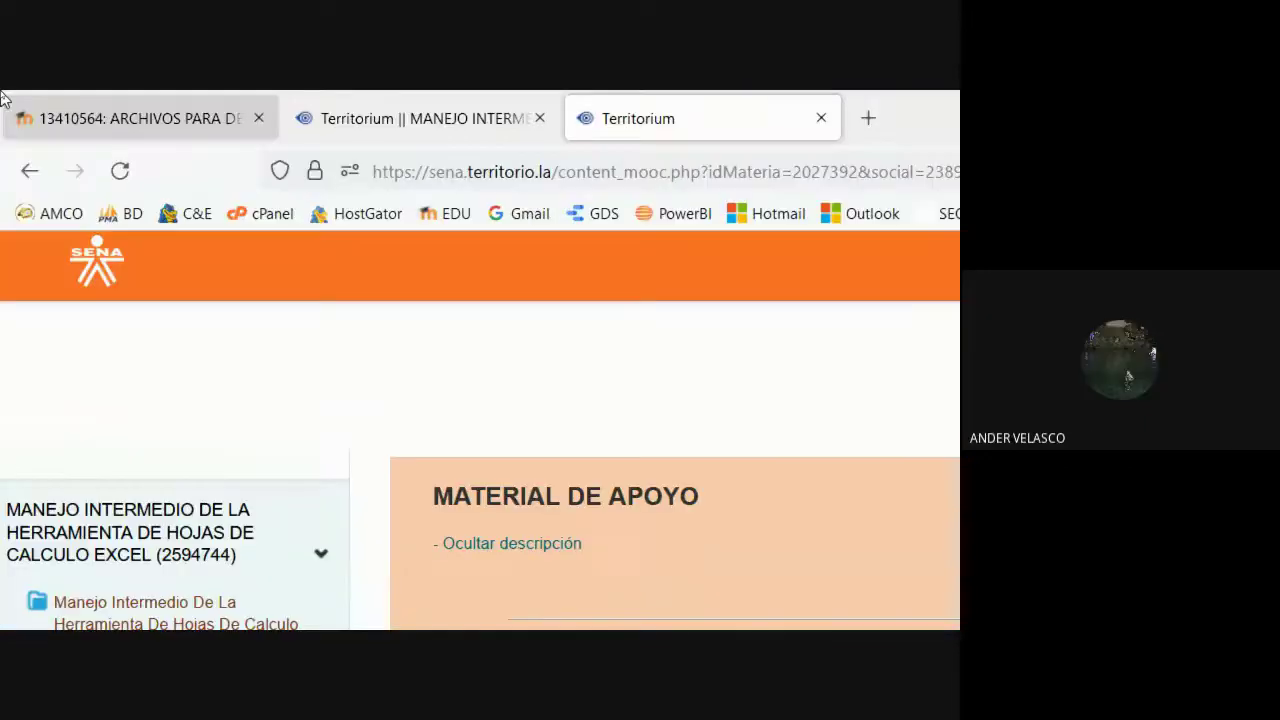
{"action": "left_click", "coordinate": [103, 120]}
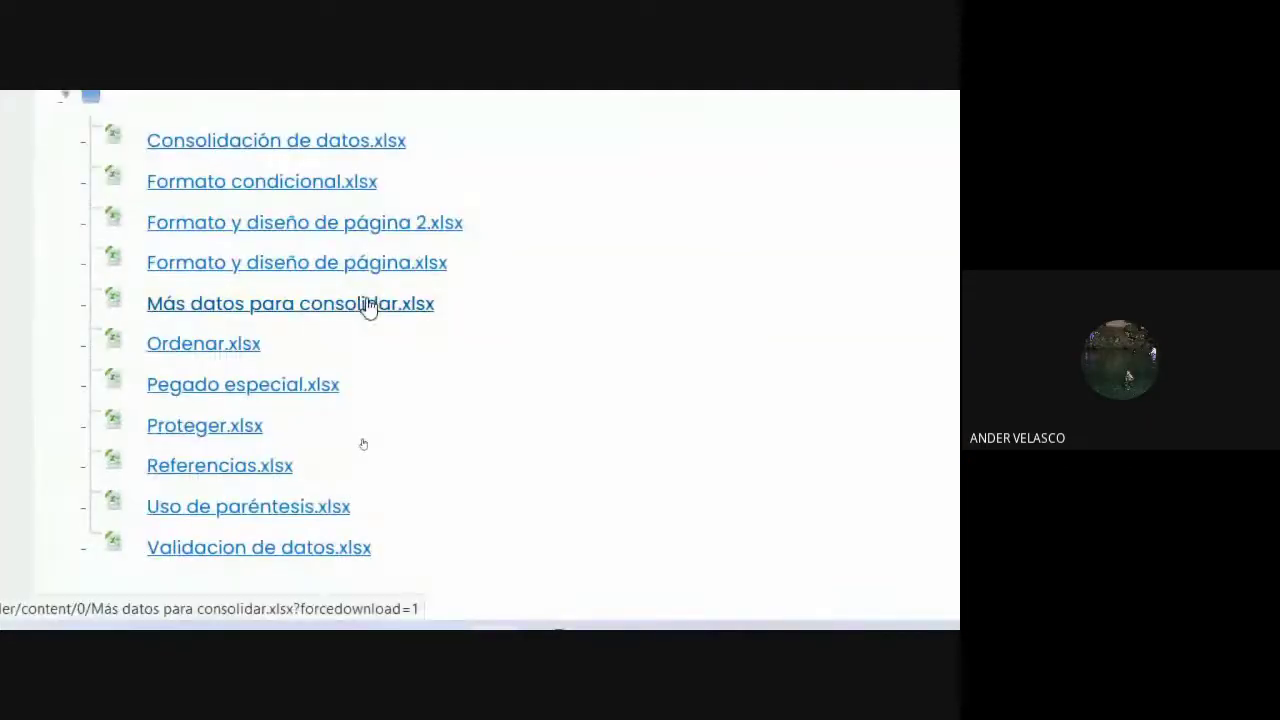
{"action": "left_click", "coordinate": [371, 278]}
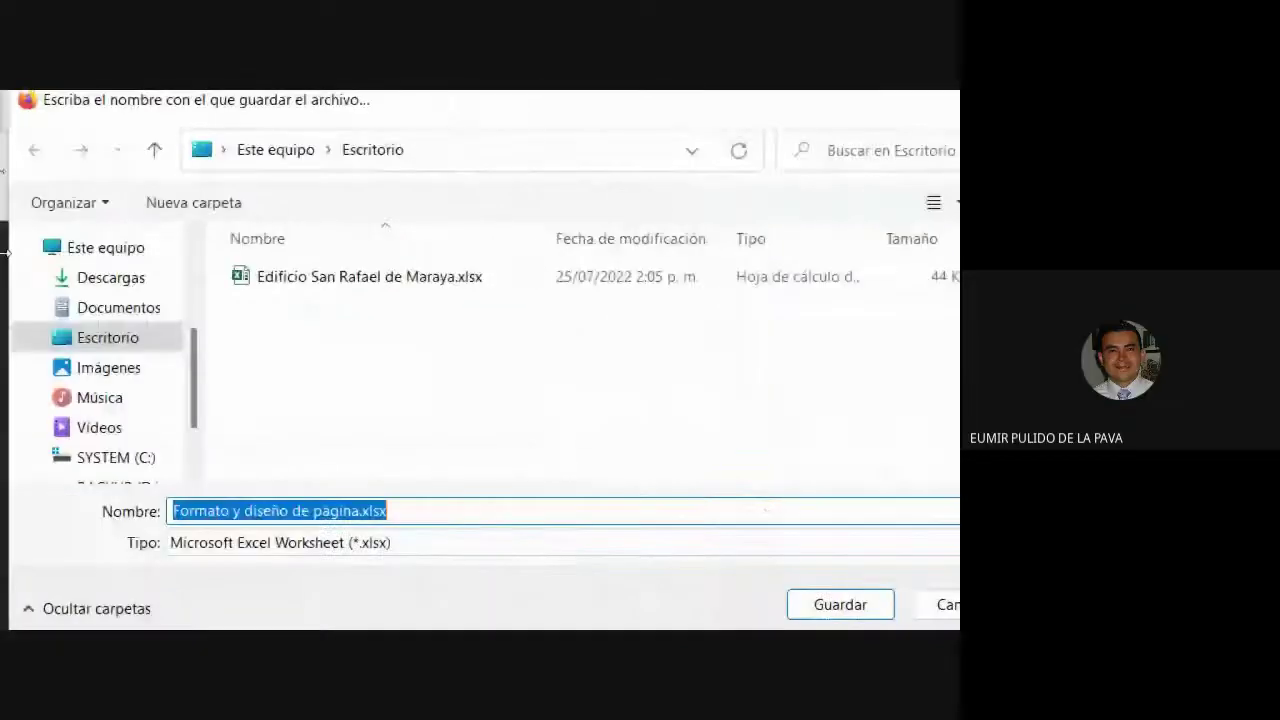
{"action": "left_click", "coordinate": [517, 598]}
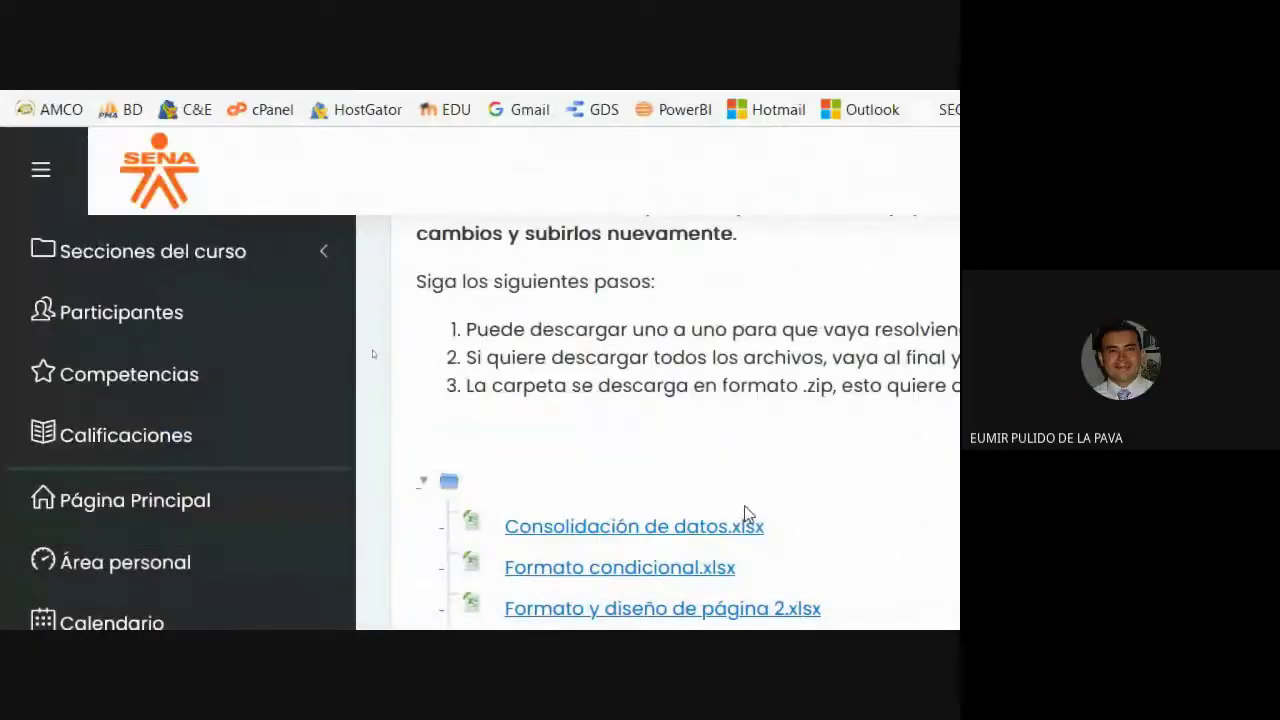
{"action": "left_click", "coordinate": [470, 252]}
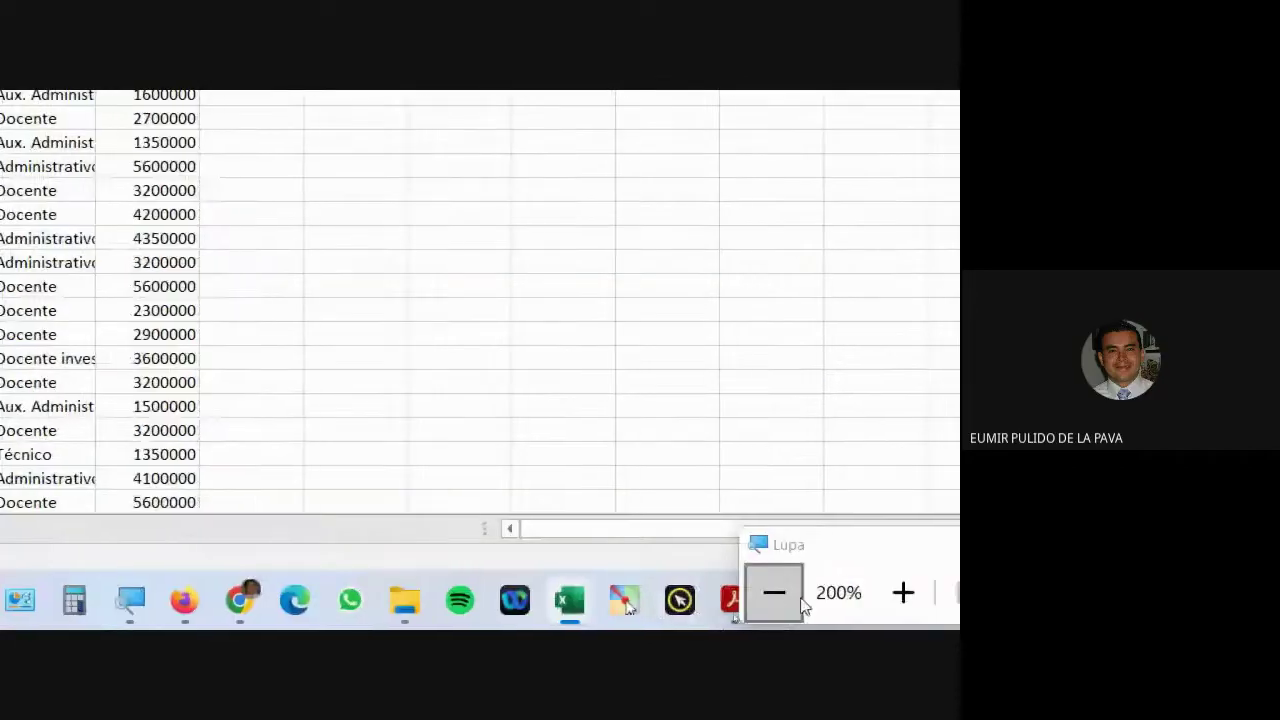
Reset the magnifier to 100% and check the Google Meet participants and chat
{"action": "left_click", "coordinate": [771, 592]}
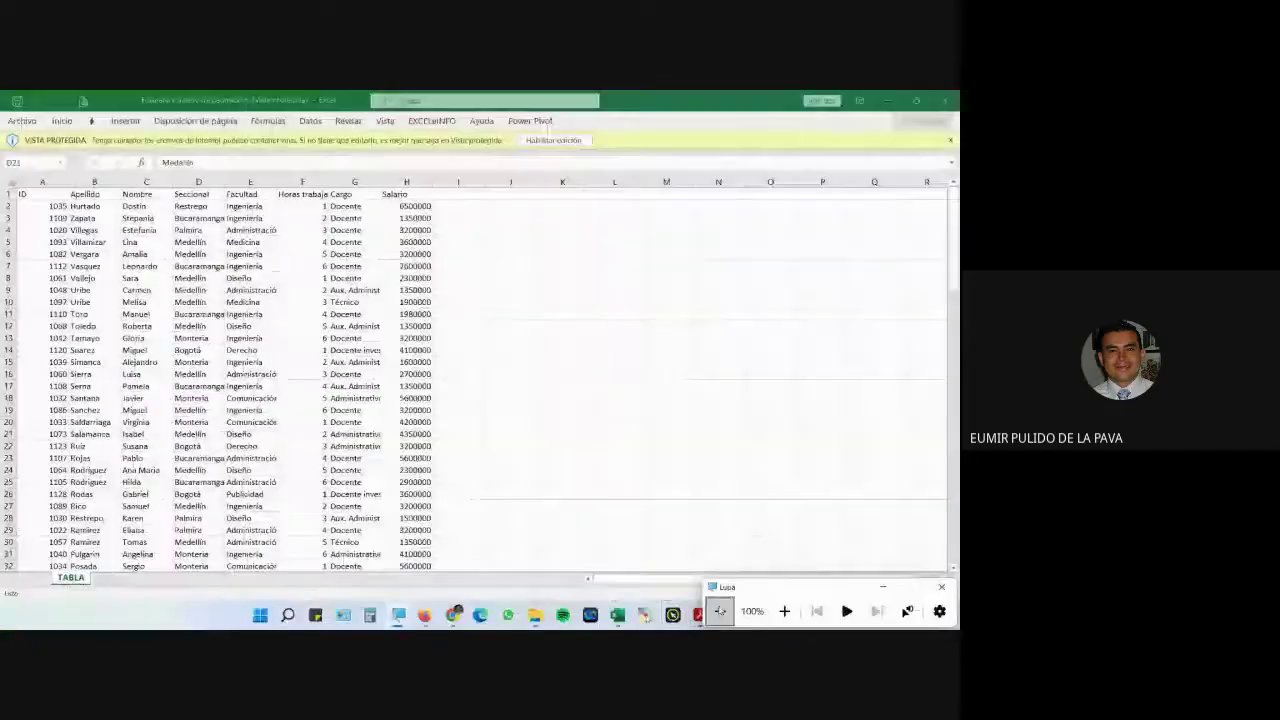
{"action": "left_click", "coordinate": [360, 545]}
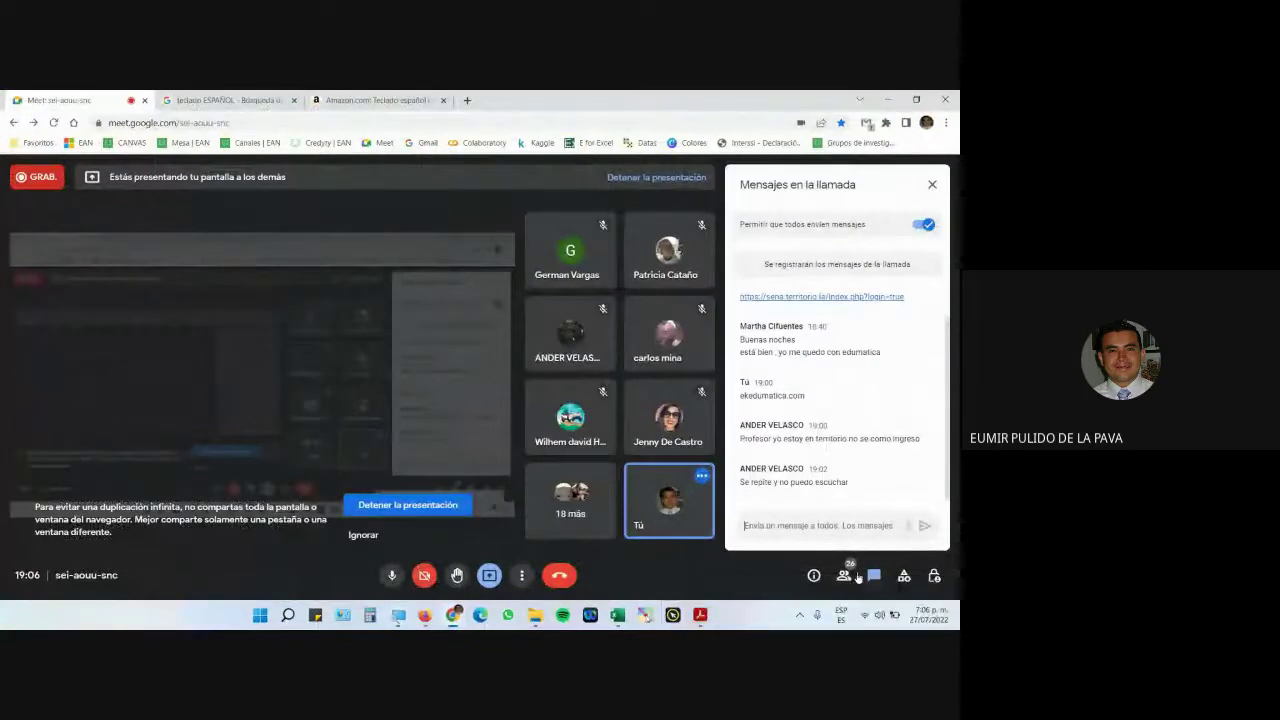
{"action": "left_click", "coordinate": [845, 576]}
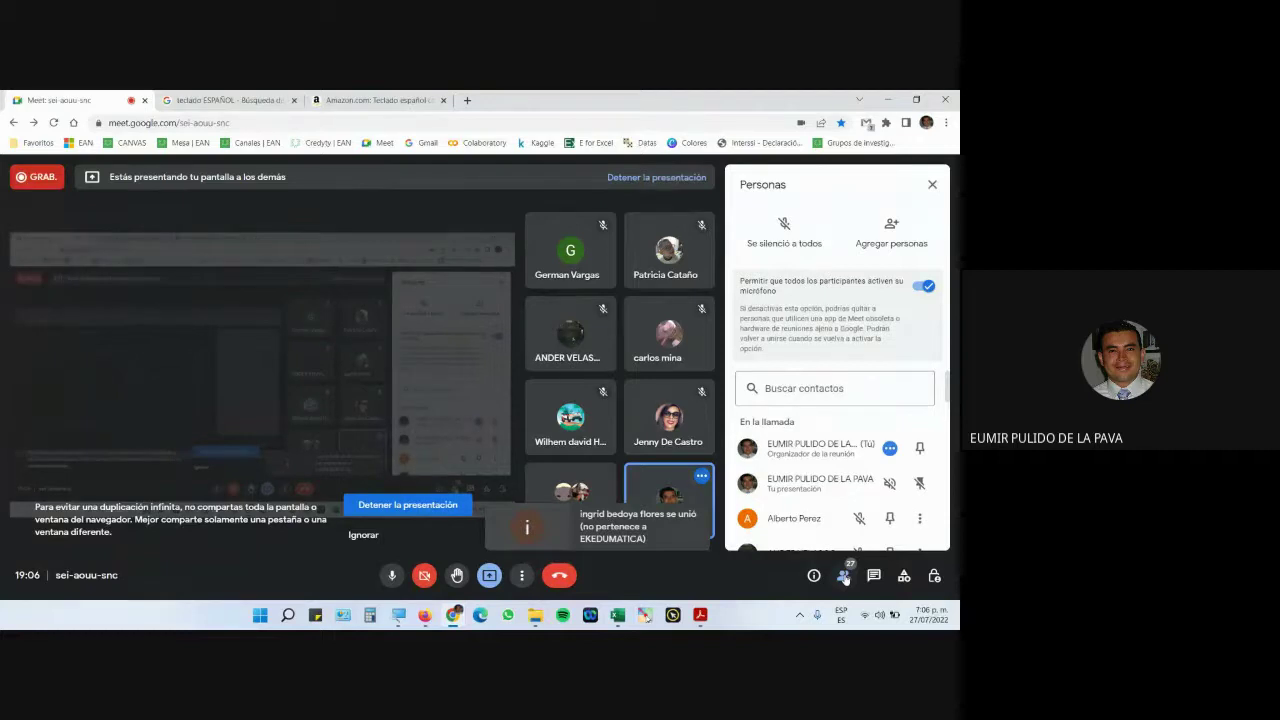
{"action": "left_click", "coordinate": [872, 580]}
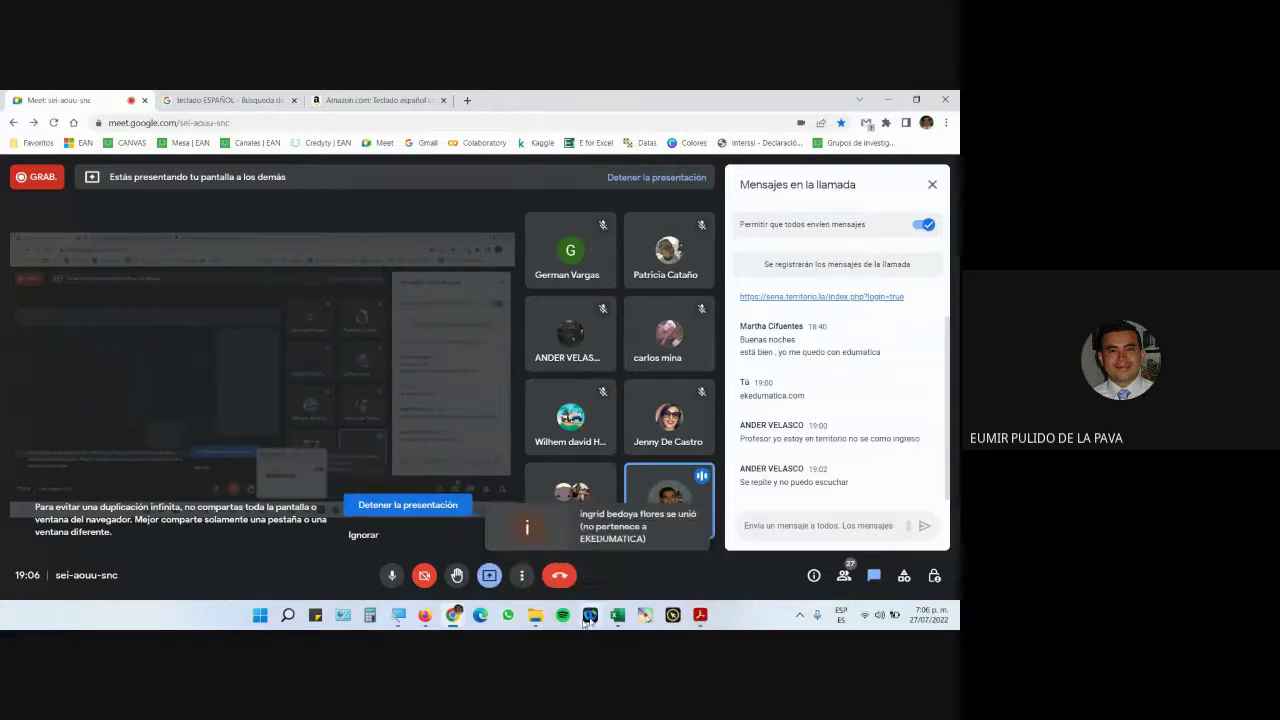
Close Libro1 without saving, enable editing in the downloaded workbook, and return to the PDF guide
{"action": "mouse_move", "coordinate": [620, 619]}
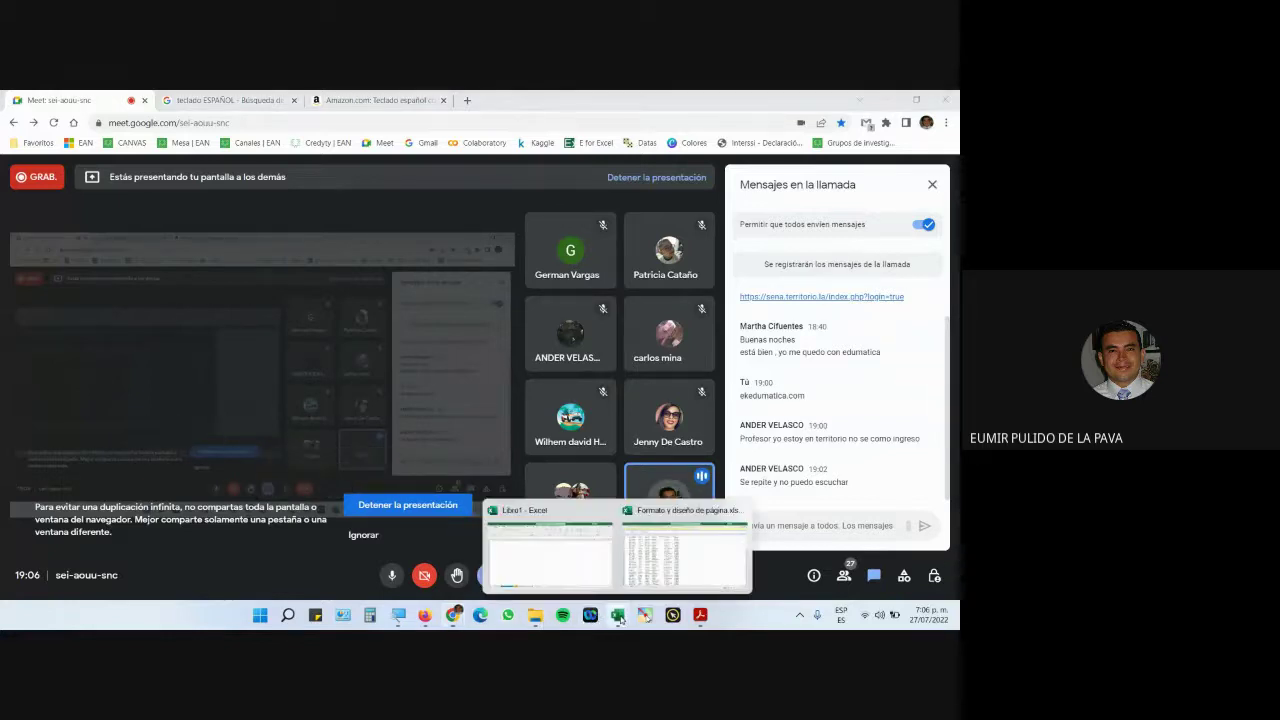
{"action": "left_click", "coordinate": [567, 539]}
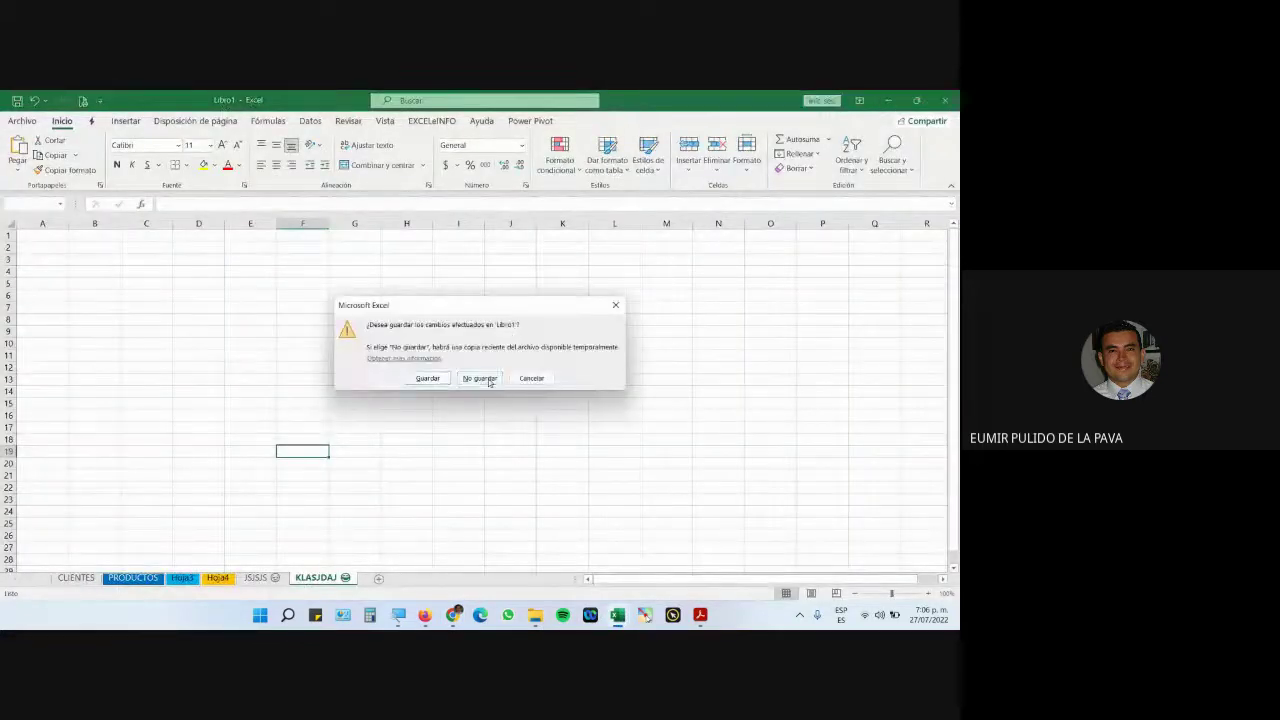
{"action": "left_click", "coordinate": [480, 378]}
{"action": "left_click", "coordinate": [553, 140]}
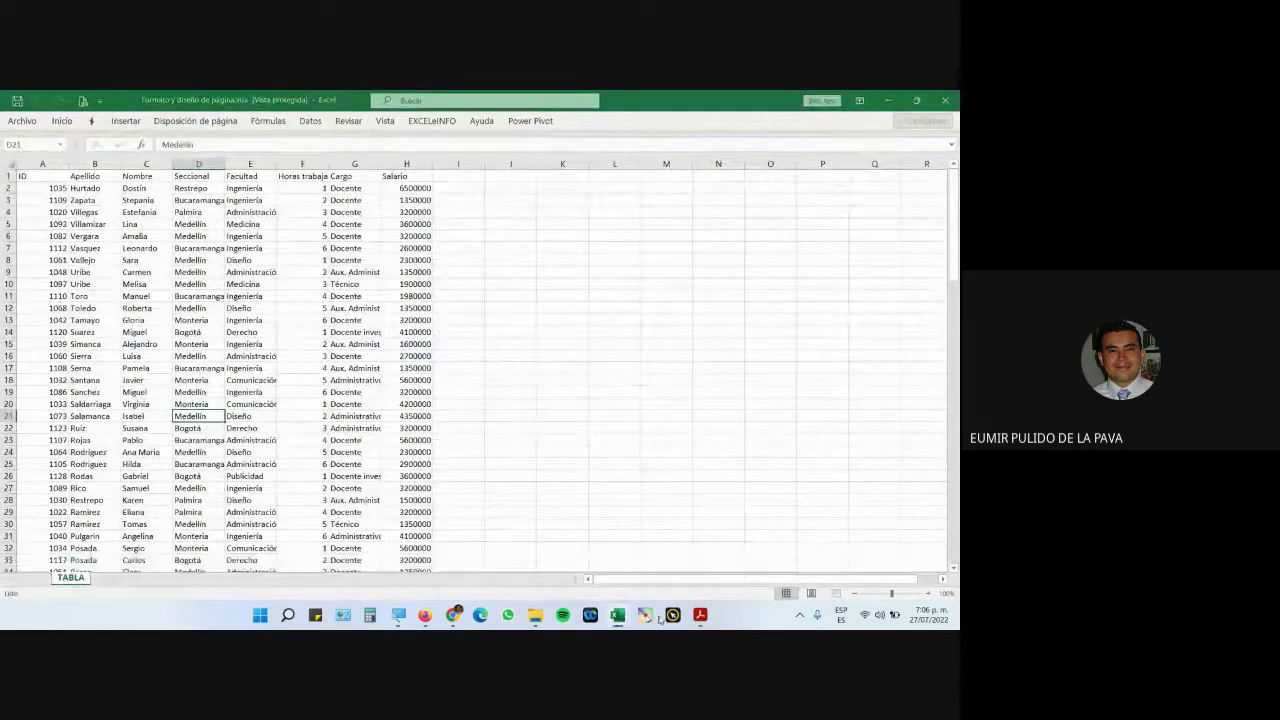
{"action": "left_click", "coordinate": [699, 615]}
{"action": "scroll", "coordinate": [454, 378], "scroll_direction": "down", "scroll_amount": 1}
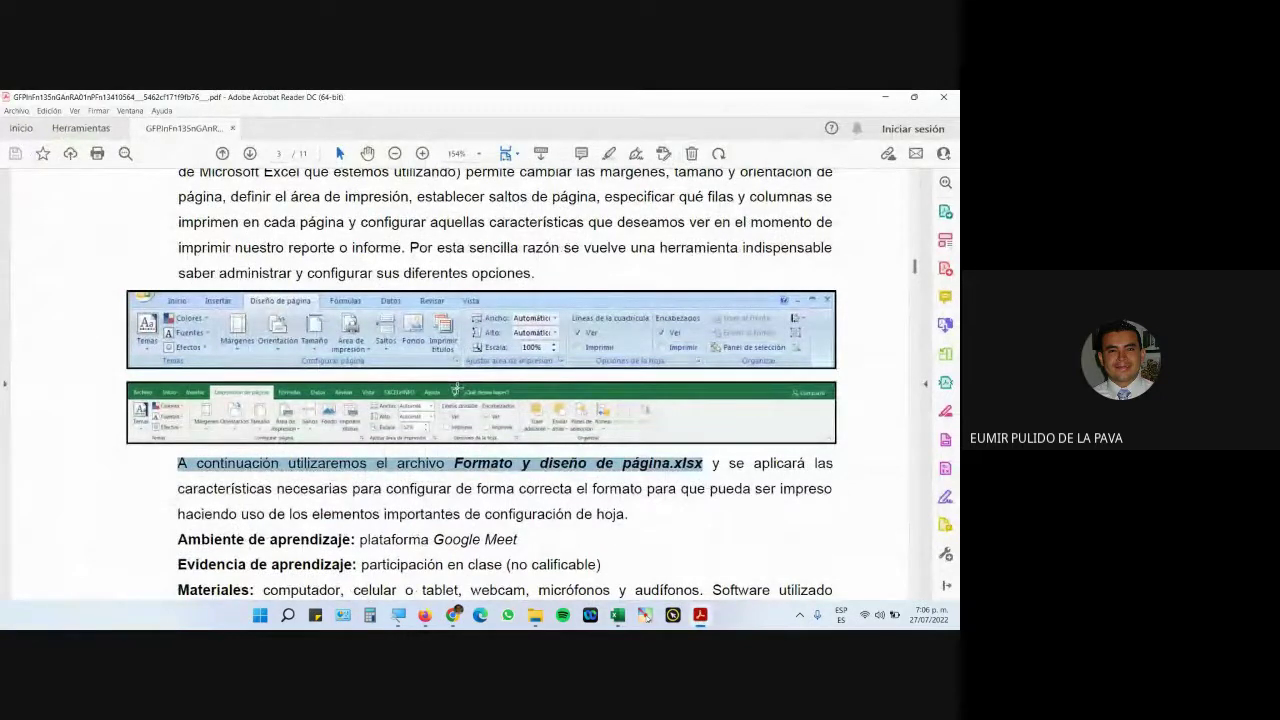
{"action": "scroll", "coordinate": [327, 420], "scroll_direction": "up", "scroll_amount": 1}
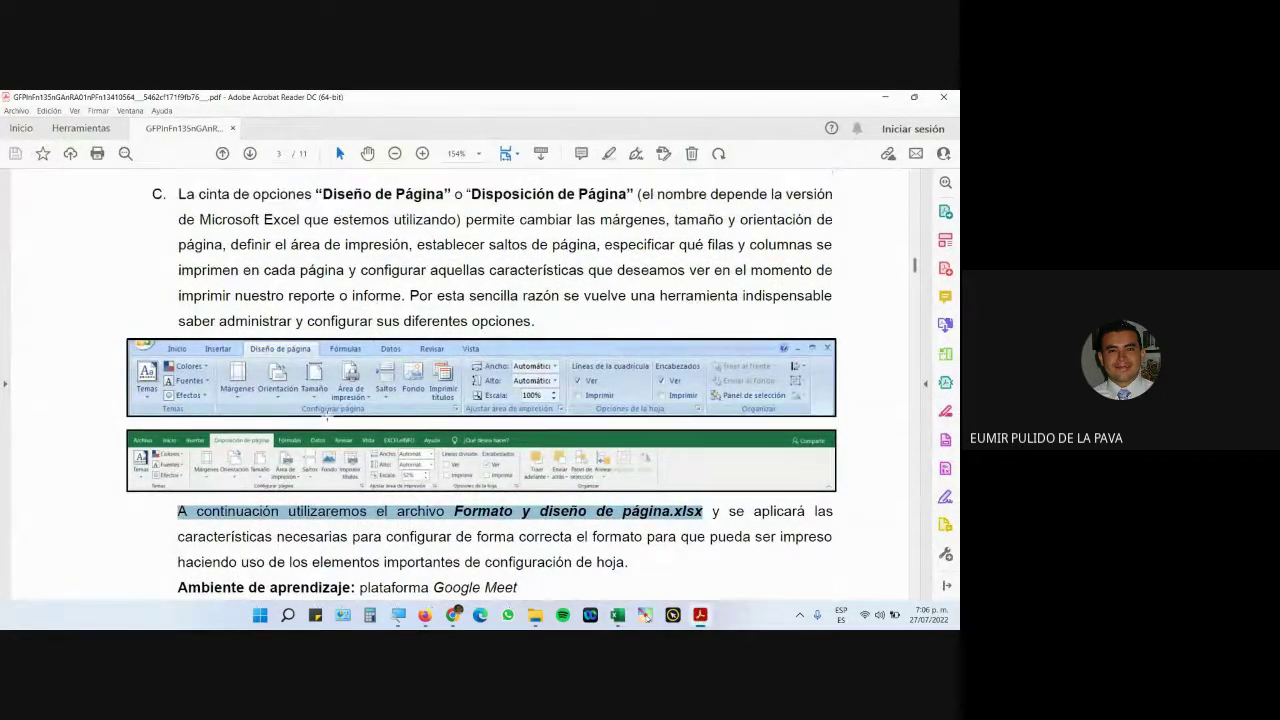
{"action": "left_click", "coordinate": [375, 202]}
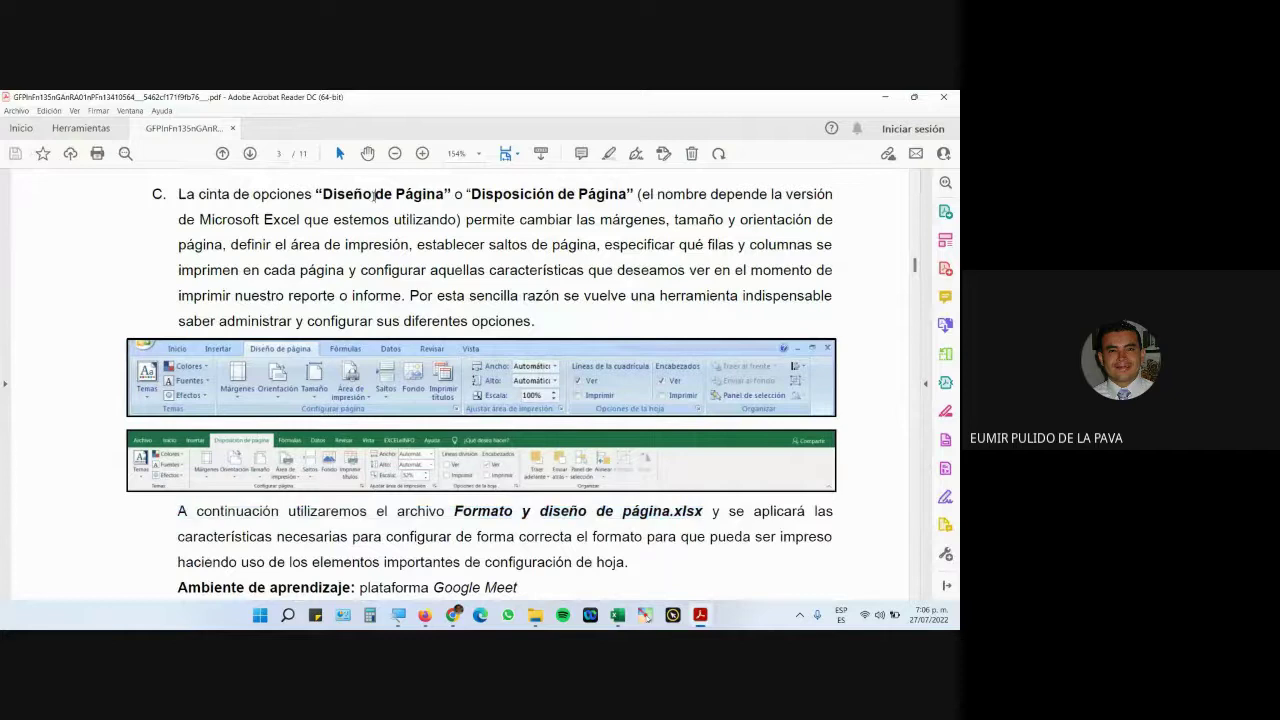
{"action": "double_click", "coordinate": [578, 196]}
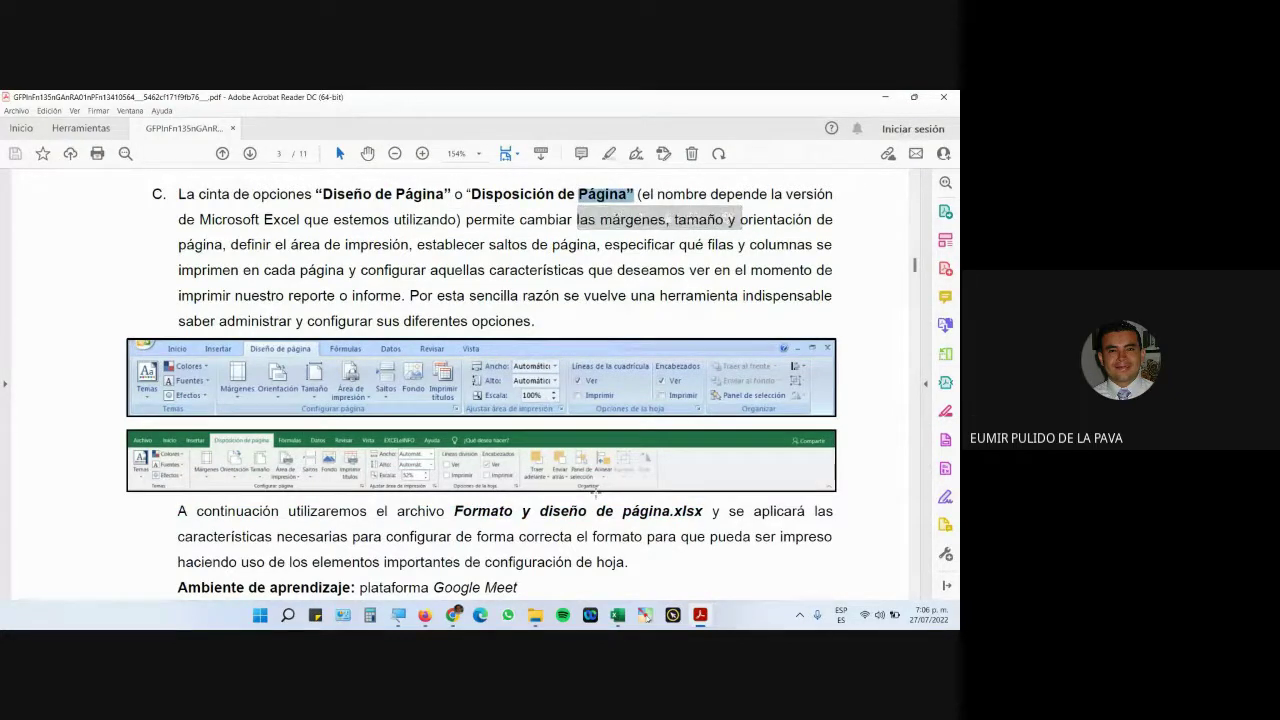
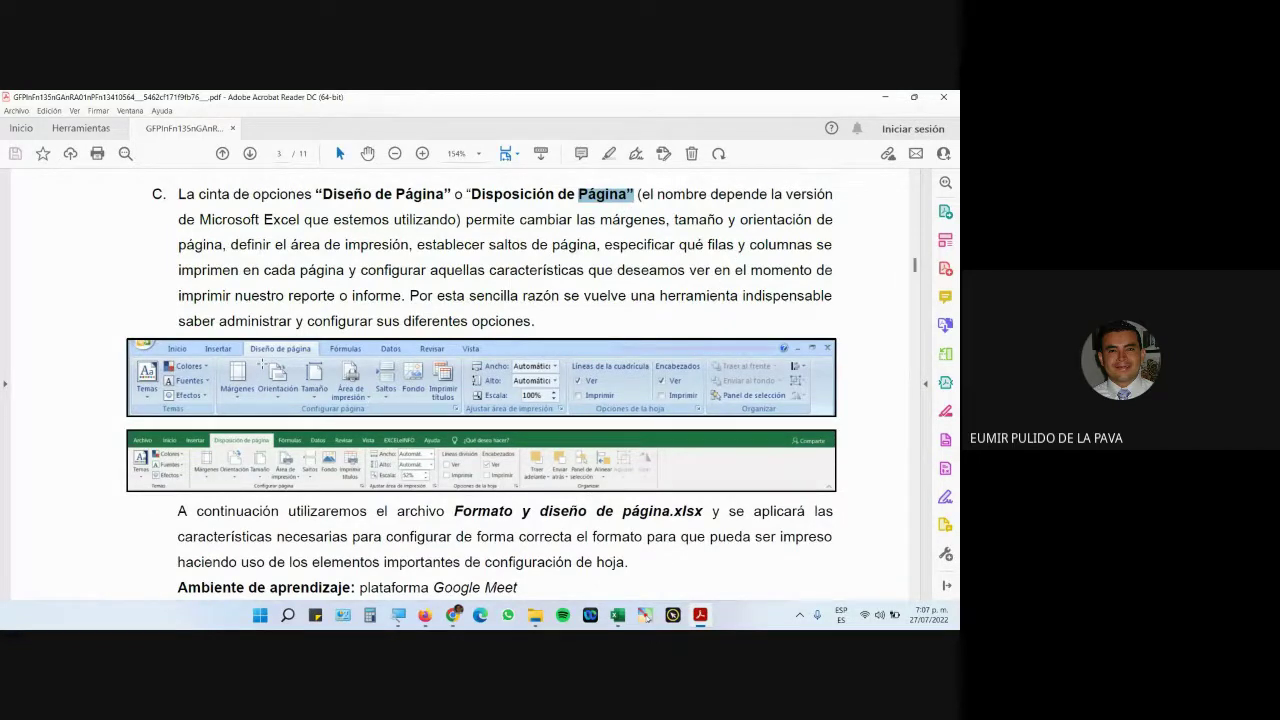
Switch from Acrobat Reader to the Excel workbook Formato y diseño de página.xlsx
{"action": "left_click", "coordinate": [617, 614]}
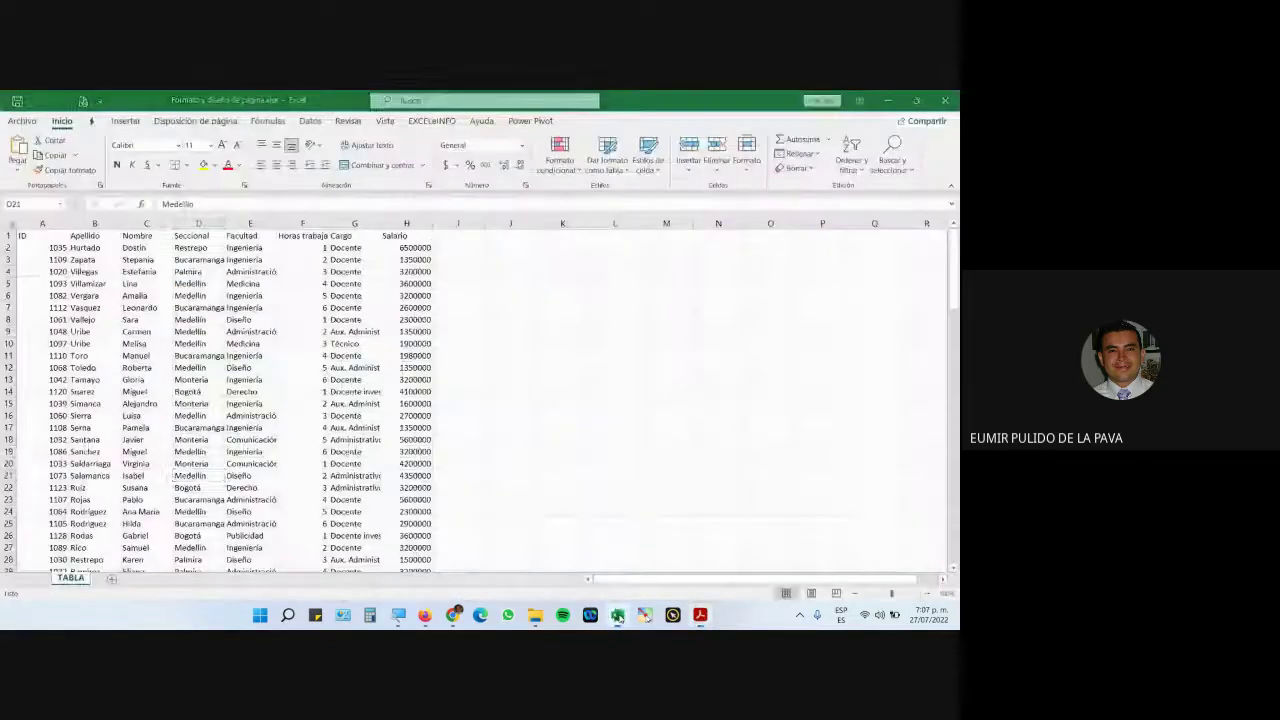
Scroll through the employee data, then open the TABLA sheet's print preview with Ctrl+P
{"action": "scroll", "coordinate": [340, 480], "scroll_direction": "down", "scroll_amount": 18}
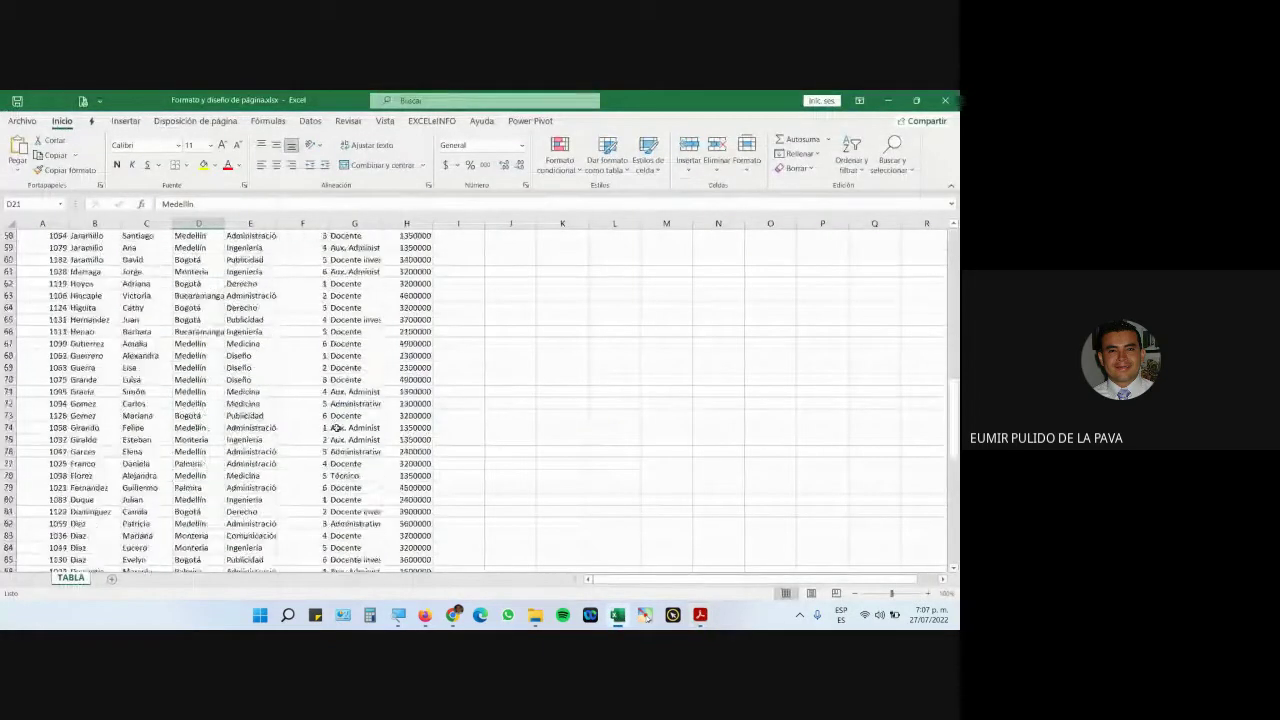
{"action": "scroll", "coordinate": [337, 437], "scroll_direction": "up", "scroll_amount": 18}
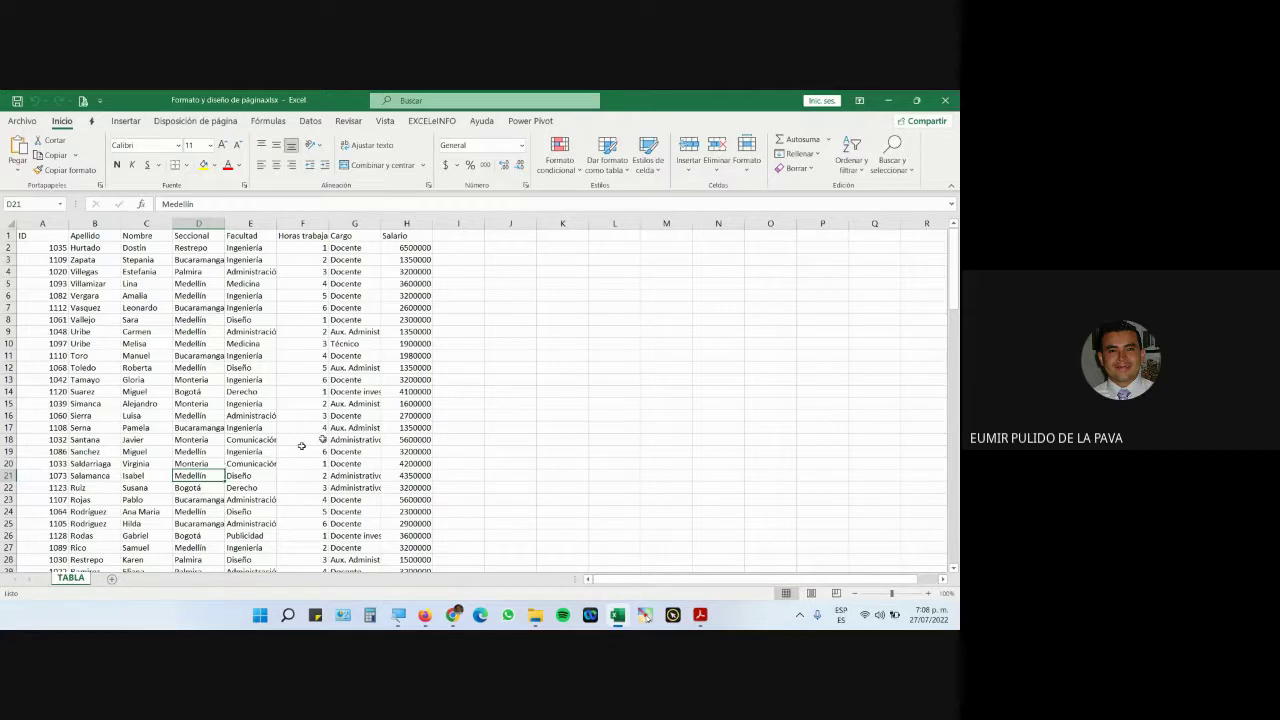
{"action": "scroll", "coordinate": [200, 450], "scroll_direction": "down", "scroll_amount": 1}
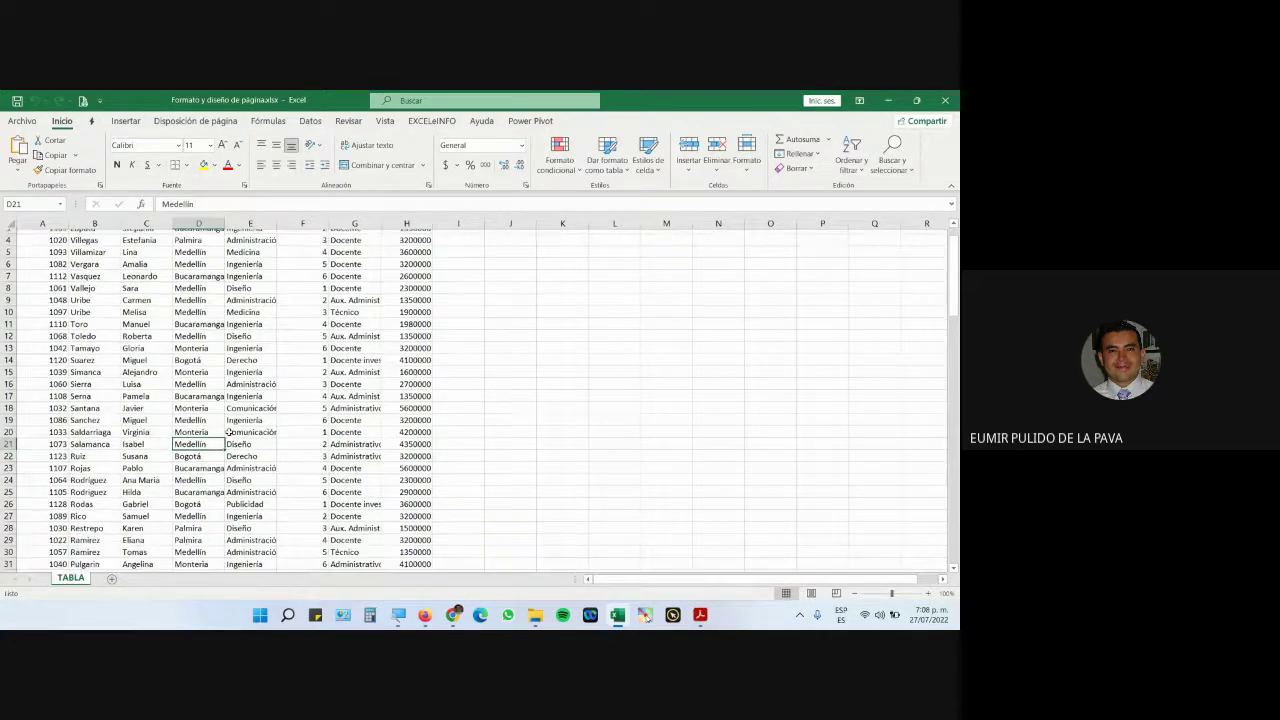
{"action": "scroll", "coordinate": [228, 432], "scroll_direction": "up", "scroll_amount": 1}
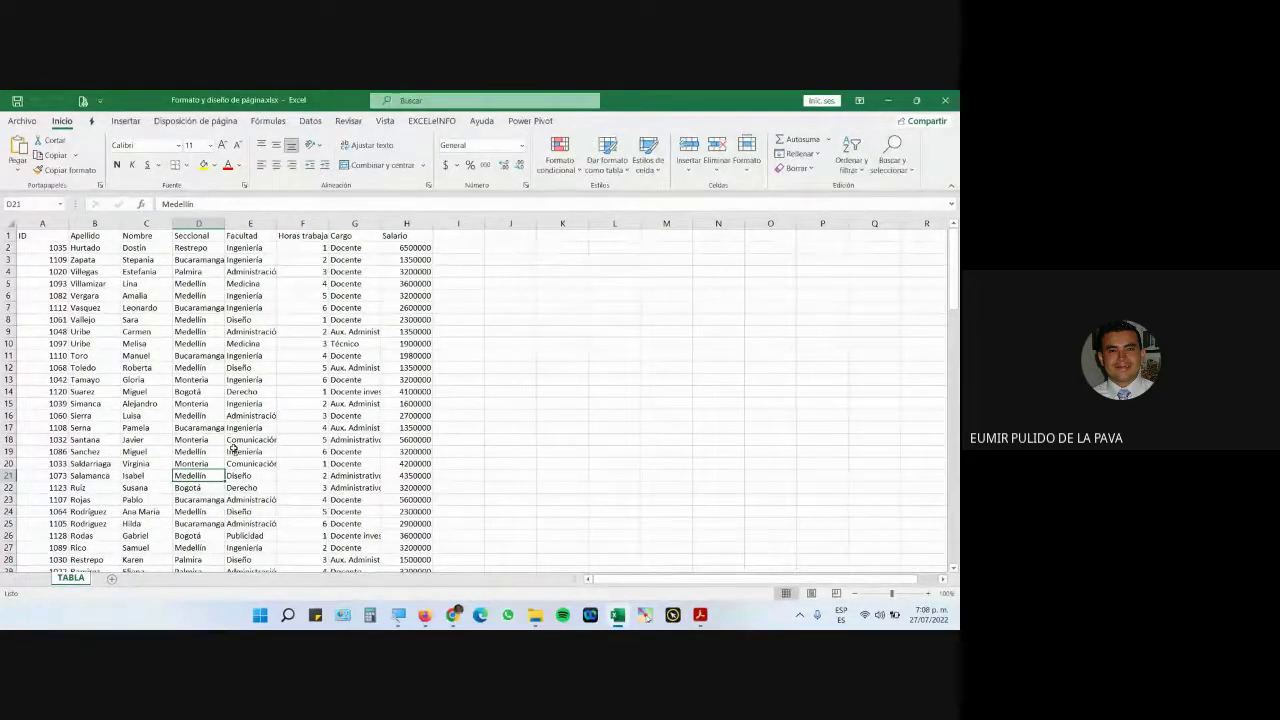
{"action": "key", "text": "ctrl+p"}
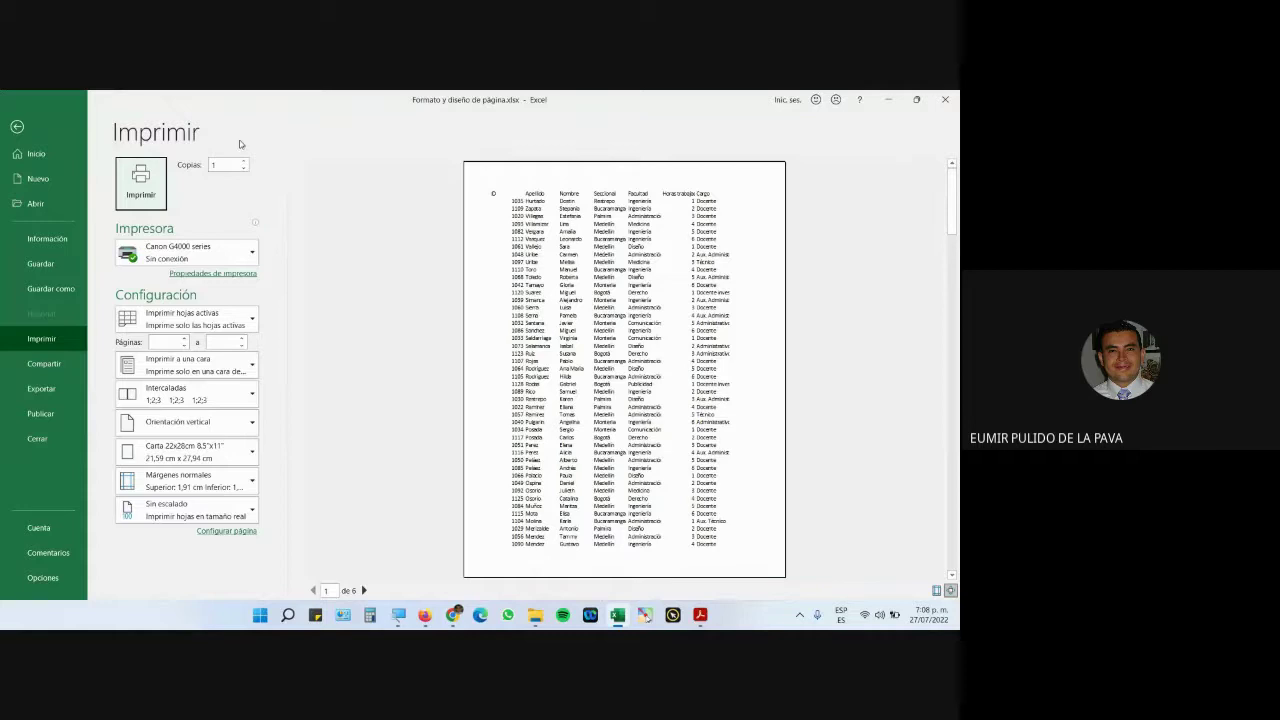
Return to the TABLA sheet, magnify the screen twice, and show the Quick Access Toolbar command list
{"action": "left_click", "coordinate": [19, 127]}
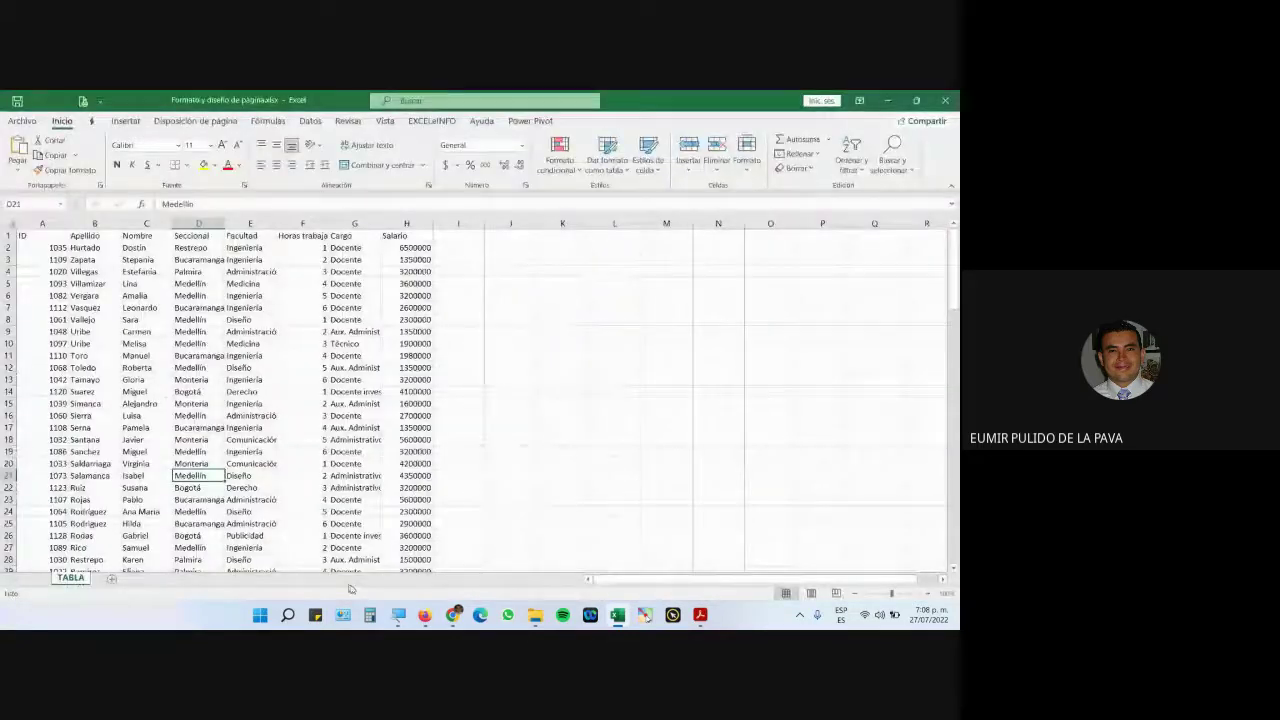
{"action": "key", "text": "super+plus"}
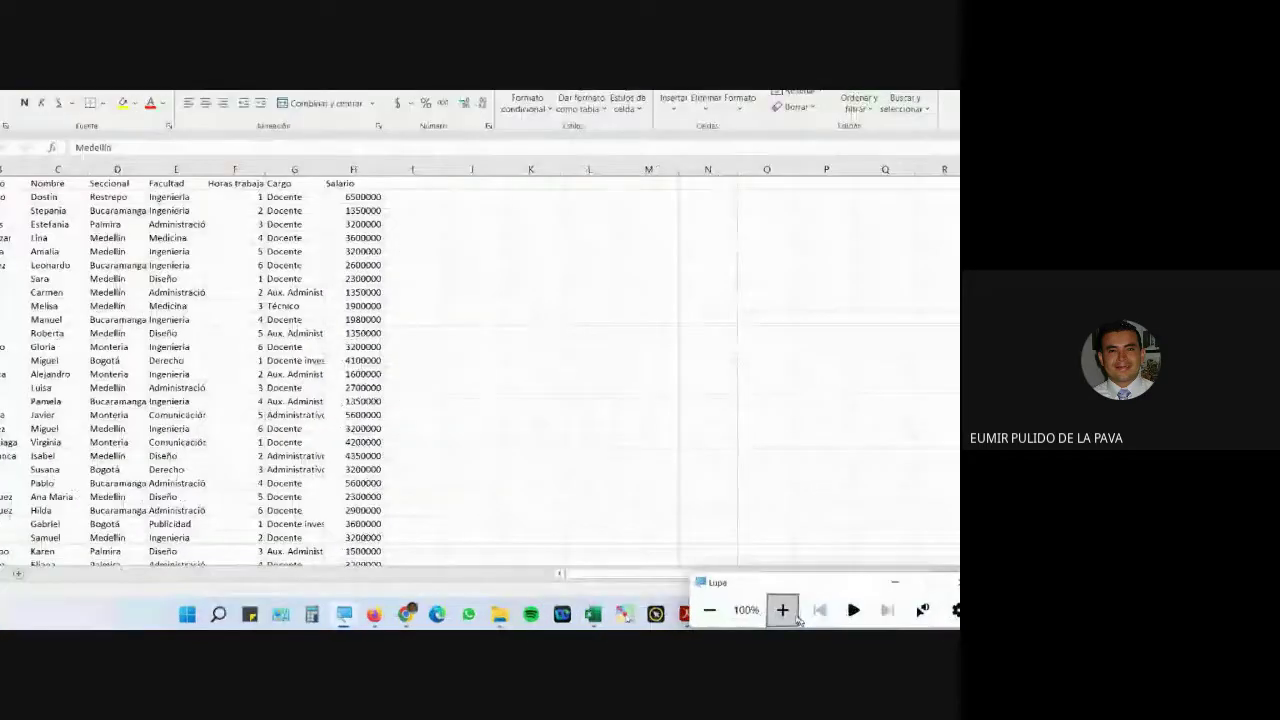
{"action": "key", "text": "super+plus"}
{"action": "left_click", "coordinate": [200, 111]}
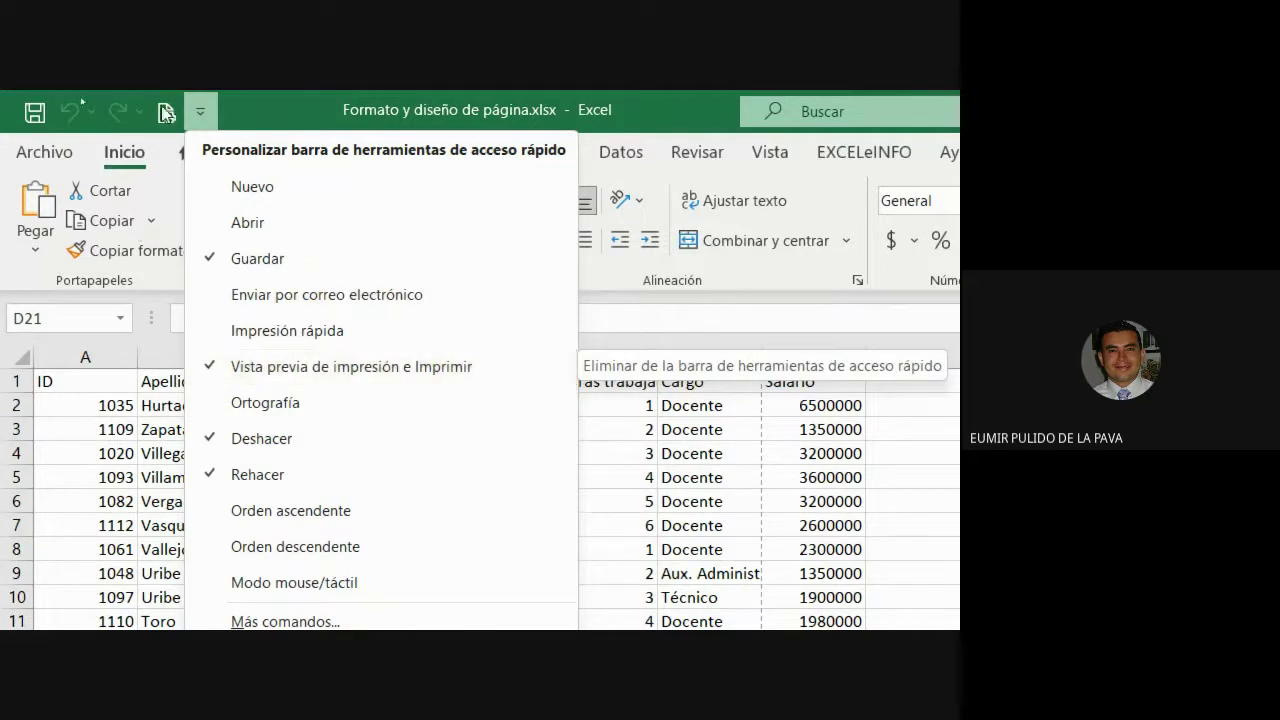
Close the command list unchanged, briefly check the print preview, then show the Disposición de página tools
{"action": "left_click", "coordinate": [203, 117]}
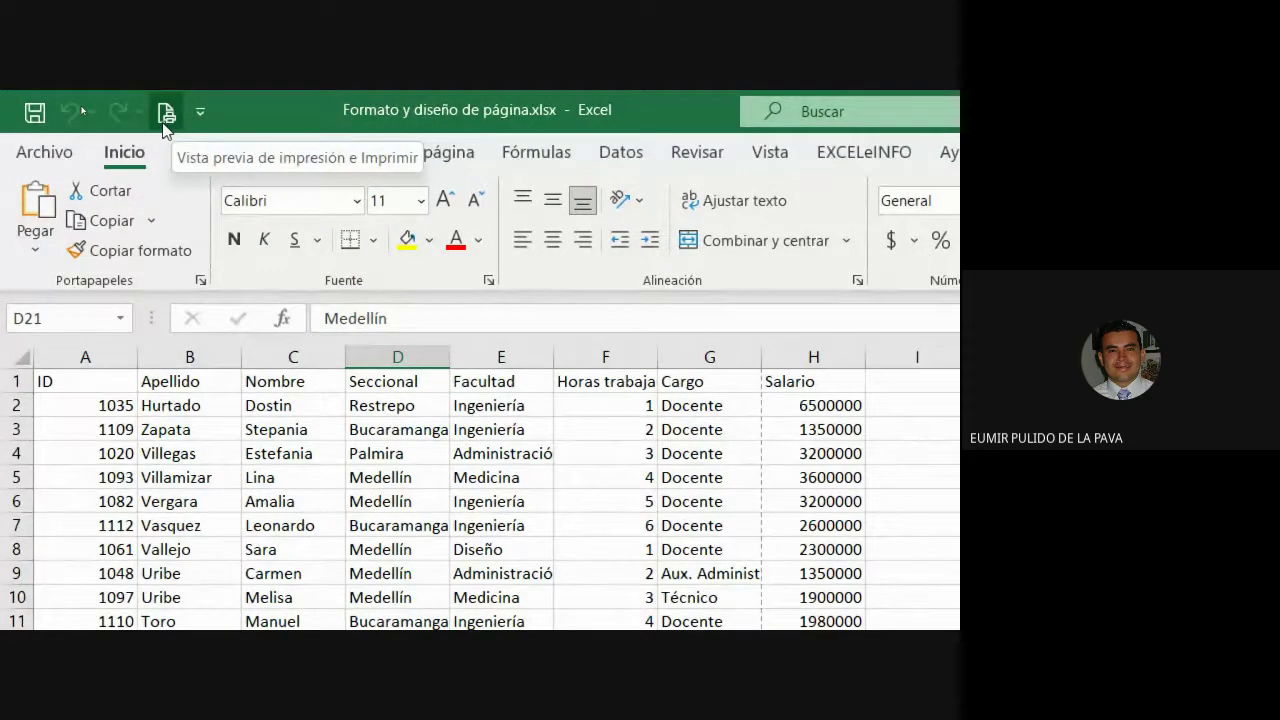
{"action": "left_click", "coordinate": [166, 114]}
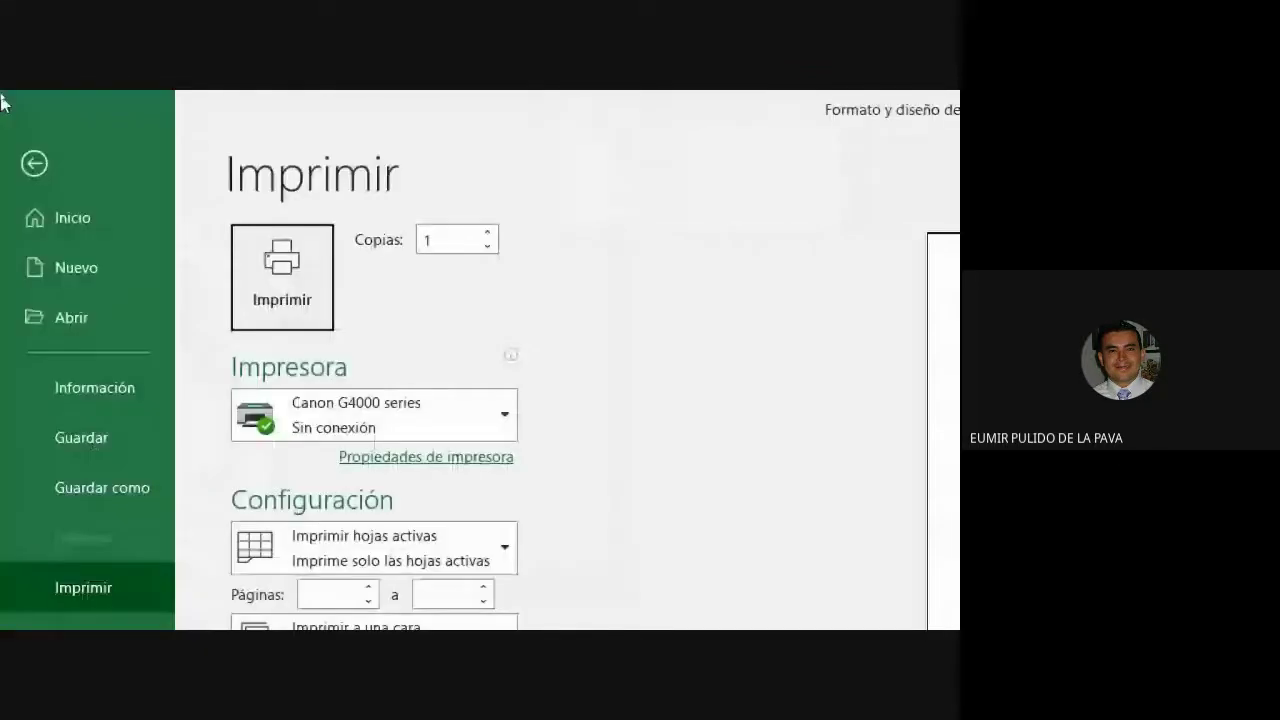
{"action": "key", "text": "Escape"}
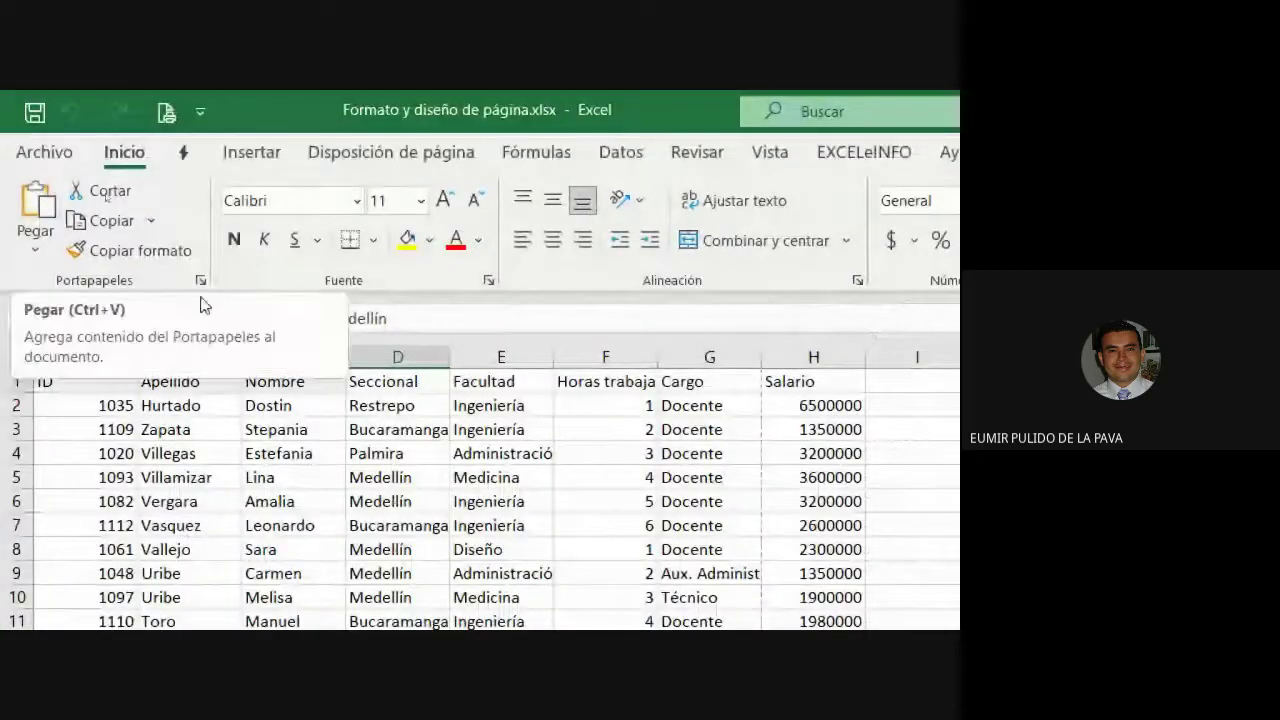
{"action": "left_click", "coordinate": [350, 155]}
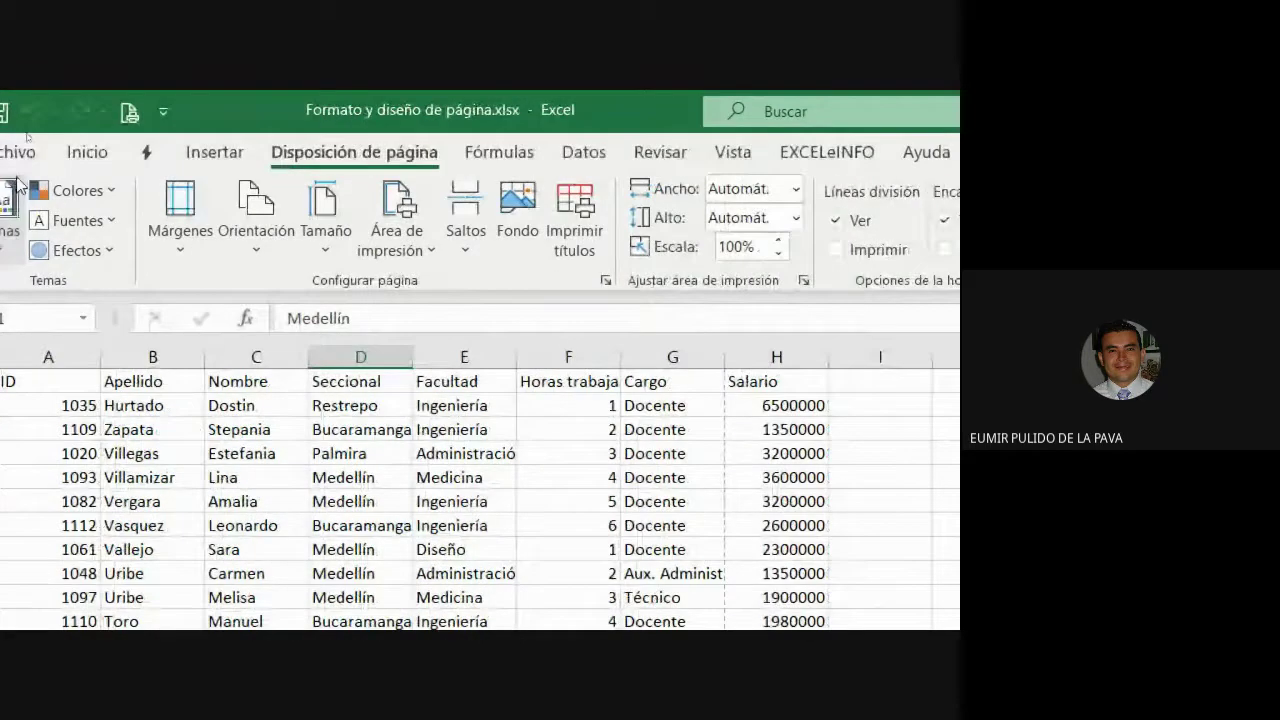
Check the custom margins, 1,9 top/bottom and 1,8 left/right, and preview the printout
{"action": "left_click", "coordinate": [196, 234]}
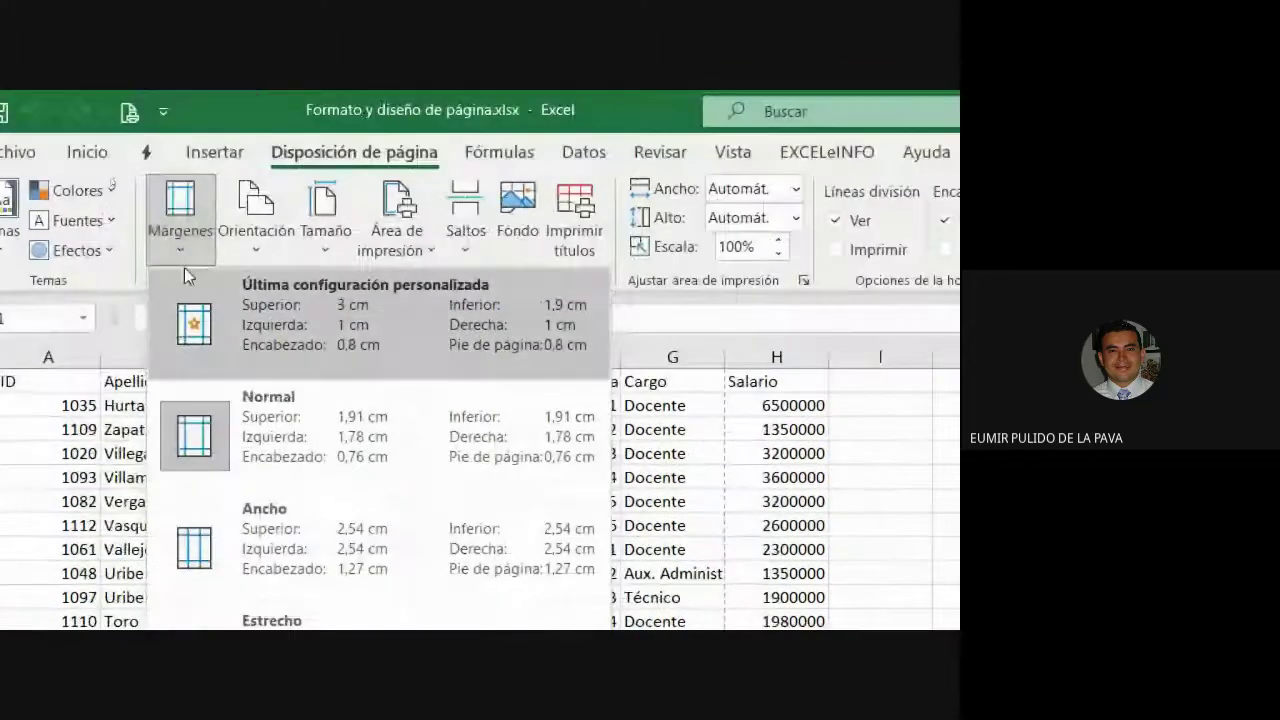
{"action": "left_click", "coordinate": [190, 268]}
{"action": "left_click", "coordinate": [217, 104]}
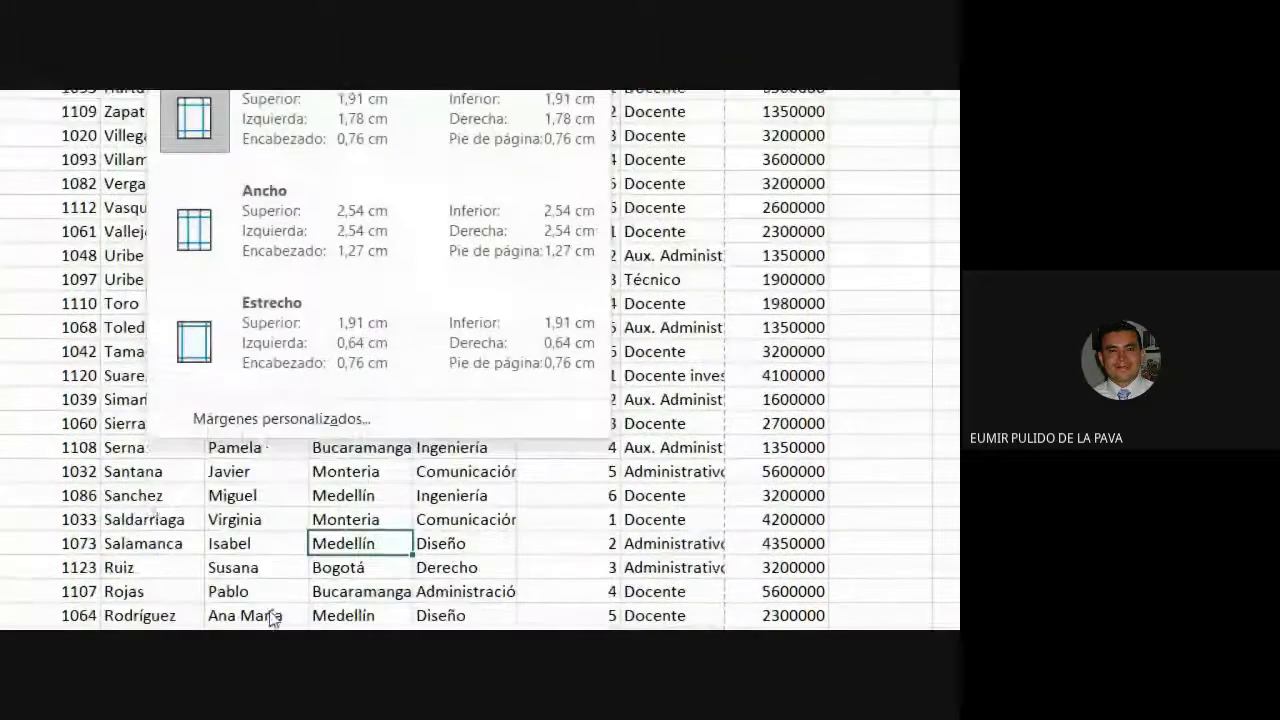
{"action": "left_click", "coordinate": [271, 432]}
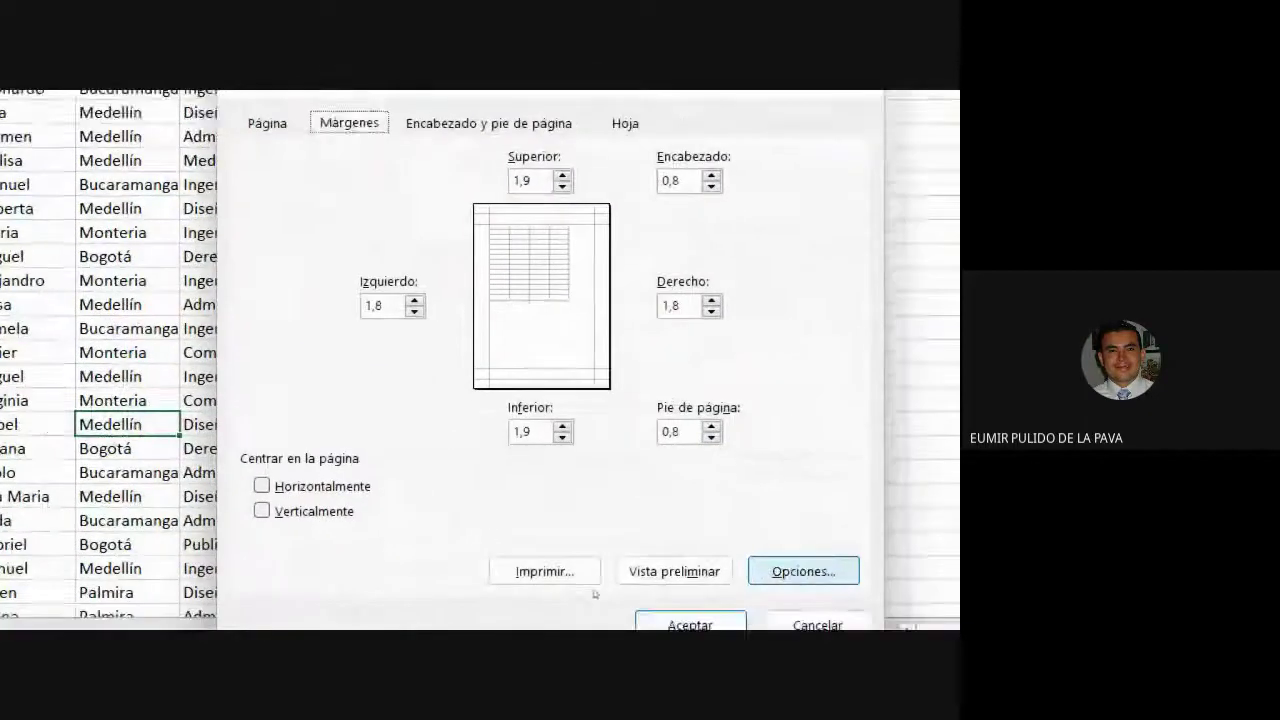
{"action": "left_click", "coordinate": [581, 487]}
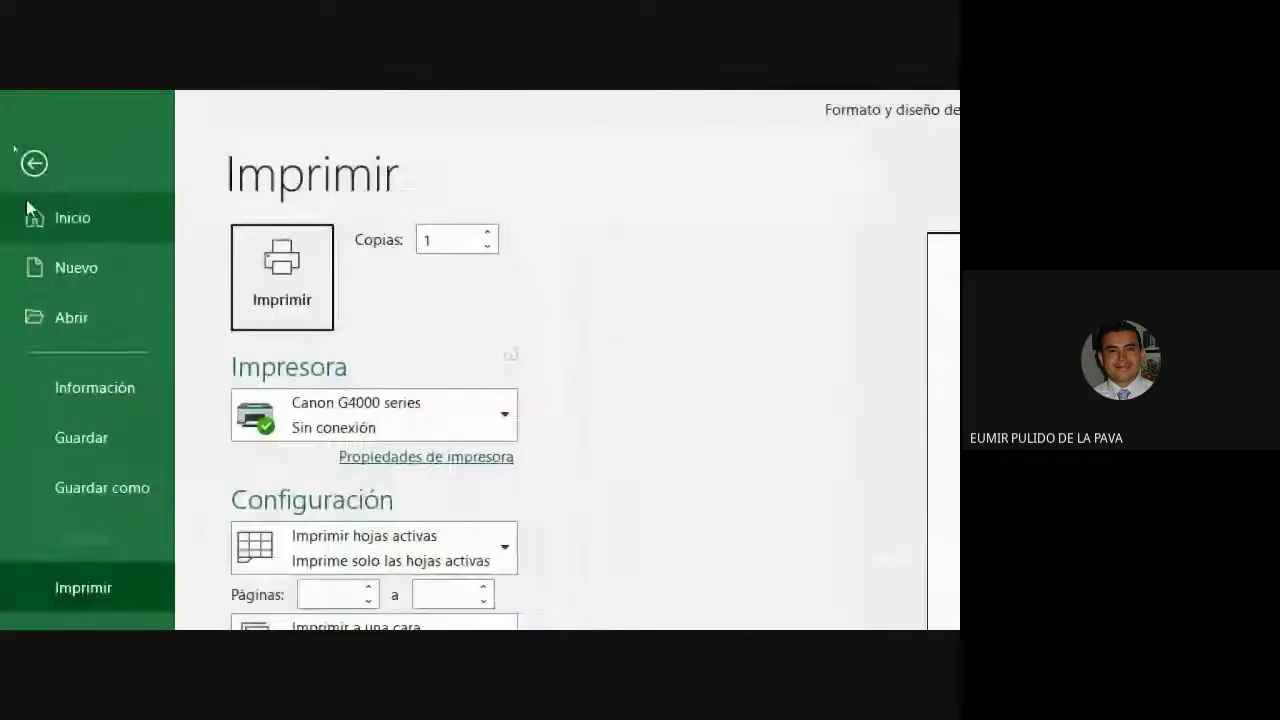
Reopen the print preview and page through all six pages, noting Salario prints separately, then return to the sheet
{"action": "left_click", "coordinate": [33, 165]}
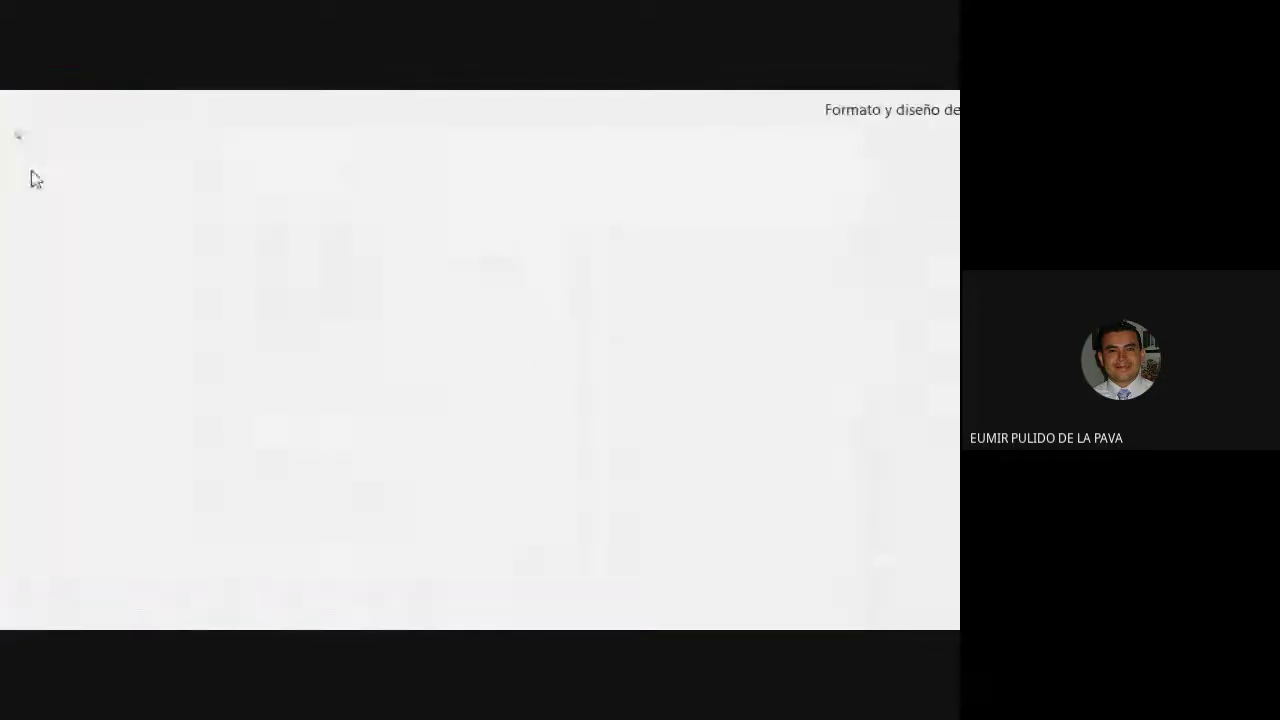
{"action": "key", "text": "ctrl+p"}
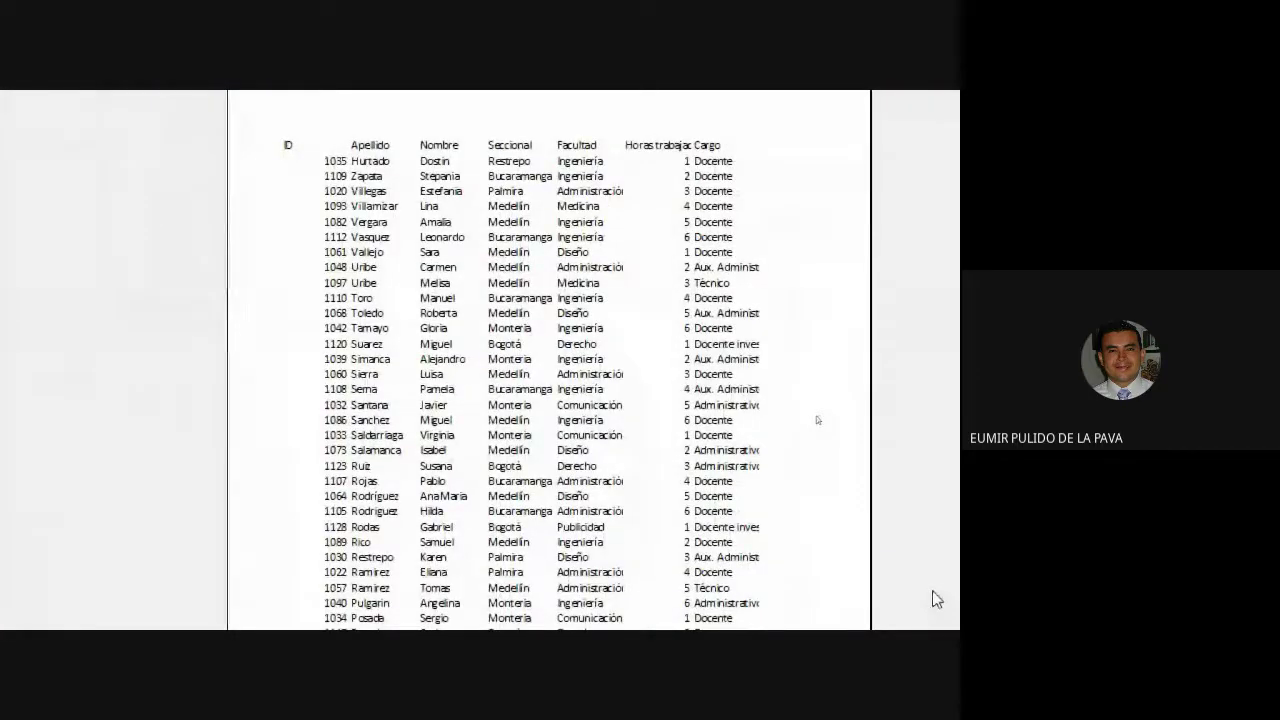
{"action": "scroll", "coordinate": [531, 106], "scroll_direction": "up", "scroll_amount": 1}
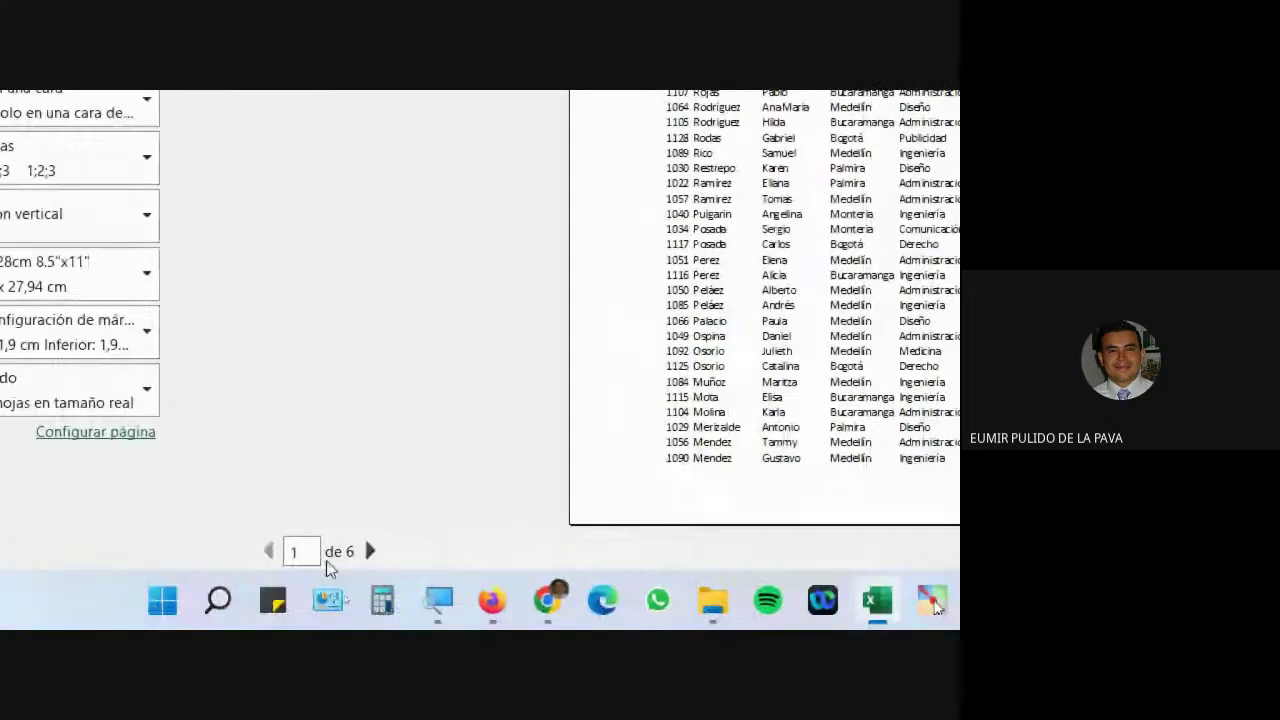
{"action": "left_click", "coordinate": [370, 551]}
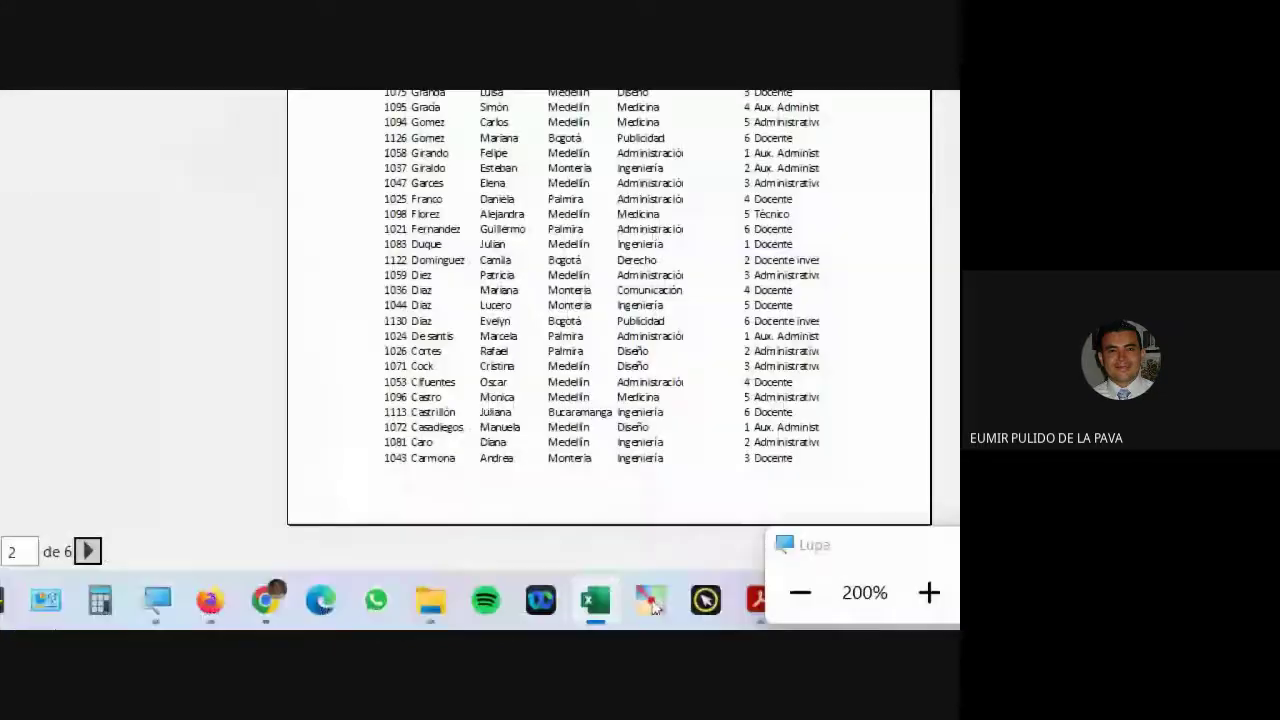
{"action": "left_click", "coordinate": [98, 551]}
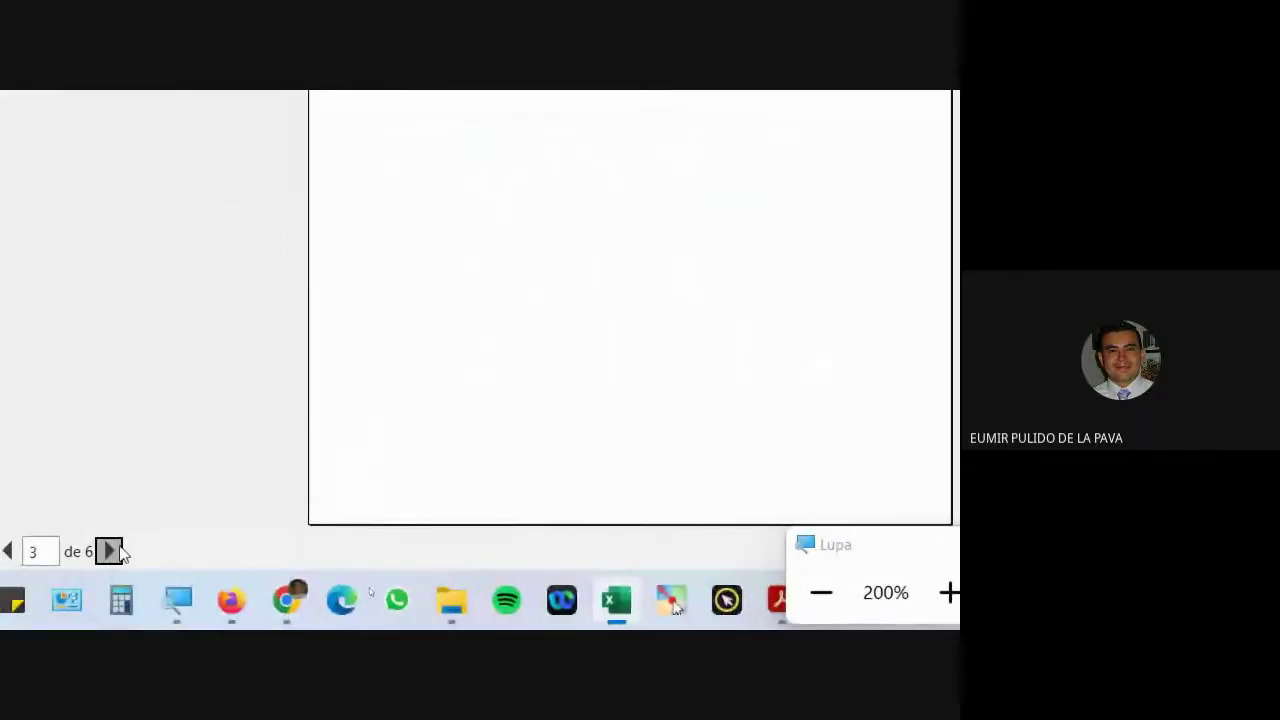
{"action": "left_click", "coordinate": [98, 551]}
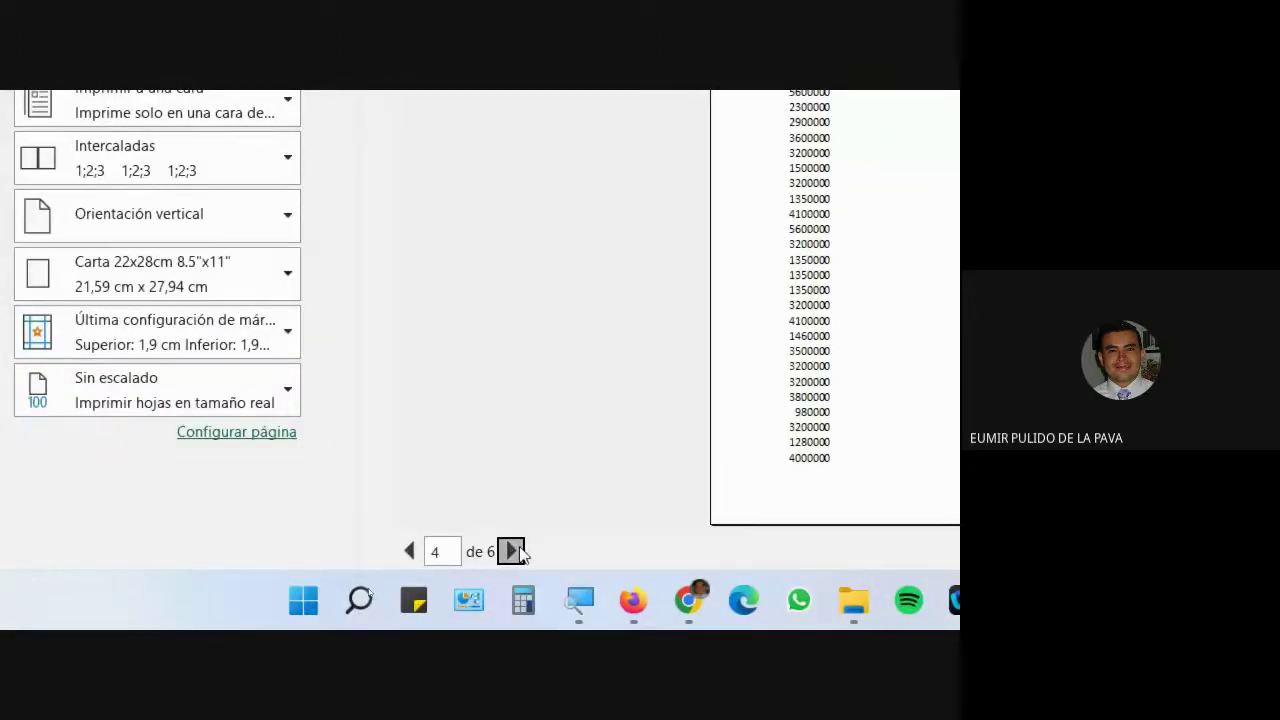
{"action": "left_click", "coordinate": [512, 551]}
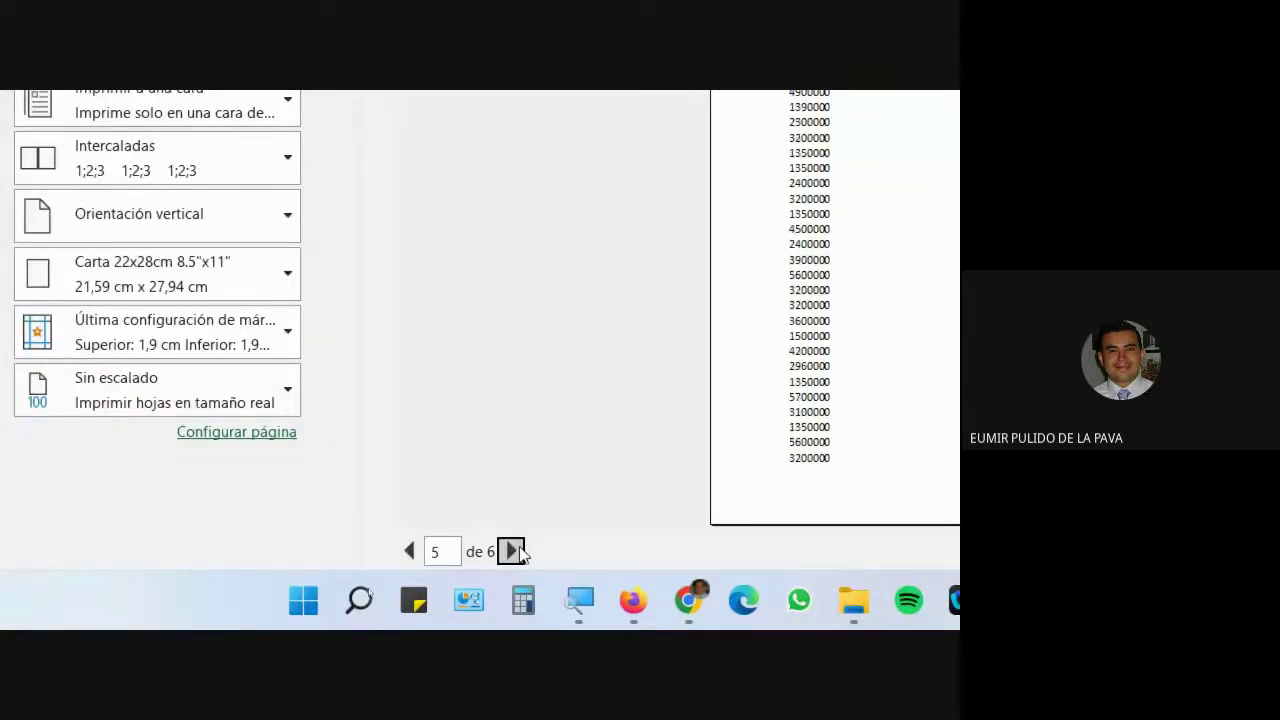
{"action": "left_click", "coordinate": [512, 551]}
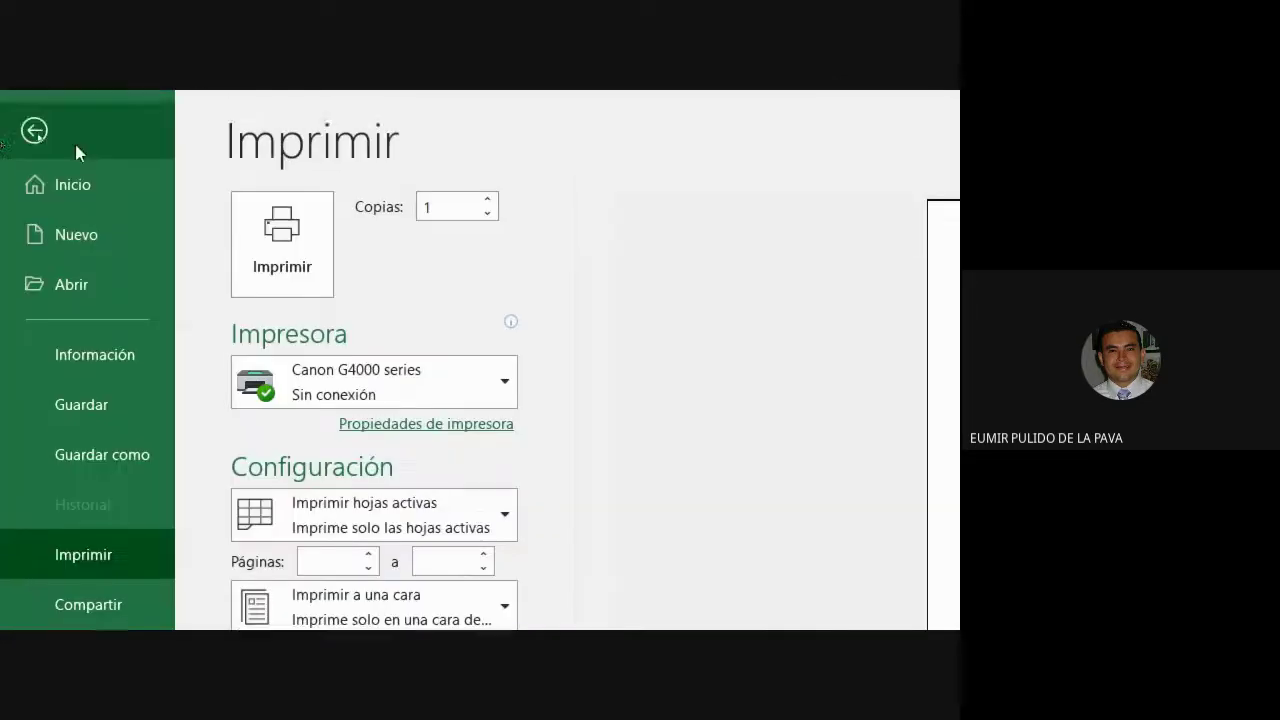
{"action": "left_click", "coordinate": [34, 130]}
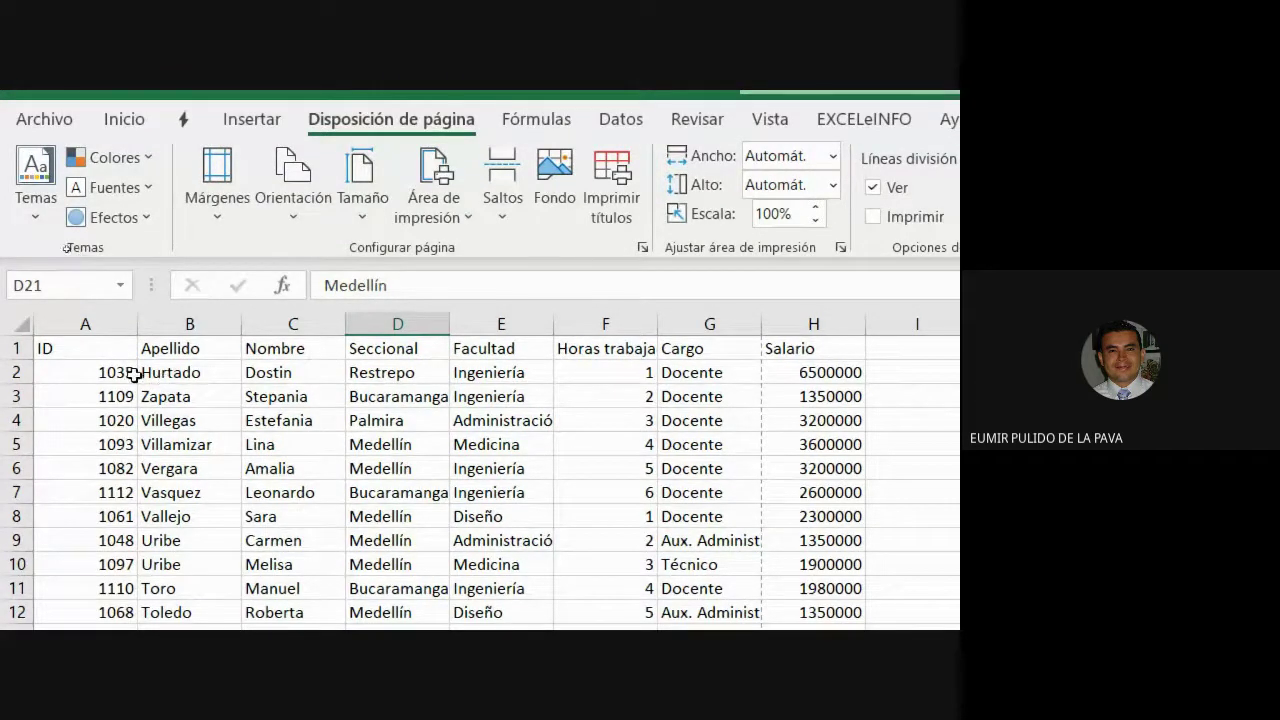
{"action": "left_click_drag", "start_coordinate": [112, 346], "coordinate": [791, 634]}
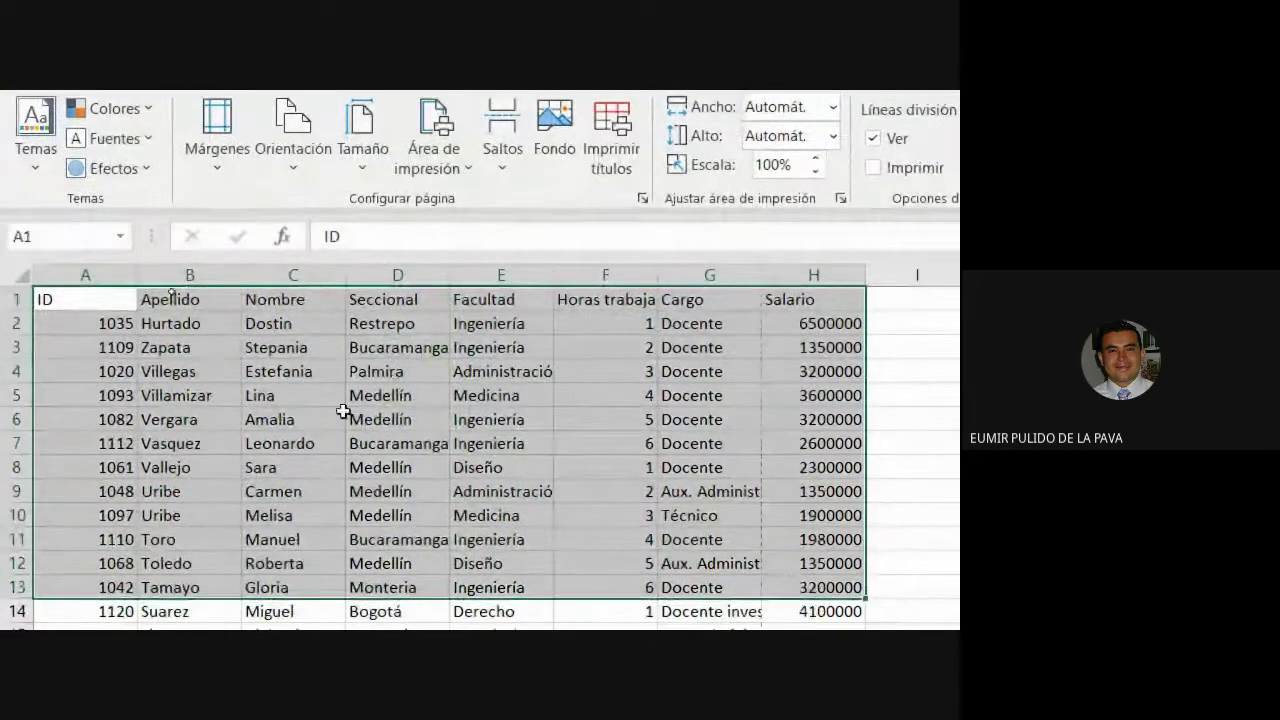
{"action": "left_click", "coordinate": [295, 399]}
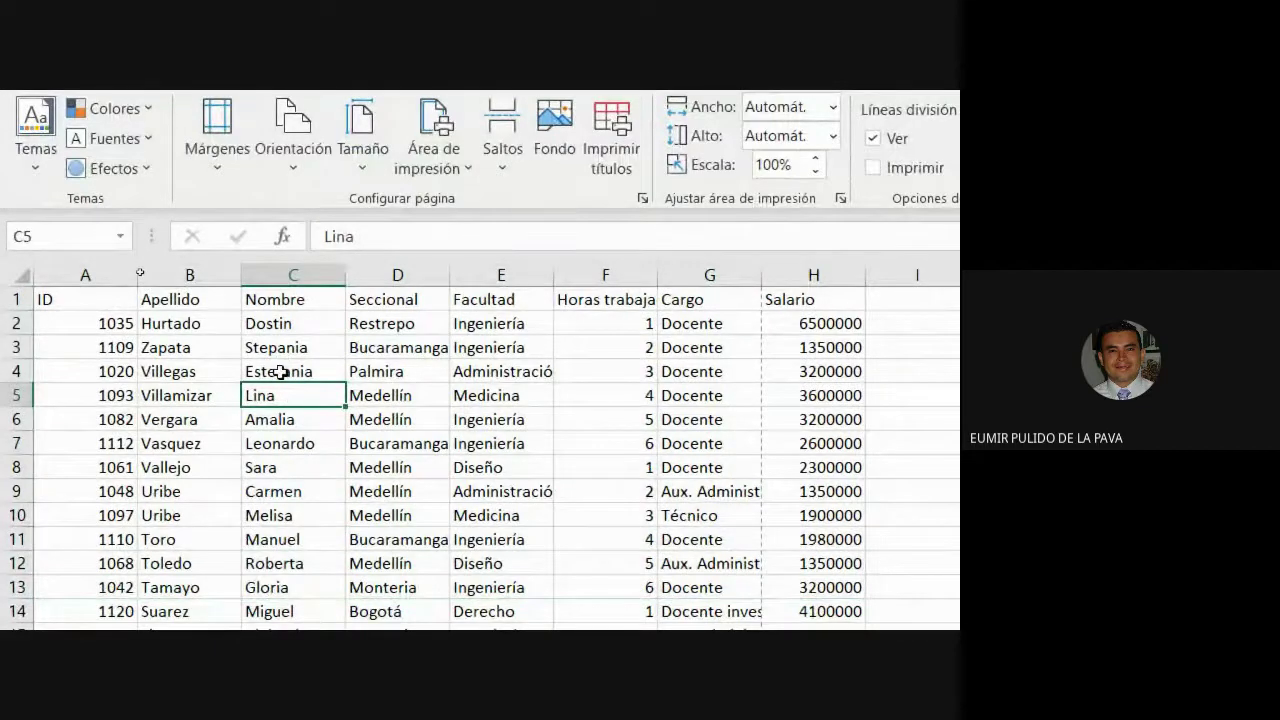
{"action": "key", "text": "ctrl+a"}
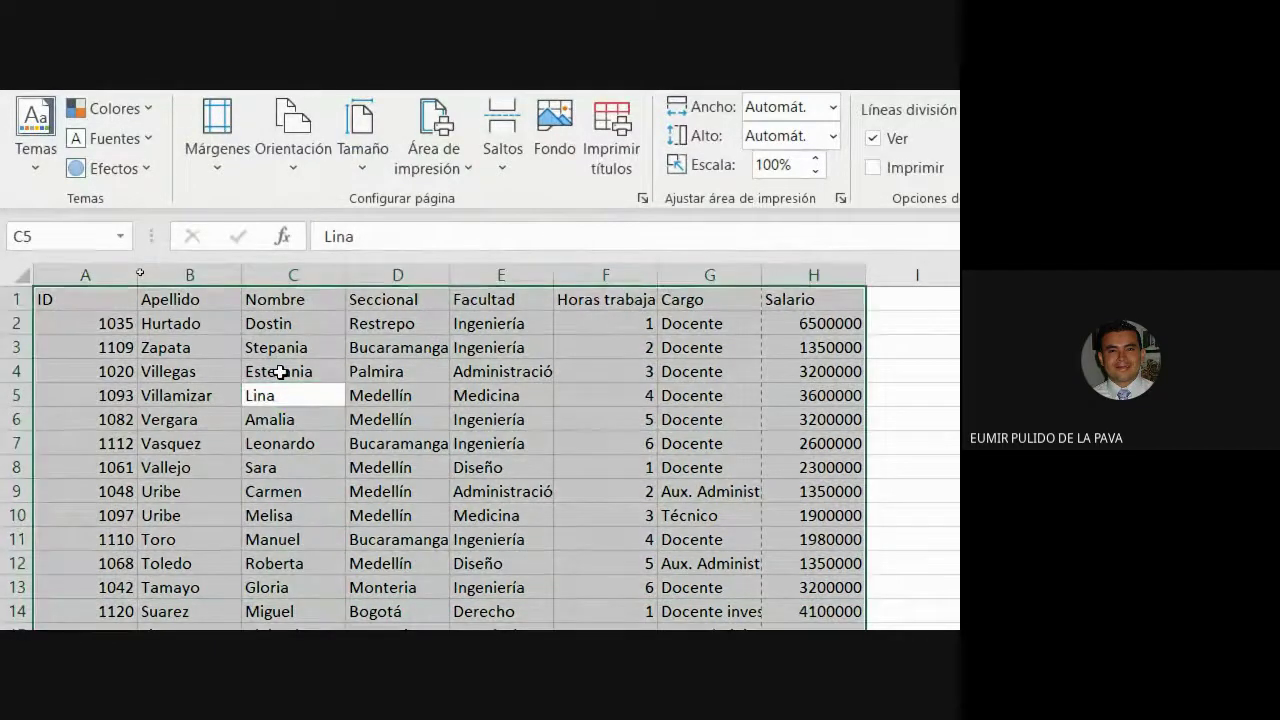
{"action": "left_click", "coordinate": [281, 440]}
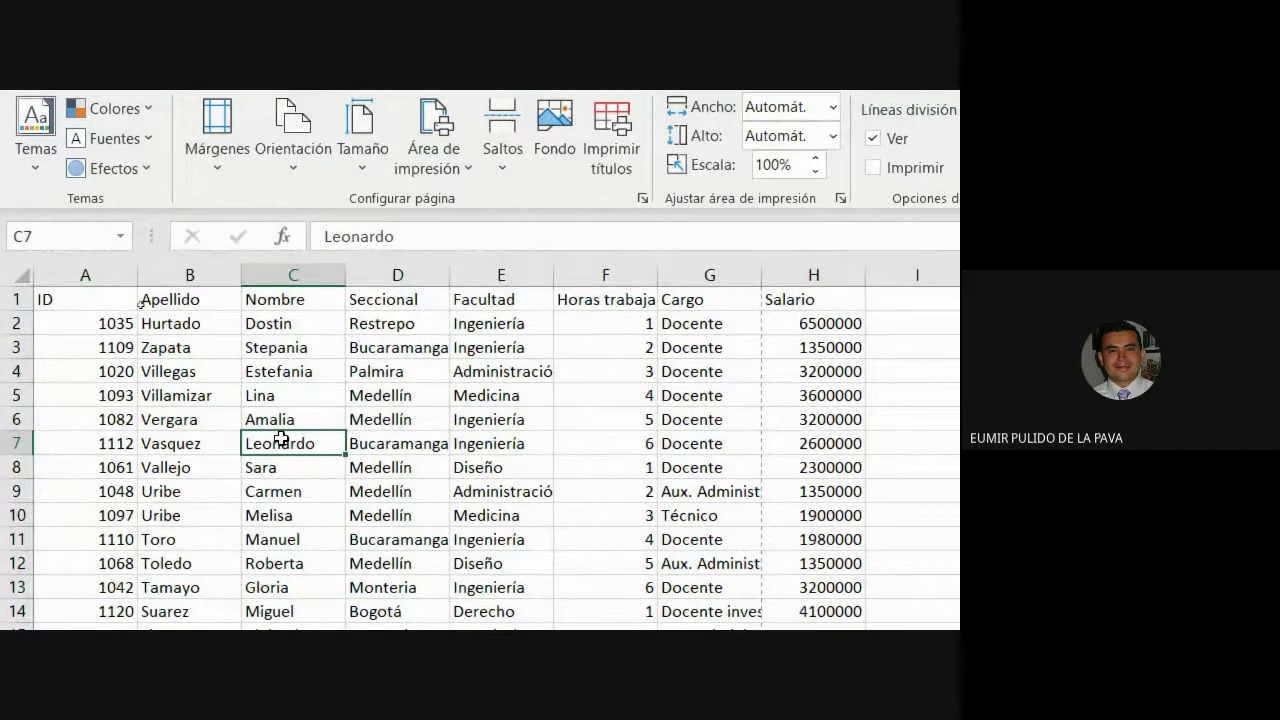
{"action": "key", "text": "ctrl+a"}
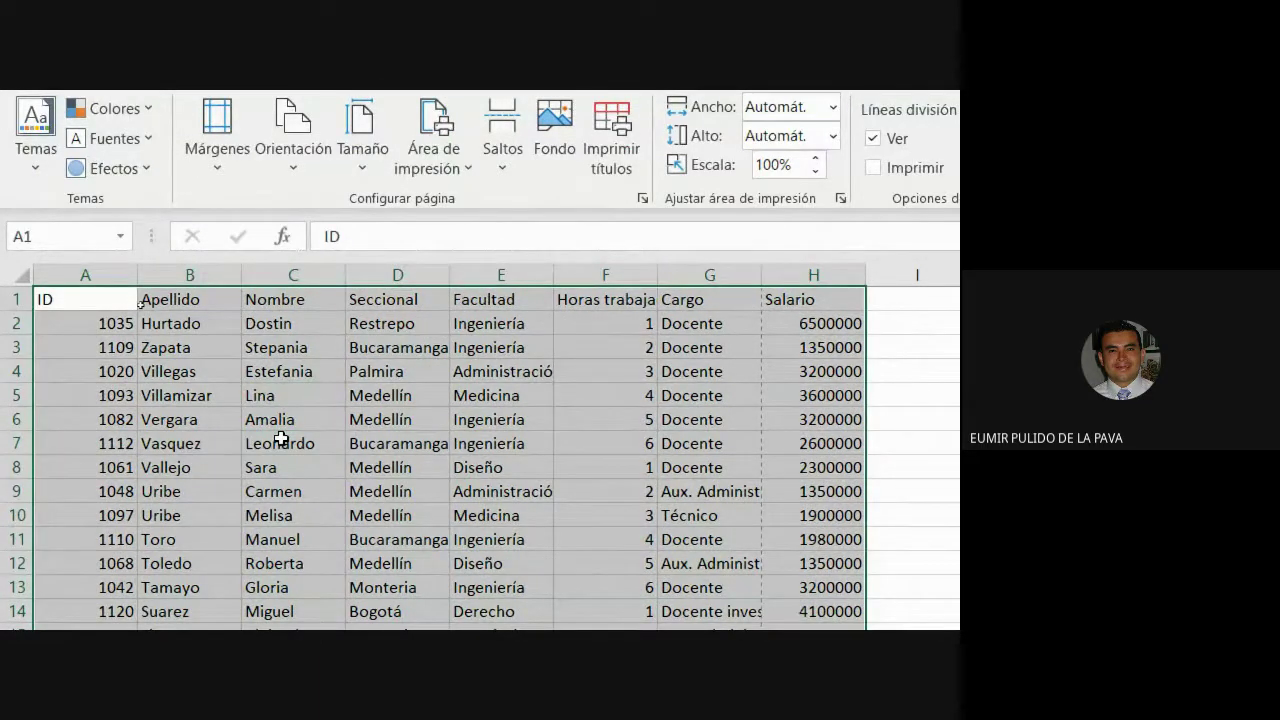
{"action": "key", "text": "super+plus"}
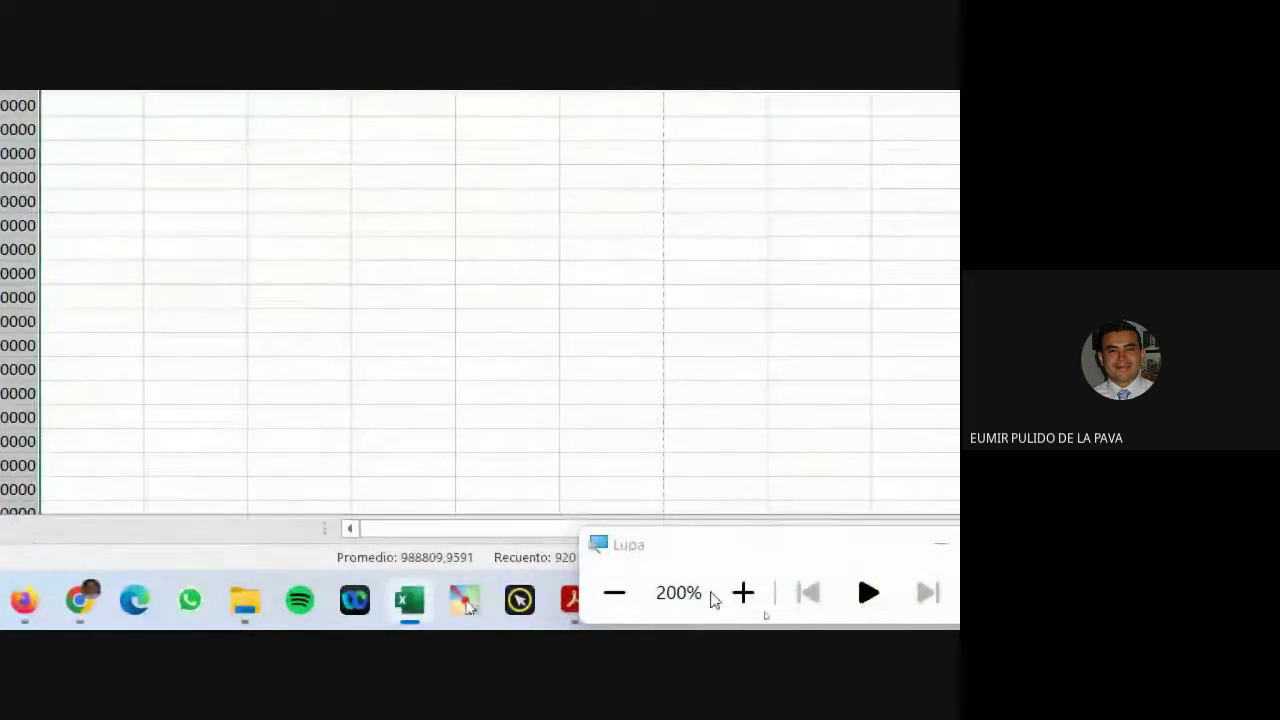
{"action": "key", "text": "super+minus"}
{"action": "key", "text": "super+Escape"}
{"action": "left_click", "coordinate": [510, 463]}
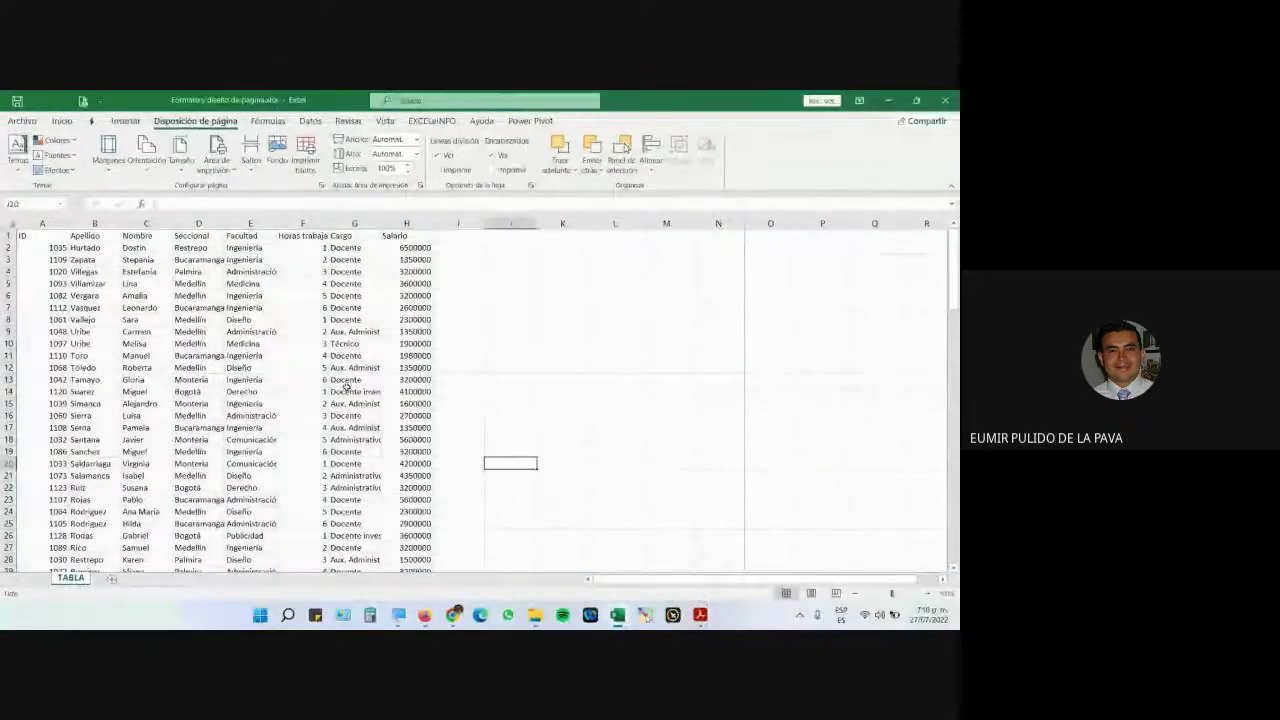
{"action": "left_click", "coordinate": [346, 390]}
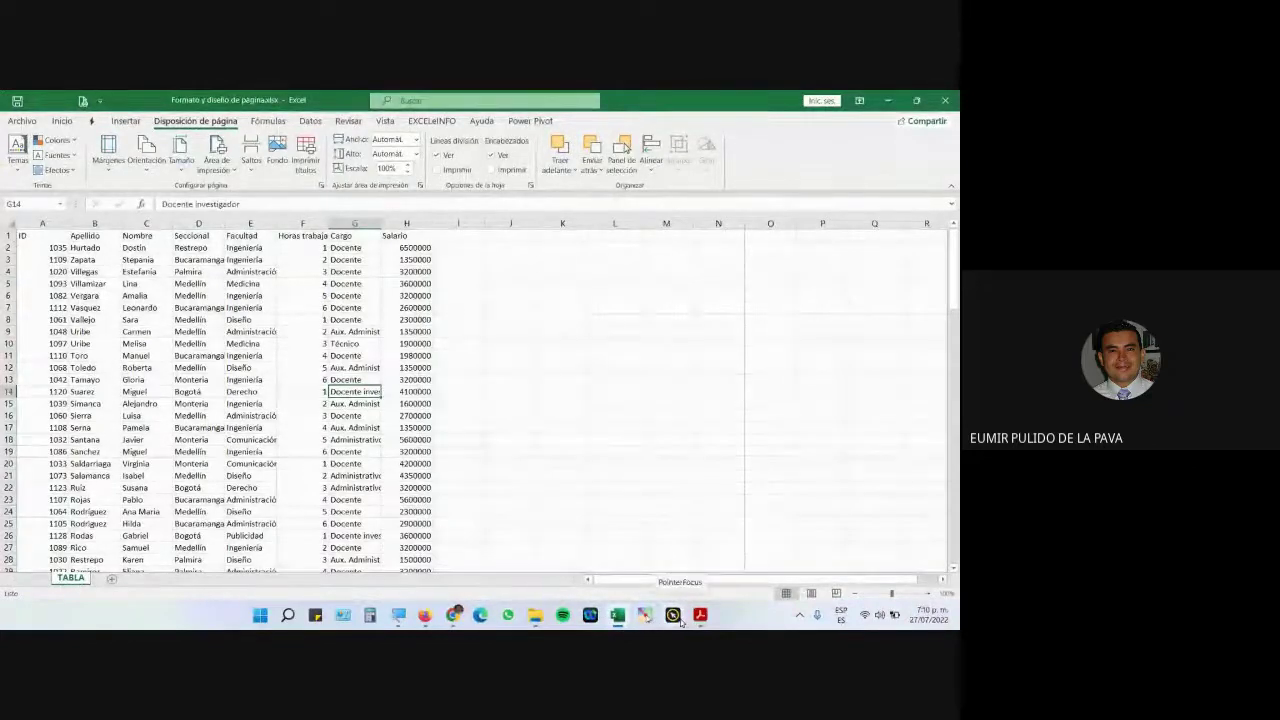
{"action": "left_click", "coordinate": [646, 615]}
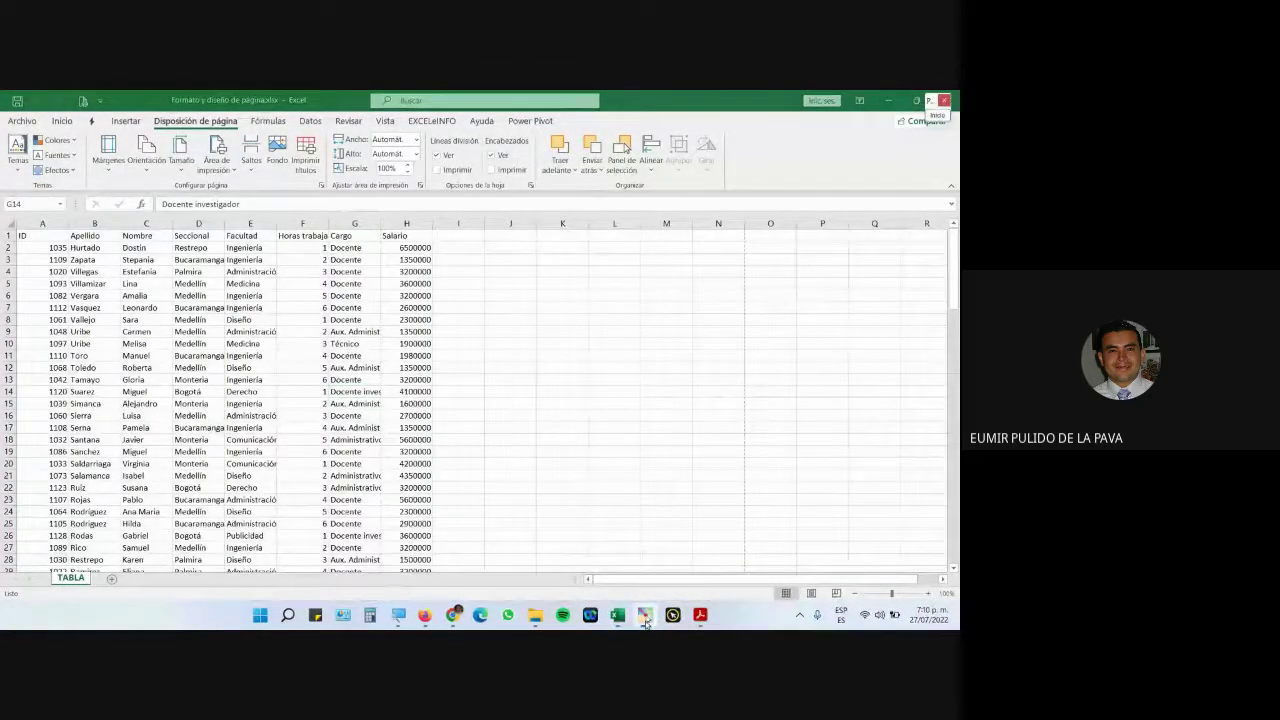
{"action": "left_click", "coordinate": [231, 406]}
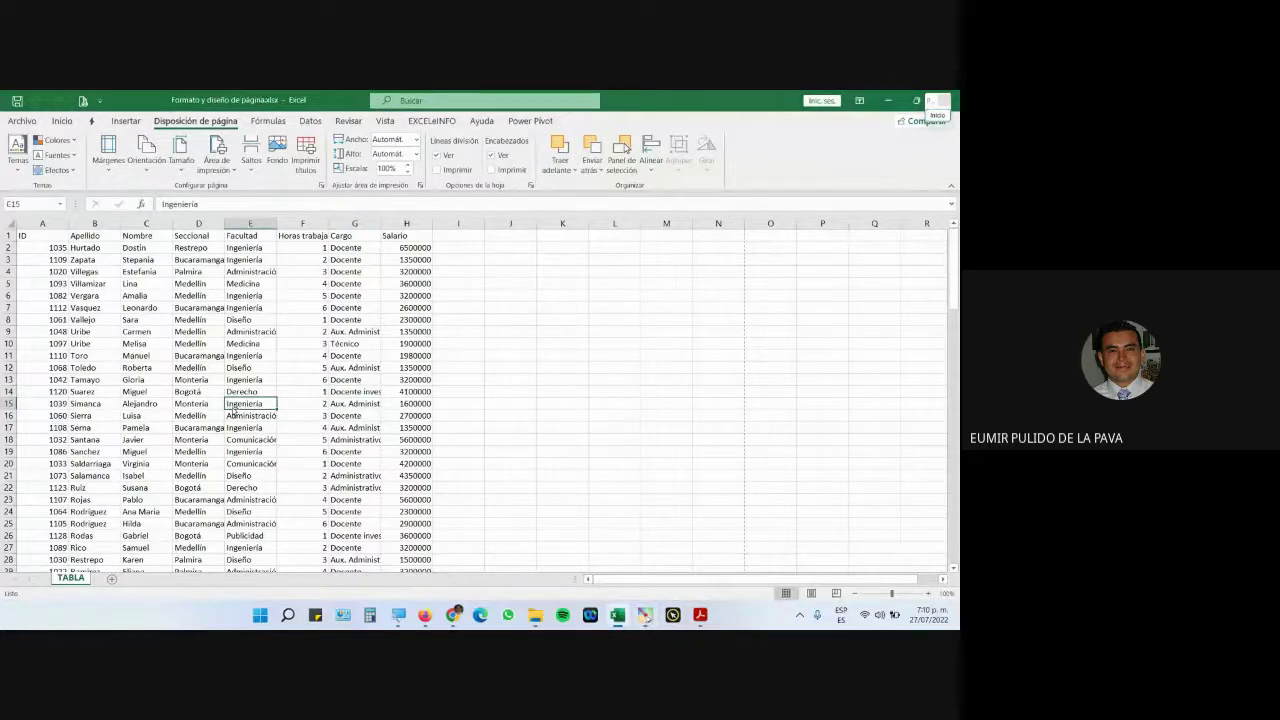
{"action": "key", "text": "ctrl+a"}
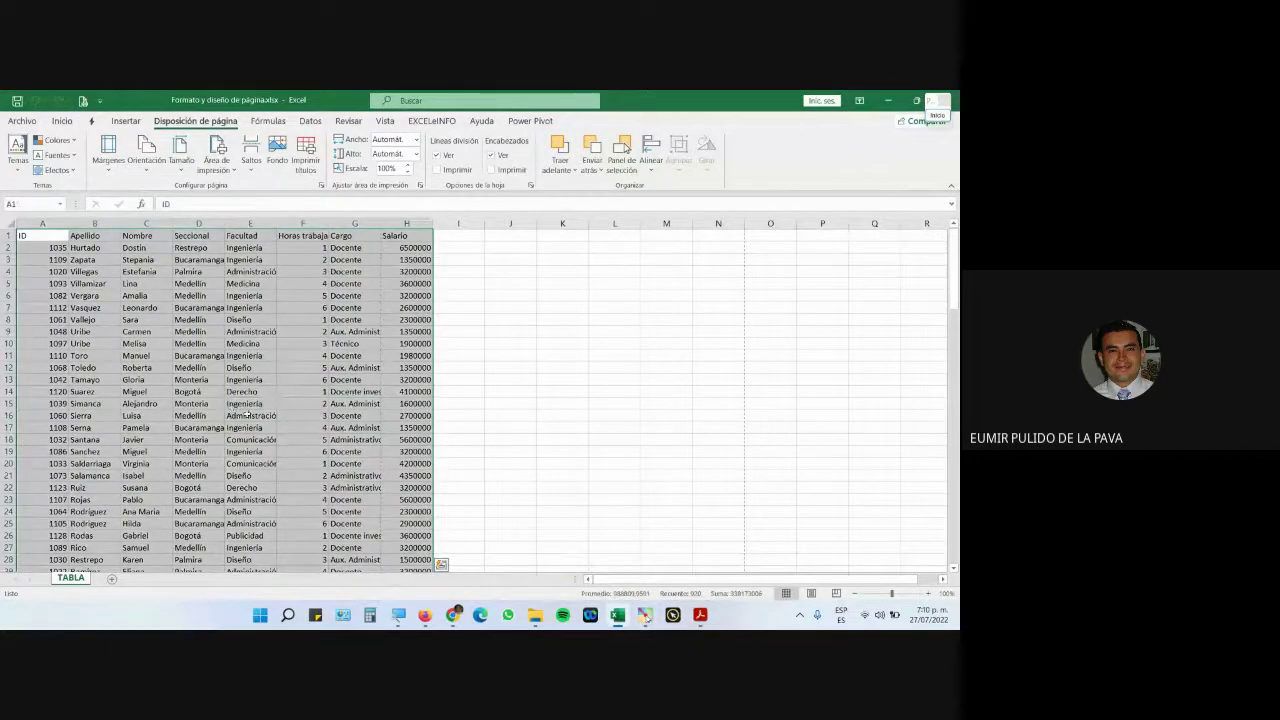
{"action": "left_click", "coordinate": [944, 106]}
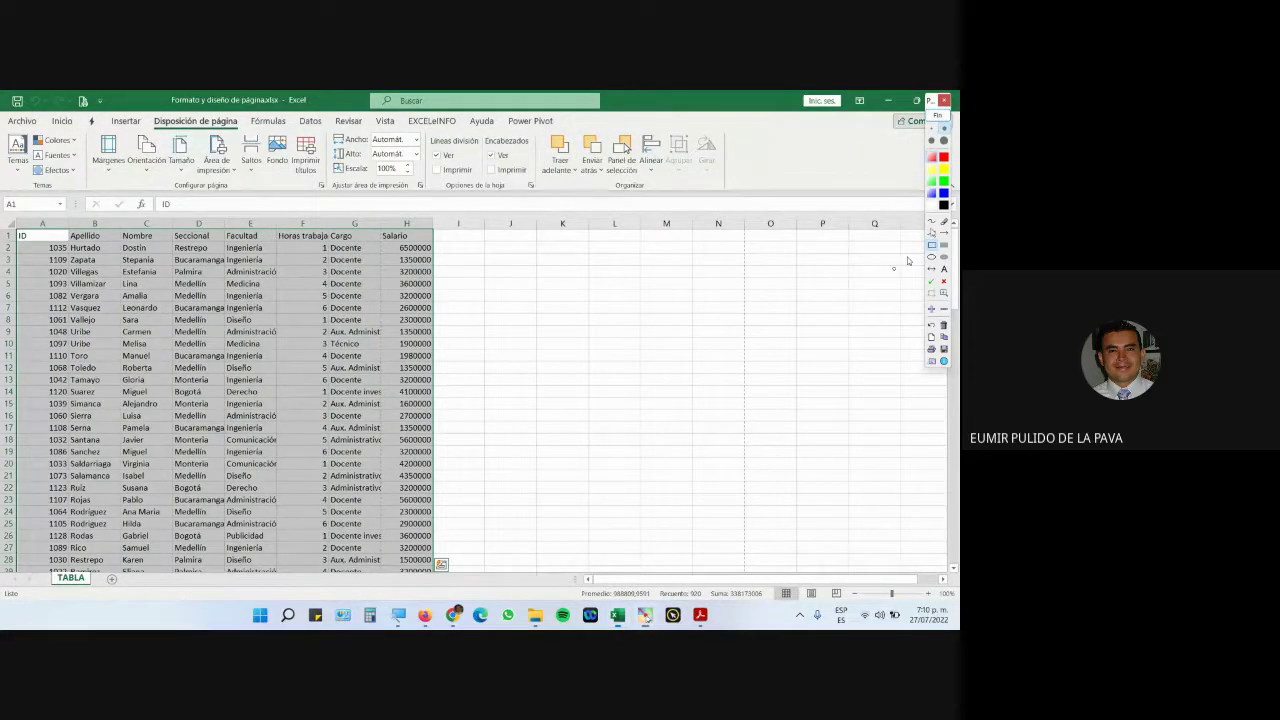
{"action": "left_click", "coordinate": [944, 106]}
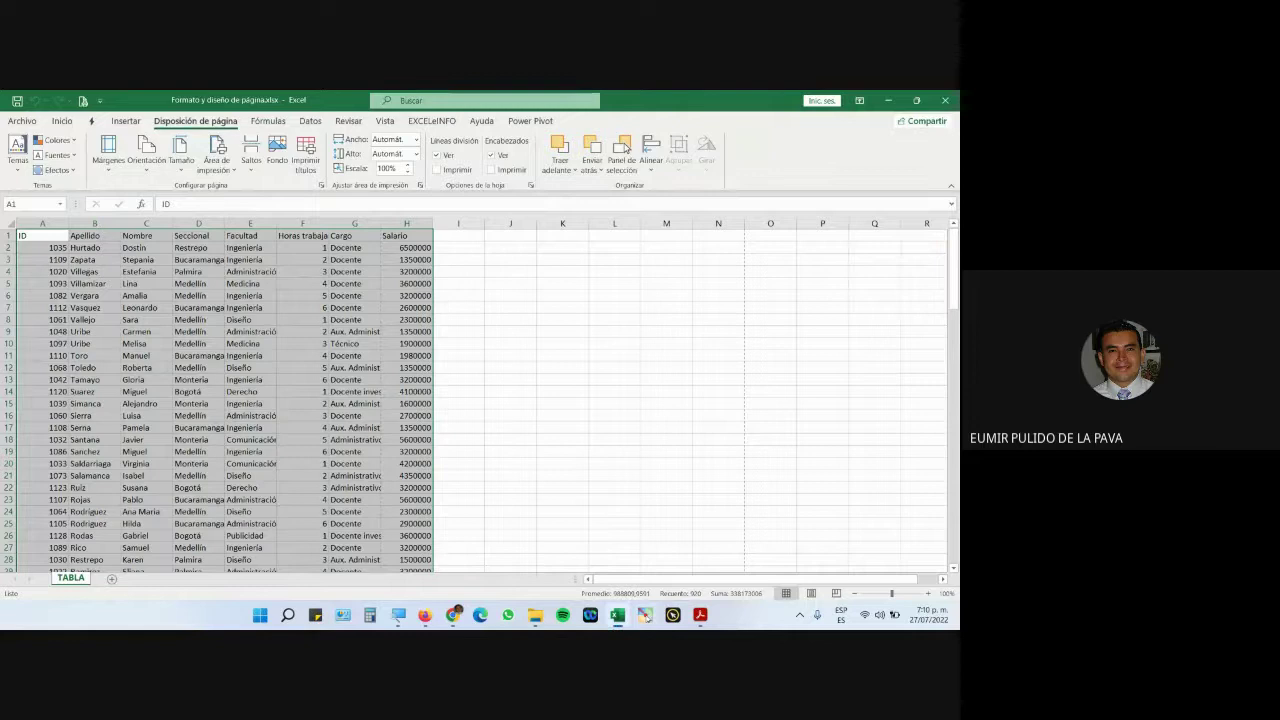
{"action": "left_click", "coordinate": [673, 615]}
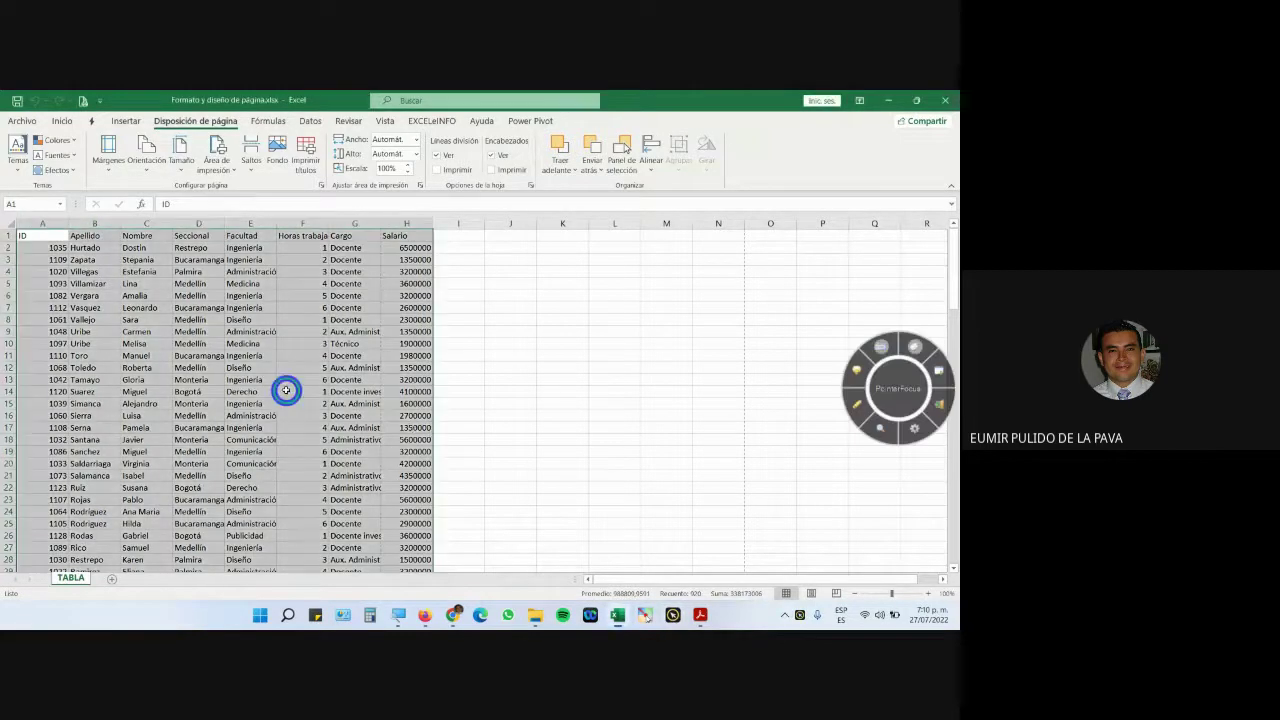
{"action": "left_click", "coordinate": [233, 389]}
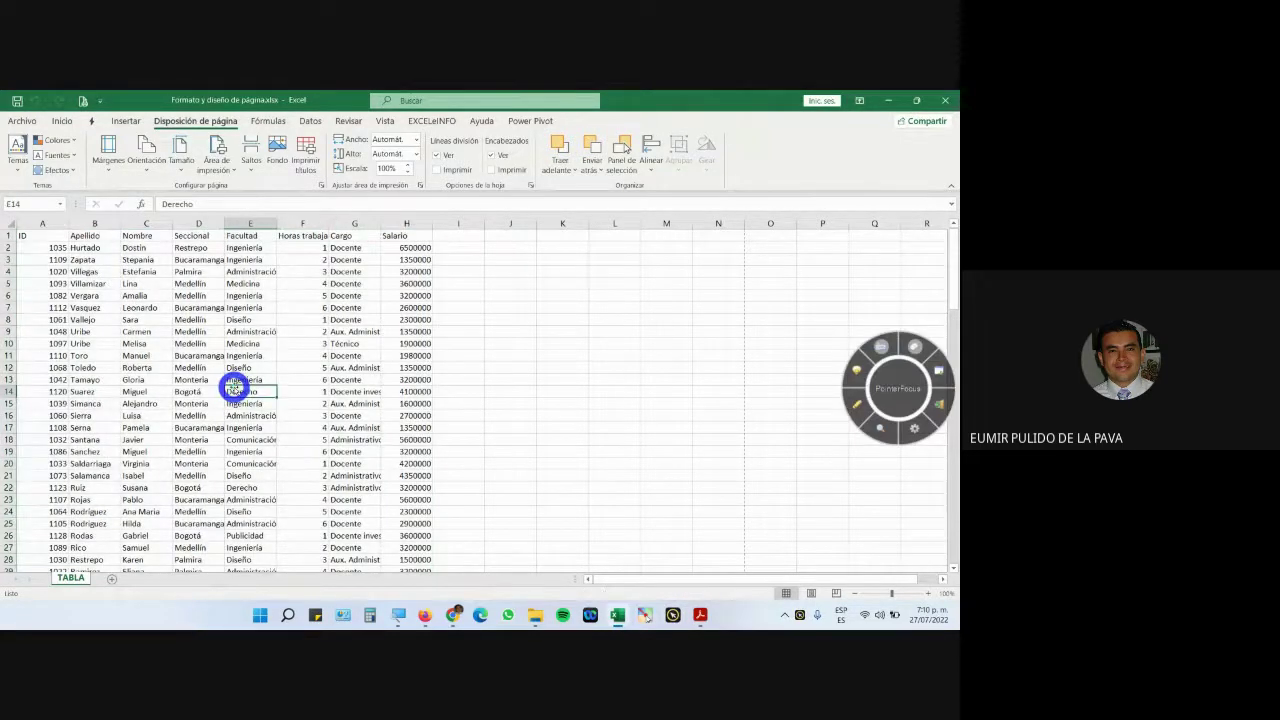
{"action": "key", "text": "ctrl+shift+p"}
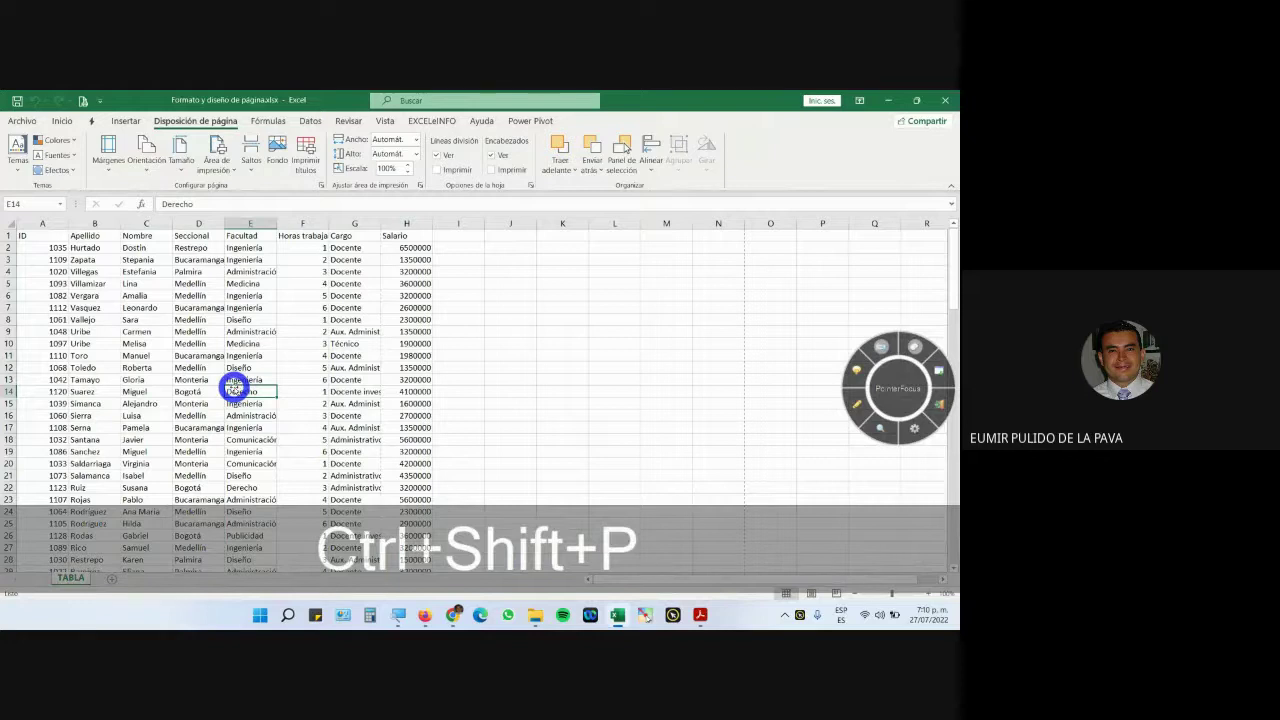
{"action": "key", "text": "ctrl+shift+asterisk"}
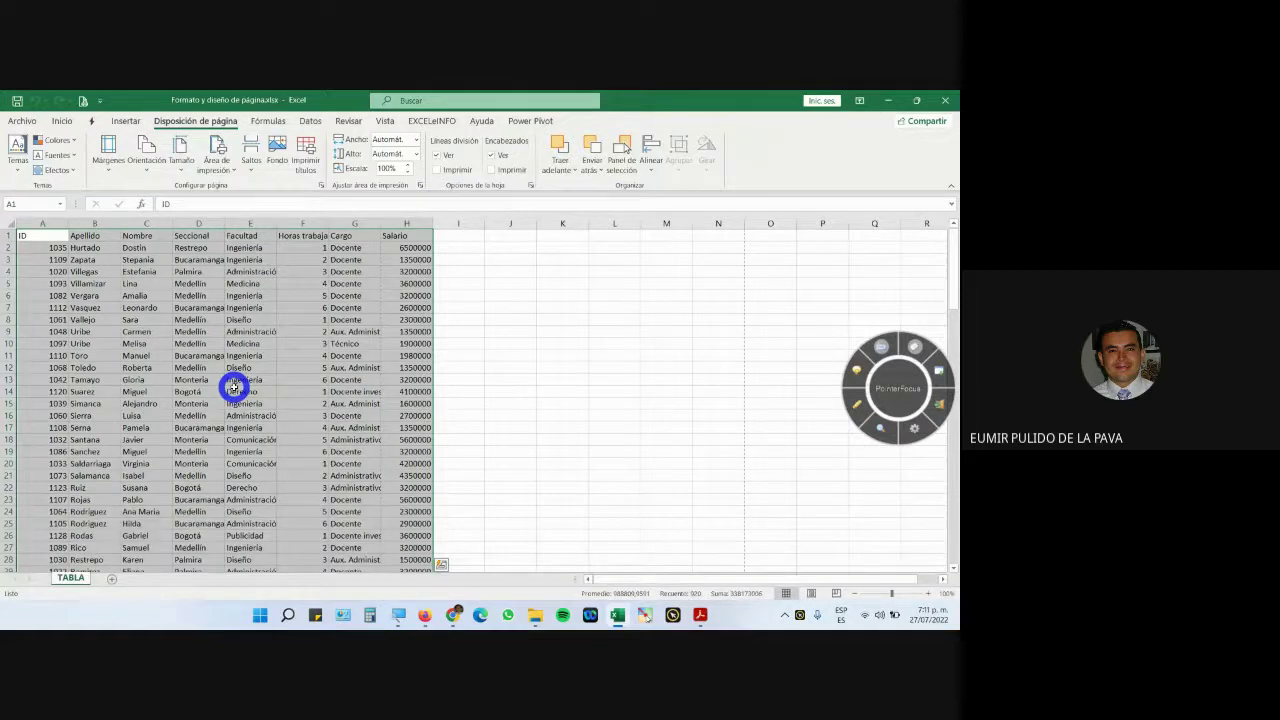
{"action": "left_click", "coordinate": [158, 320]}
{"action": "key", "text": "ctrl+e"}
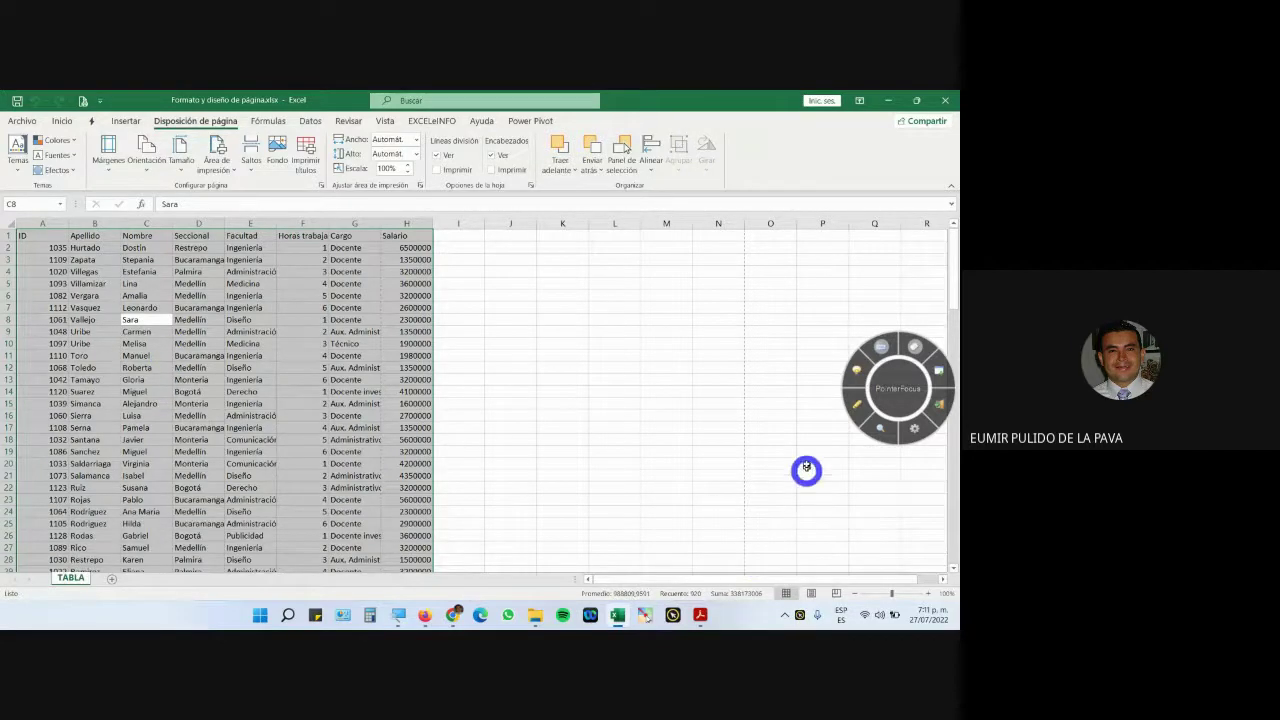
{"action": "left_click", "coordinate": [938, 404]}
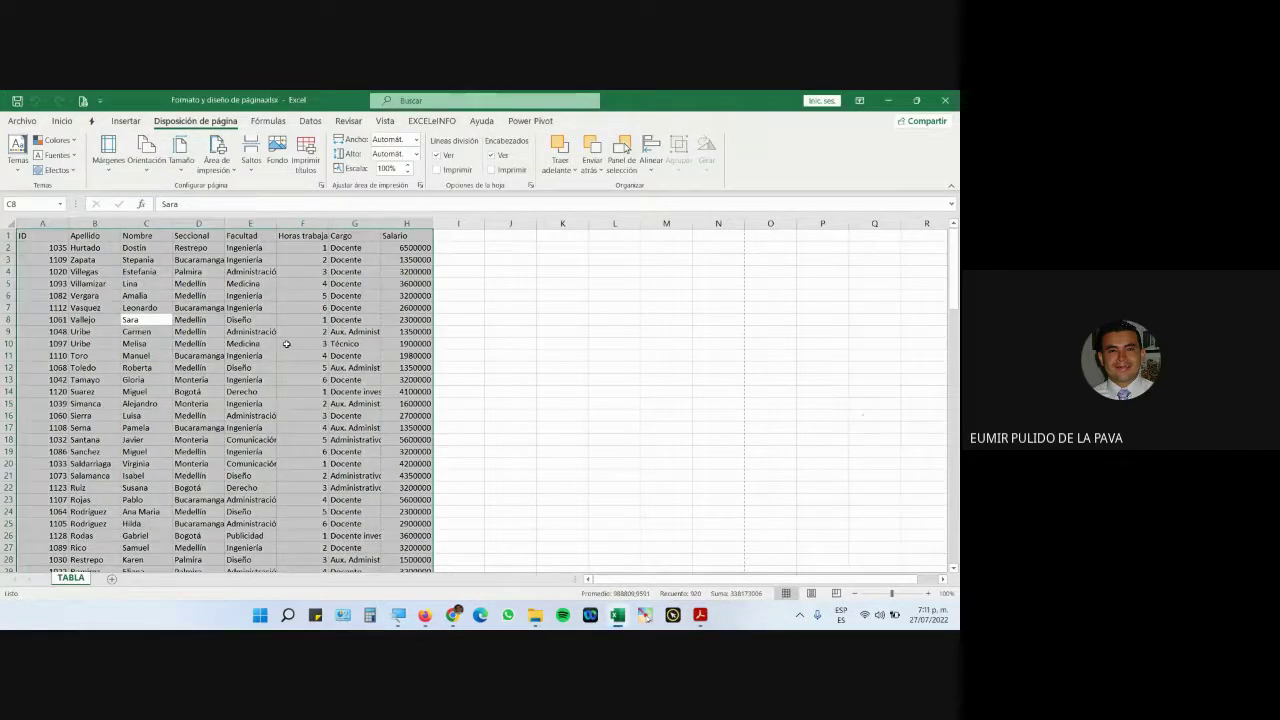
{"action": "left_click", "coordinate": [398, 616]}
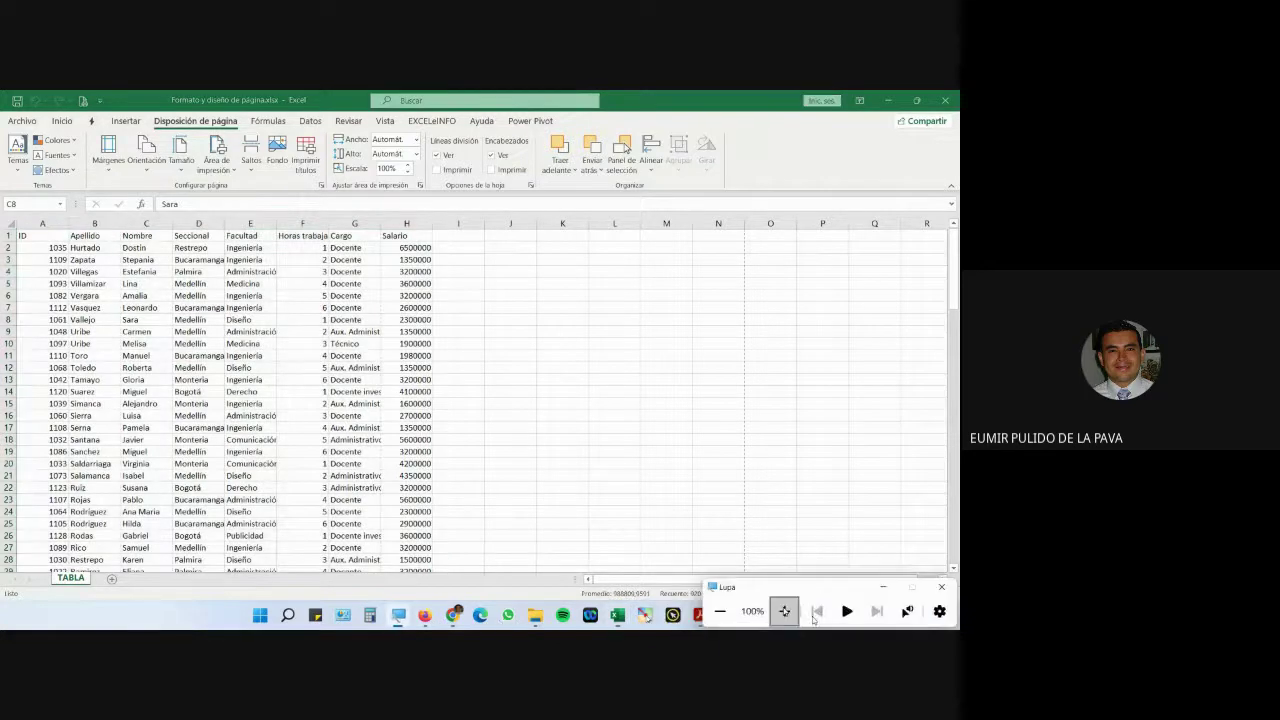
Magnify the screen to 200% and apply Todos los bordes to the whole employee table
{"action": "left_click", "coordinate": [786, 610]}
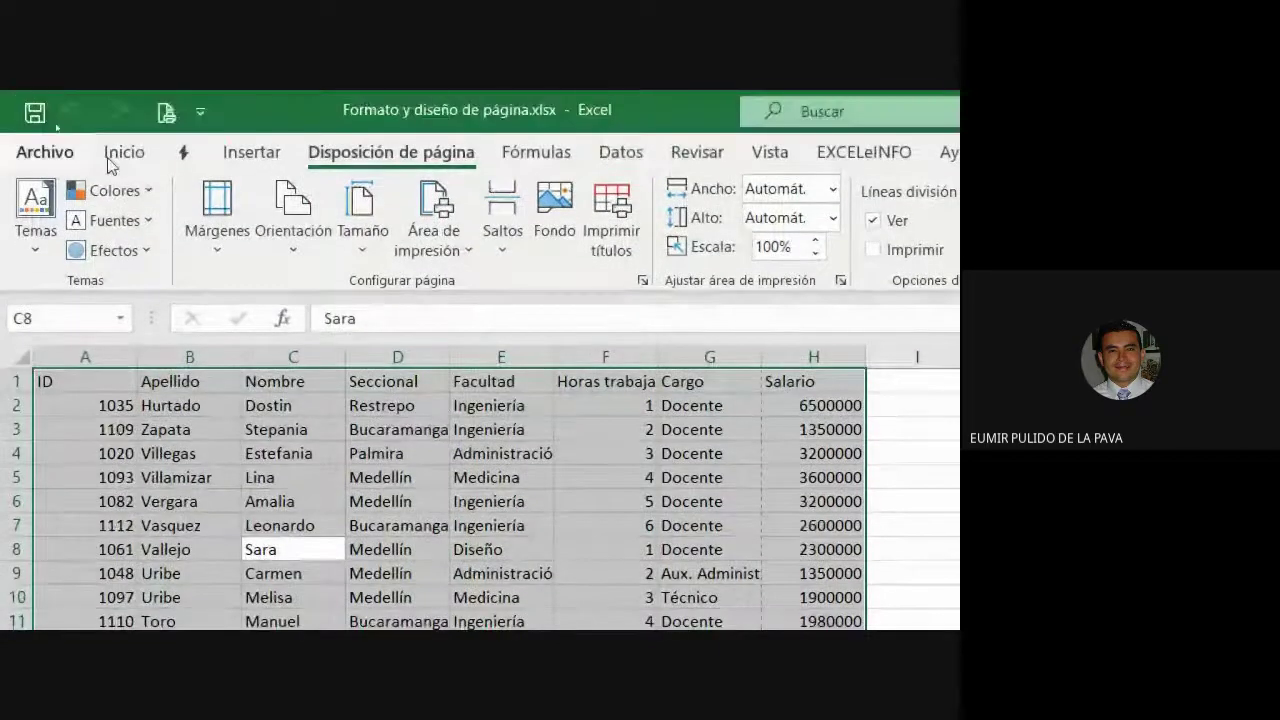
{"action": "left_click", "coordinate": [118, 154]}
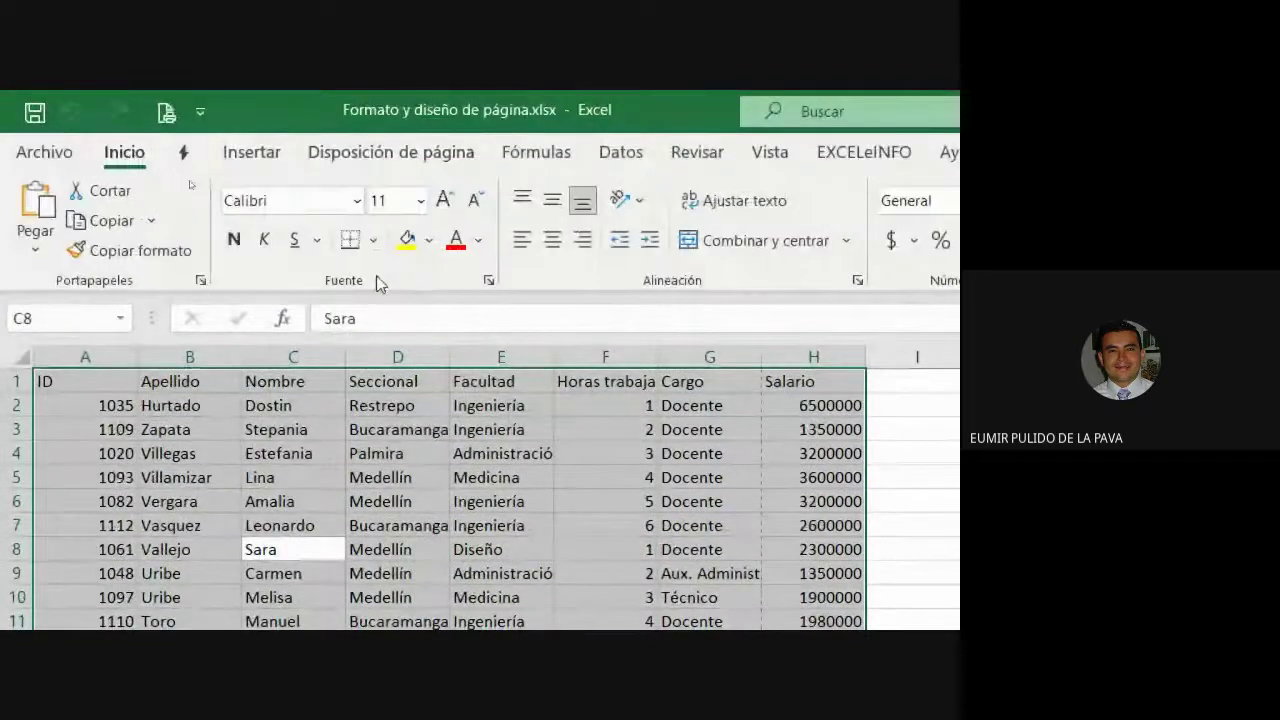
{"action": "left_click", "coordinate": [373, 240]}
{"action": "left_click", "coordinate": [412, 495]}
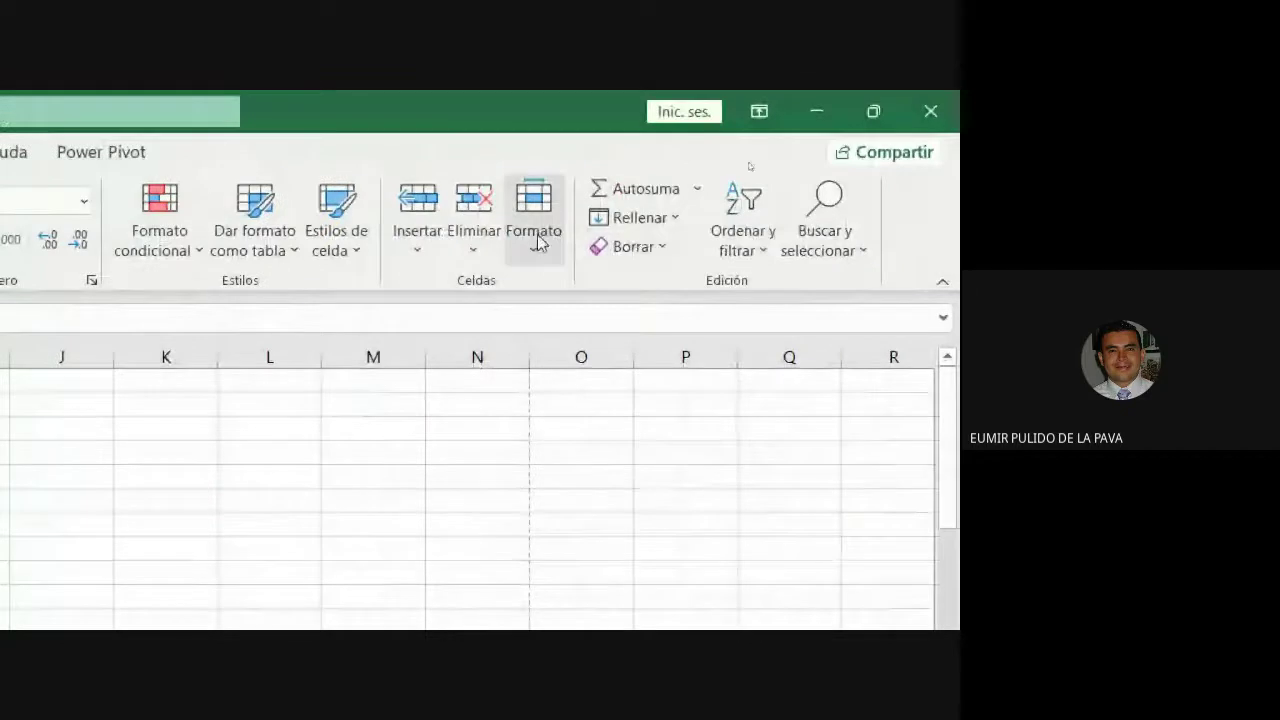
Autofit every table column width so headers like Horas trabajadas show fully, then deselect
{"action": "left_click", "coordinate": [536, 238]}
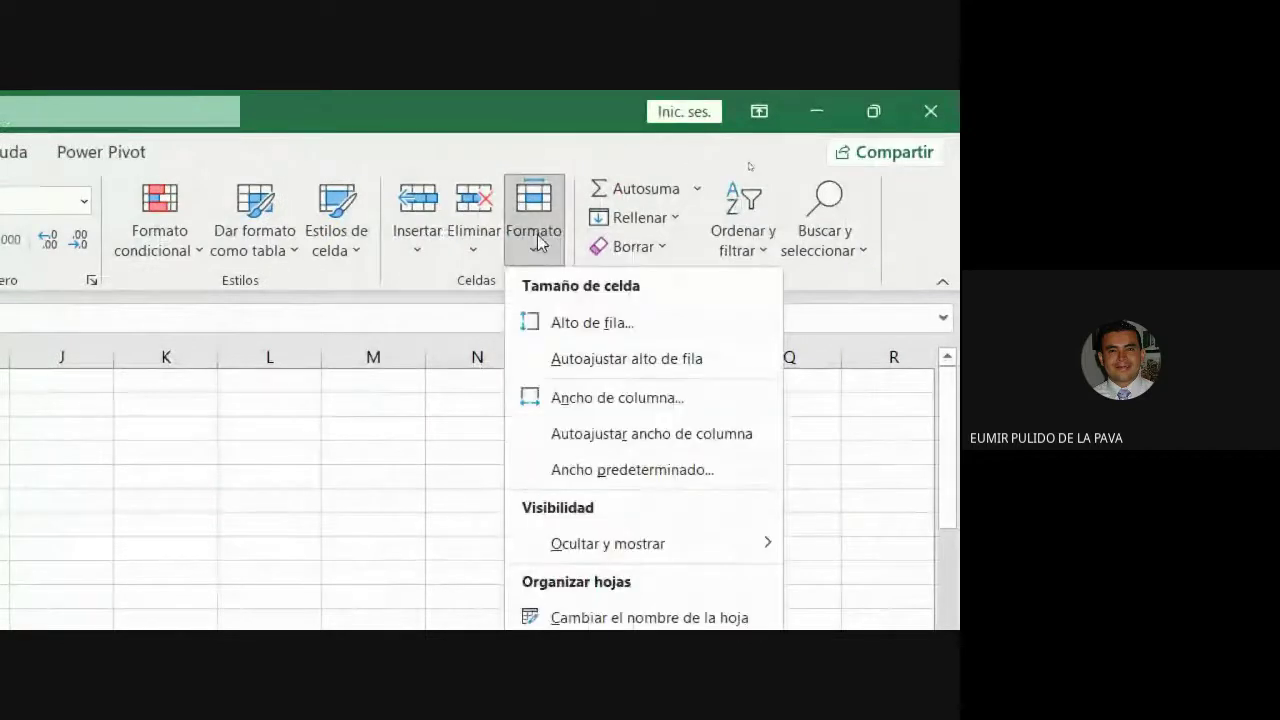
{"action": "left_click", "coordinate": [565, 322]}
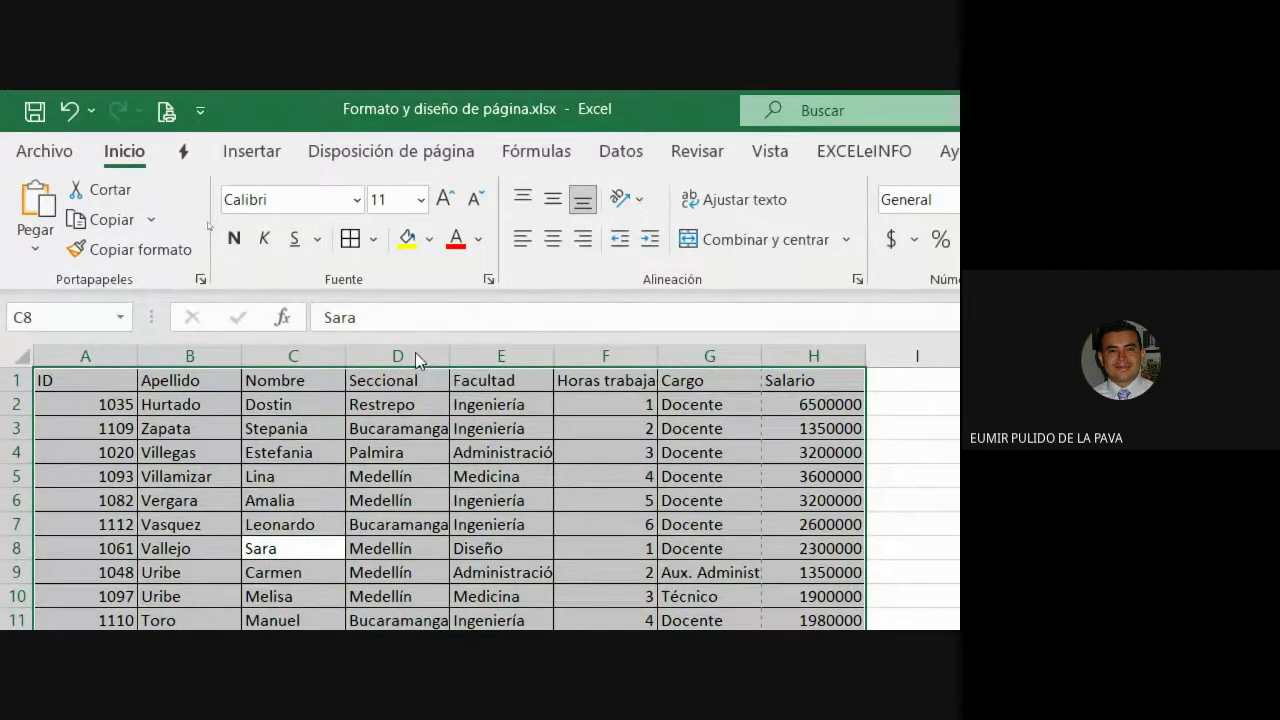
{"action": "left_click", "coordinate": [533, 215]}
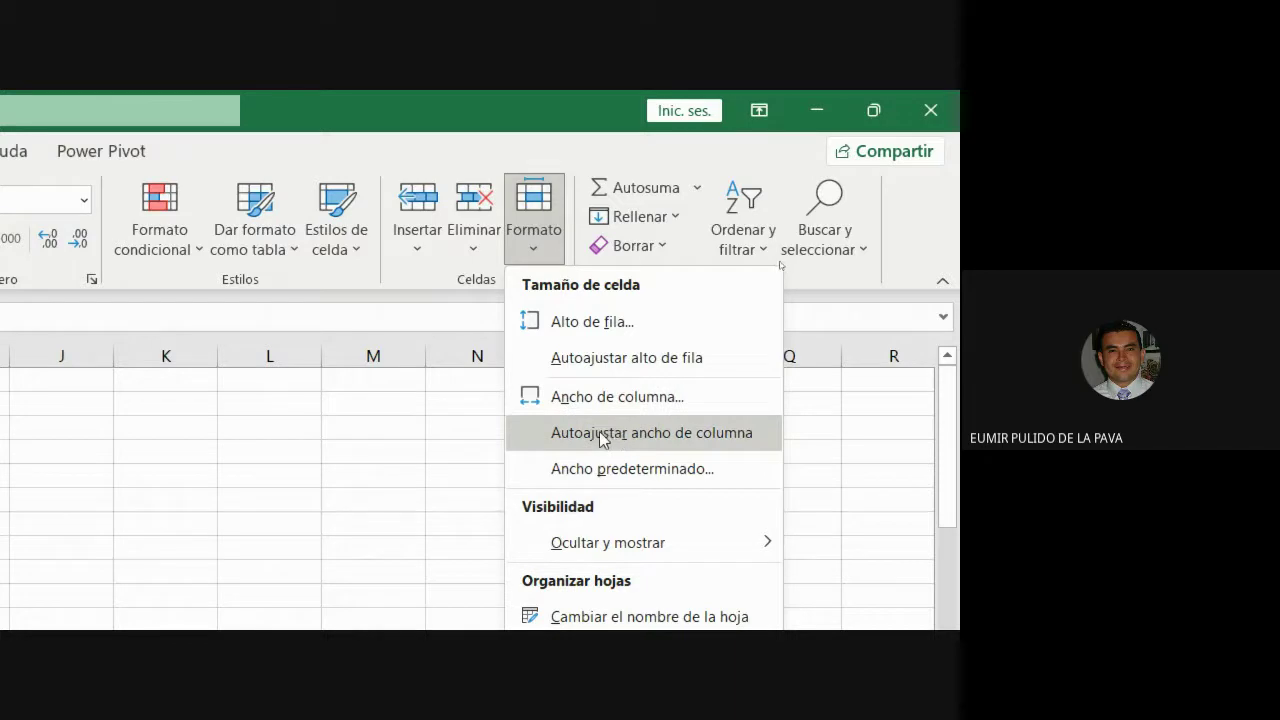
{"action": "left_click", "coordinate": [656, 438]}
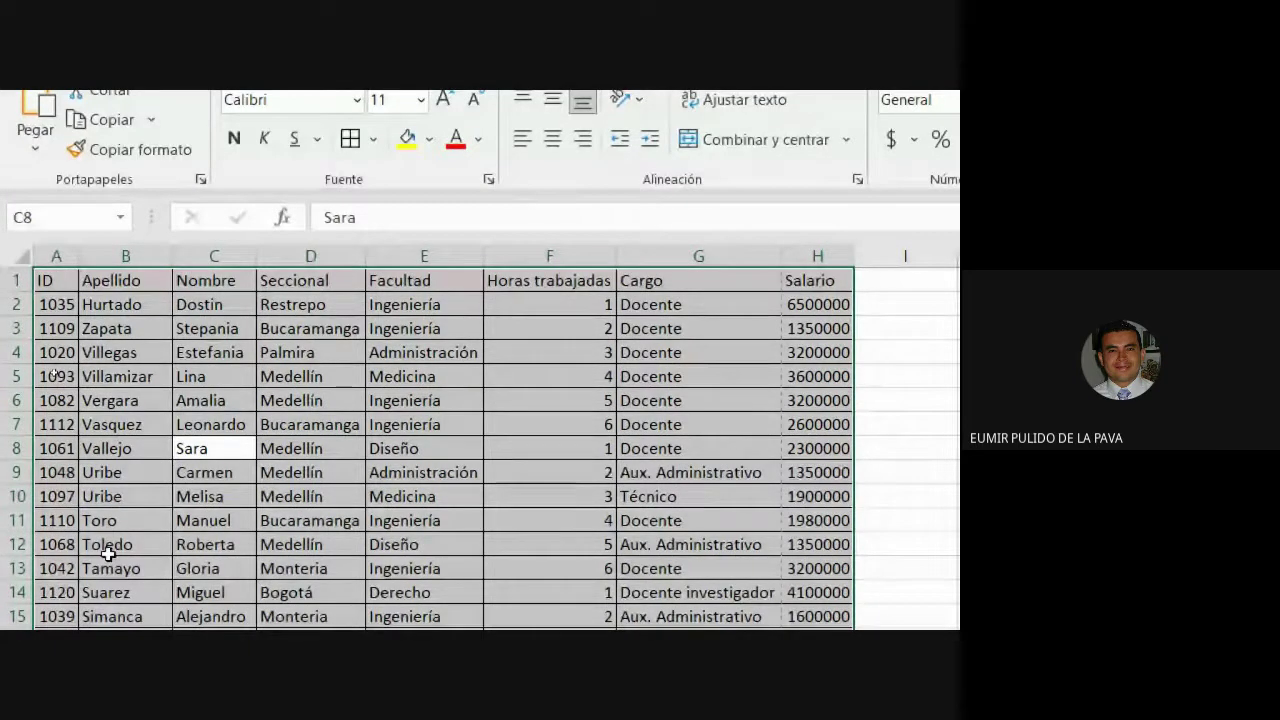
{"action": "left_click", "coordinate": [166, 470]}
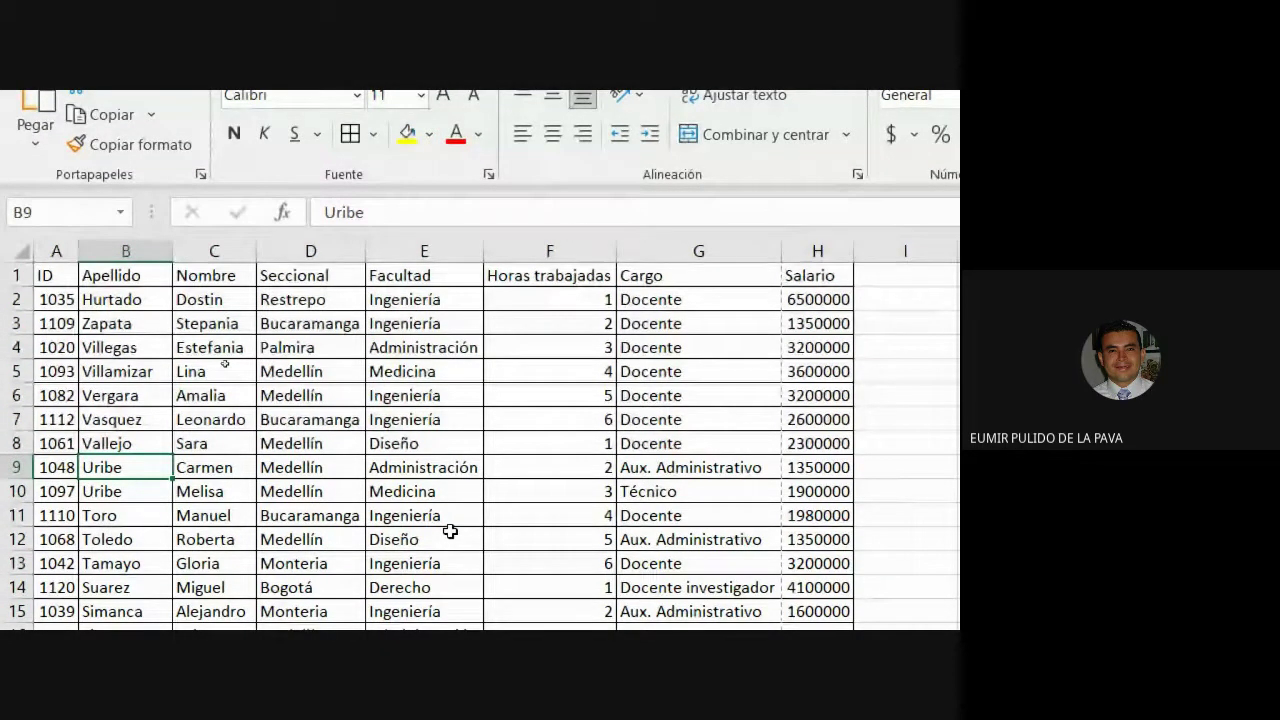
Make header row A1:H1 centred, bold and grey-filled, then select column F, Horas trabajadas
{"action": "left_click", "coordinate": [56, 276]}
{"action": "left_click_drag", "start_coordinate": [99, 275], "coordinate": [809, 274]}
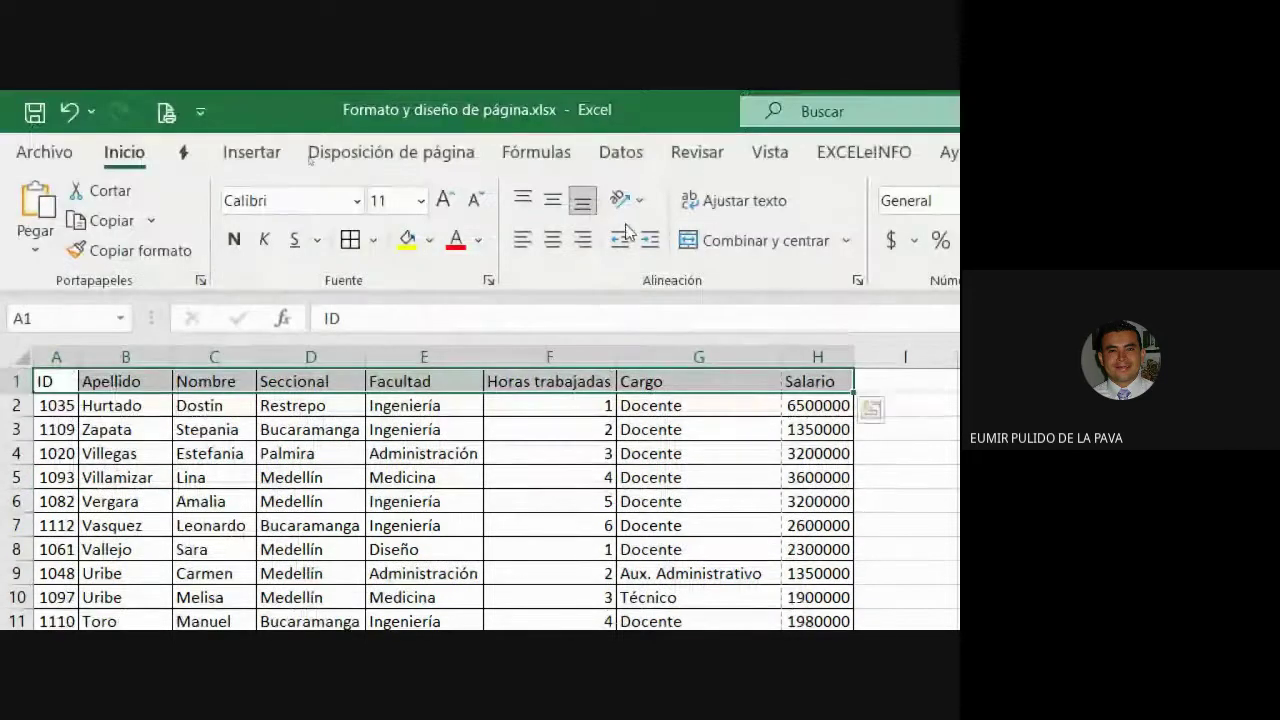
{"action": "left_click", "coordinate": [552, 238]}
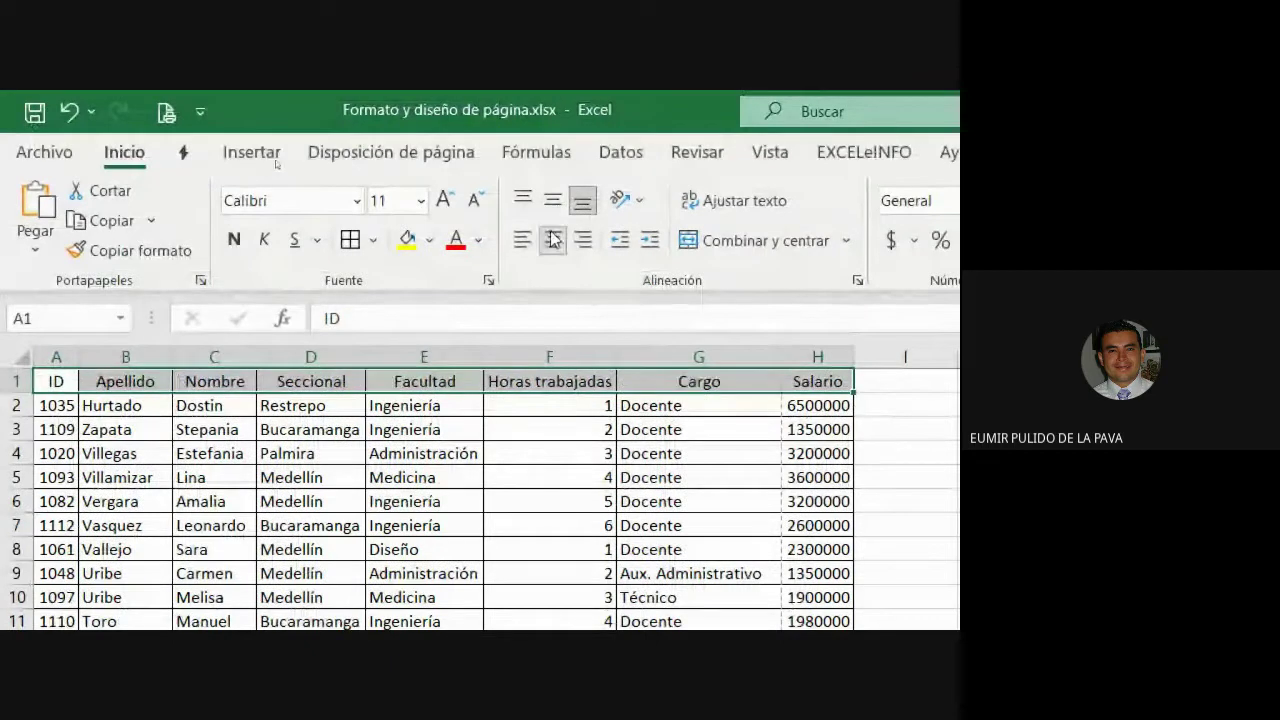
{"action": "left_click", "coordinate": [233, 242]}
{"action": "left_click", "coordinate": [429, 240]}
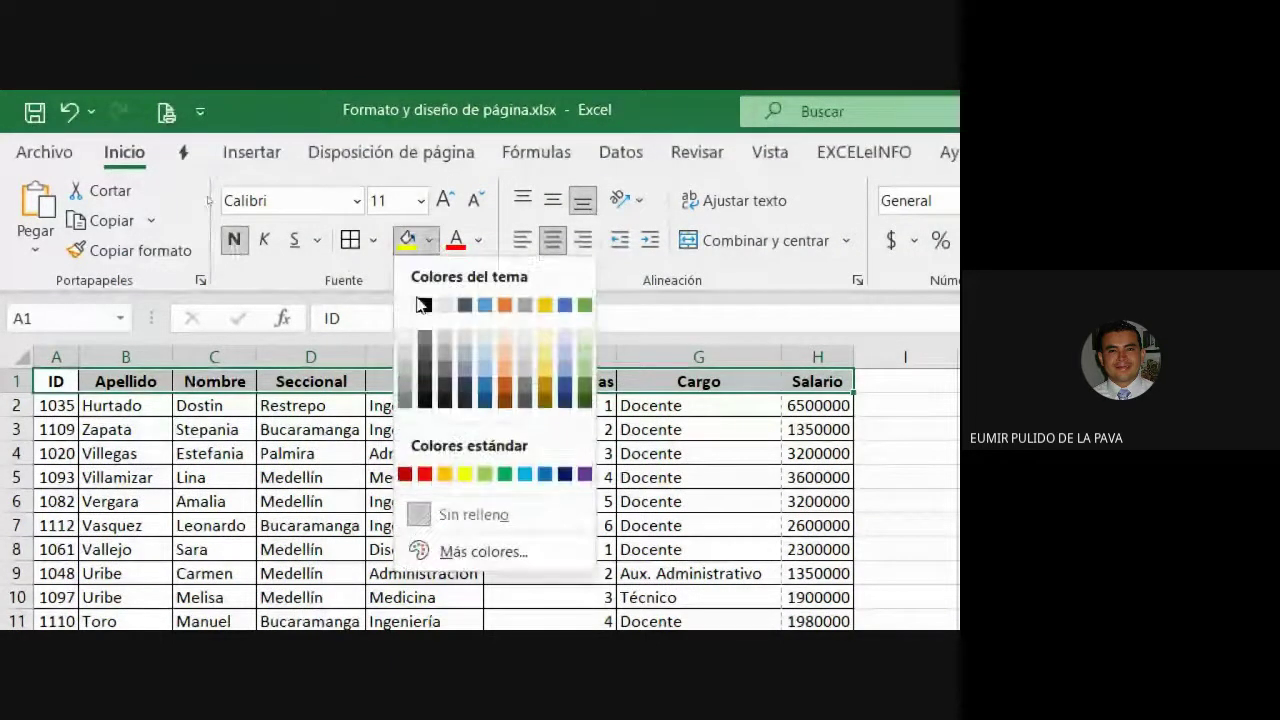
{"action": "left_click", "coordinate": [402, 366]}
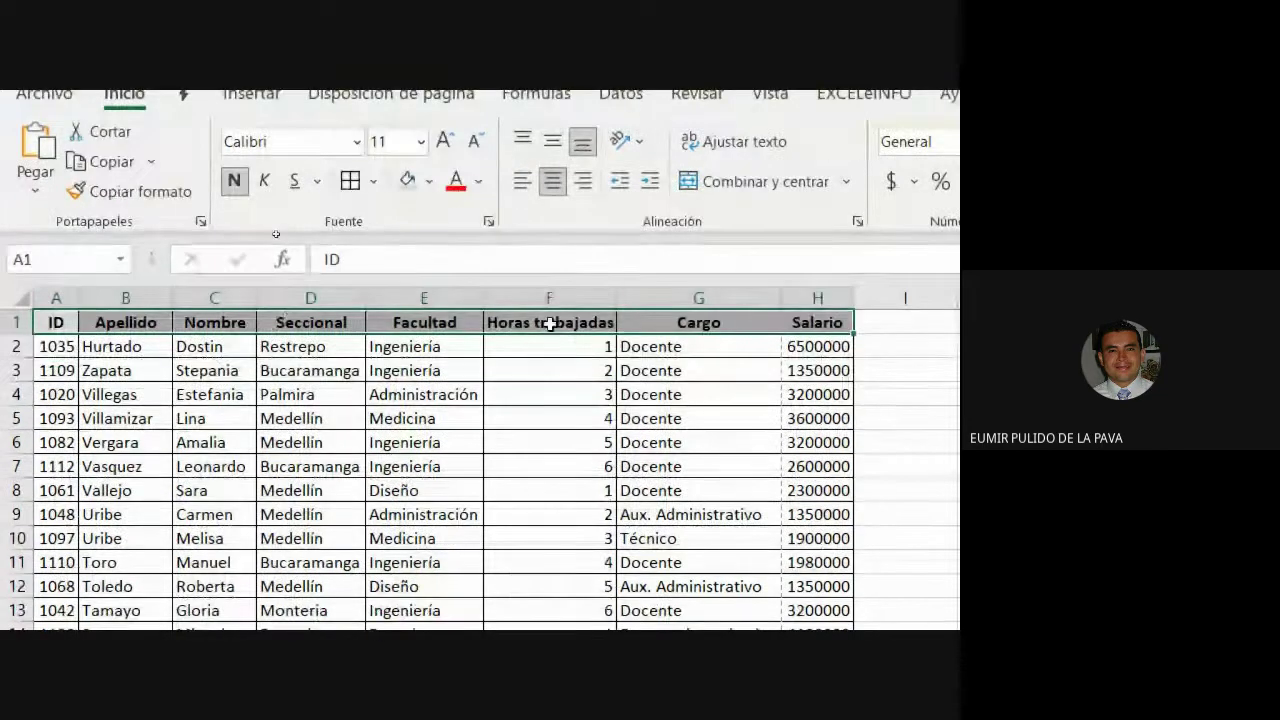
{"action": "left_click", "coordinate": [564, 355]}
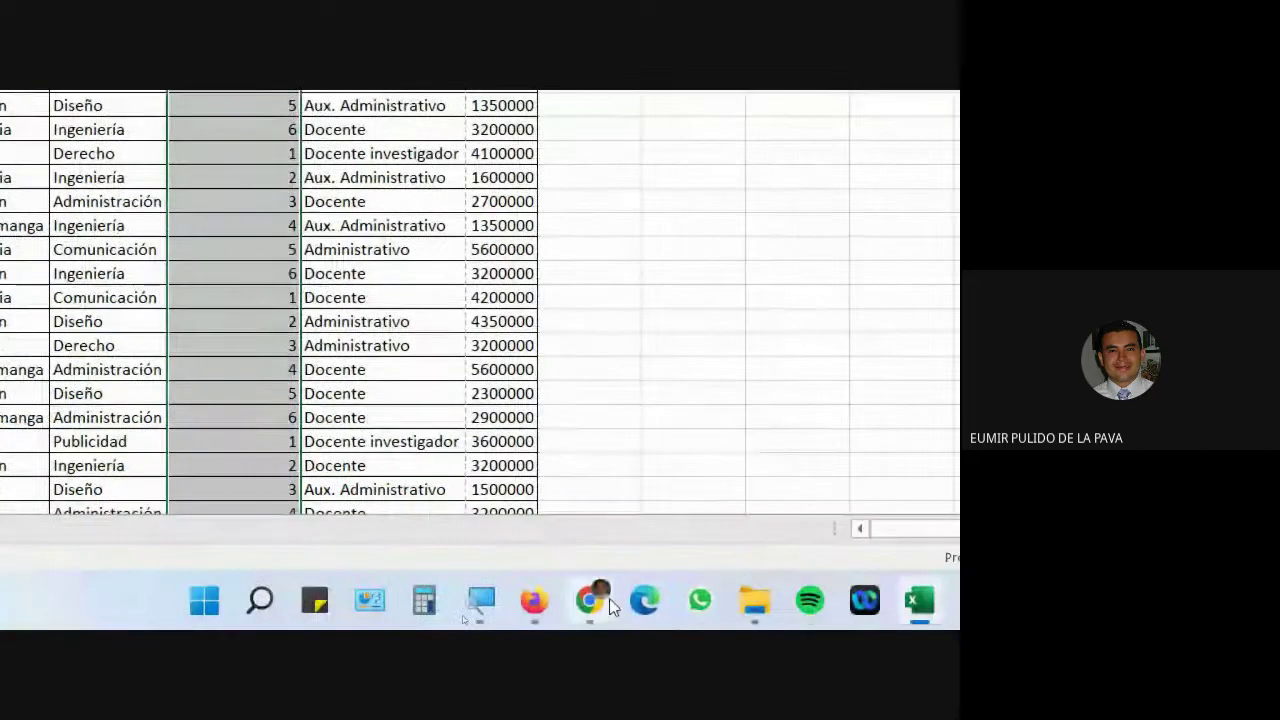
Switch from the video meeting back to Excel and select the table's header row
{"action": "mouse_move", "coordinate": [606, 598]}
{"action": "left_click", "coordinate": [457, 471]}
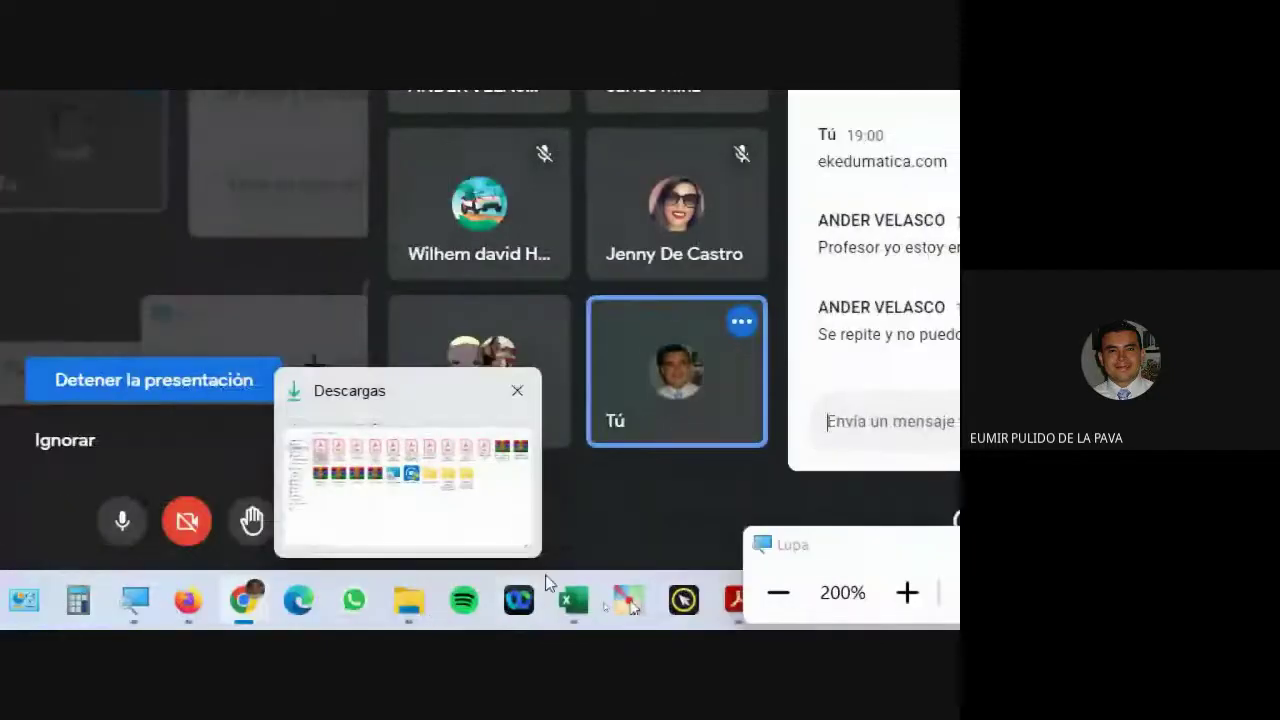
{"action": "left_click", "coordinate": [572, 598]}
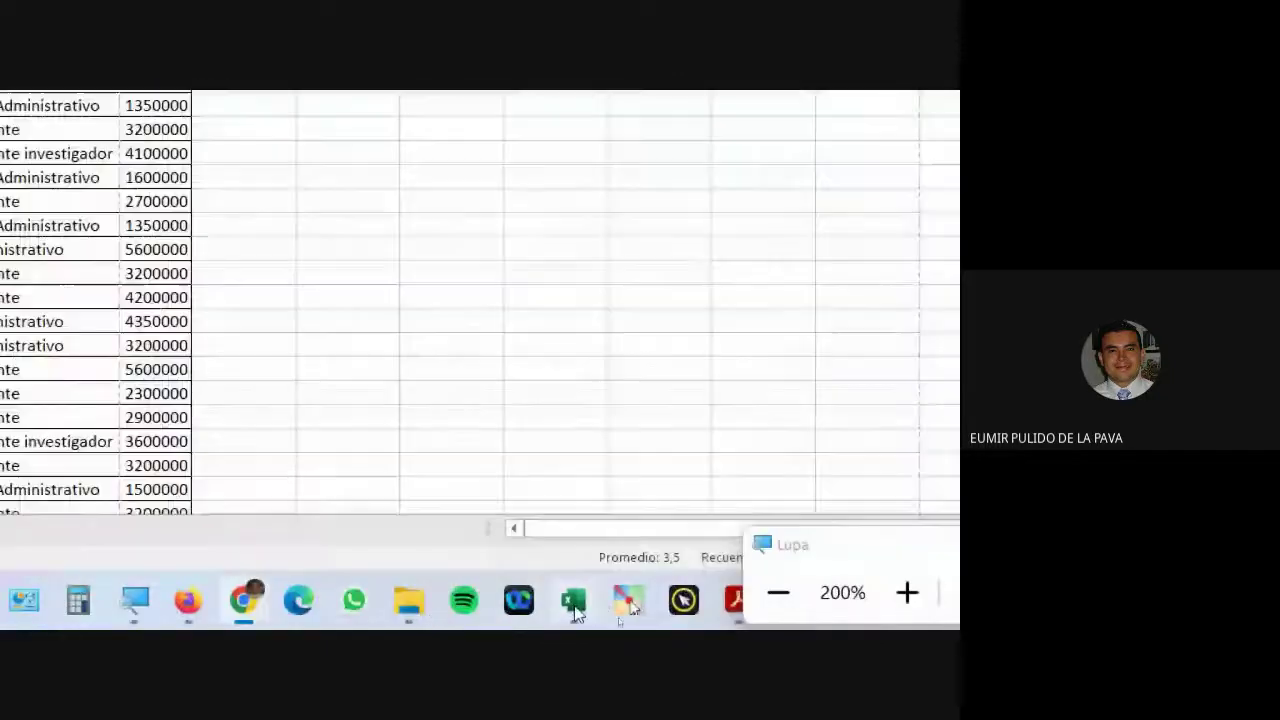
{"action": "left_click_drag", "start_coordinate": [62, 318], "coordinate": [802, 323]}
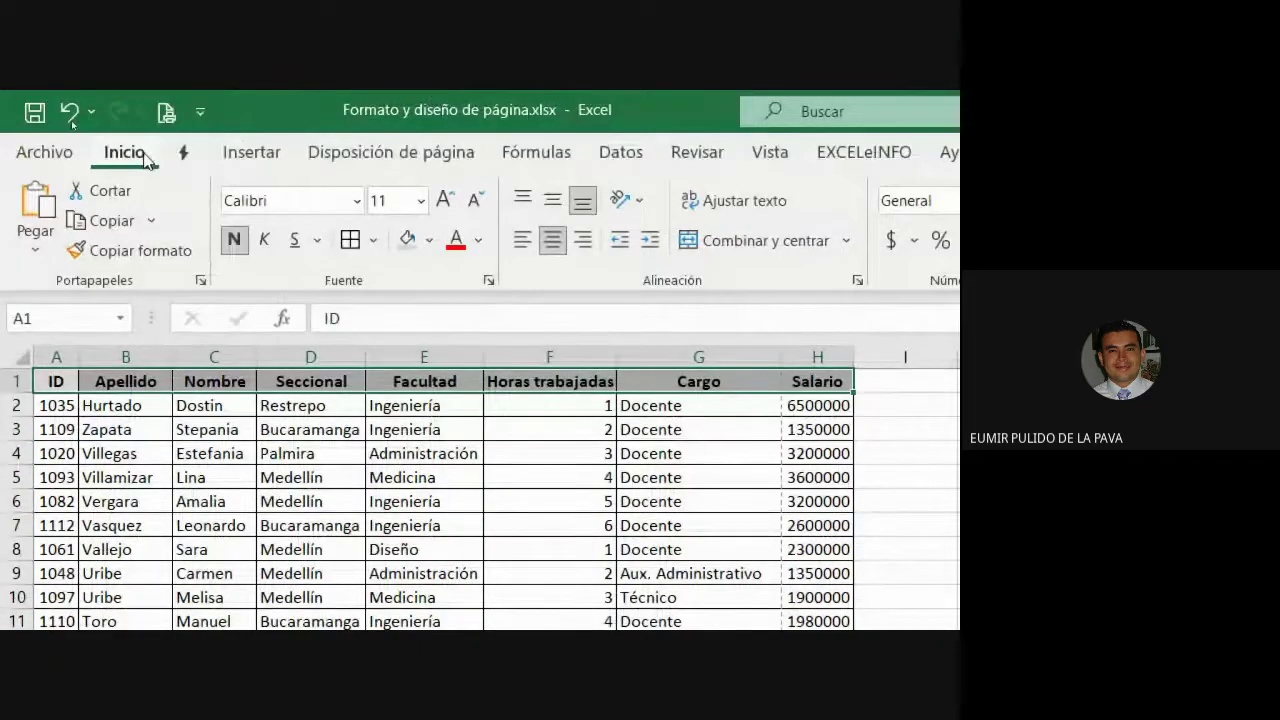
Turn on Ajustar texto for the header row and auto-fit column F and row 1
{"action": "left_click", "coordinate": [729, 203]}
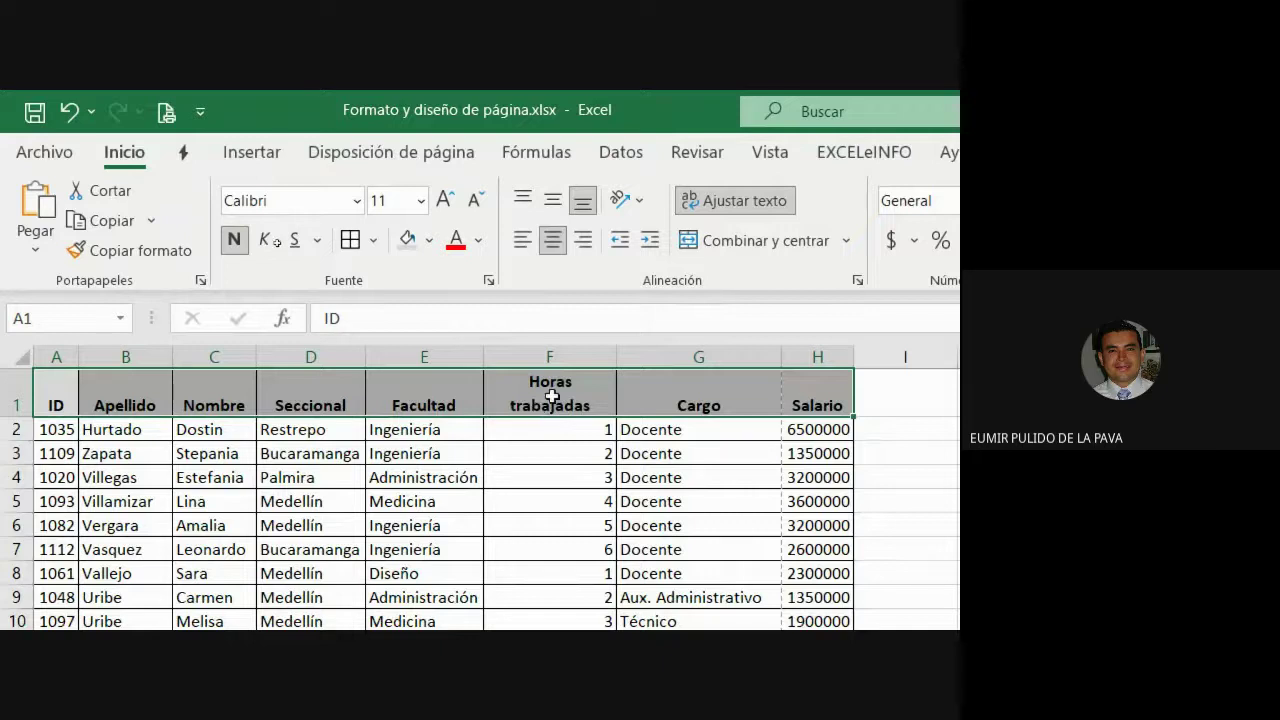
{"action": "left_click", "coordinate": [615, 359]}
{"action": "double_click", "coordinate": [627, 359]}
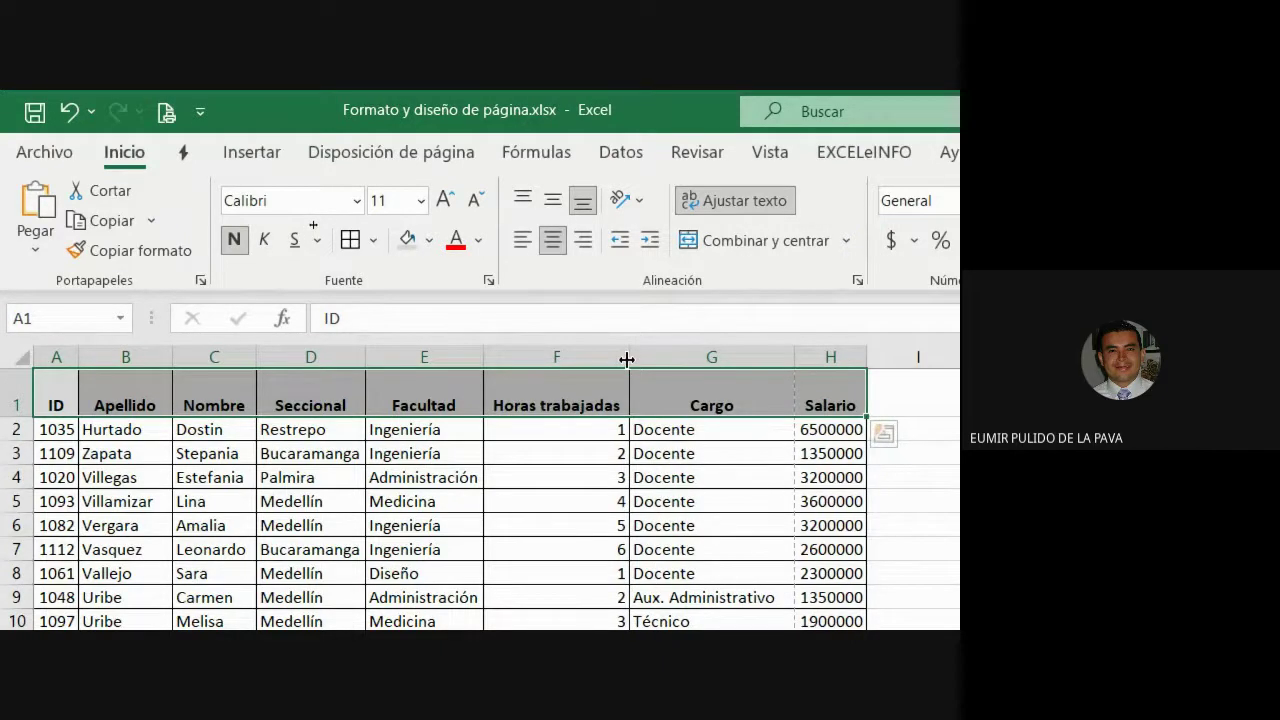
{"action": "double_click", "coordinate": [10, 416]}
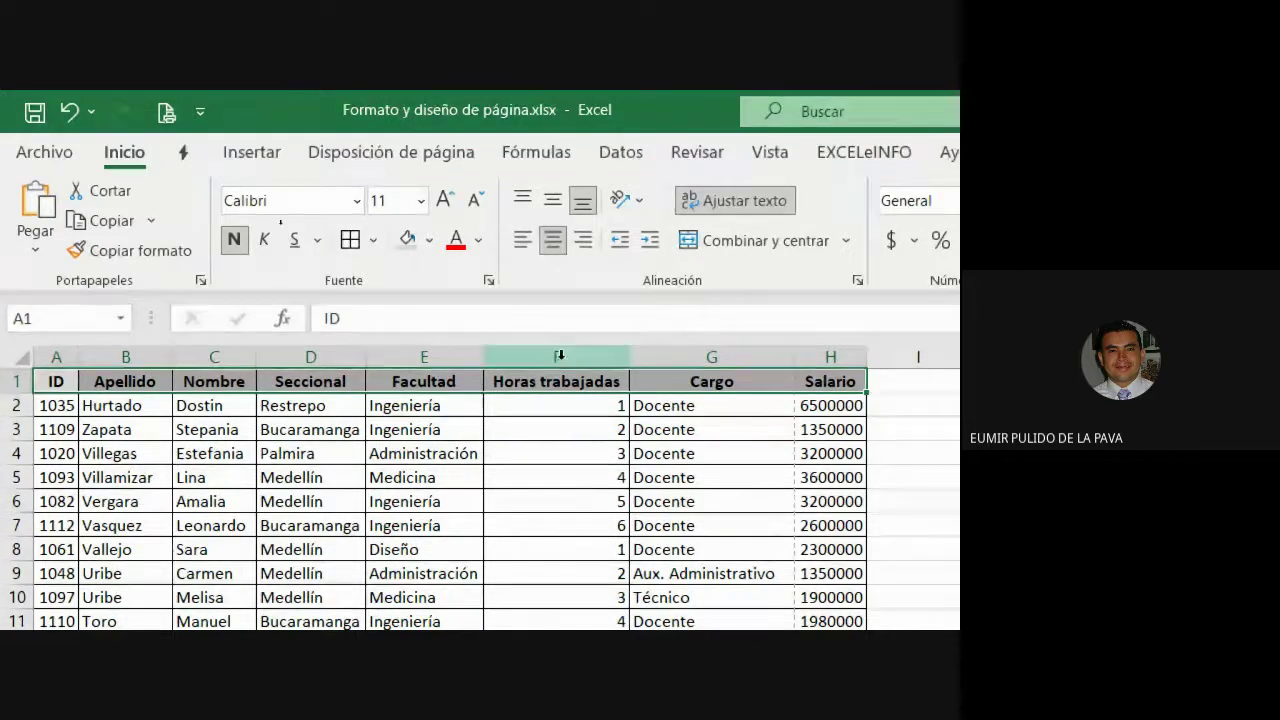
Narrow column F and heighten row 1 so Horas trabajadas wraps onto two lines
{"action": "left_click_drag", "start_coordinate": [639, 351], "coordinate": [594, 355]}
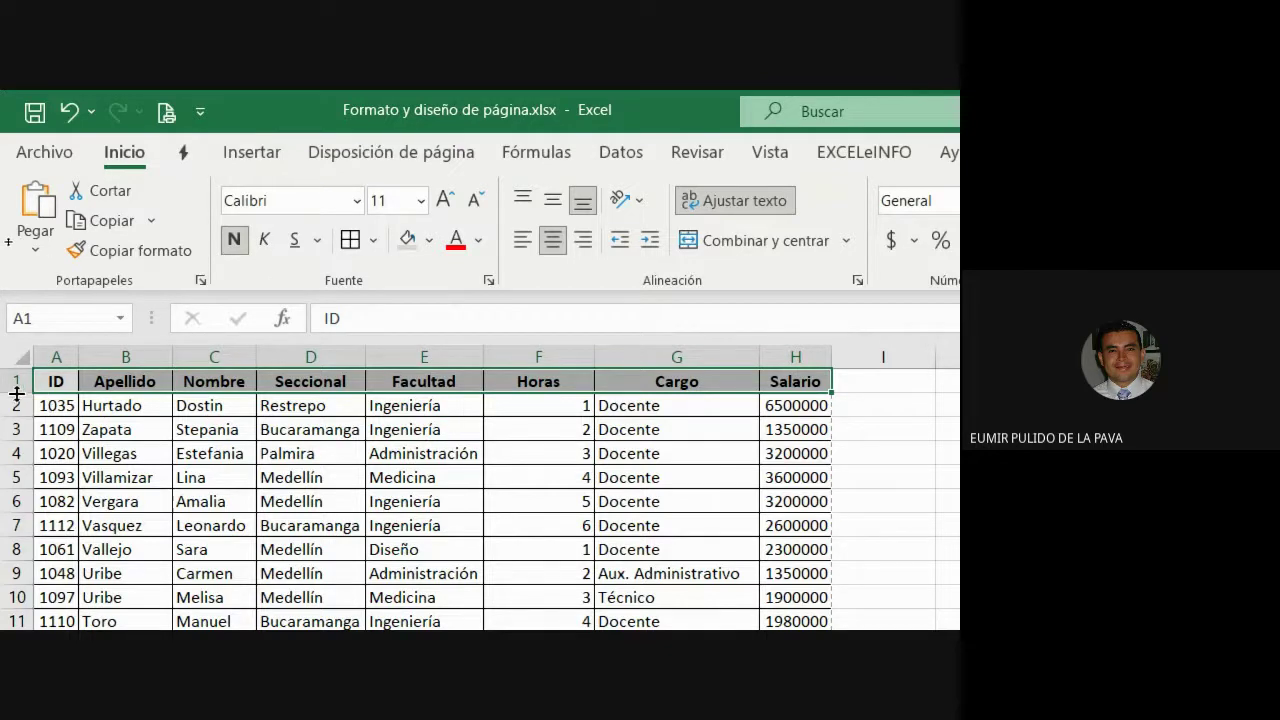
{"action": "left_click_drag", "start_coordinate": [18, 393], "coordinate": [18, 415]}
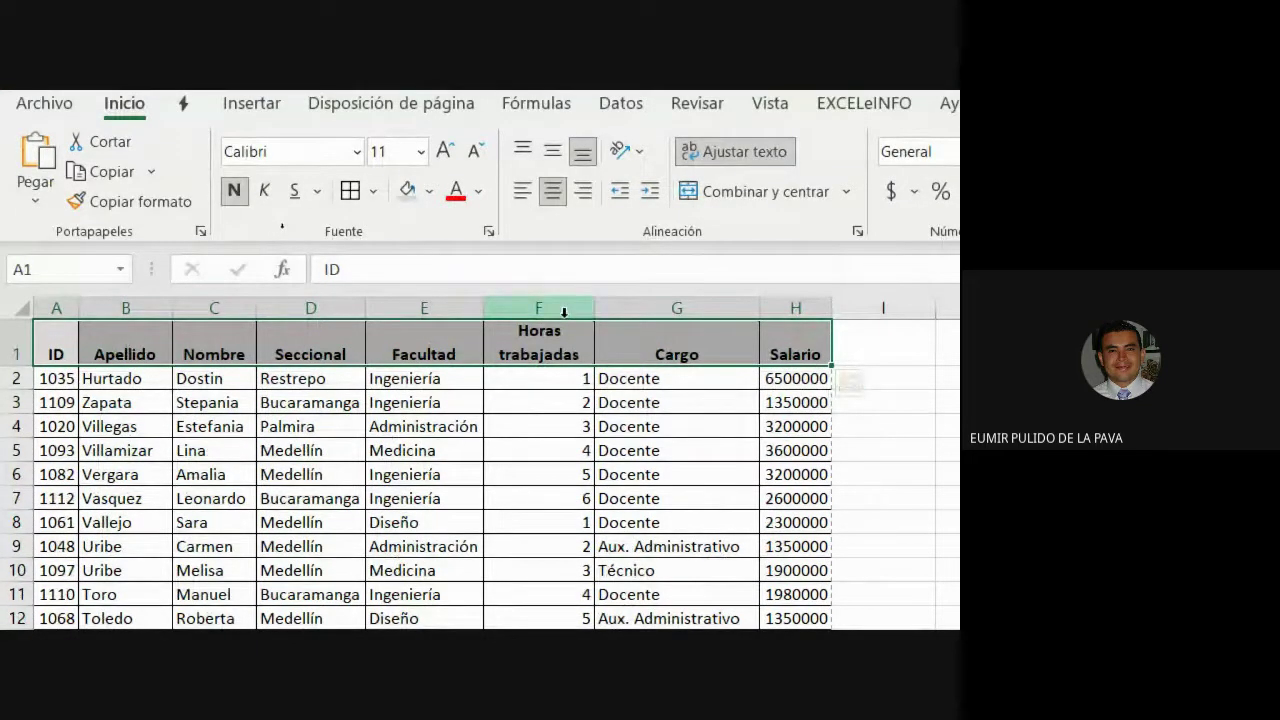
{"action": "left_click_drag", "start_coordinate": [590, 308], "coordinate": [583, 308]}
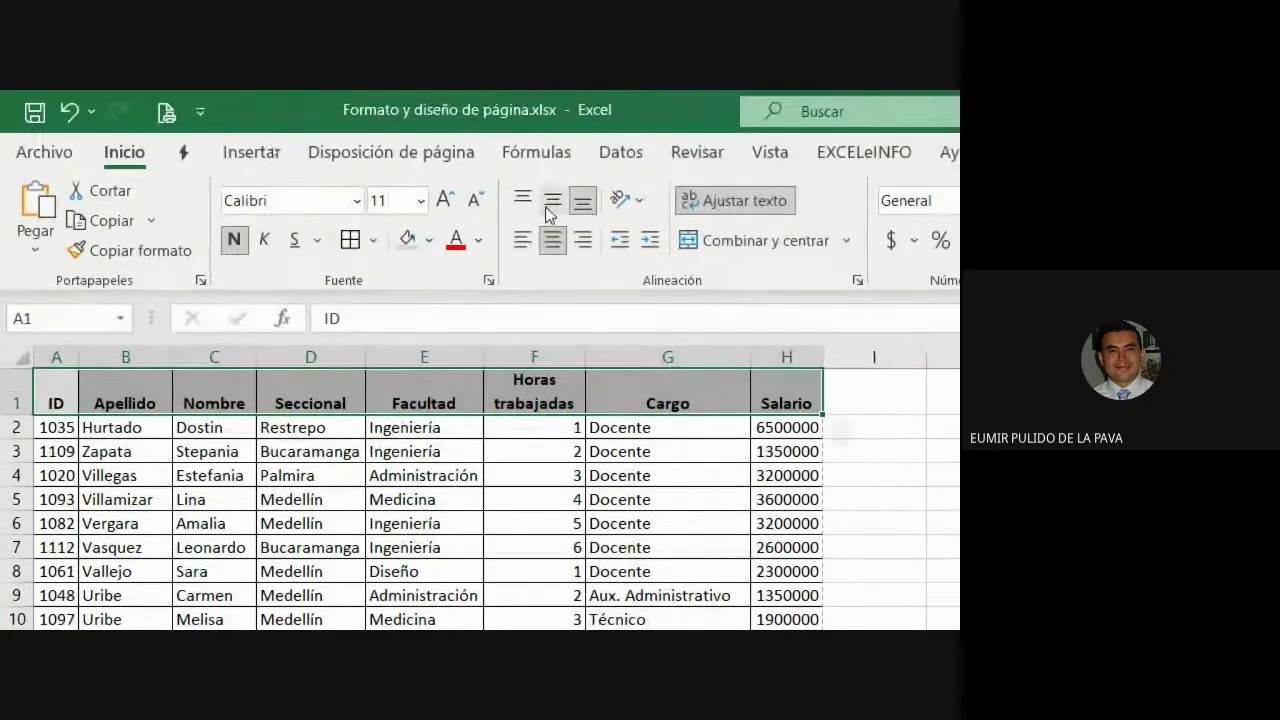
Center the header labels with Alinear en el medio and Centrar after trying other alignments
{"action": "left_click", "coordinate": [550, 203]}
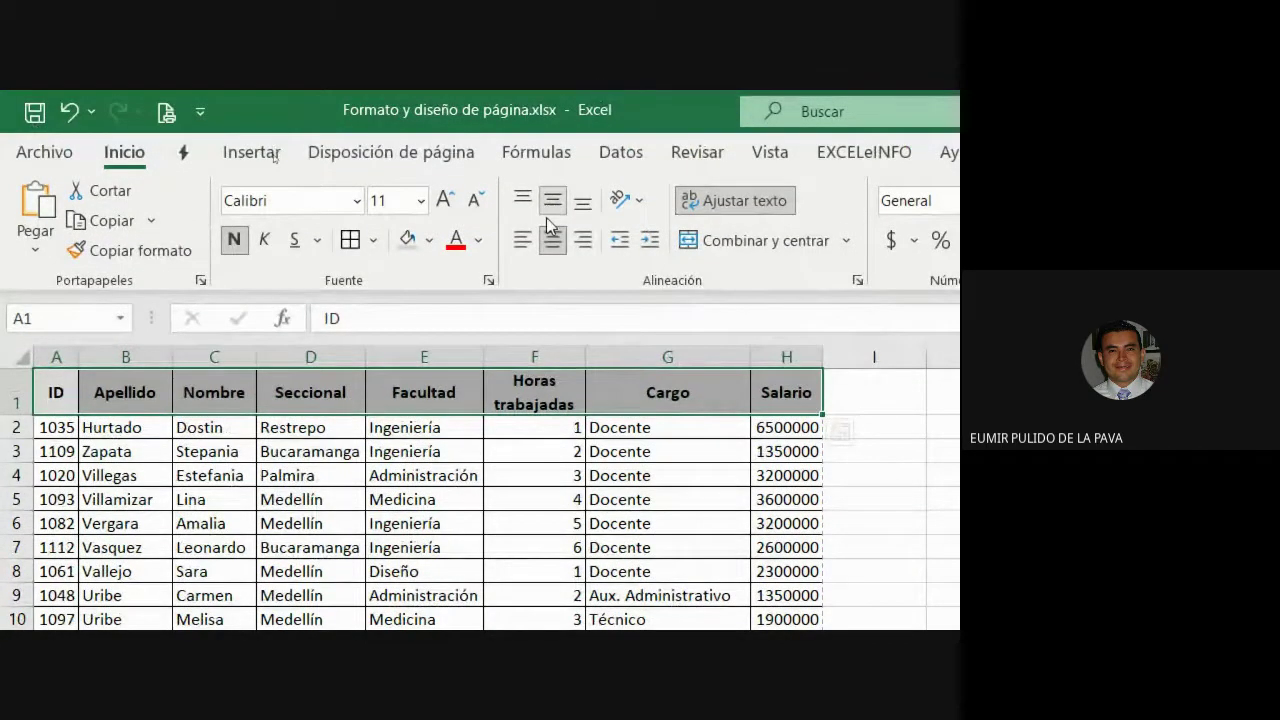
{"action": "left_click", "coordinate": [529, 249]}
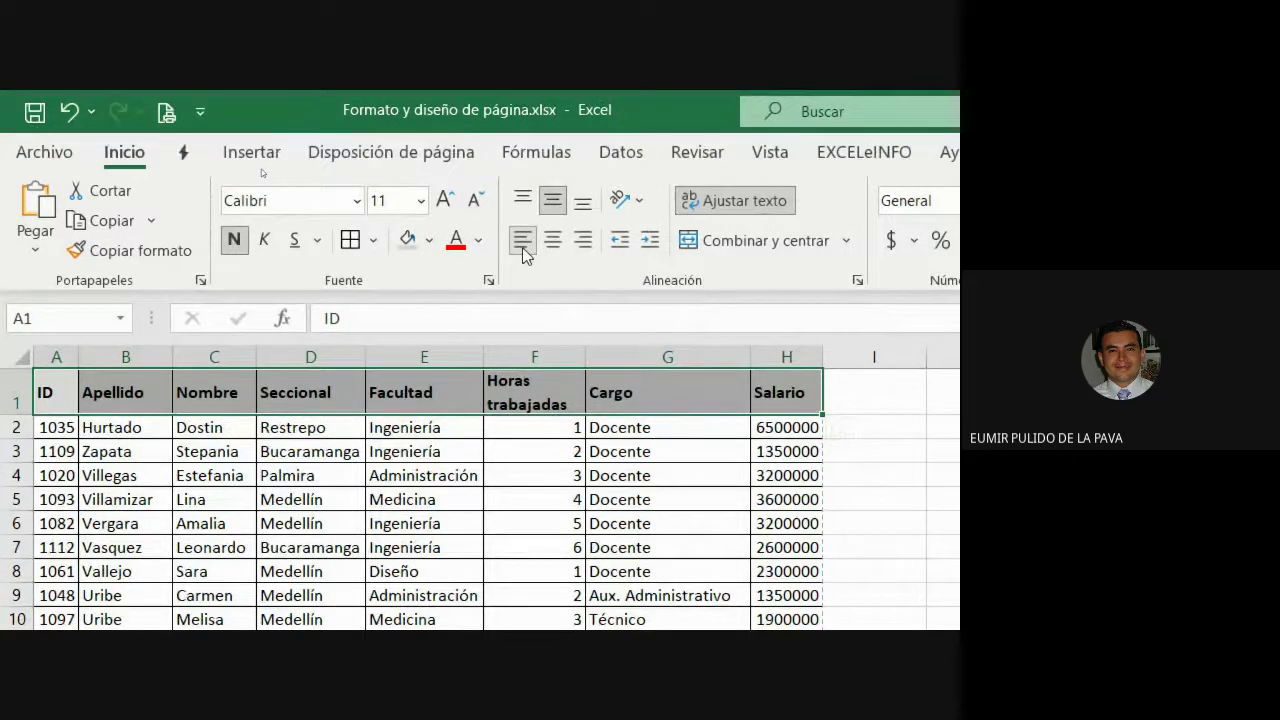
{"action": "left_click", "coordinate": [580, 245]}
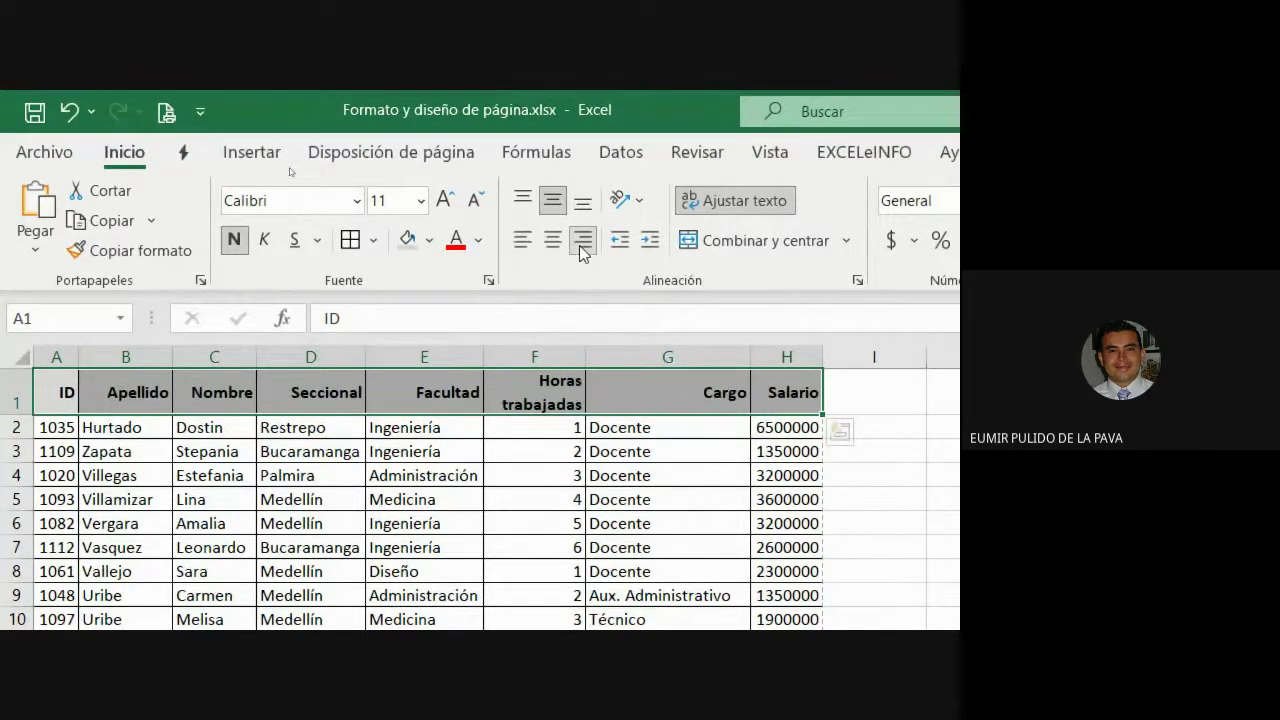
{"action": "left_click", "coordinate": [529, 203]}
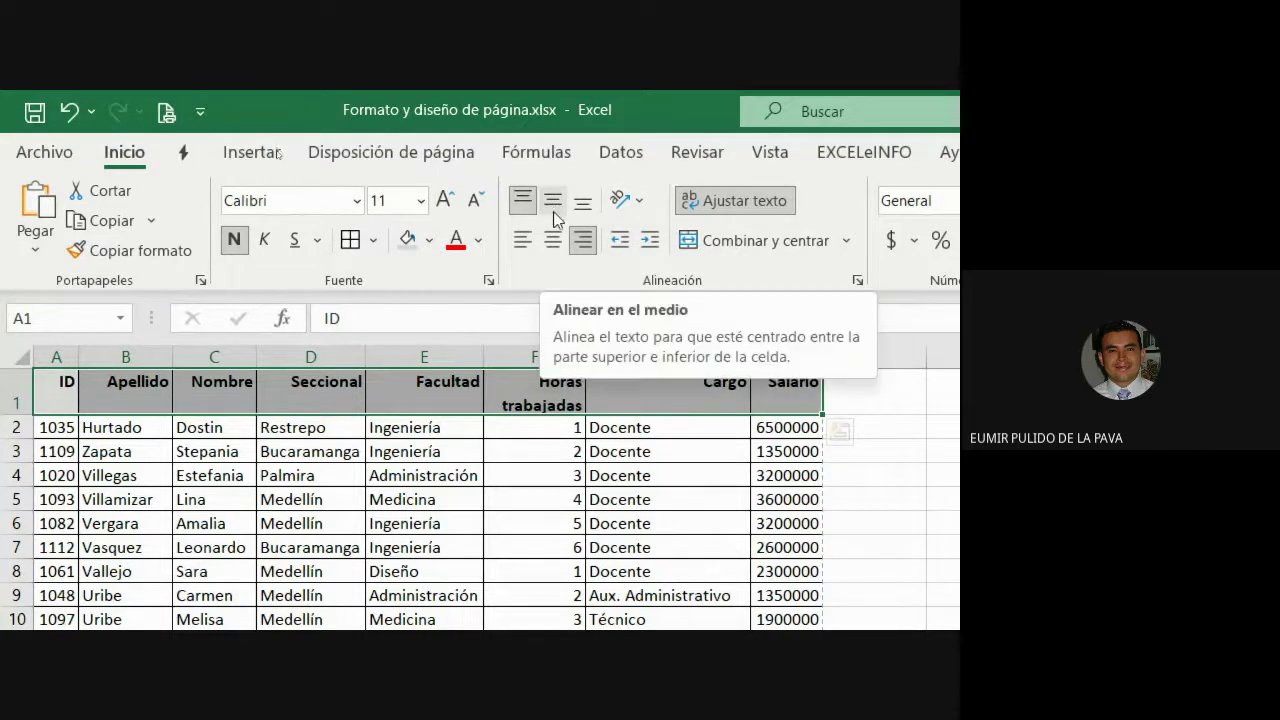
{"action": "left_click", "coordinate": [553, 206]}
{"action": "left_click", "coordinate": [582, 205]}
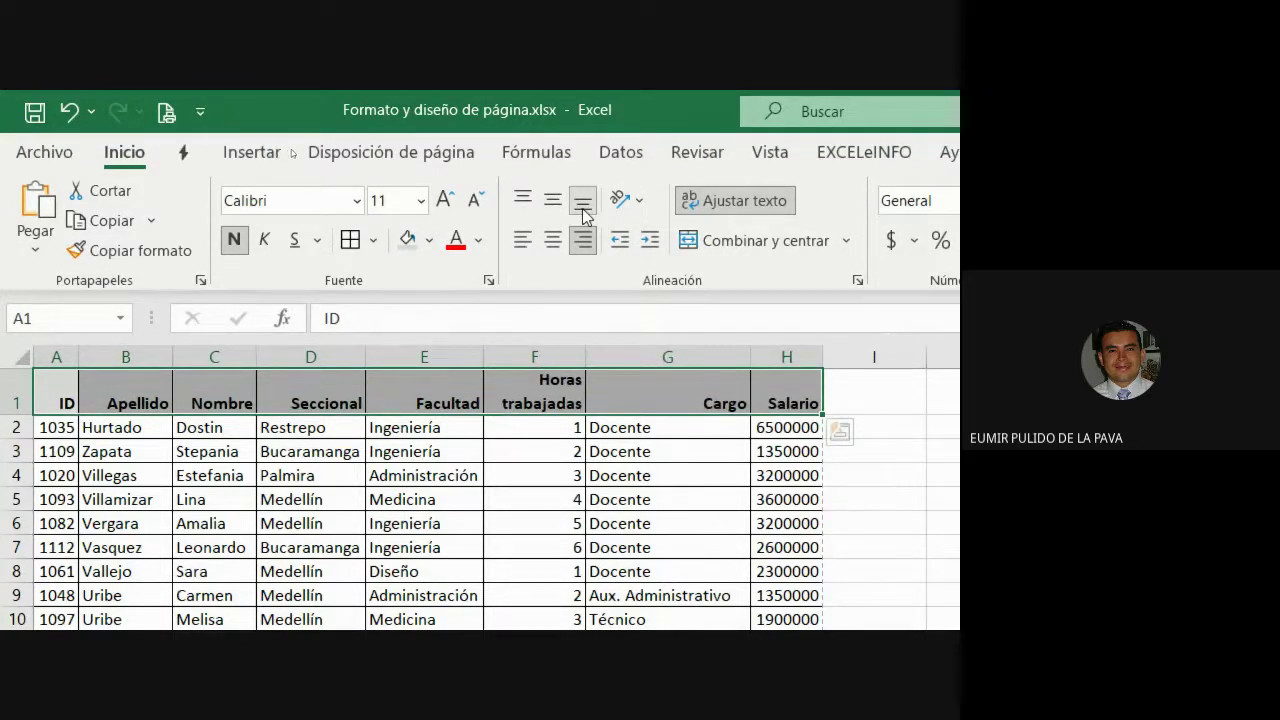
{"action": "left_click", "coordinate": [545, 241]}
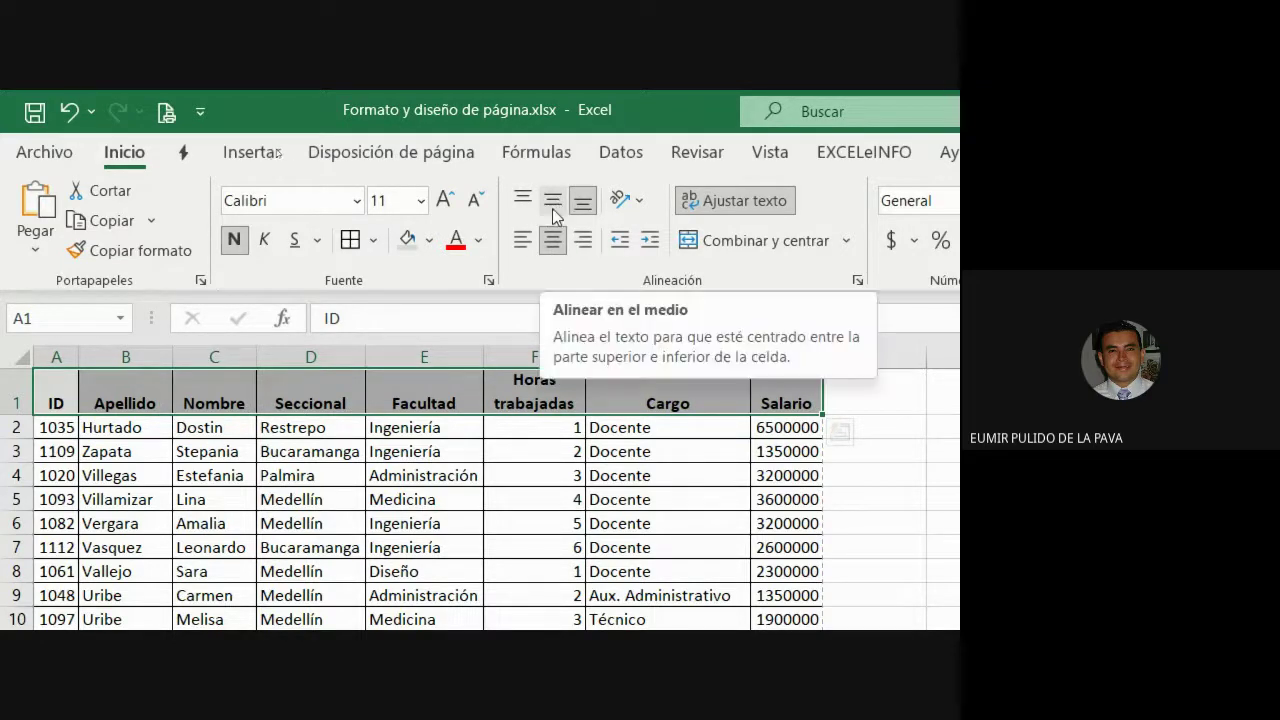
{"action": "left_click", "coordinate": [552, 207]}
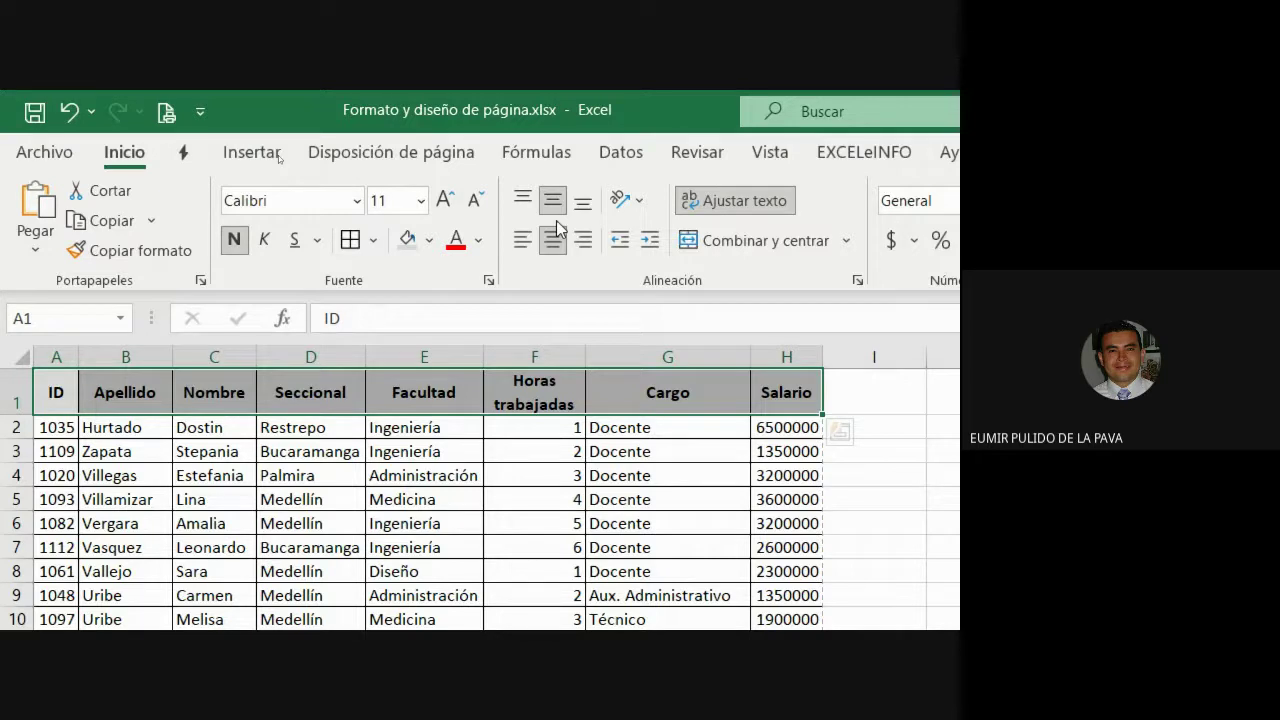
{"action": "left_click", "coordinate": [283, 400]}
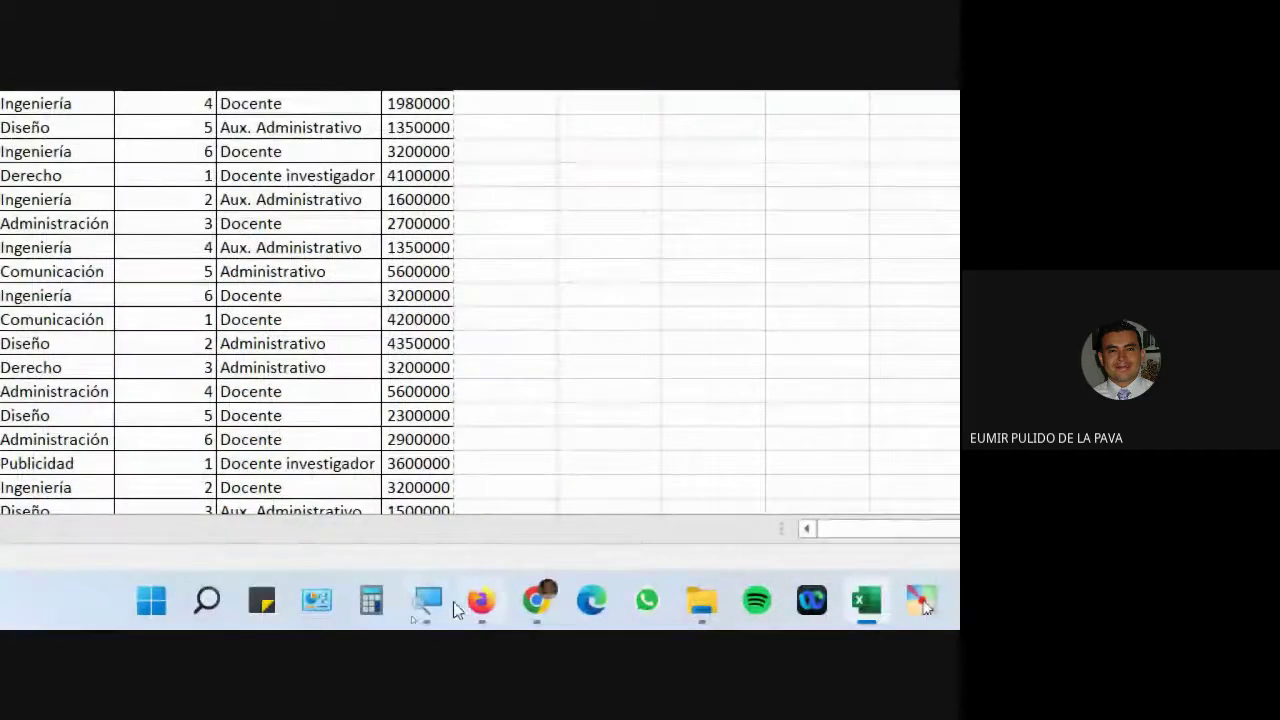
Reset screen magnification to 100% and switch to the Google Meet call
{"action": "left_click", "coordinate": [432, 603]}
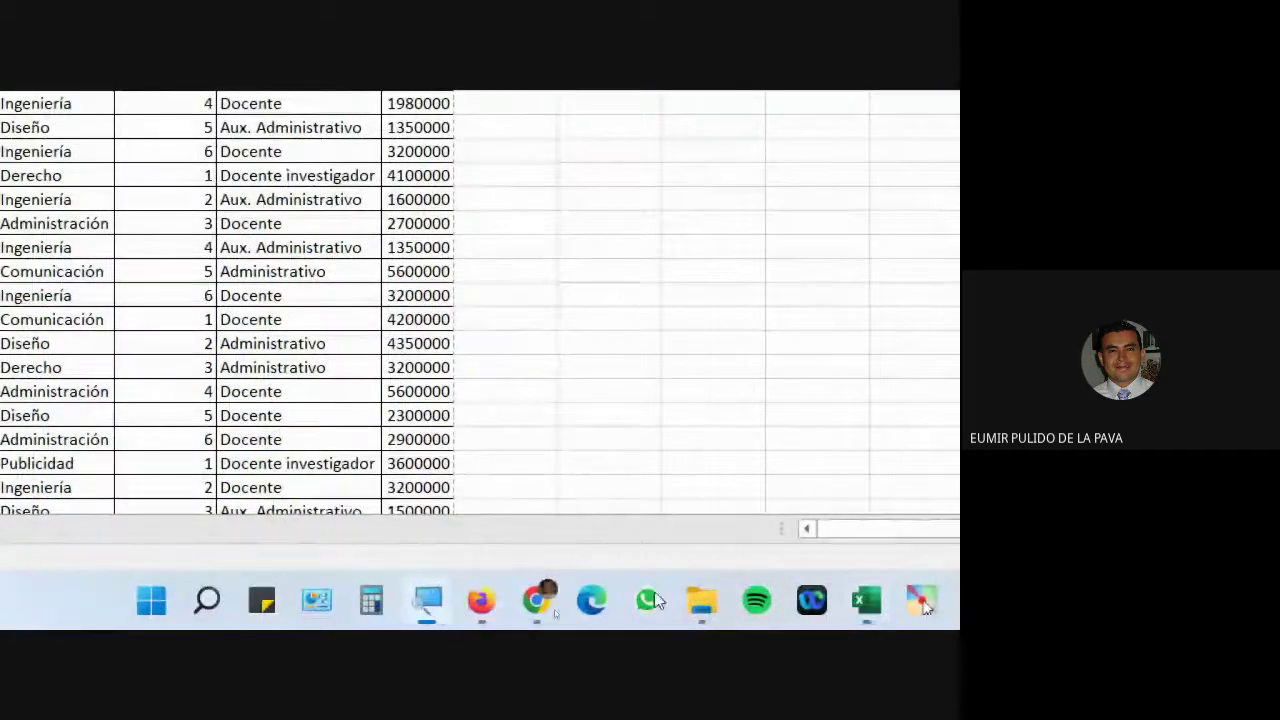
{"action": "left_click", "coordinate": [578, 591]}
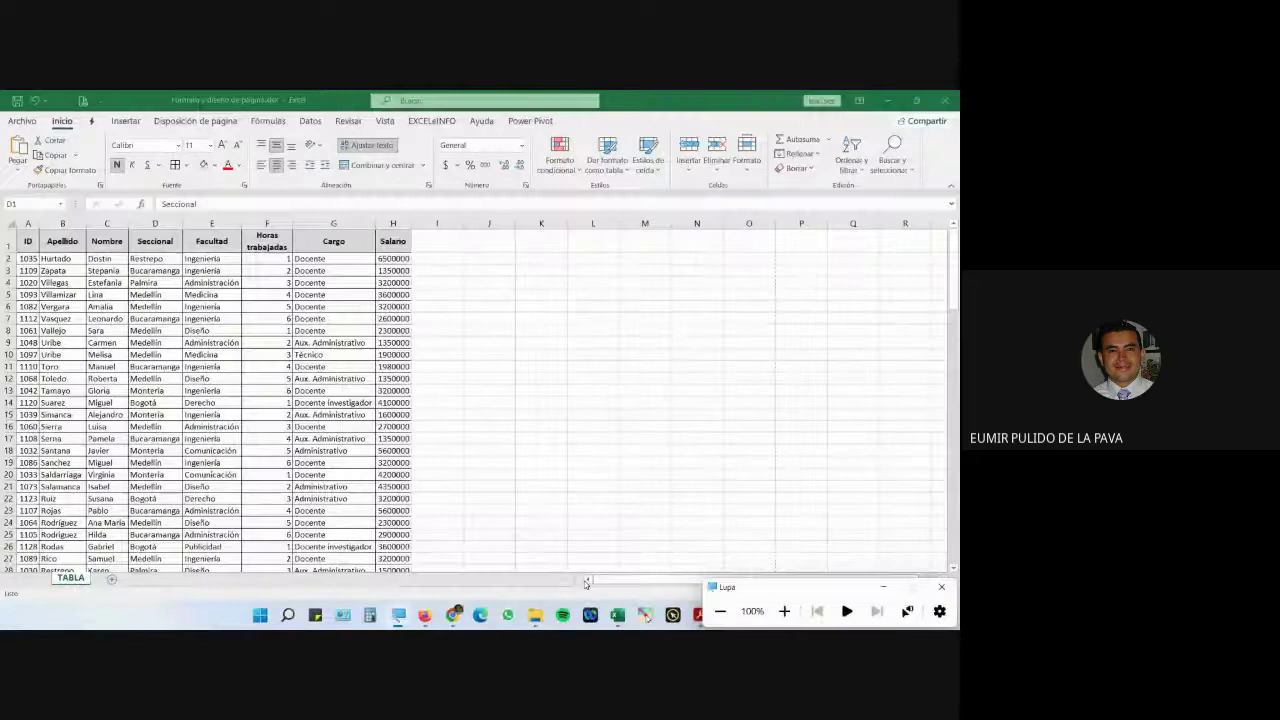
{"action": "left_click", "coordinate": [370, 558]}
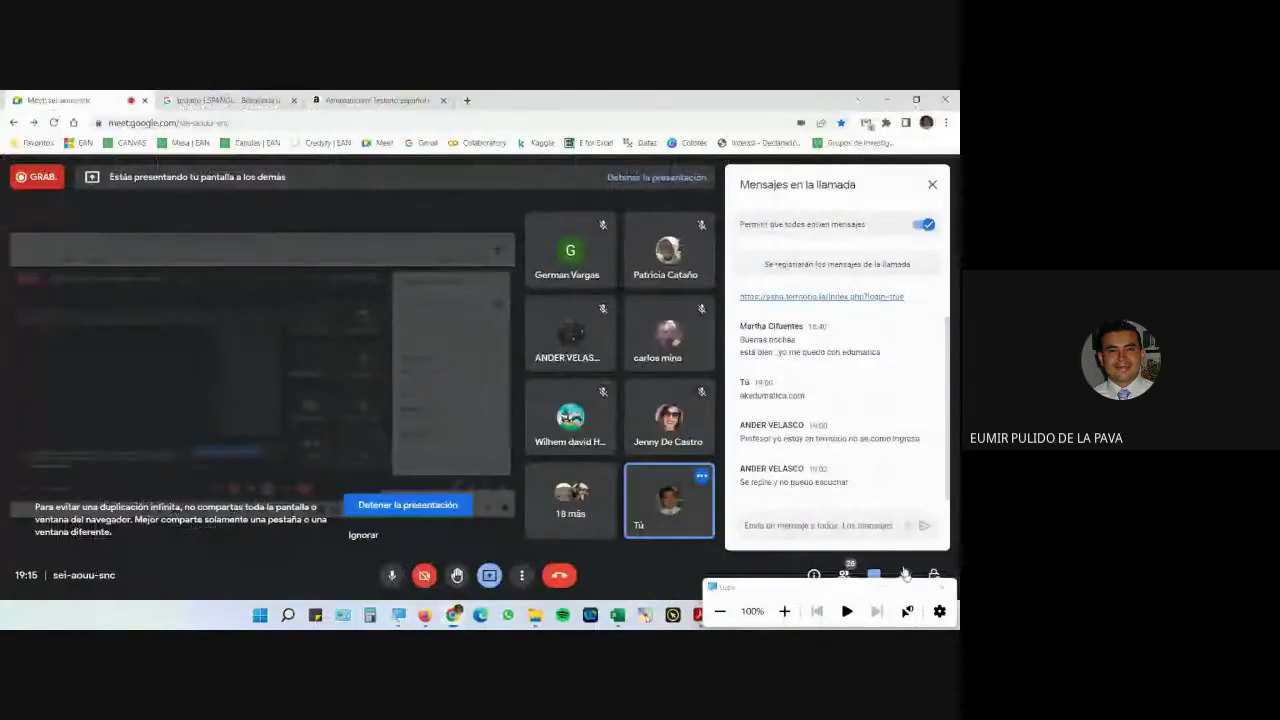
Send a short message in the Google Meet call chat
{"action": "left_click", "coordinate": [900, 525]}
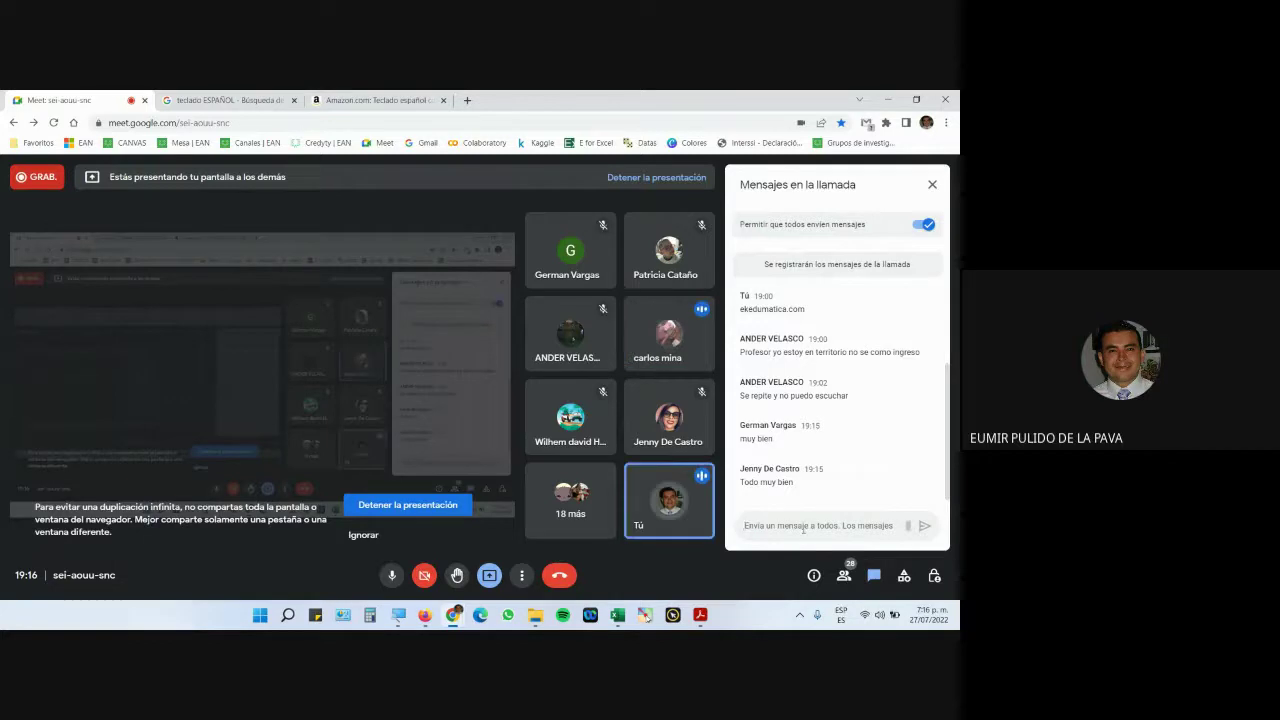
{"action": "type", "text": "sHIFT"}
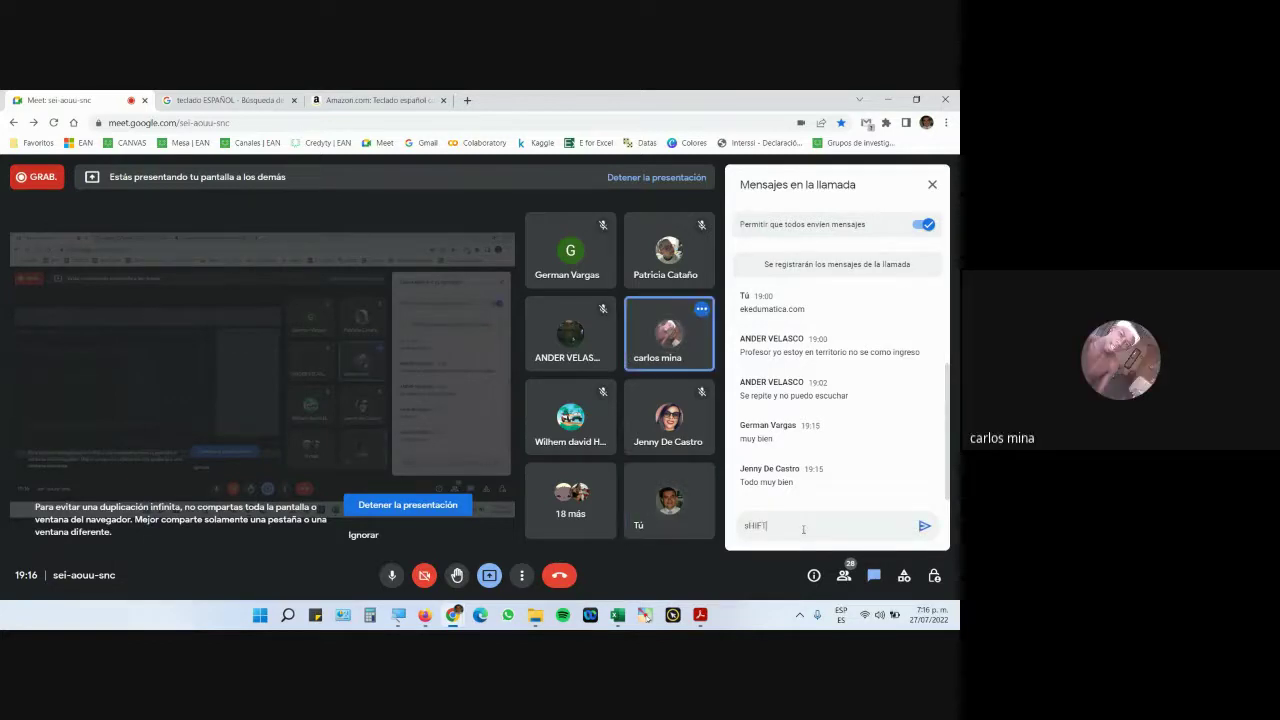
{"action": "key", "text": "Return"}
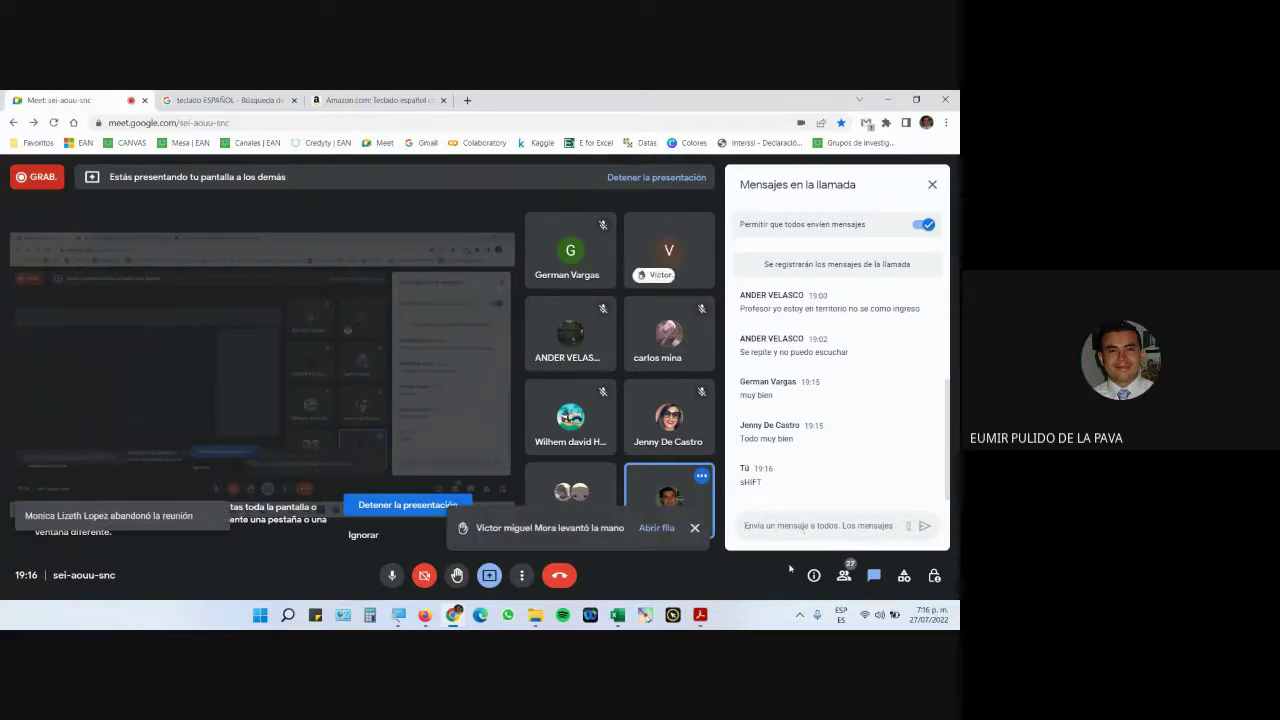
{"action": "key", "text": "super+plus"}
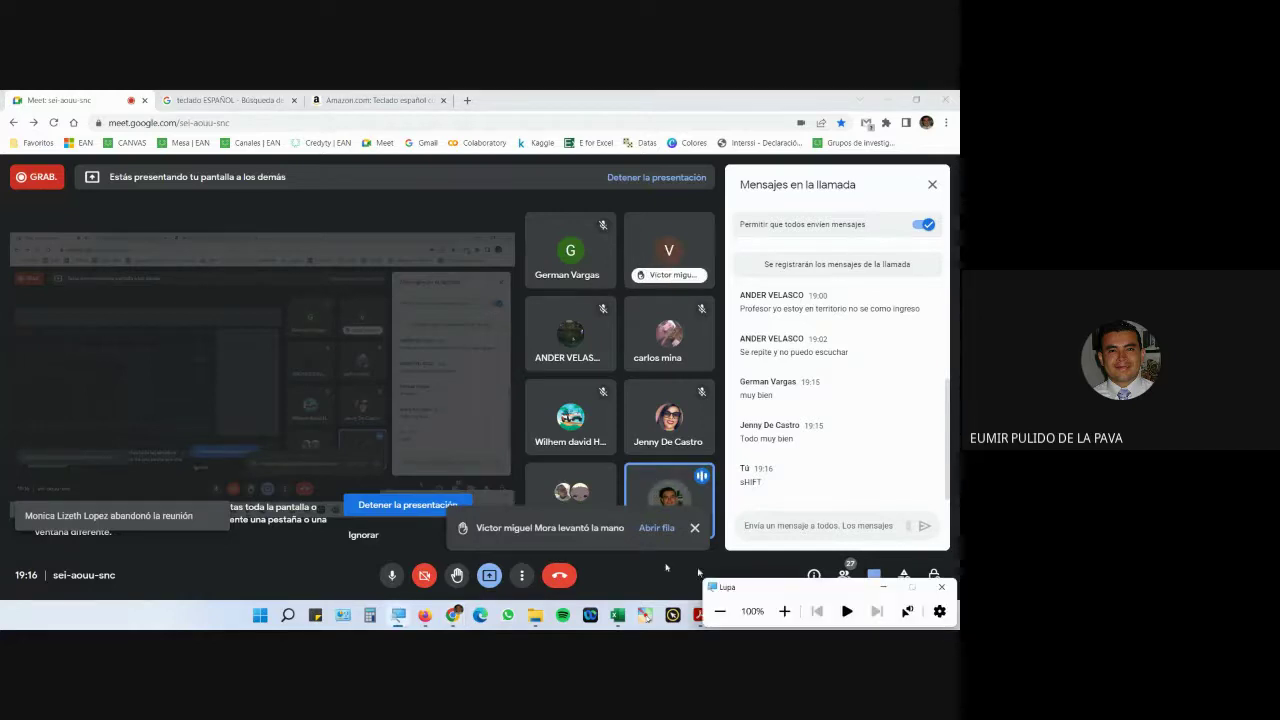
{"action": "left_click", "coordinate": [880, 588]}
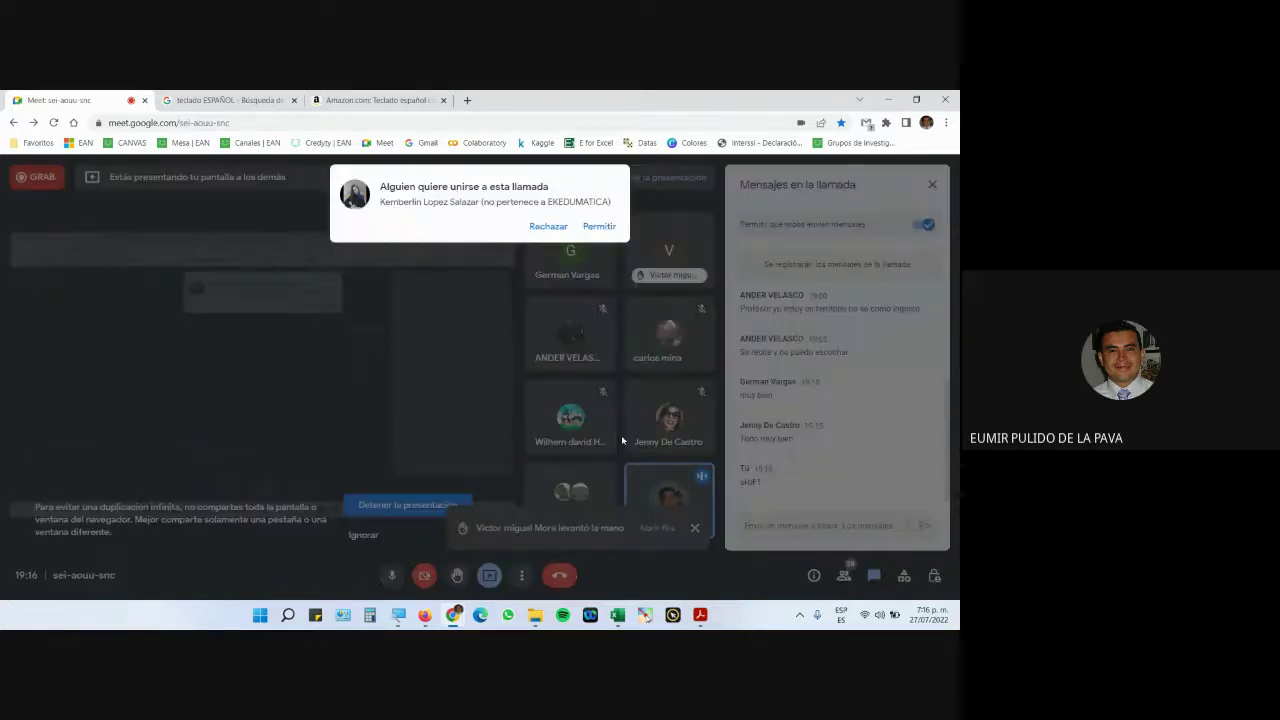
Admit the waiting participant and return to the Excel workbook
{"action": "left_click", "coordinate": [598, 226]}
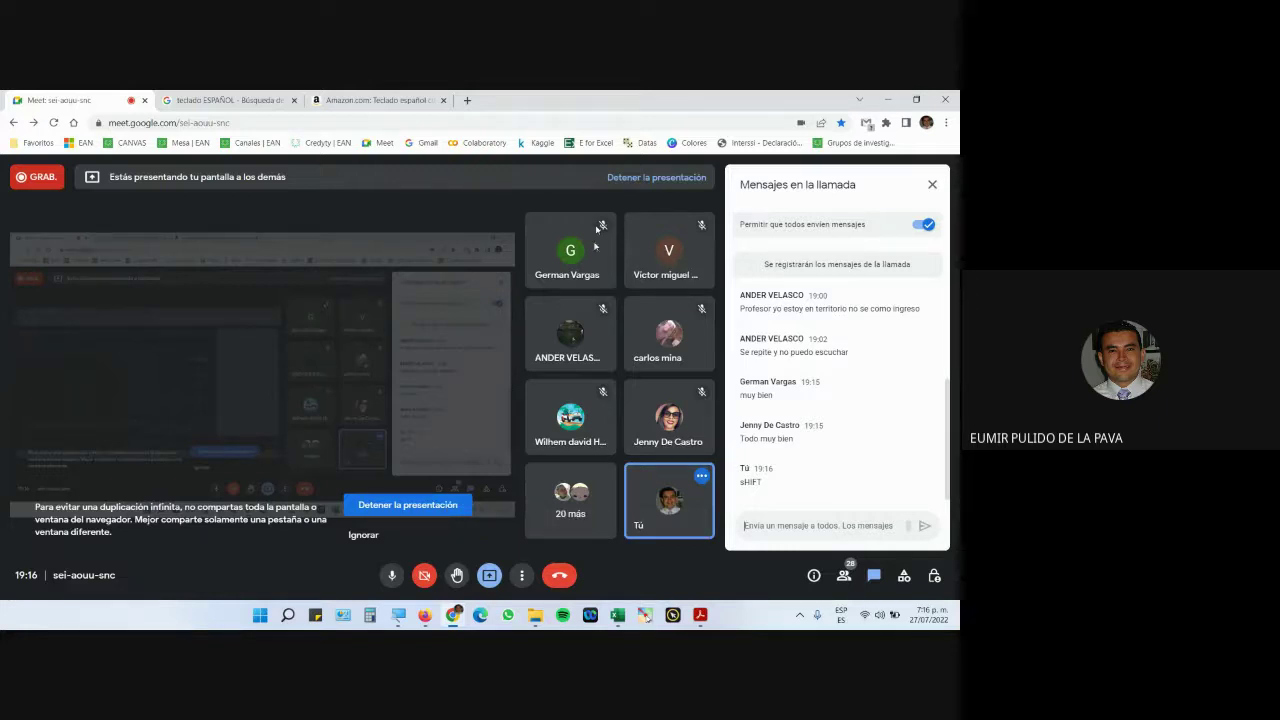
{"action": "left_click", "coordinate": [617, 615]}
{"action": "left_click", "coordinate": [348, 400]}
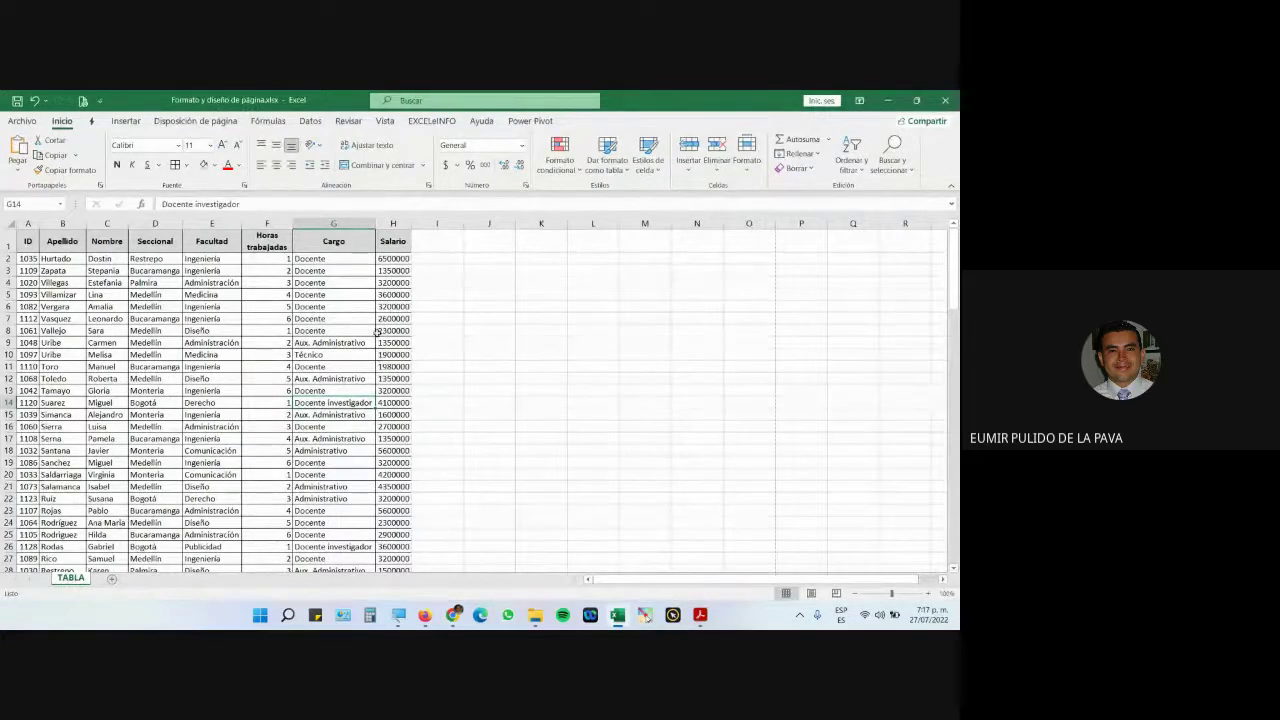
Apply the $ Español (Colombia) accounting format to the Salario column H
{"action": "key", "text": "super+plus"}
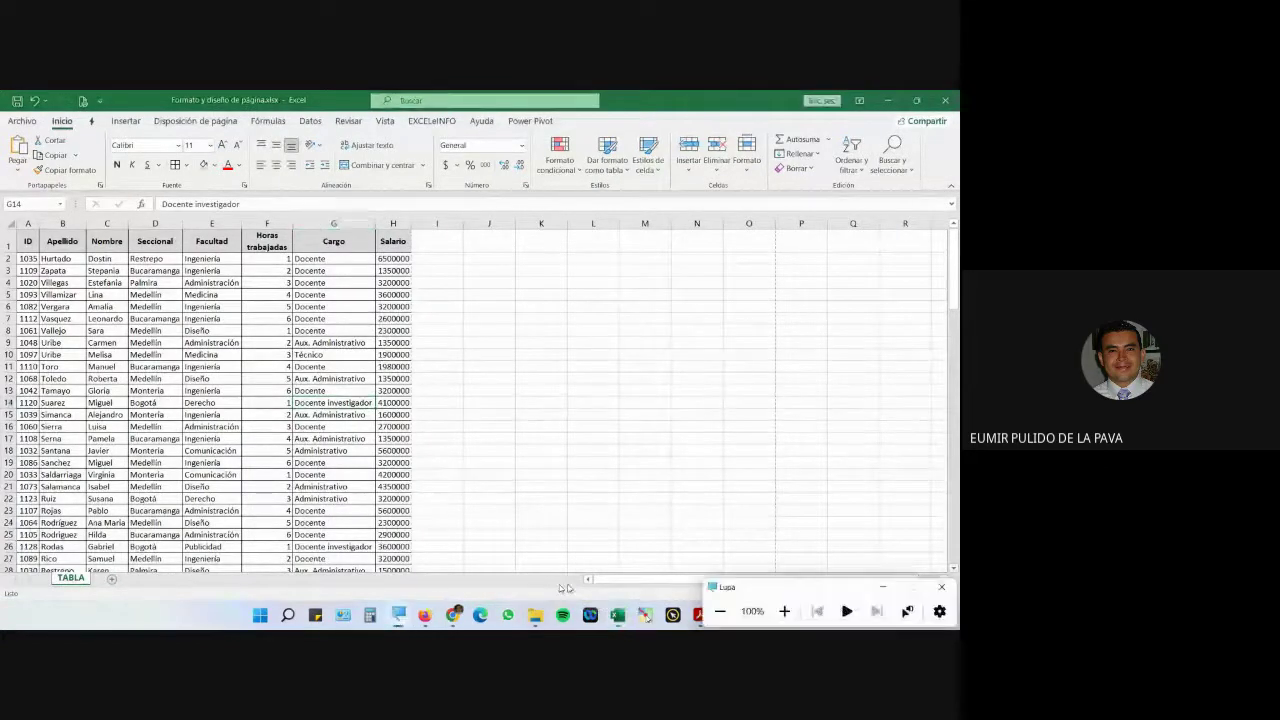
{"action": "left_click", "coordinate": [784, 611]}
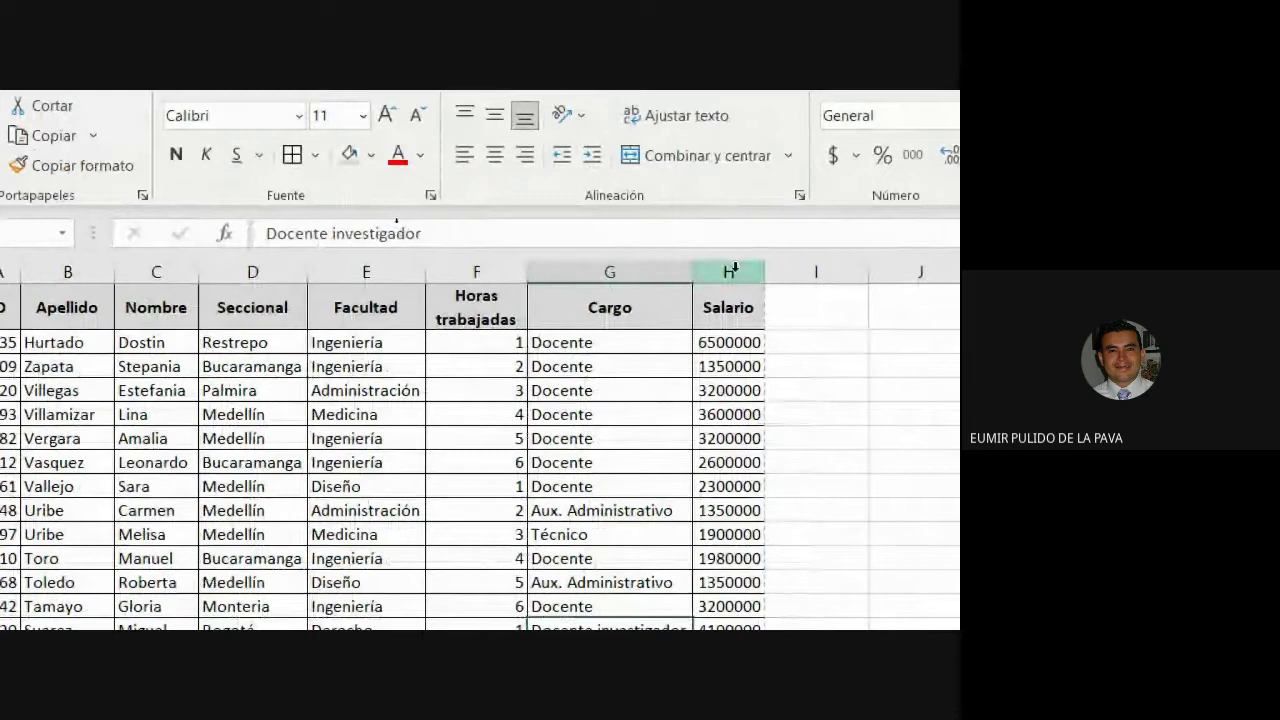
{"action": "left_click", "coordinate": [733, 268]}
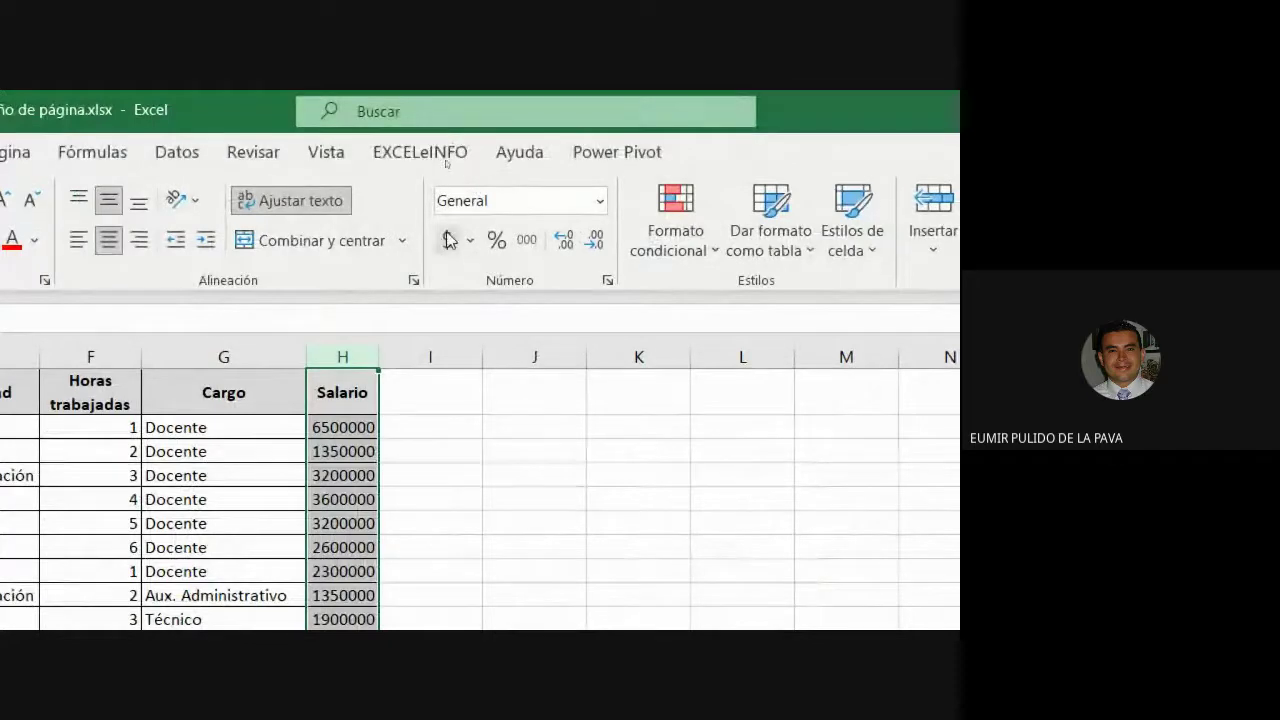
{"action": "left_click", "coordinate": [471, 241]}
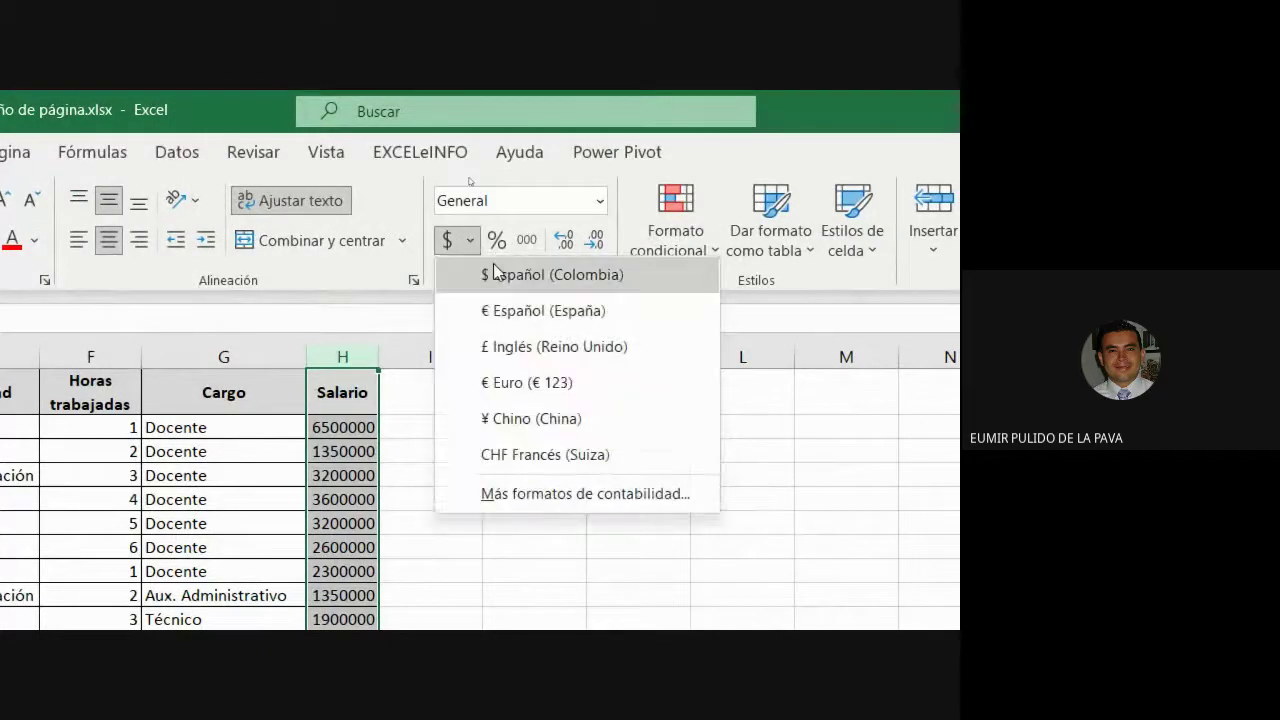
{"action": "left_click", "coordinate": [495, 274]}
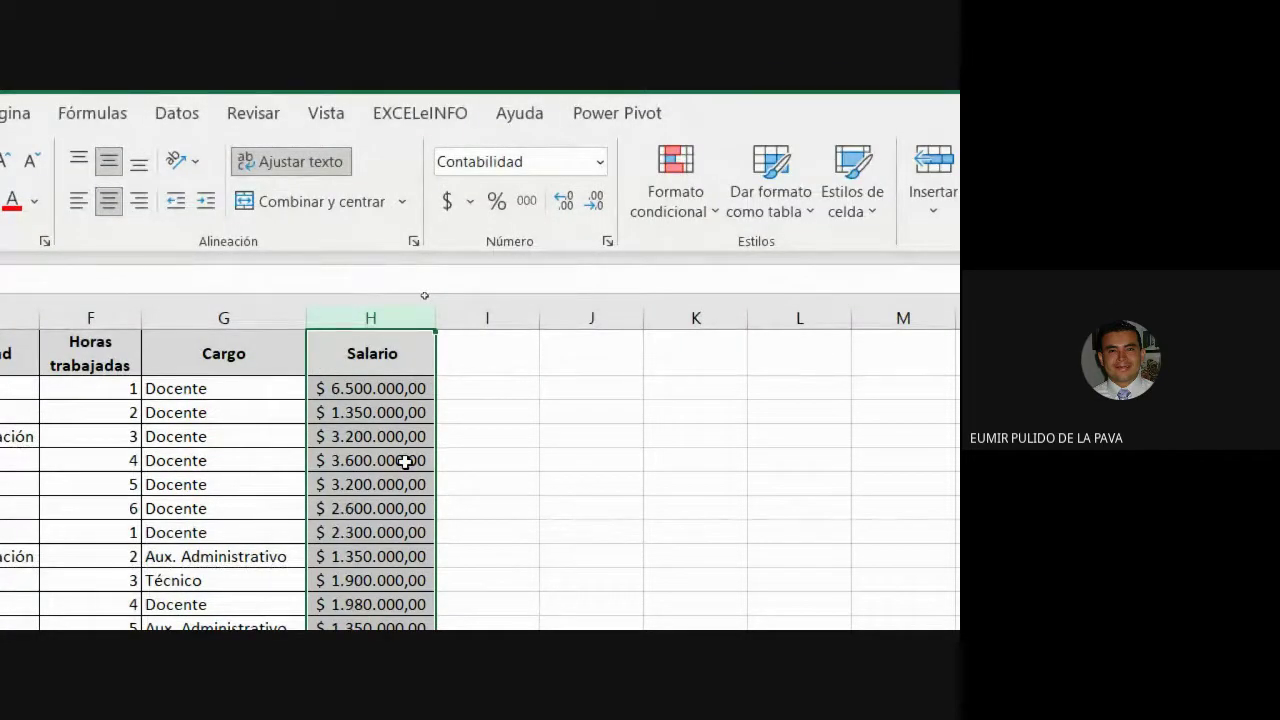
Remove both decimal places from the salaries and auto-fit column H to the values
{"action": "left_click", "coordinate": [596, 206]}
{"action": "left_click", "coordinate": [596, 206]}
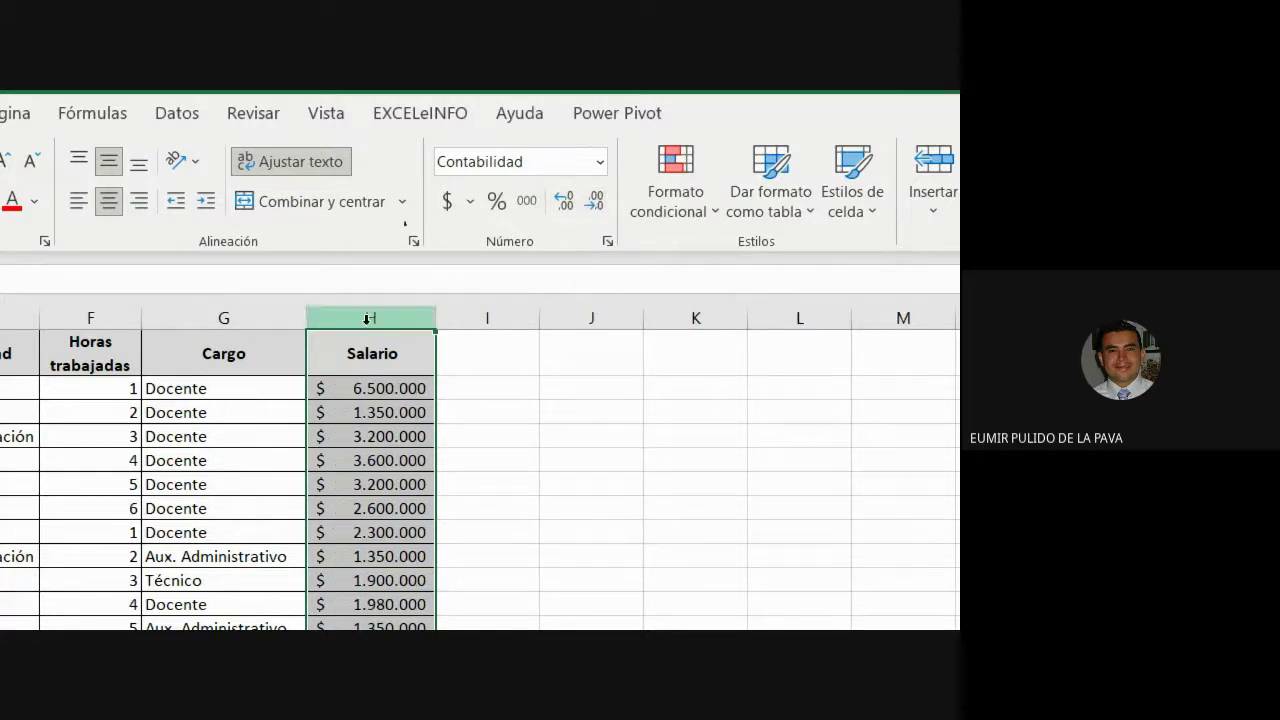
{"action": "double_click", "coordinate": [432, 315]}
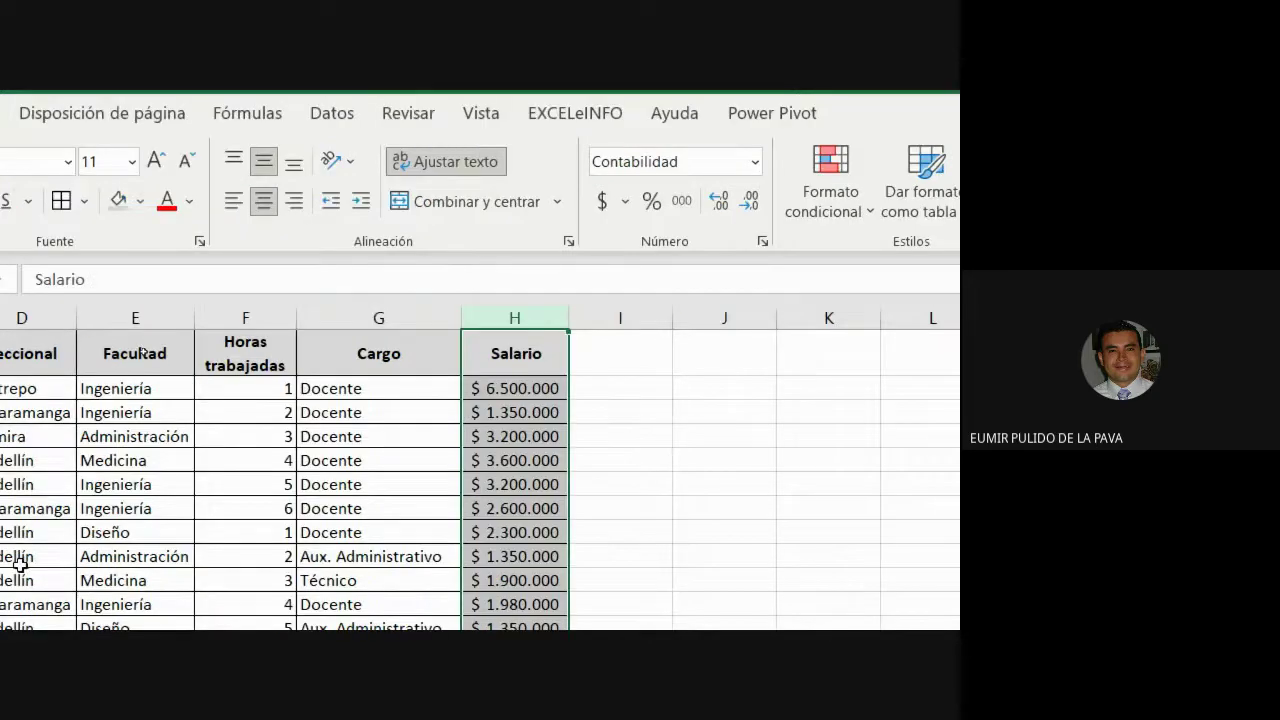
{"action": "left_click_drag", "start_coordinate": [71, 532], "coordinate": [71, 557]}
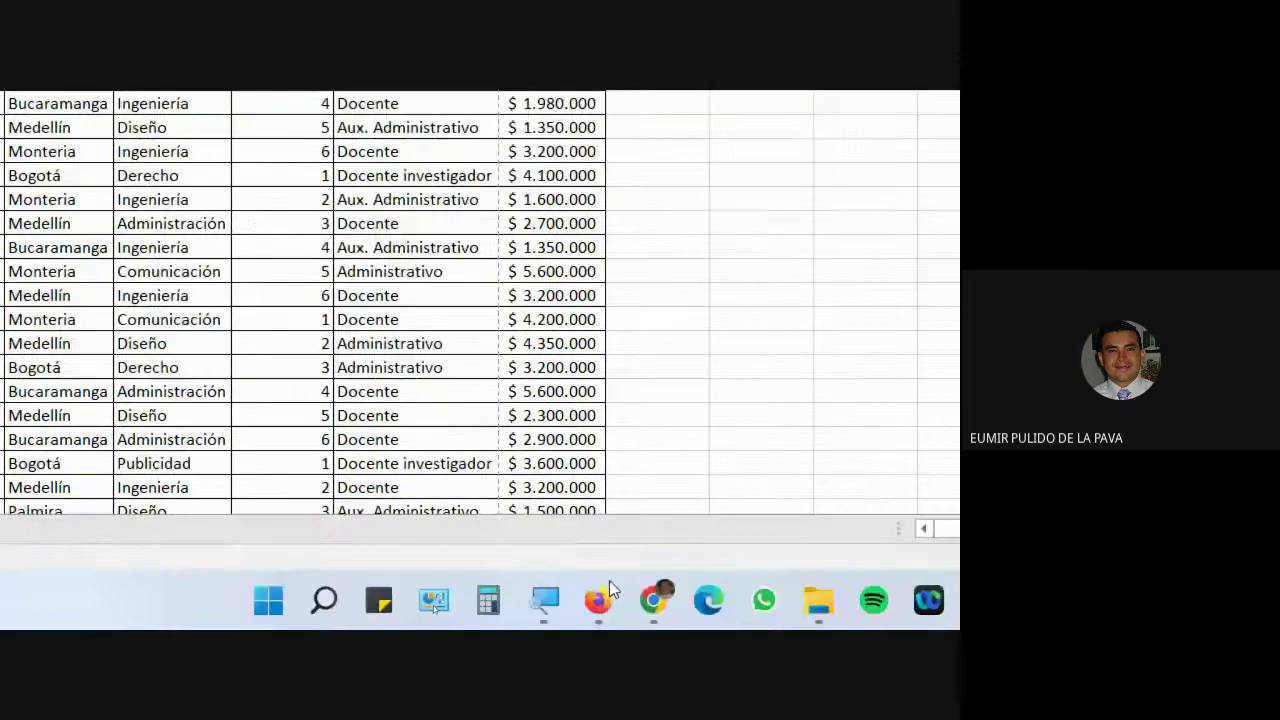
{"action": "mouse_move", "coordinate": [634, 586]}
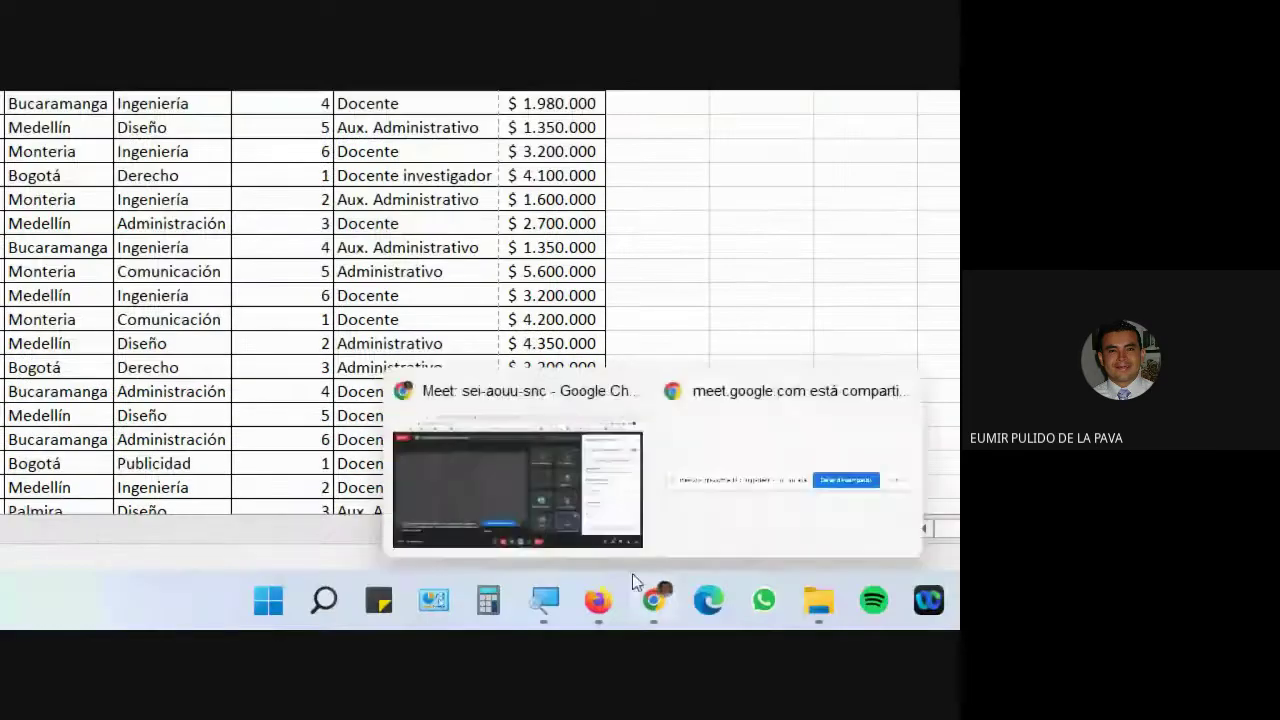
{"action": "left_click", "coordinate": [557, 486]}
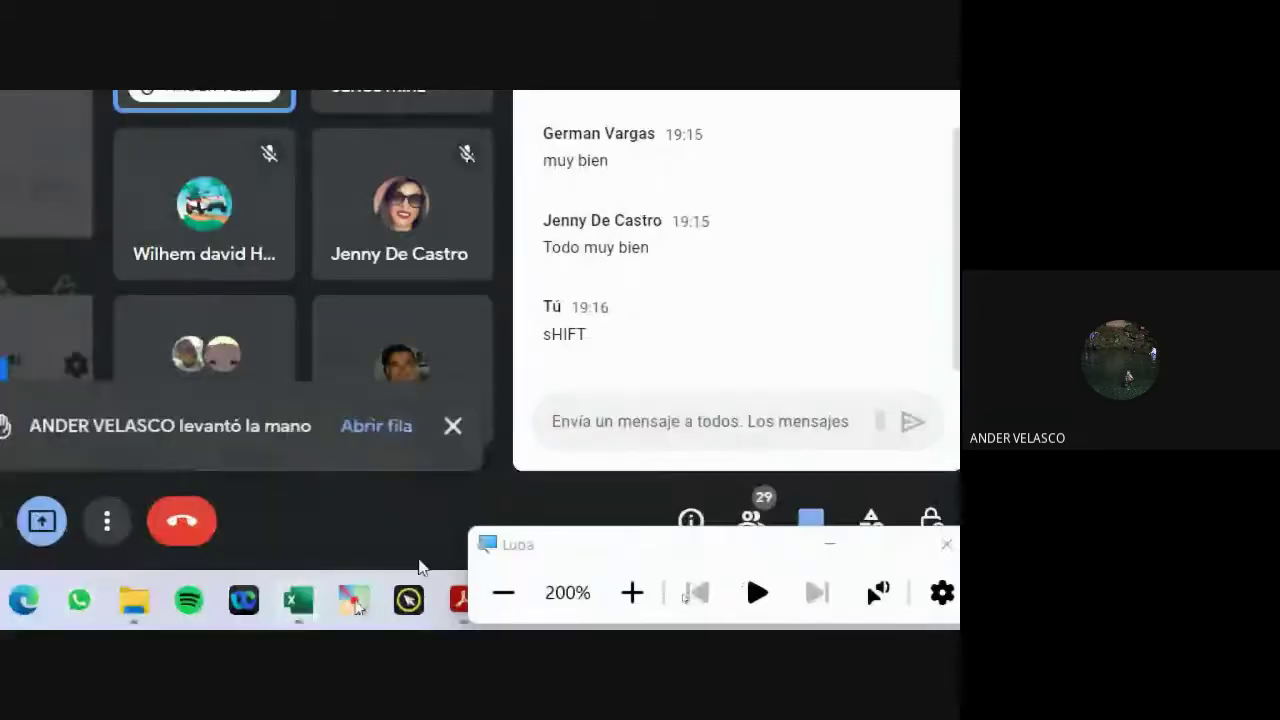
{"action": "left_click", "coordinate": [829, 541]}
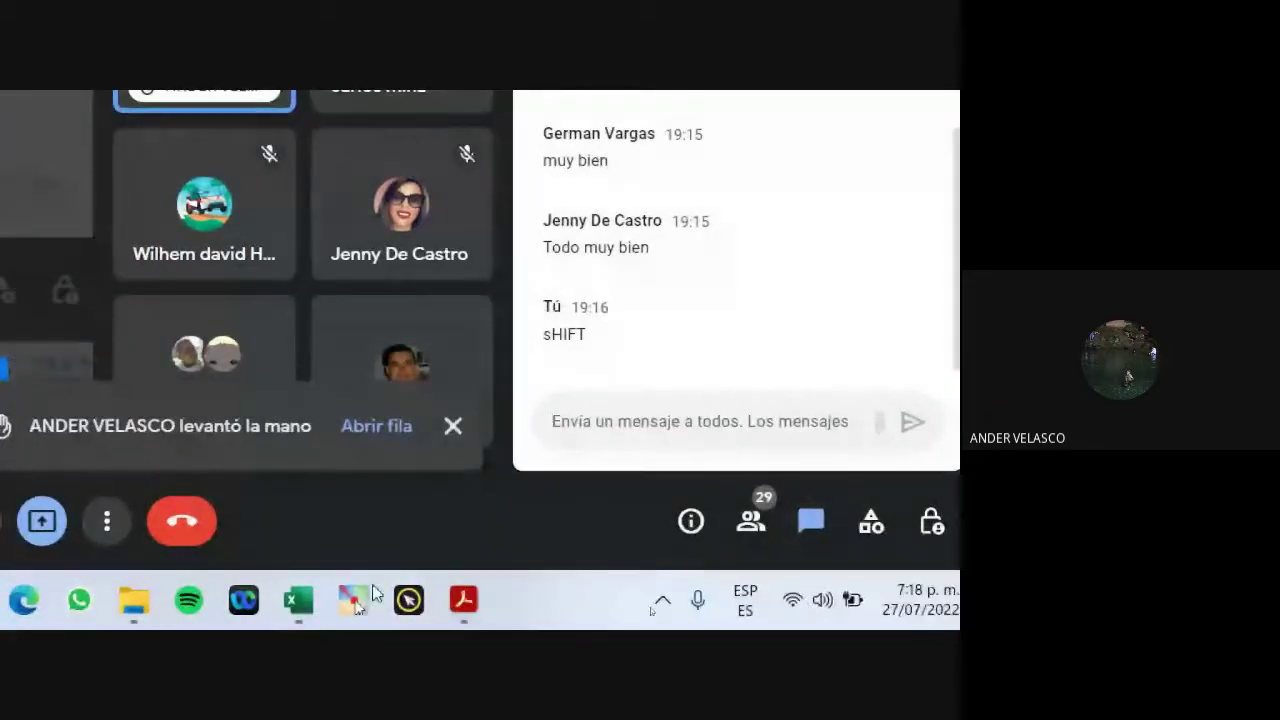
{"action": "left_click", "coordinate": [298, 600]}
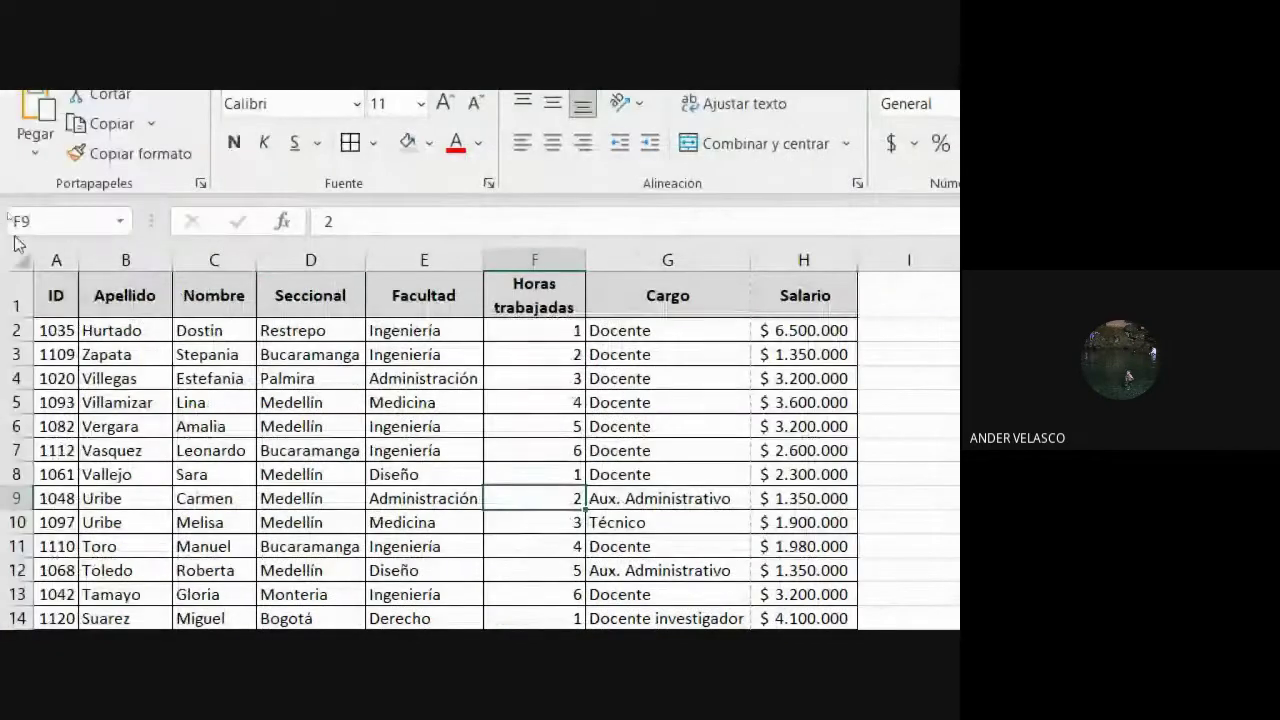
Select header cells A1:H1 and toggle Ajustar texto off and back on
{"action": "left_click", "coordinate": [55, 298]}
{"action": "left_click_drag", "start_coordinate": [55, 298], "coordinate": [815, 296]}
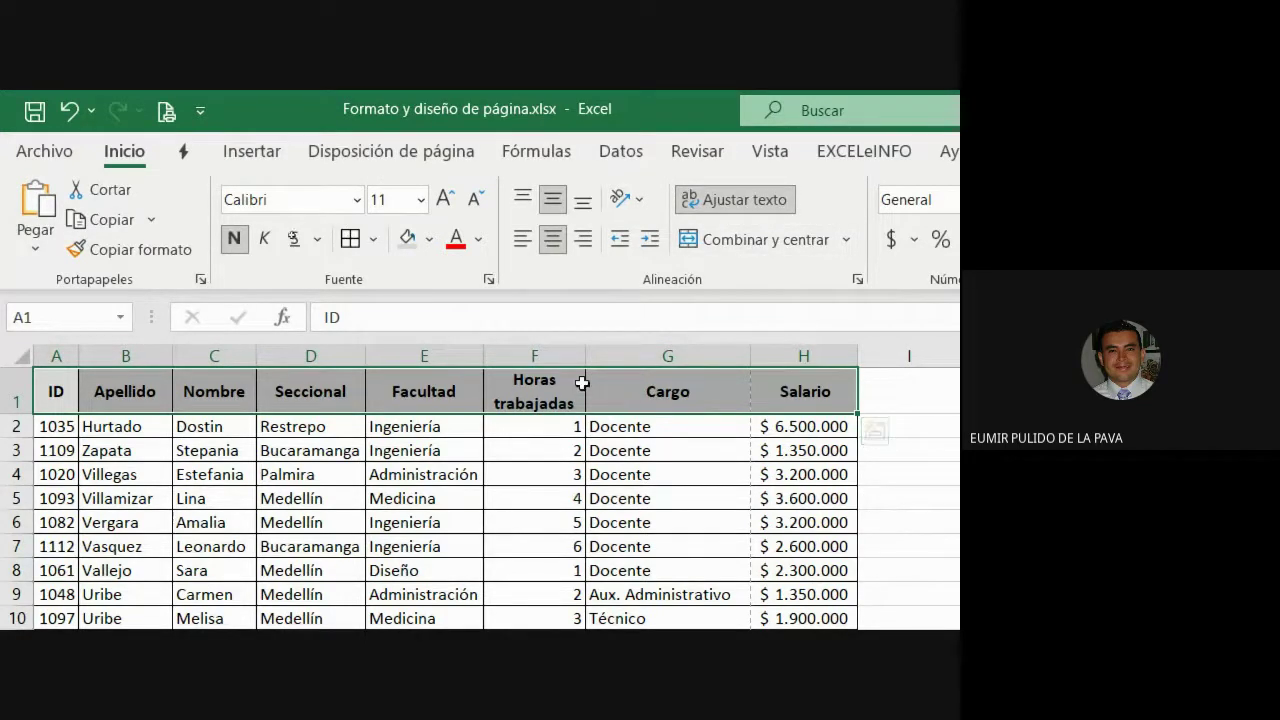
{"action": "left_click", "coordinate": [772, 199]}
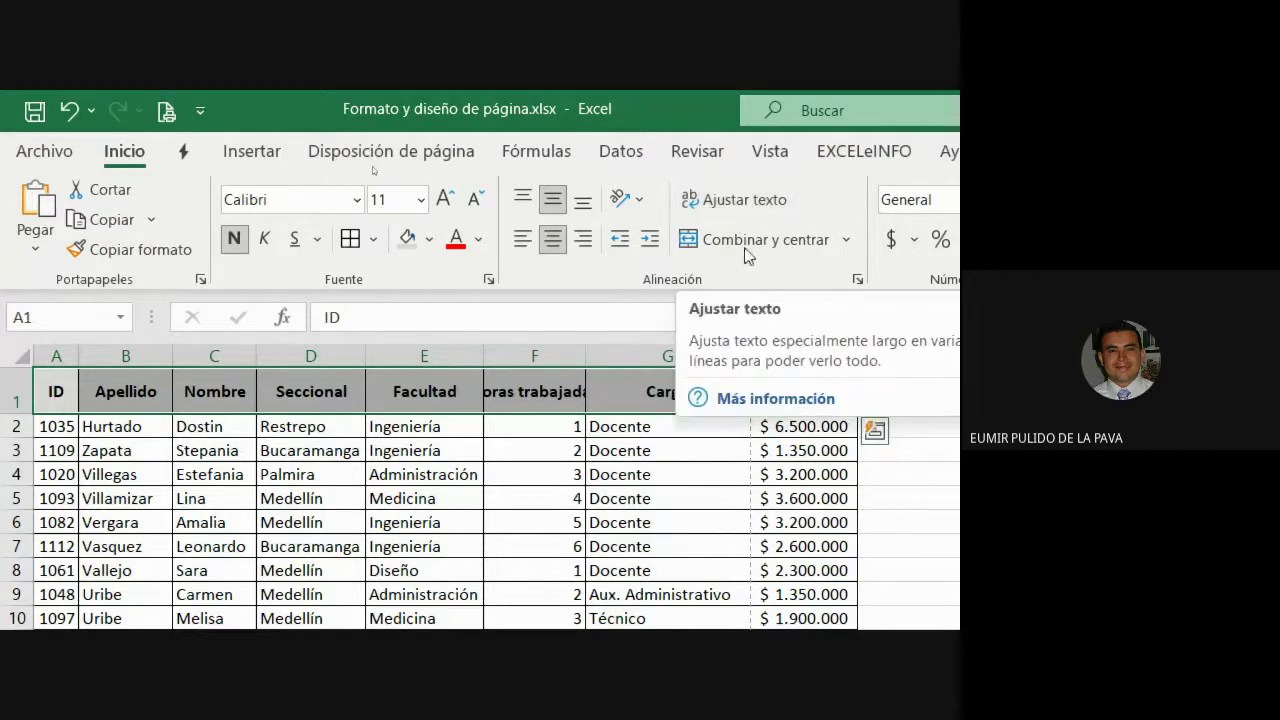
{"action": "left_click_drag", "start_coordinate": [58, 384], "coordinate": [791, 412]}
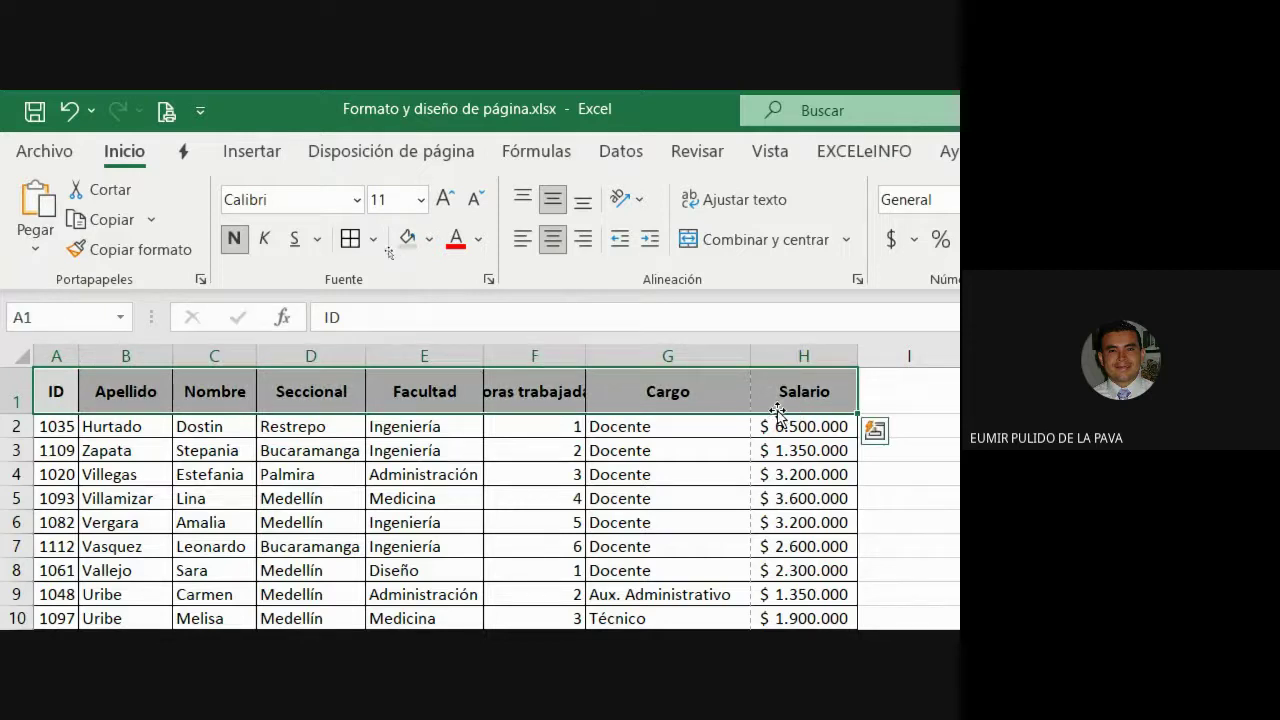
{"action": "left_click", "coordinate": [535, 389]}
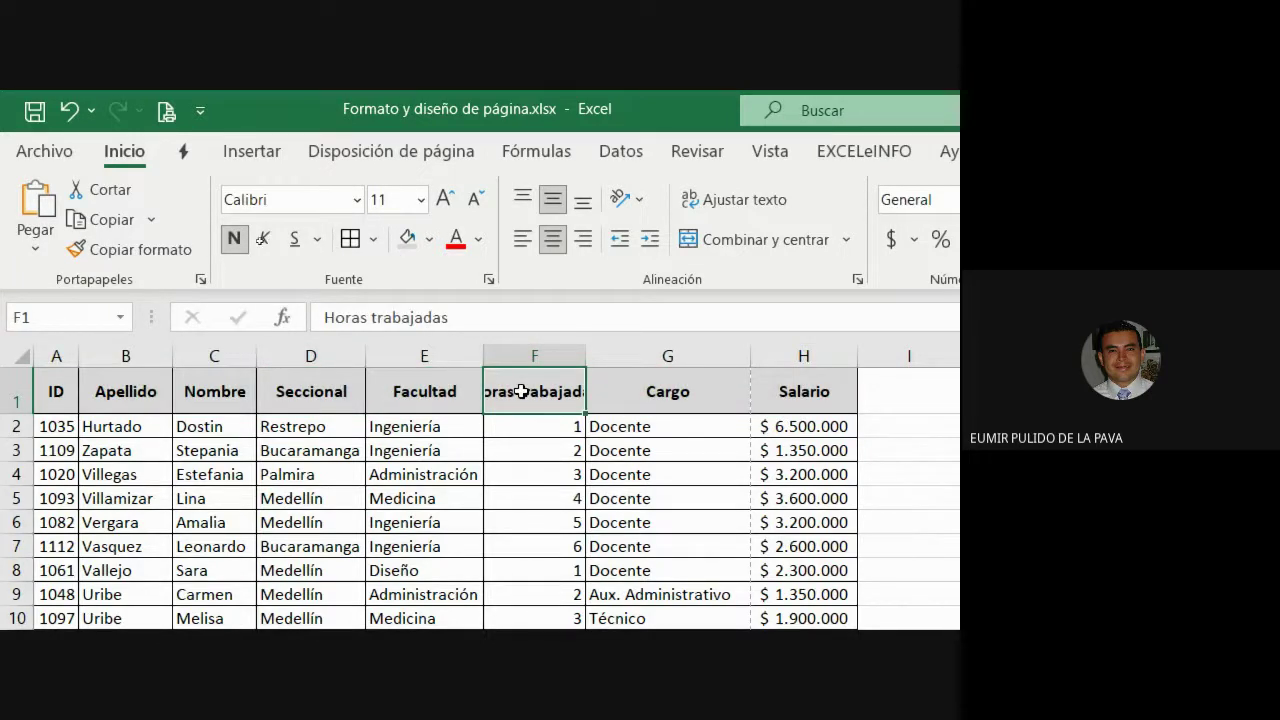
{"action": "left_click_drag", "start_coordinate": [57, 389], "coordinate": [766, 391]}
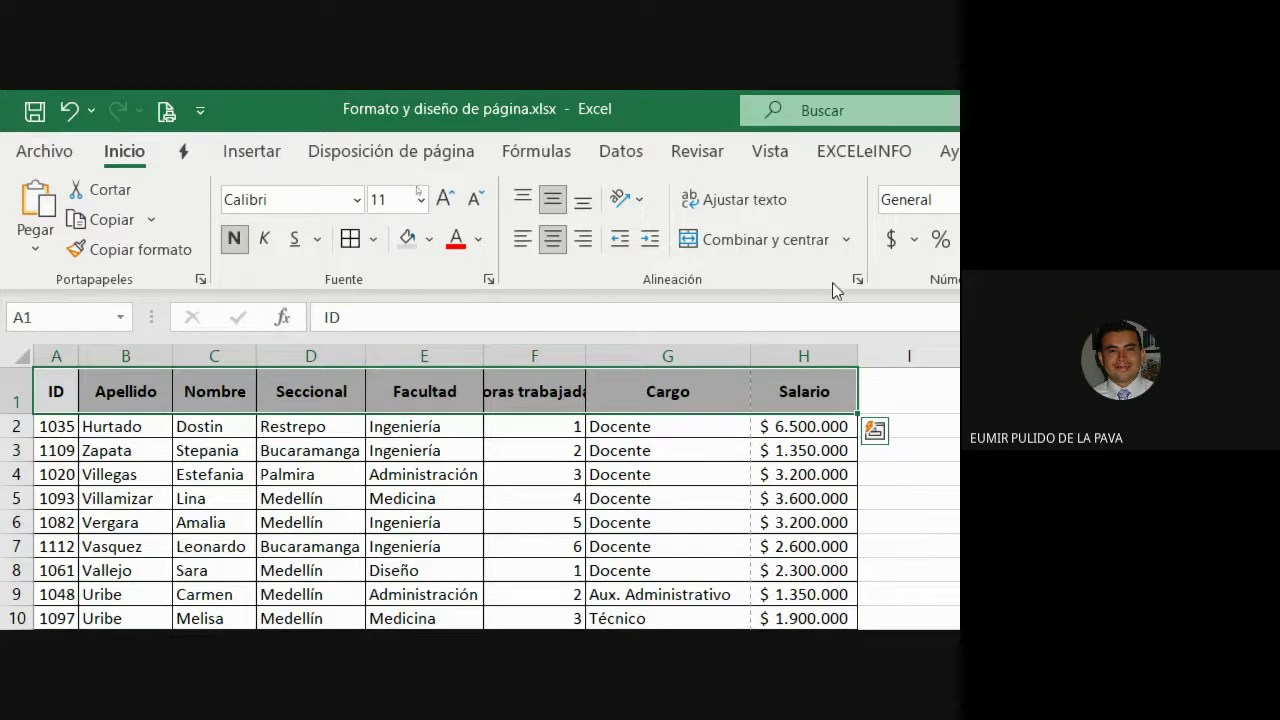
{"action": "left_click", "coordinate": [755, 205]}
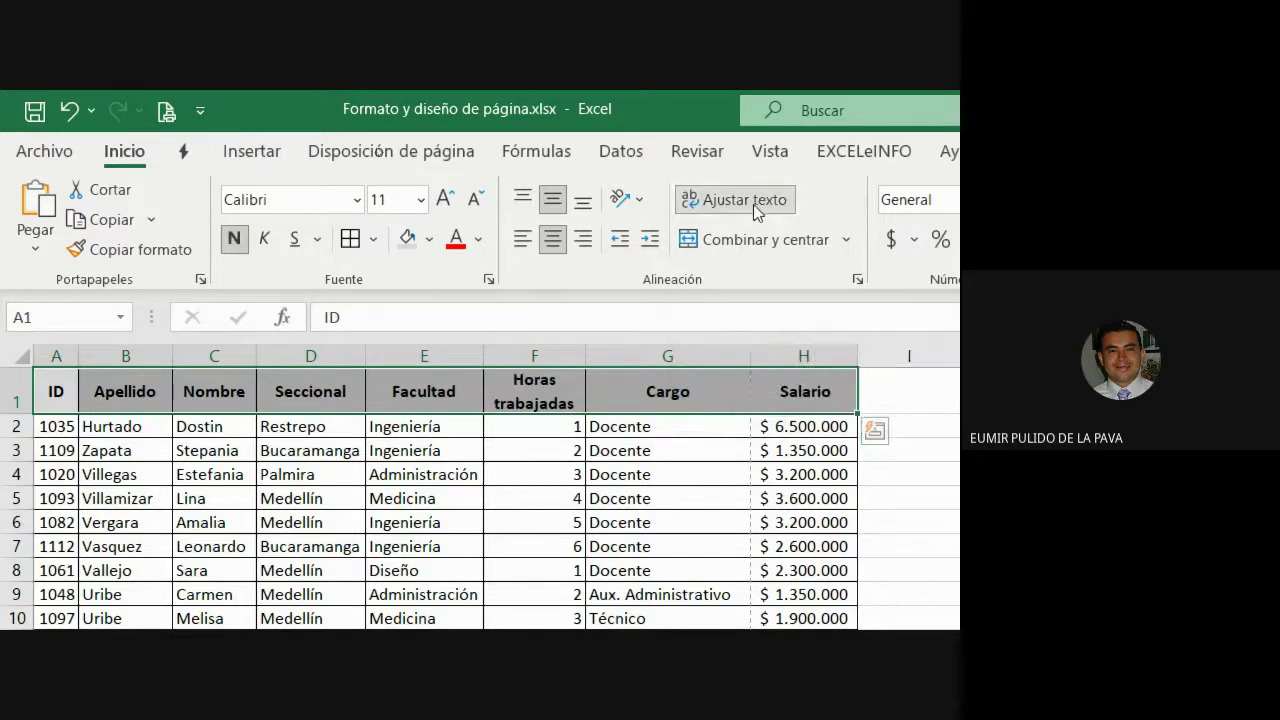
Narrow column F slightly and auto-fit row 1 to the wrapped headers
{"action": "left_click", "coordinate": [648, 387]}
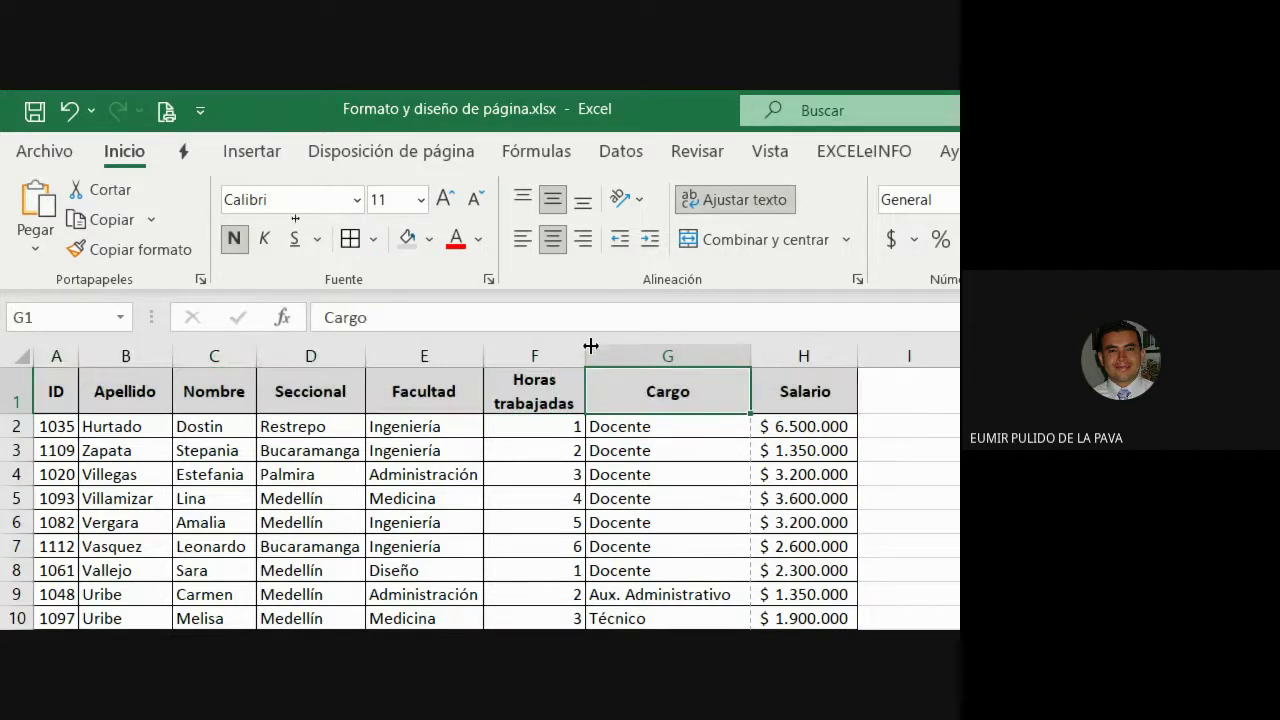
{"action": "mouse_move", "coordinate": [586, 343]}
{"action": "left_mouse_down"}
{"action": "mouse_move", "coordinate": [566, 343]}
{"action": "mouse_move", "coordinate": [583, 347]}
{"action": "left_mouse_up"}
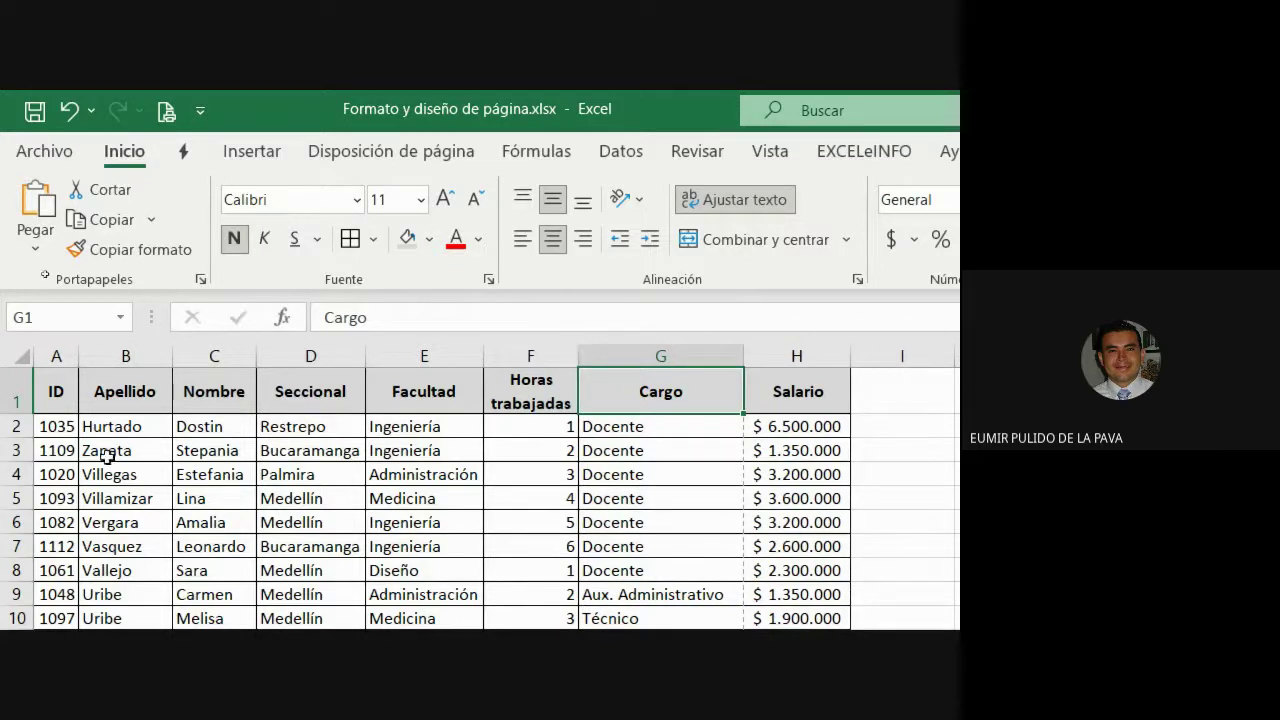
{"action": "left_click_drag", "start_coordinate": [24, 409], "coordinate": [36, 382]}
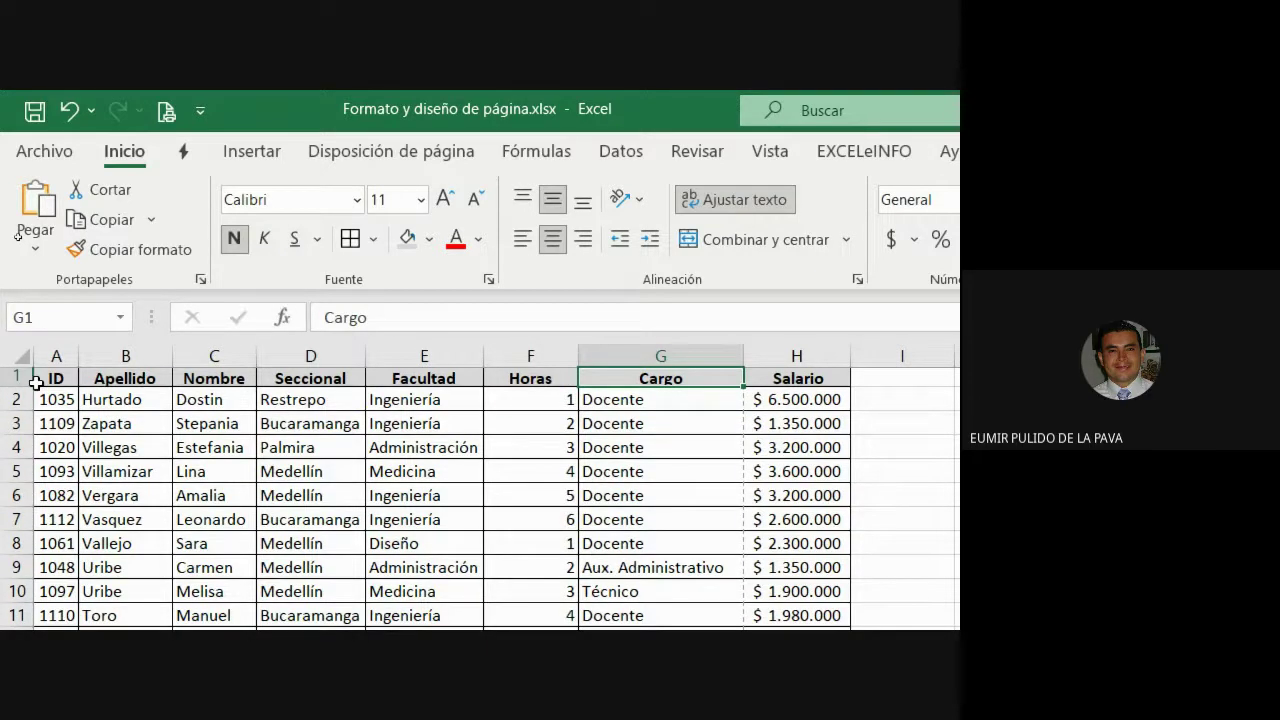
{"action": "double_click", "coordinate": [14, 389]}
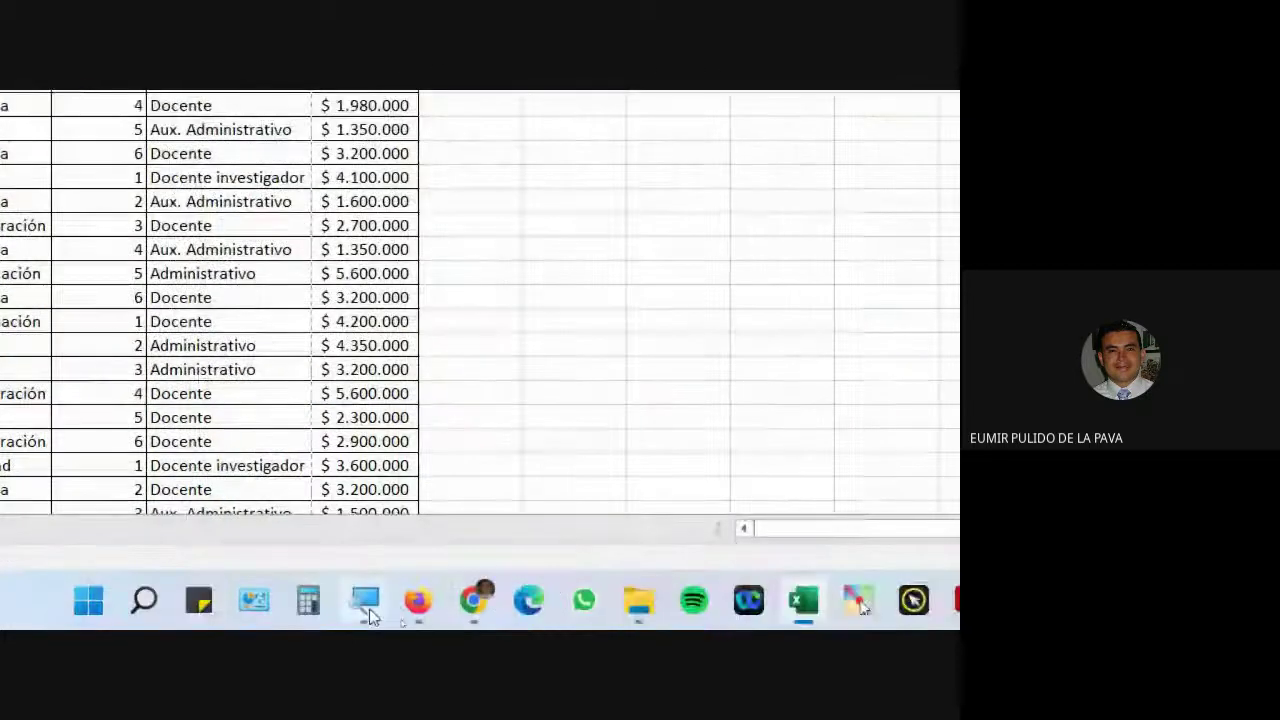
Glance at the Meet call, return to Excel, and open the Imprimir print preview
{"action": "left_click", "coordinate": [481, 592]}
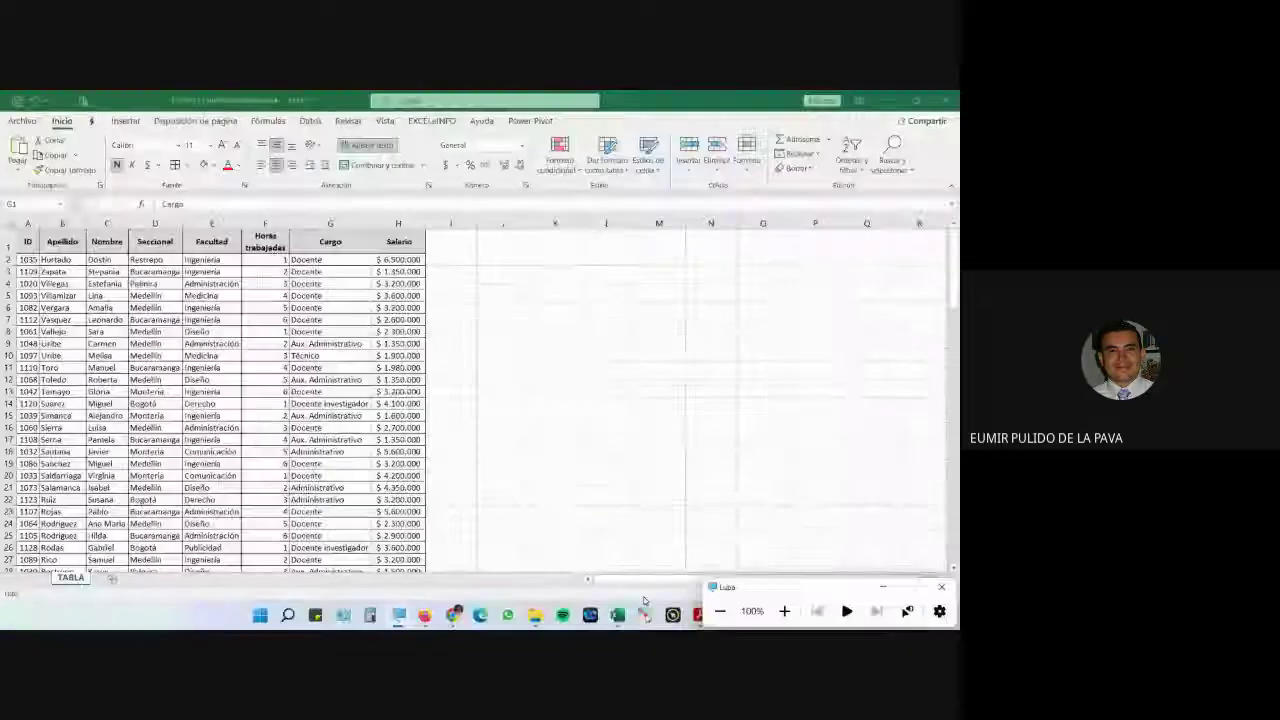
{"action": "mouse_move", "coordinate": [454, 615]}
{"action": "left_click", "coordinate": [368, 555]}
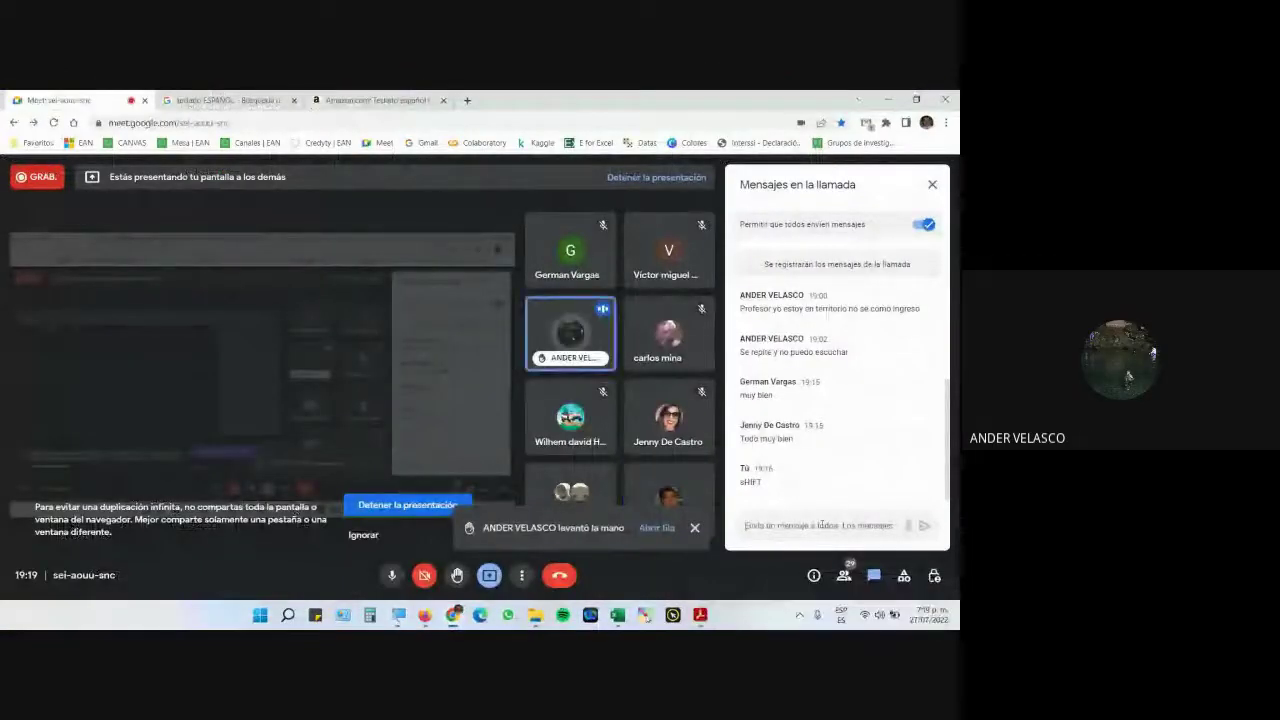
{"action": "key", "text": "alt+Tab"}
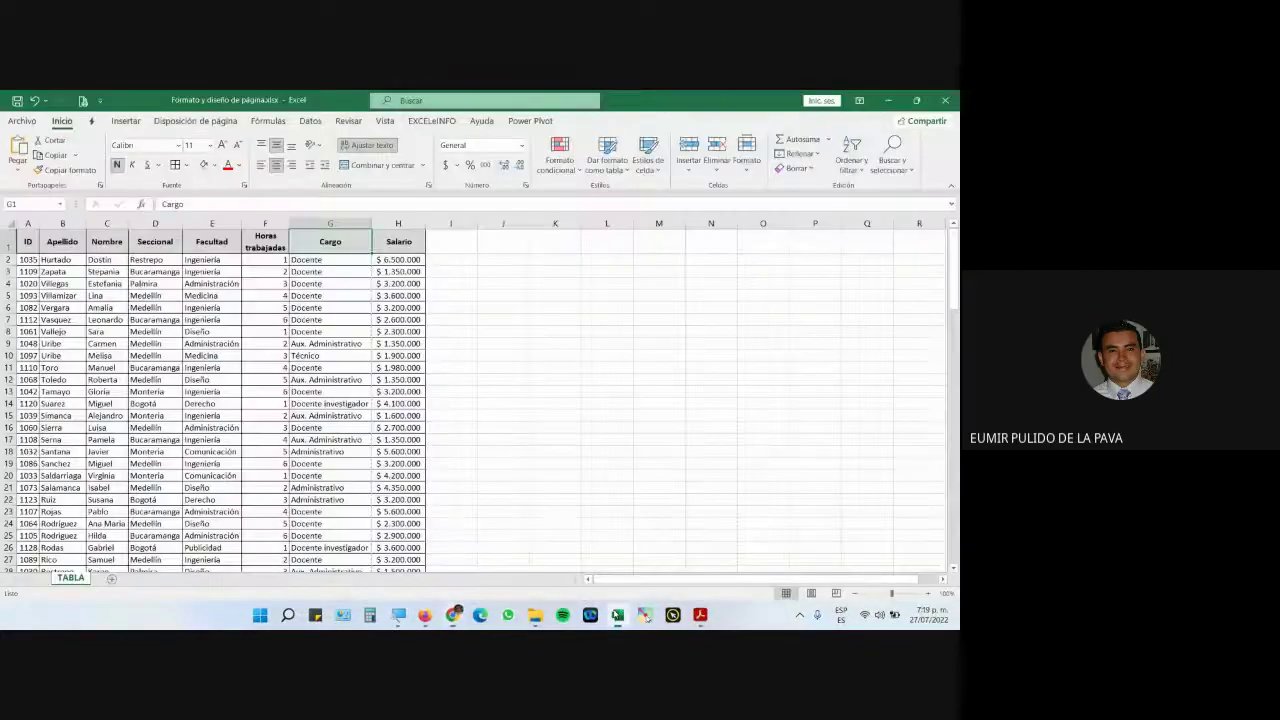
{"action": "left_click", "coordinate": [333, 307]}
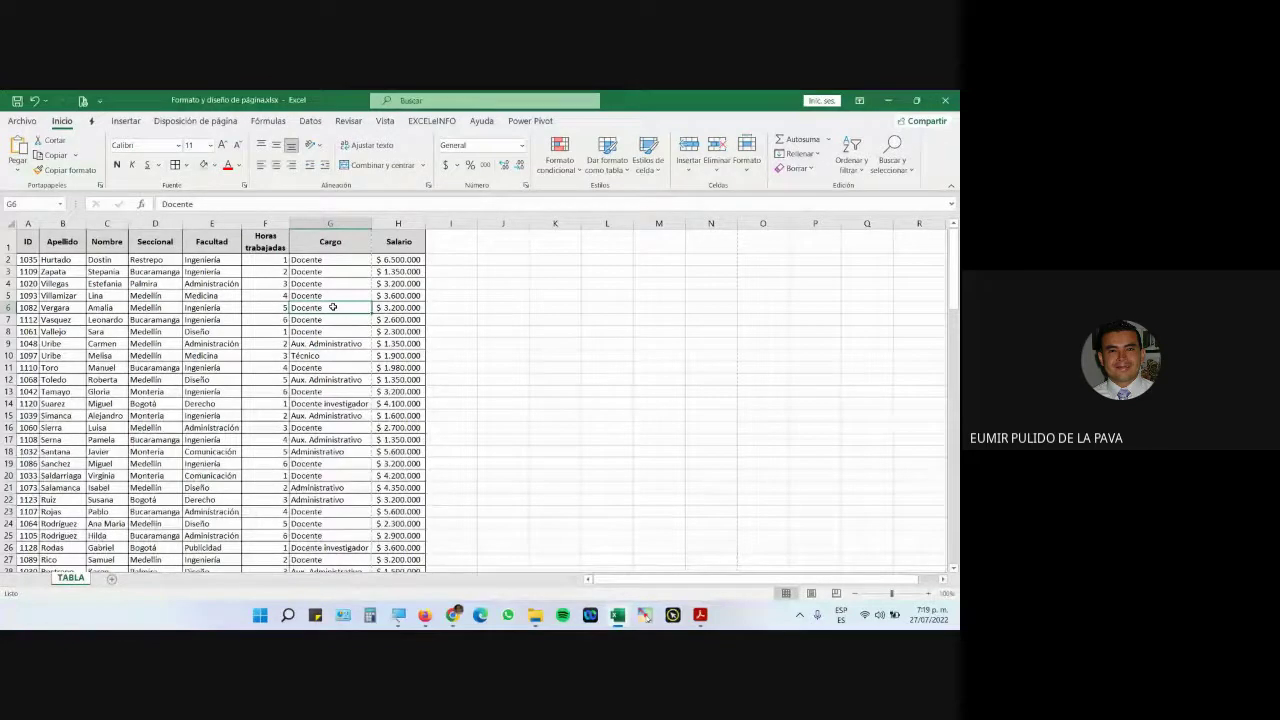
{"action": "left_click", "coordinate": [83, 101]}
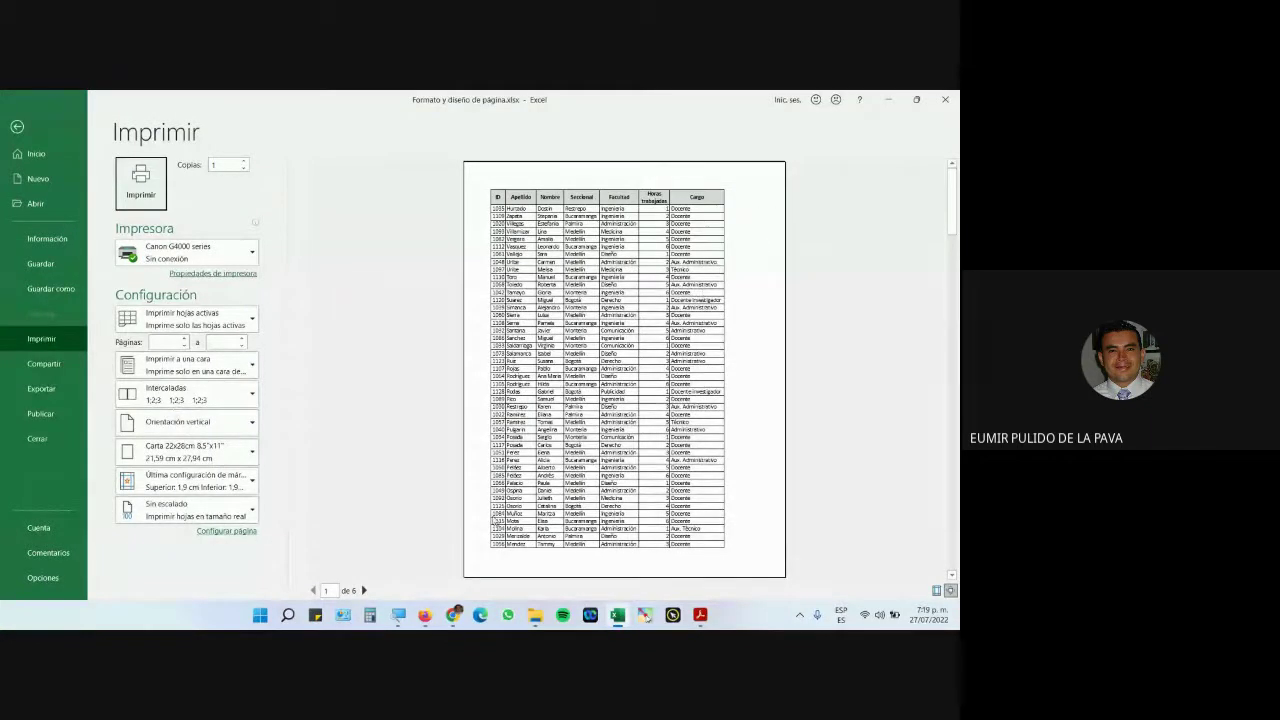
Advance the print preview to page 3 of 6, showing rows Carmona through Acevedo
{"action": "left_click", "coordinate": [364, 591]}
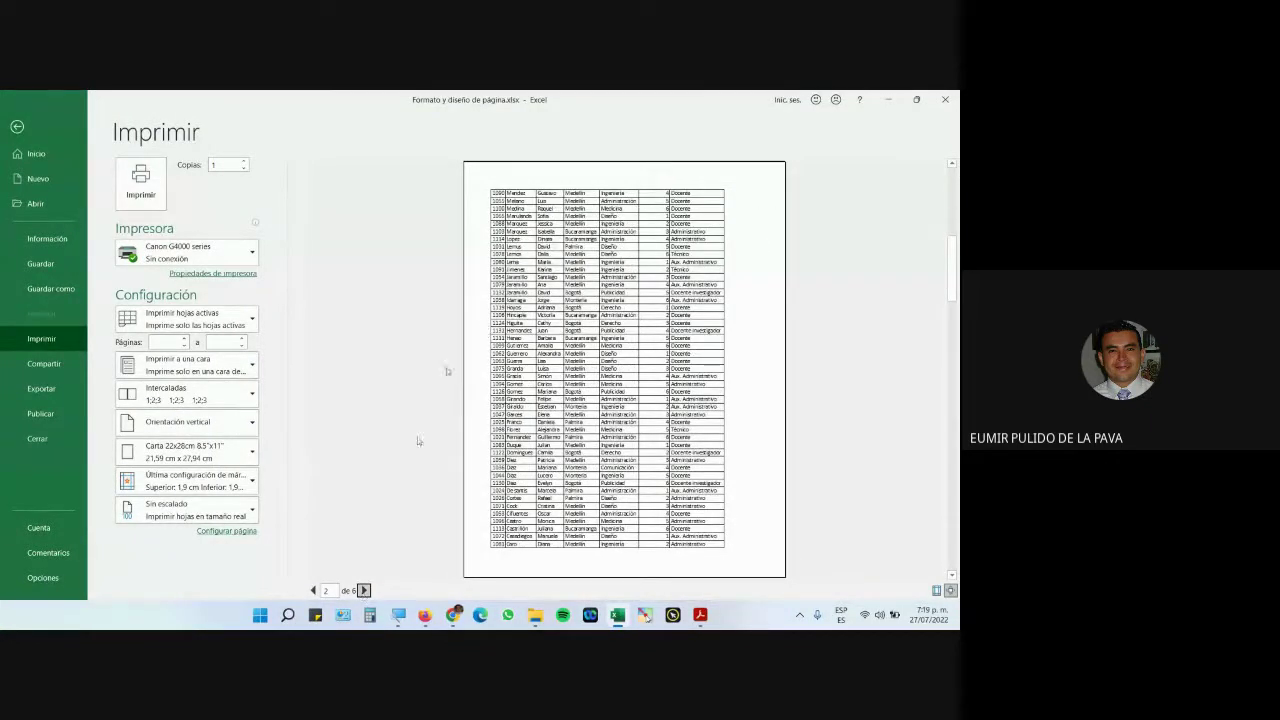
{"action": "left_click", "coordinate": [398, 614]}
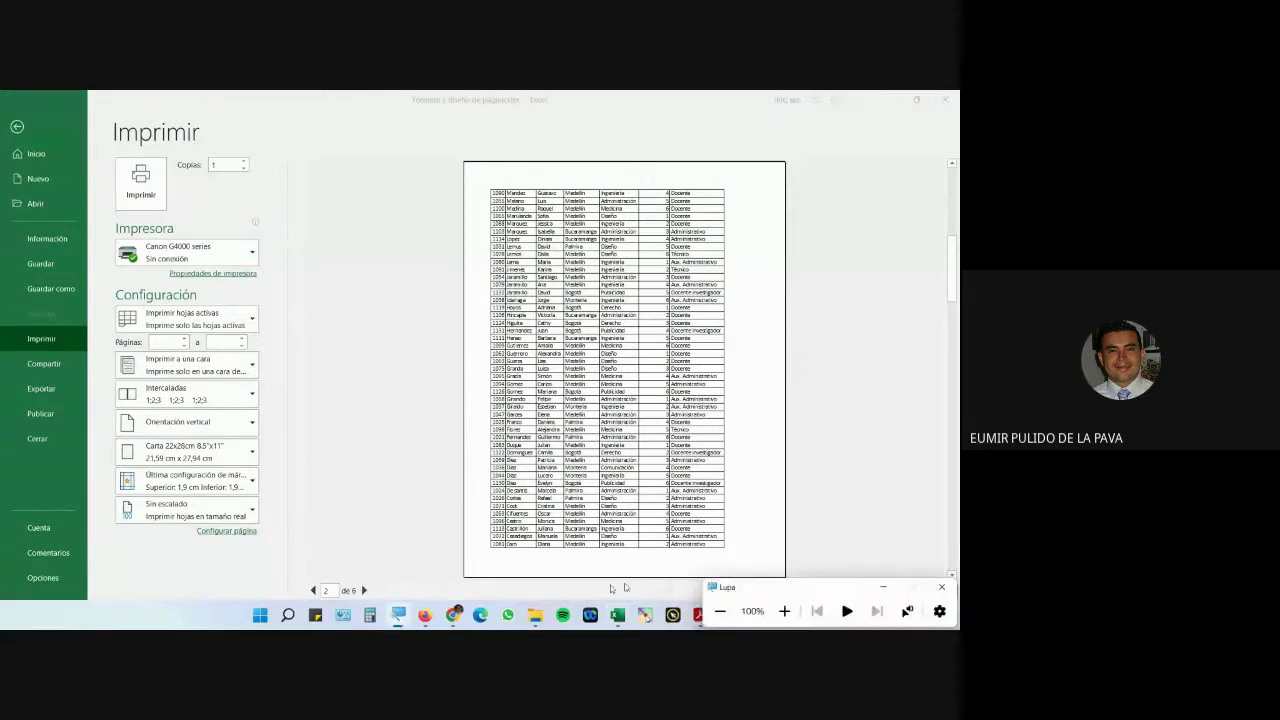
{"action": "left_click", "coordinate": [784, 611]}
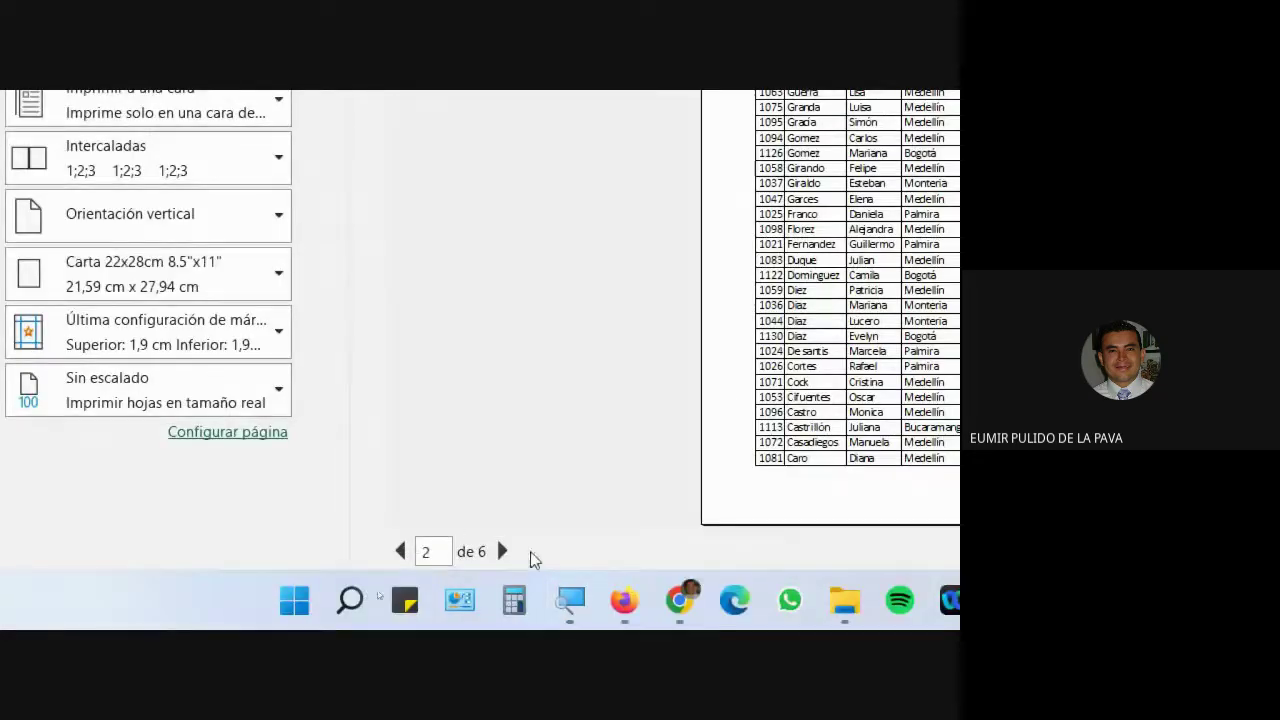
{"action": "left_click", "coordinate": [502, 551]}
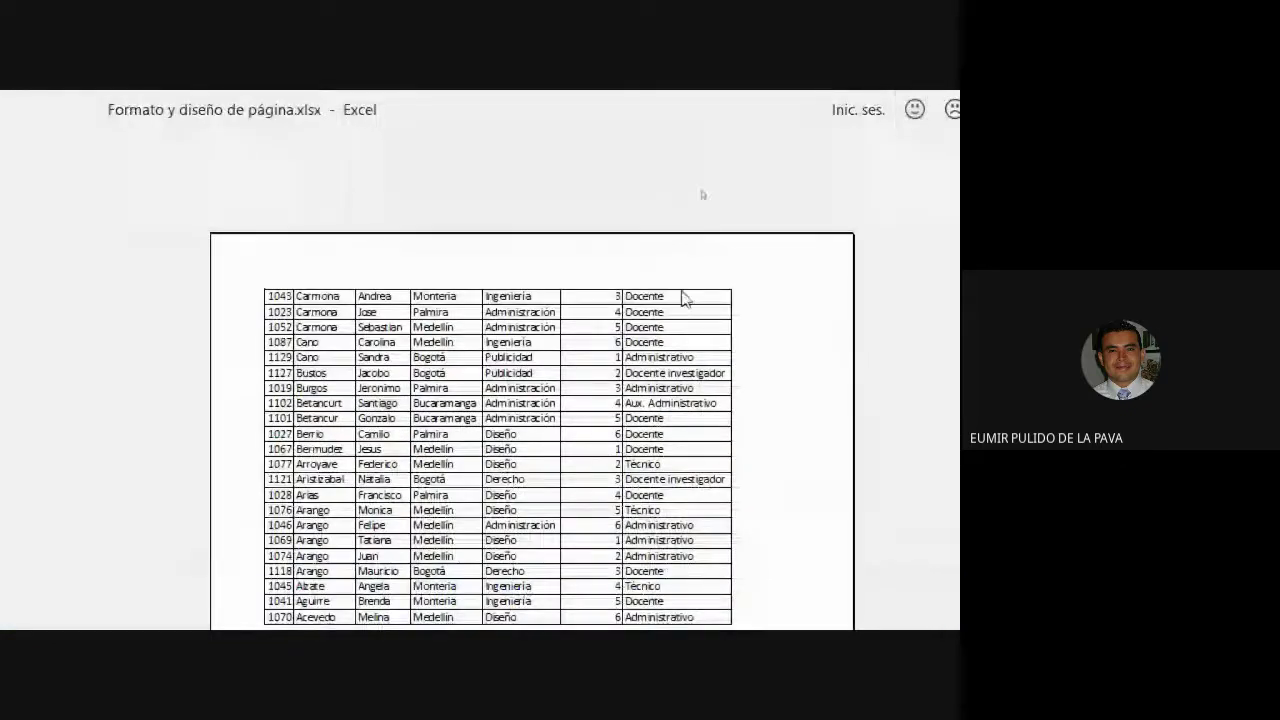
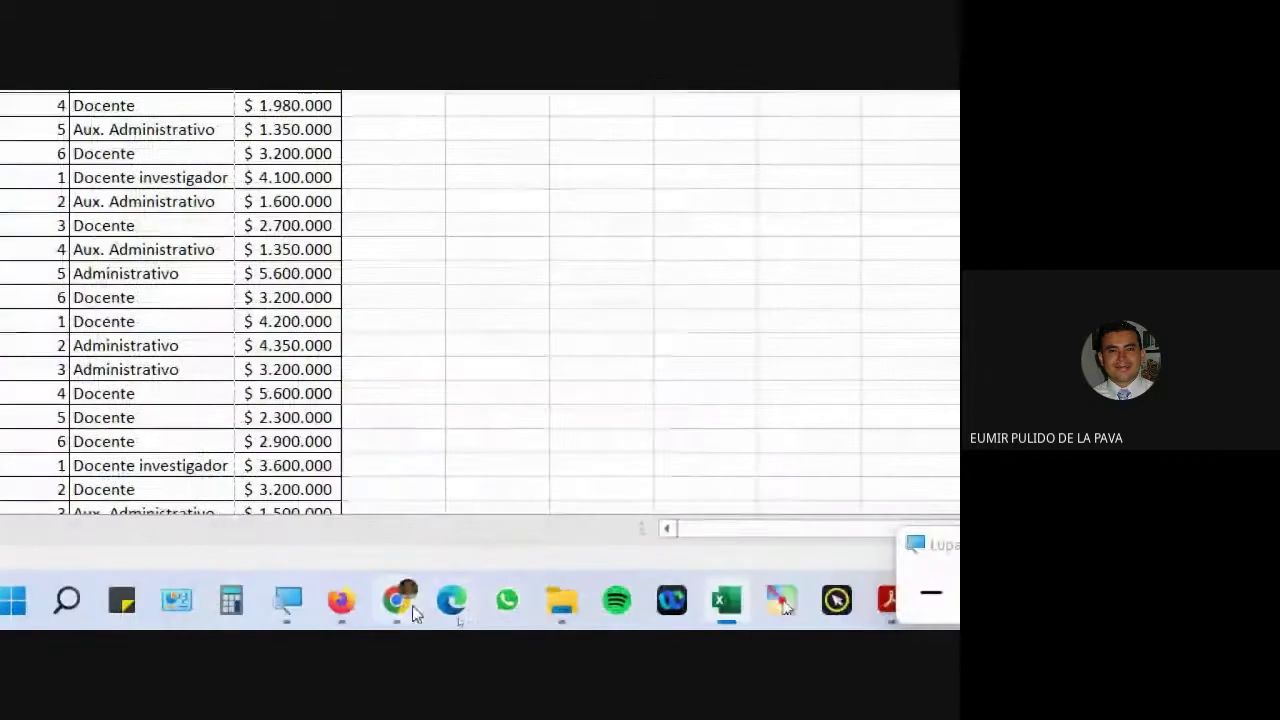
{"action": "mouse_move", "coordinate": [402, 603]}
{"action": "left_click", "coordinate": [351, 486]}
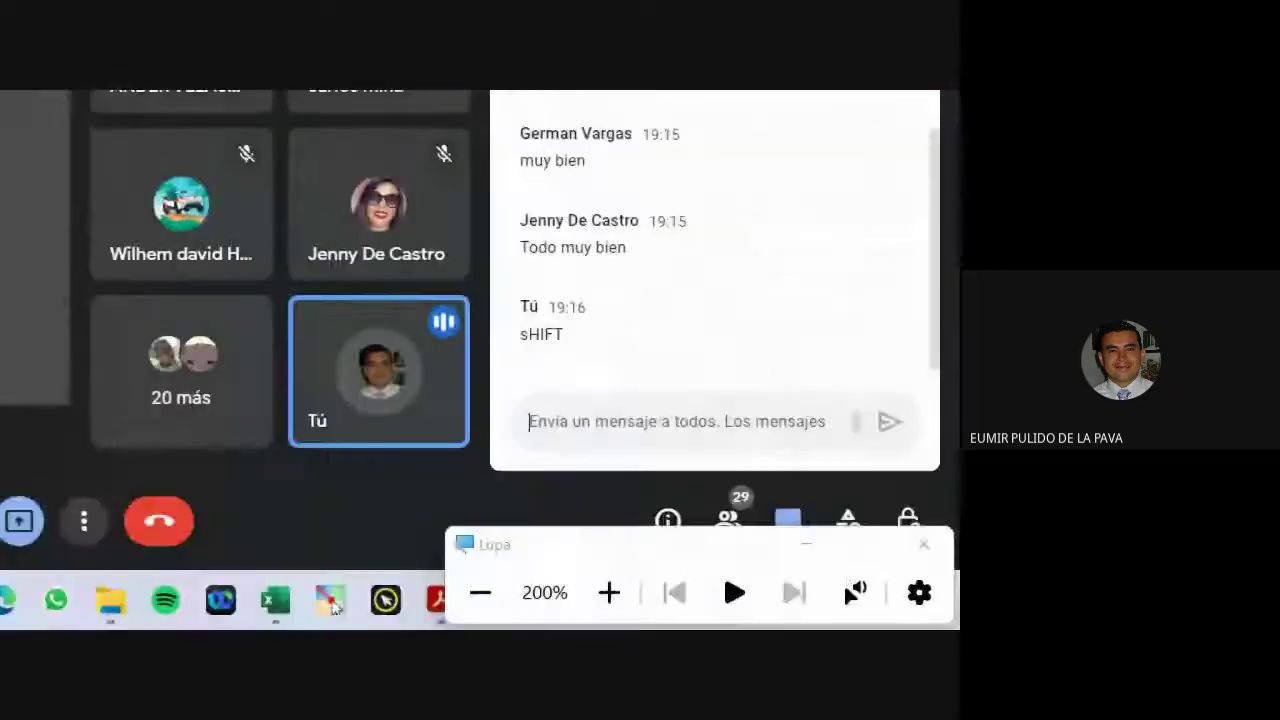
{"action": "left_click", "coordinate": [806, 544]}
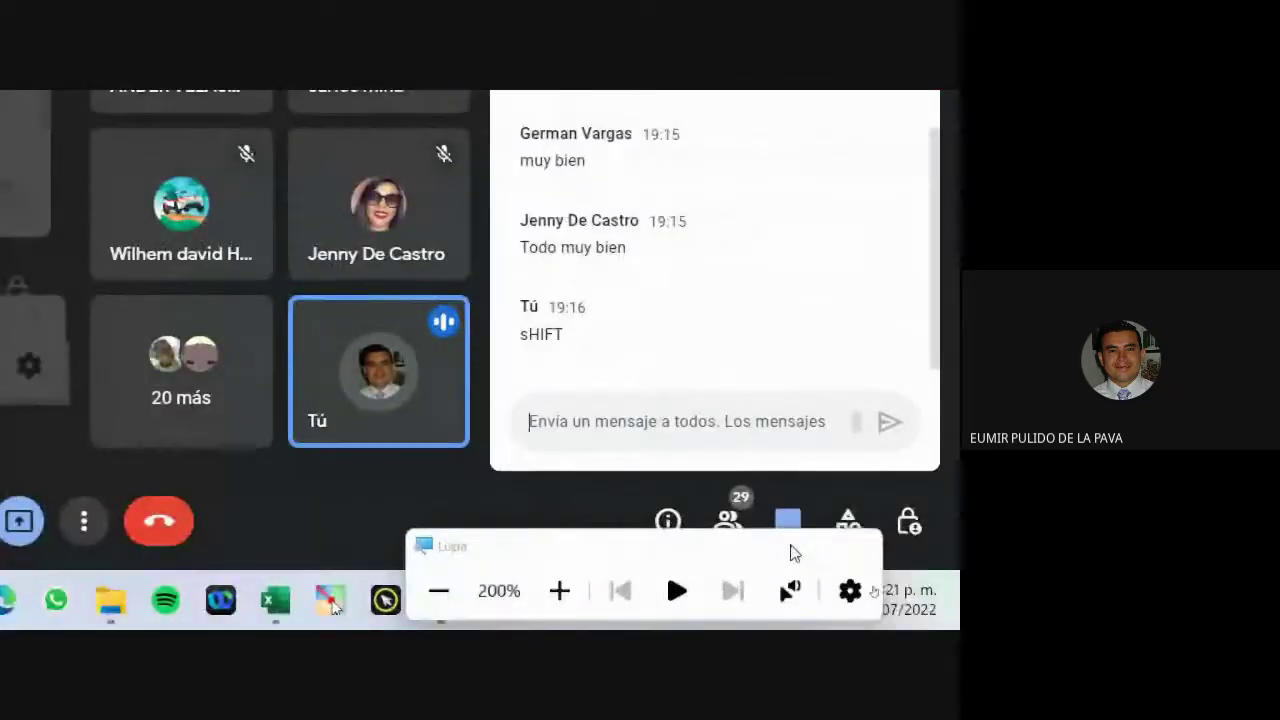
{"action": "left_click", "coordinate": [728, 521]}
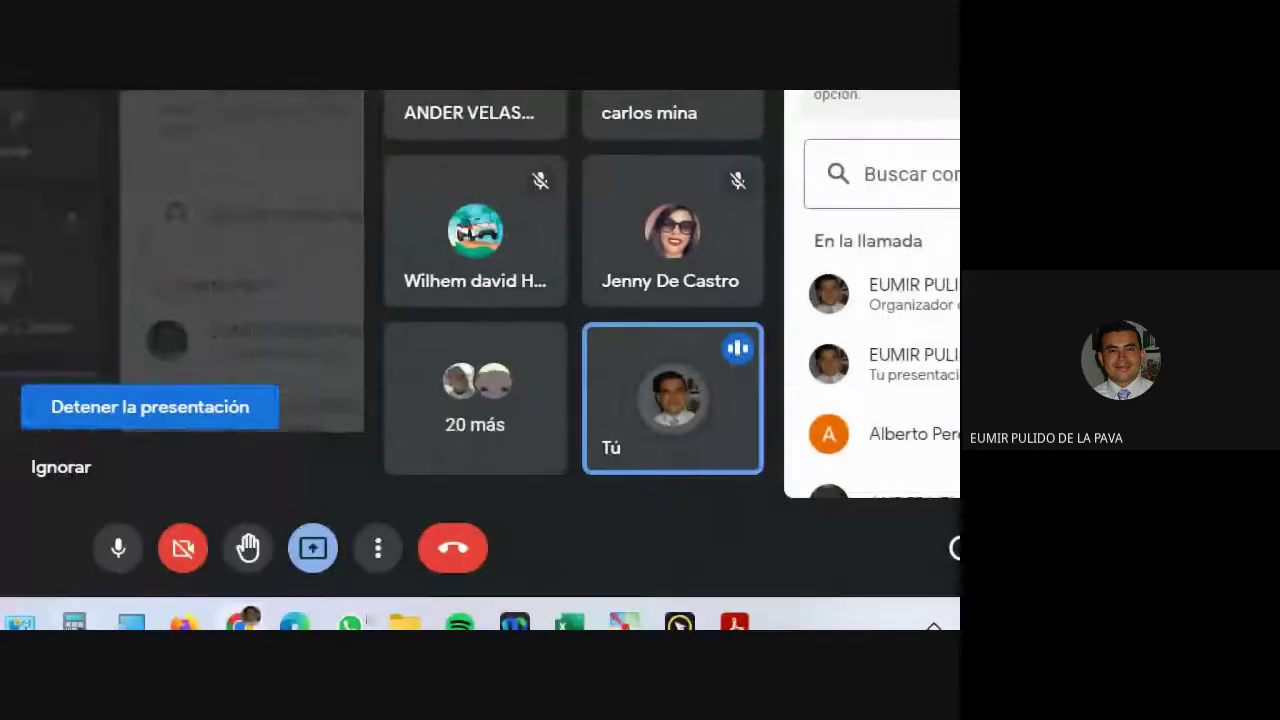
{"action": "left_click", "coordinate": [569, 622]}
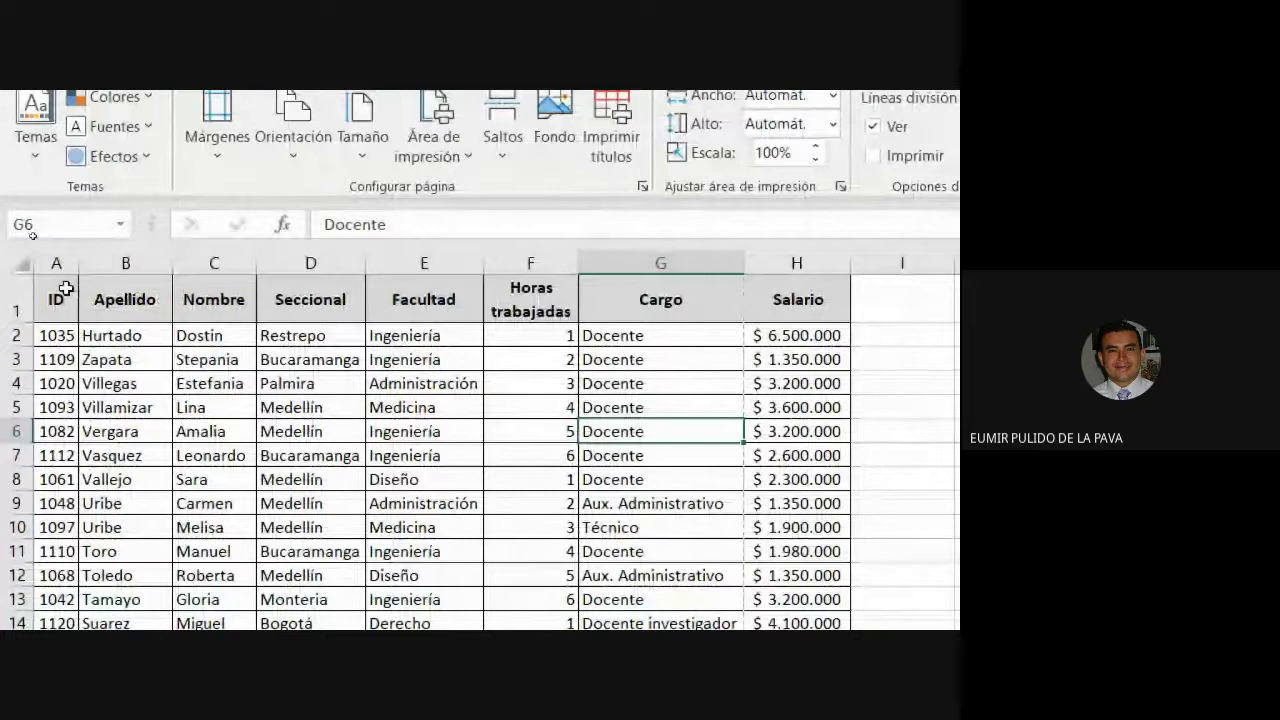
Select the header row, make F4 active, and open Print Titles on the Hoja tab
{"action": "left_click_drag", "start_coordinate": [62, 310], "coordinate": [766, 286]}
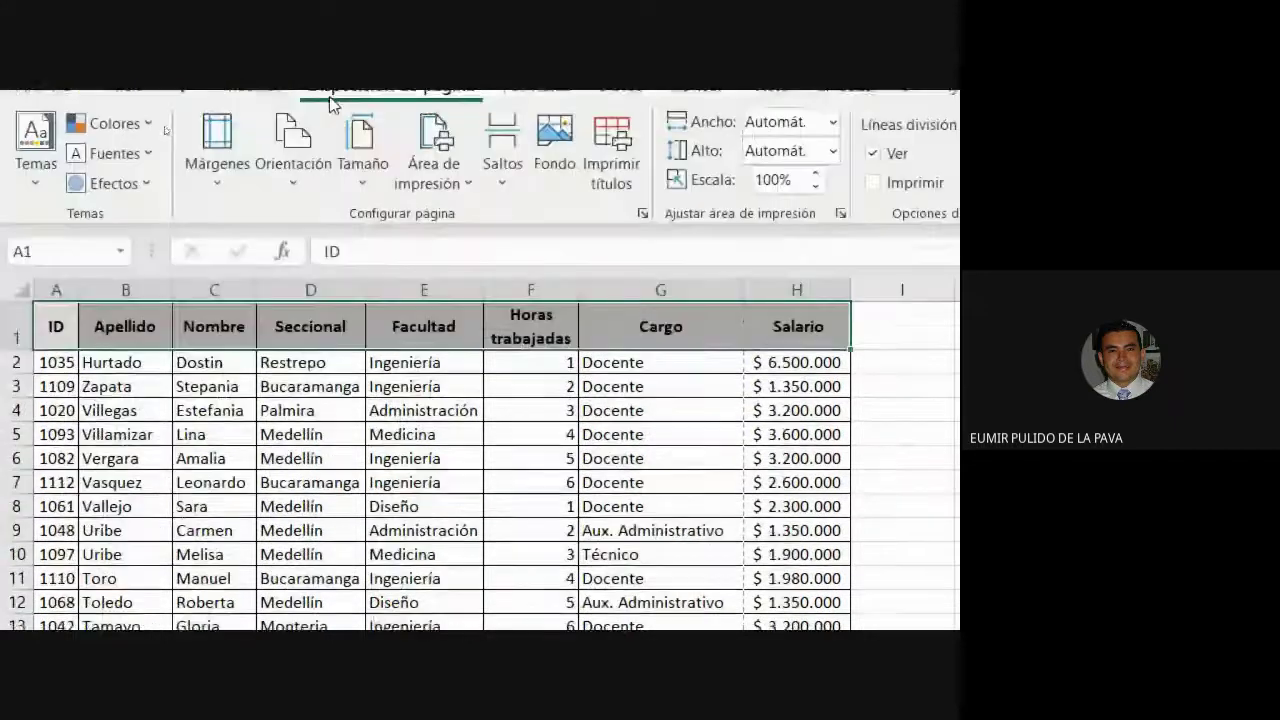
{"action": "left_click", "coordinate": [297, 410]}
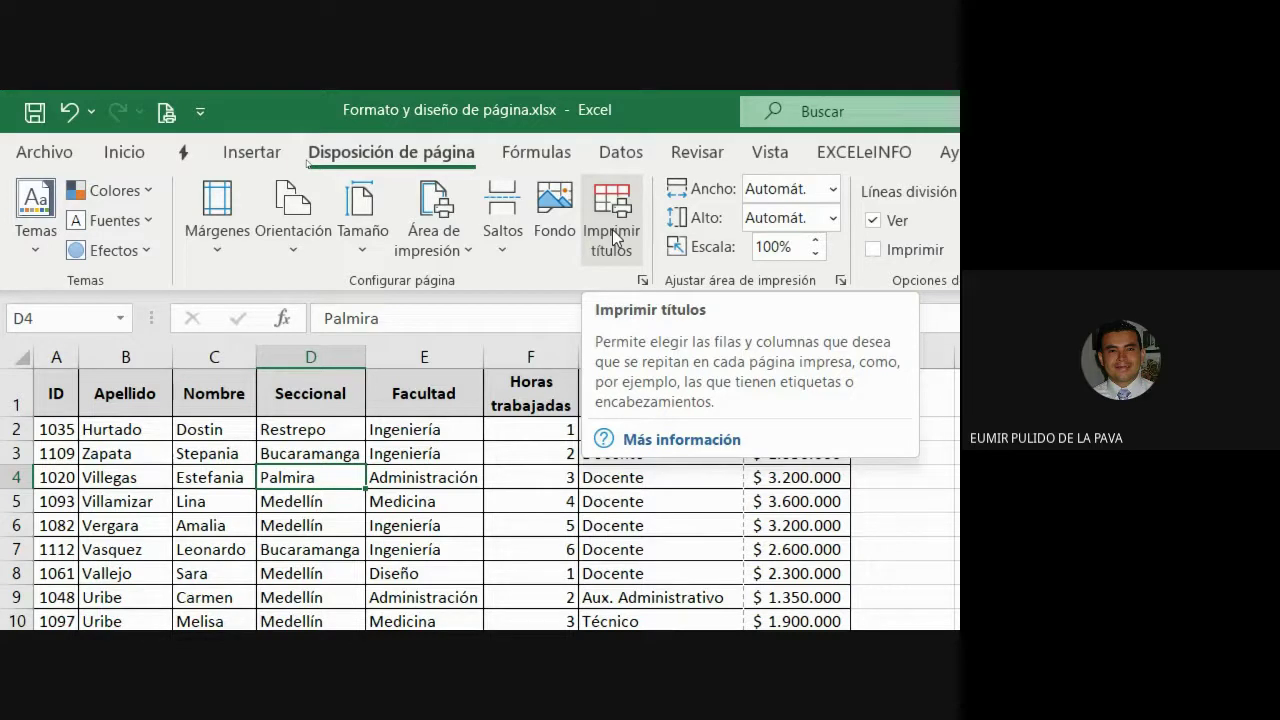
{"action": "left_click", "coordinate": [507, 468]}
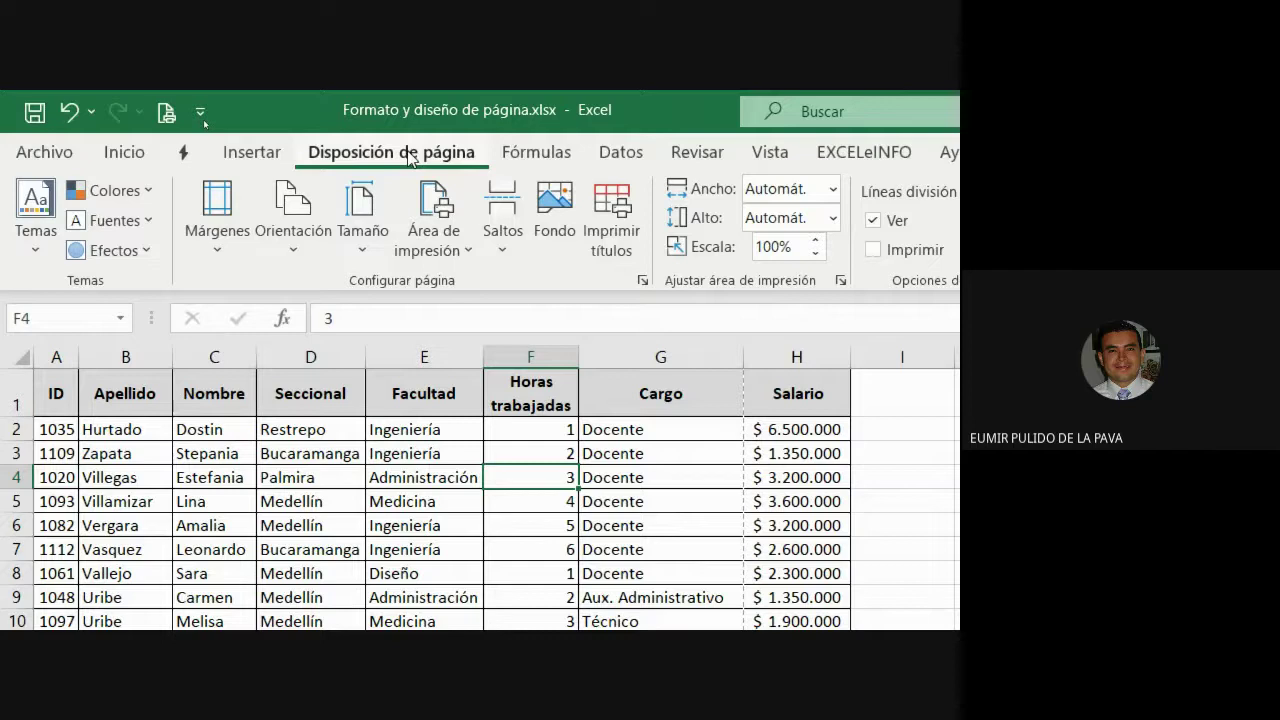
{"action": "left_click", "coordinate": [622, 250]}
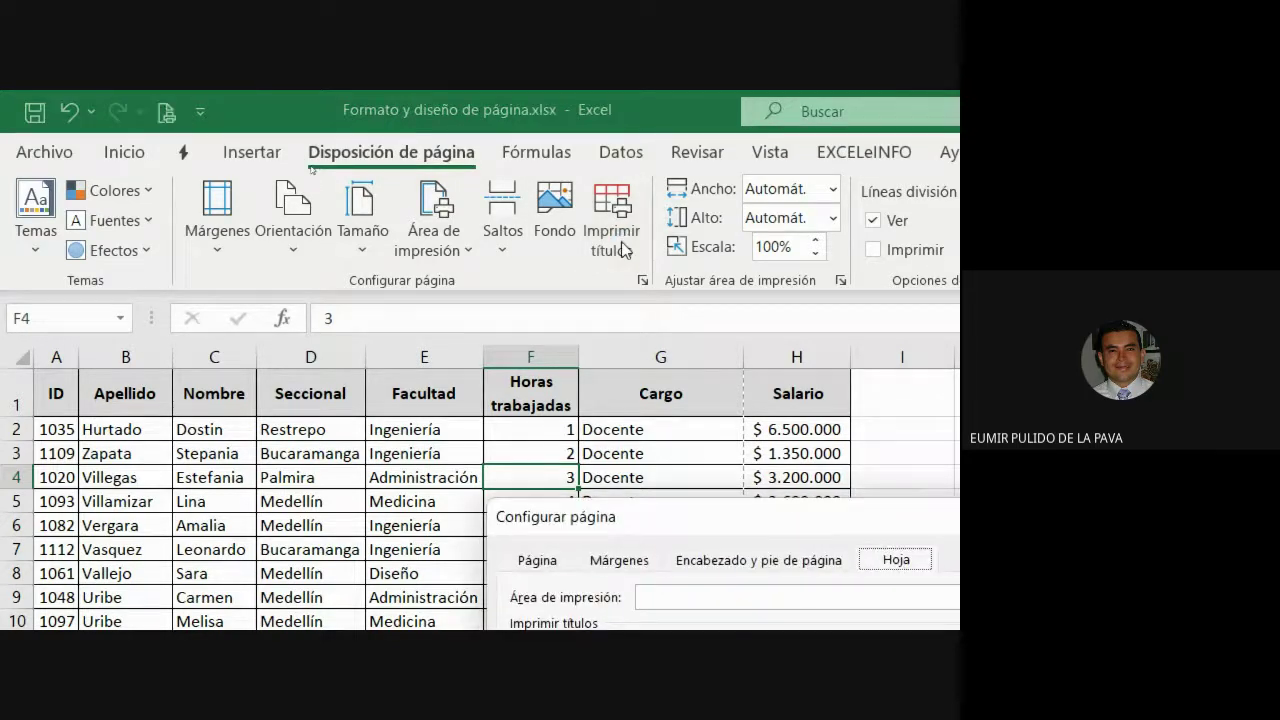
Set Rows to repeat at top to $1:$1 by picking row 1 on the sheet
{"action": "left_click_drag", "start_coordinate": [577, 526], "coordinate": [355, 362]}
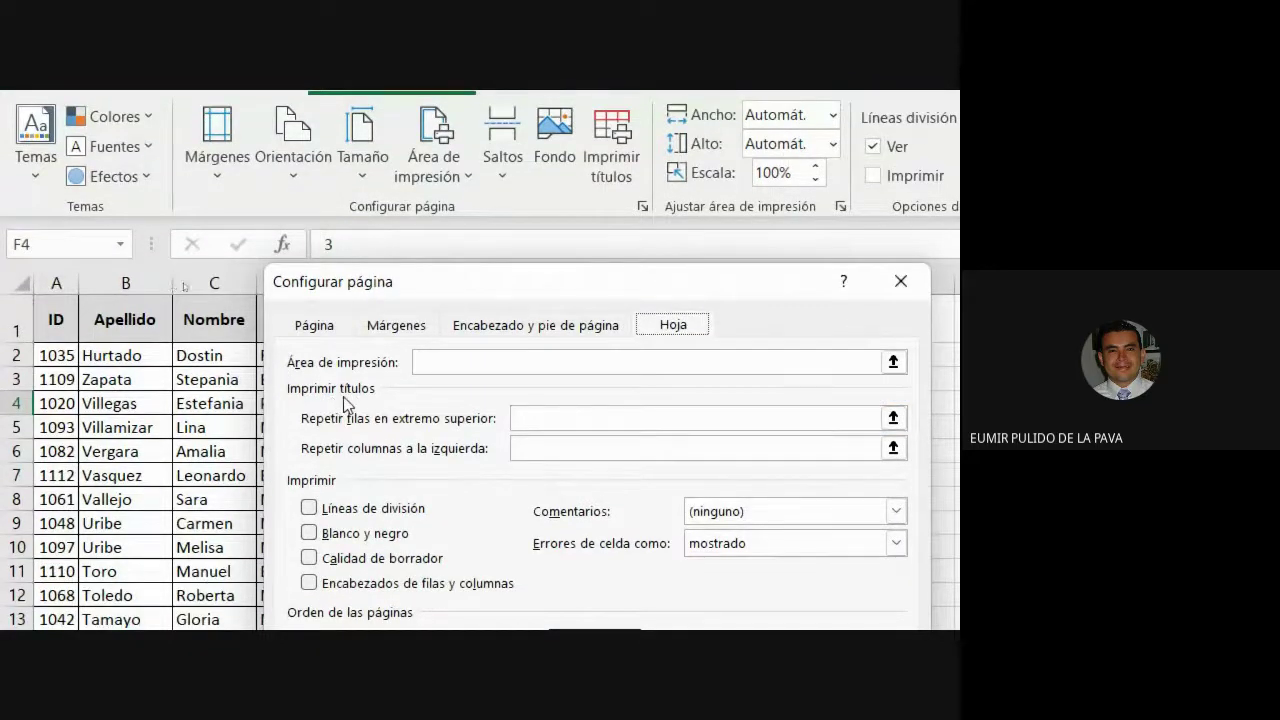
{"action": "left_click", "coordinate": [571, 420]}
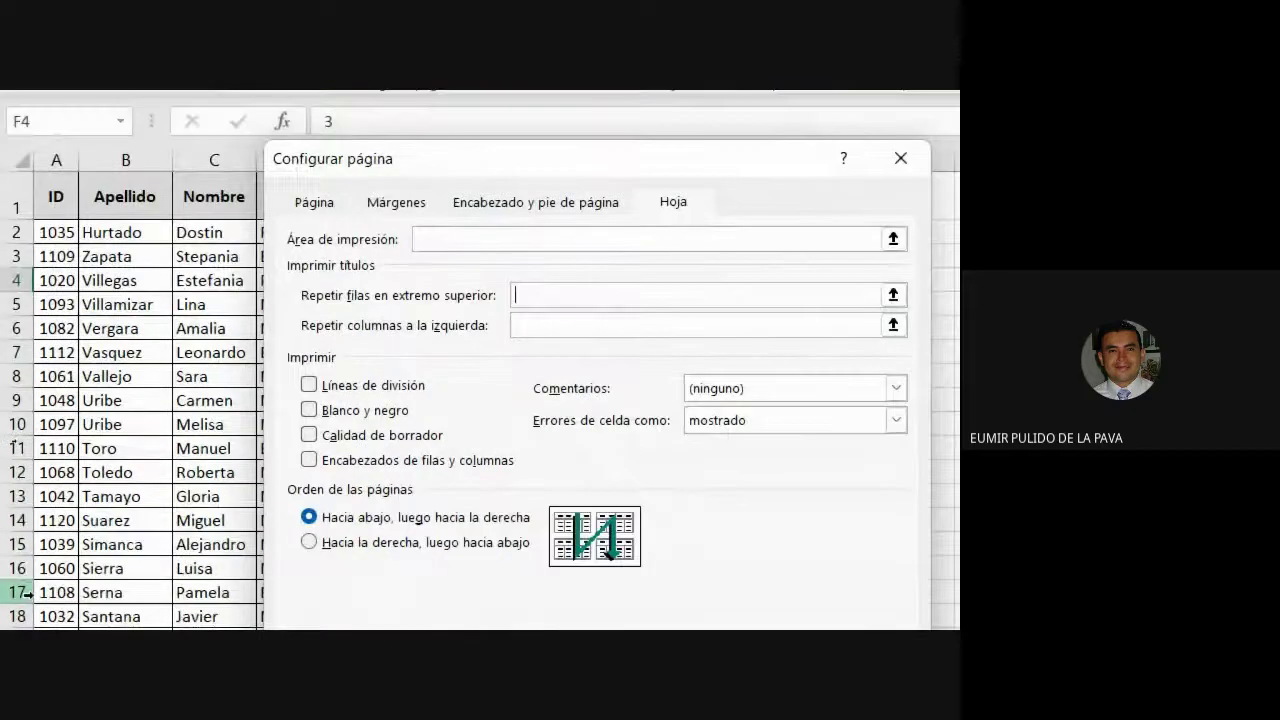
{"action": "left_click", "coordinate": [557, 450]}
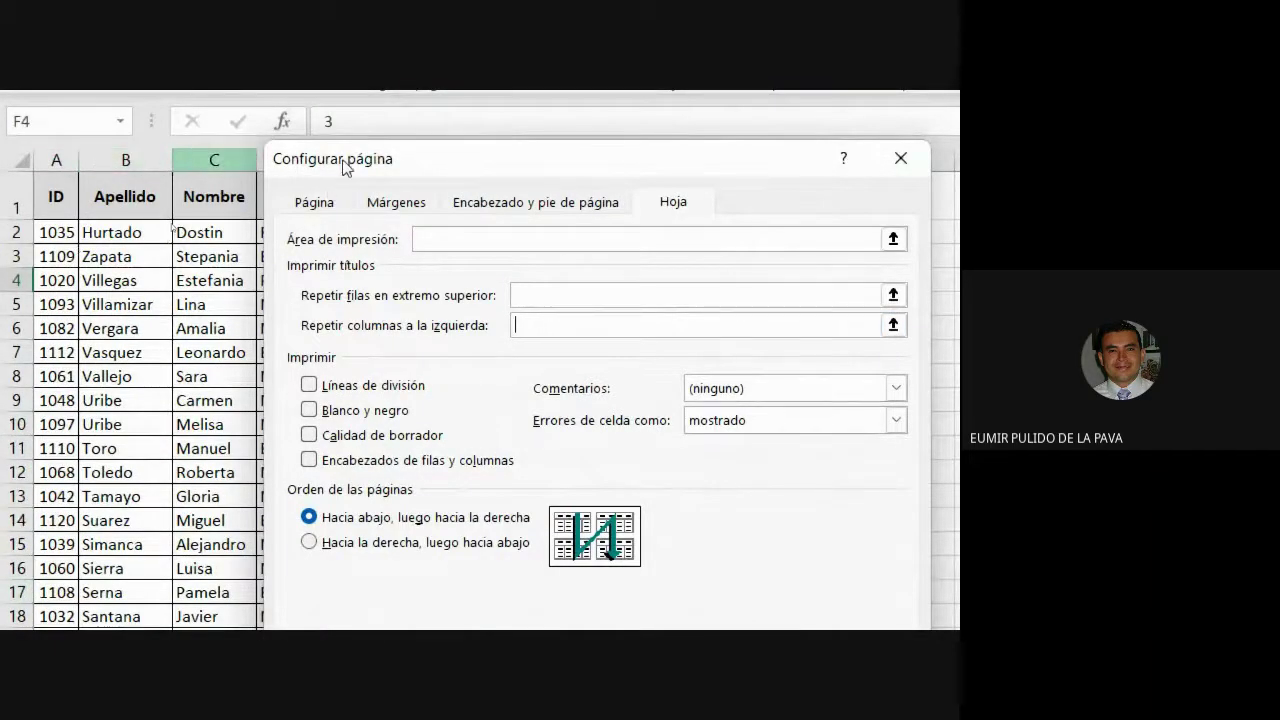
{"action": "left_click_drag", "start_coordinate": [340, 163], "coordinate": [328, 313]}
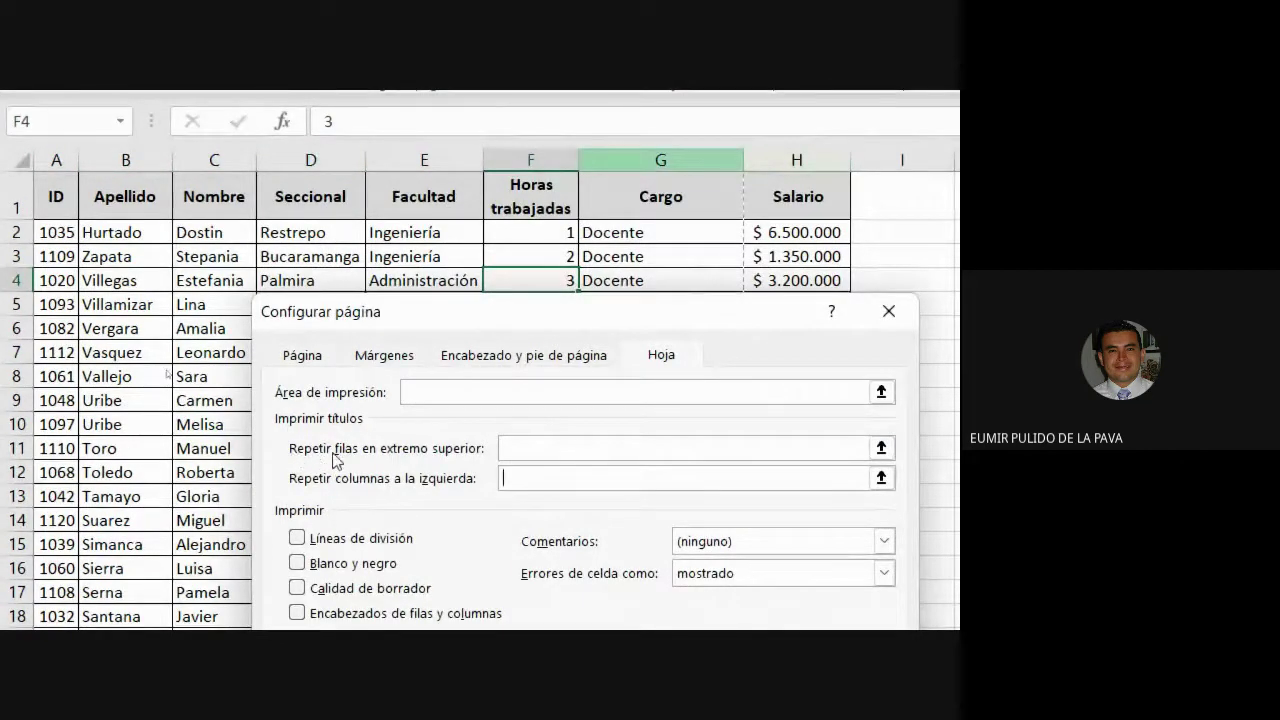
{"action": "left_click", "coordinate": [521, 442]}
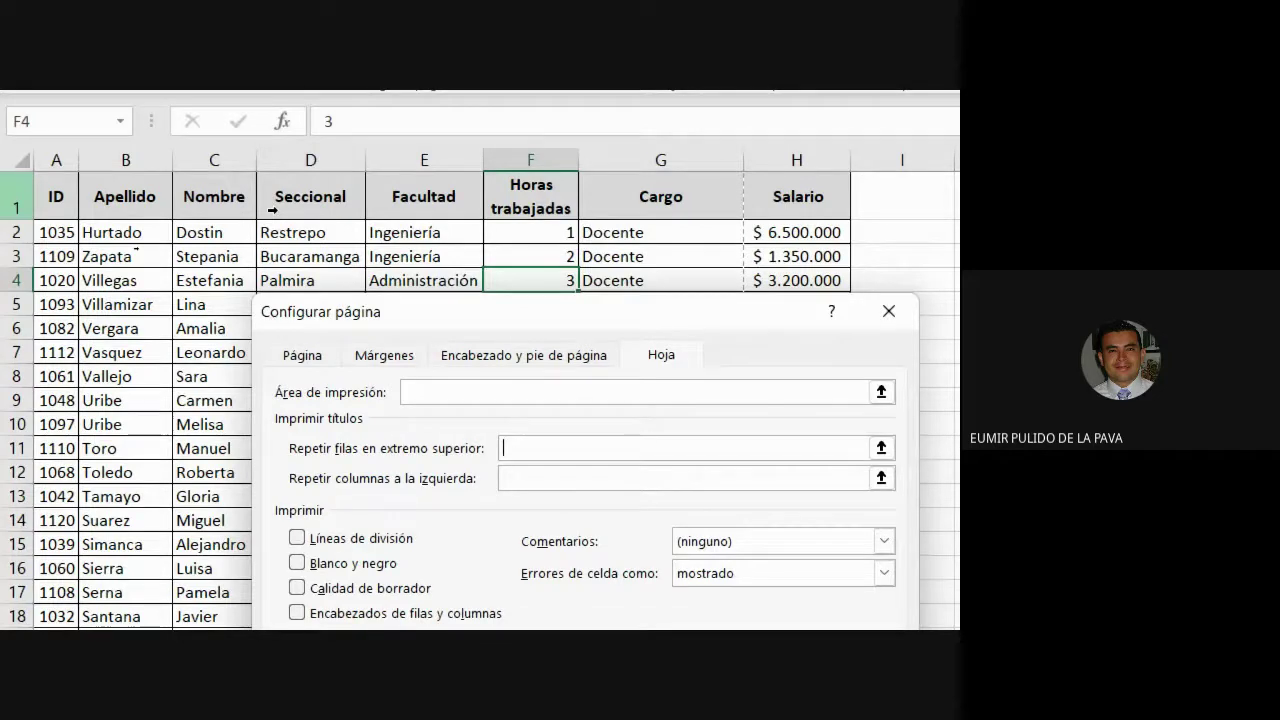
{"action": "left_click", "coordinate": [16, 196]}
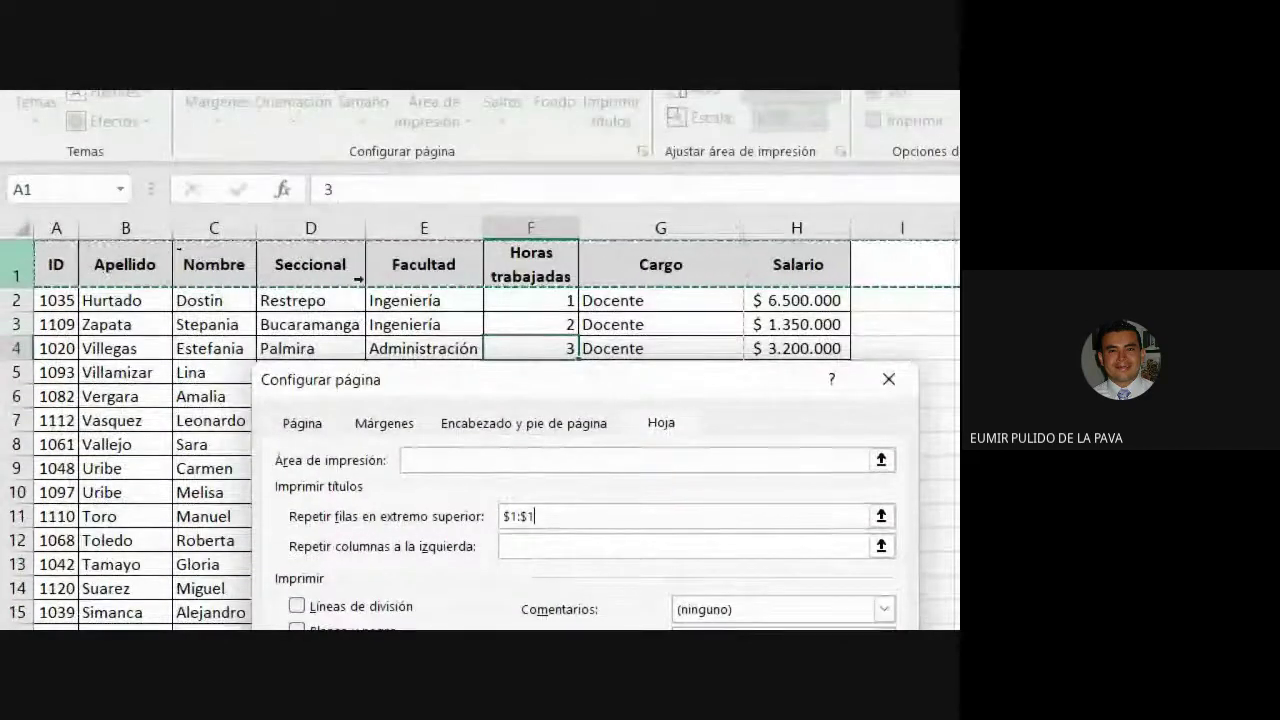
{"action": "left_click_drag", "start_coordinate": [16, 266], "coordinate": [16, 324]}
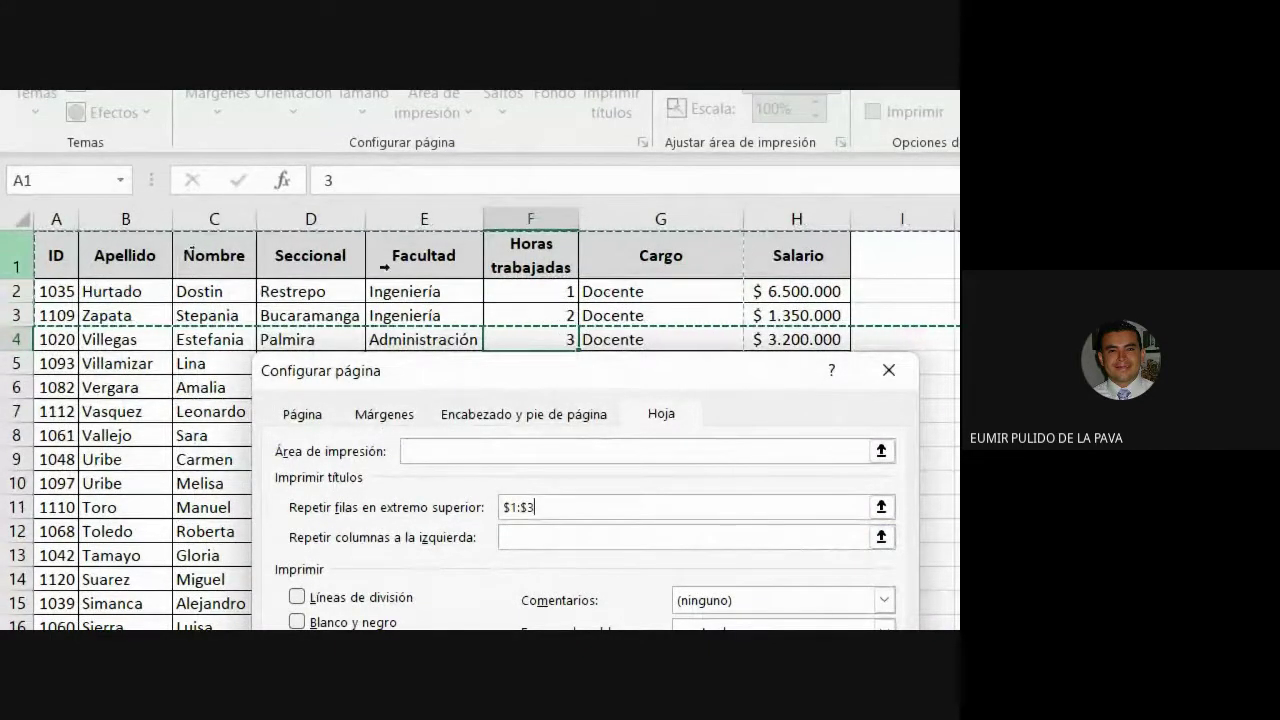
{"action": "left_click", "coordinate": [389, 264]}
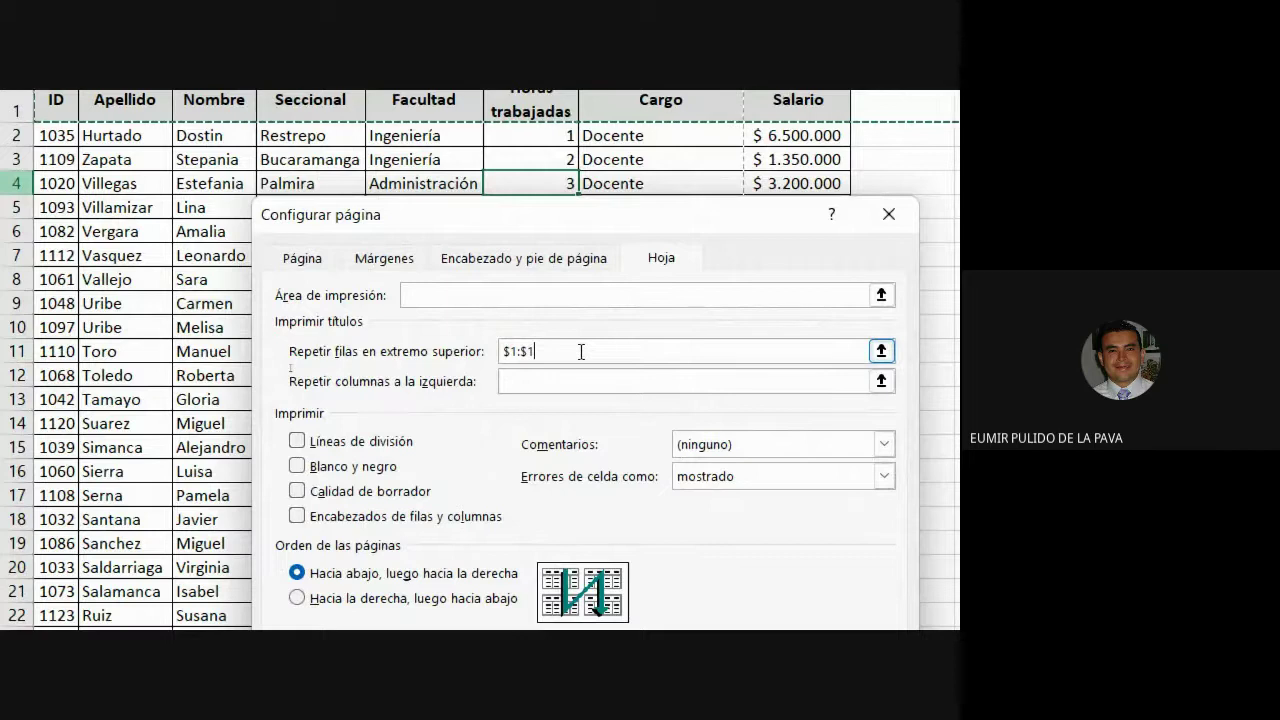
Set Columns to repeat at left to $A:$A and show the print preview
{"action": "left_click", "coordinate": [530, 381]}
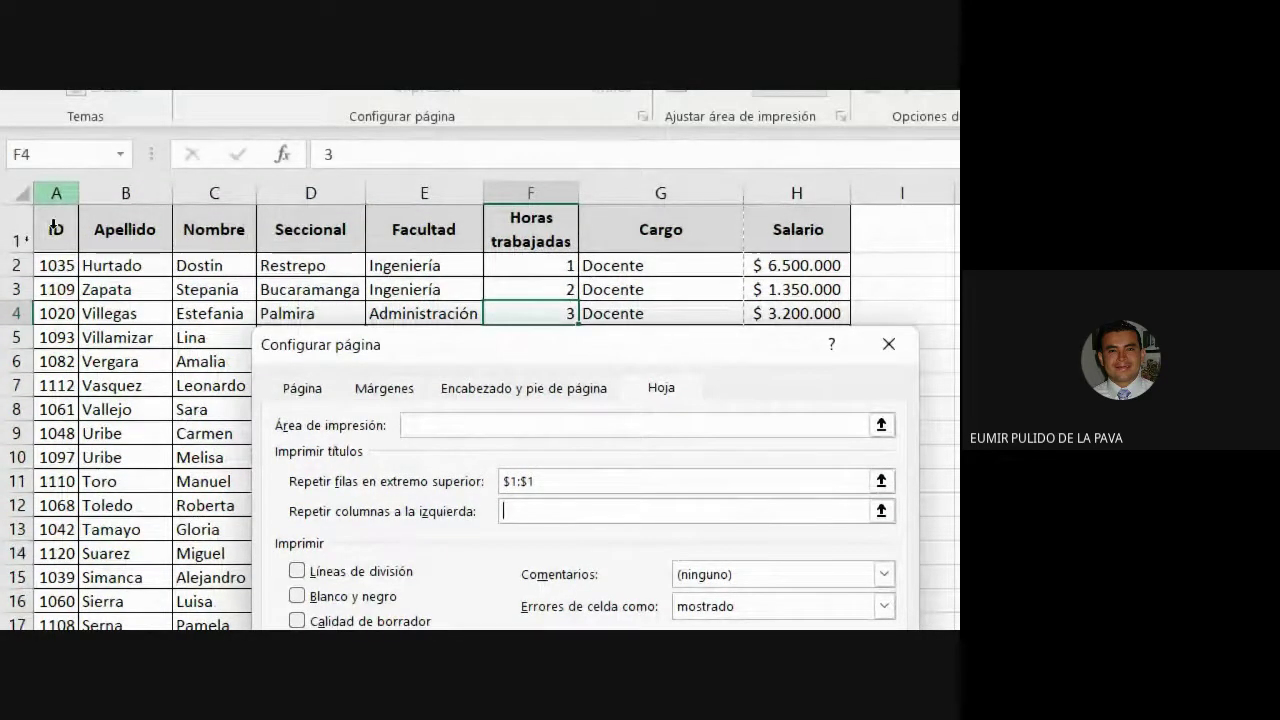
{"action": "left_click", "coordinate": [55, 228]}
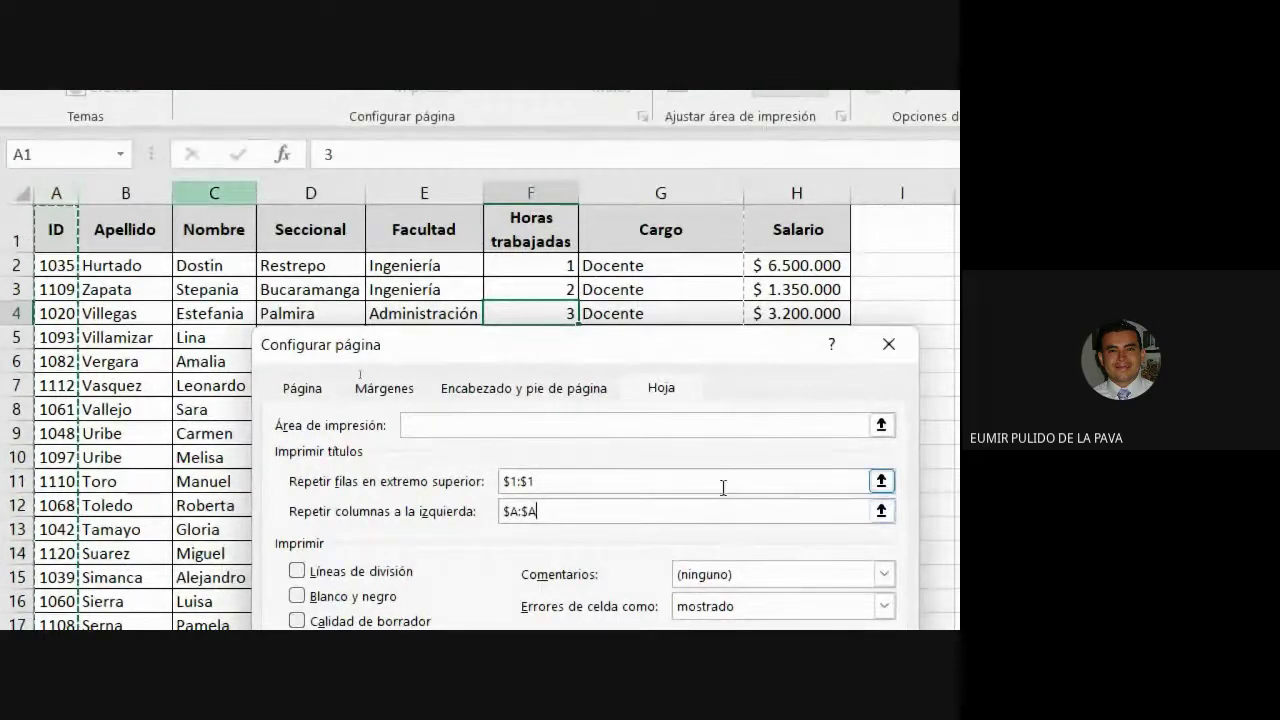
{"action": "left_click", "coordinate": [686, 493]}
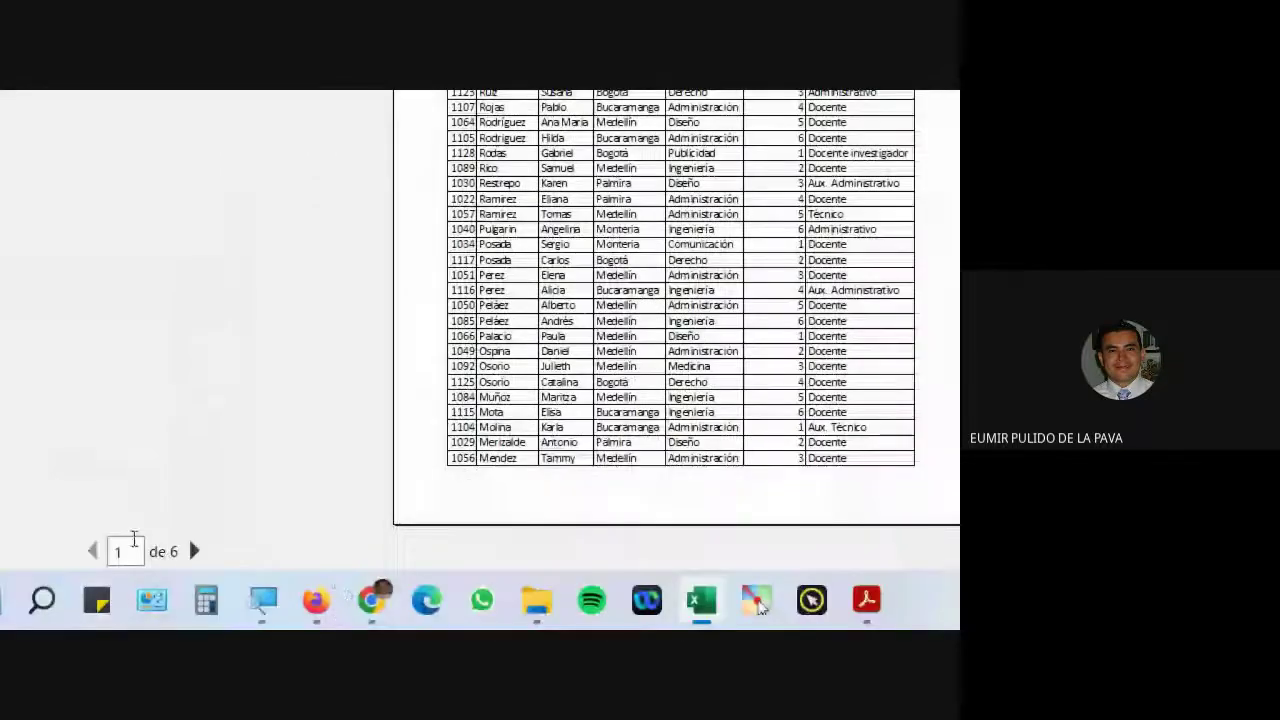
Page through the print preview from page 2 to the last page, 6
{"action": "left_click", "coordinate": [193, 551]}
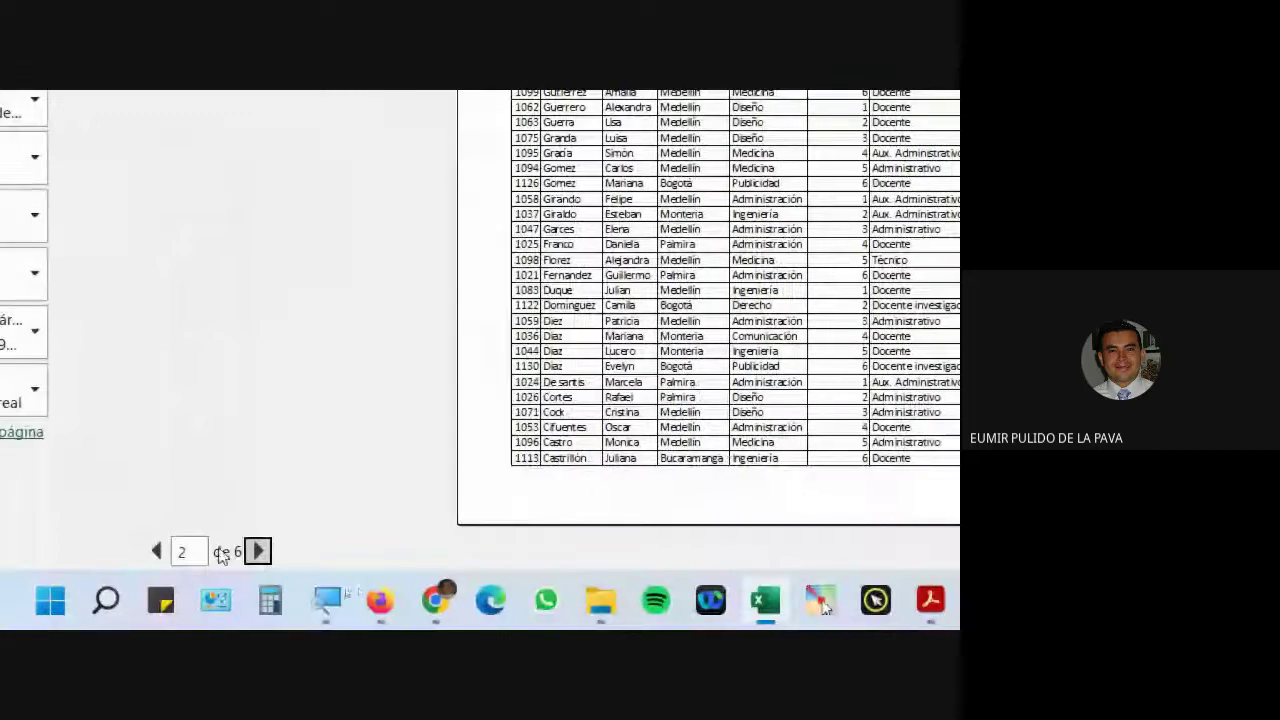
{"action": "left_click", "coordinate": [254, 546]}
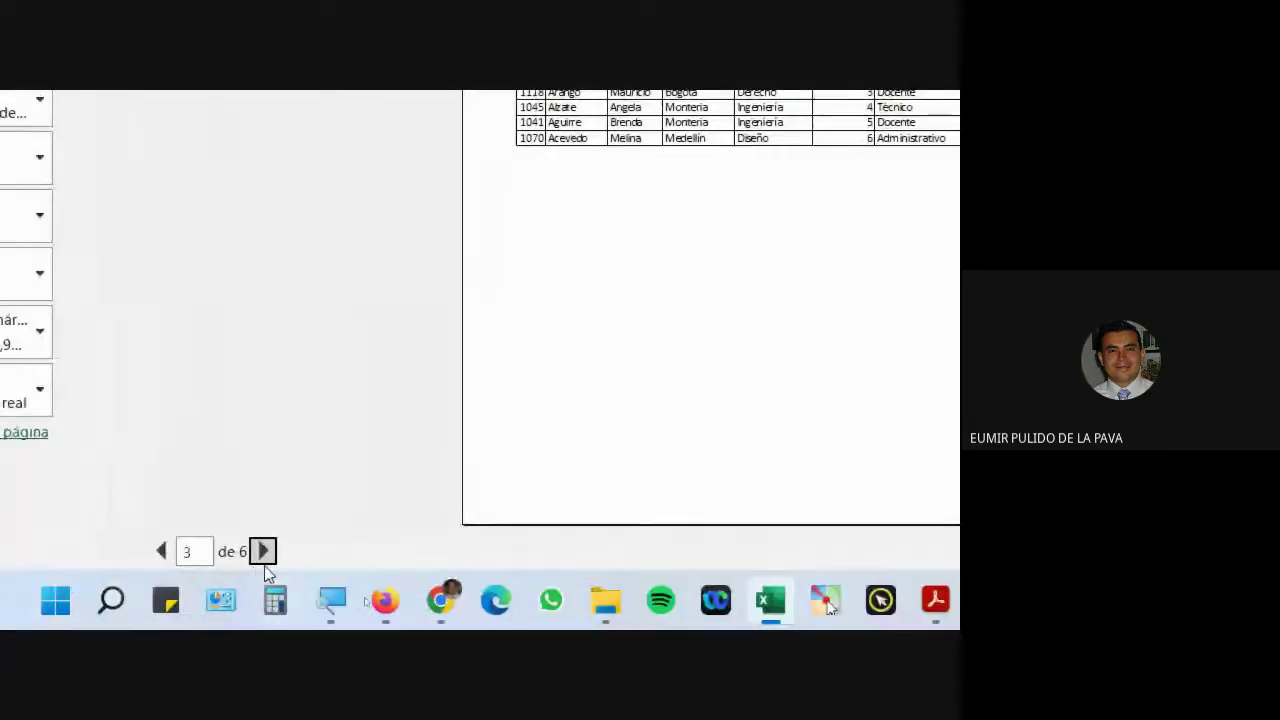
{"action": "left_click", "coordinate": [263, 551]}
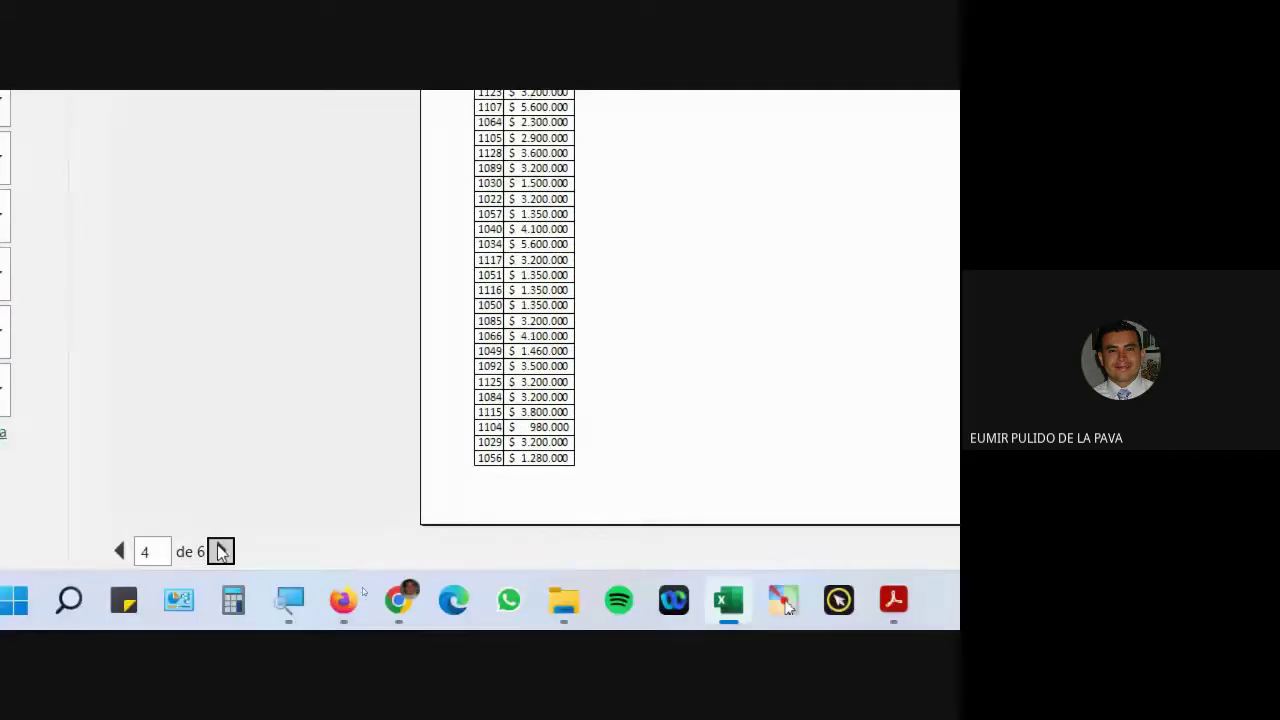
{"action": "left_click", "coordinate": [220, 550]}
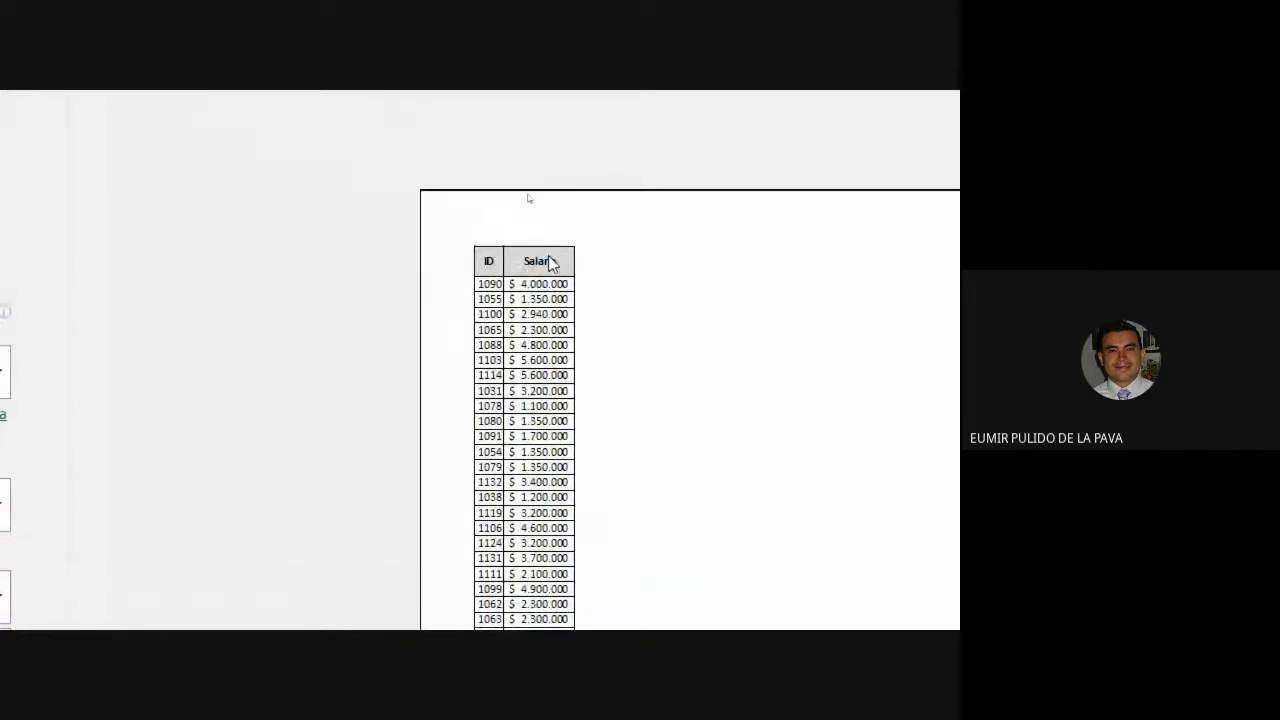
{"action": "left_click", "coordinate": [220, 551]}
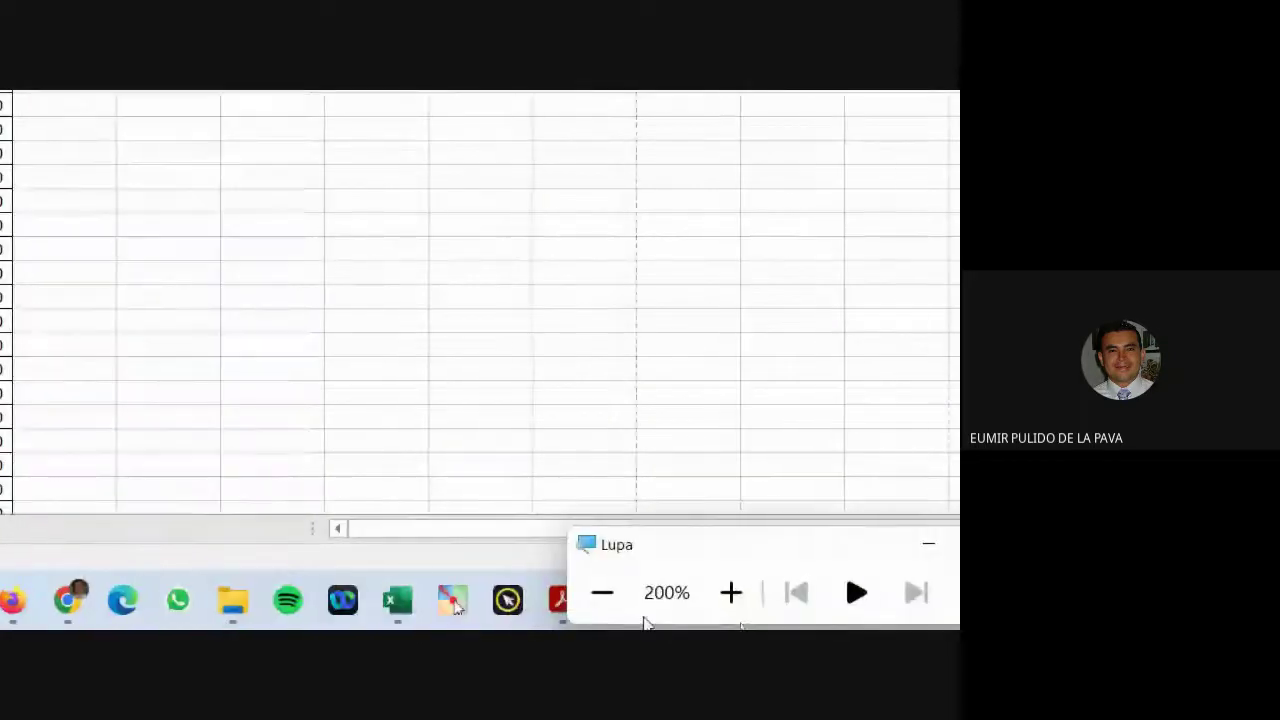
{"action": "key", "text": "super+minus"}
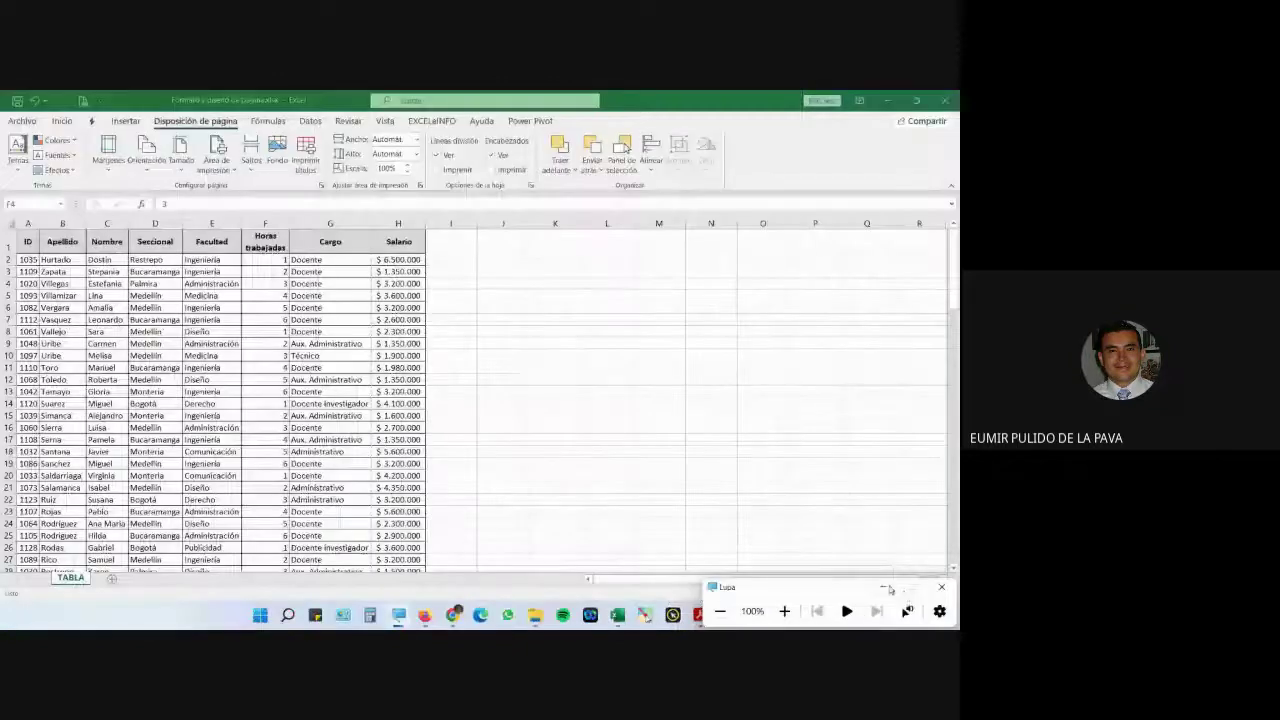
{"action": "left_click", "coordinate": [886, 588]}
{"action": "key", "text": "alt+Tab"}
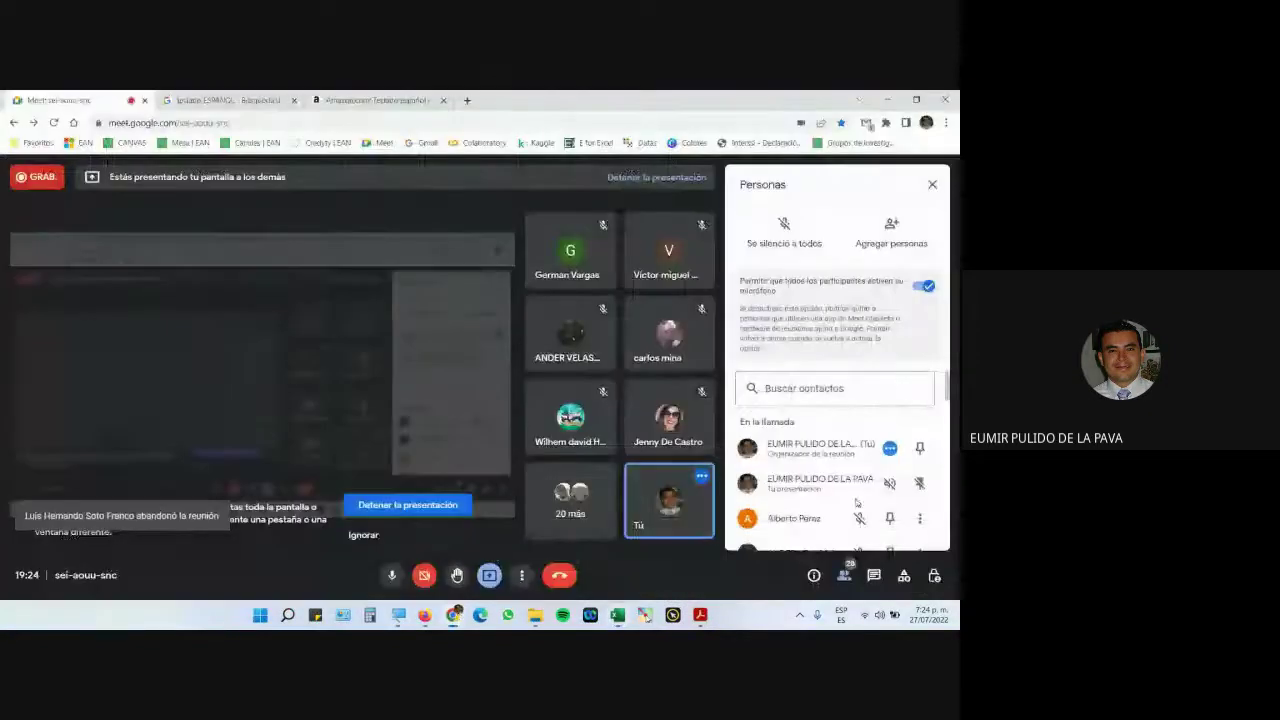
{"action": "left_click", "coordinate": [870, 578]}
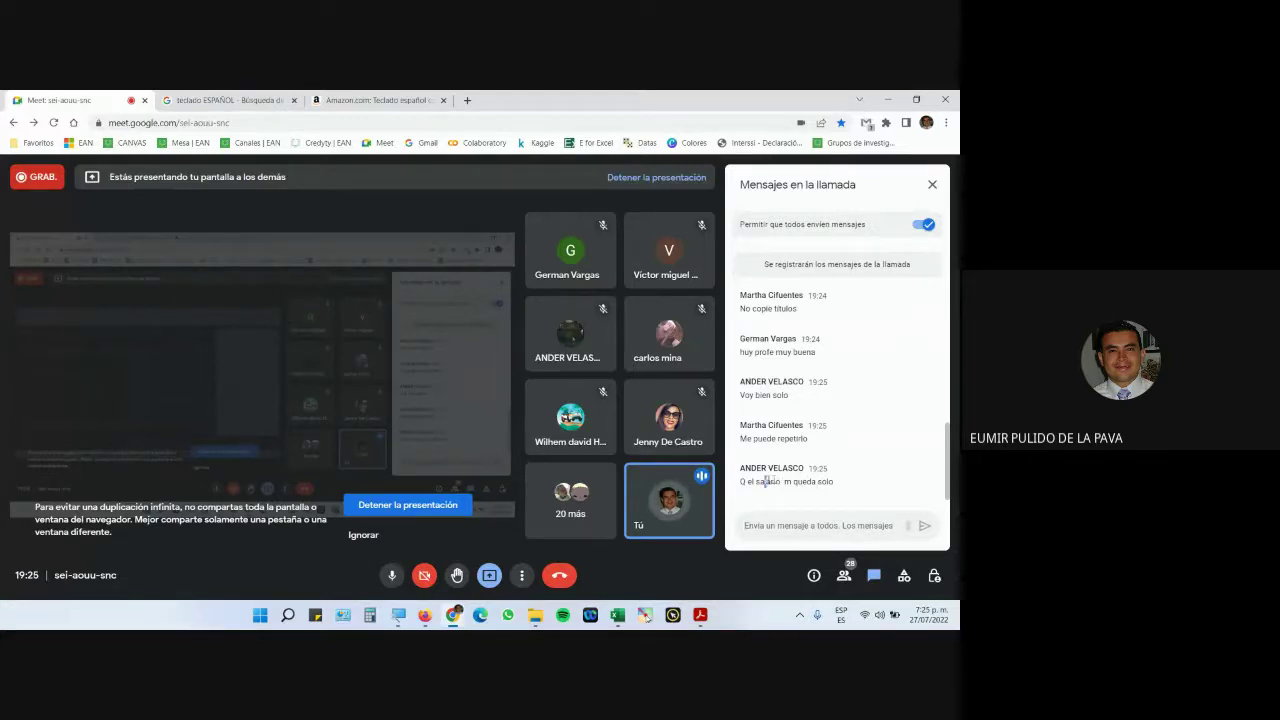
{"action": "left_click_drag", "start_coordinate": [765, 481], "coordinate": [831, 482]}
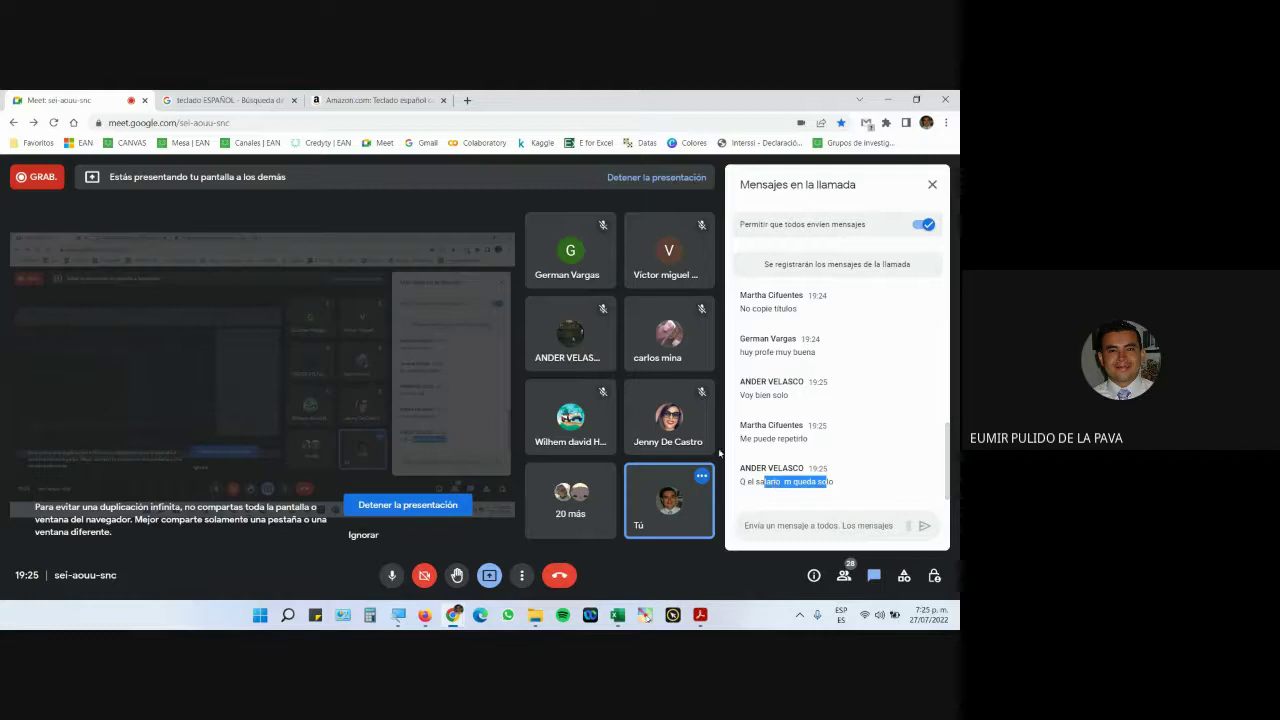
{"action": "key", "text": "alt+Tab"}
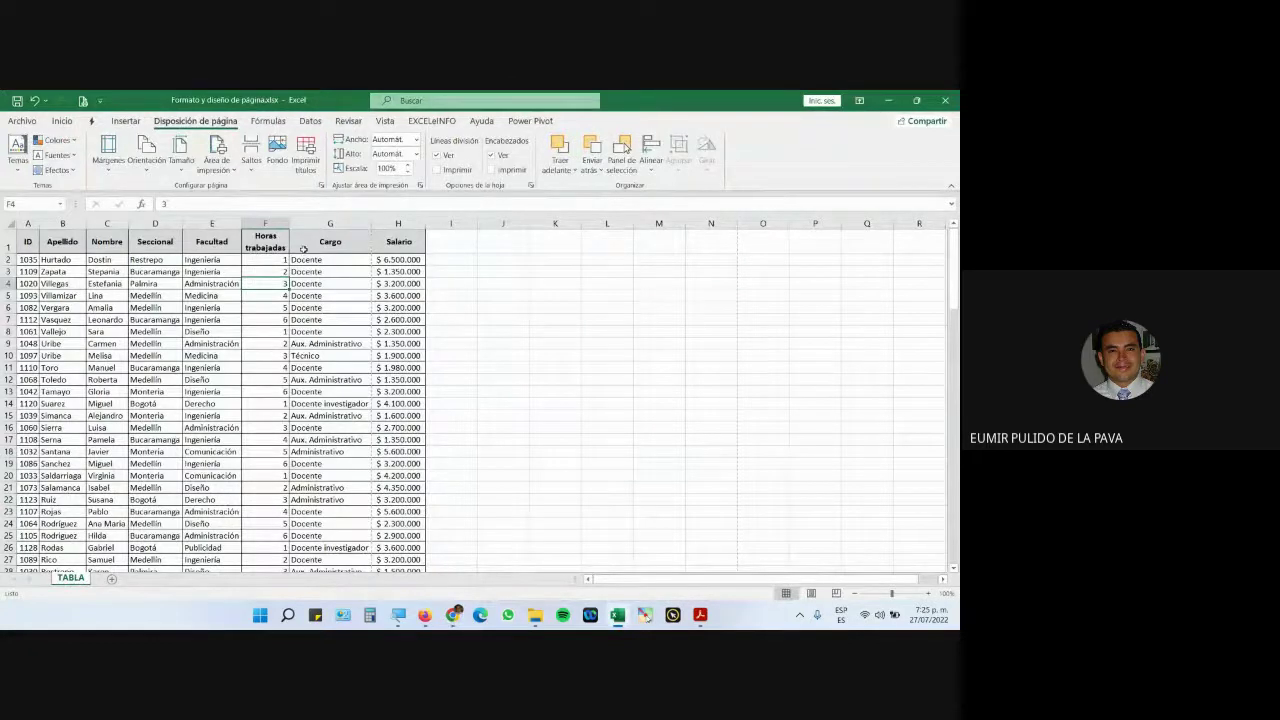
Select header cells A1:G1, make E18 active, and zoom in with Windows Magnifier
{"action": "left_click_drag", "start_coordinate": [33, 245], "coordinate": [330, 245]}
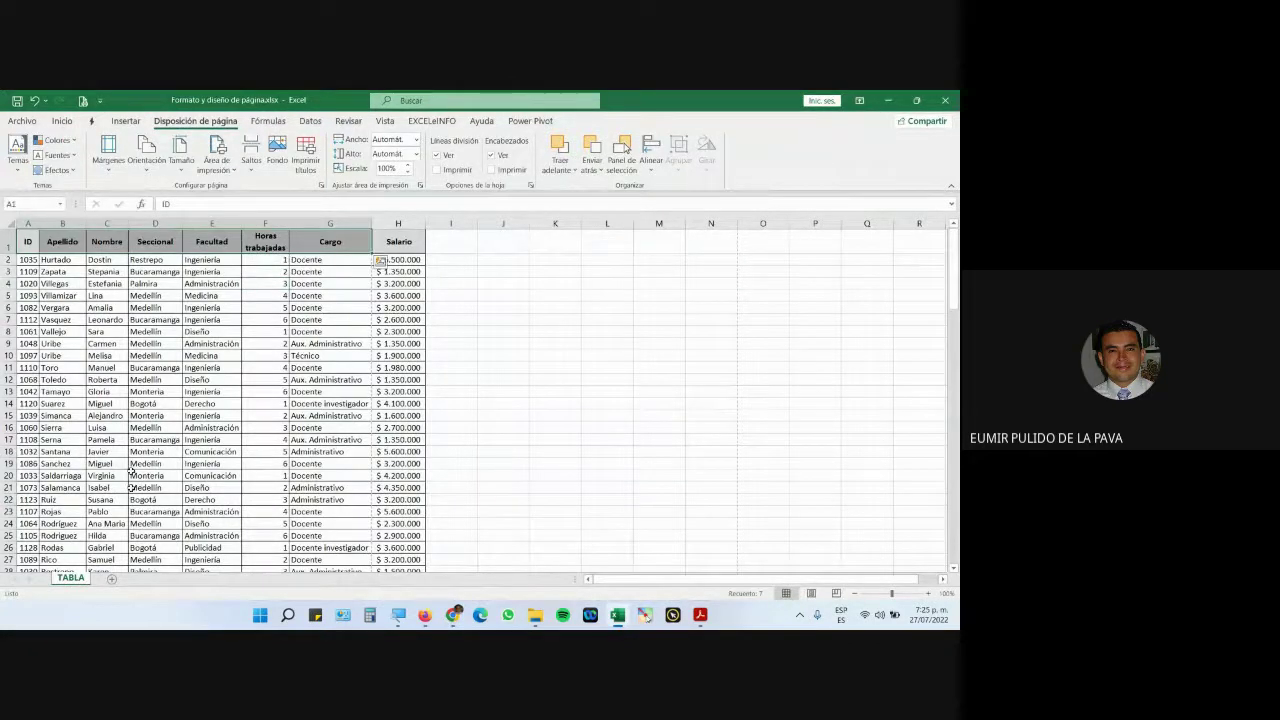
{"action": "left_click", "coordinate": [220, 454]}
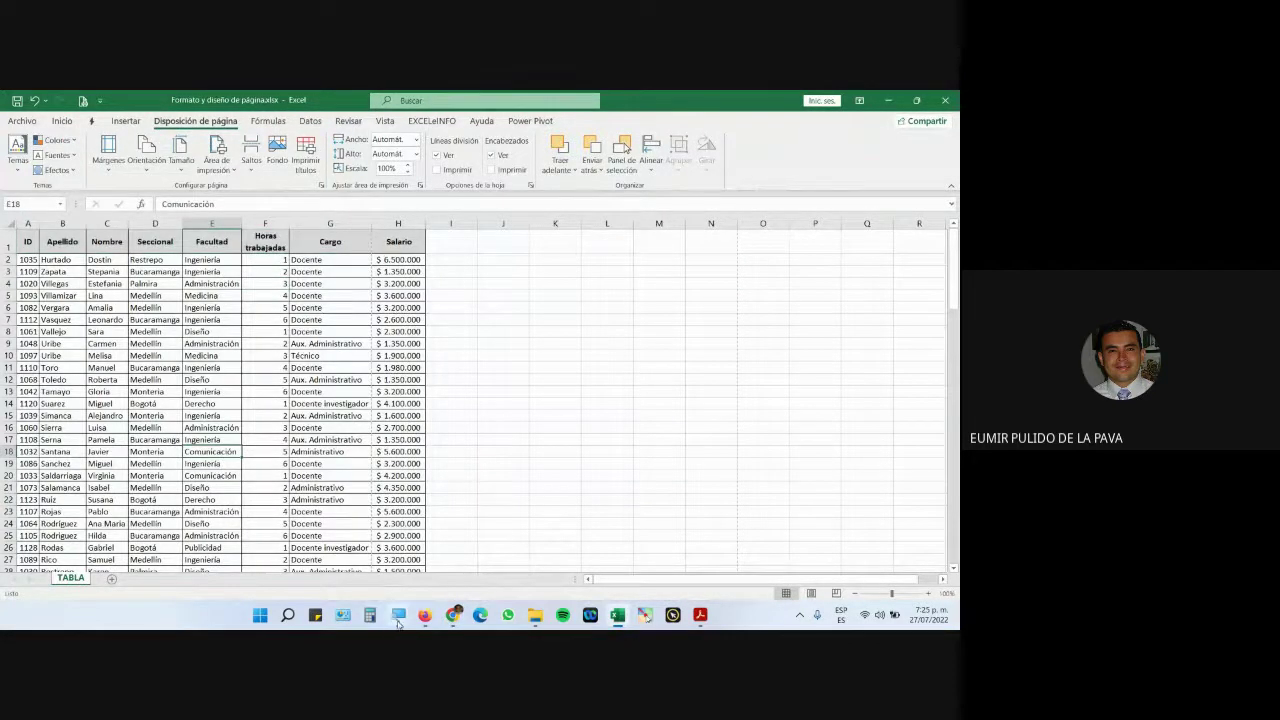
{"action": "left_click", "coordinate": [398, 617]}
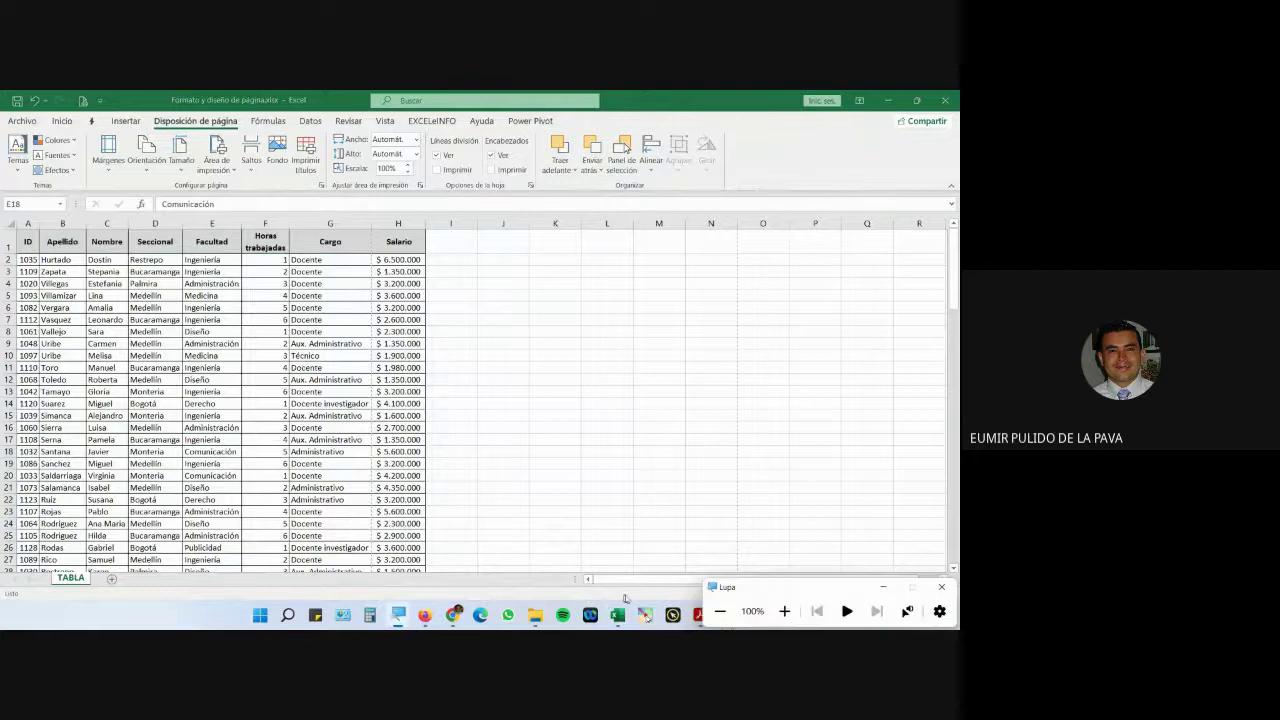
{"action": "left_click", "coordinate": [784, 611]}
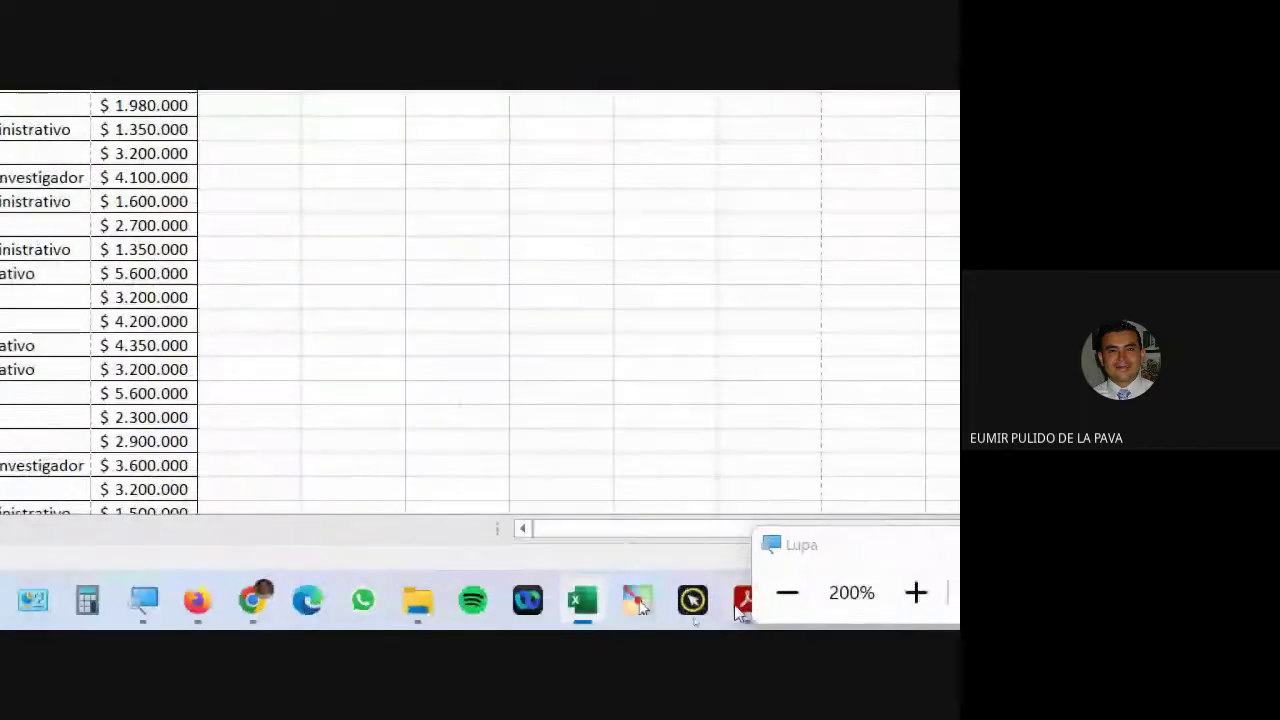
Highlight the Diseño de Página text in the course guide PDF, then return to Excel
{"action": "left_click", "coordinate": [640, 603]}
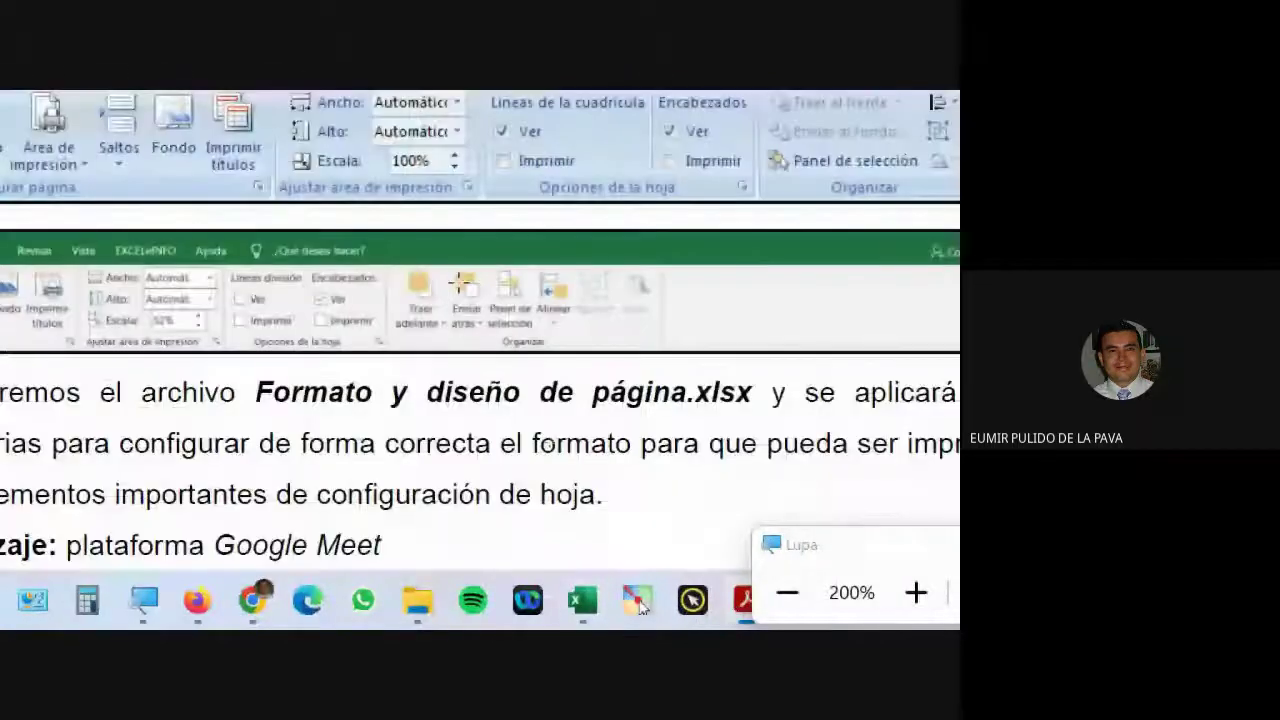
{"action": "scroll", "coordinate": [415, 480], "scroll_direction": "up", "scroll_amount": 5}
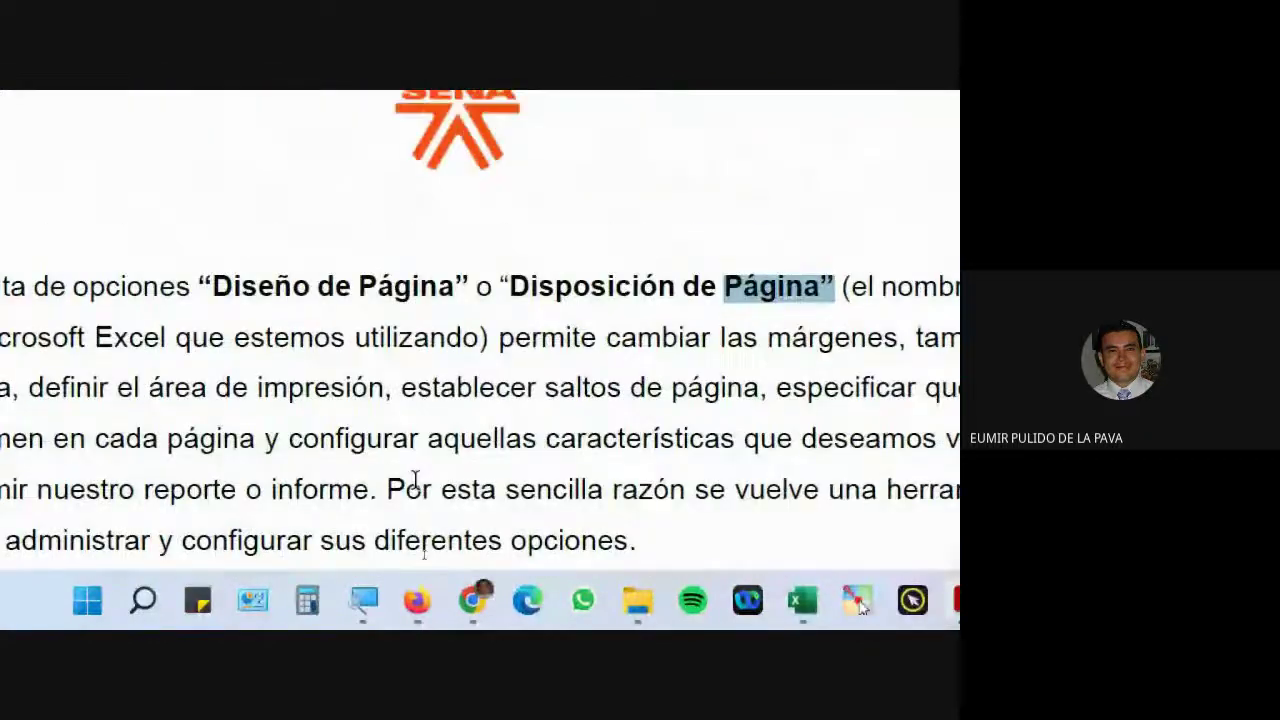
{"action": "left_click_drag", "start_coordinate": [250, 283], "coordinate": [391, 268]}
{"action": "left_click", "coordinate": [530, 290]}
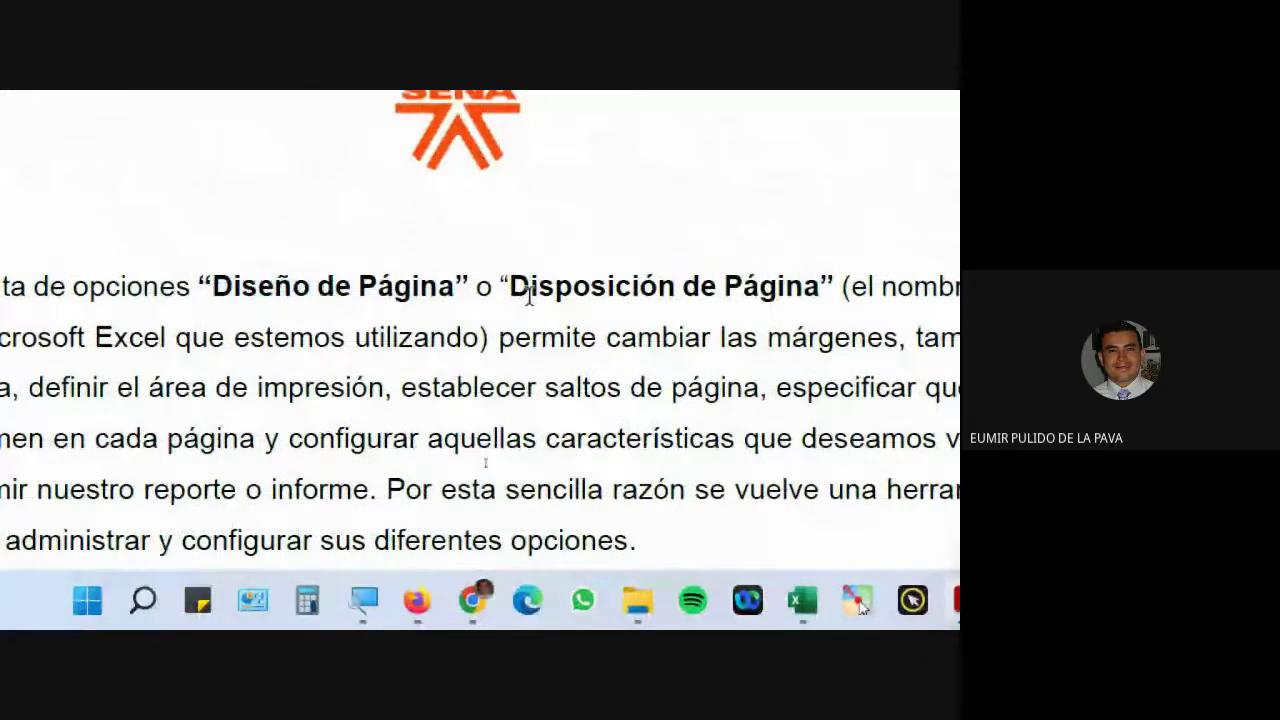
{"action": "left_click_drag", "start_coordinate": [530, 290], "coordinate": [714, 290]}
{"action": "scroll", "coordinate": [474, 447], "scroll_direction": "down", "scroll_amount": 4}
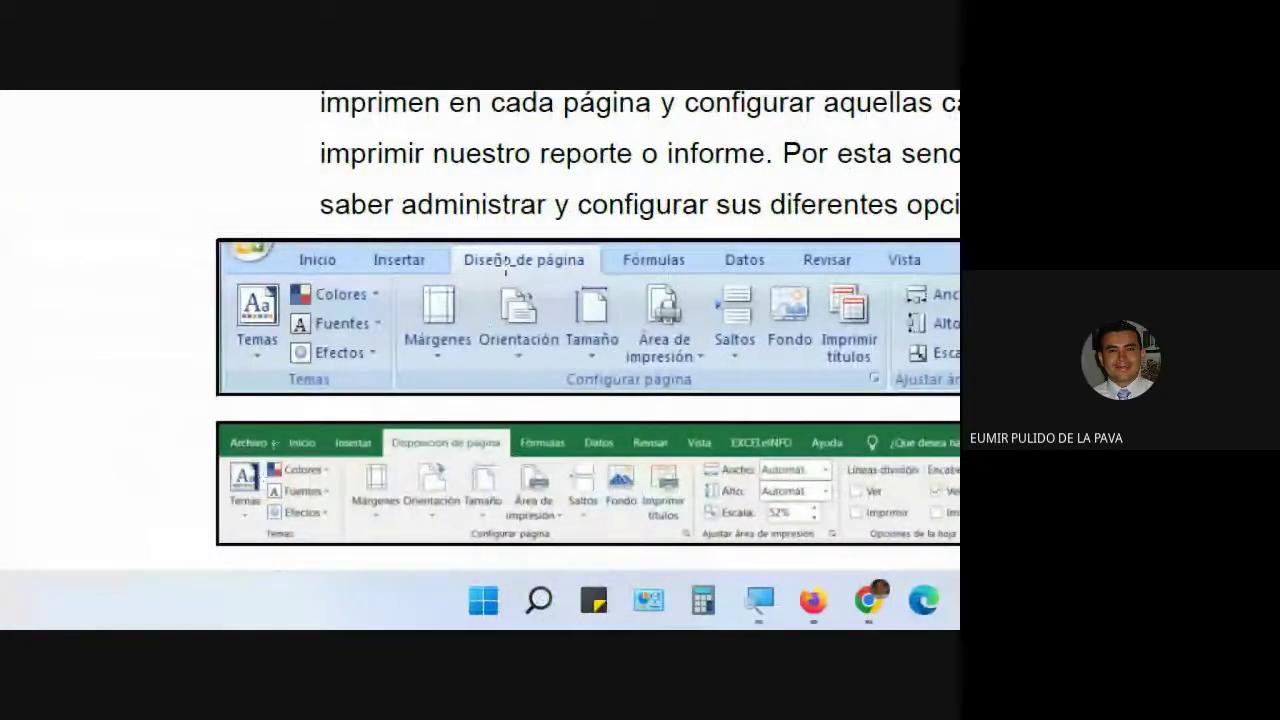
{"action": "left_click", "coordinate": [764, 600]}
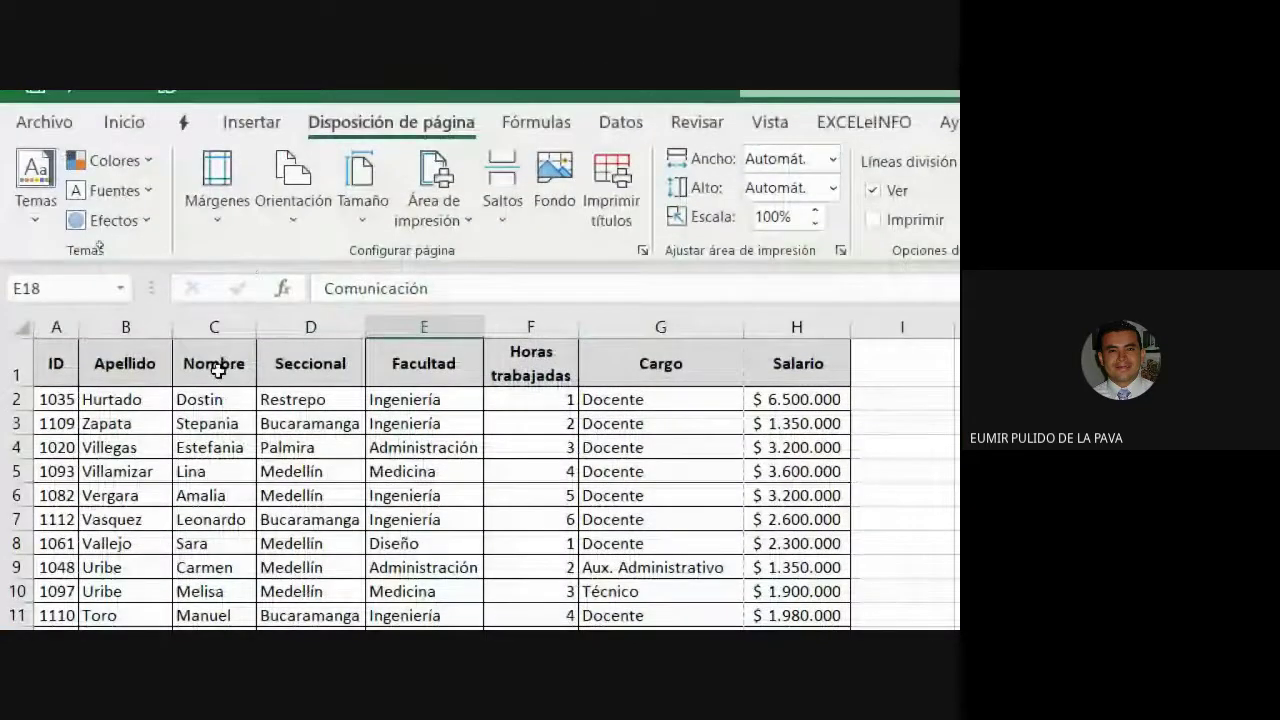
Delete the $1:$1 and $A:$A print-title ranges in Page Setup and confirm with Aceptar
{"action": "left_click_drag", "start_coordinate": [60, 366], "coordinate": [755, 357]}
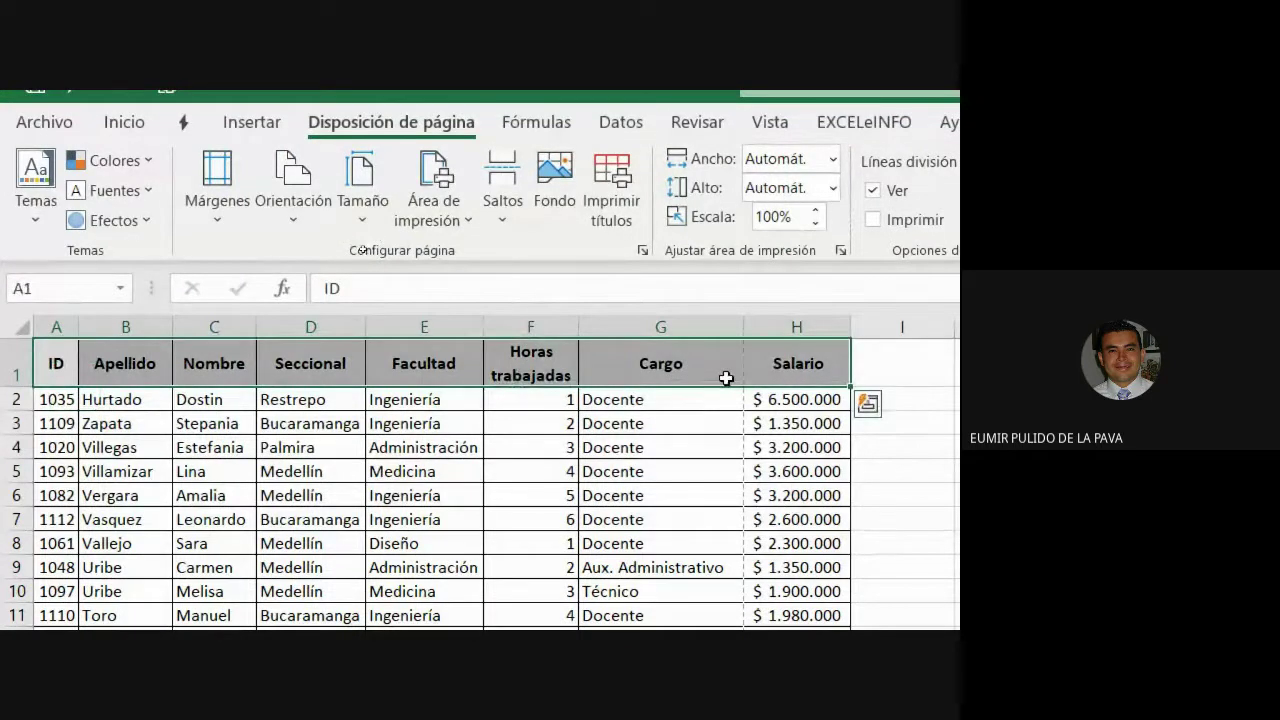
{"action": "left_click", "coordinate": [532, 474]}
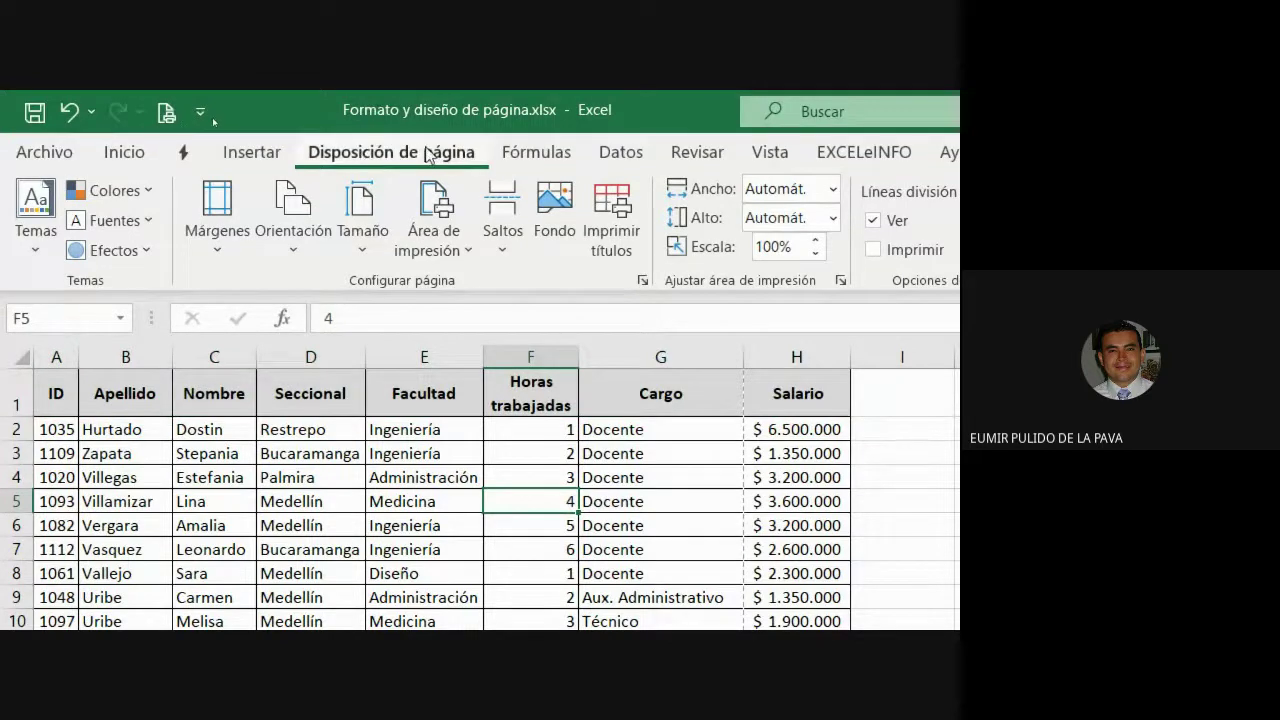
{"action": "left_click", "coordinate": [615, 239]}
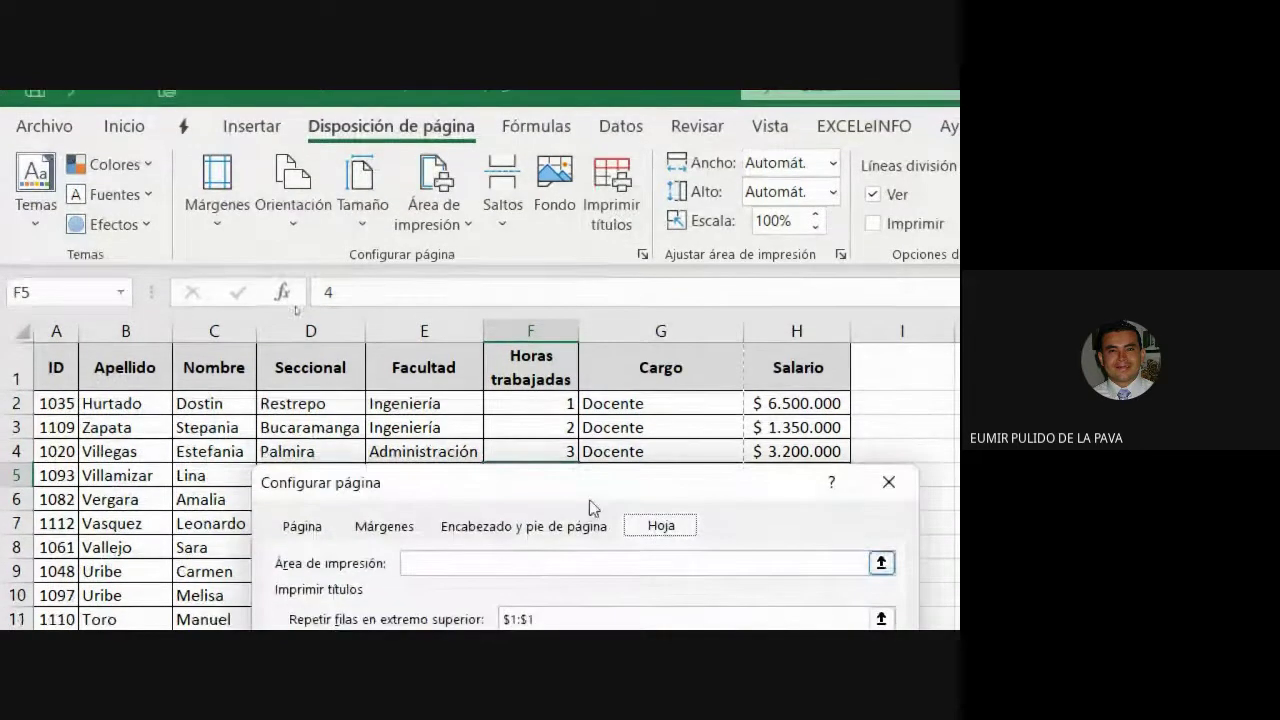
{"action": "left_click_drag", "start_coordinate": [629, 472], "coordinate": [486, 466]}
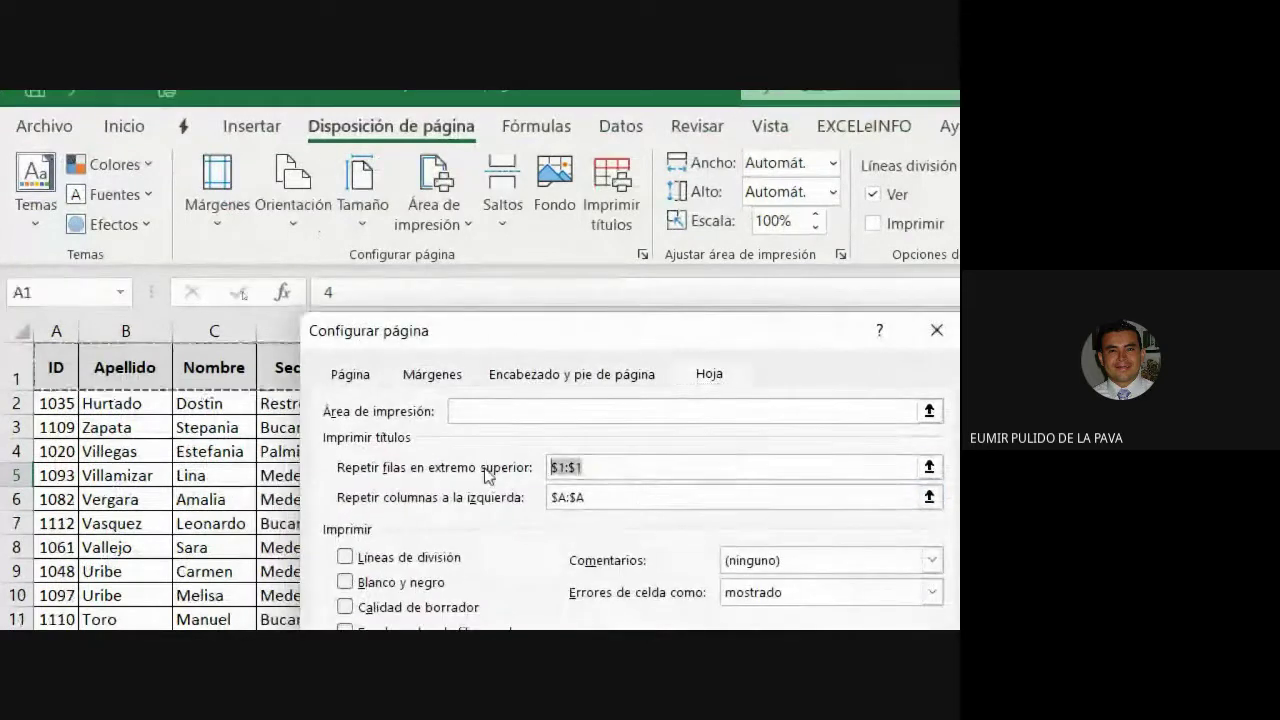
{"action": "key", "text": "BackSpace"}
{"action": "left_click_drag", "start_coordinate": [590, 497], "coordinate": [550, 497]}
{"action": "key", "text": "BackSpace"}
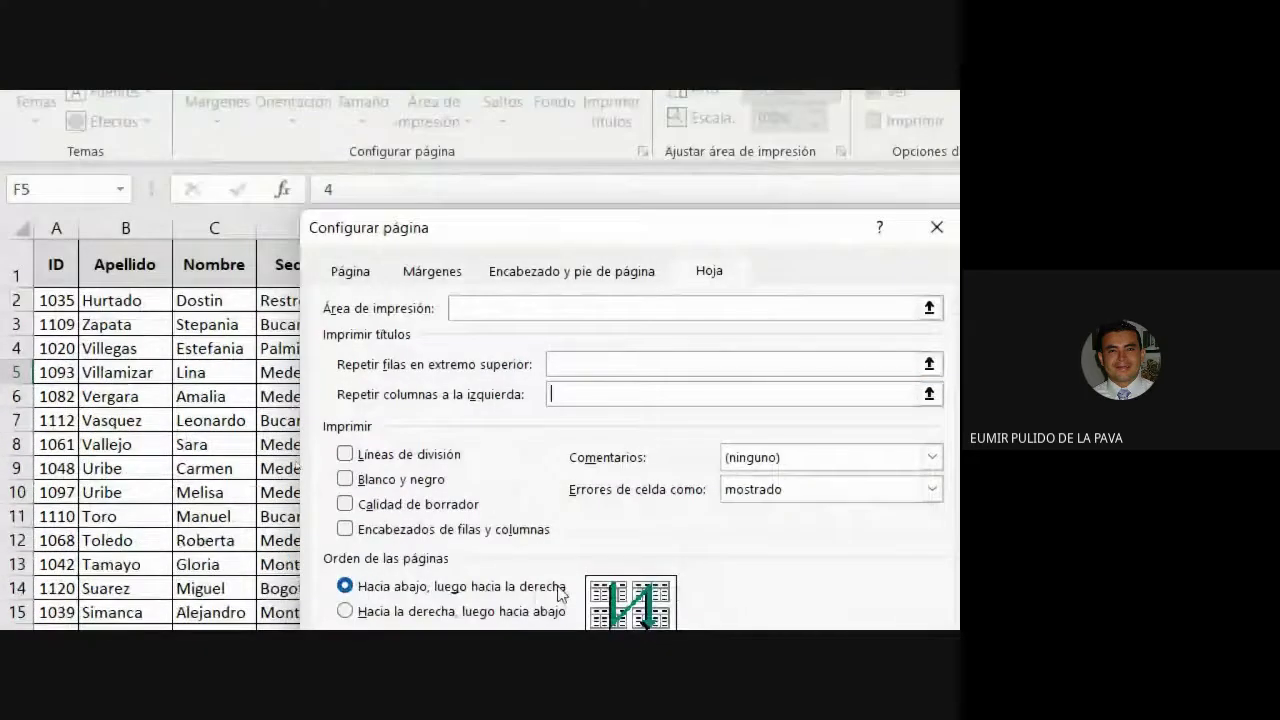
{"action": "left_click", "coordinate": [804, 372]}
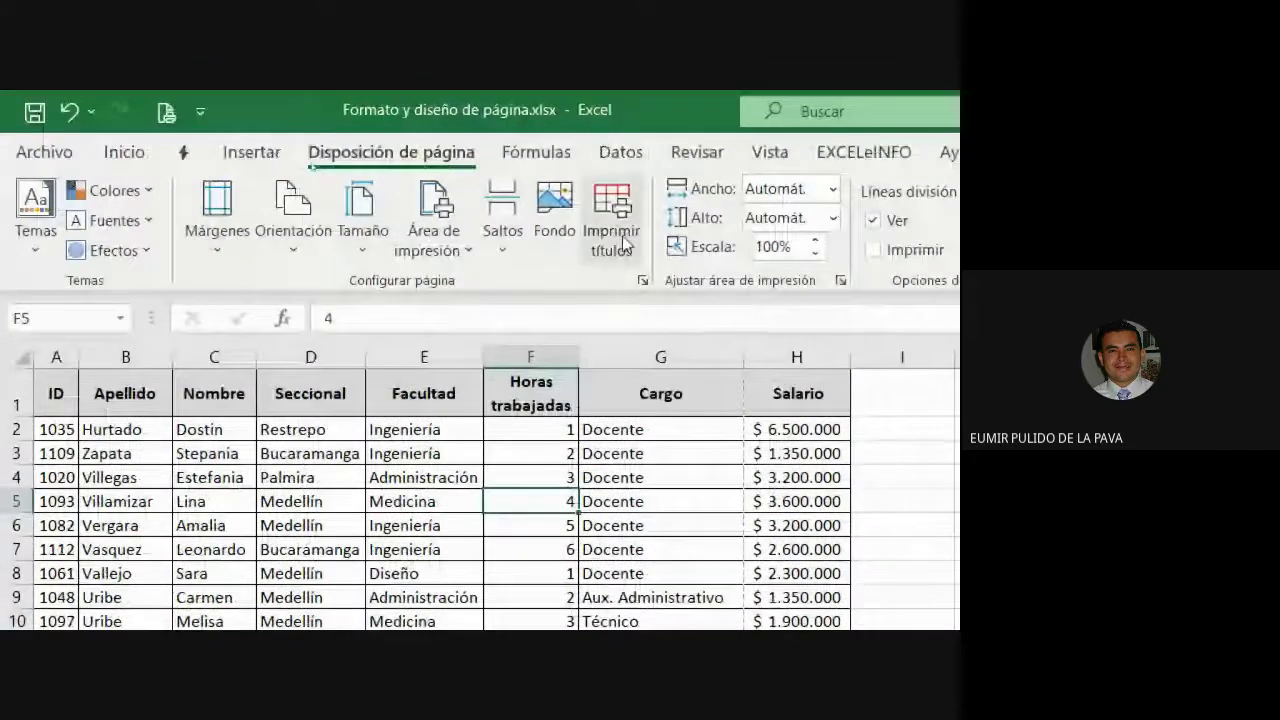
Set Repetir filas to $1:$1 by picking row 1 on the sheet, then apply with Aceptar
{"action": "left_click", "coordinate": [622, 238]}
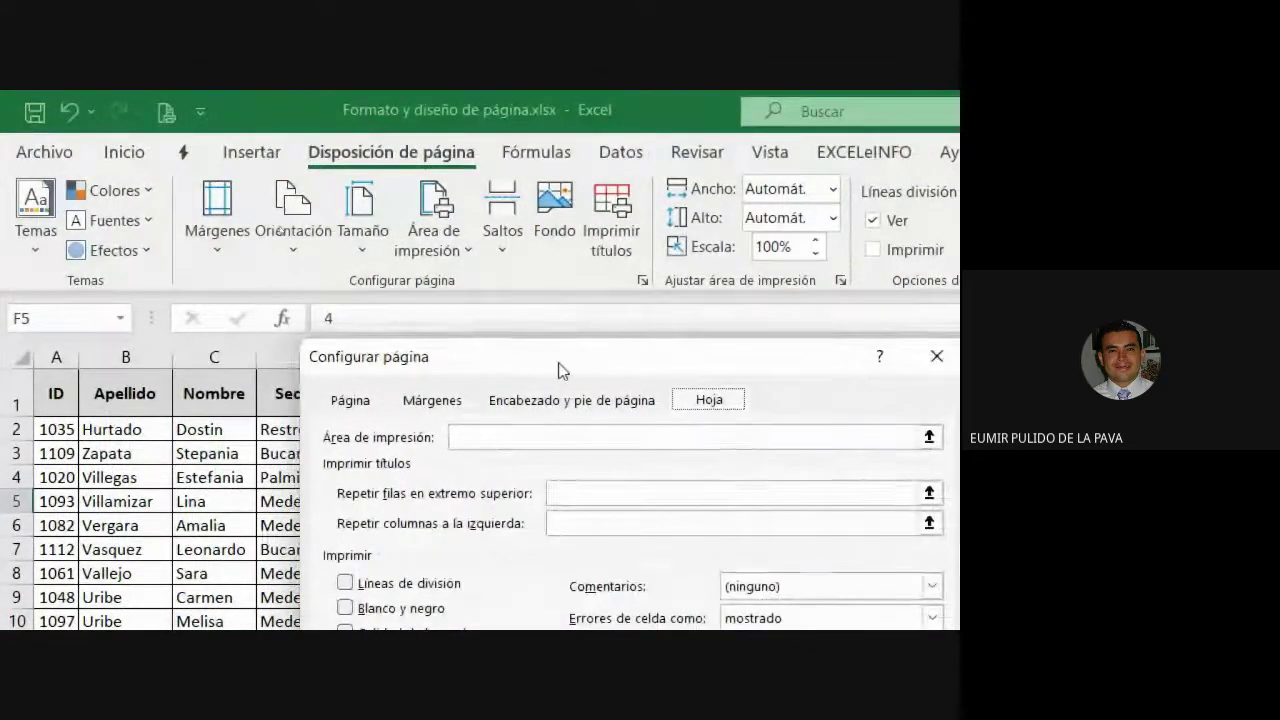
{"action": "left_click_drag", "start_coordinate": [557, 371], "coordinate": [557, 501]}
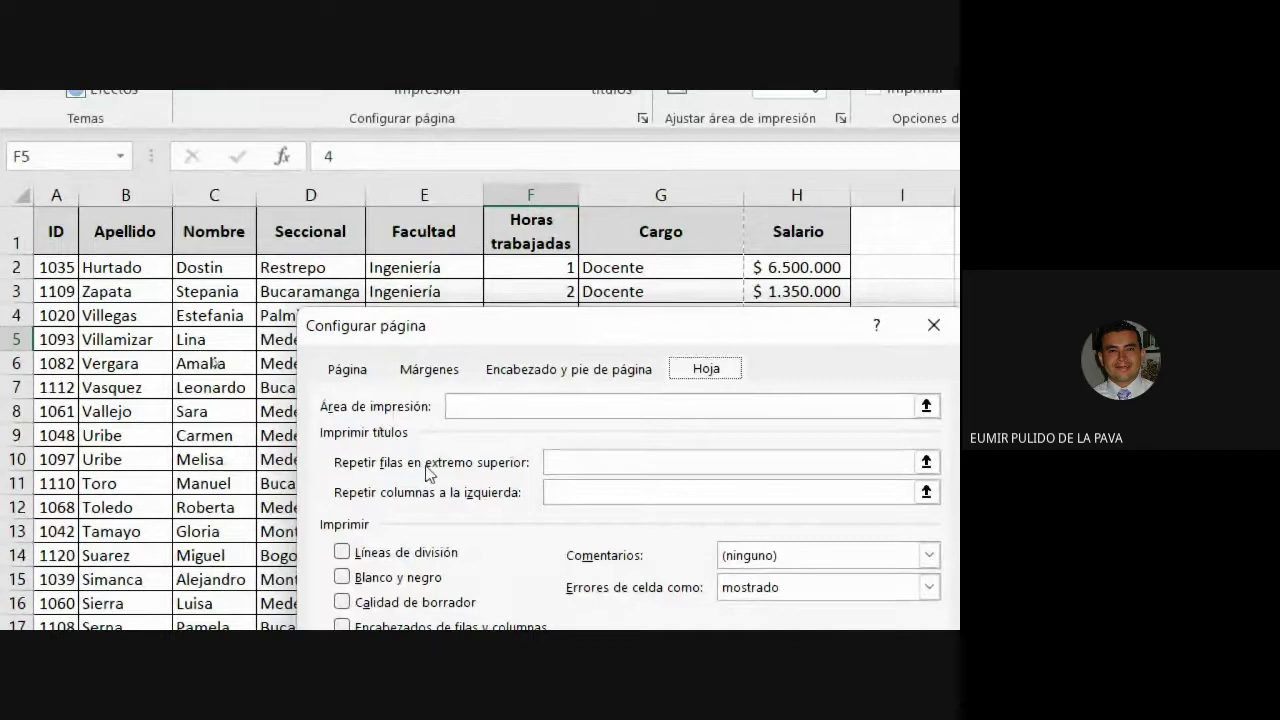
{"action": "left_click", "coordinate": [575, 460]}
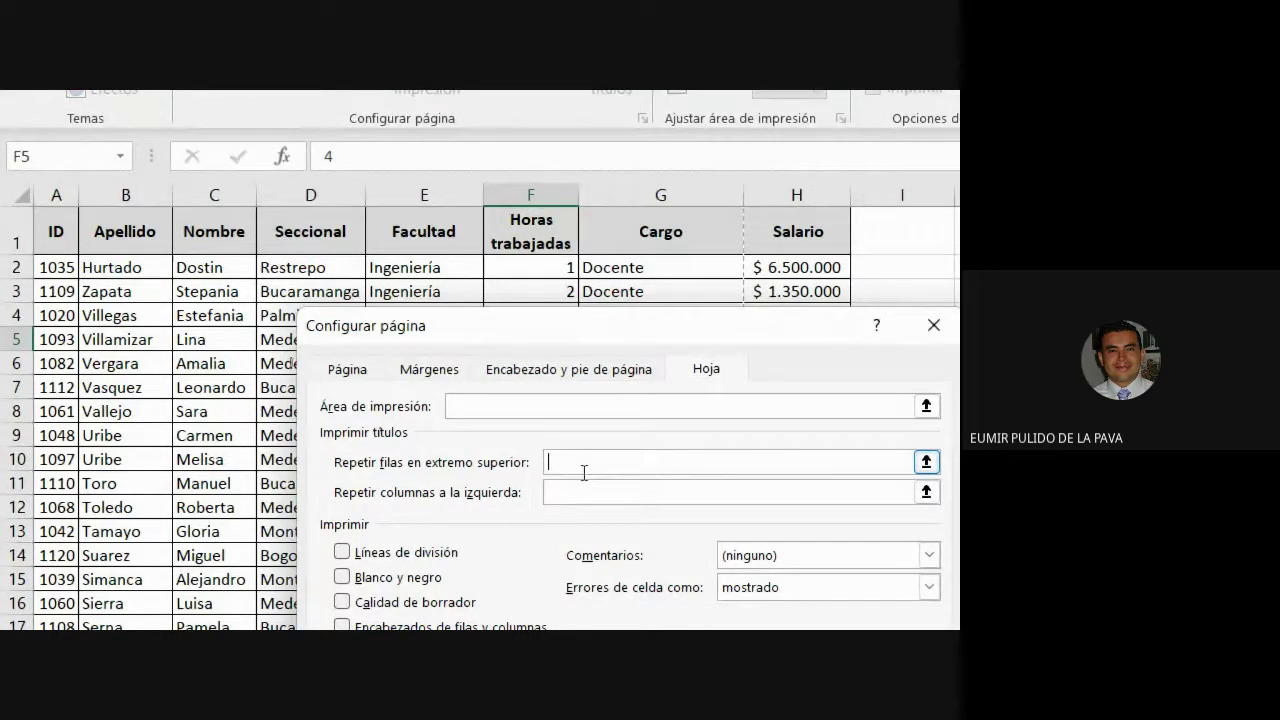
{"action": "left_click", "coordinate": [413, 213]}
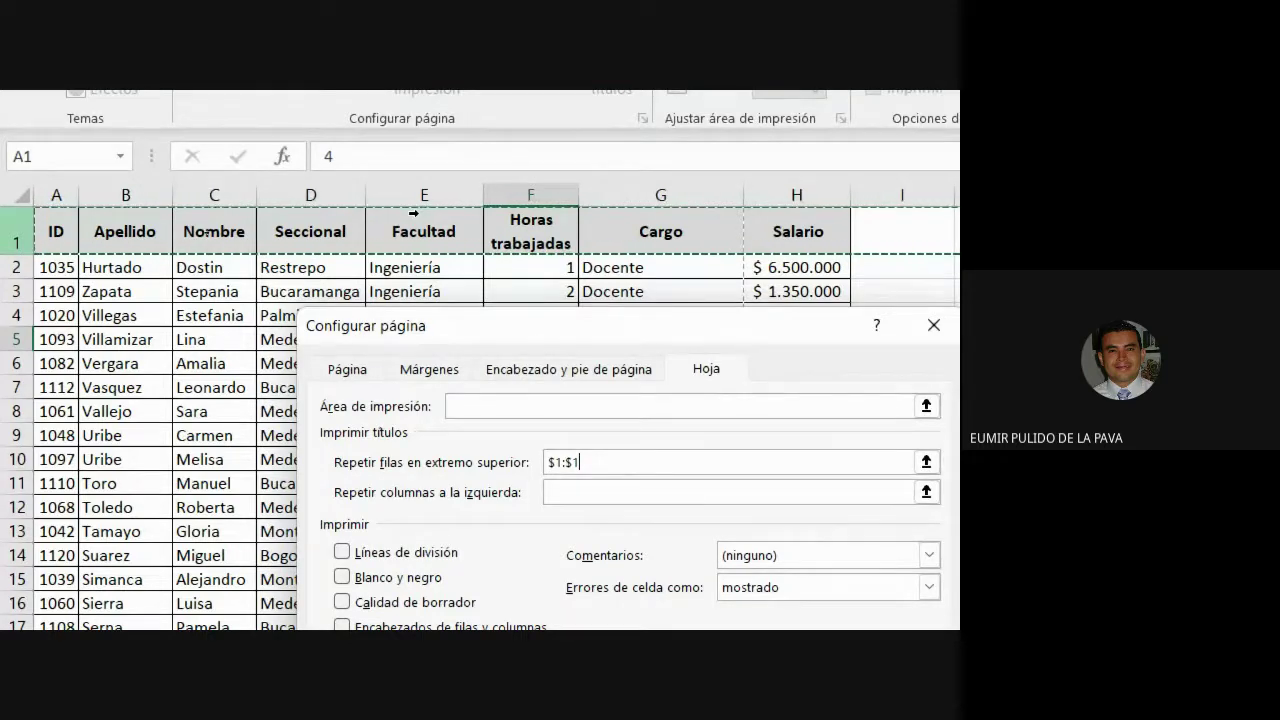
{"action": "left_click_drag", "start_coordinate": [213, 226], "coordinate": [205, 290]}
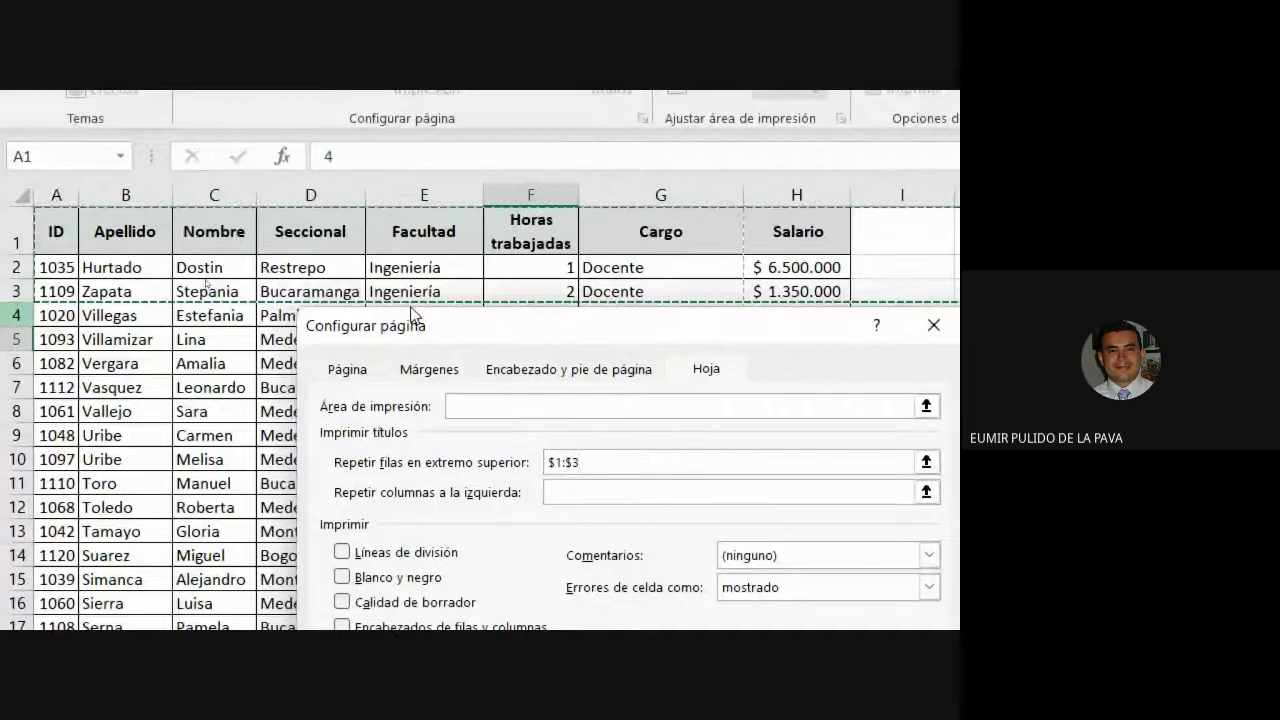
{"action": "left_click", "coordinate": [330, 248]}
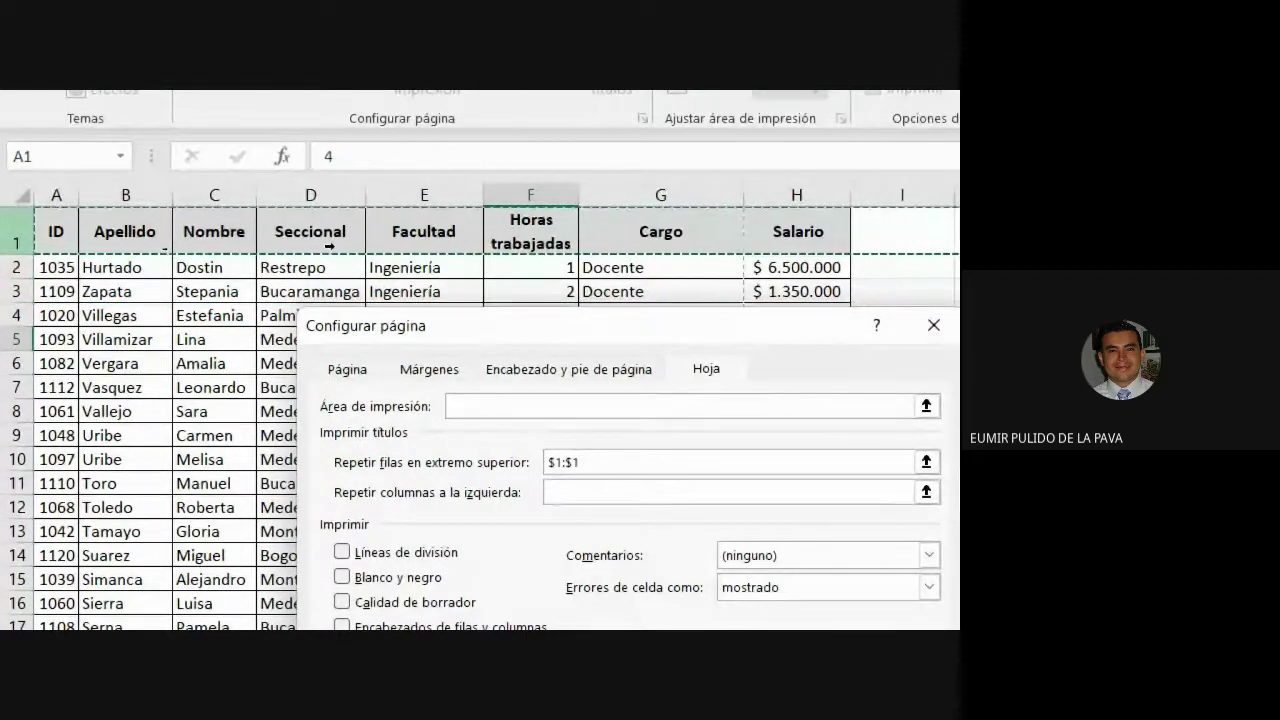
{"action": "left_click_drag", "start_coordinate": [480, 323], "coordinate": [390, 194]}
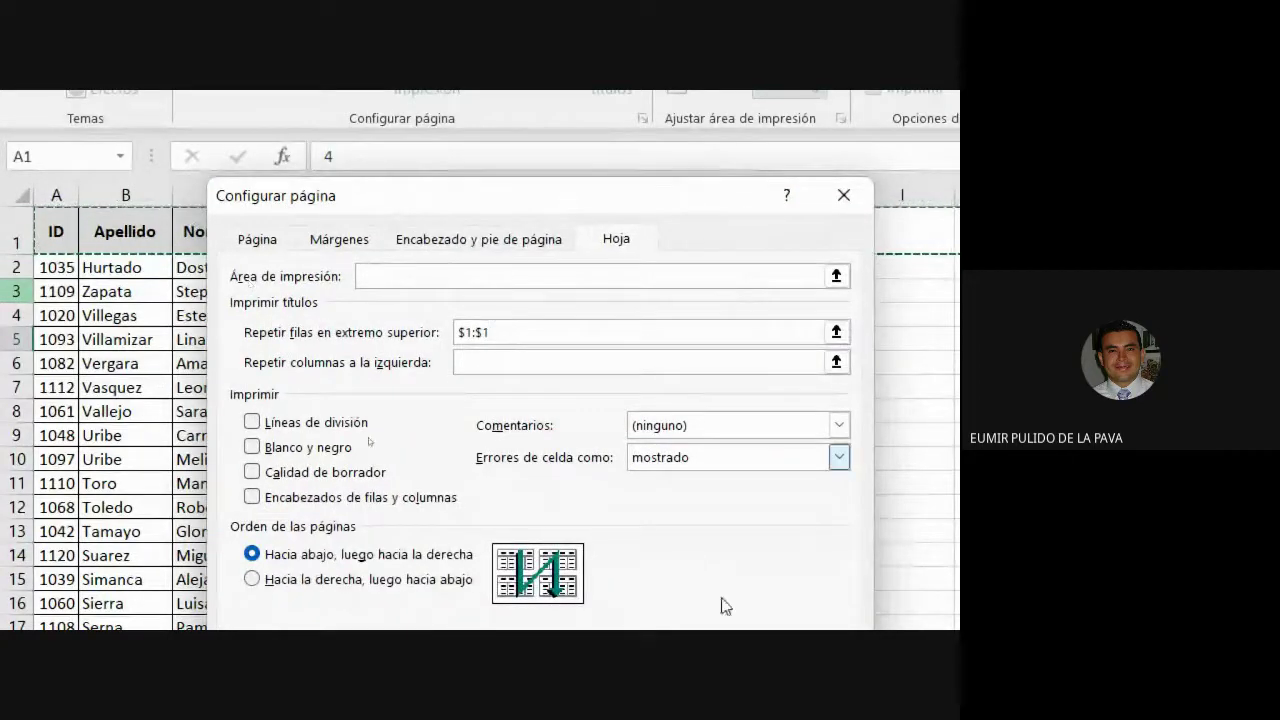
{"action": "left_click", "coordinate": [656, 521]}
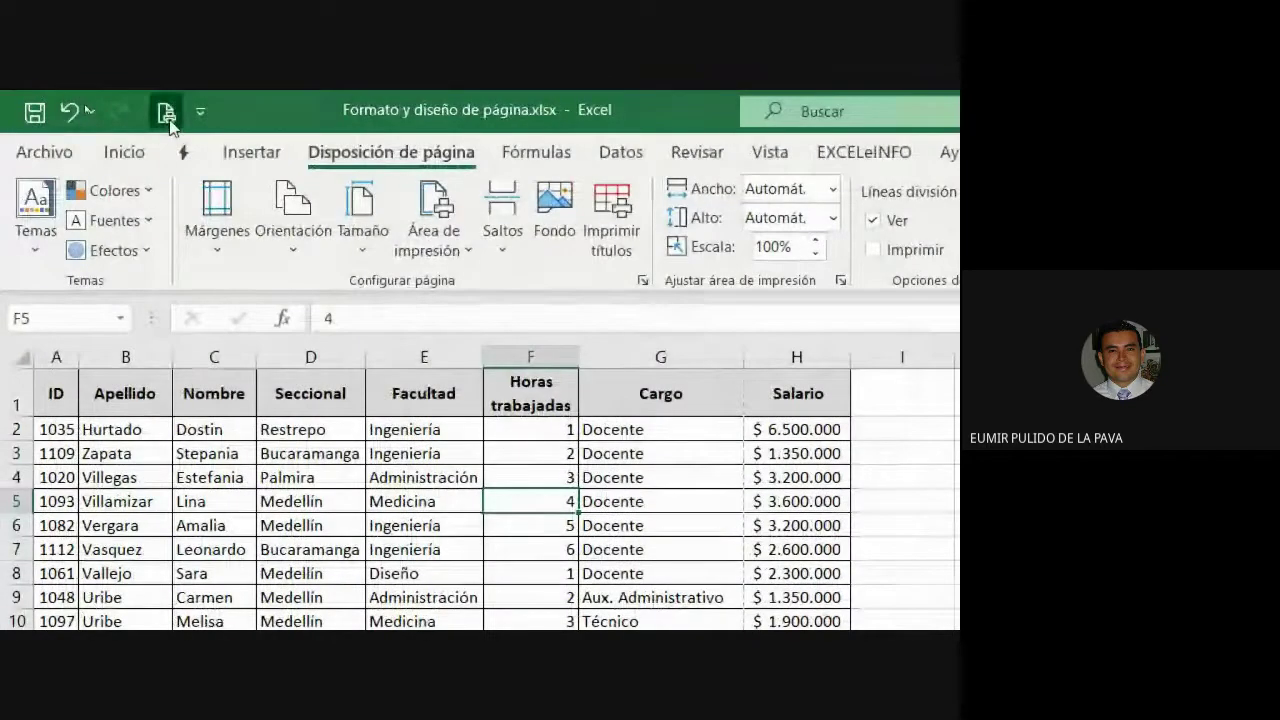
{"action": "left_click", "coordinate": [166, 112]}
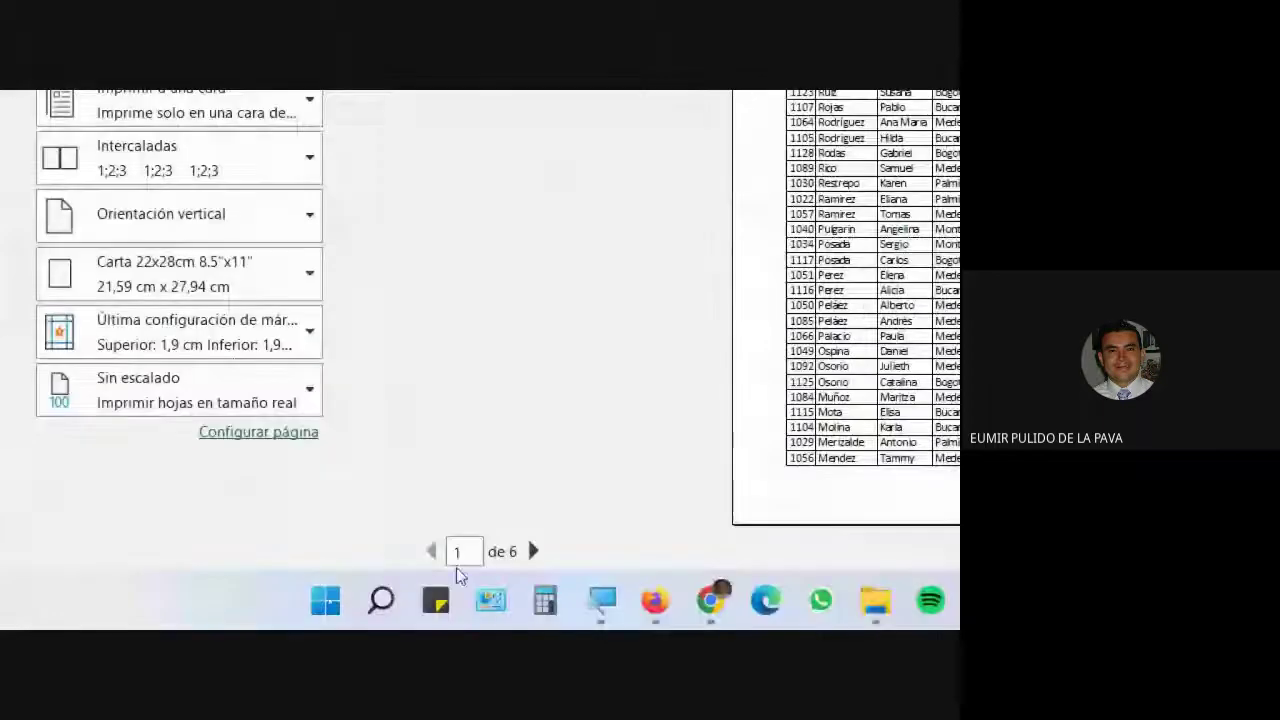
{"action": "left_click", "coordinate": [533, 551]}
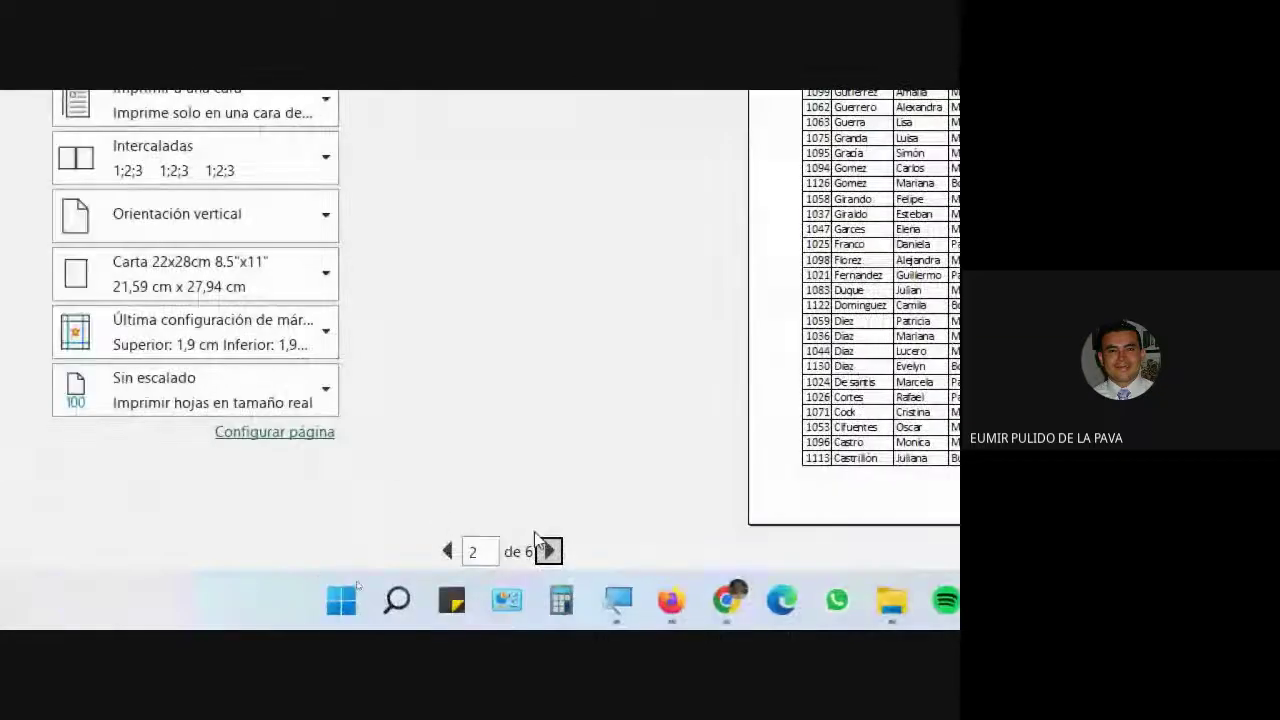
{"action": "left_click", "coordinate": [548, 551]}
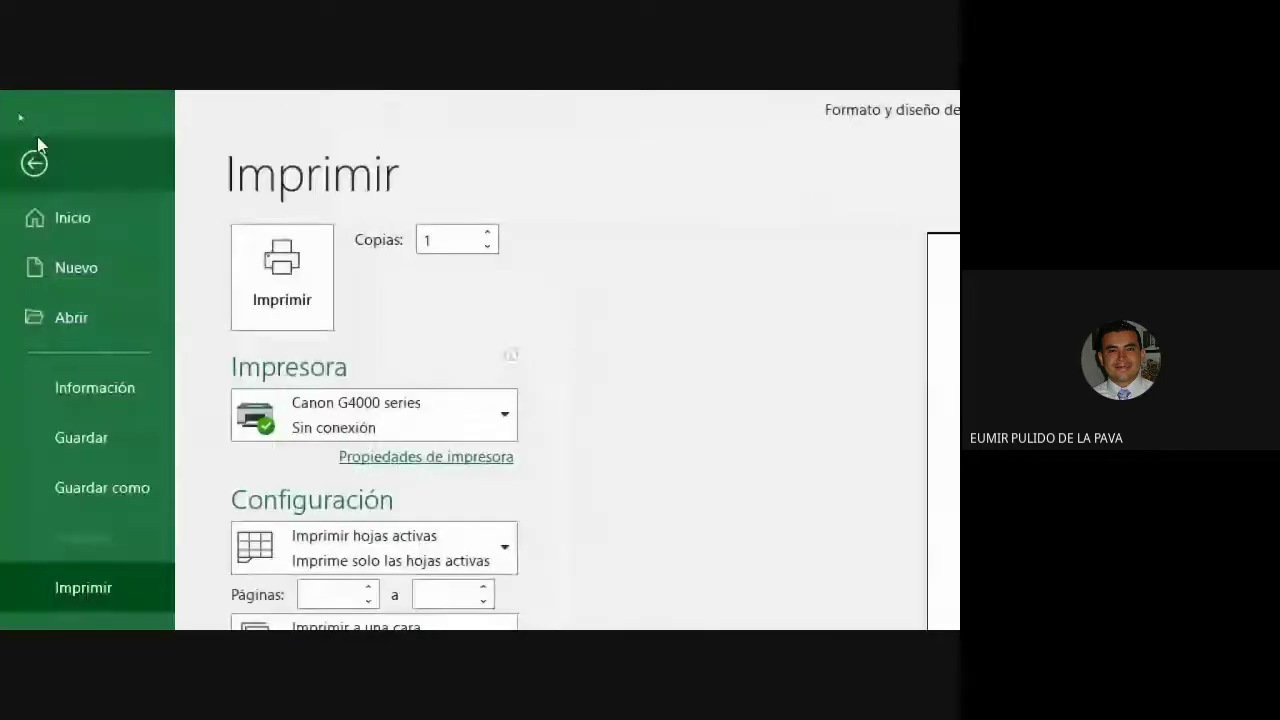
{"action": "left_click", "coordinate": [34, 157]}
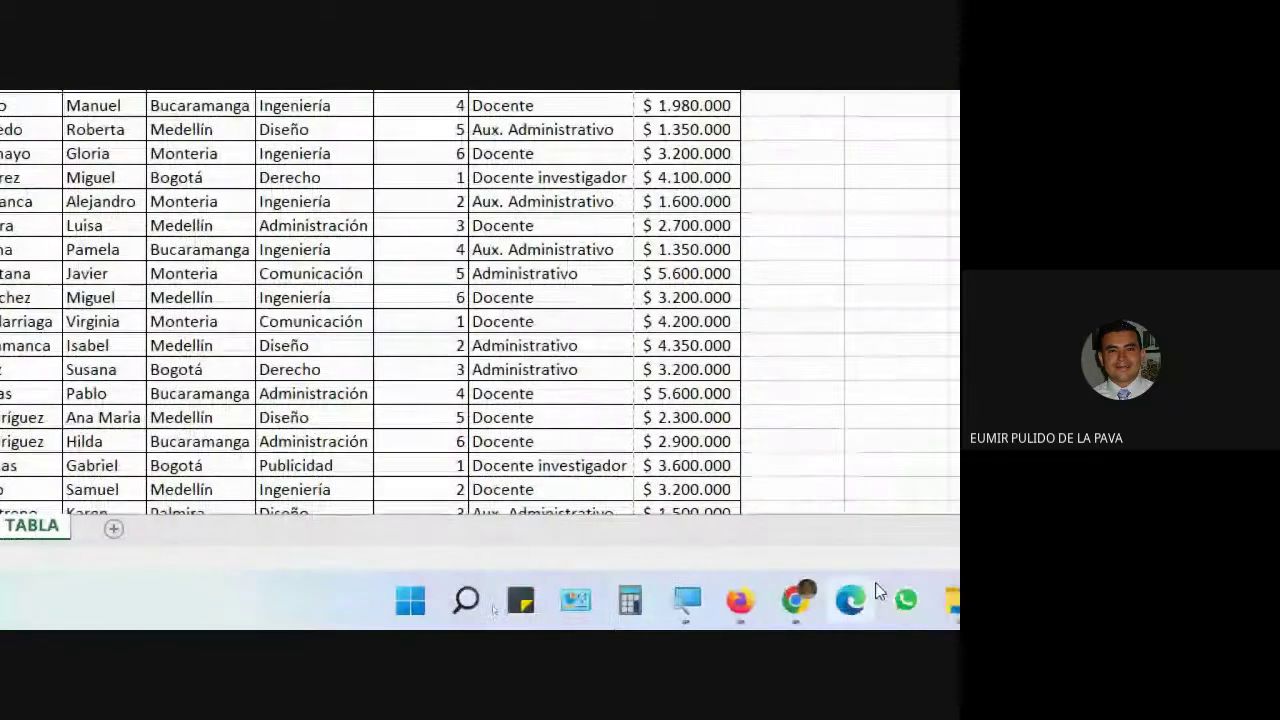
{"action": "left_click", "coordinate": [697, 619]}
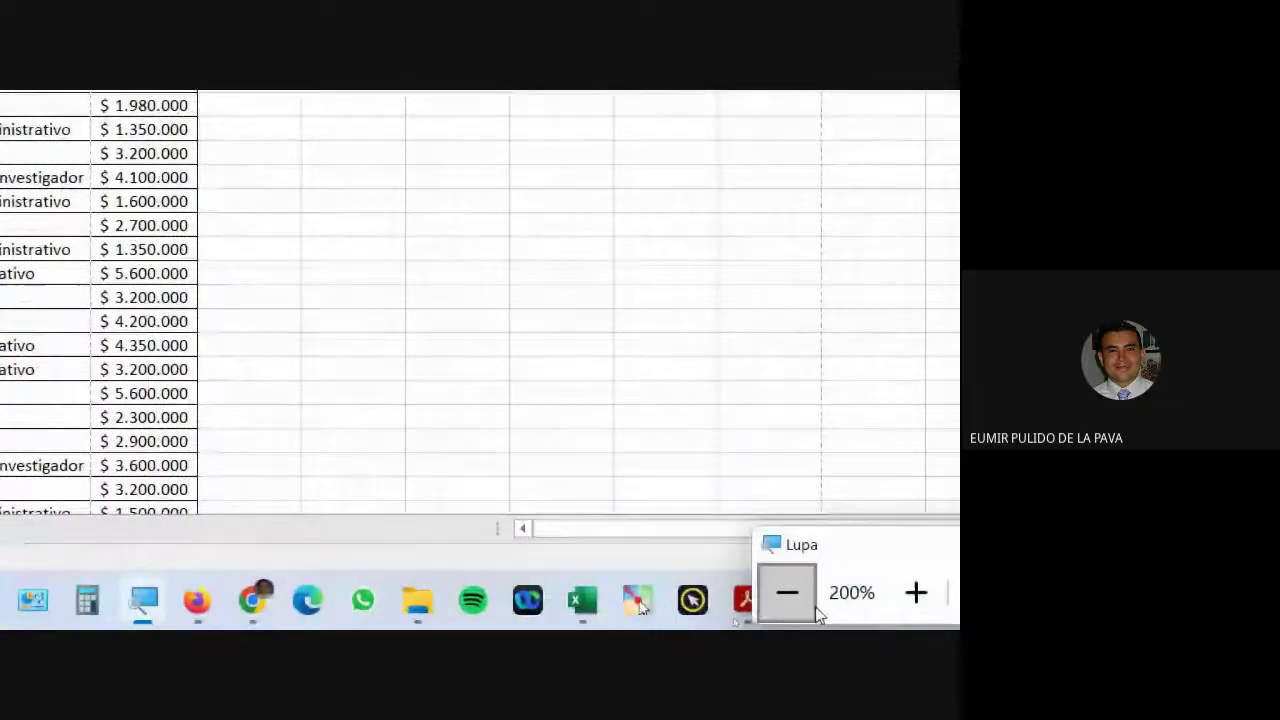
{"action": "left_click", "coordinate": [817, 609]}
{"action": "mouse_move", "coordinate": [453, 615]}
{"action": "left_click", "coordinate": [380, 545]}
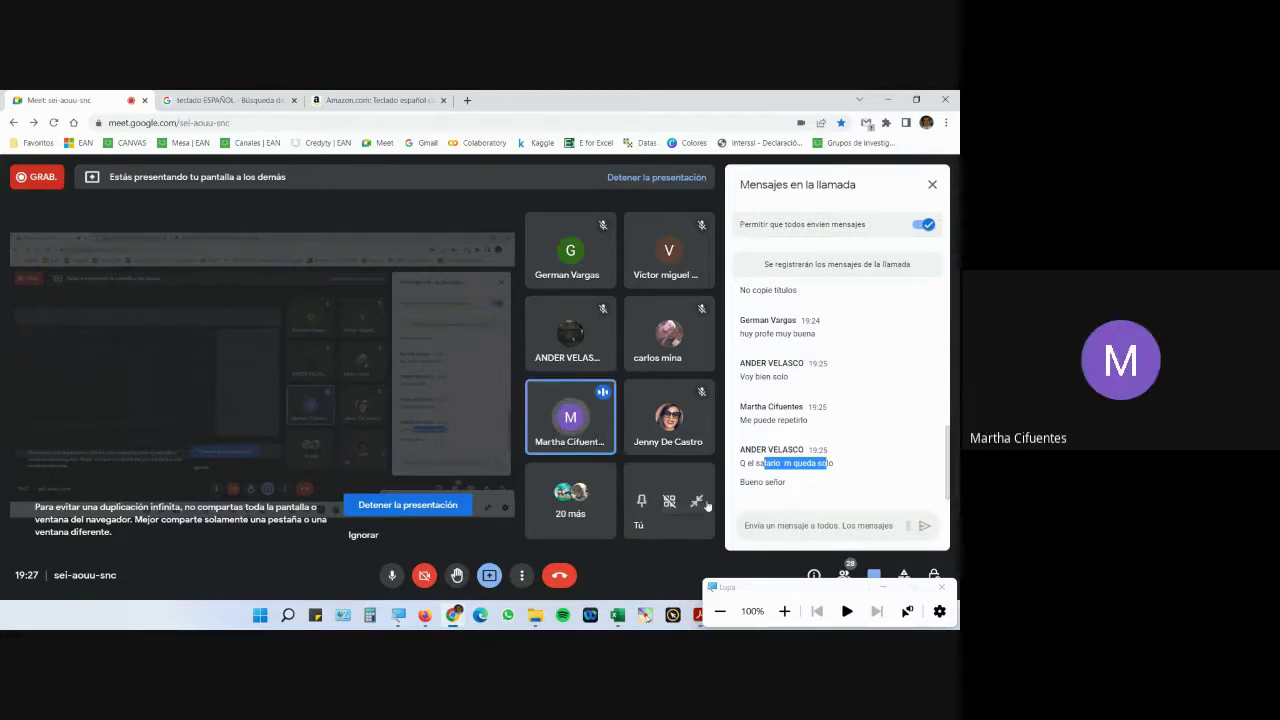
{"action": "left_click", "coordinate": [617, 615]}
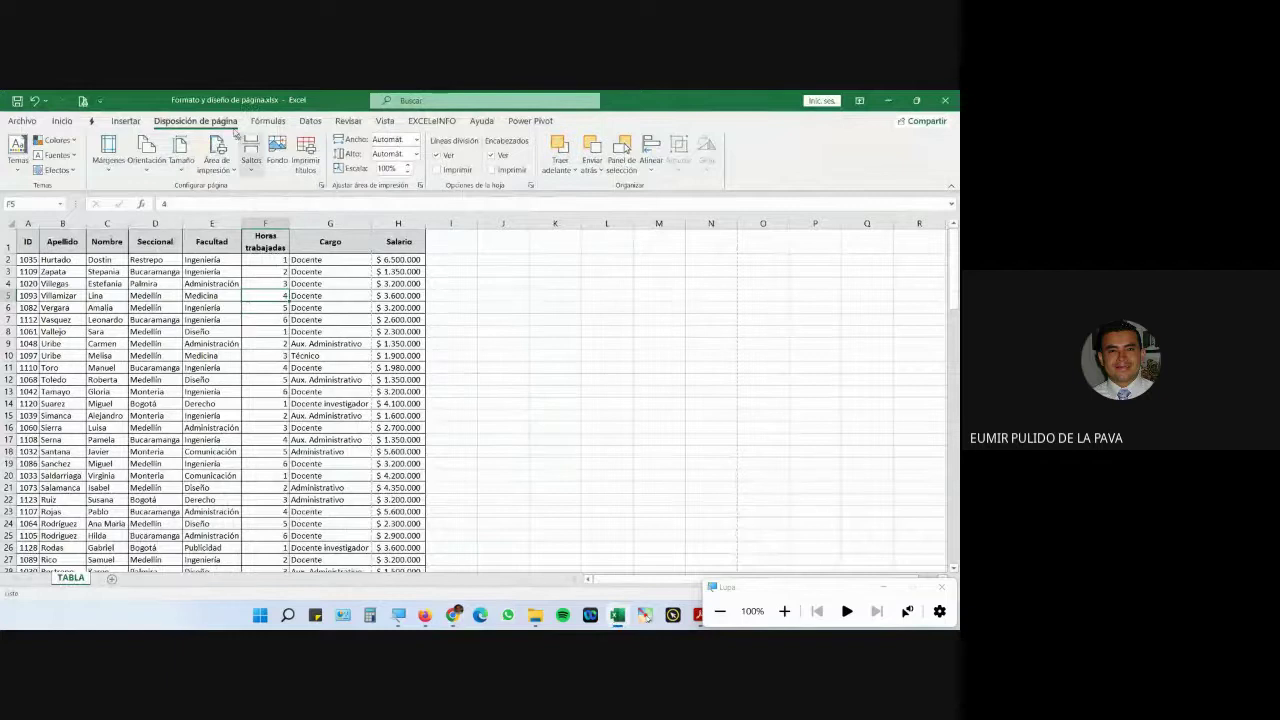
Magnify the screen to 200%, glance at Márgenes presets, and open Configurar página over the sheet
{"action": "left_click", "coordinate": [784, 611]}
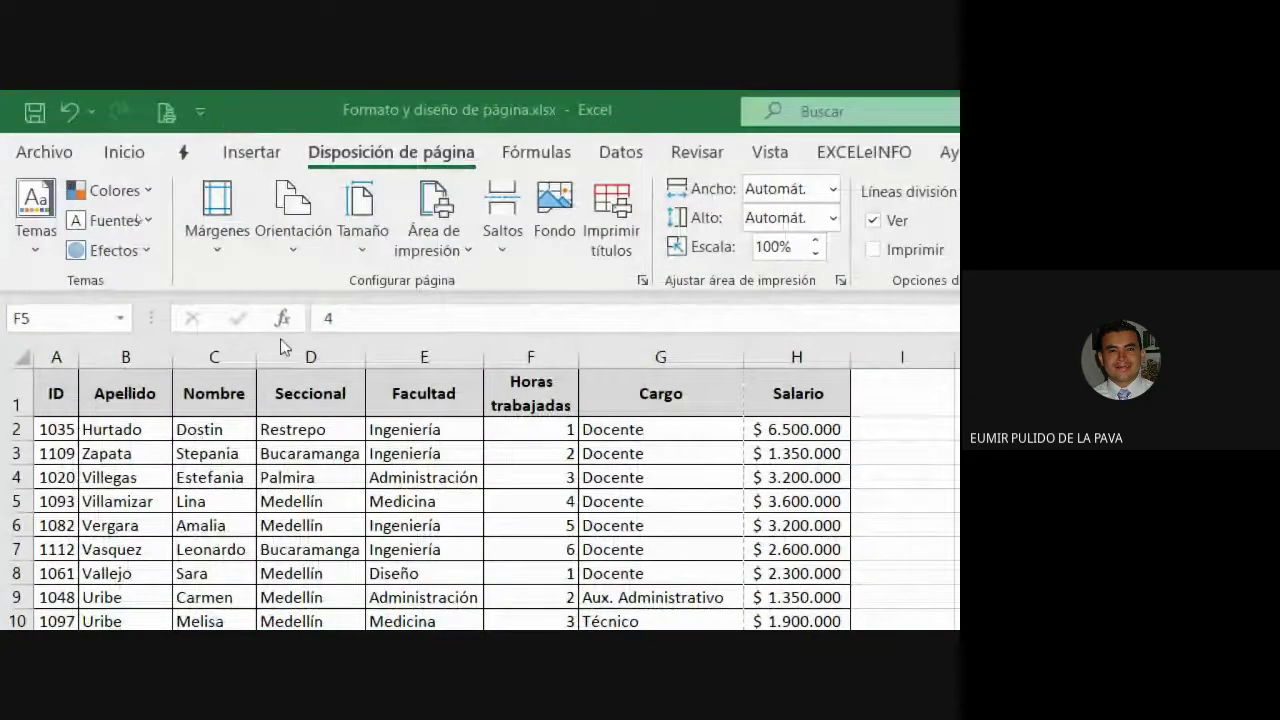
{"action": "left_click", "coordinate": [222, 248]}
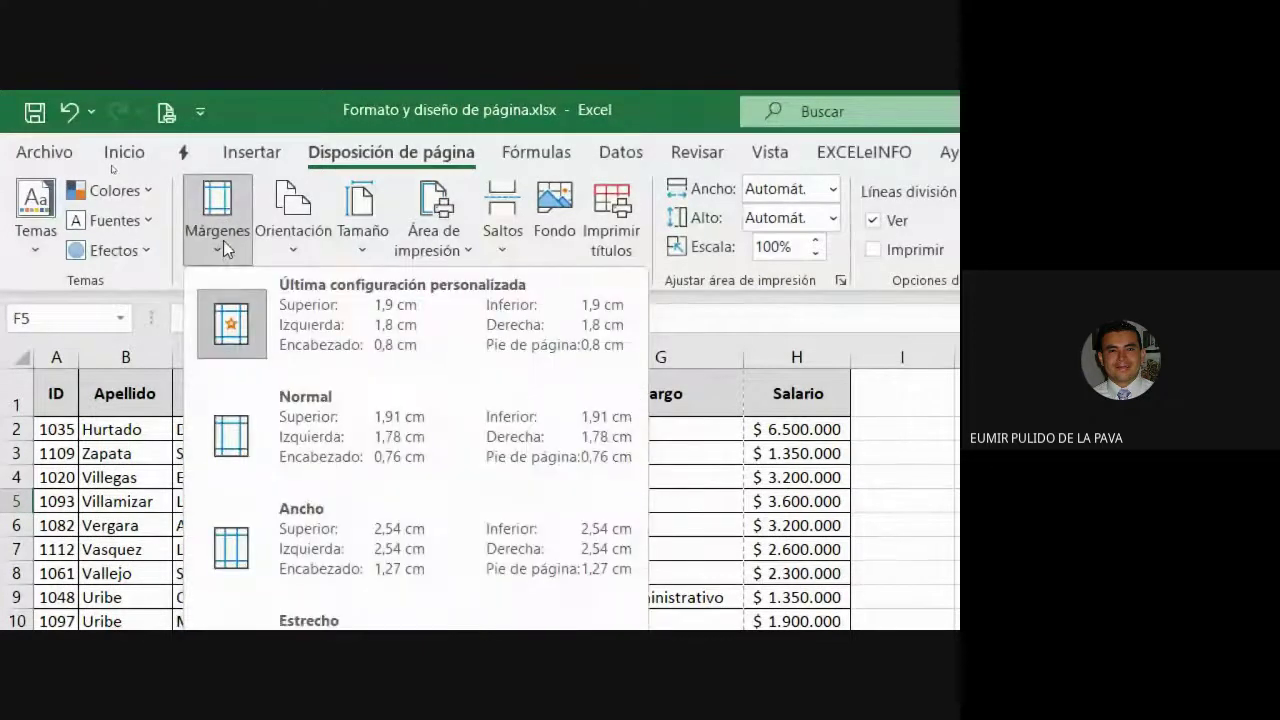
{"action": "left_click", "coordinate": [223, 240]}
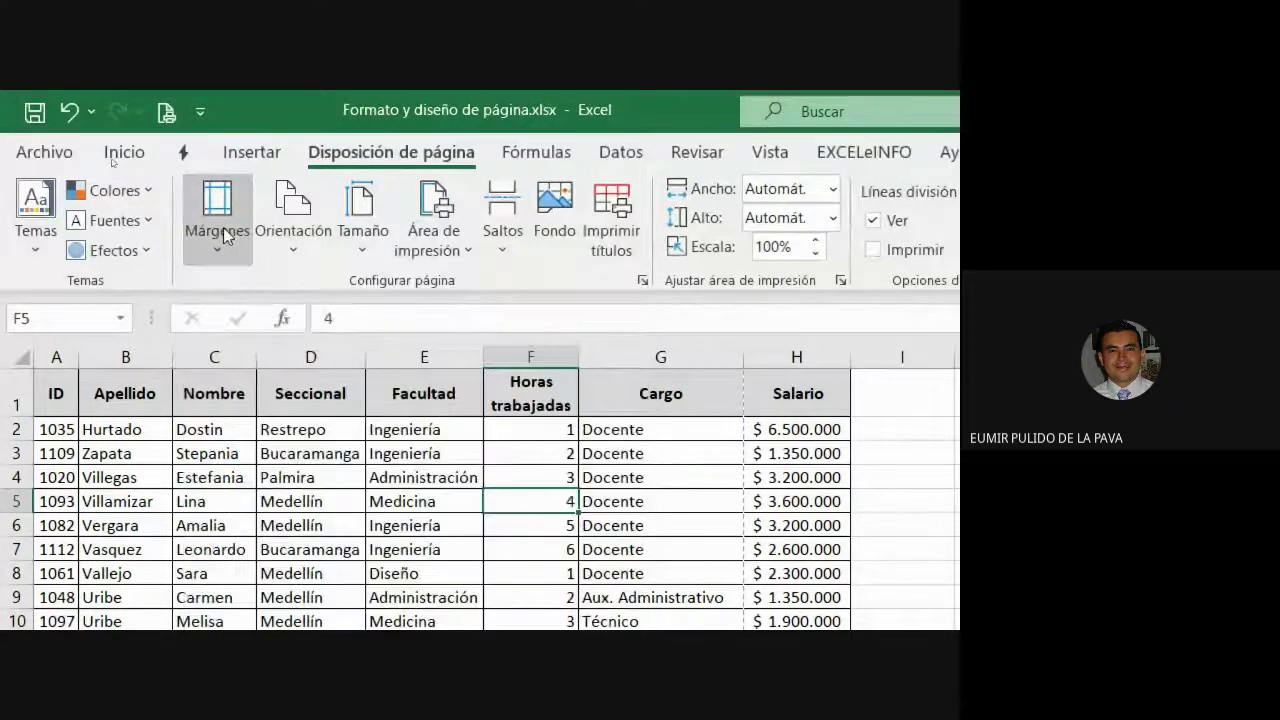
{"action": "left_click", "coordinate": [642, 283]}
{"action": "left_click_drag", "start_coordinate": [507, 362], "coordinate": [598, 321]}
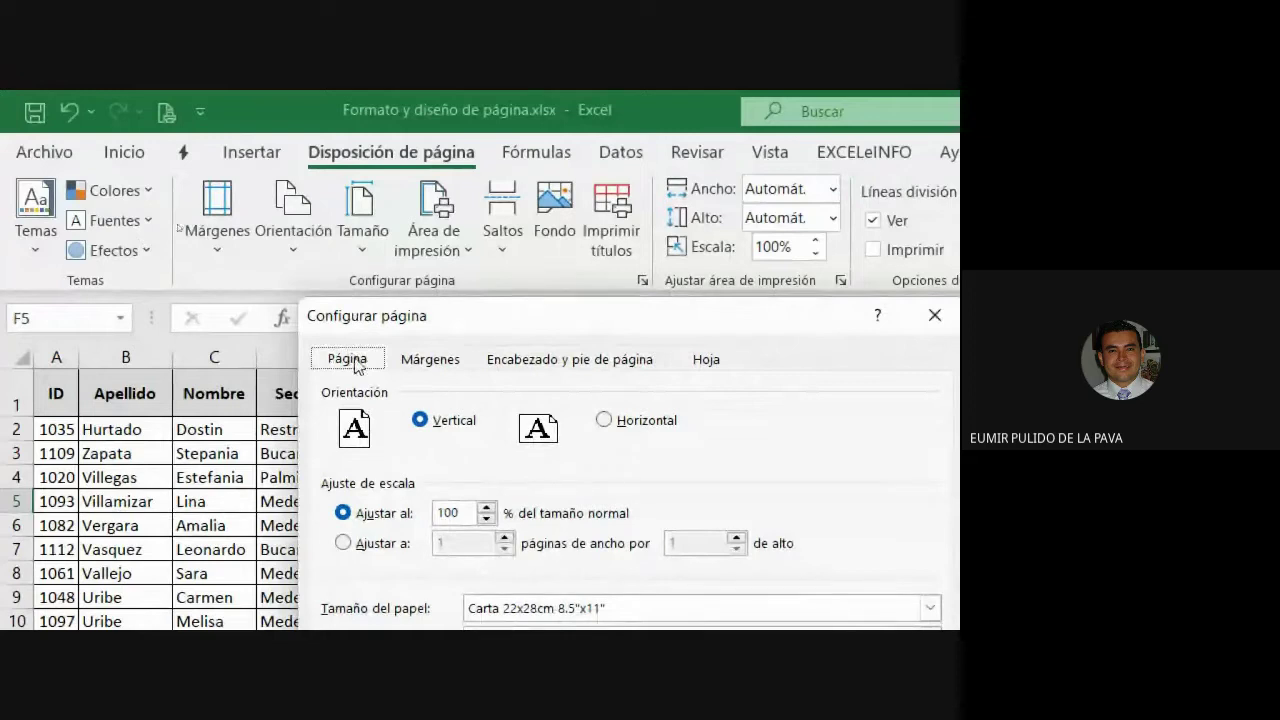
Review the Márgenes tab, keep Carta paper size on Página, and accept the dialog
{"action": "left_click", "coordinate": [431, 360]}
{"action": "left_click", "coordinate": [346, 362]}
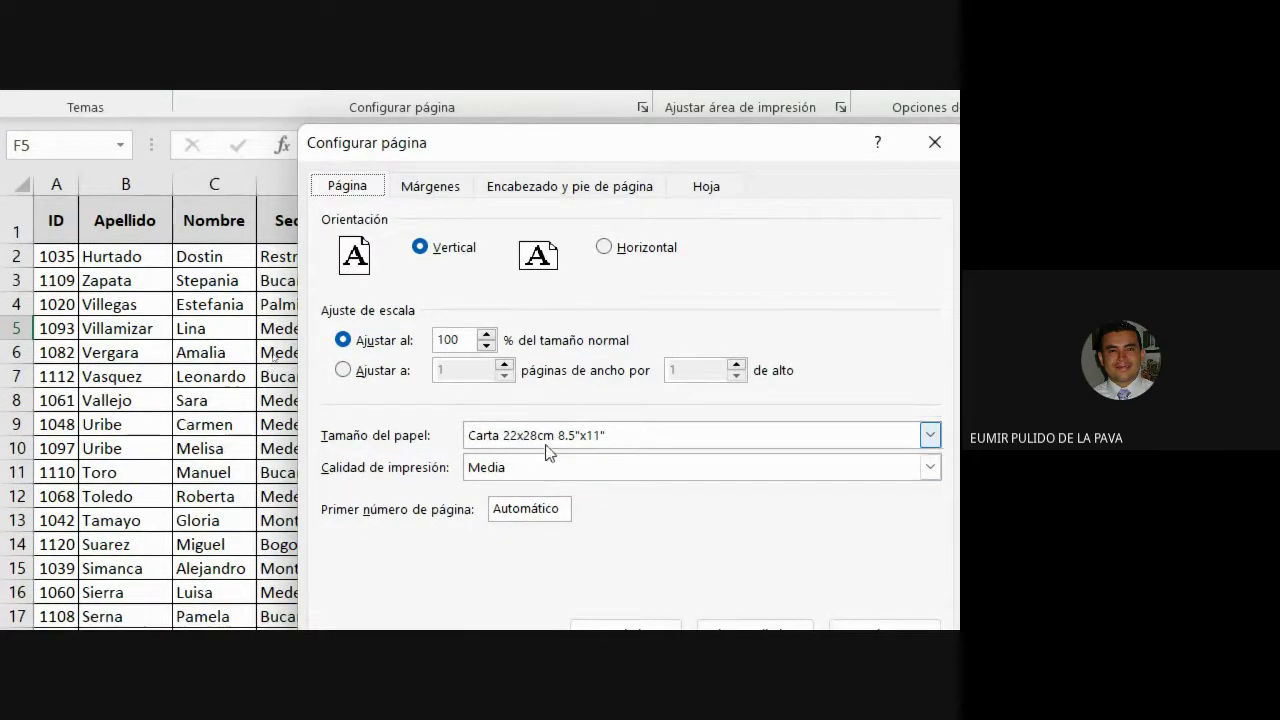
{"action": "left_click", "coordinate": [545, 456]}
{"action": "left_click", "coordinate": [546, 445]}
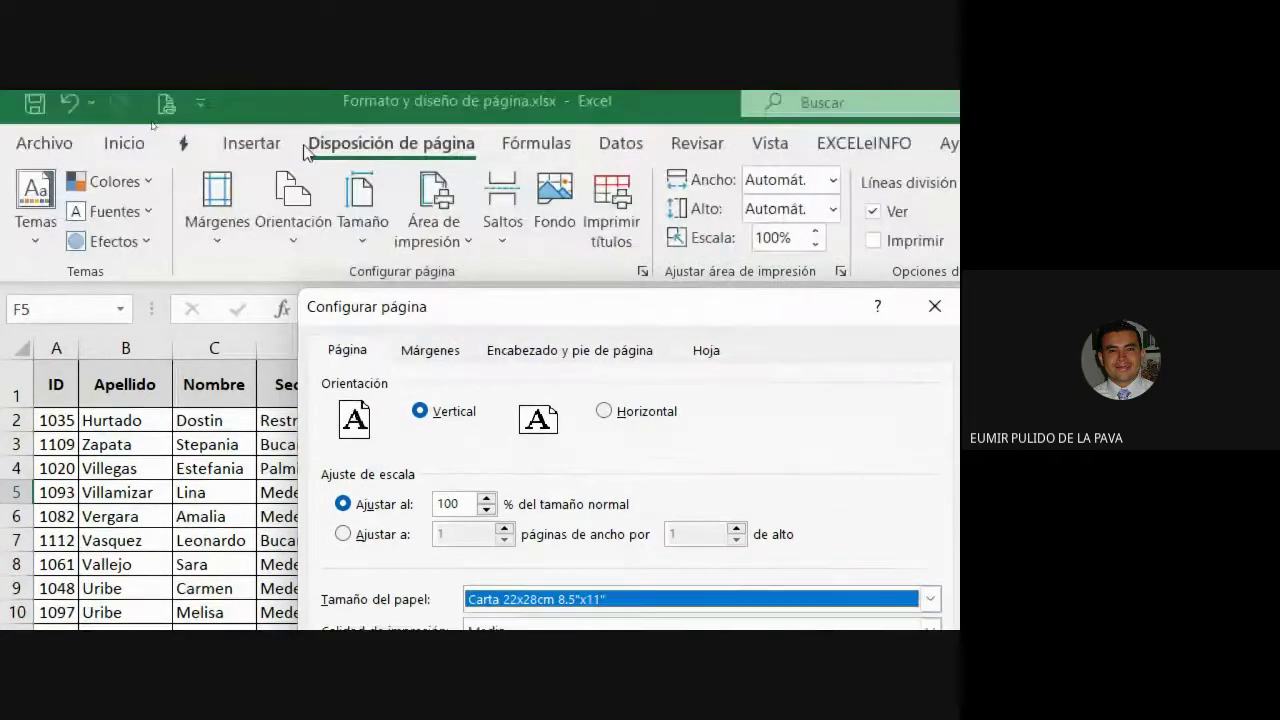
{"action": "left_click", "coordinate": [746, 719]}
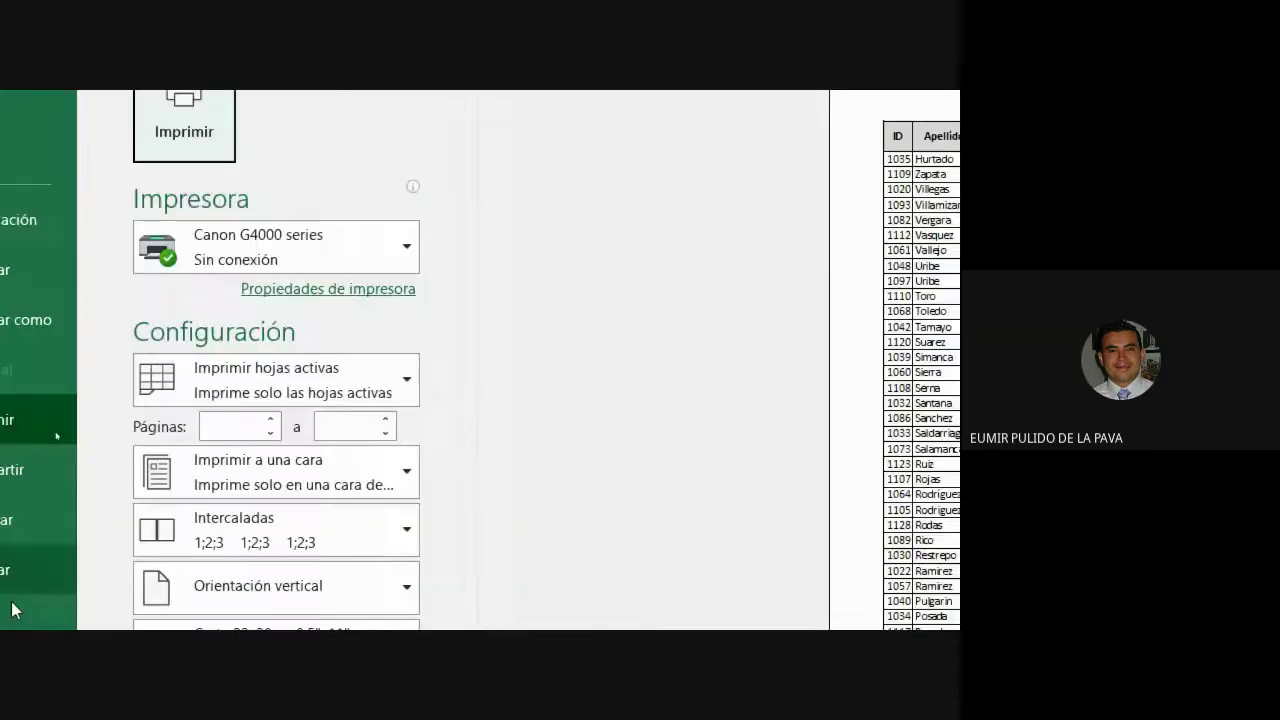
Try Horizontal orientation from the print view, then switch back to Vertical
{"action": "left_click", "coordinate": [355, 602]}
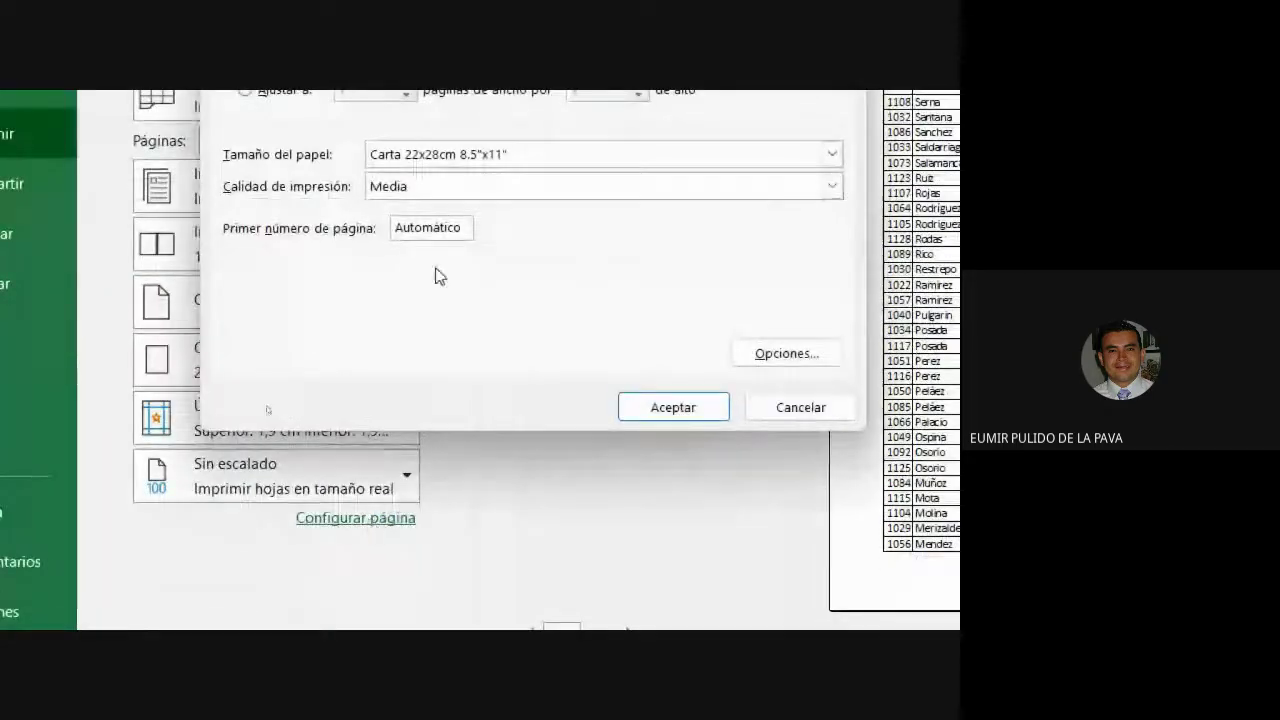
{"action": "left_click", "coordinate": [506, 210]}
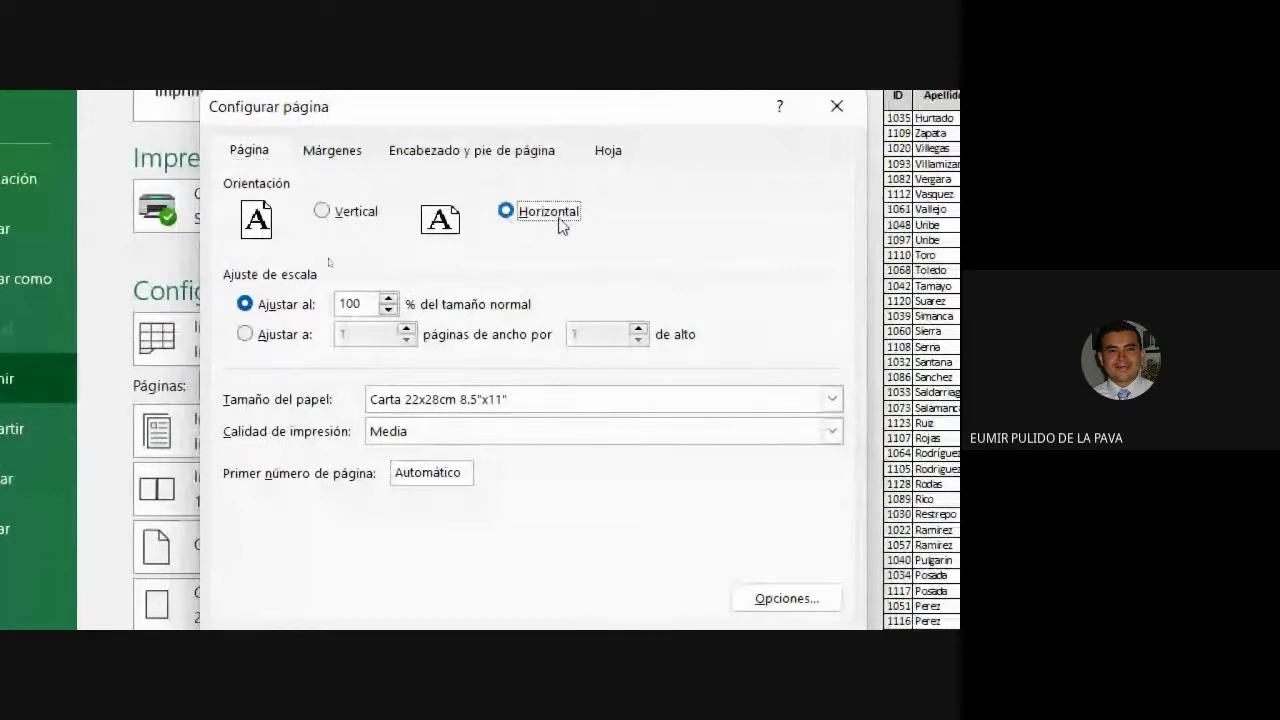
{"action": "left_click", "coordinate": [673, 513]}
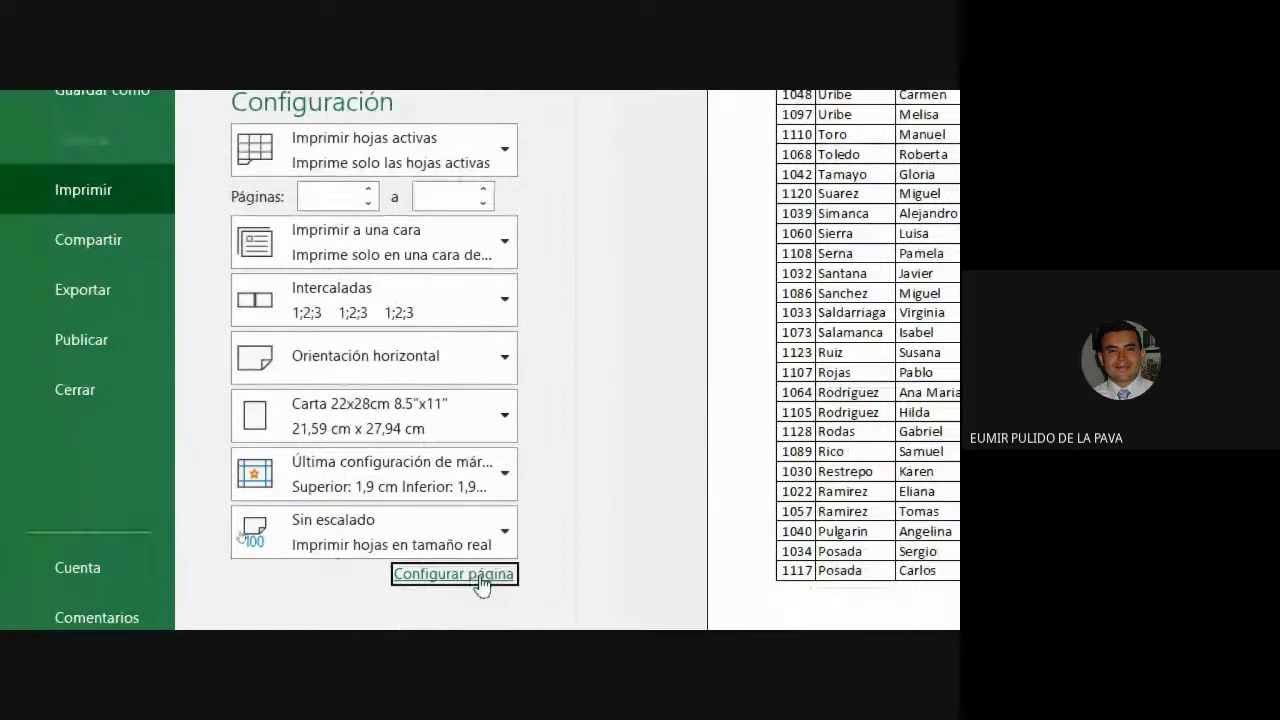
{"action": "left_click", "coordinate": [478, 577]}
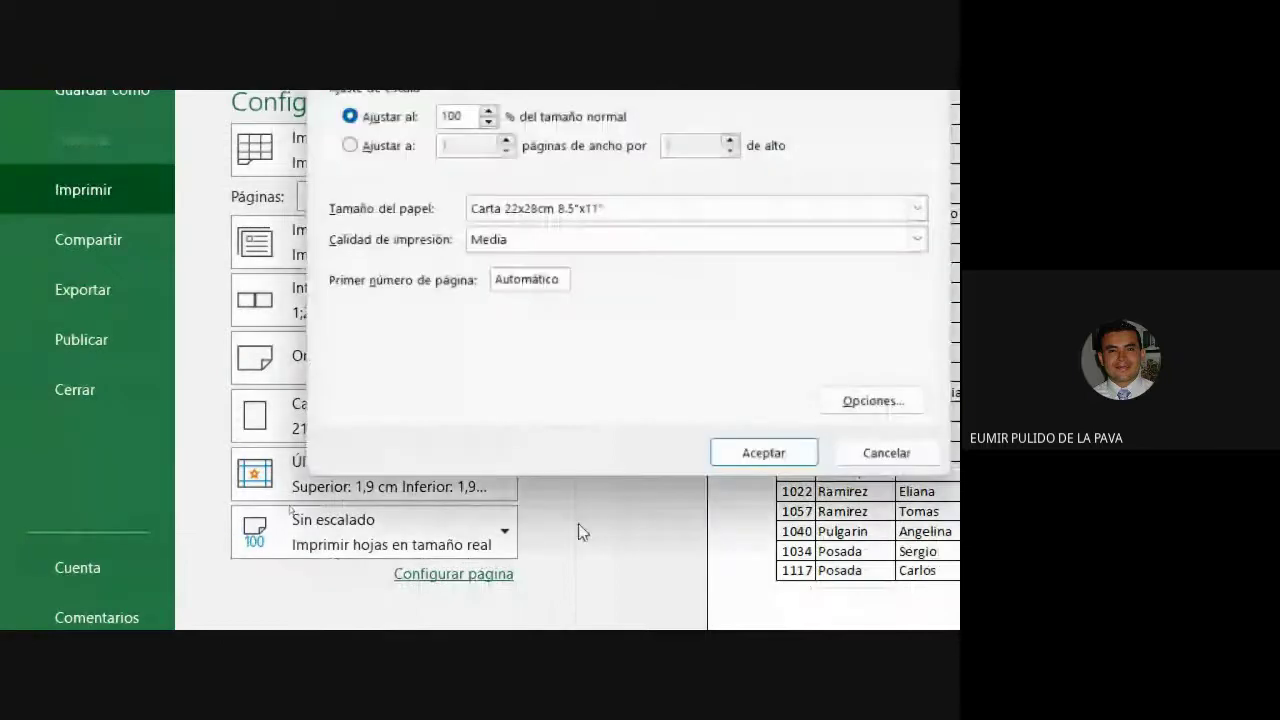
{"action": "left_click", "coordinate": [287, 256]}
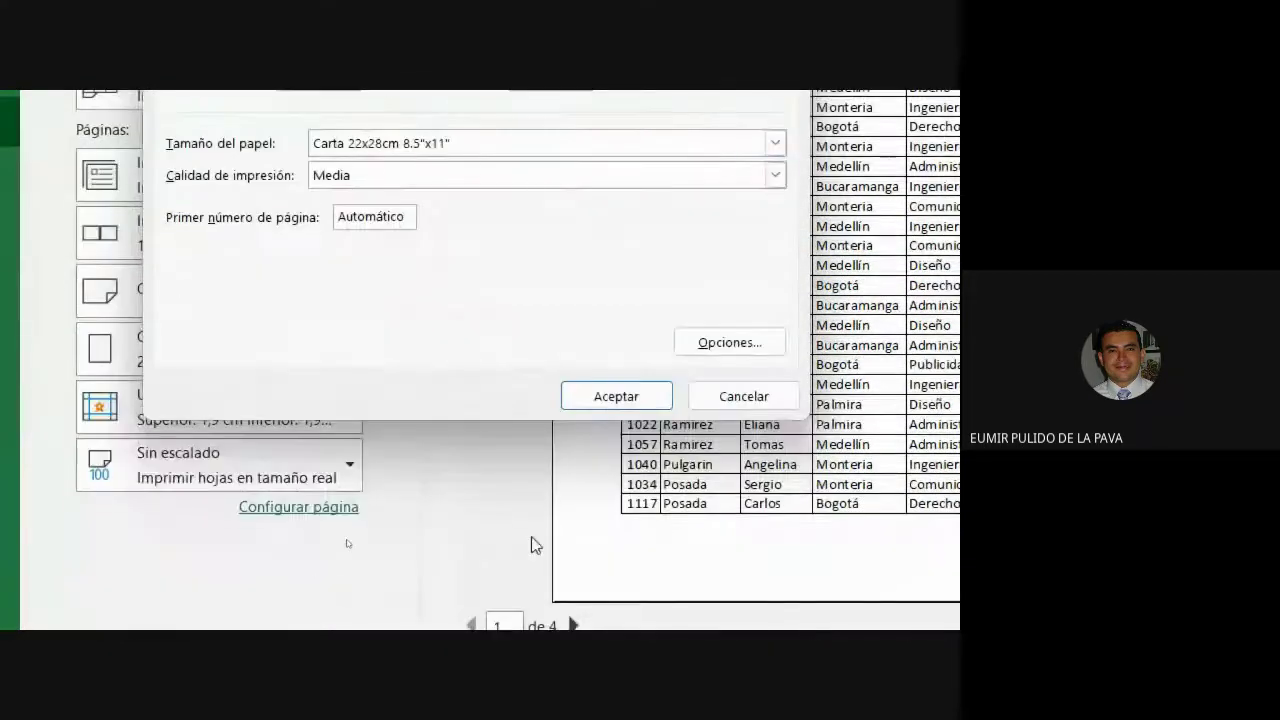
{"action": "left_click", "coordinate": [588, 402]}
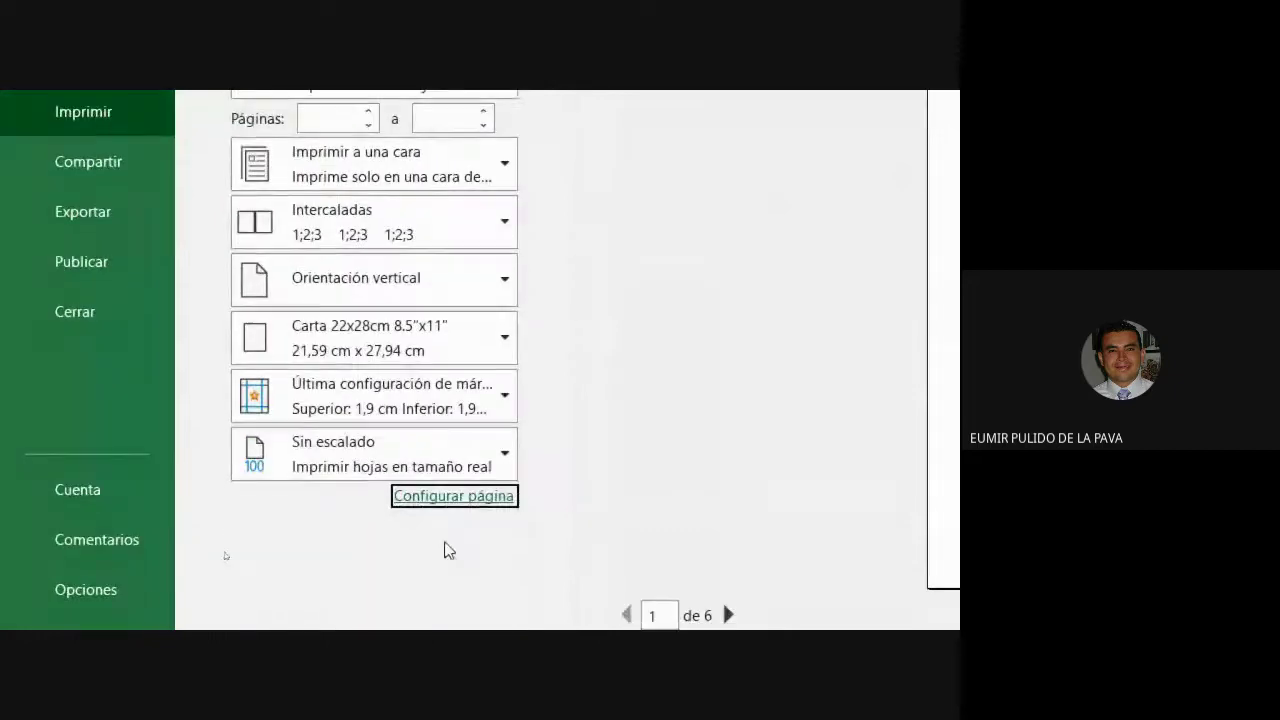
Raise the Page Setup scaling (Ajustar al) to 150% and go back to the worksheet
{"action": "left_click", "coordinate": [445, 497]}
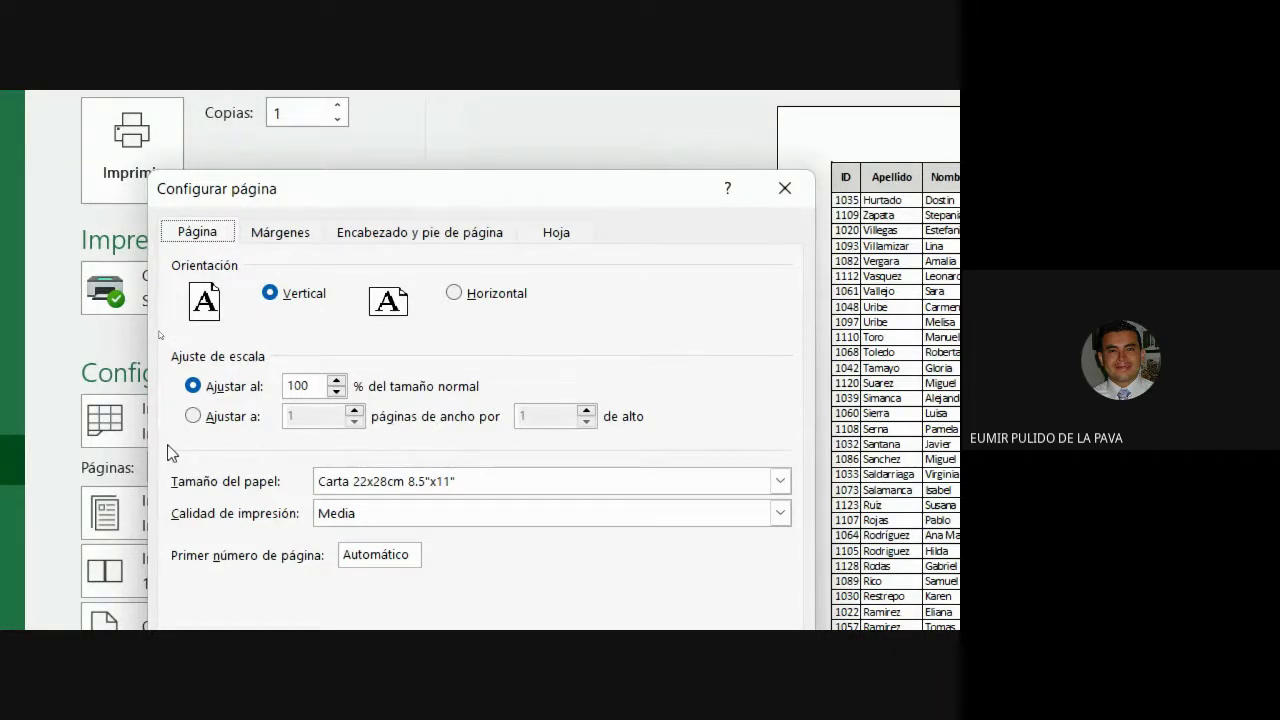
{"action": "left_click", "coordinate": [338, 381]}
{"action": "left_click", "coordinate": [338, 381]}
{"action": "left_click", "coordinate": [620, 398]}
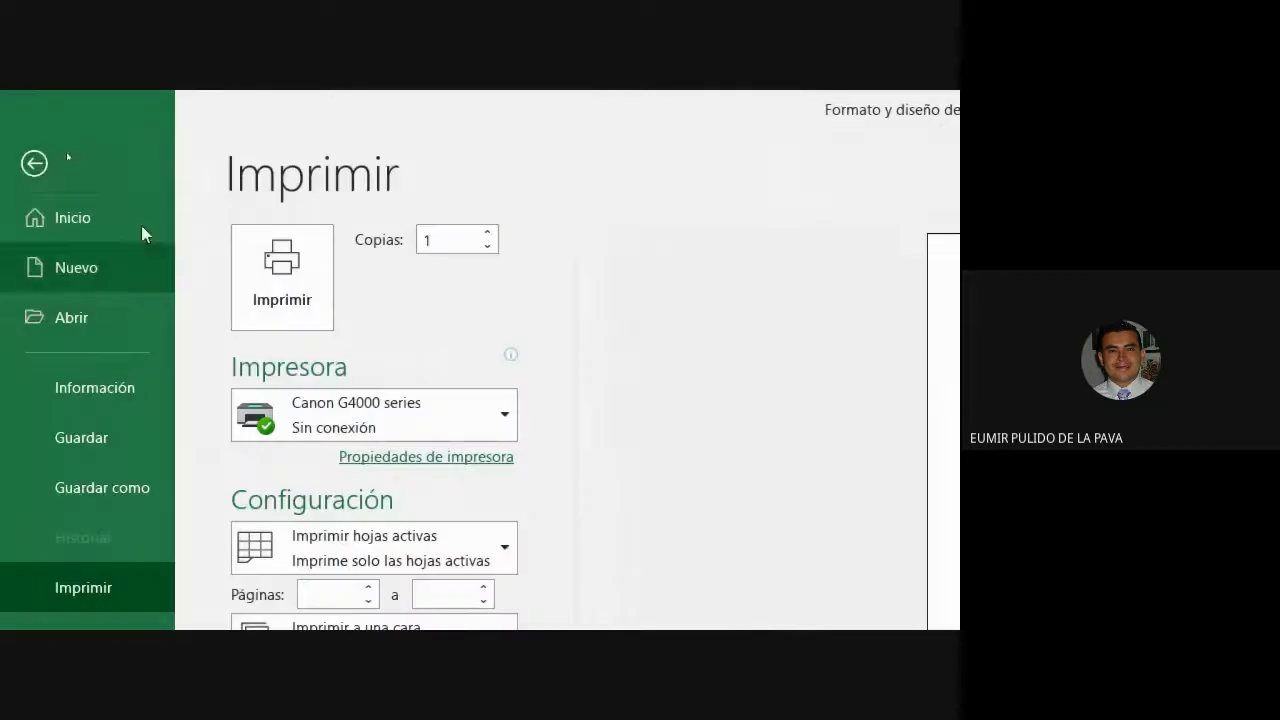
{"action": "left_click", "coordinate": [38, 163]}
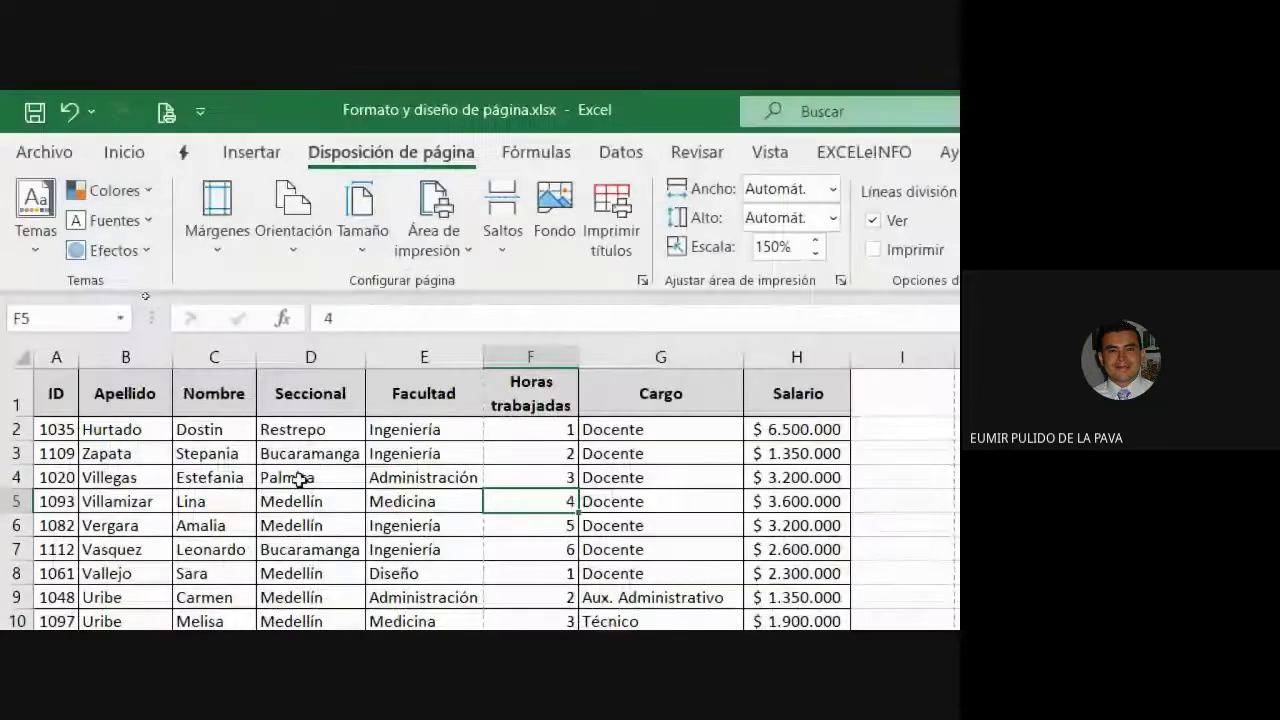
Open the print preview and page through the 8-page printout of the employee table
{"action": "key", "text": "ctrl+shift+F1"}
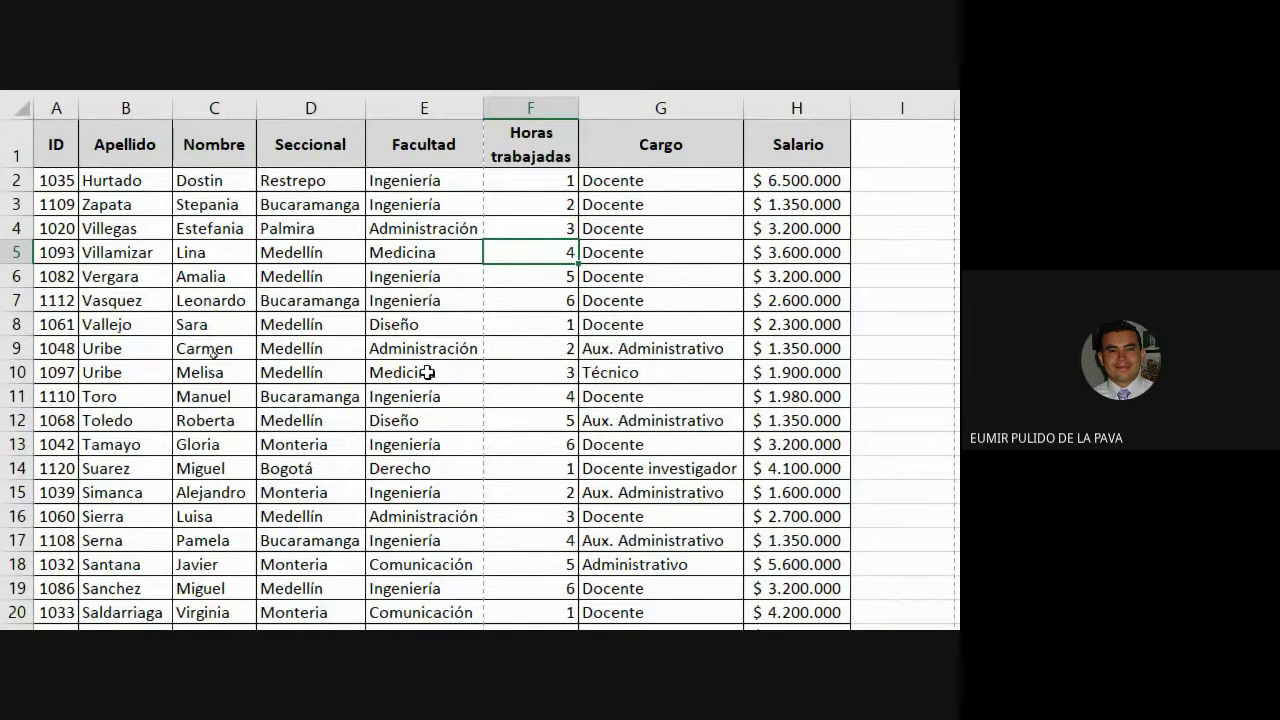
{"action": "key", "text": "ctrl+shift+F1"}
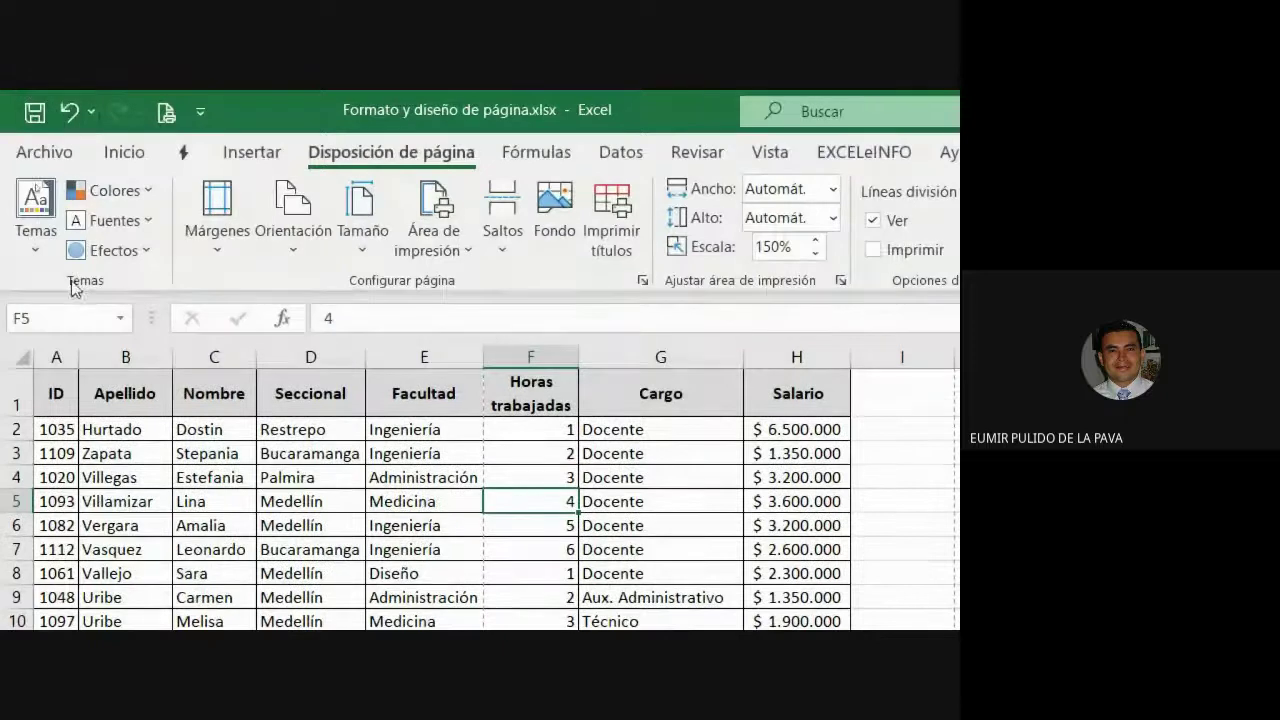
{"action": "left_click", "coordinate": [166, 113]}
{"action": "scroll", "coordinate": [120, 605], "scroll_direction": "down", "scroll_amount": 6}
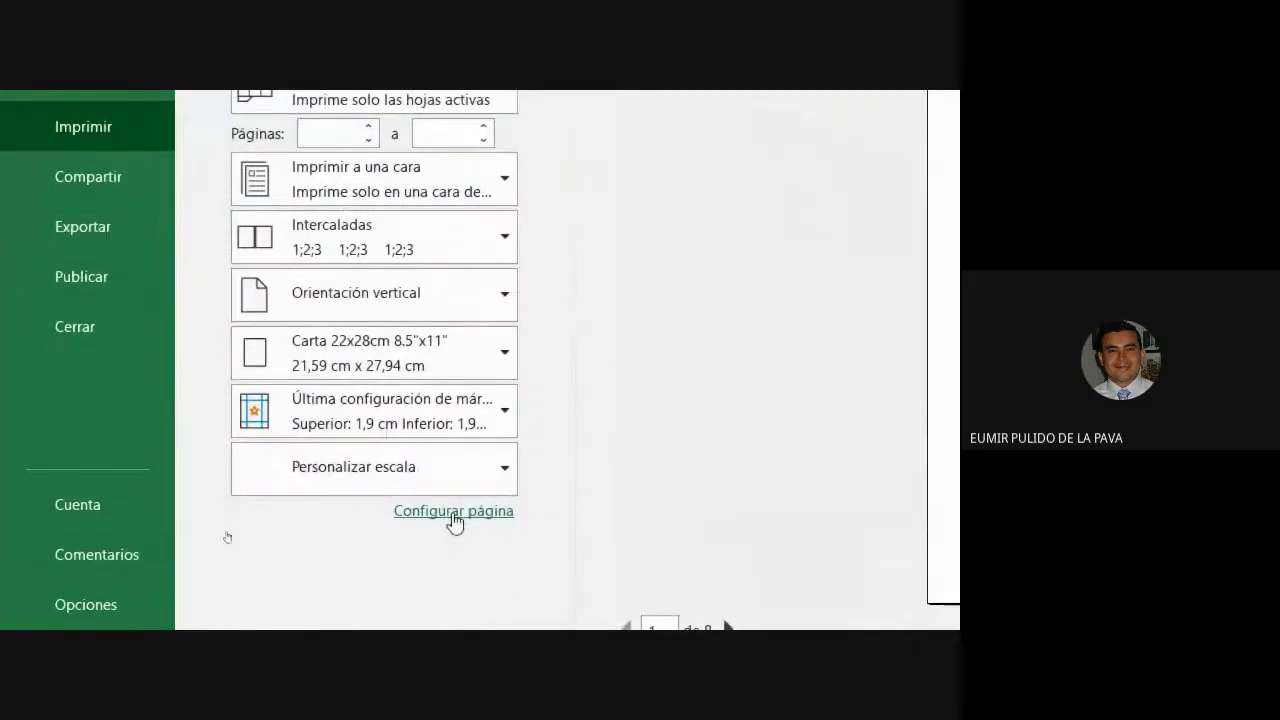
{"action": "left_click", "coordinate": [453, 512]}
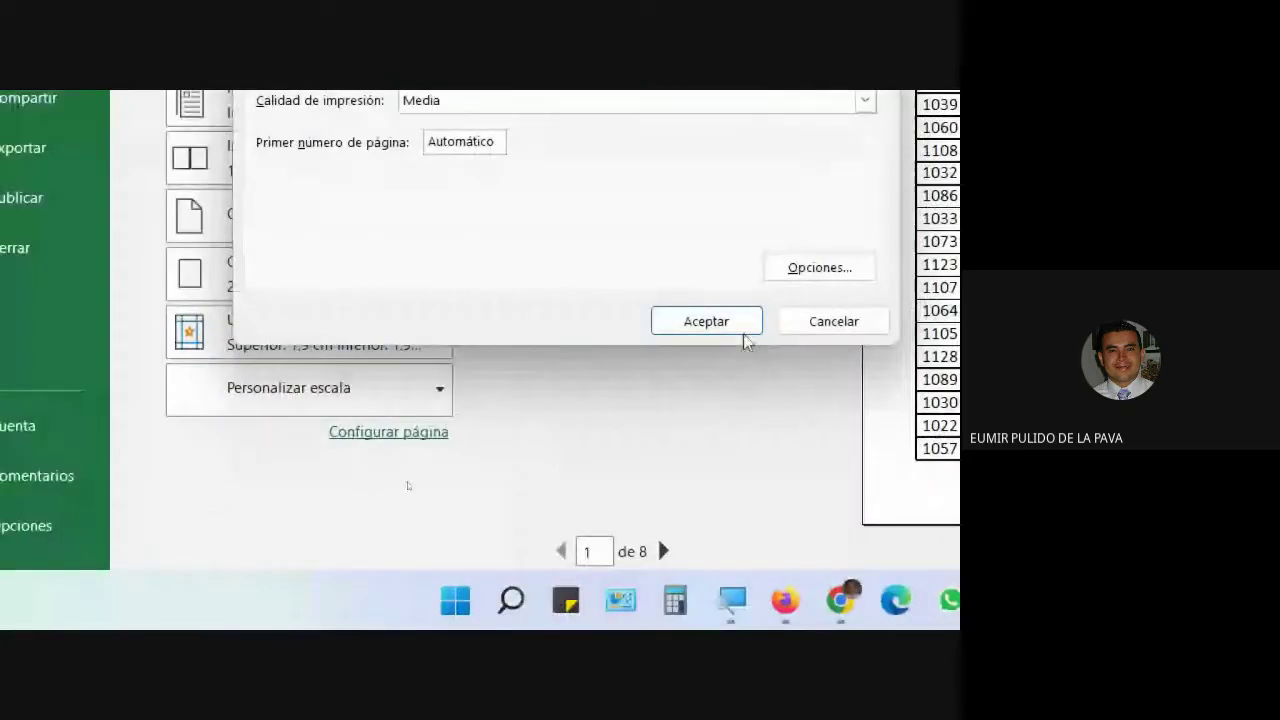
{"action": "left_click", "coordinate": [807, 322]}
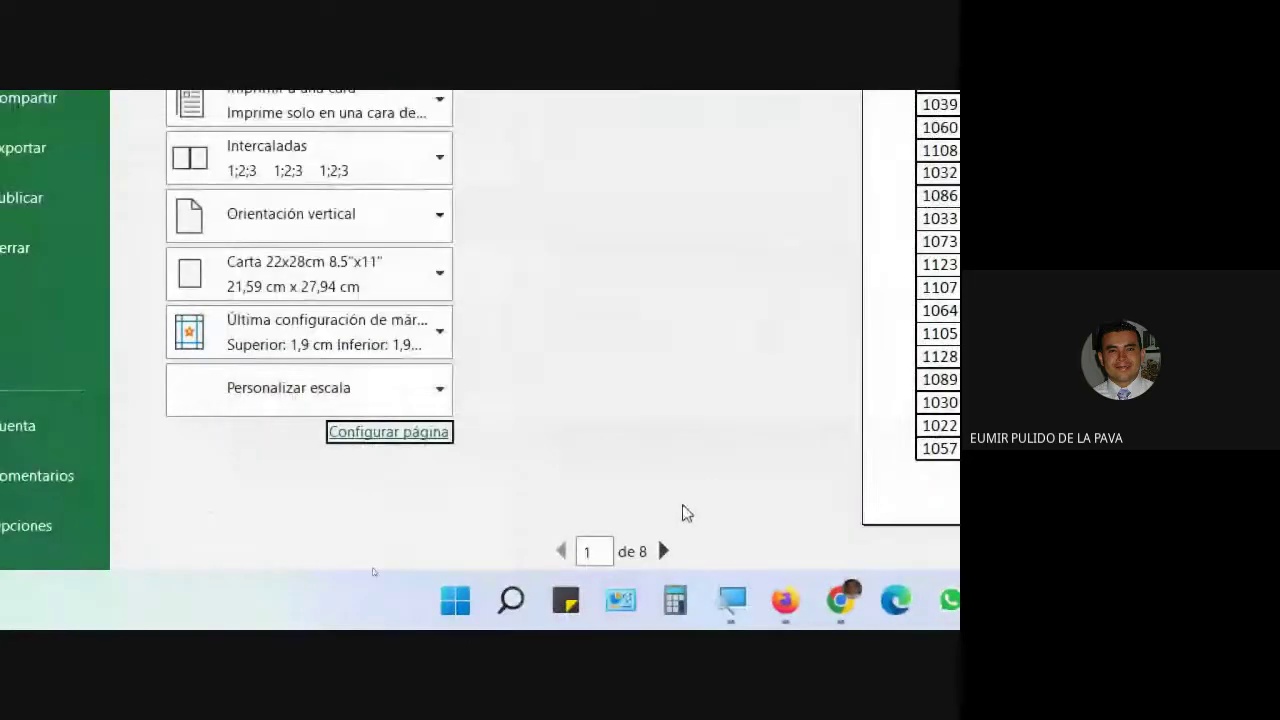
{"action": "left_click", "coordinate": [664, 551]}
{"action": "left_click", "coordinate": [233, 551]}
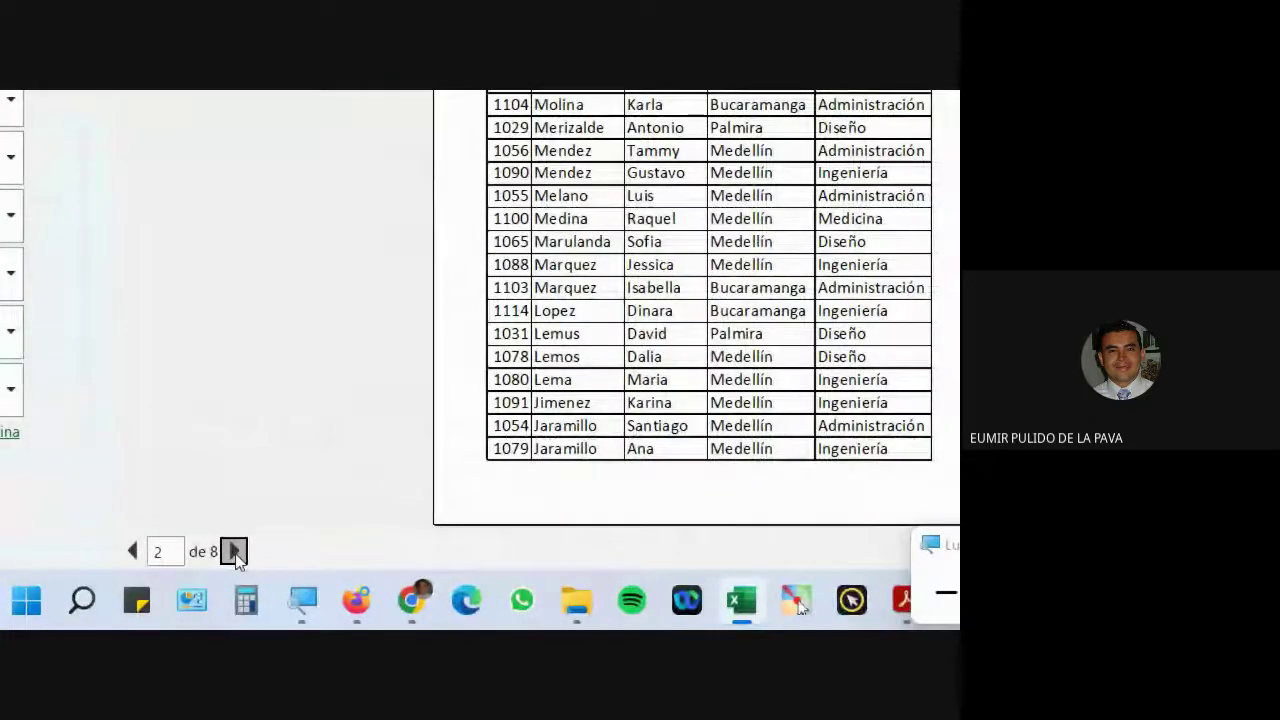
Lower the Page Setup scaling to 60% so the preview fits on 2 pages
{"action": "left_click", "coordinate": [165, 432]}
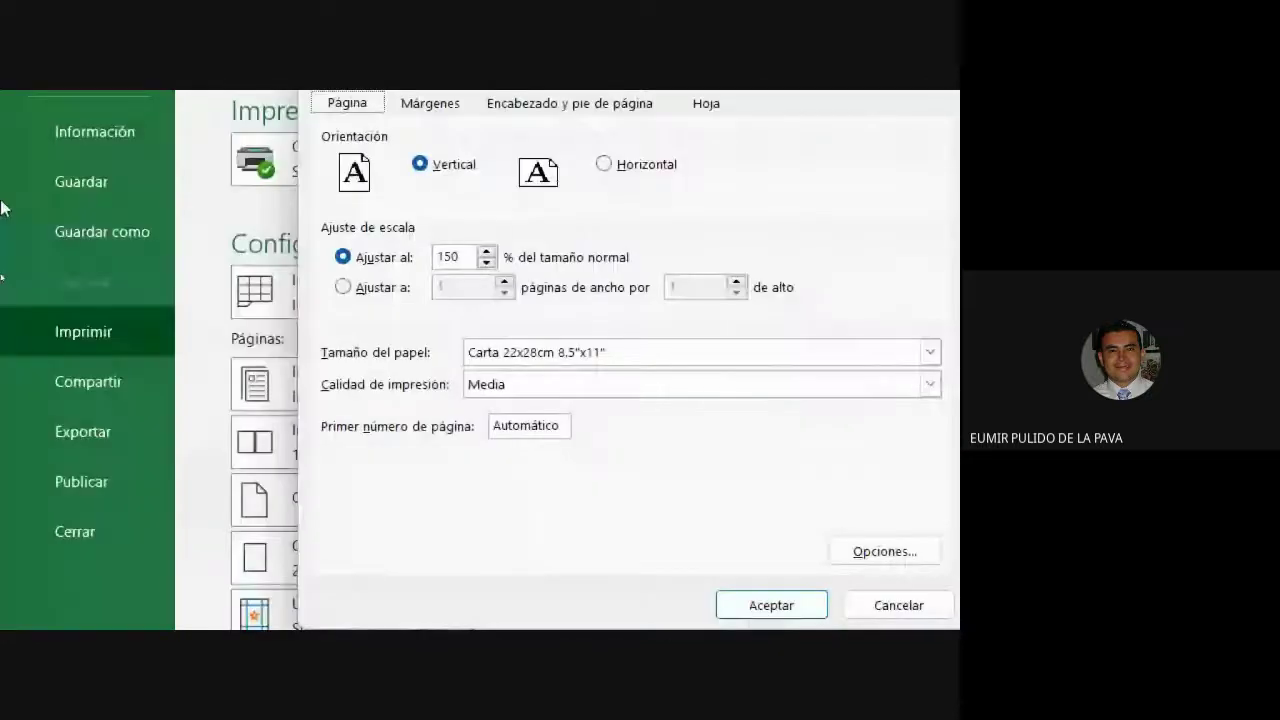
{"action": "left_click", "coordinate": [487, 264]}
{"action": "left_click", "coordinate": [487, 264]}
{"action": "left_click", "coordinate": [487, 262]}
{"action": "left_click", "coordinate": [487, 262]}
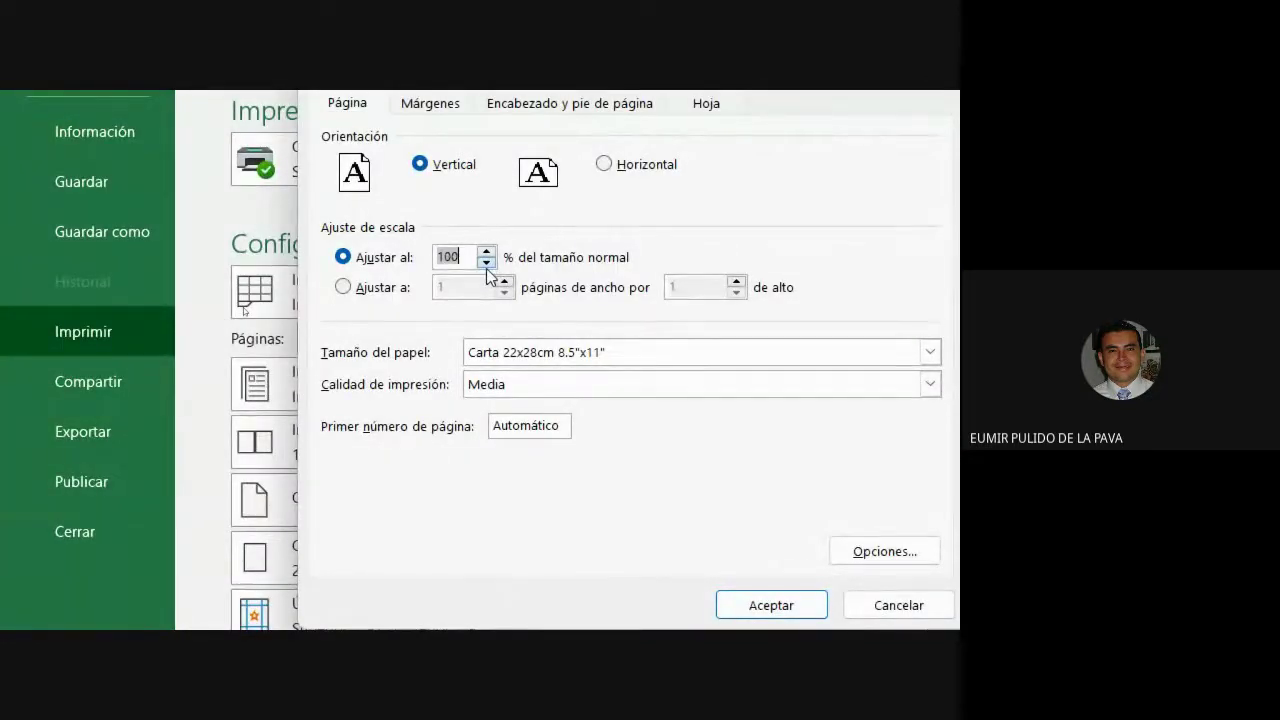
{"action": "left_click", "coordinate": [487, 262]}
{"action": "left_click", "coordinate": [487, 262]}
{"action": "left_click", "coordinate": [487, 262]}
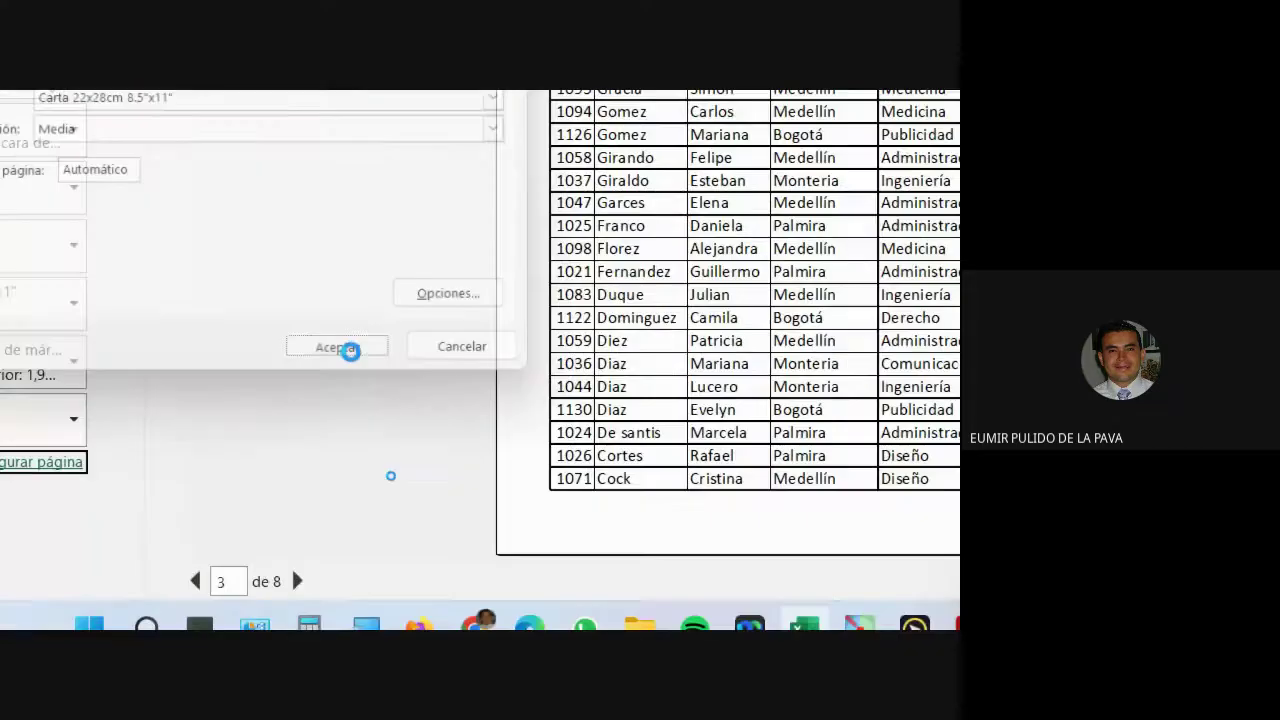
{"action": "left_click", "coordinate": [484, 467]}
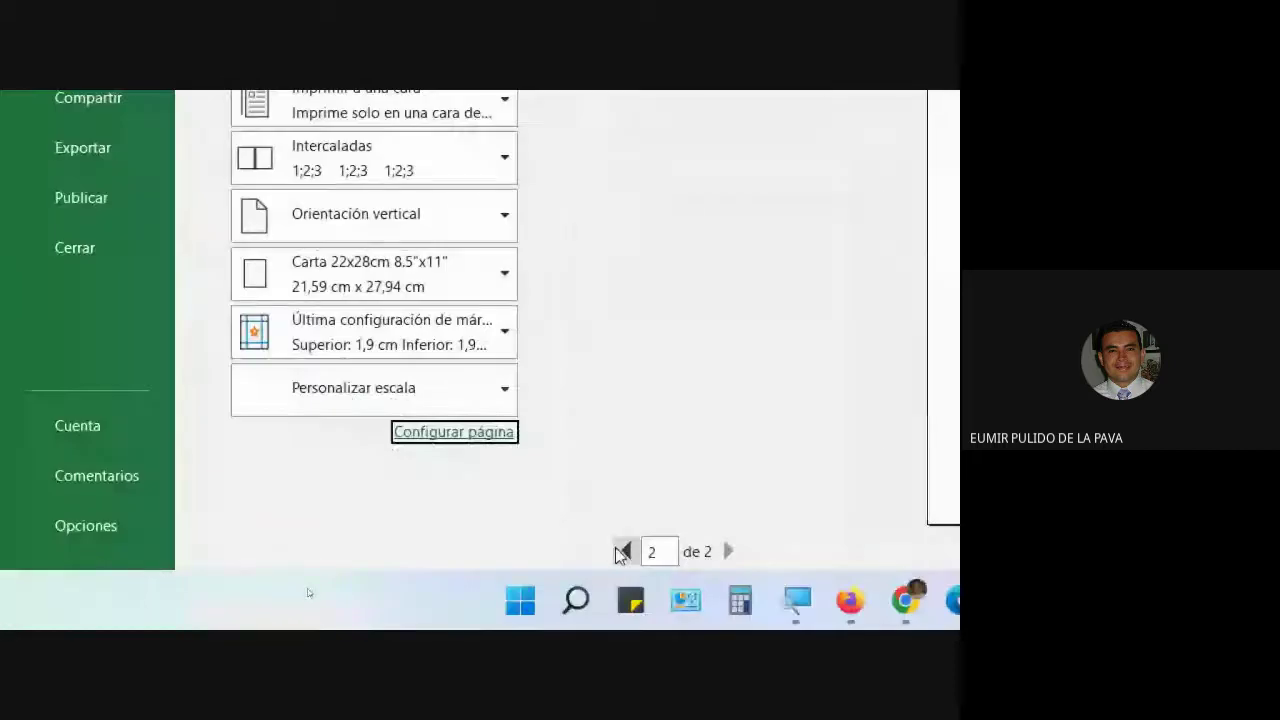
{"action": "left_click", "coordinate": [626, 551]}
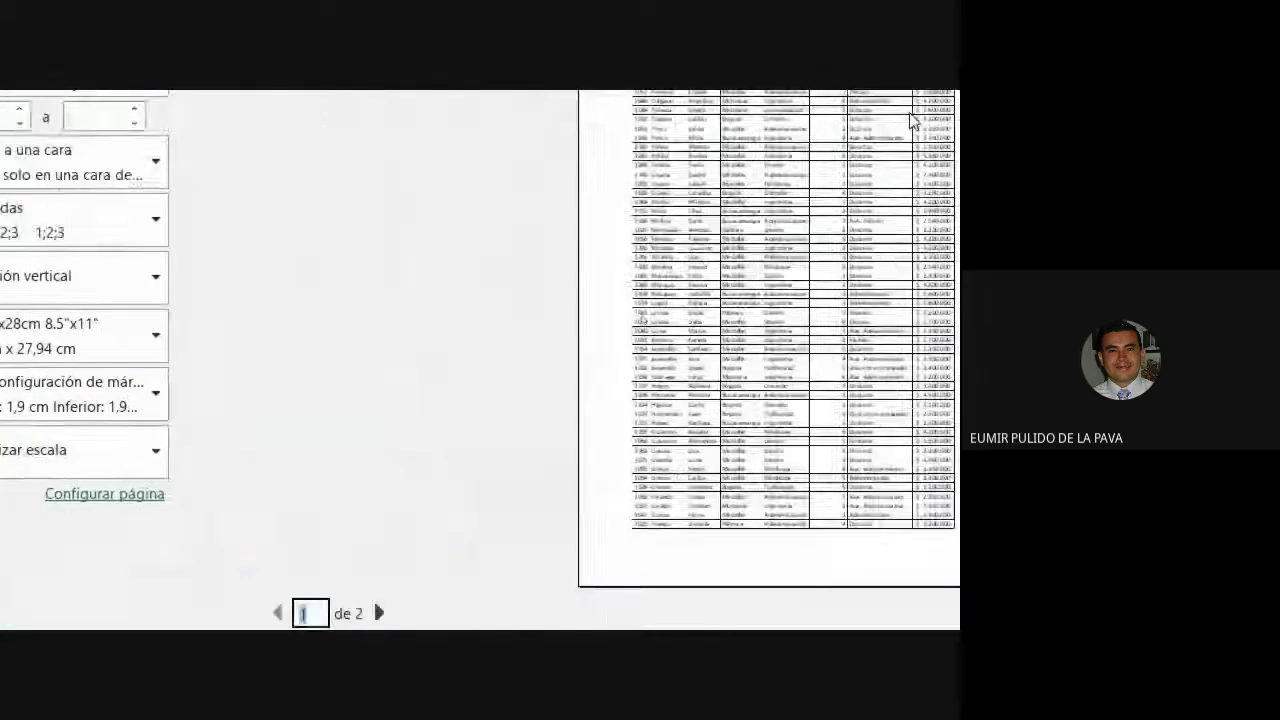
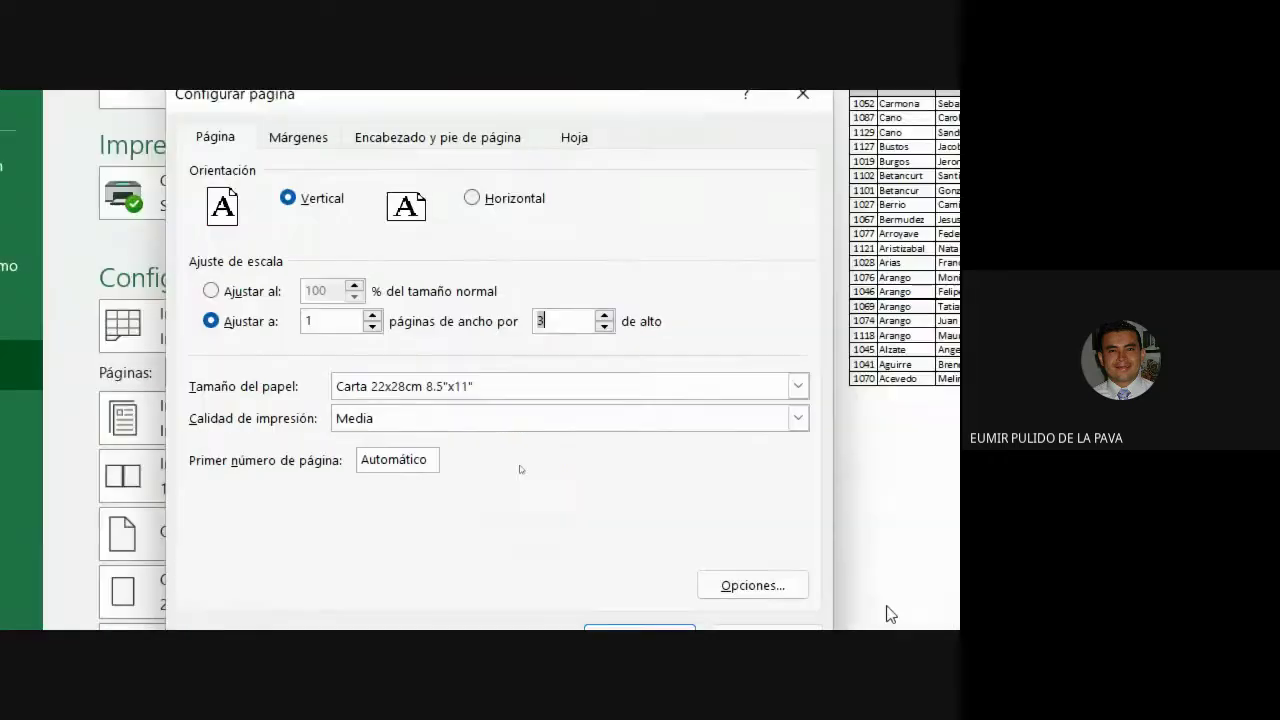
Accept the fit to 1 page wide by 3 tall scaling and reopen Page Setup
{"action": "left_click", "coordinate": [620, 558]}
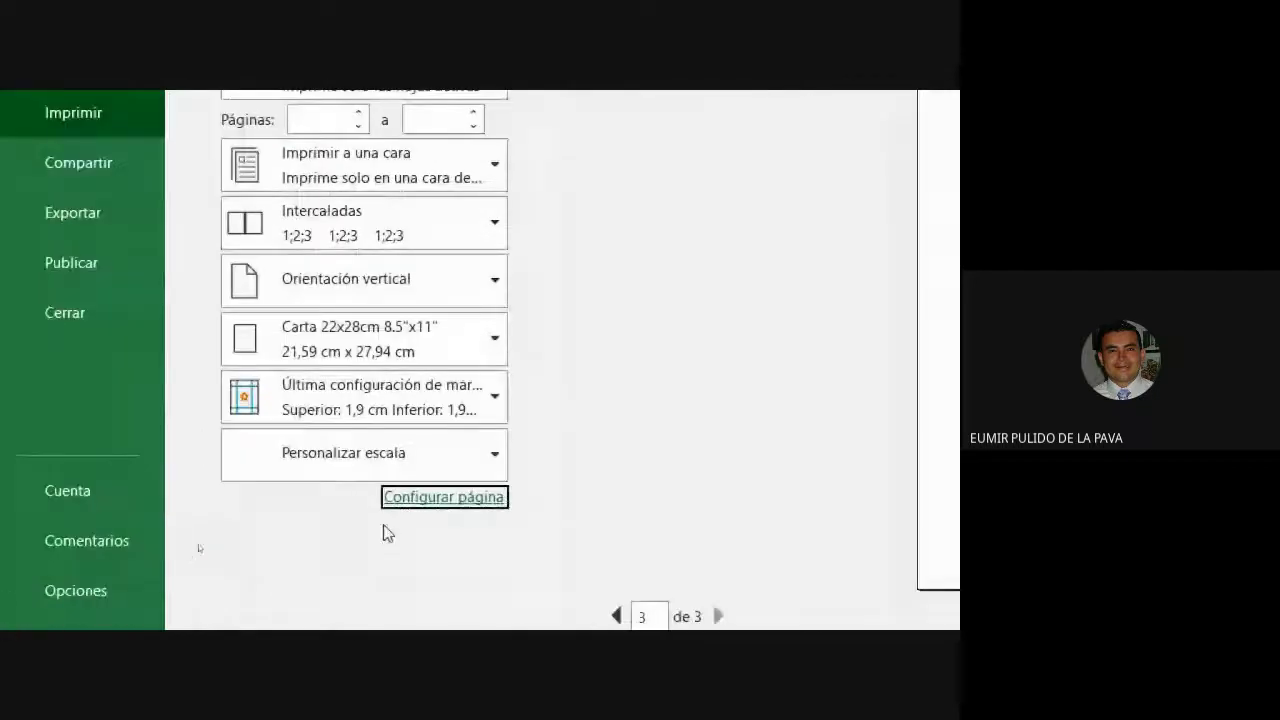
{"action": "left_click", "coordinate": [440, 497]}
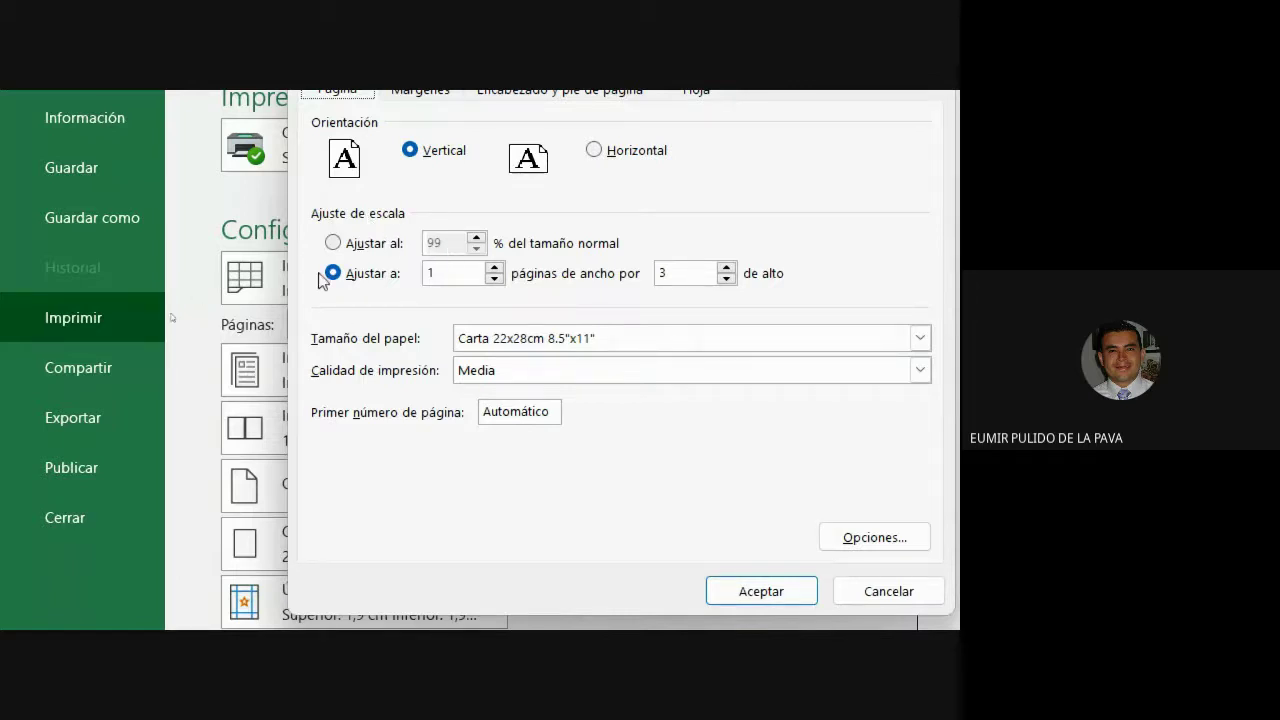
Switch scaling to 'Ajustar al' 100% of normal size and show the margin settings
{"action": "left_click", "coordinate": [333, 243]}
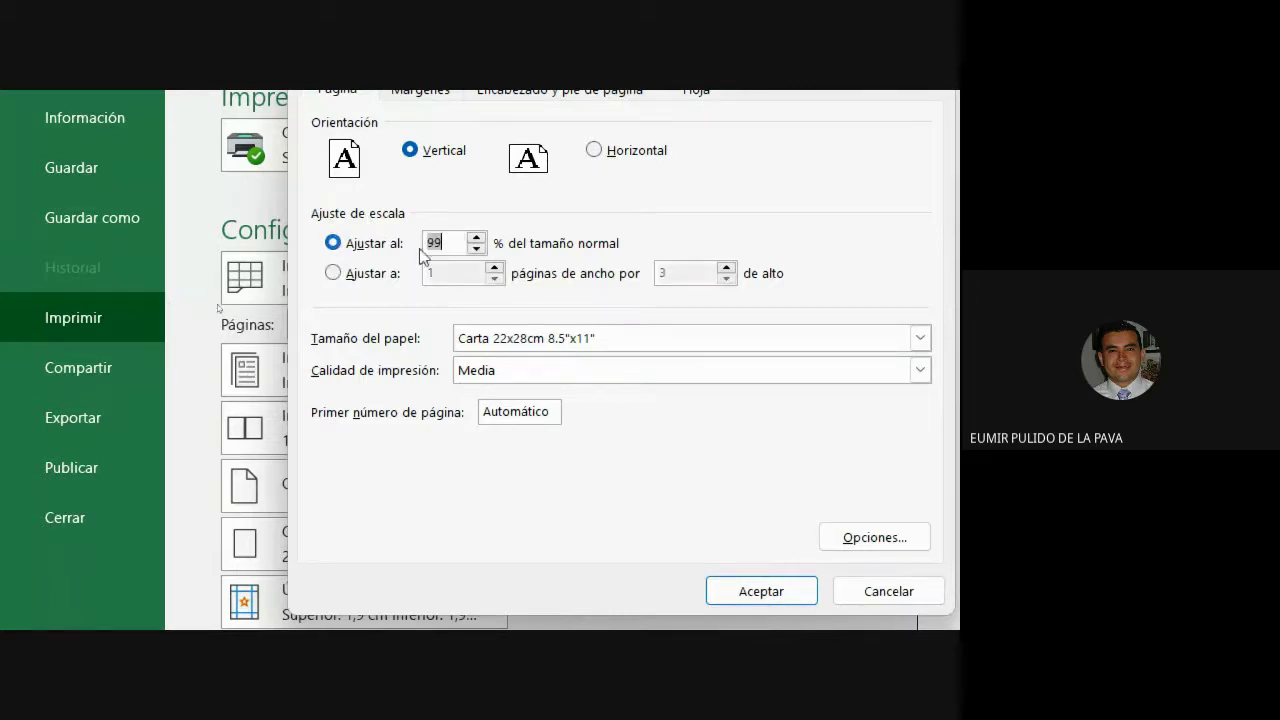
{"action": "left_click", "coordinate": [476, 238]}
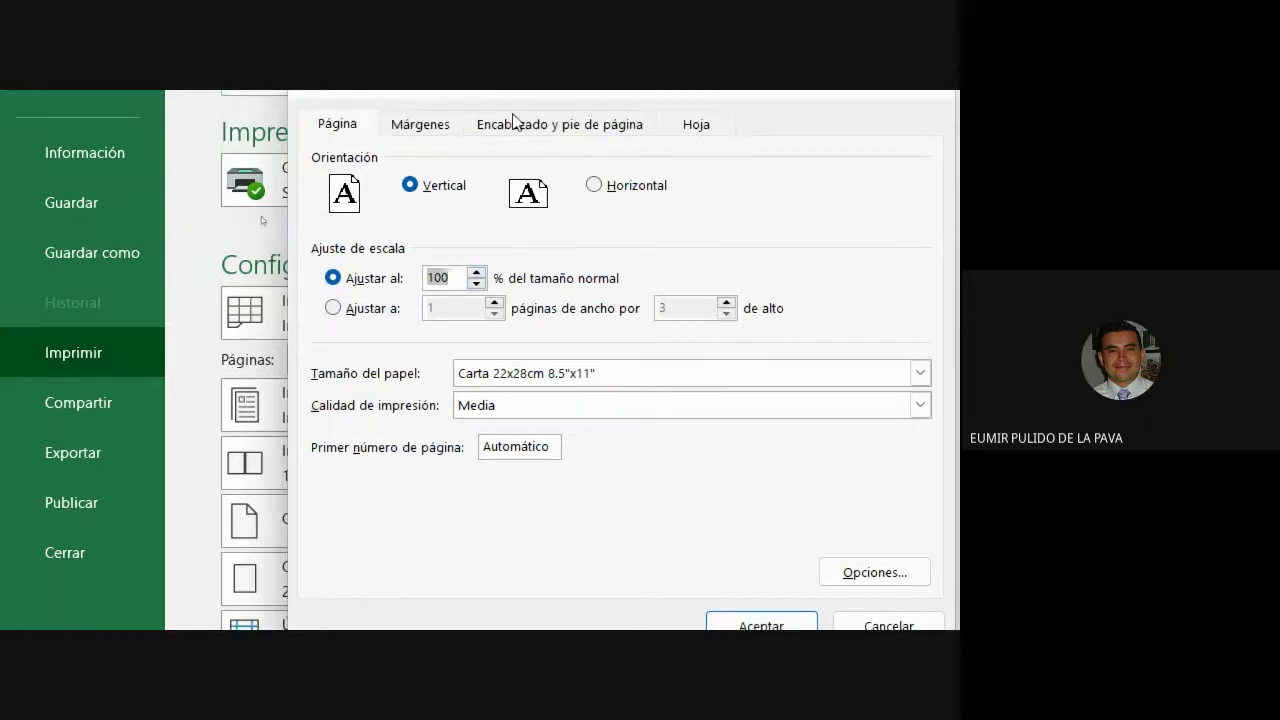
{"action": "left_click", "coordinate": [415, 134]}
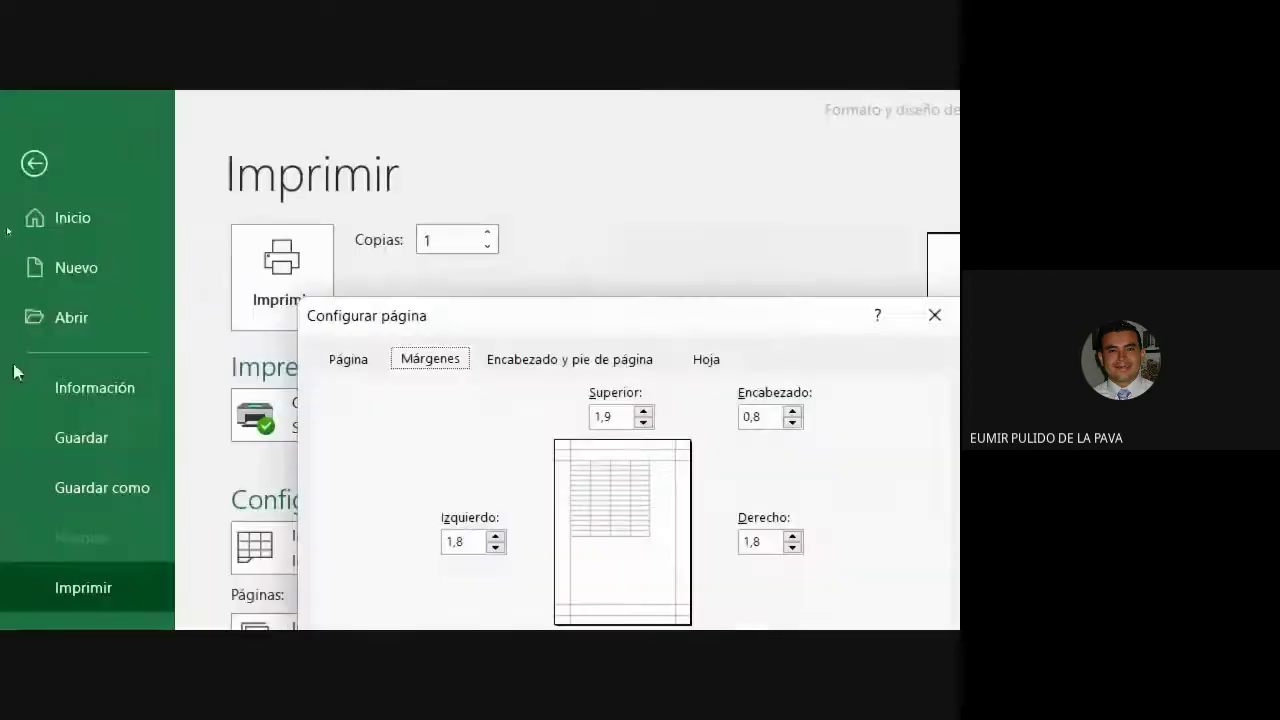
Set margins left 1, right 1, top 3, bottom 2,5 and centre the sheet horizontally
{"action": "left_click", "coordinate": [494, 549]}
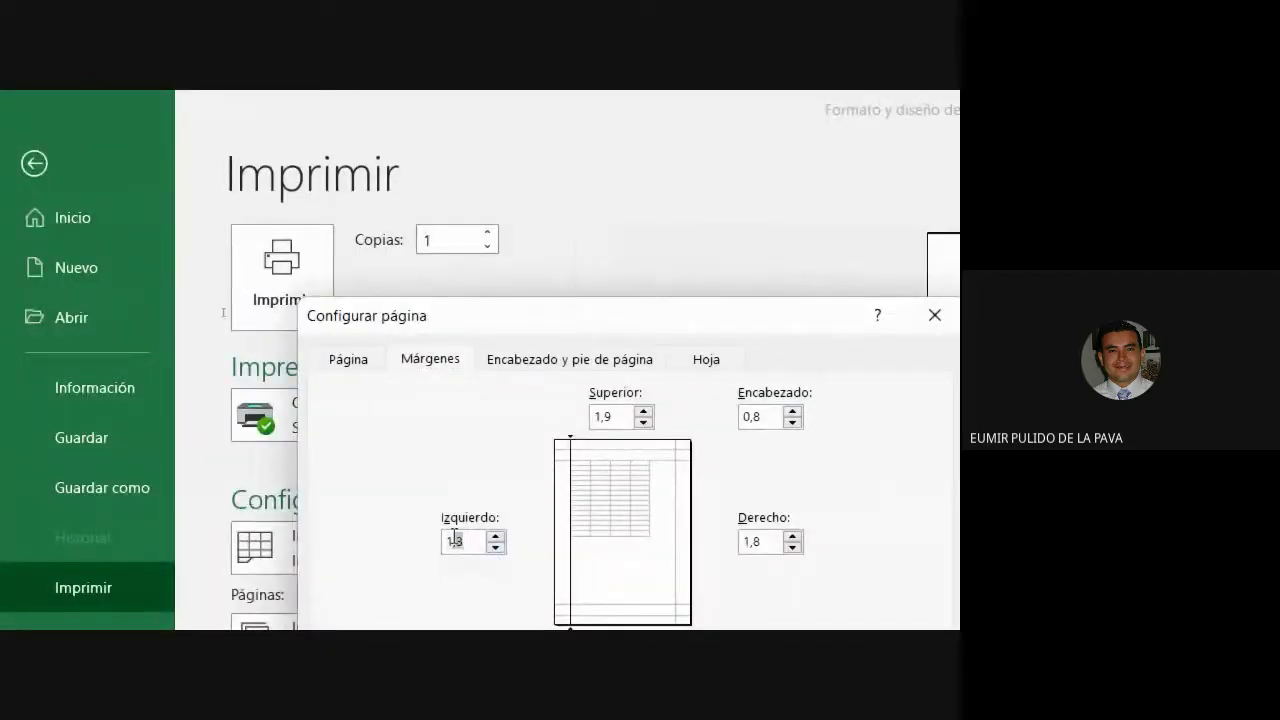
{"action": "type", "text": "1"}
{"action": "key", "text": "Tab"}
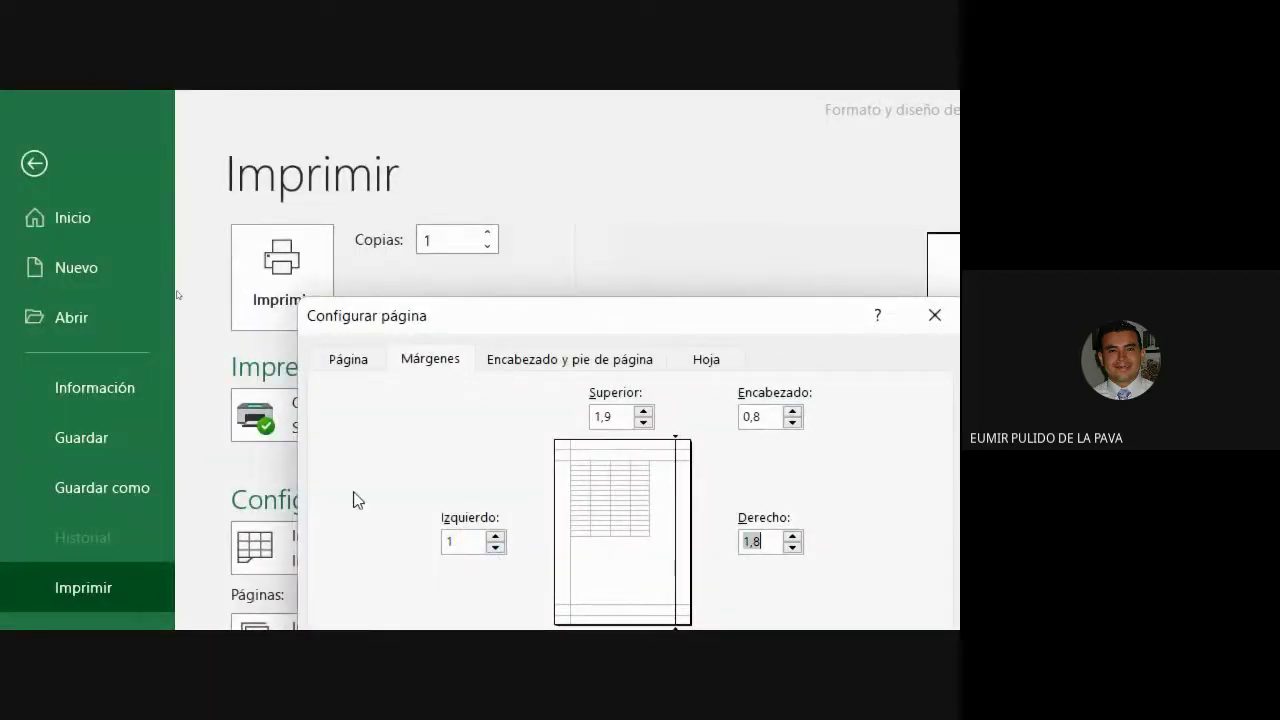
{"action": "type", "text": "1"}
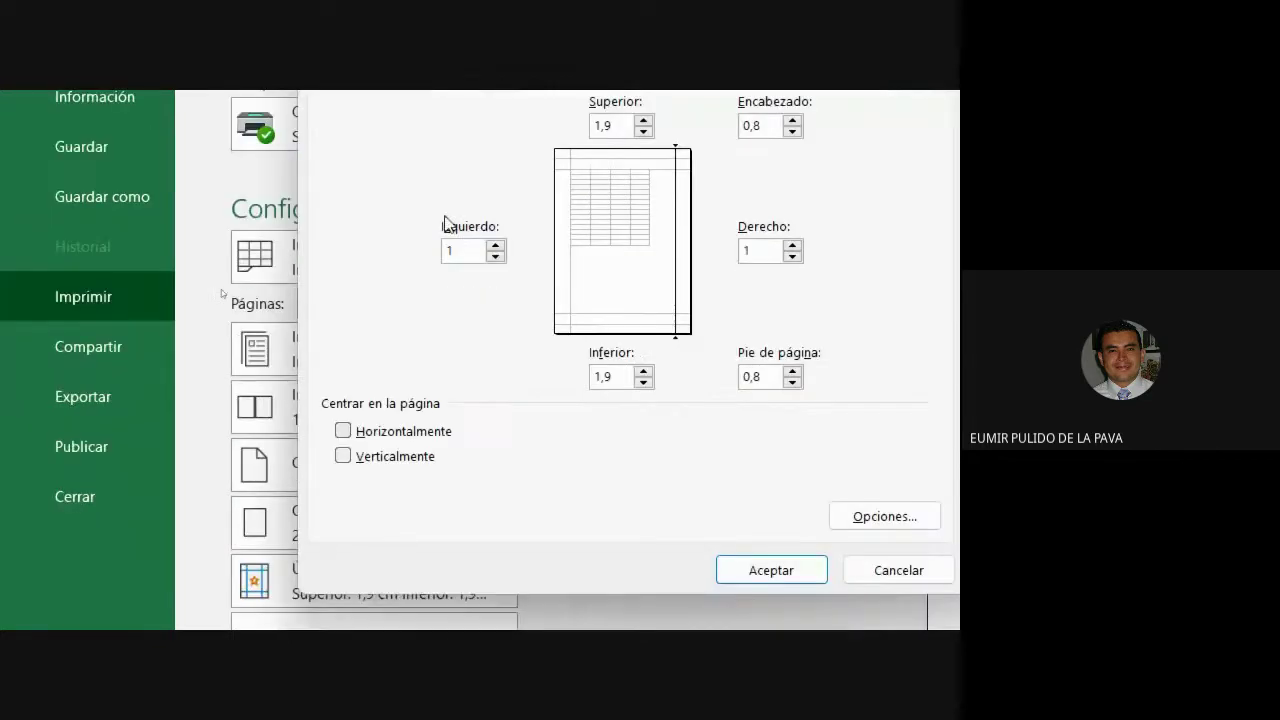
{"action": "left_click_drag", "start_coordinate": [624, 220], "coordinate": [566, 216]}
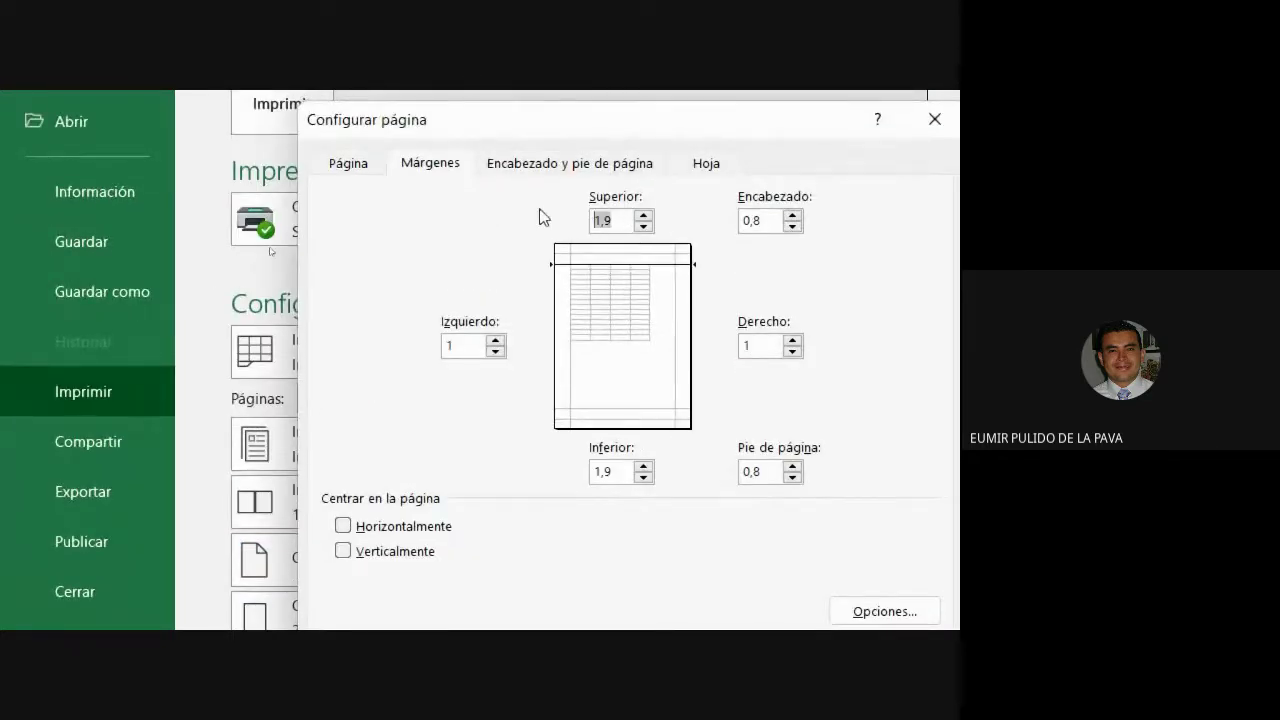
{"action": "type", "text": "3"}
{"action": "left_click_drag", "start_coordinate": [631, 472], "coordinate": [575, 474]}
{"action": "type", "text": "2,5"}
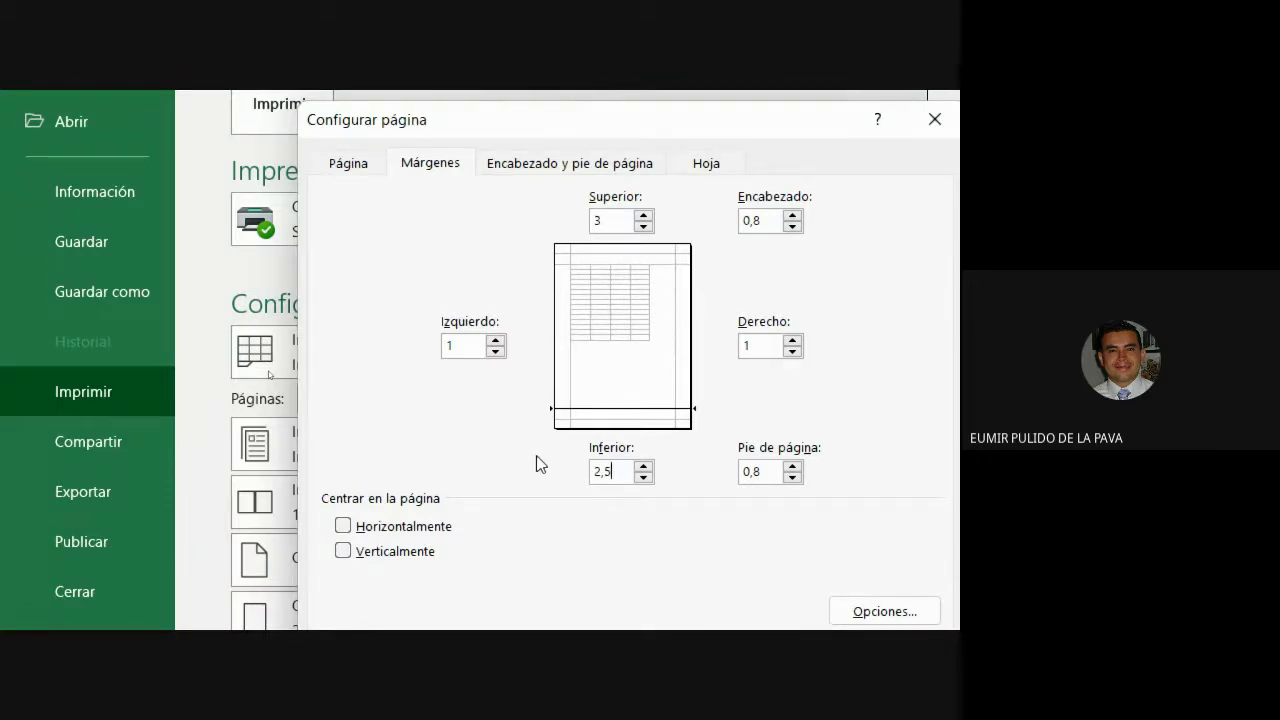
{"action": "left_click", "coordinate": [622, 220]}
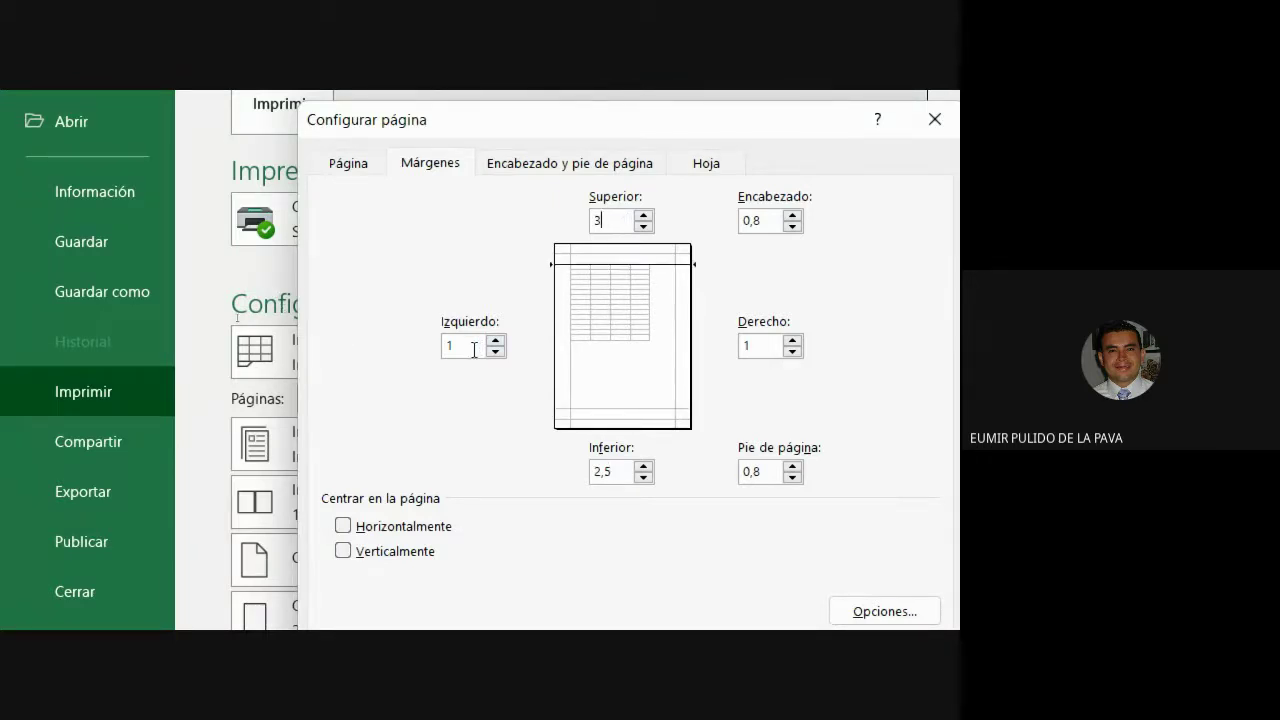
{"action": "left_click", "coordinate": [753, 347]}
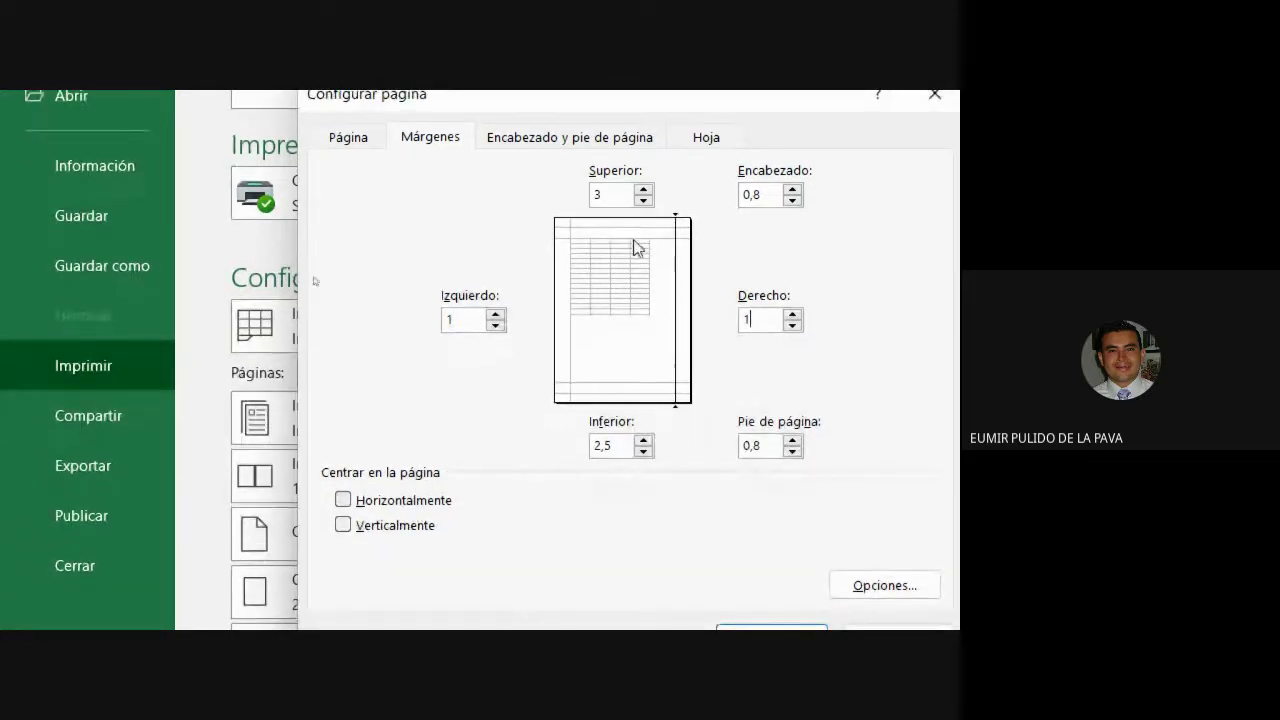
{"action": "left_click", "coordinate": [366, 502]}
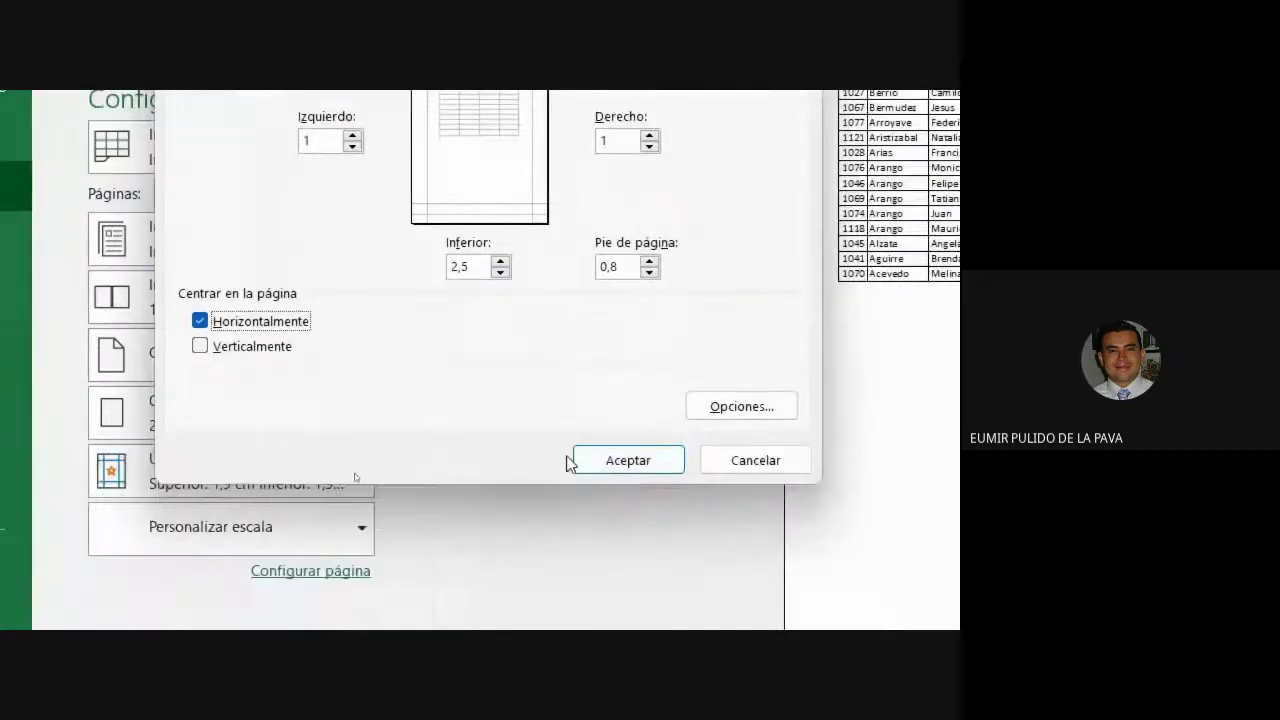
Apply the page setup, check preview pages 1 and 2, then switch to the Google Meet call
{"action": "left_click", "coordinate": [614, 462]}
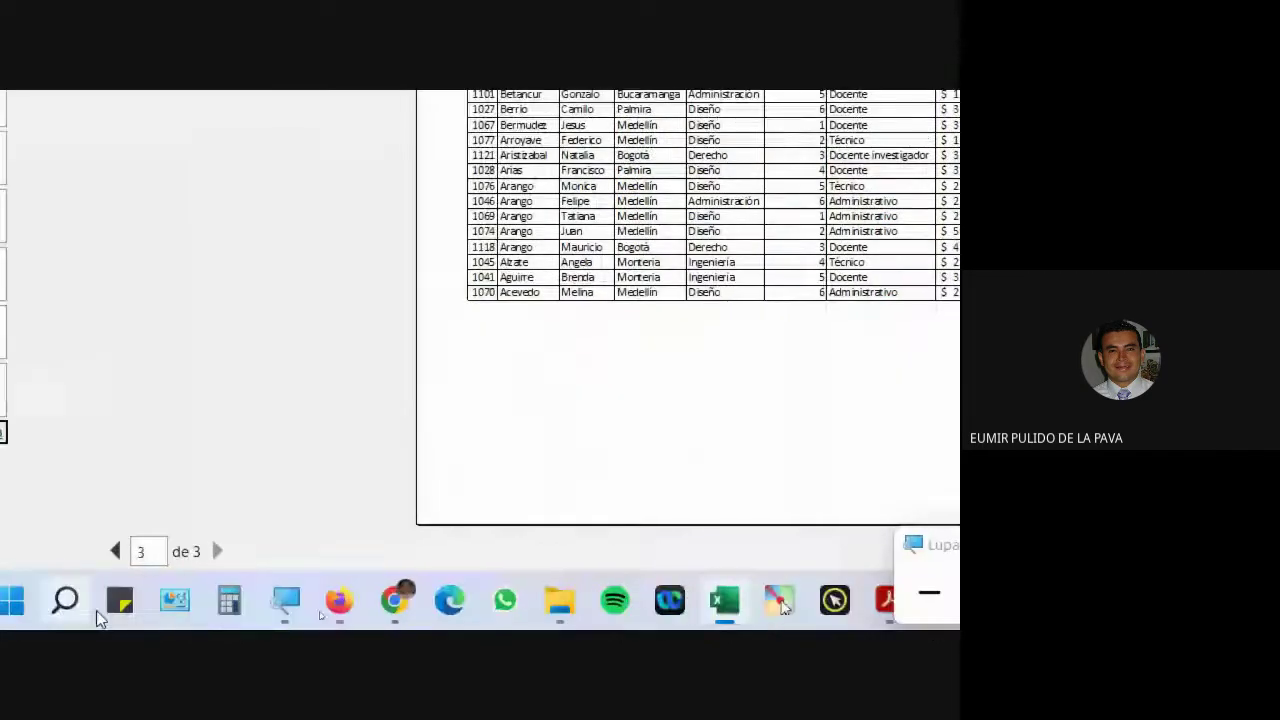
{"action": "left_click", "coordinate": [114, 549]}
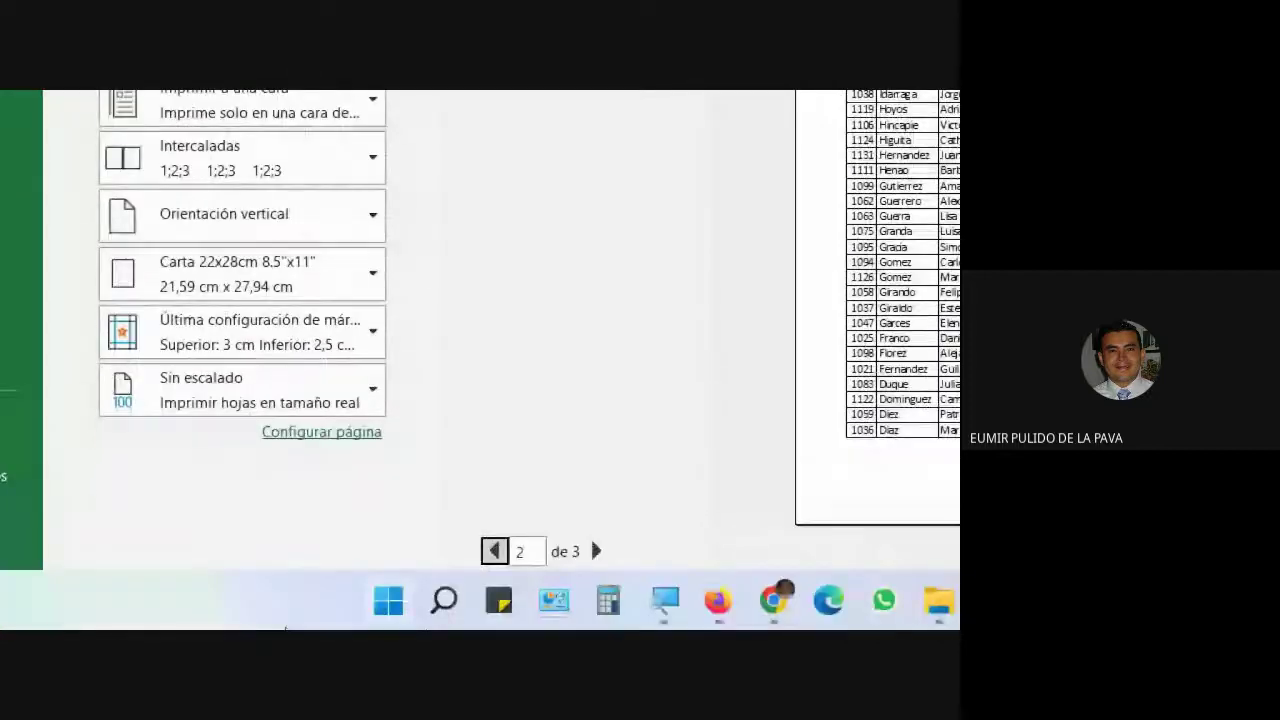
{"action": "left_click", "coordinate": [494, 551]}
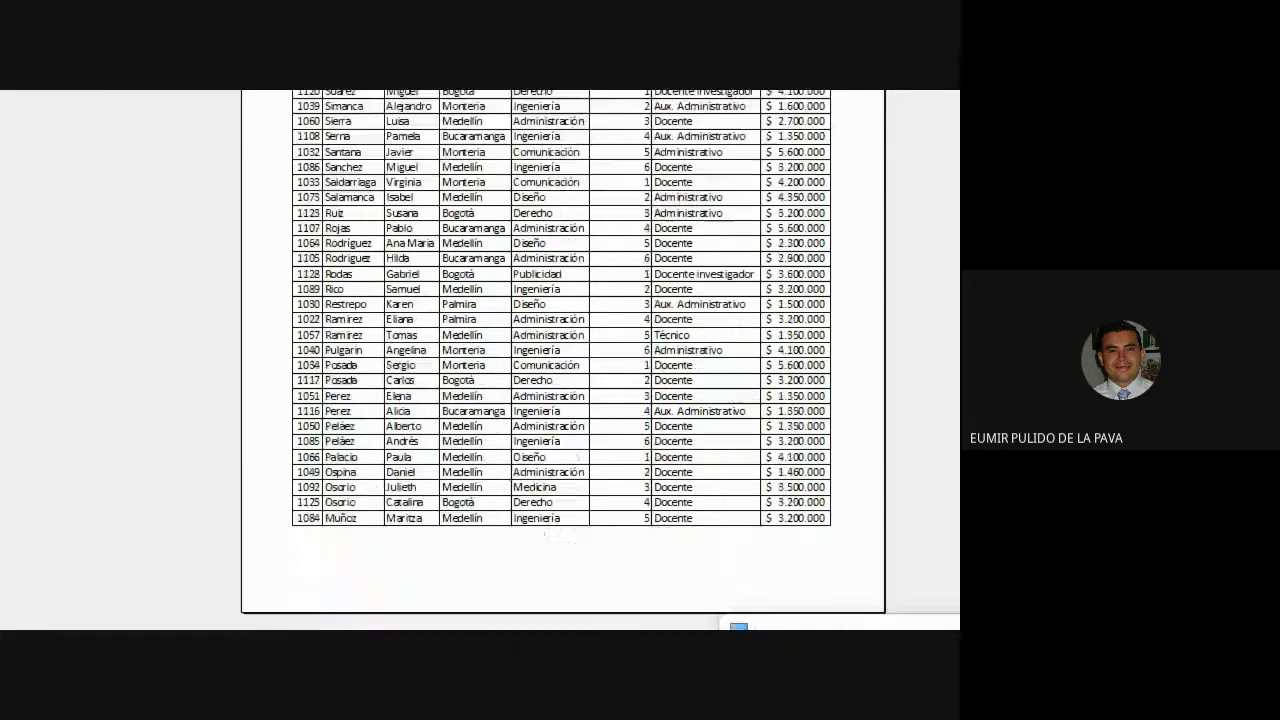
{"action": "key", "text": "super+minus"}
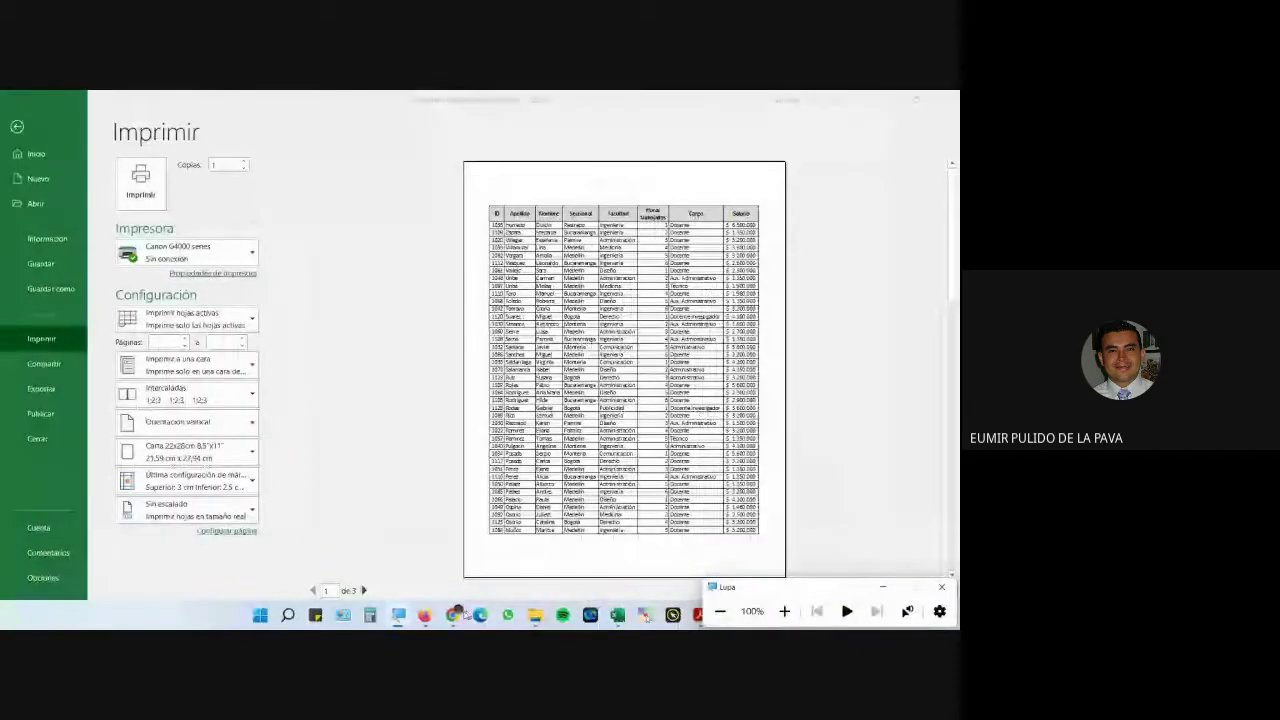
{"action": "left_click", "coordinate": [219, 600]}
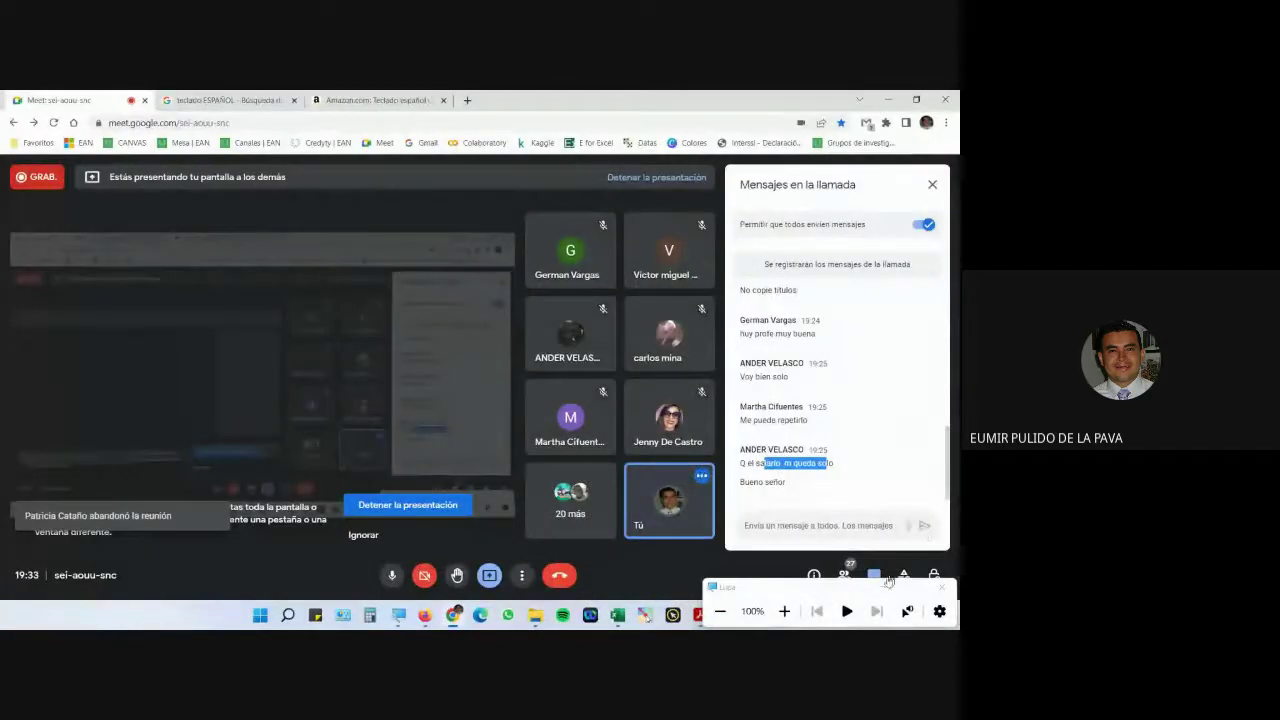
Put the cursor in the Meet chat box, then bring Excel's print preview back
{"action": "left_click", "coordinate": [858, 525]}
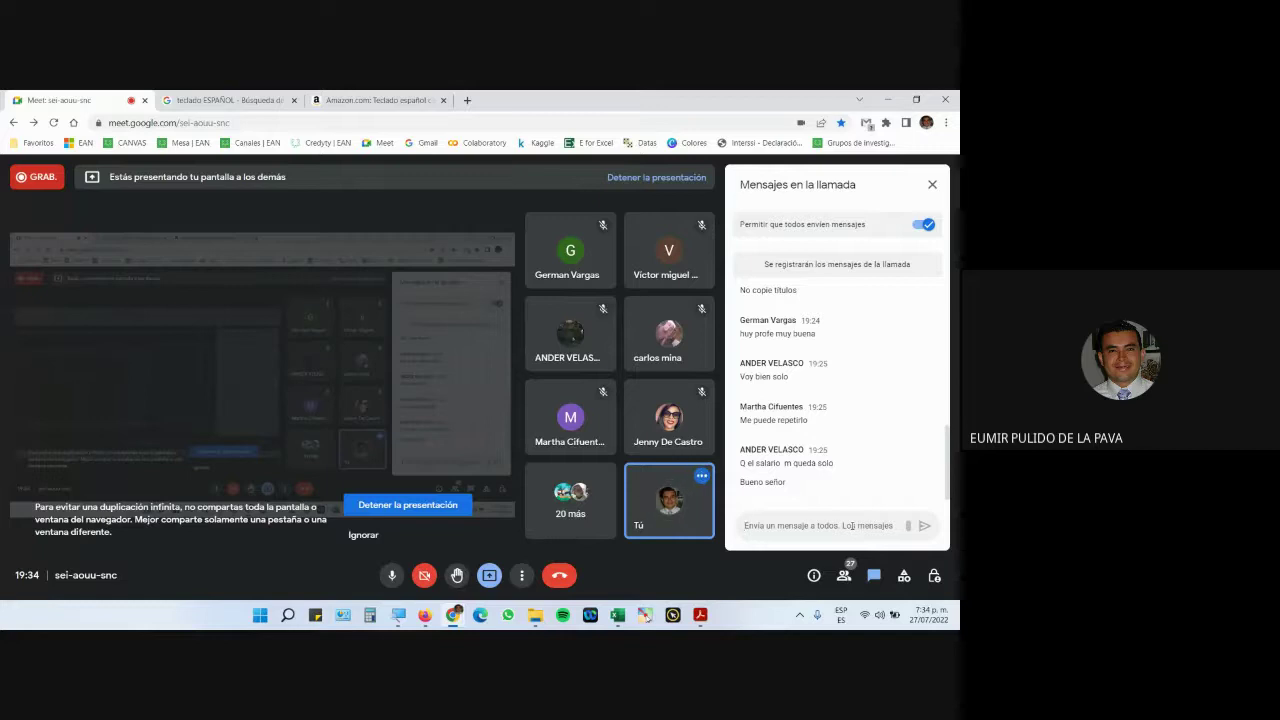
{"action": "left_click", "coordinate": [851, 525]}
{"action": "left_click", "coordinate": [851, 525]}
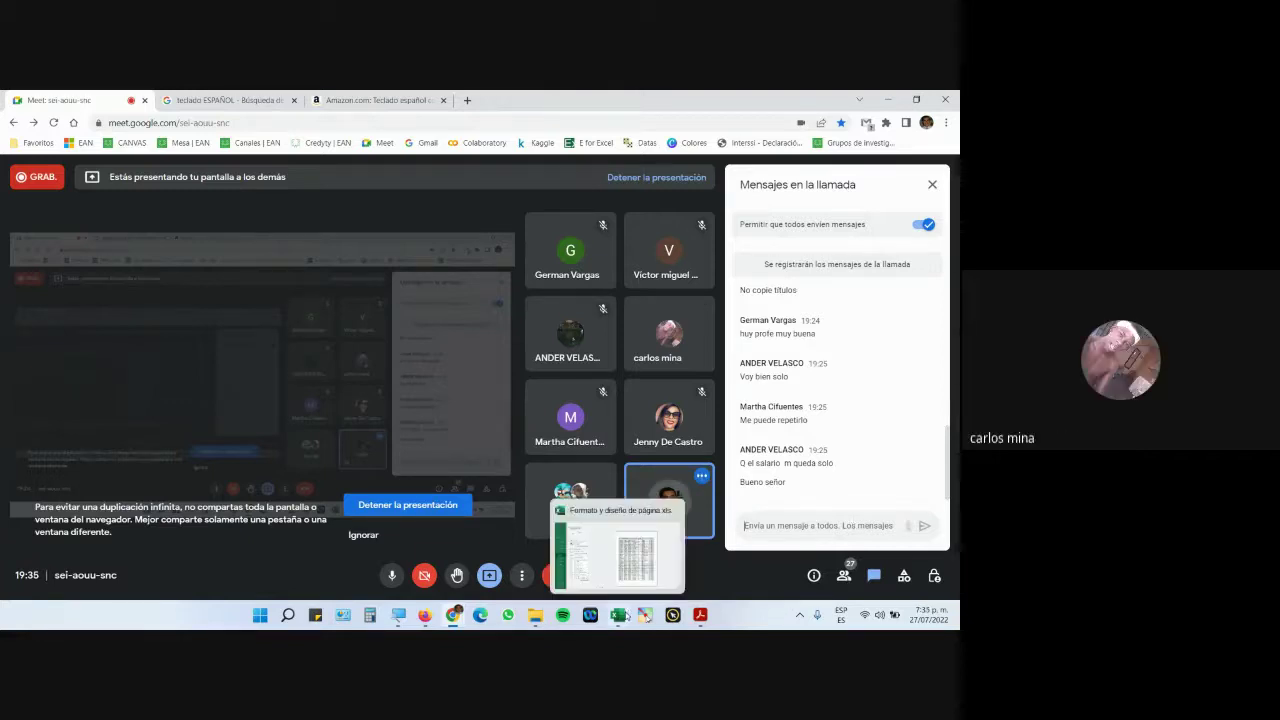
{"action": "left_click", "coordinate": [619, 615]}
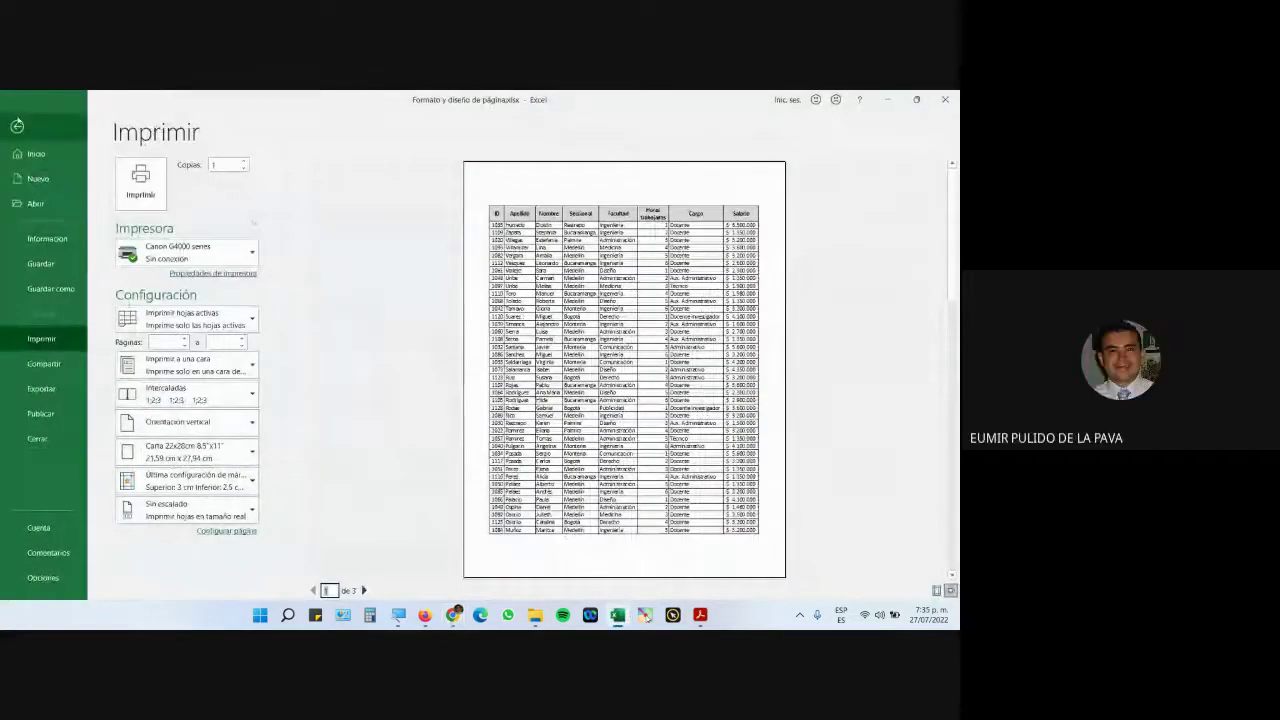
Switch back to the Google Meet call window
{"action": "left_click", "coordinate": [453, 615]}
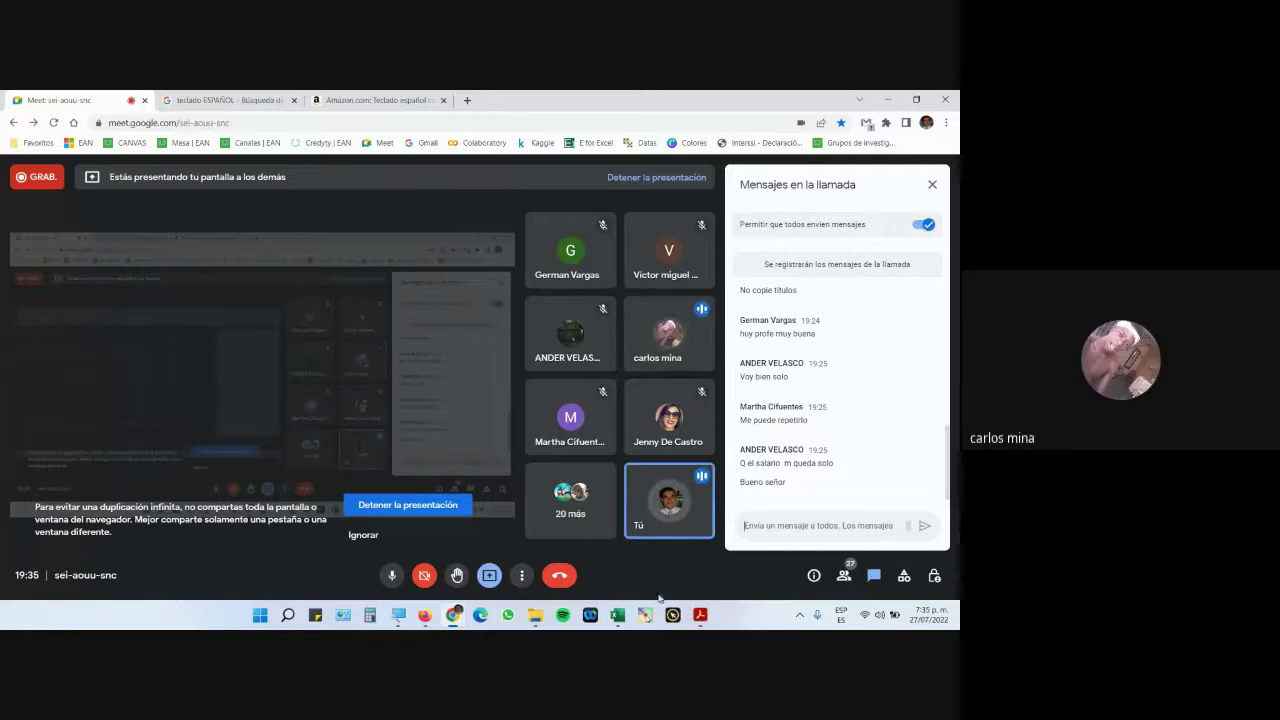
{"action": "left_click", "coordinate": [536, 617]}
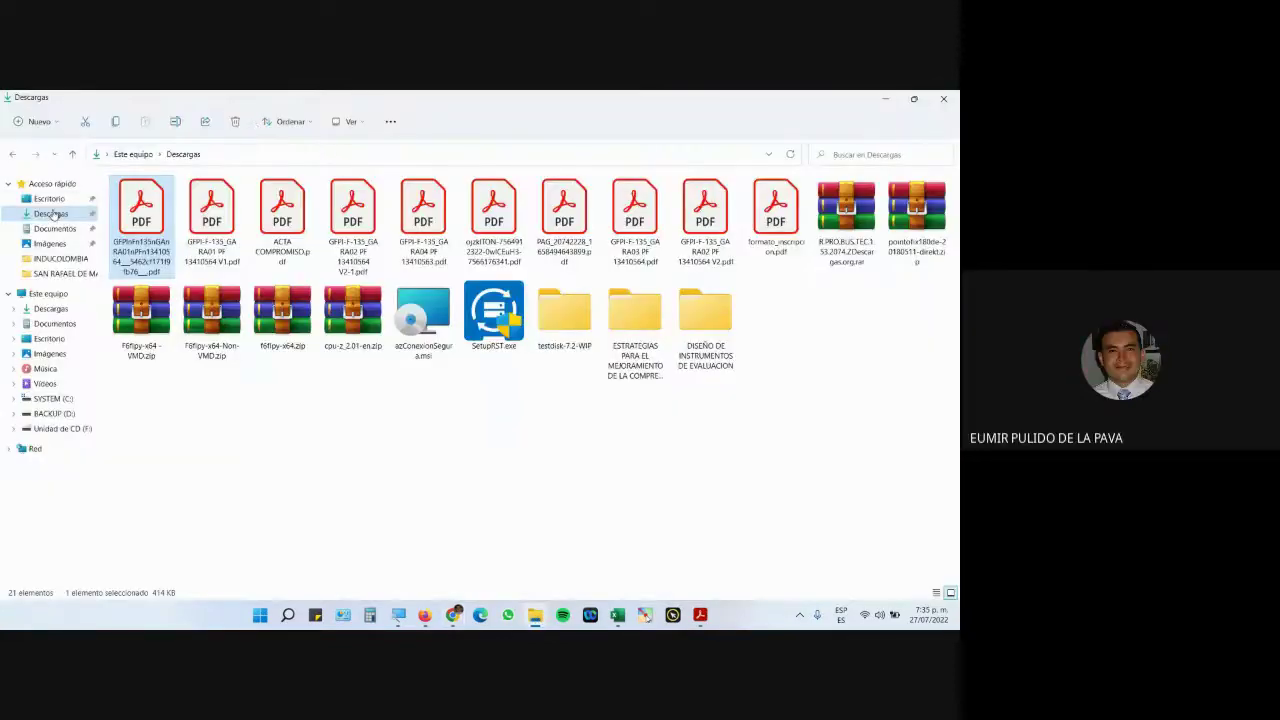
{"action": "left_click", "coordinate": [53, 214]}
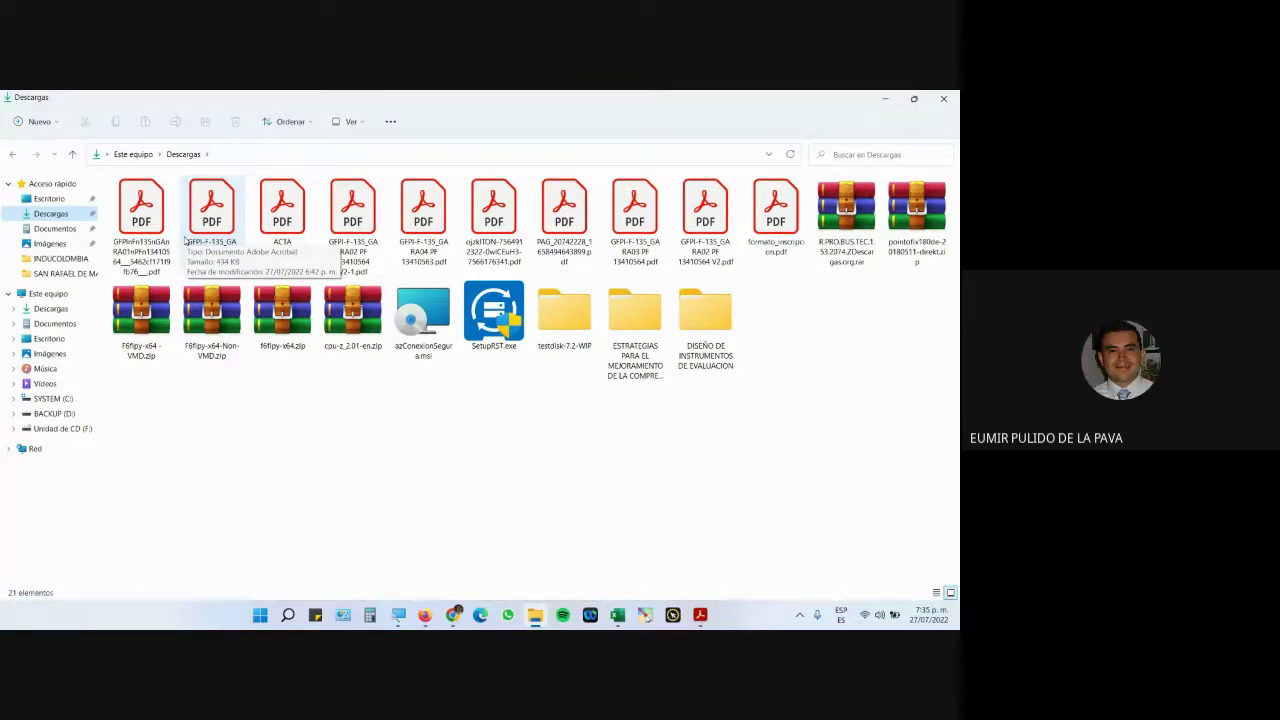
{"action": "left_click", "coordinate": [463, 624]}
{"action": "left_click", "coordinate": [400, 555]}
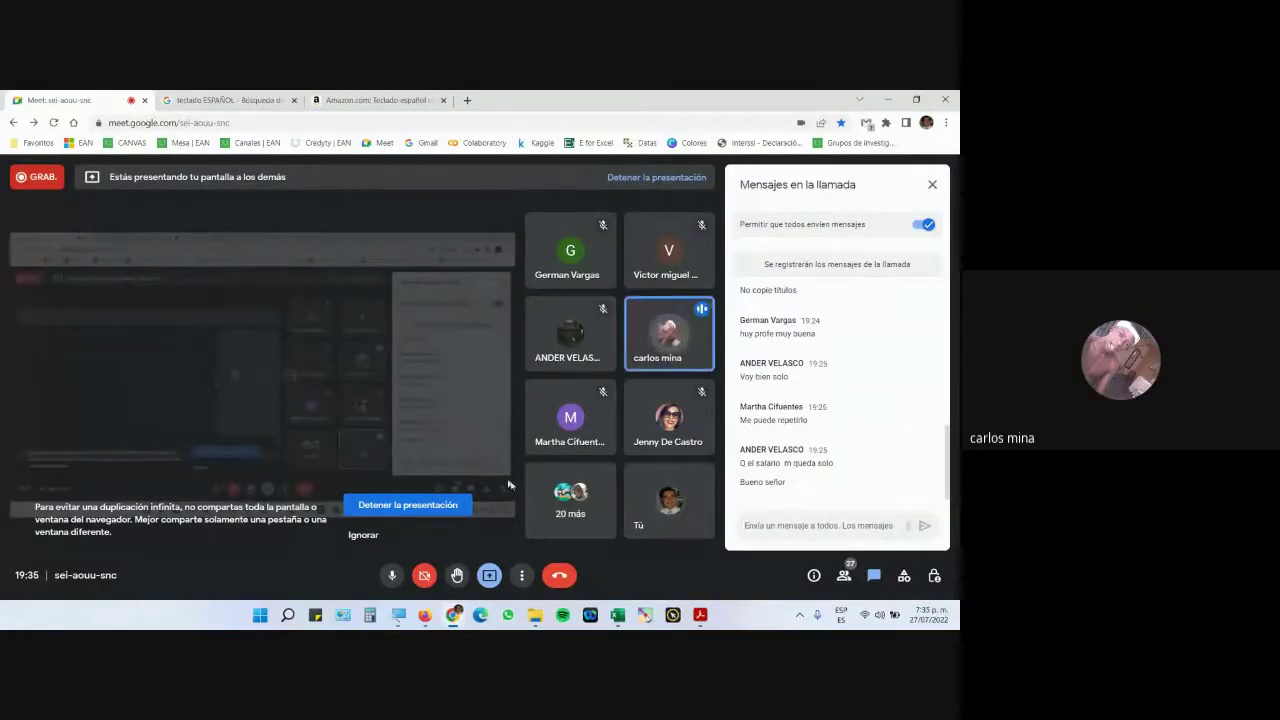
{"action": "left_click", "coordinate": [537, 617]}
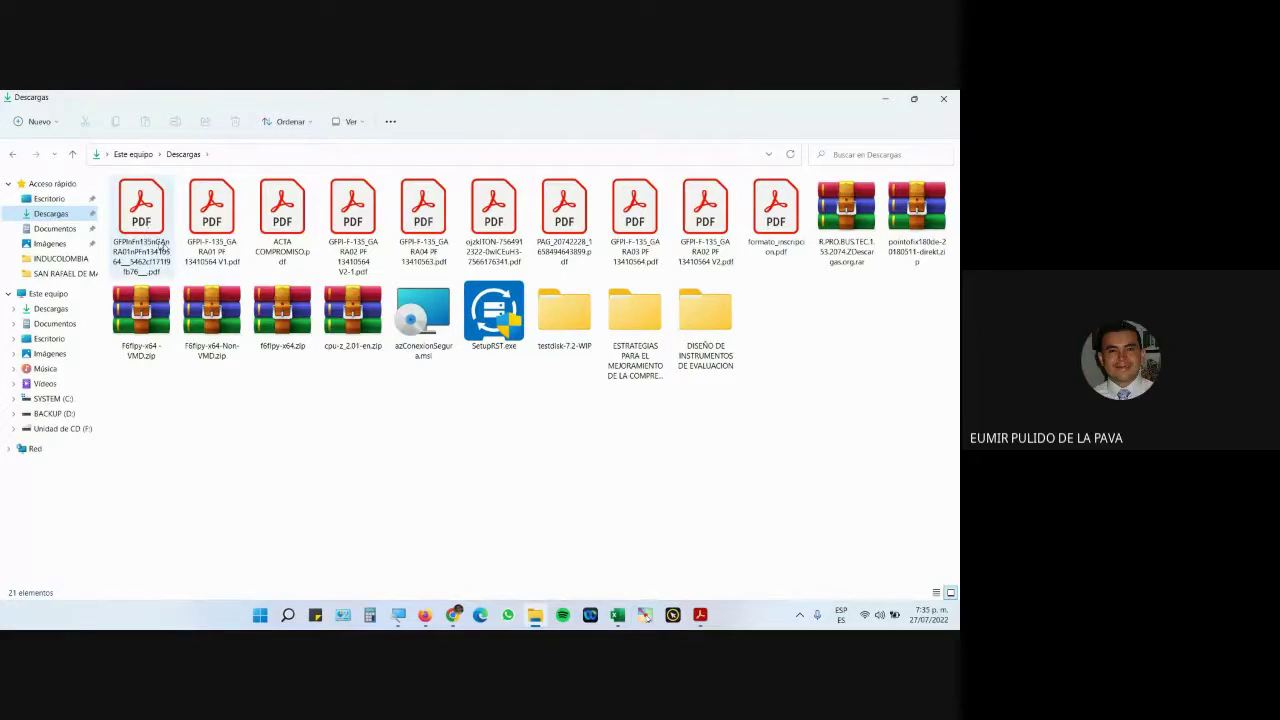
{"action": "mouse_move", "coordinate": [453, 620]}
{"action": "left_click", "coordinate": [424, 556]}
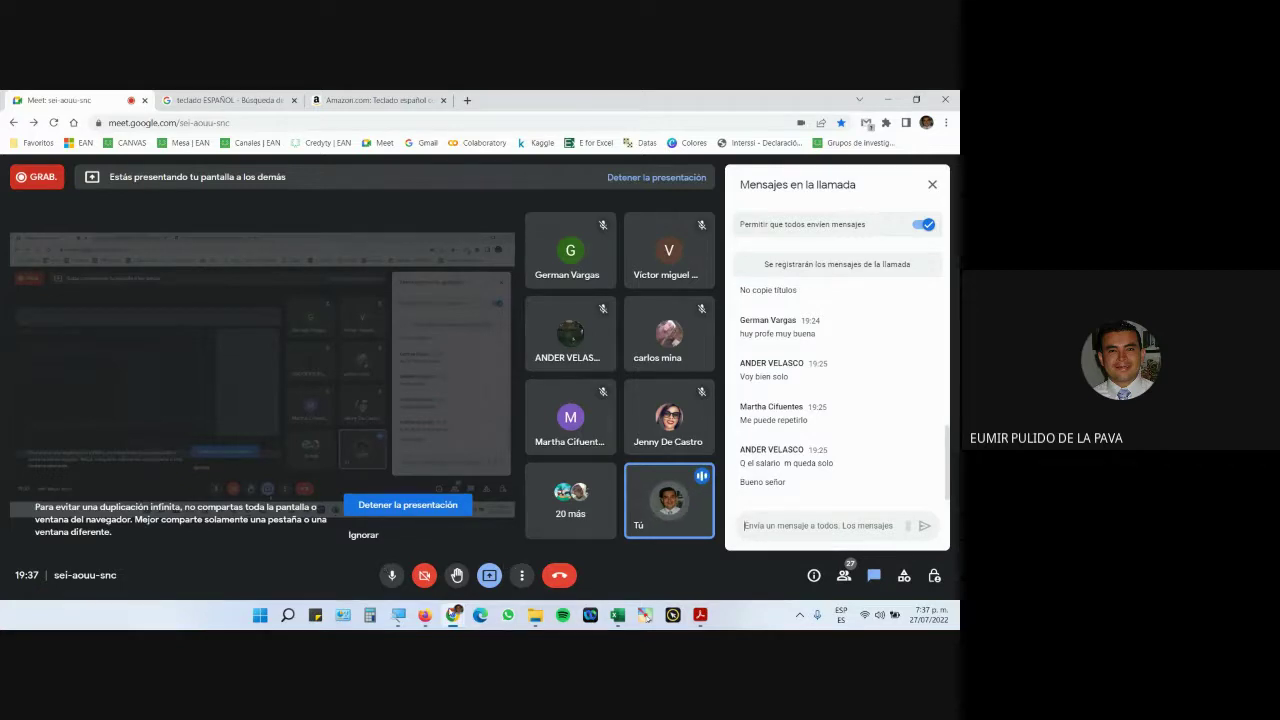
Leave the browser windows and bring Excel's print preview back to front
{"action": "left_click", "coordinate": [446, 618]}
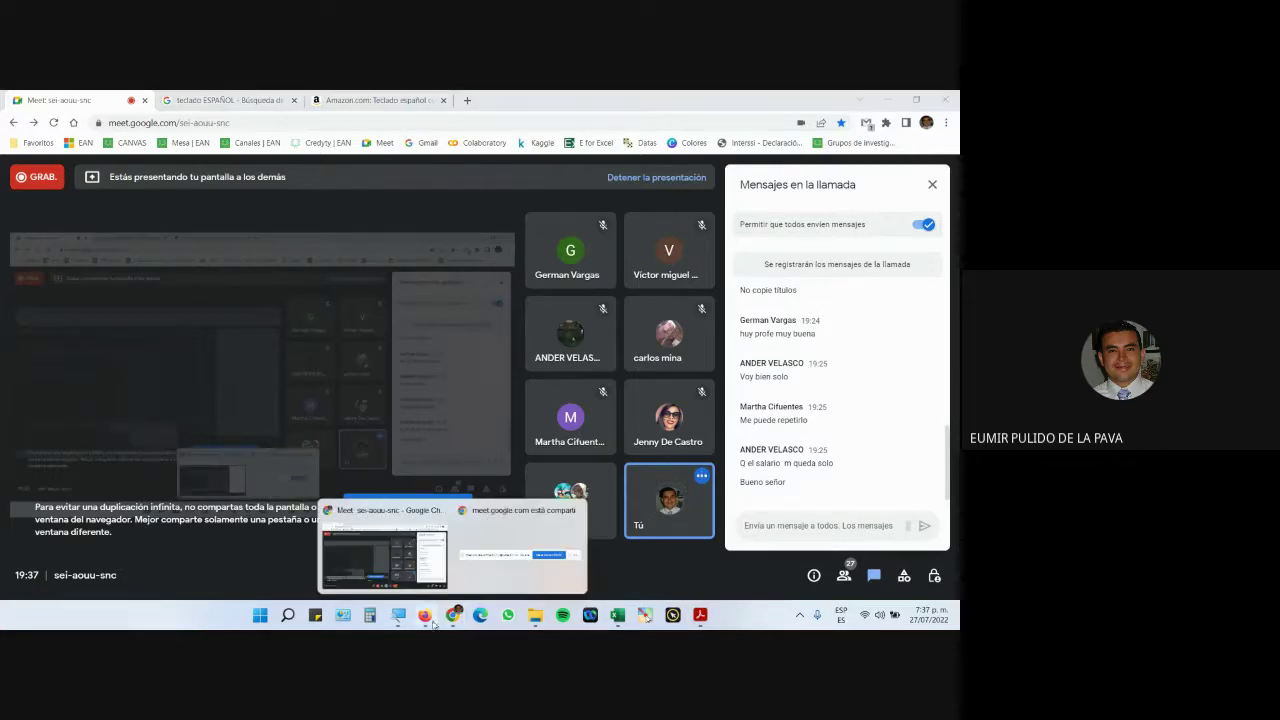
{"action": "left_click", "coordinate": [619, 616]}
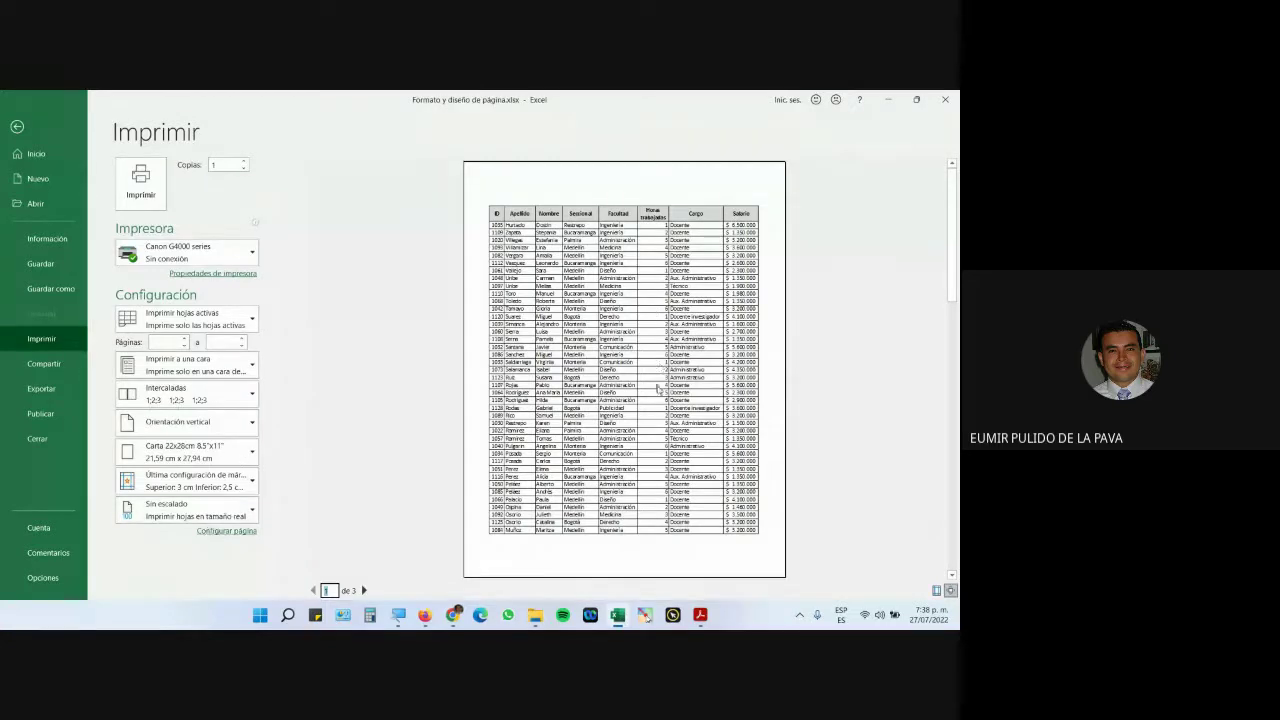
Open Page Setup's header and footer settings and turn on the full-screen magnifier
{"action": "scroll", "coordinate": [658, 390], "scroll_direction": "down", "scroll_amount": 1}
{"action": "left_click", "coordinate": [245, 531]}
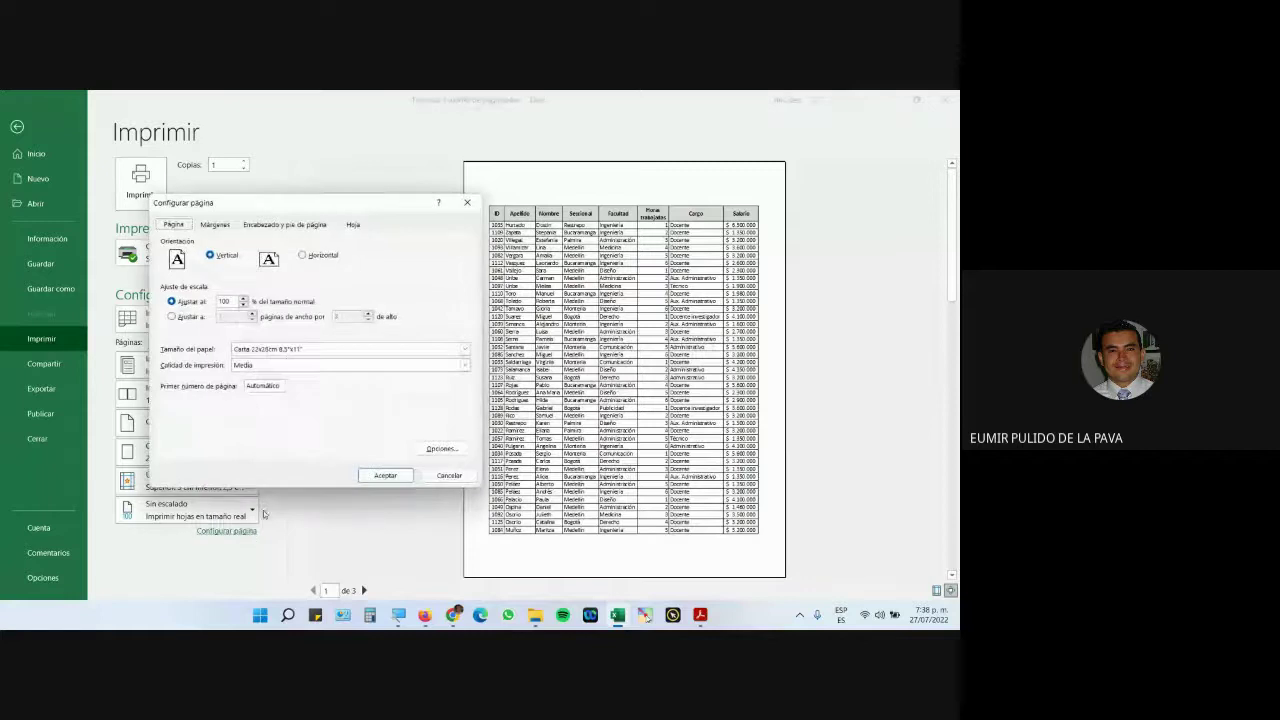
{"action": "left_click", "coordinate": [284, 226]}
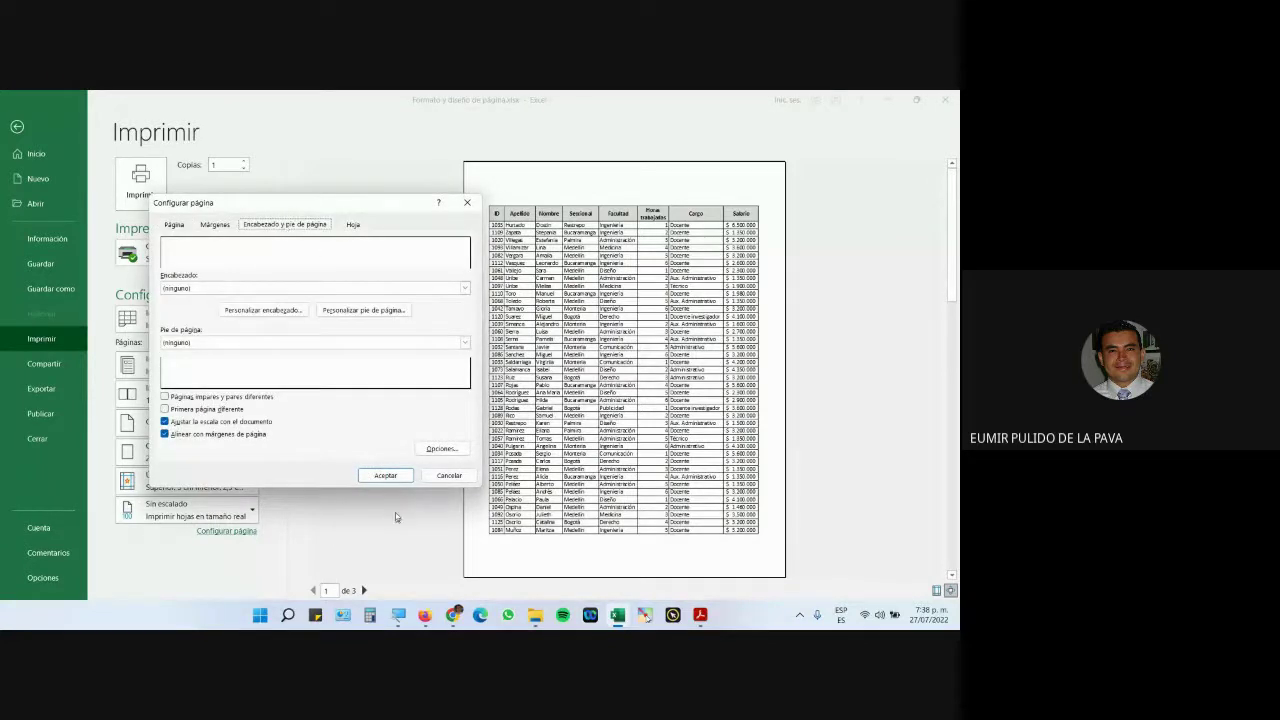
{"action": "left_click", "coordinate": [398, 615]}
{"action": "left_click", "coordinate": [784, 611]}
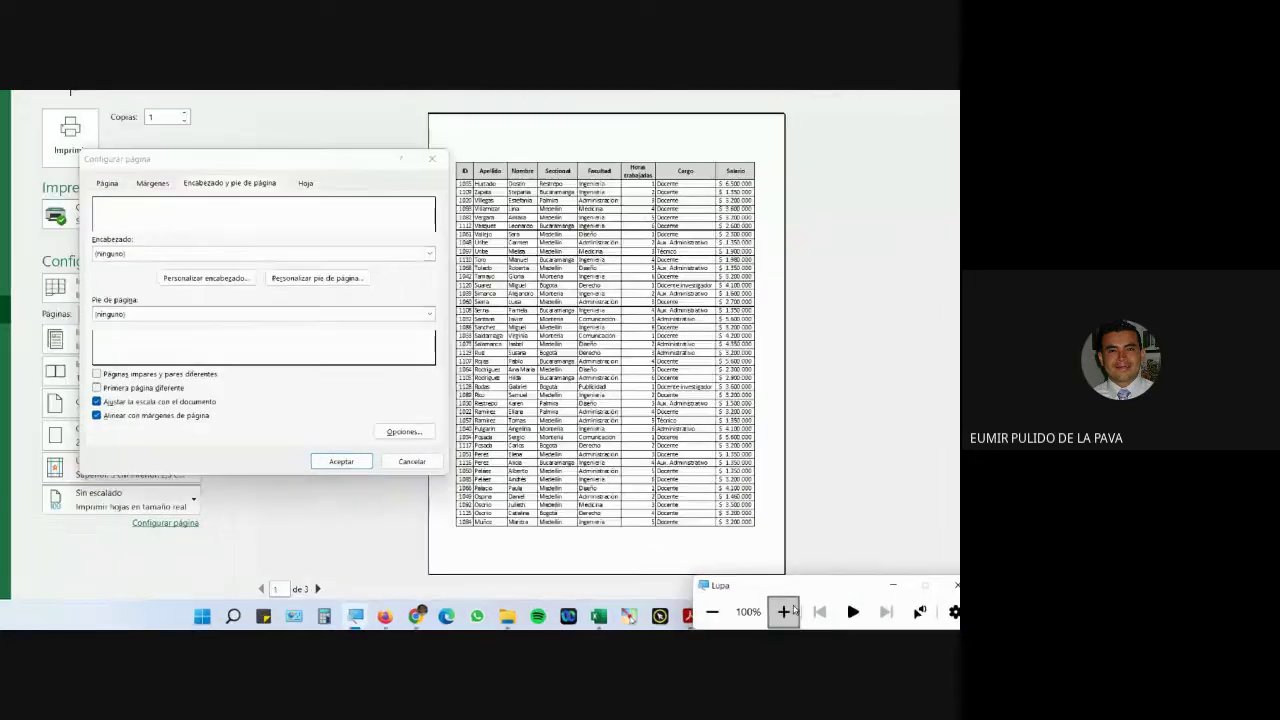
{"action": "left_click", "coordinate": [590, 318]}
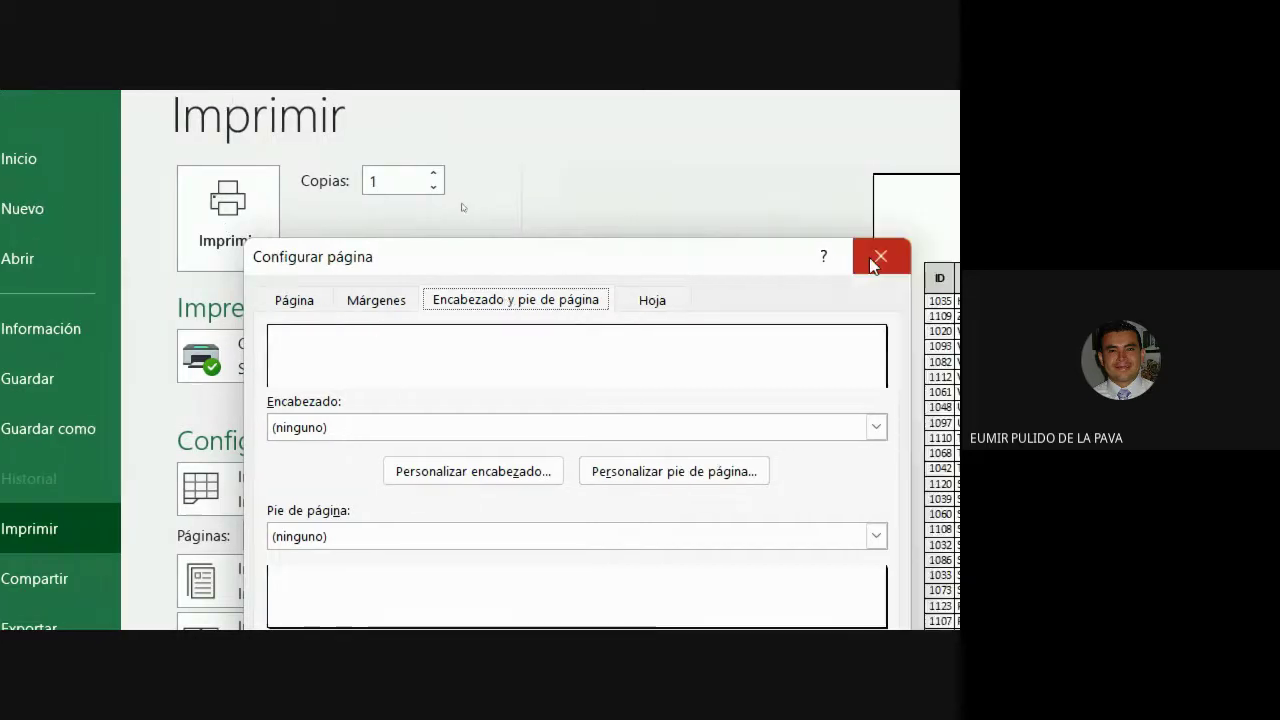
Close and reopen Page Setup, then leave print view to return to the worksheet
{"action": "left_click", "coordinate": [872, 260]}
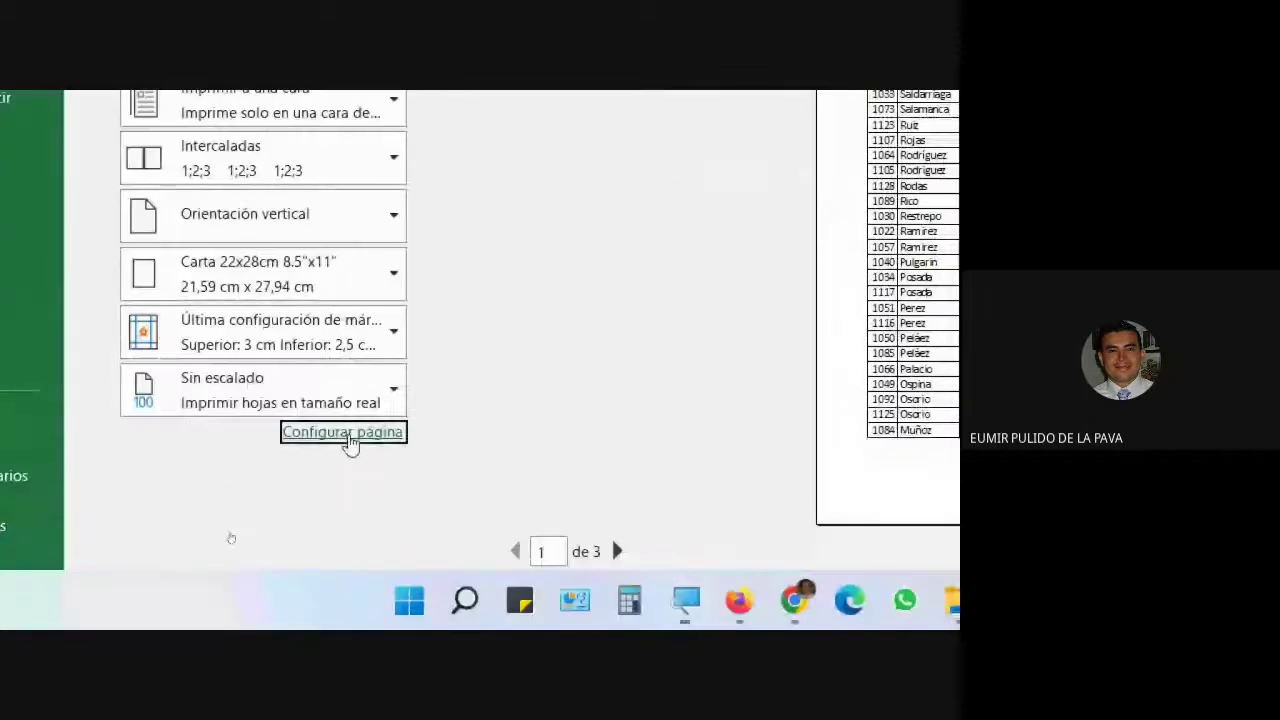
{"action": "left_click", "coordinate": [345, 436]}
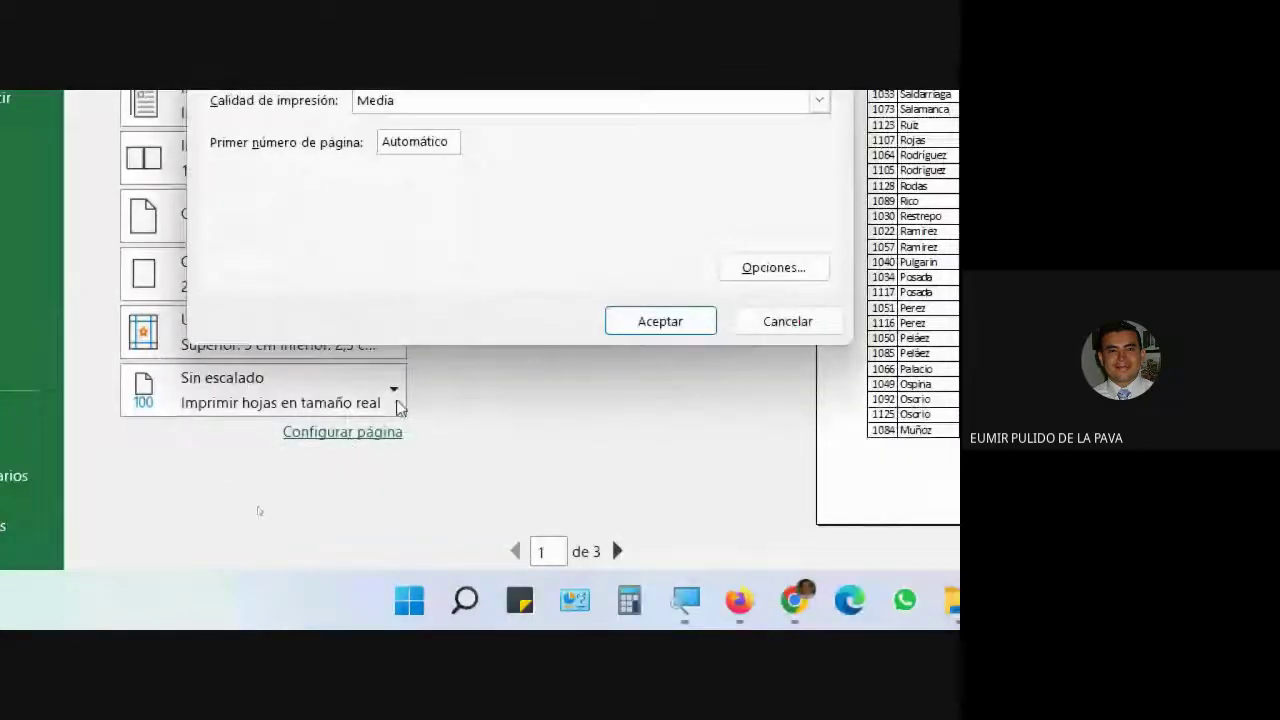
{"action": "left_click", "coordinate": [491, 369]}
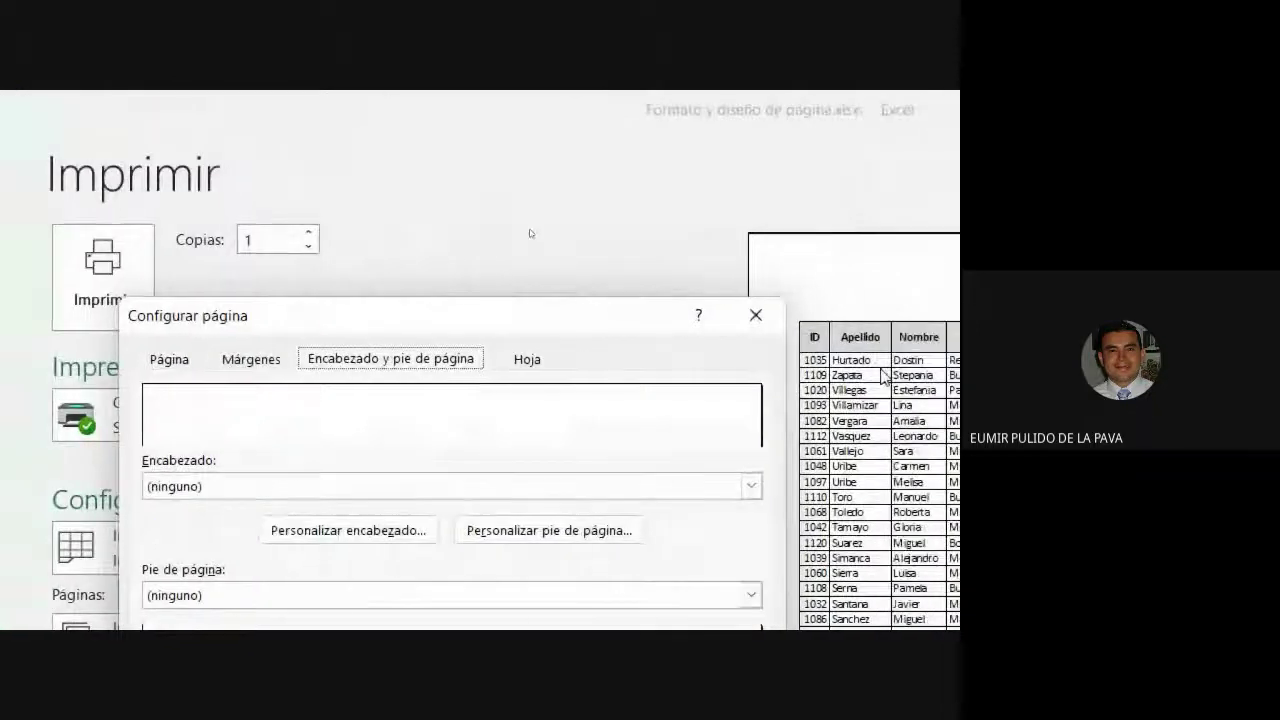
{"action": "left_click", "coordinate": [757, 322]}
{"action": "left_click", "coordinate": [54, 172]}
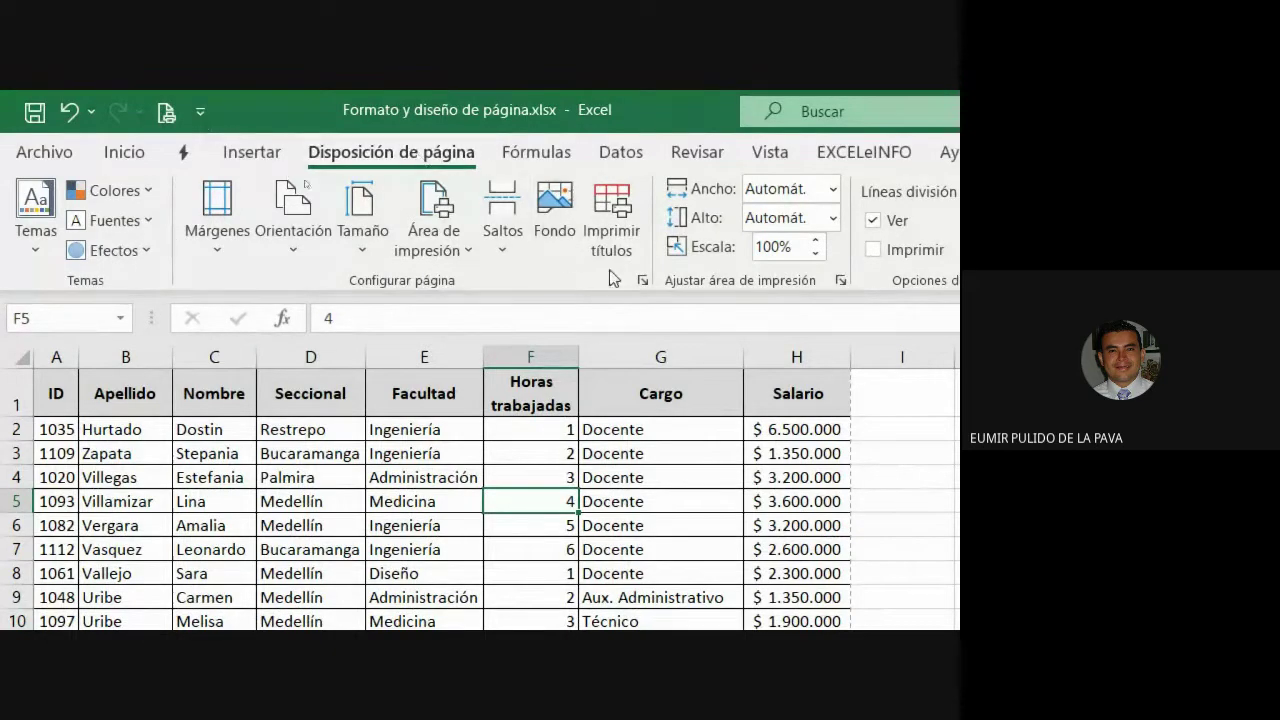
From Page Layout's Page Setup, open Header/Footer and launch 'Personalizar encabezado'
{"action": "left_click", "coordinate": [642, 280]}
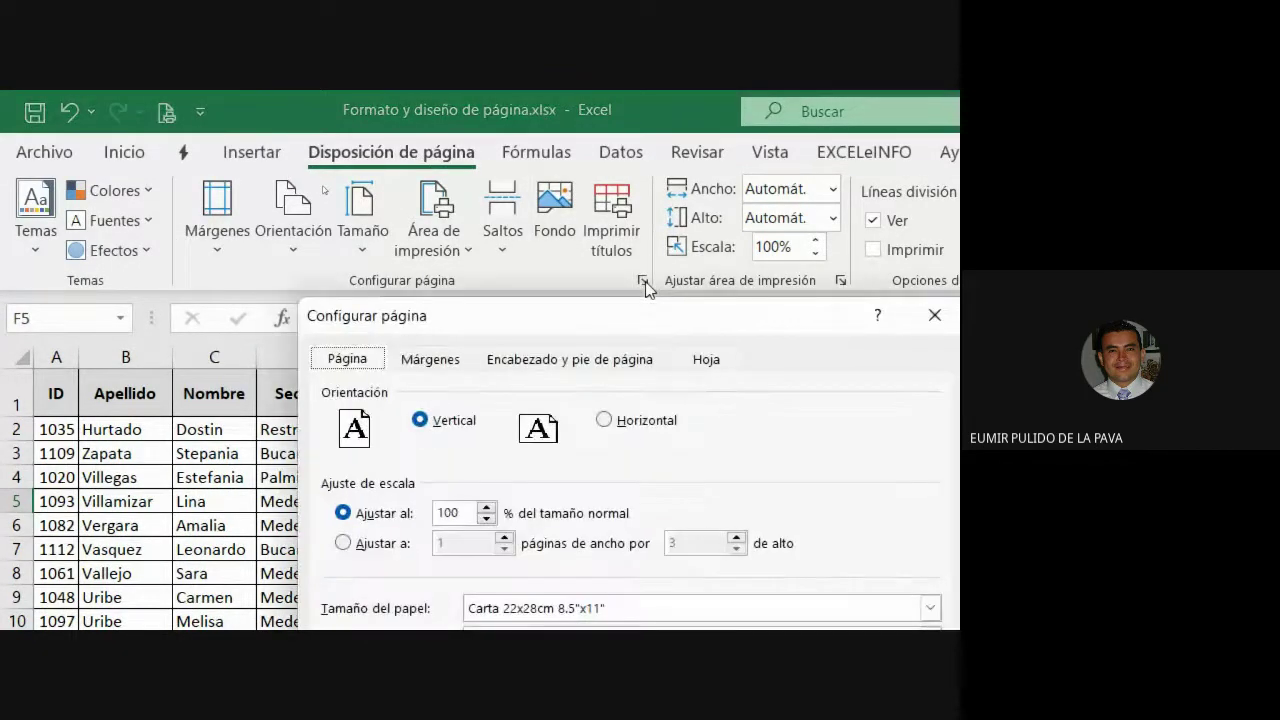
{"action": "left_click", "coordinate": [596, 361]}
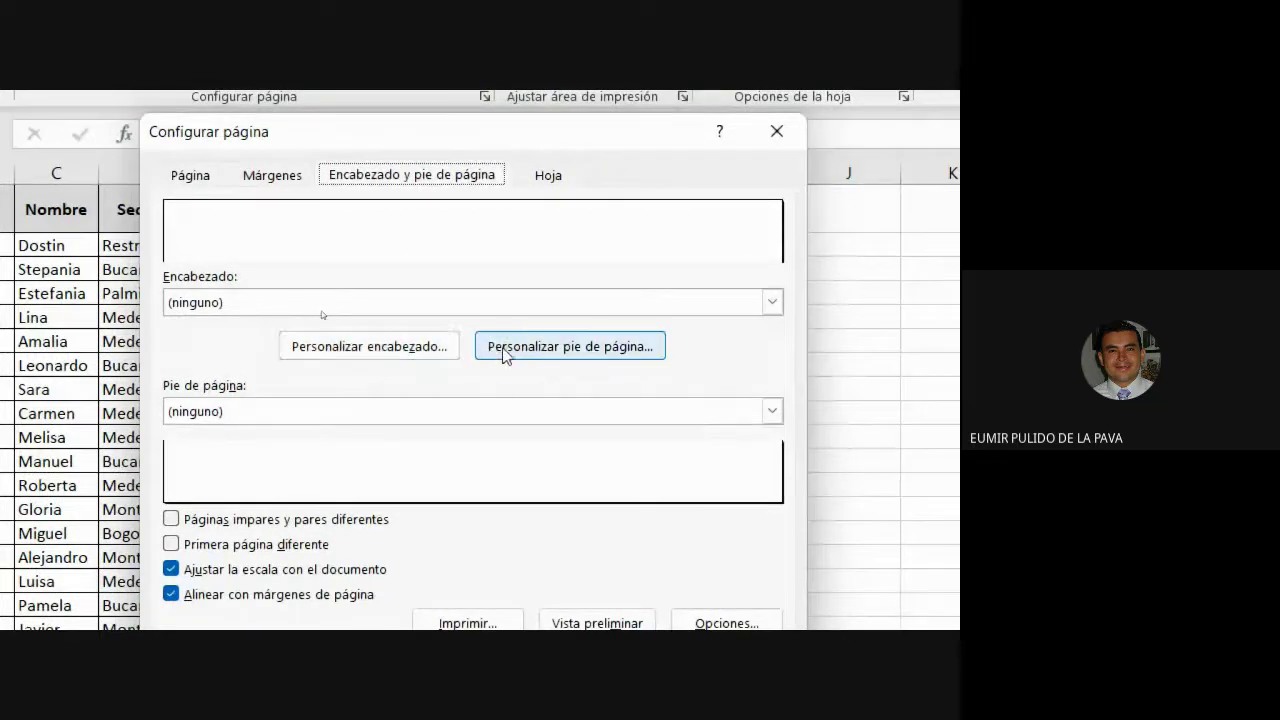
{"action": "left_click", "coordinate": [369, 348]}
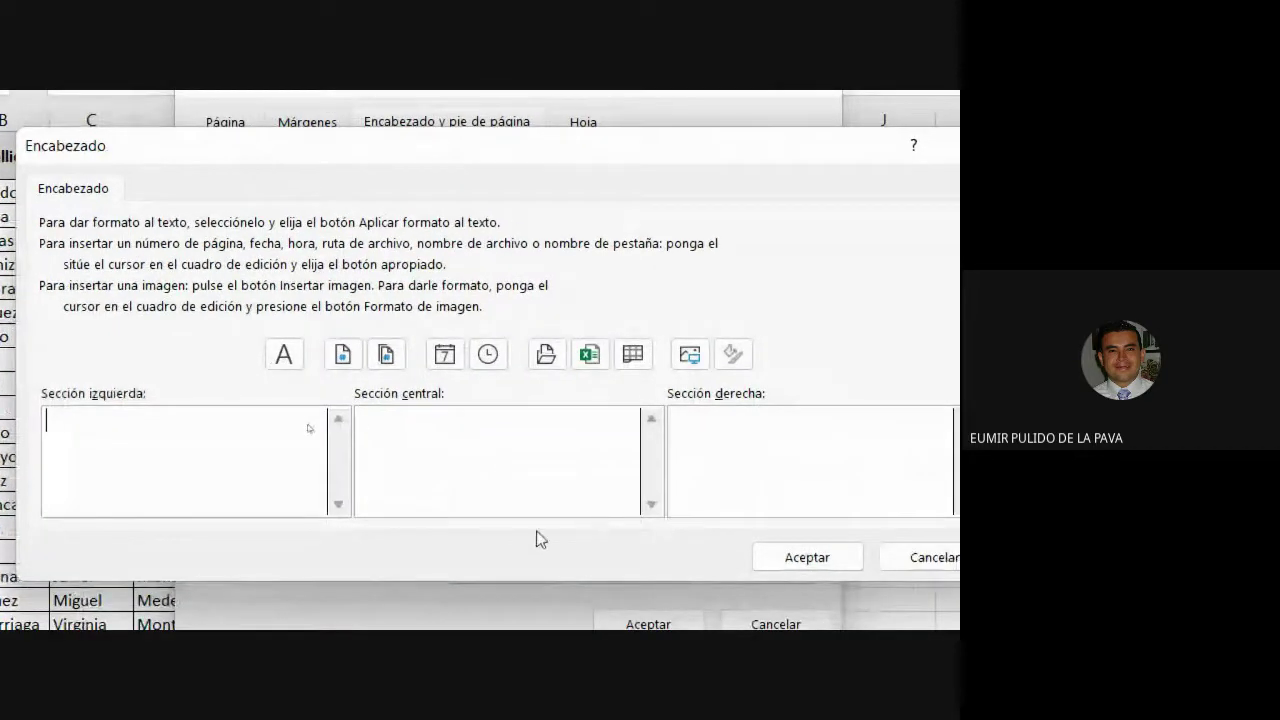
{"action": "left_click", "coordinate": [444, 459]}
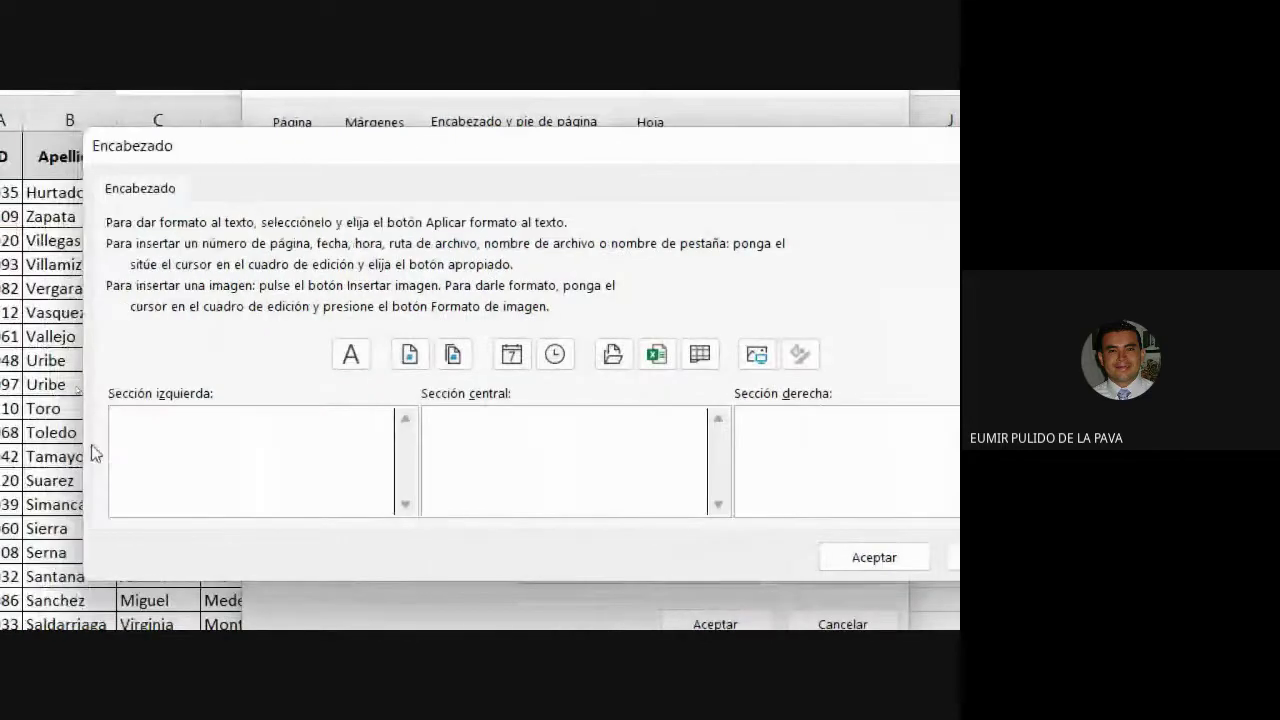
{"action": "left_click", "coordinate": [292, 449]}
{"action": "left_click", "coordinate": [575, 449]}
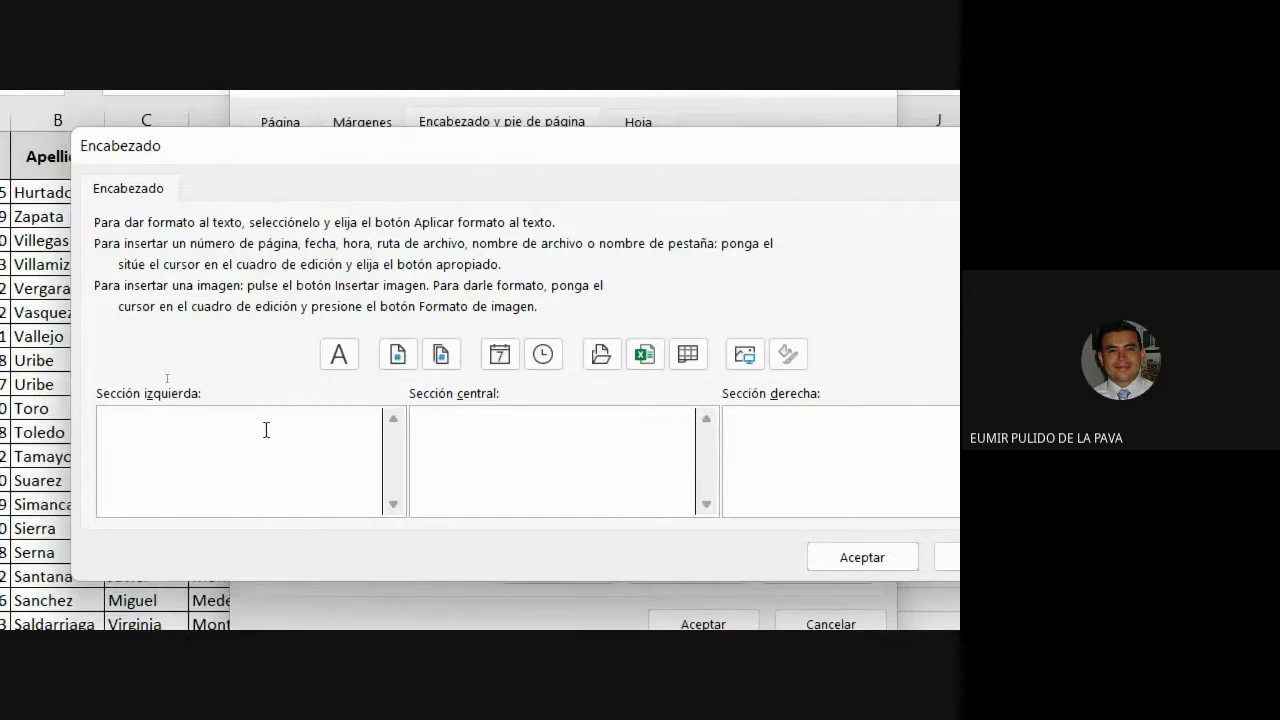
{"action": "left_click", "coordinate": [188, 431]}
Insert the picture personas.jpg from a file into the header's left section
{"action": "left_click", "coordinate": [745, 356]}
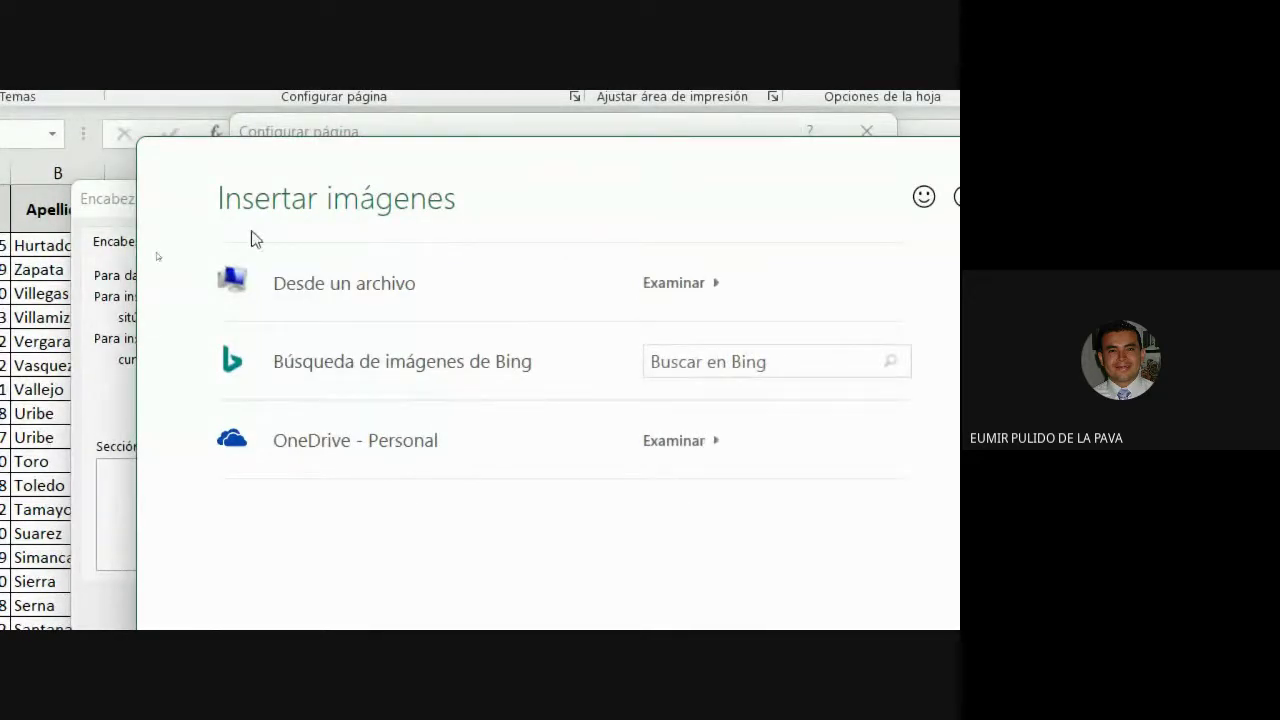
{"action": "left_click", "coordinate": [363, 303]}
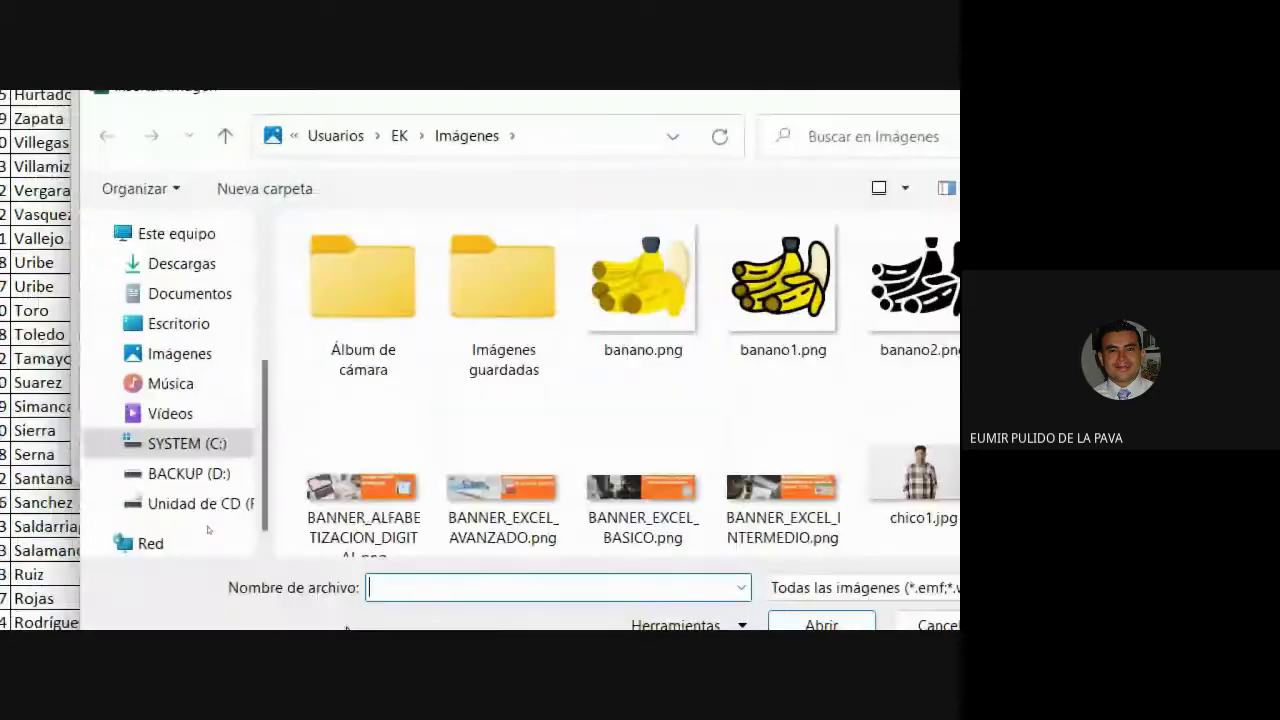
{"action": "scroll", "coordinate": [700, 480], "scroll_direction": "down", "scroll_amount": 5}
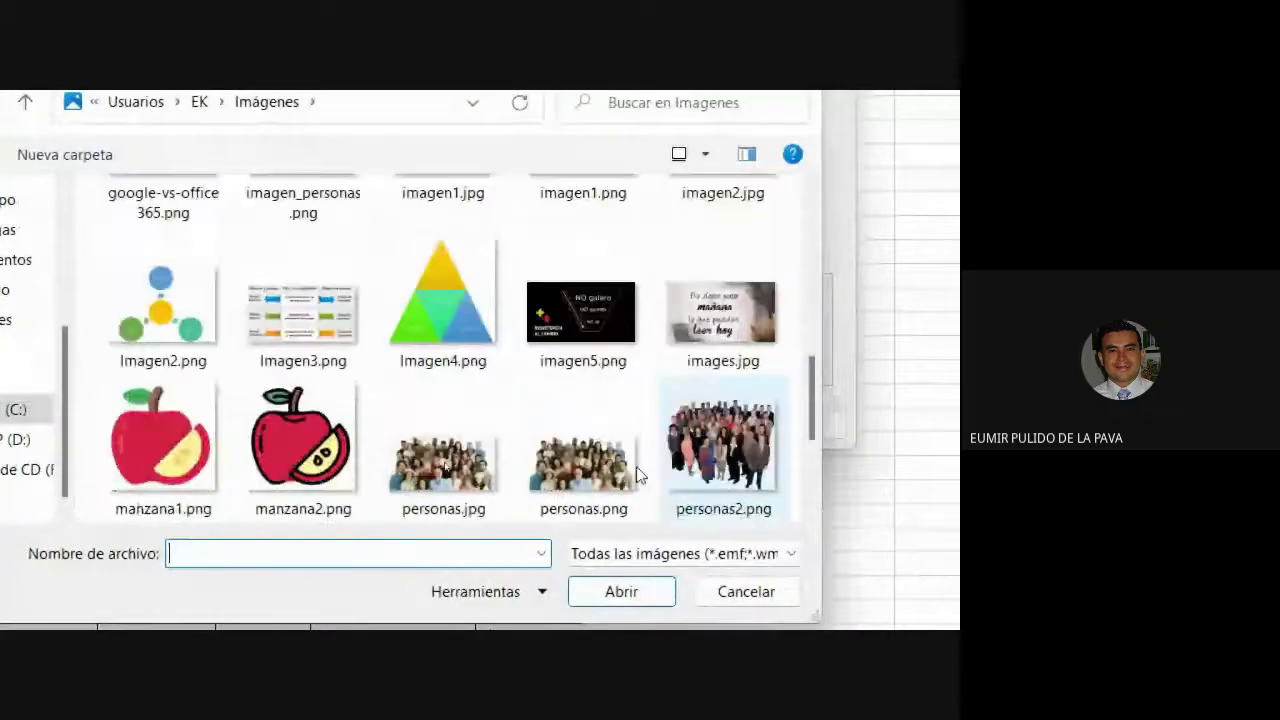
{"action": "left_click", "coordinate": [381, 481]}
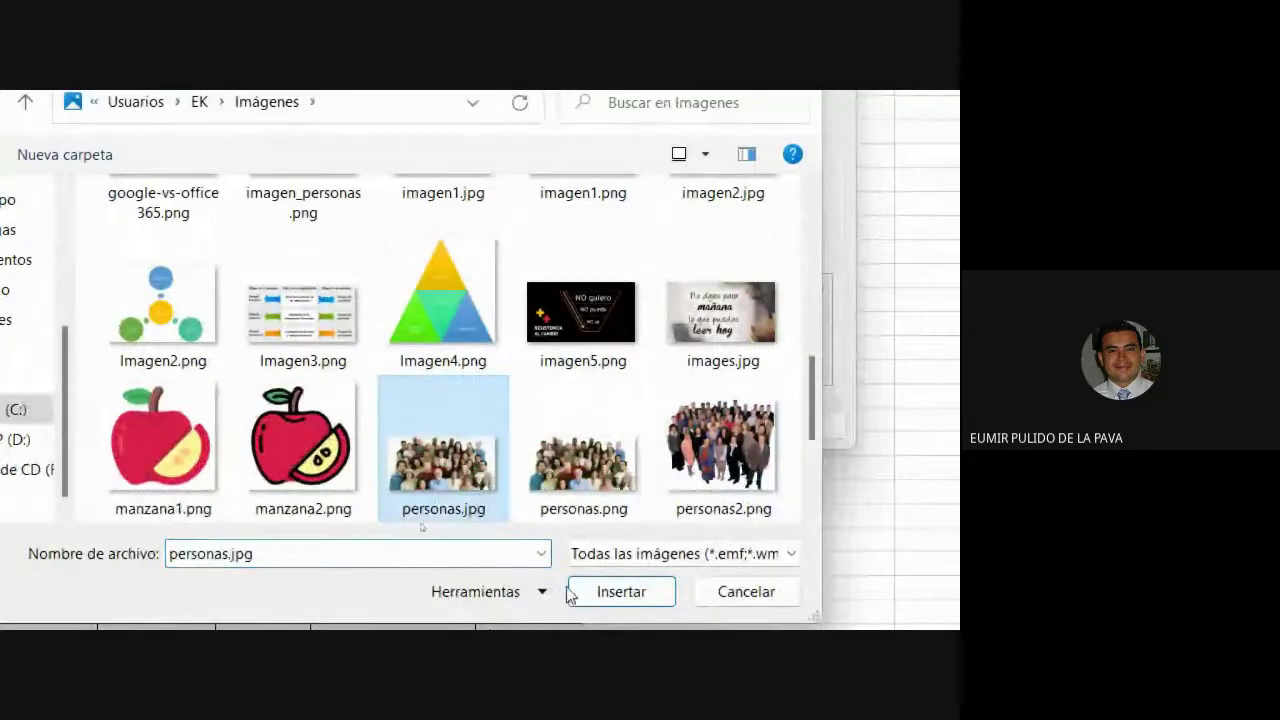
{"action": "left_click", "coordinate": [605, 598]}
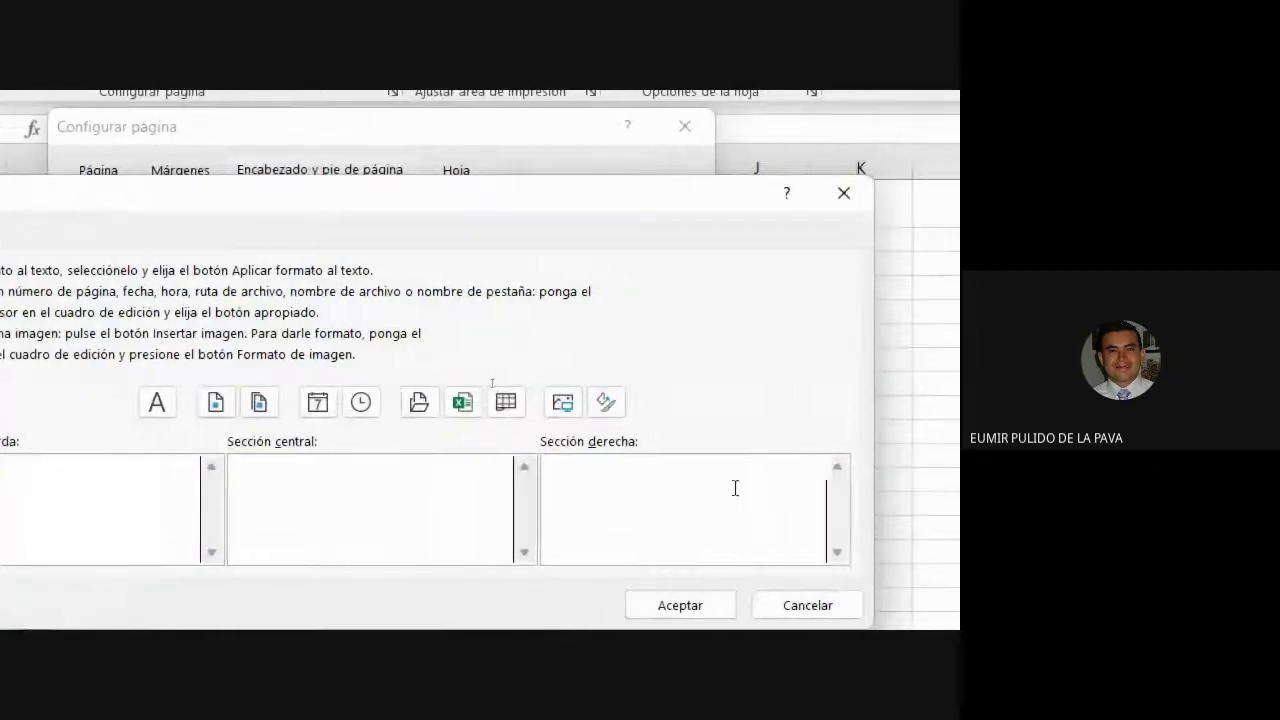
Enter 'CURSO EXCEL INTERMEDIO' over 'SENA - 2022' in the right header section and accept it
{"action": "type", "text": "curso"}
{"action": "key", "text": "BackSpace"}
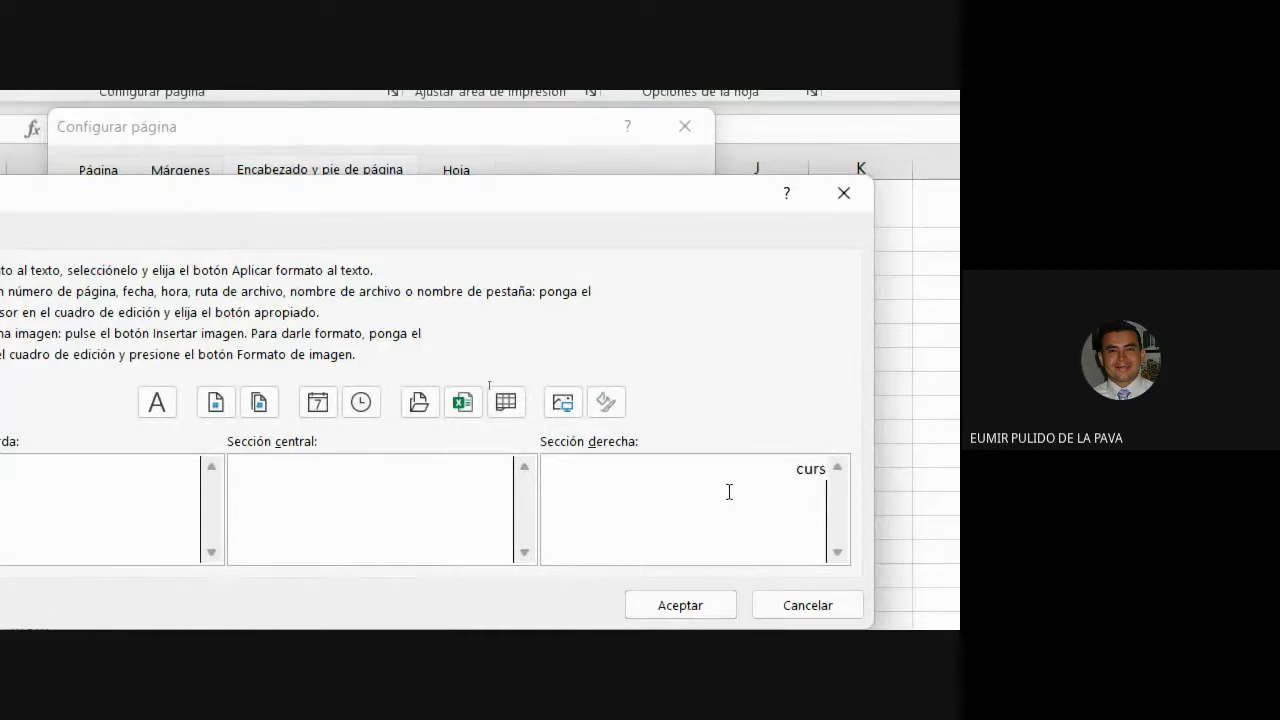
{"action": "key", "text": "BackSpace"}
{"action": "key", "text": "BackSpace"}
{"action": "key", "text": "BackSpace"}
{"action": "type", "text": "CURSO EXCEL INTERMEDIO"}
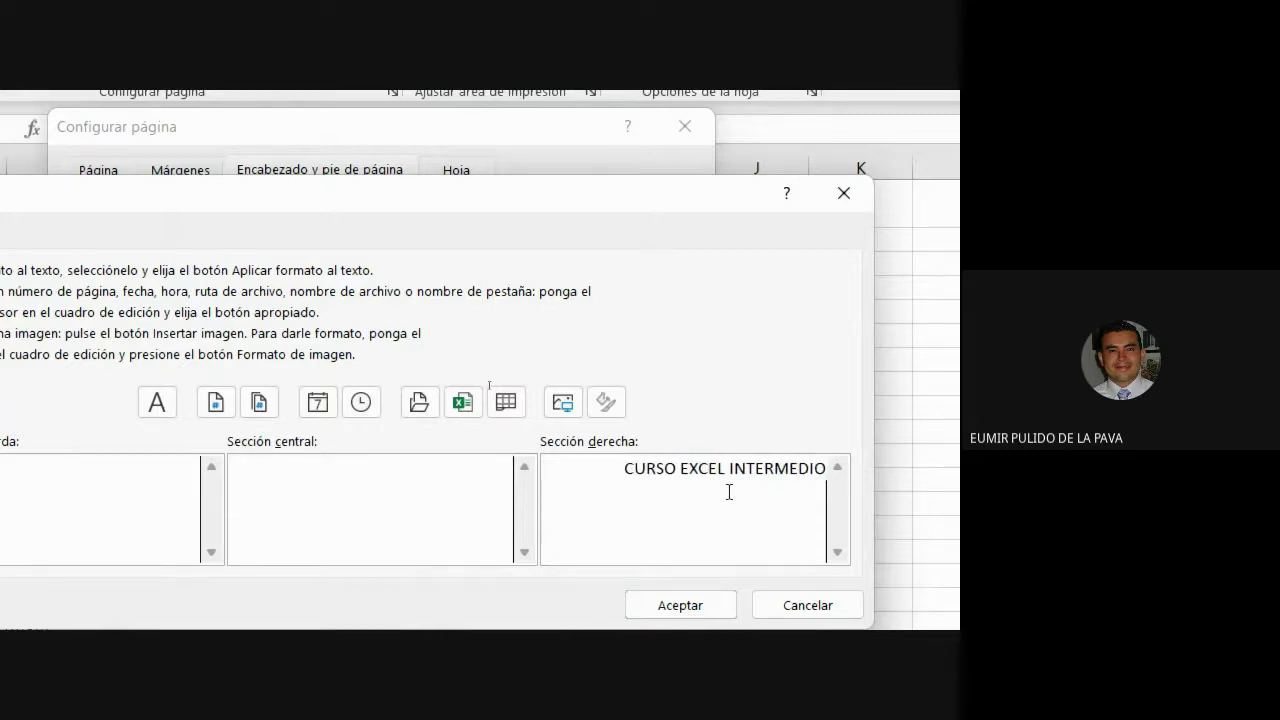
{"action": "key", "text": "Return"}
{"action": "type", "text": "SENA - 2022"}
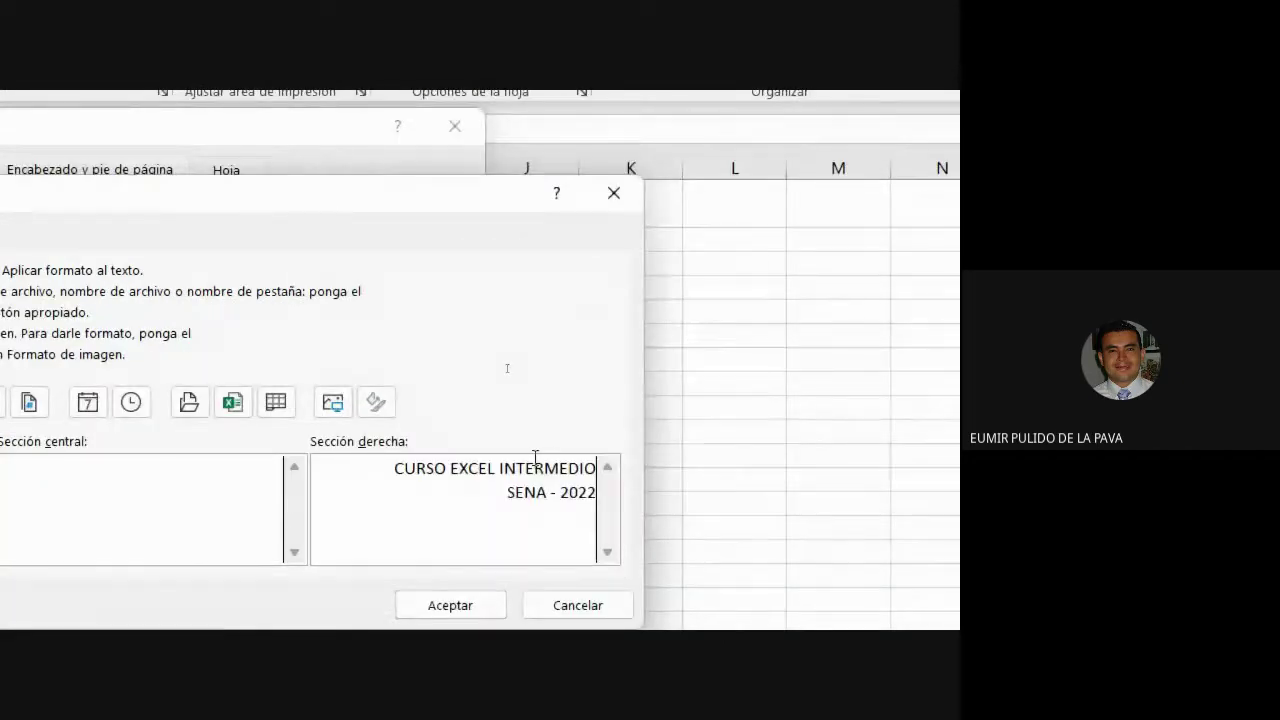
{"action": "left_click", "coordinate": [666, 590]}
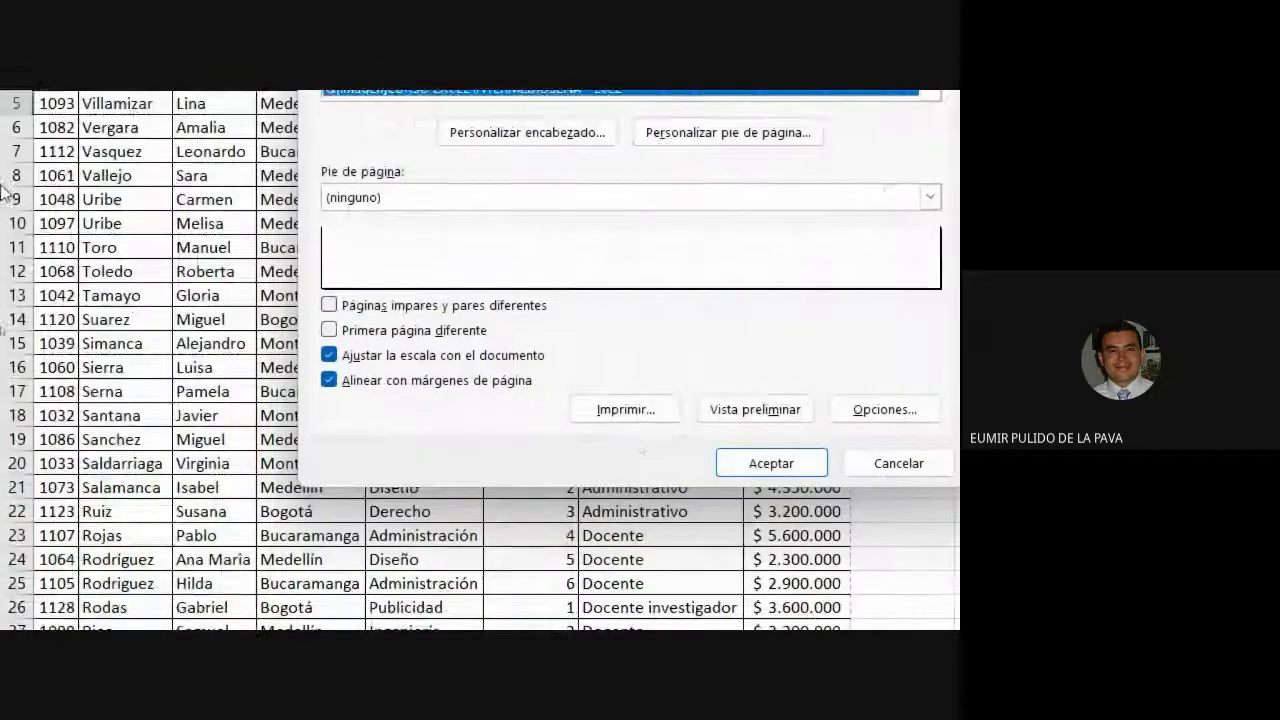
Apply the page setup, check the header in Page Layout view, then return to Normal view
{"action": "left_click", "coordinate": [771, 486]}
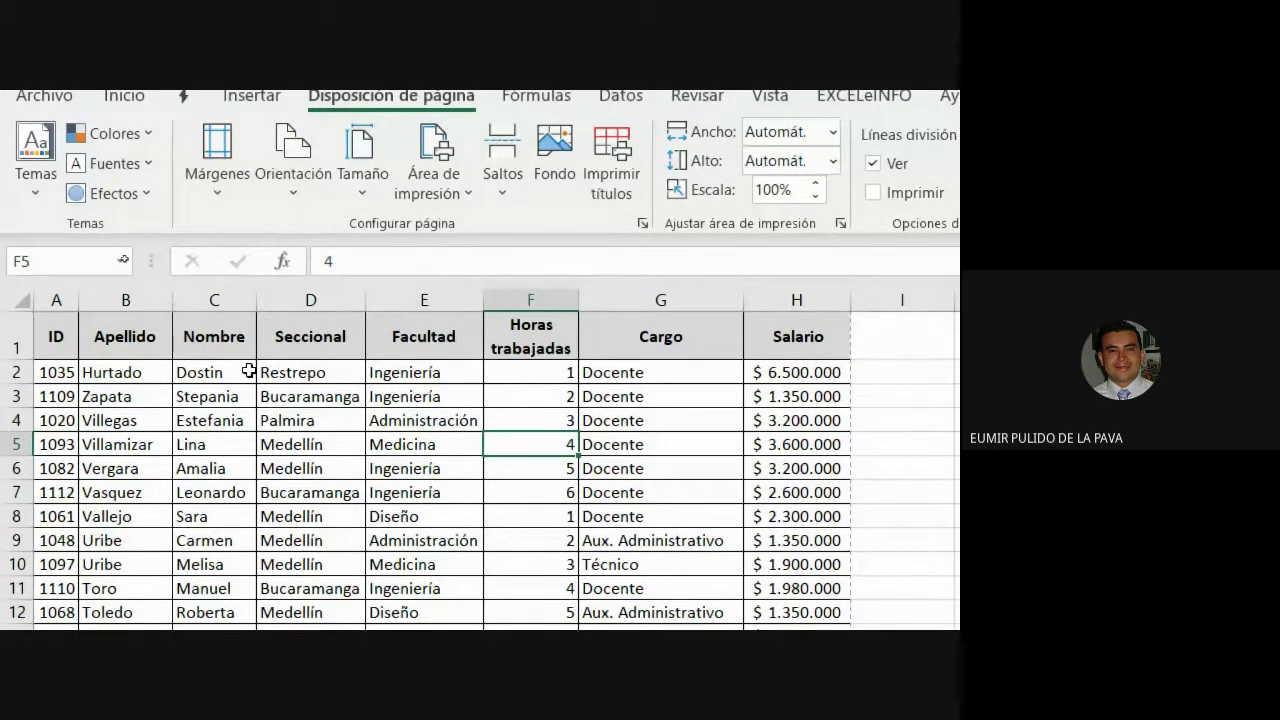
{"action": "key", "text": "super+plus"}
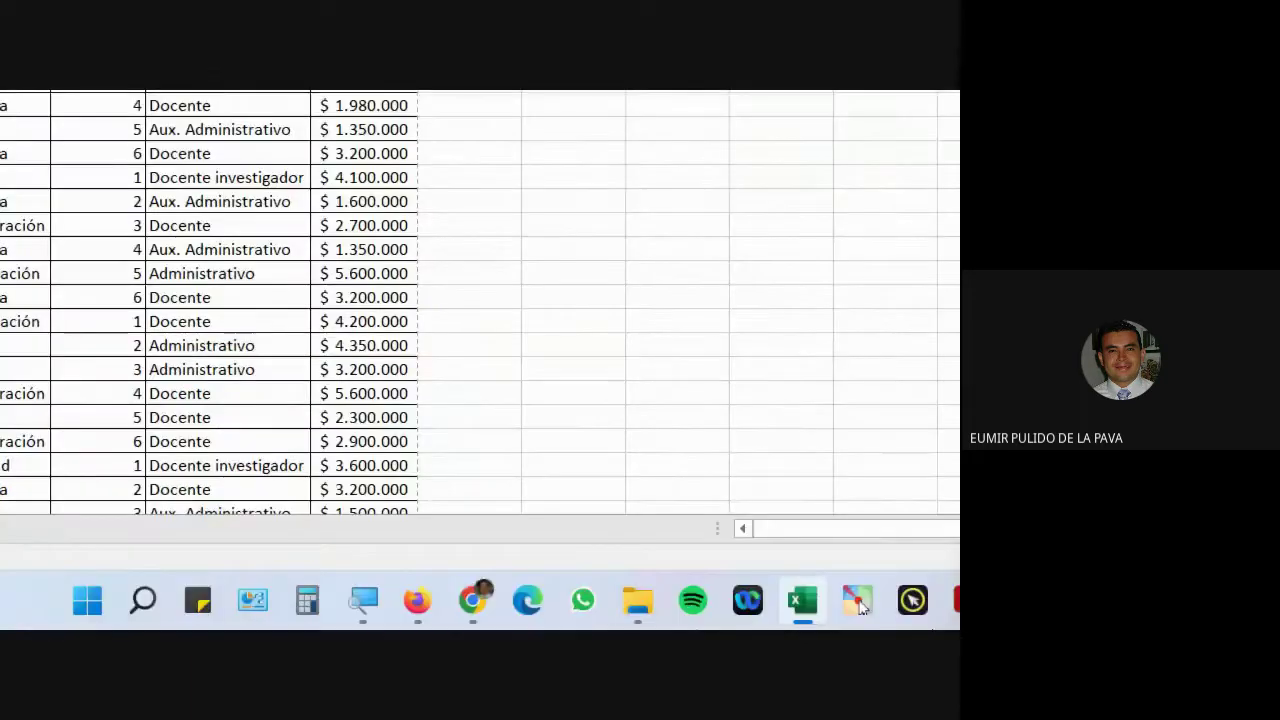
{"action": "left_click", "coordinate": [800, 548]}
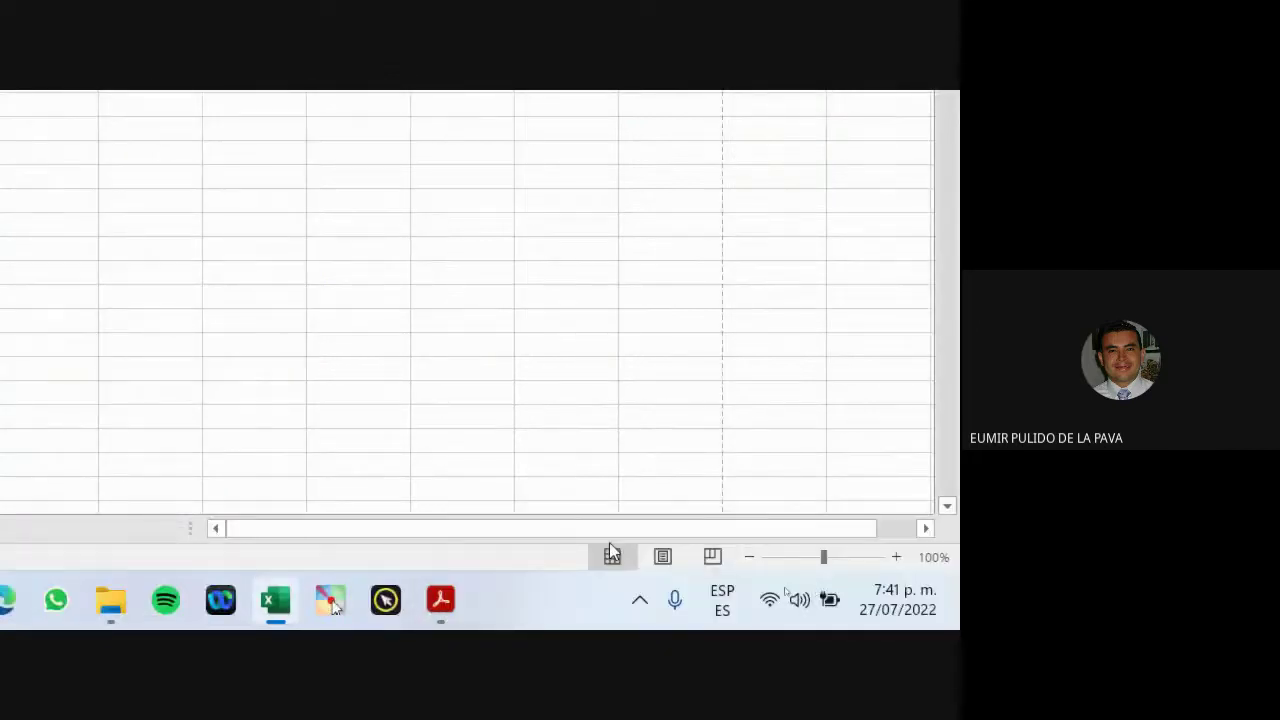
{"action": "left_click", "coordinate": [668, 557]}
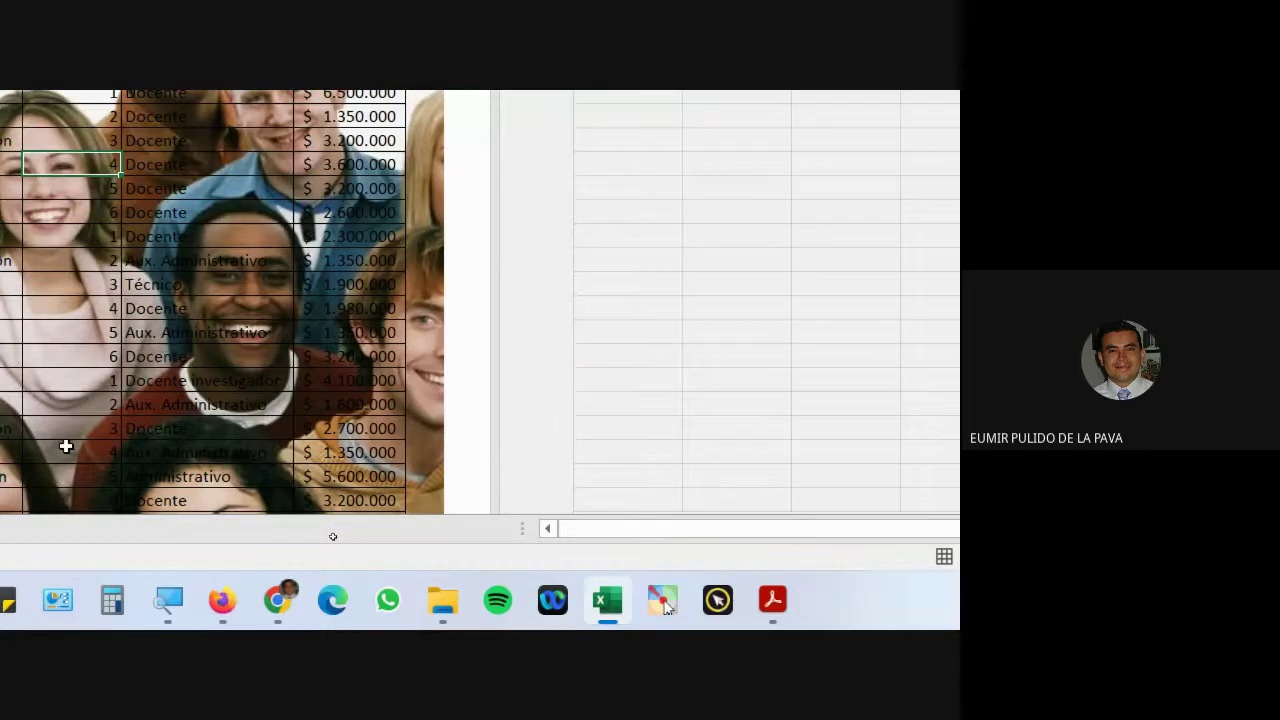
{"action": "key", "text": "ctrl+alt+space"}
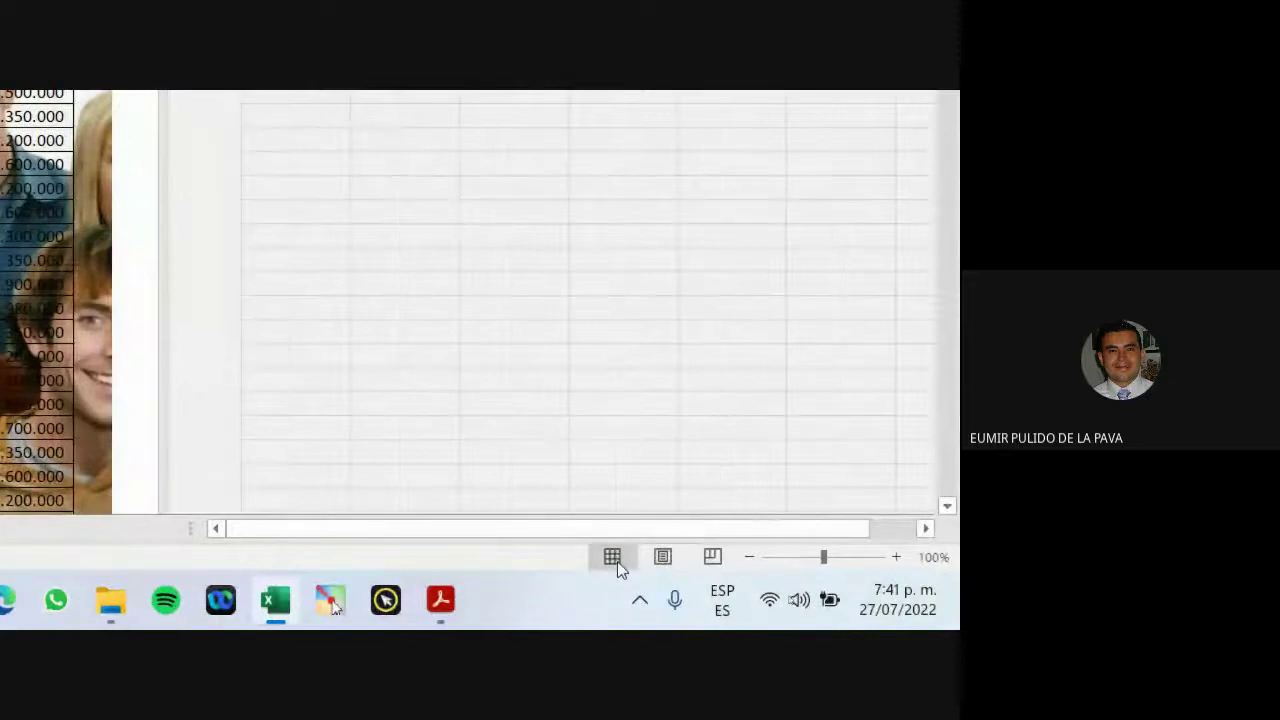
{"action": "left_click", "coordinate": [612, 557]}
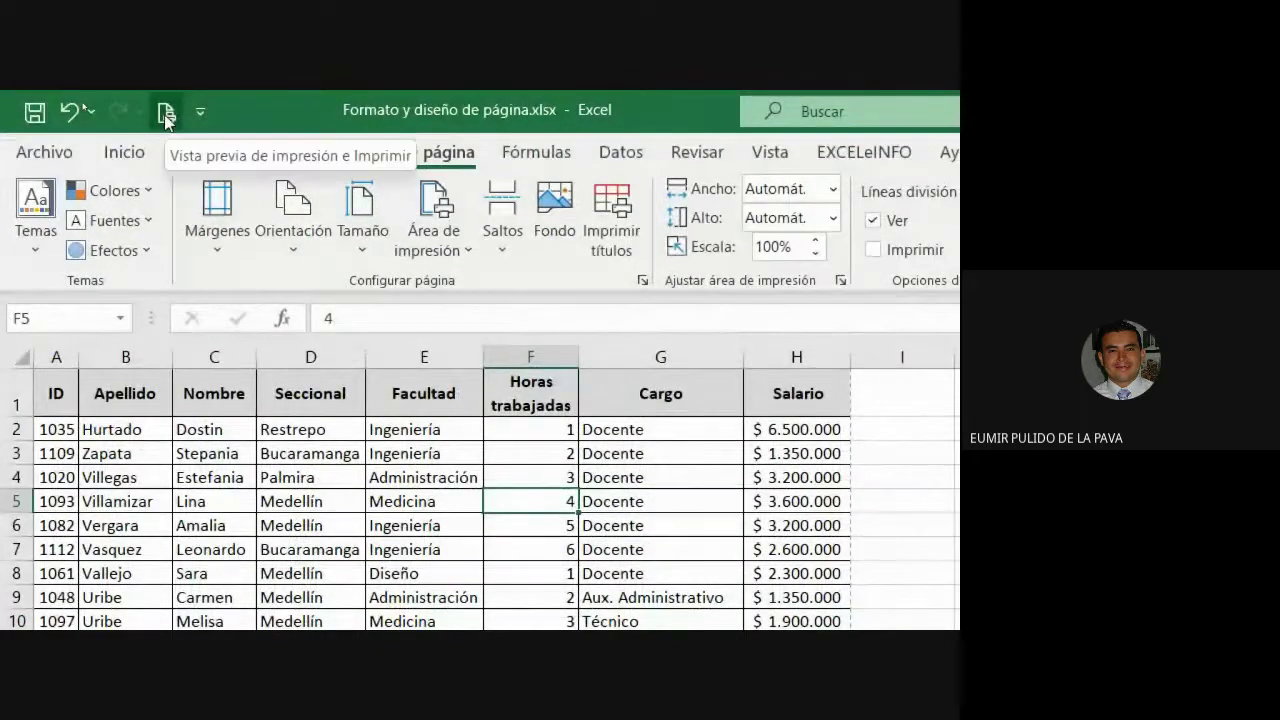
Step through the print preview to page 3 of 3 and reopen Page Setup
{"action": "left_click", "coordinate": [165, 114]}
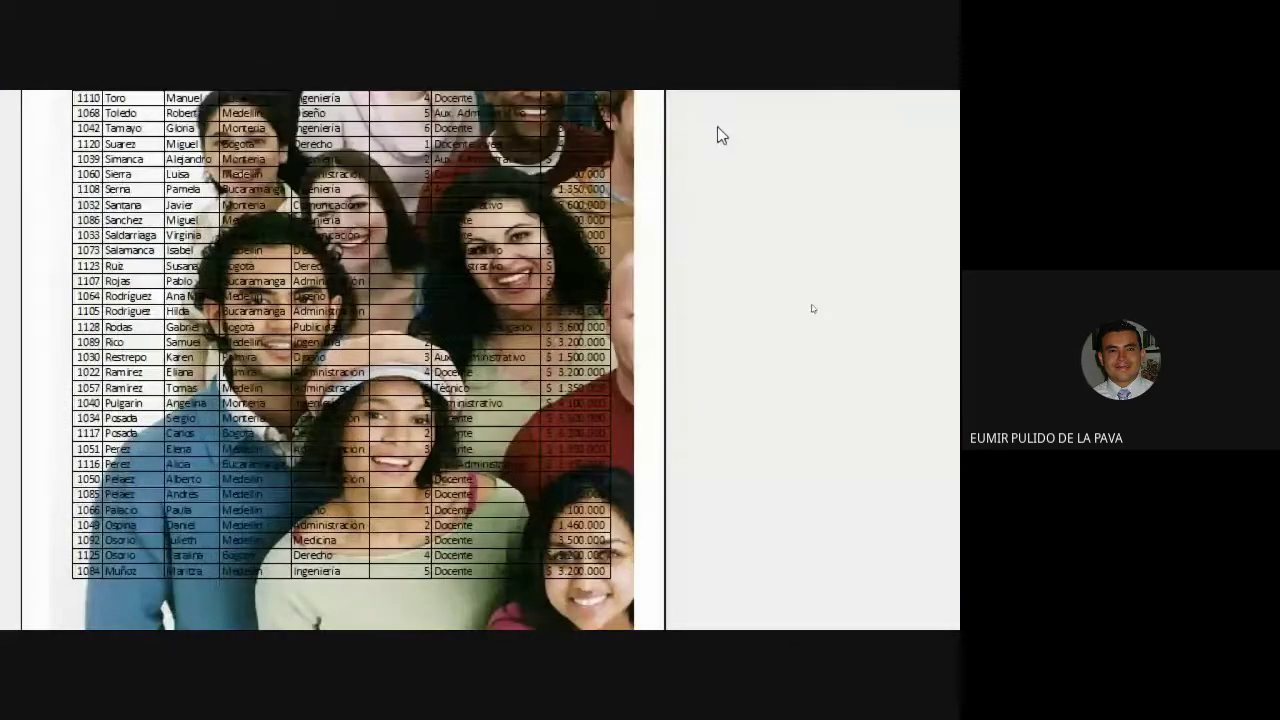
{"action": "scroll", "coordinate": [658, 118], "scroll_direction": "up", "scroll_amount": 5}
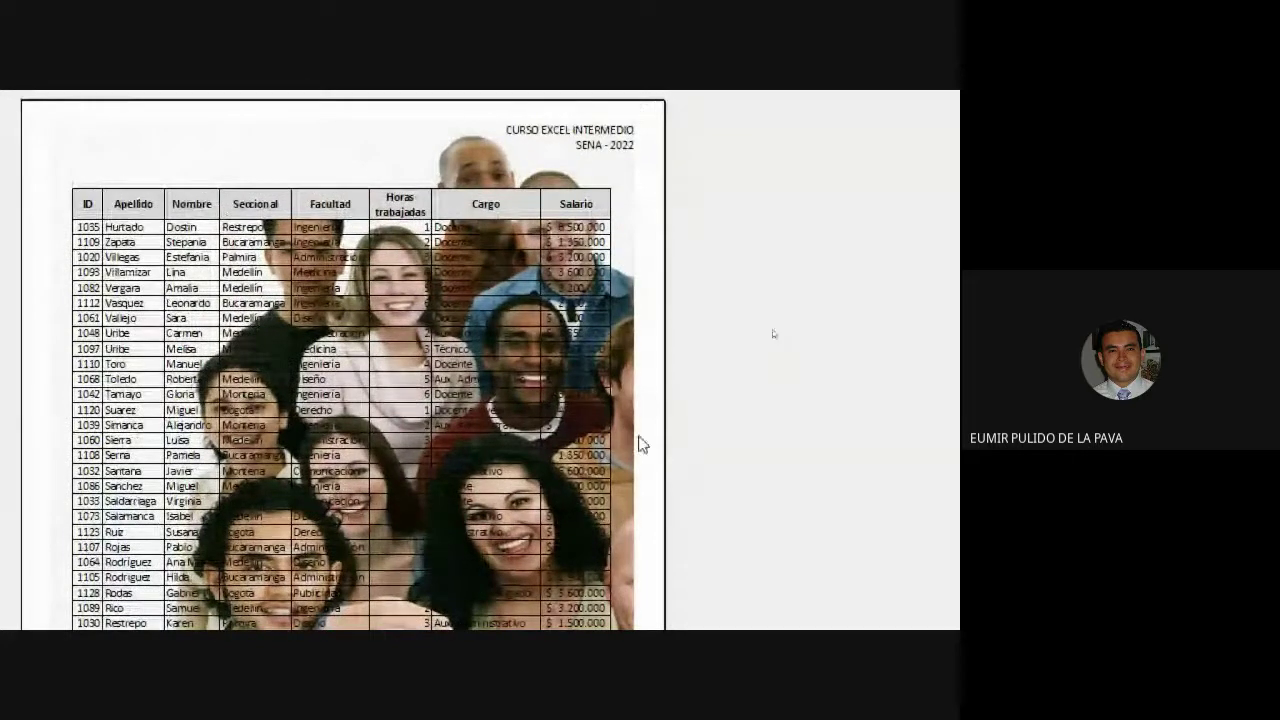
{"action": "scroll", "coordinate": [642, 445], "scroll_direction": "down", "scroll_amount": 5}
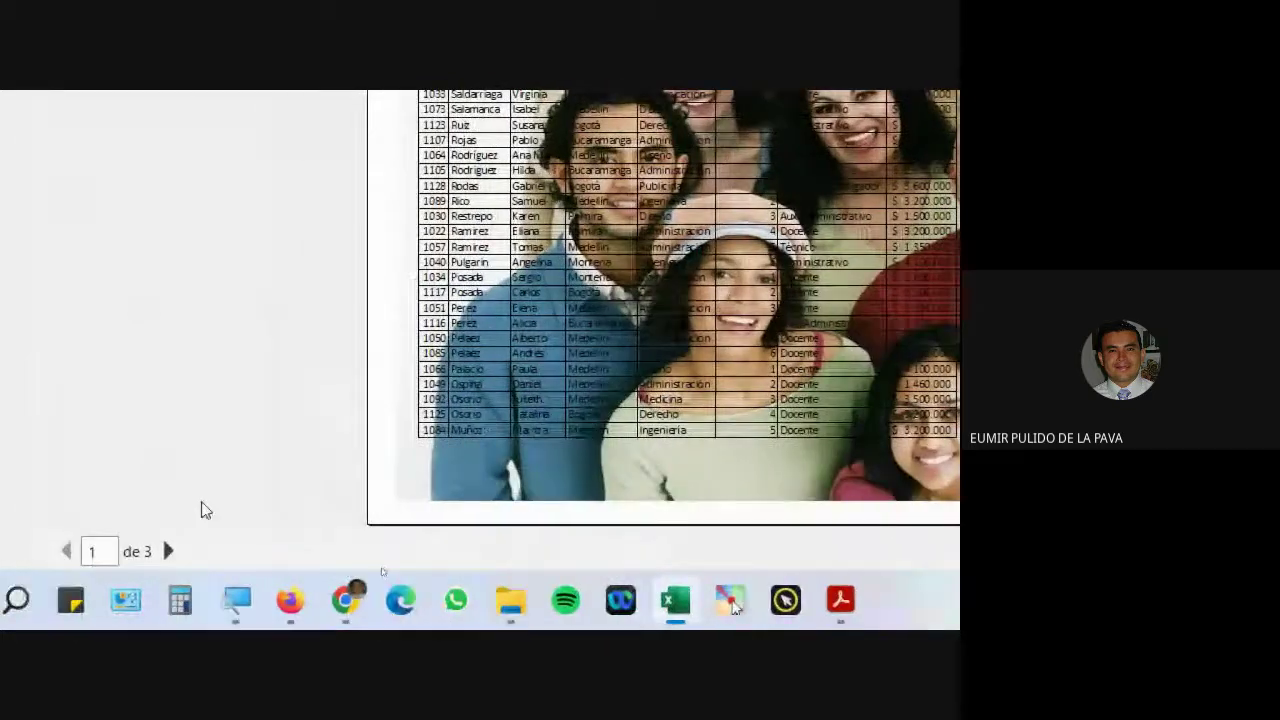
{"action": "left_click", "coordinate": [168, 551]}
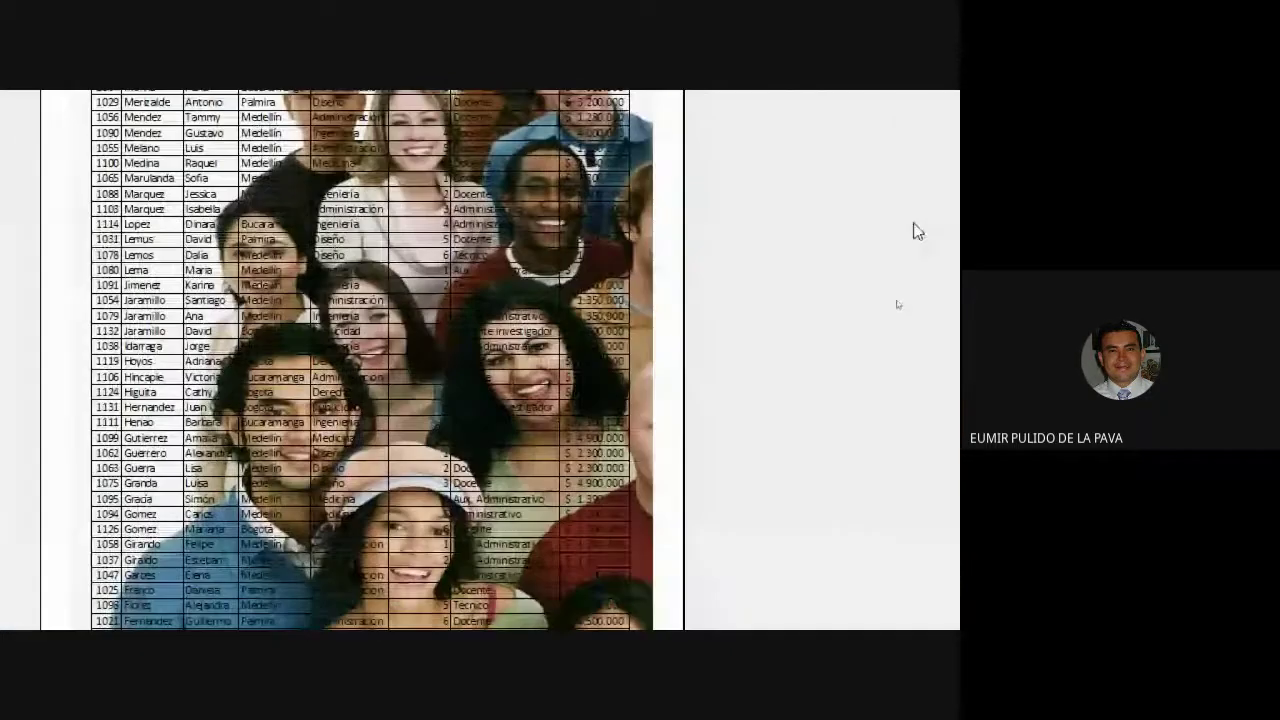
{"action": "left_click", "coordinate": [614, 551]}
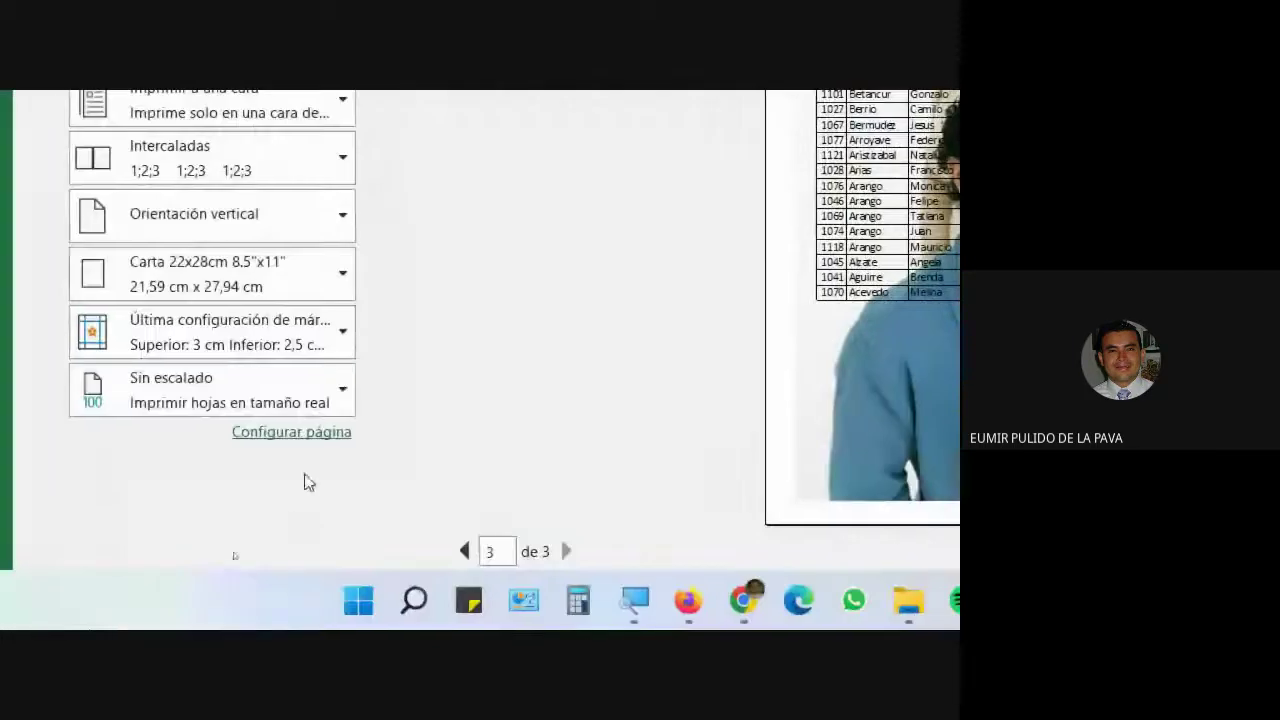
{"action": "left_click", "coordinate": [317, 434]}
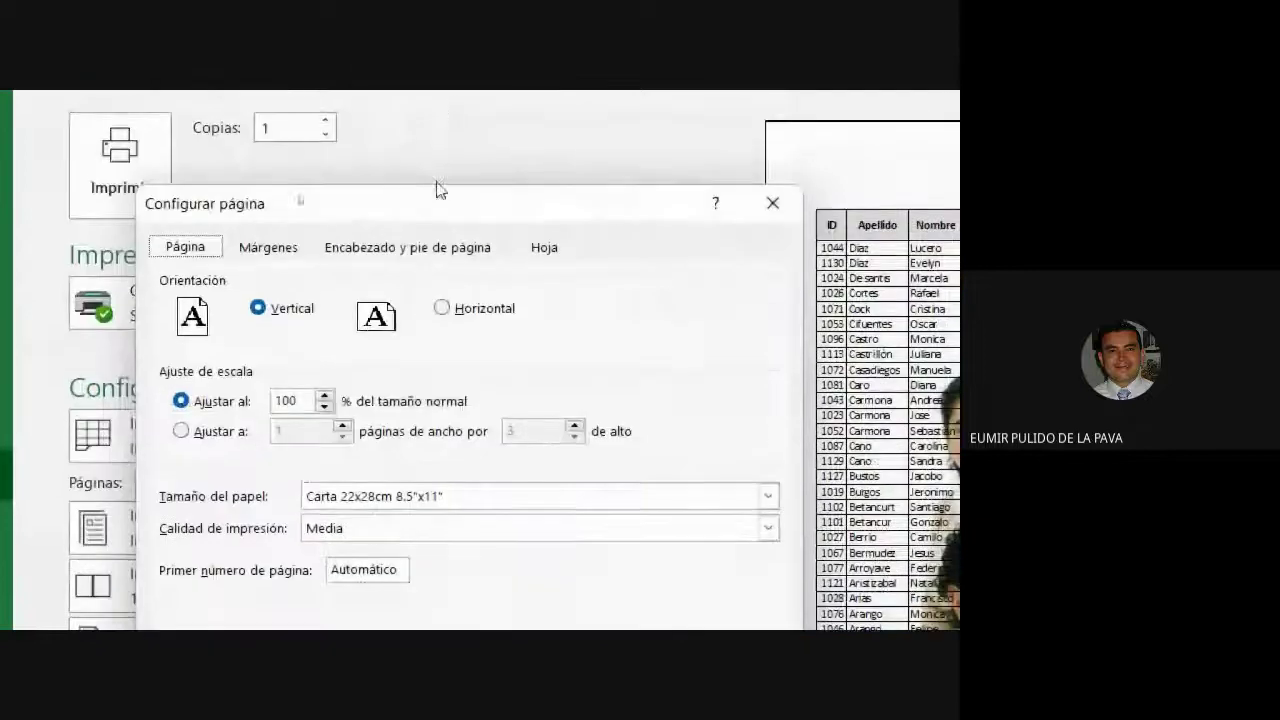
Reopen the custom header editor and select the left-section &[Imagen] code for picture formatting
{"action": "left_click", "coordinate": [418, 91]}
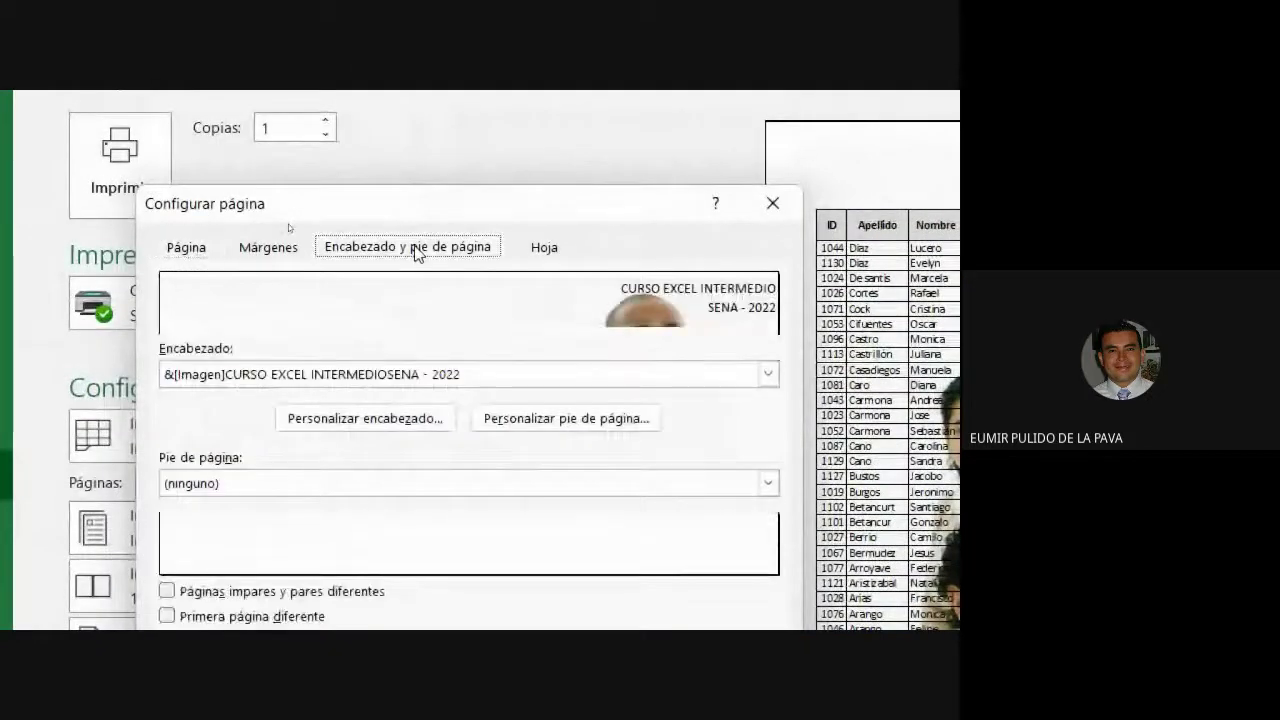
{"action": "left_click", "coordinate": [364, 428]}
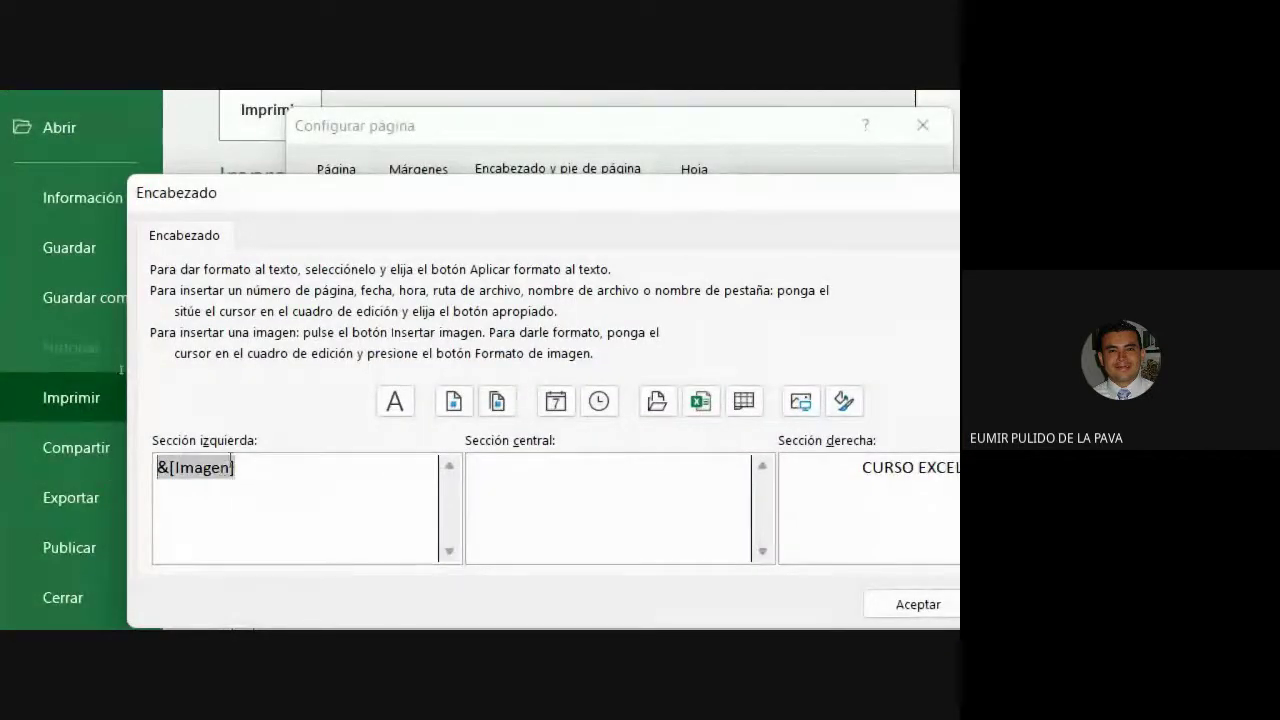
{"action": "left_click", "coordinate": [229, 490]}
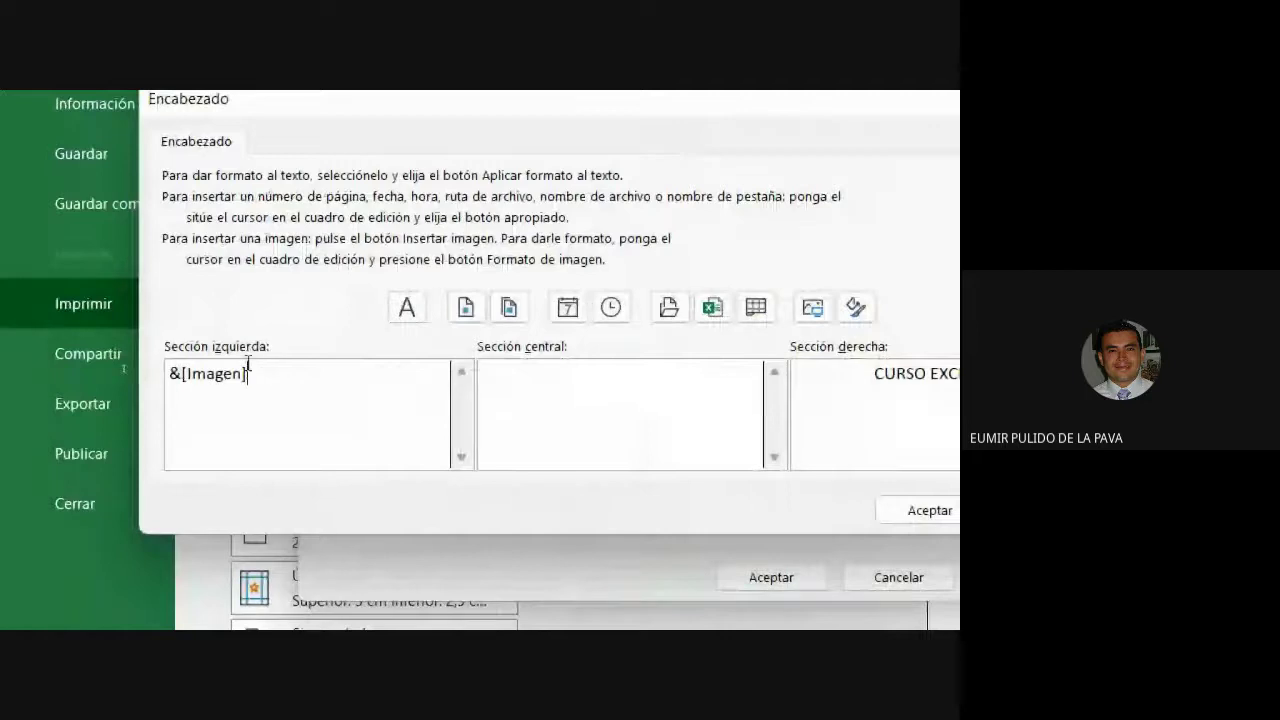
{"action": "double_click", "coordinate": [295, 387]}
{"action": "left_click", "coordinate": [284, 383]}
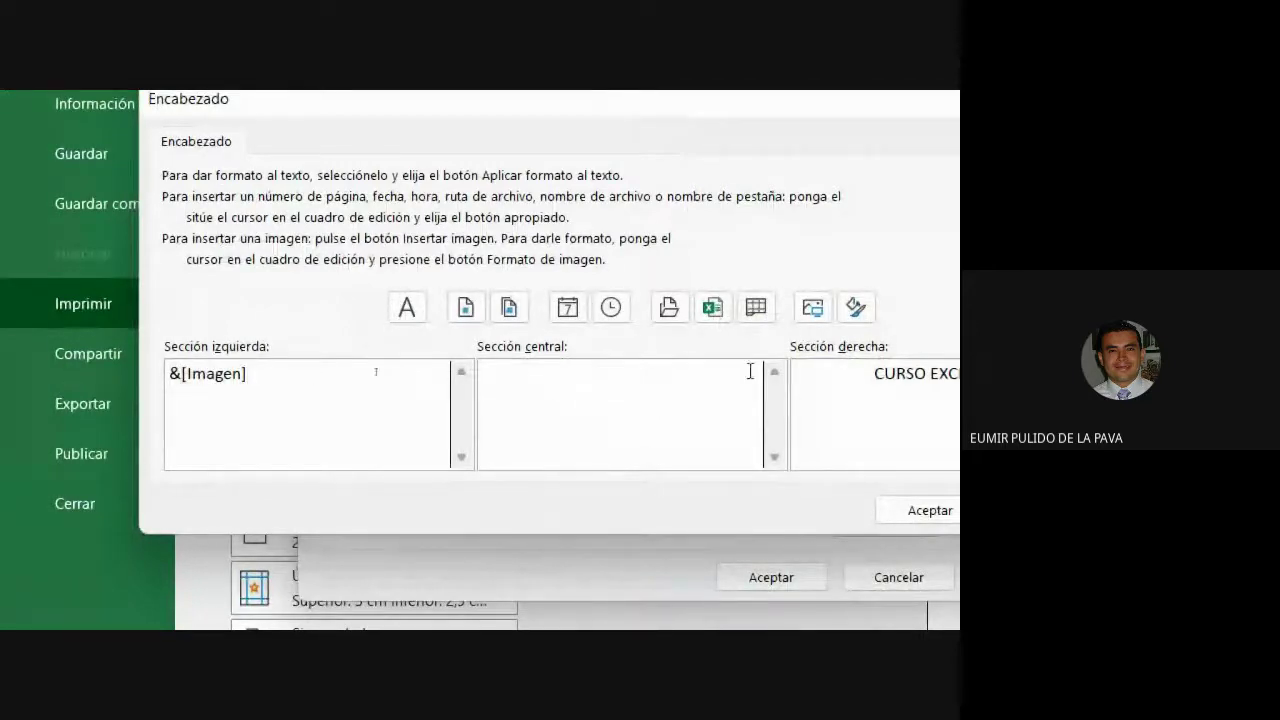
{"action": "left_click", "coordinate": [835, 309]}
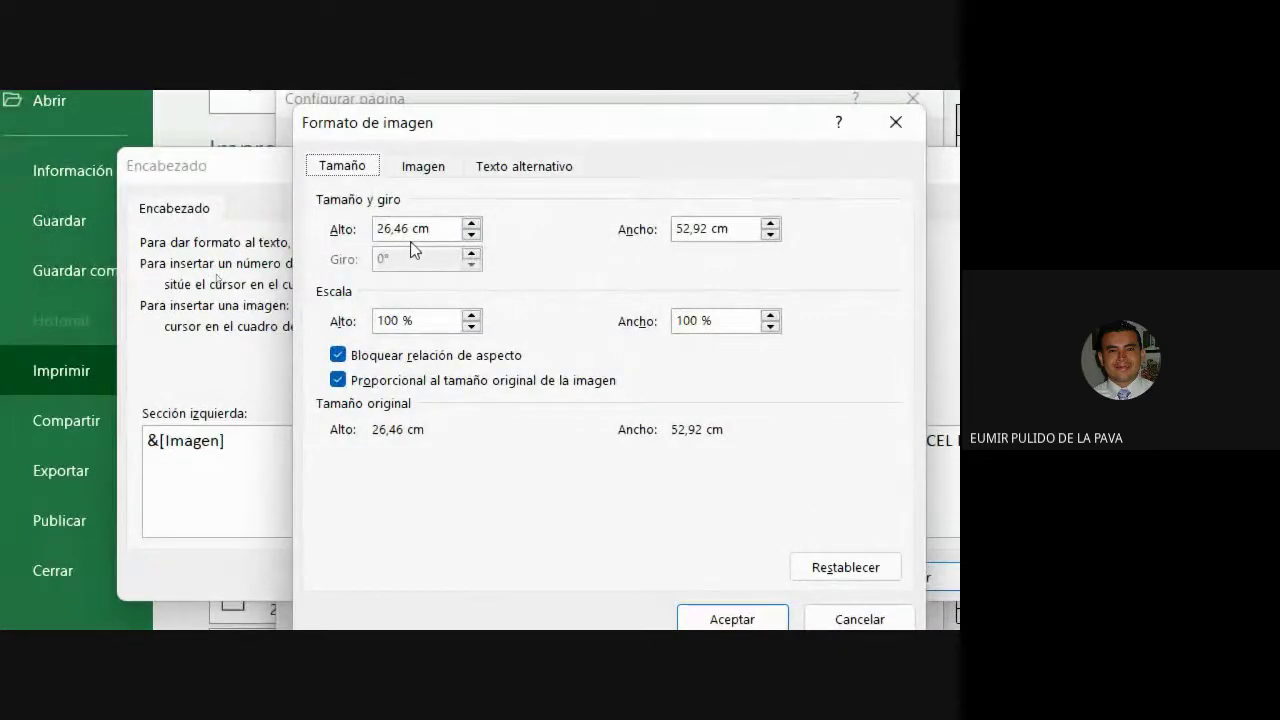
Change the header picture height from 26,46 cm to 2 cm, keeping the aspect ratio locked
{"action": "left_click", "coordinate": [425, 229]}
{"action": "left_click_drag", "start_coordinate": [425, 229], "coordinate": [322, 229]}
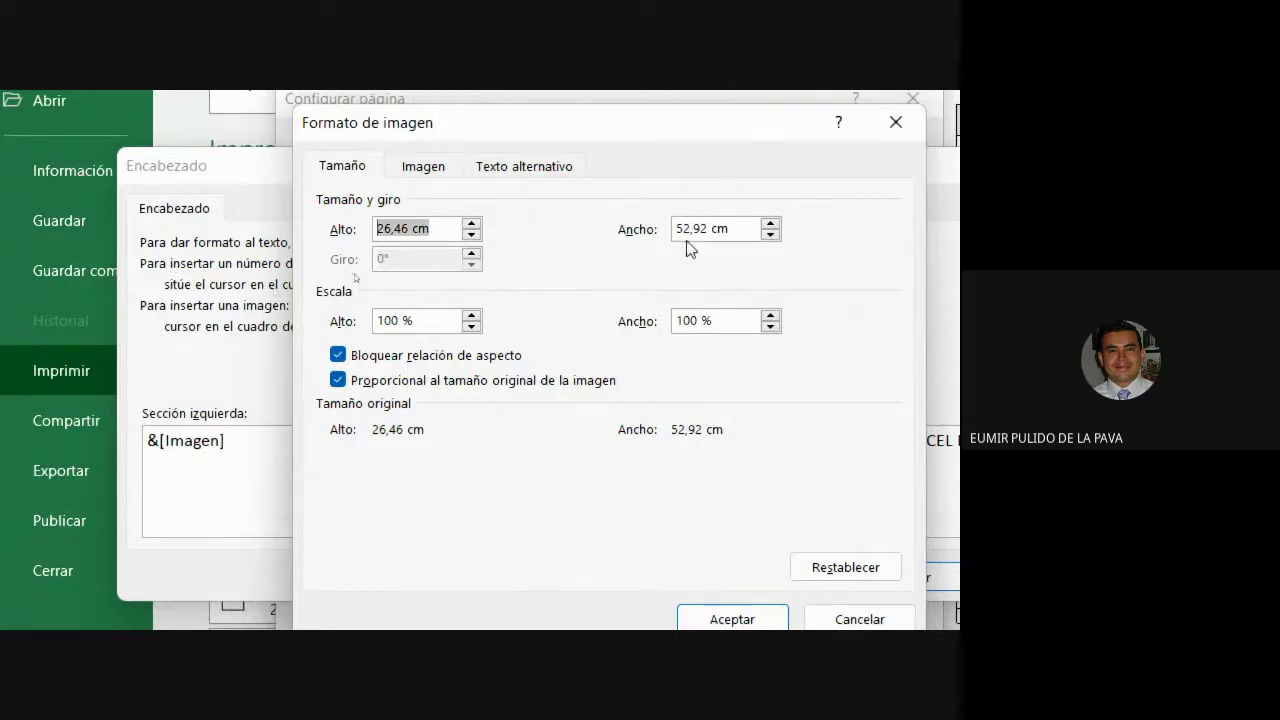
{"action": "left_click_drag", "start_coordinate": [728, 229], "coordinate": [670, 230]}
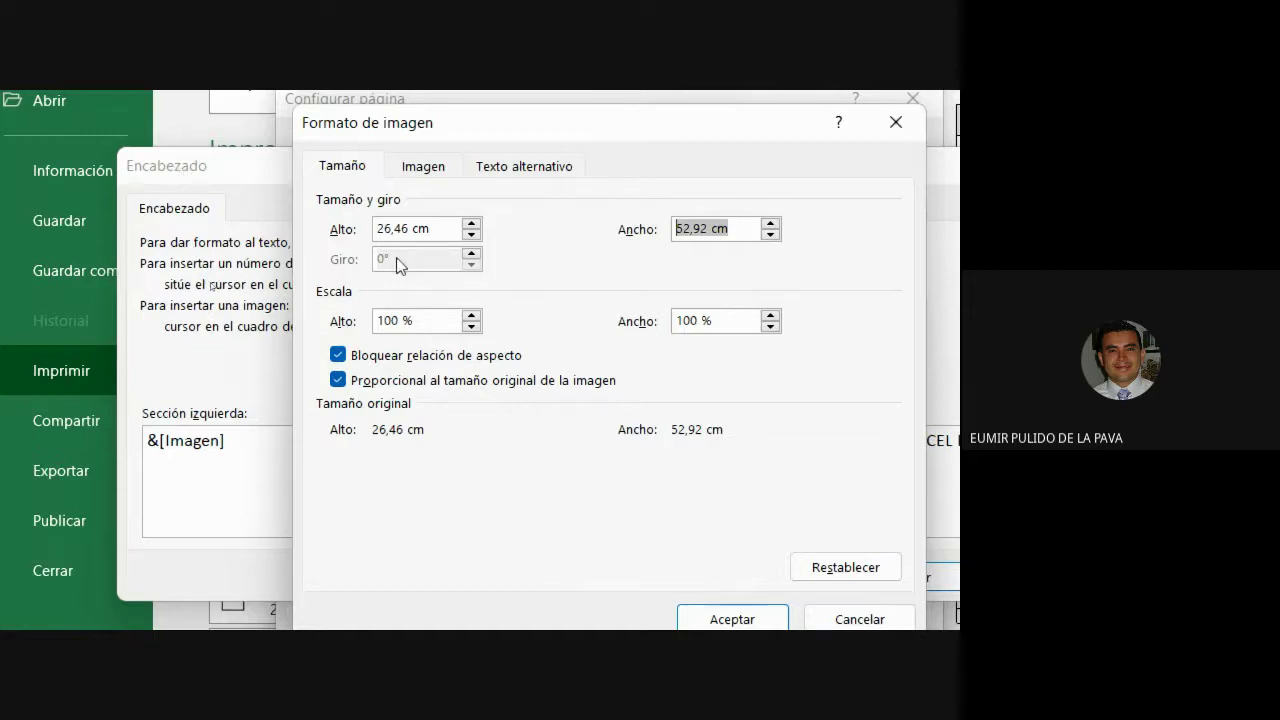
{"action": "left_click_drag", "start_coordinate": [450, 230], "coordinate": [330, 236]}
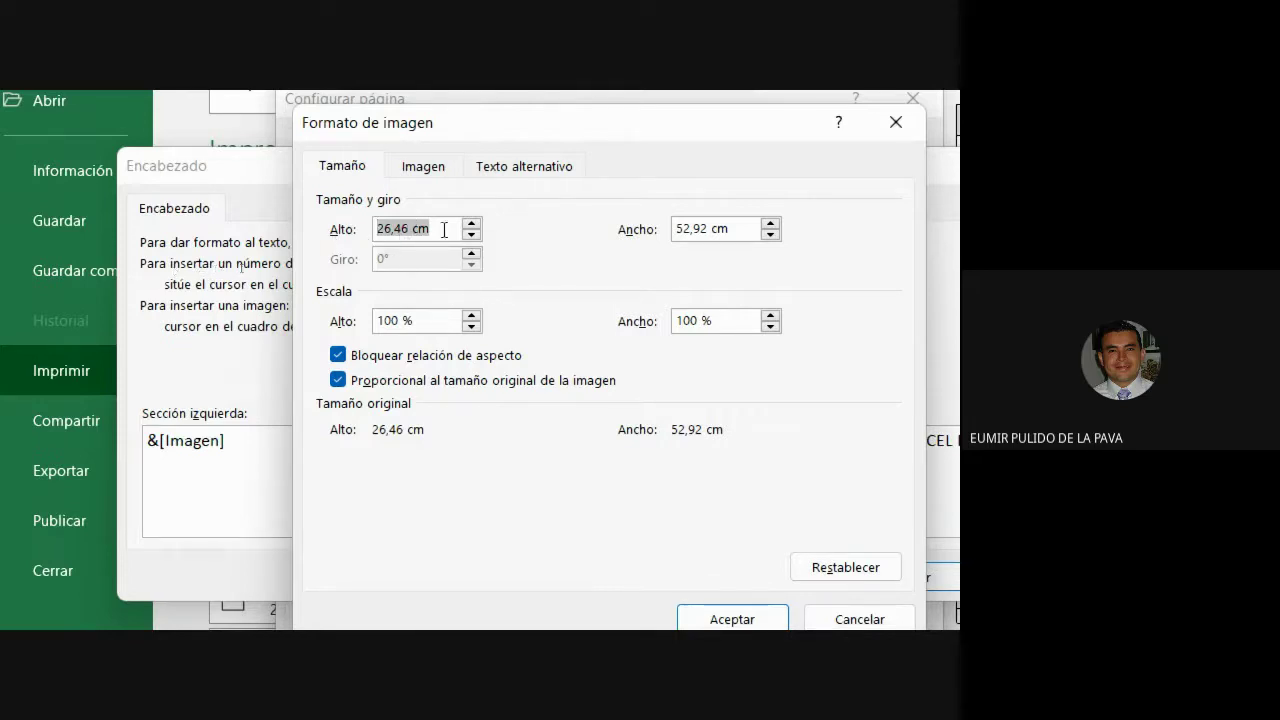
{"action": "type", "text": "2"}
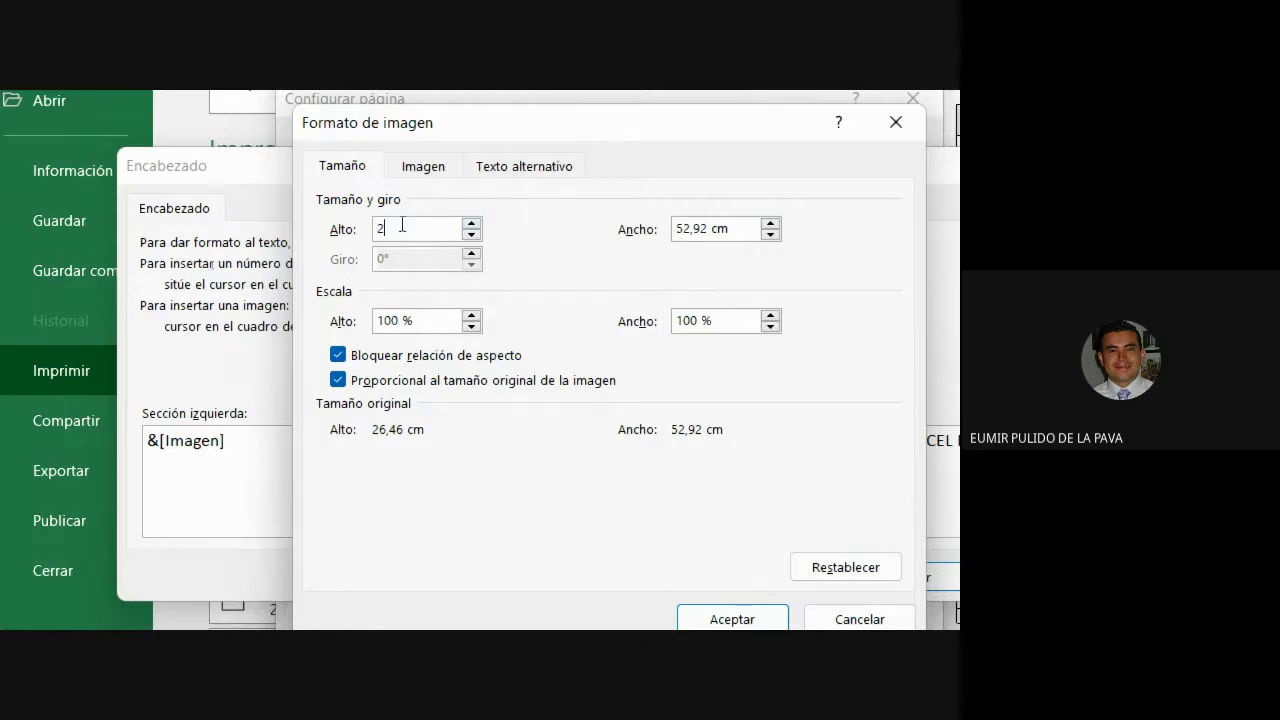
{"action": "left_click_drag", "start_coordinate": [400, 223], "coordinate": [318, 220]}
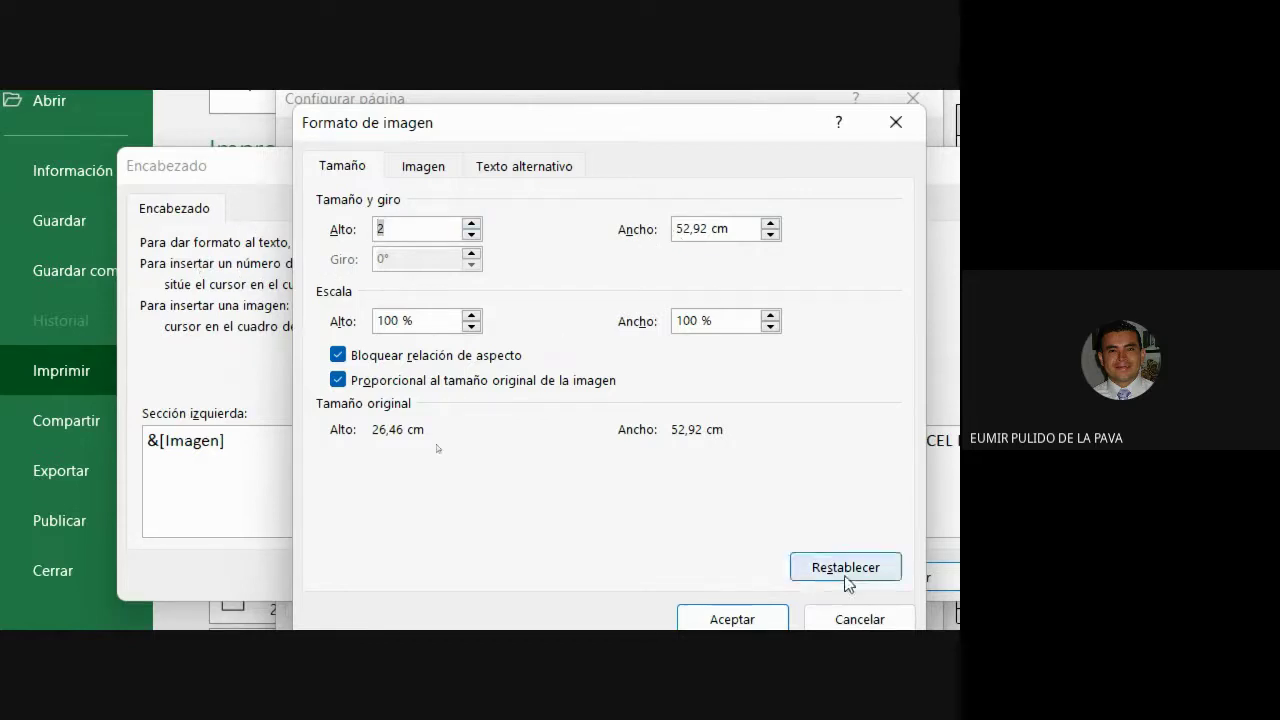
{"action": "left_click", "coordinate": [722, 550]}
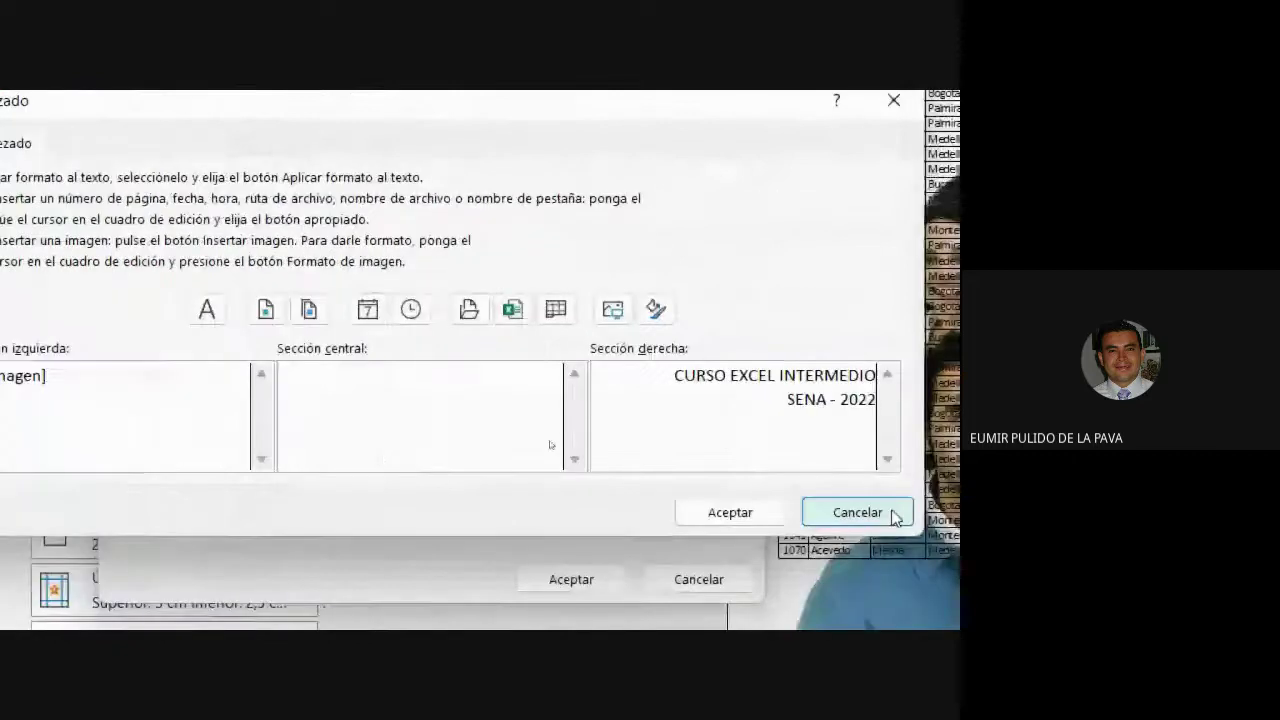
Accept the header and page setup, then page the preview back to page 1
{"action": "left_click", "coordinate": [607, 512]}
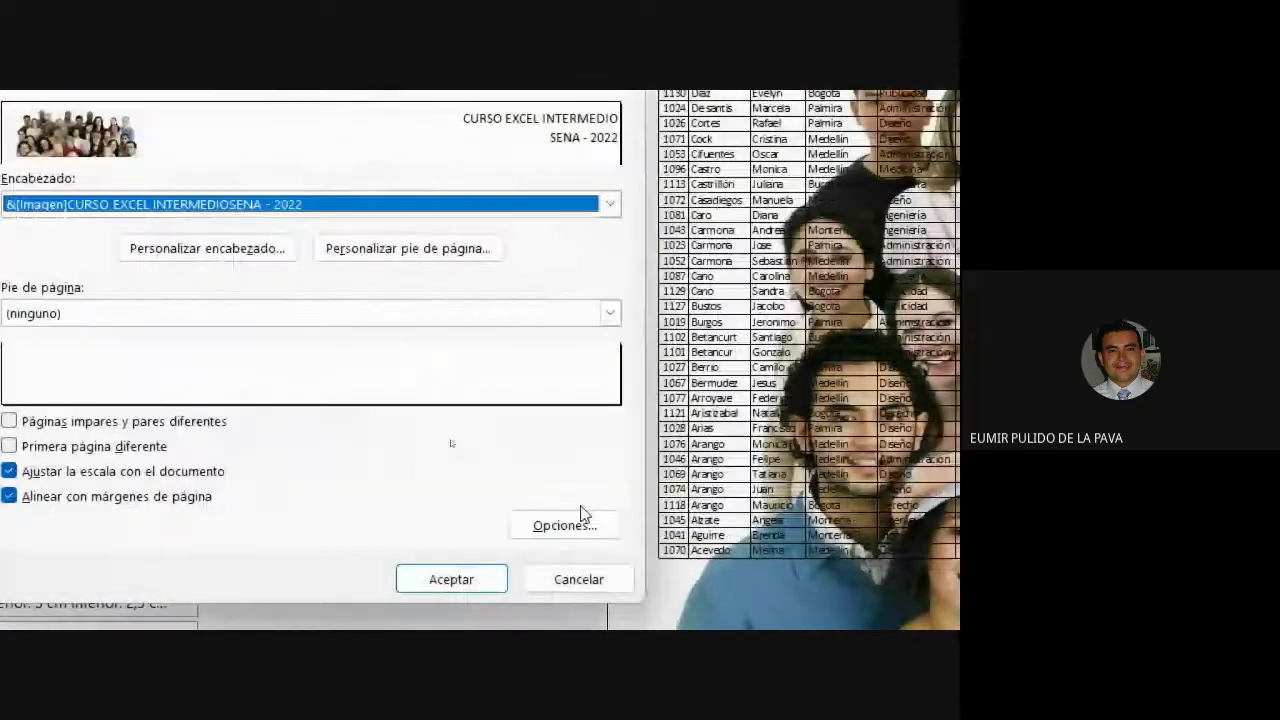
{"action": "left_click", "coordinate": [451, 579]}
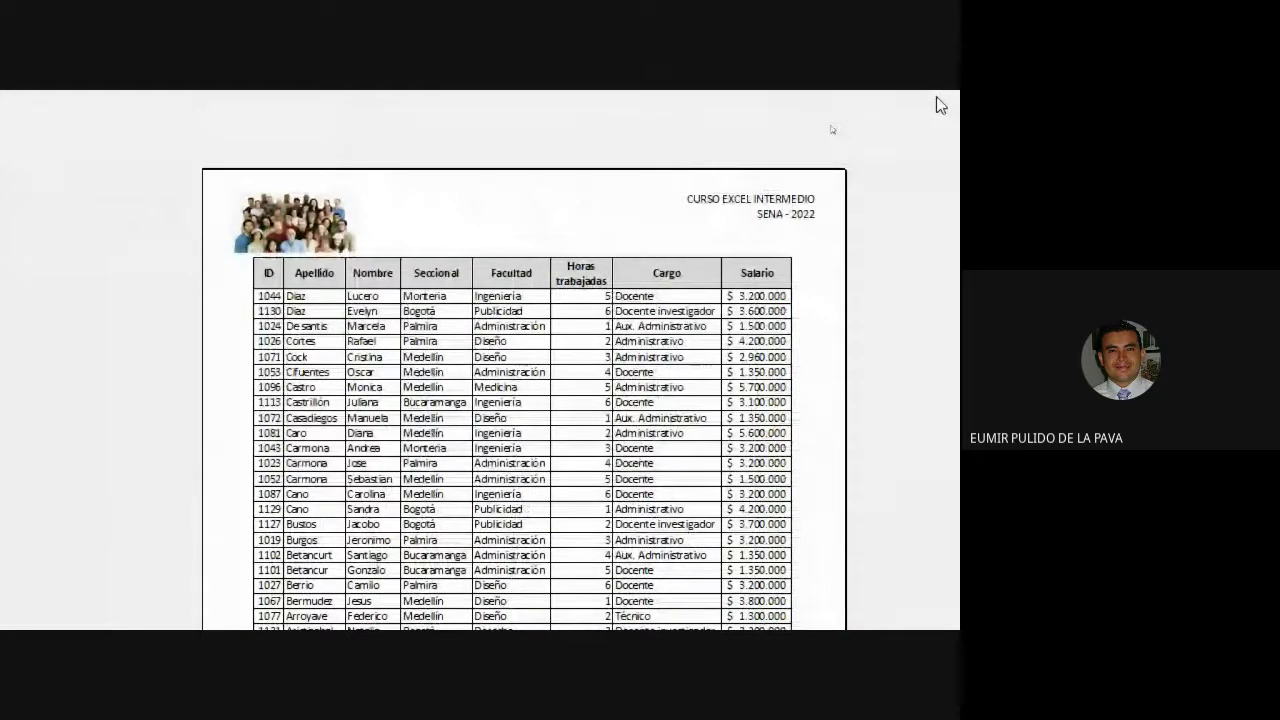
{"action": "scroll", "coordinate": [524, 400], "scroll_direction": "down", "scroll_amount": 5}
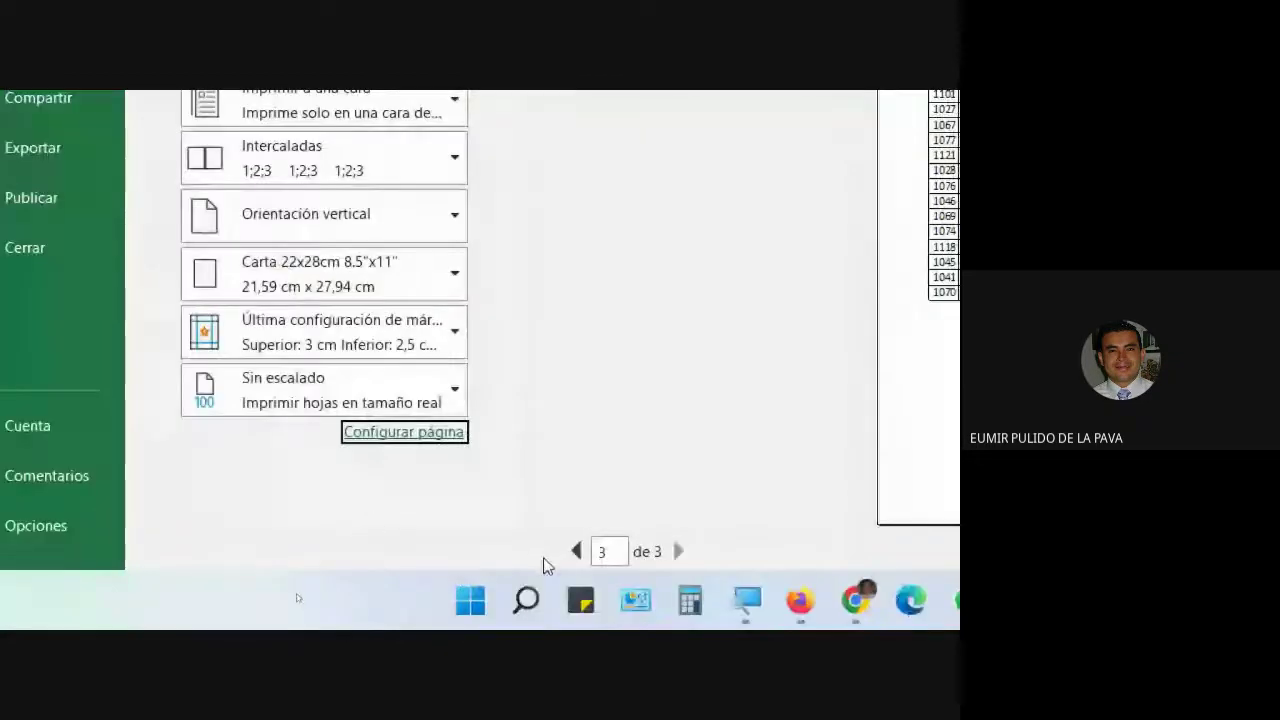
{"action": "left_click", "coordinate": [576, 551]}
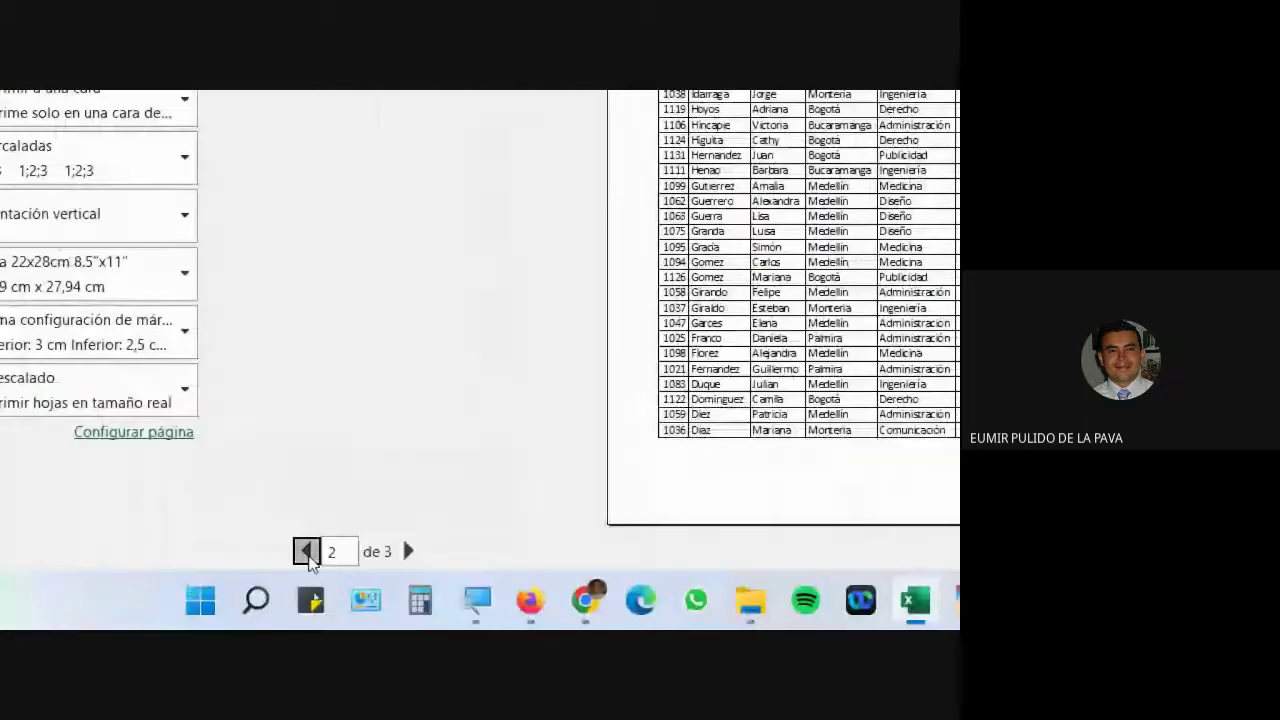
{"action": "left_click", "coordinate": [306, 551]}
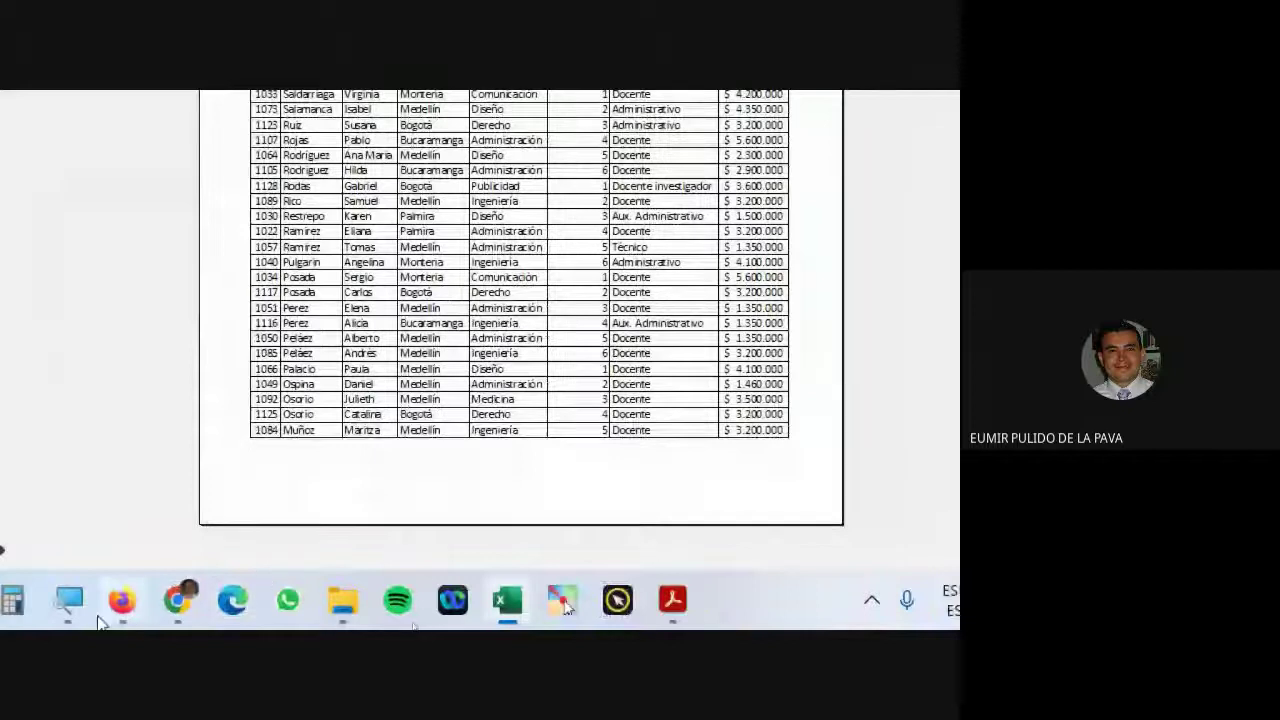
Reset magnification to 100%, check the Meet call, then bring up the browser's course files
{"action": "left_click", "coordinate": [714, 603]}
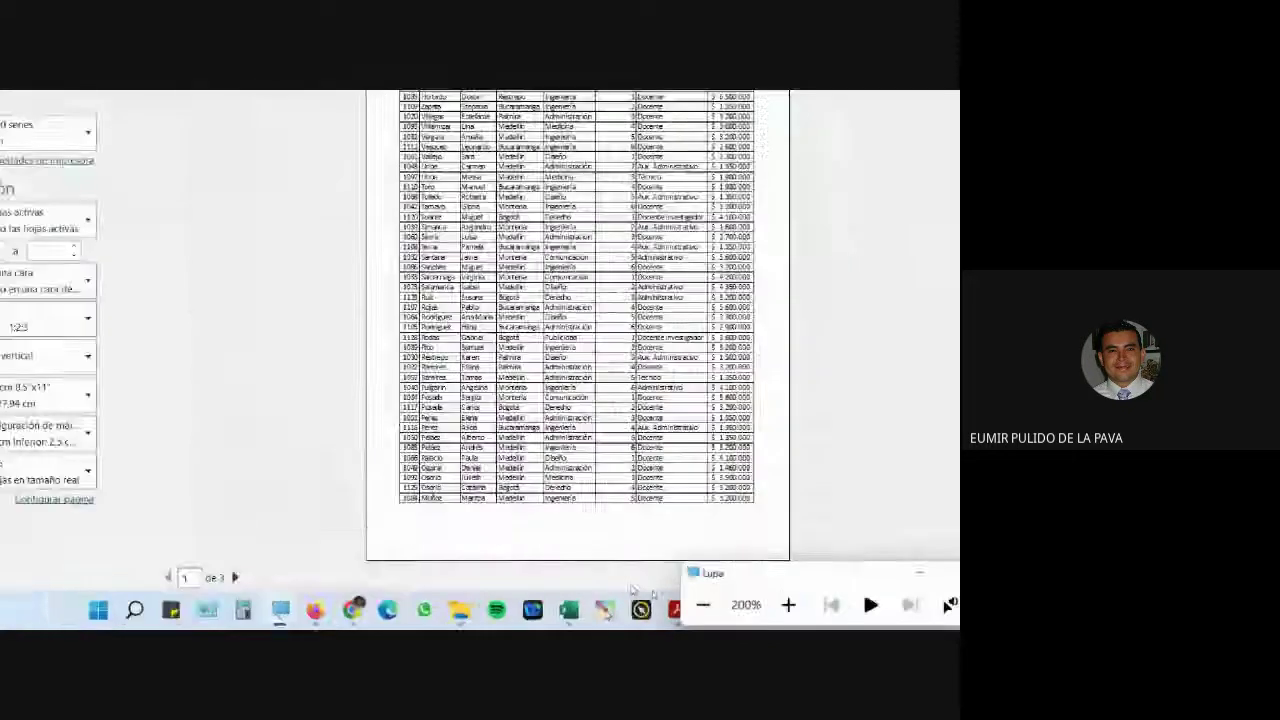
{"action": "mouse_move", "coordinate": [453, 615]}
{"action": "left_click", "coordinate": [424, 578]}
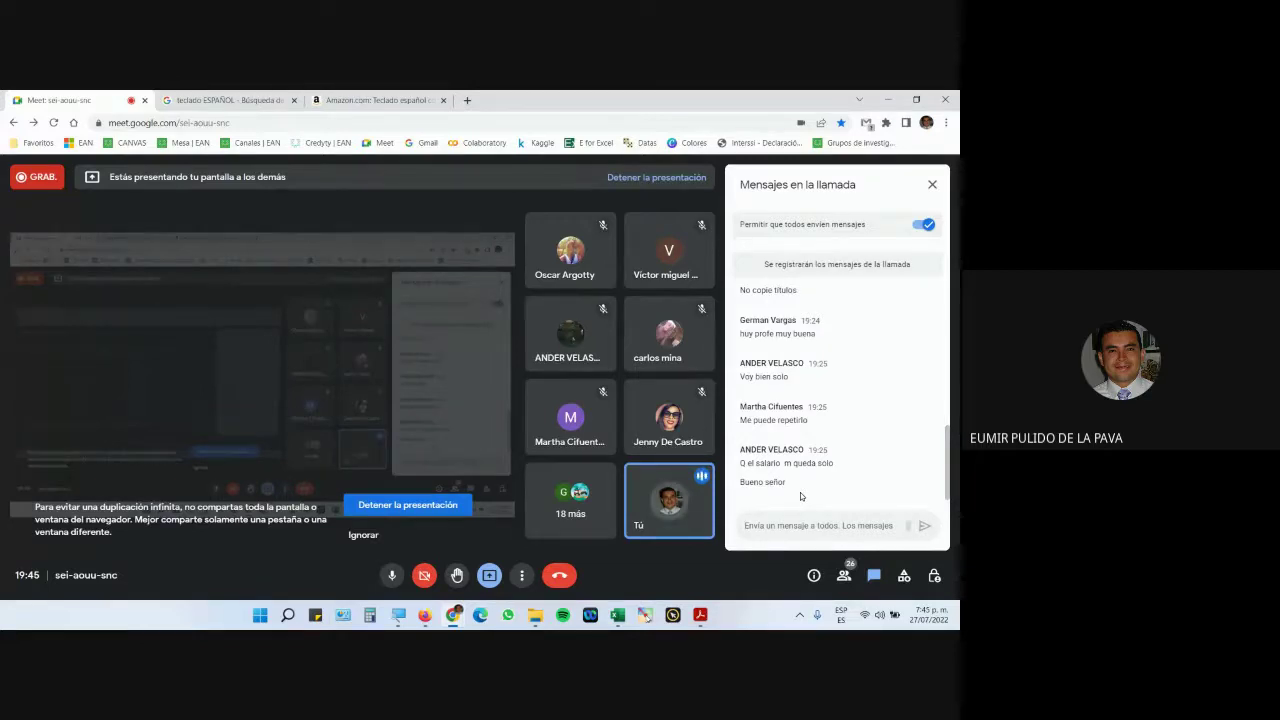
{"action": "mouse_move", "coordinate": [622, 615]}
{"action": "left_click", "coordinate": [620, 555]}
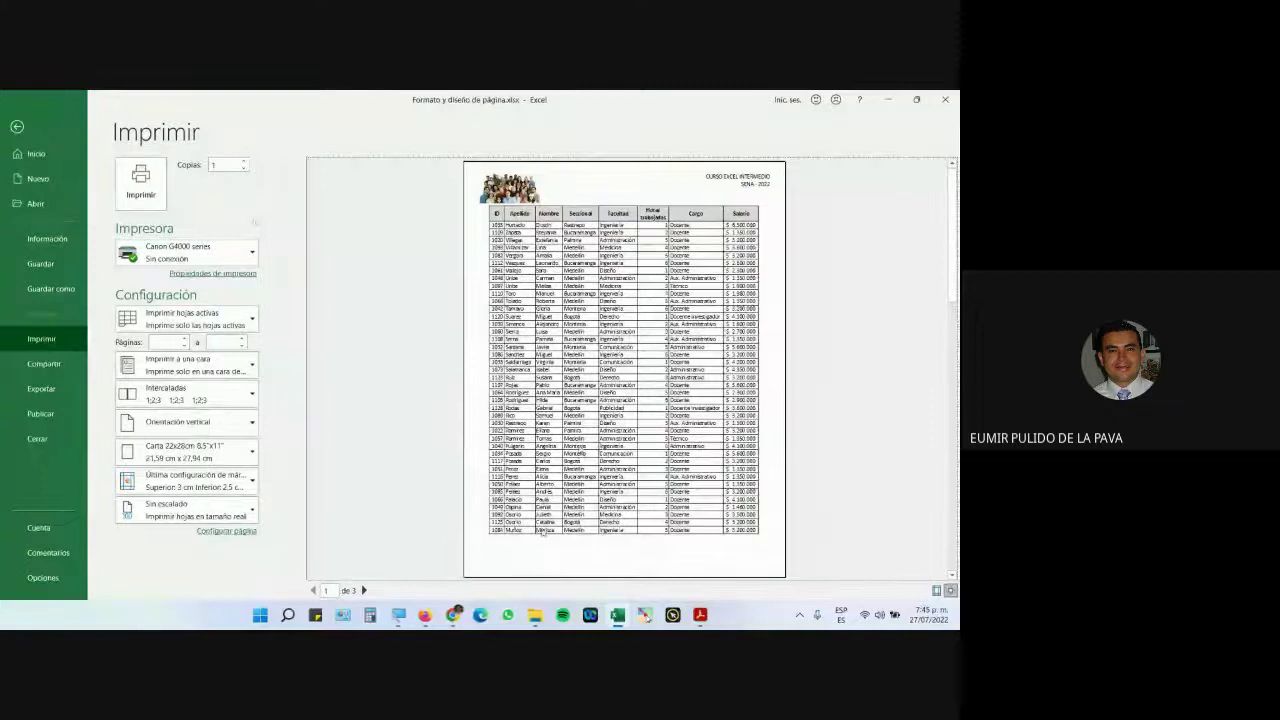
{"action": "left_click", "coordinate": [400, 615]}
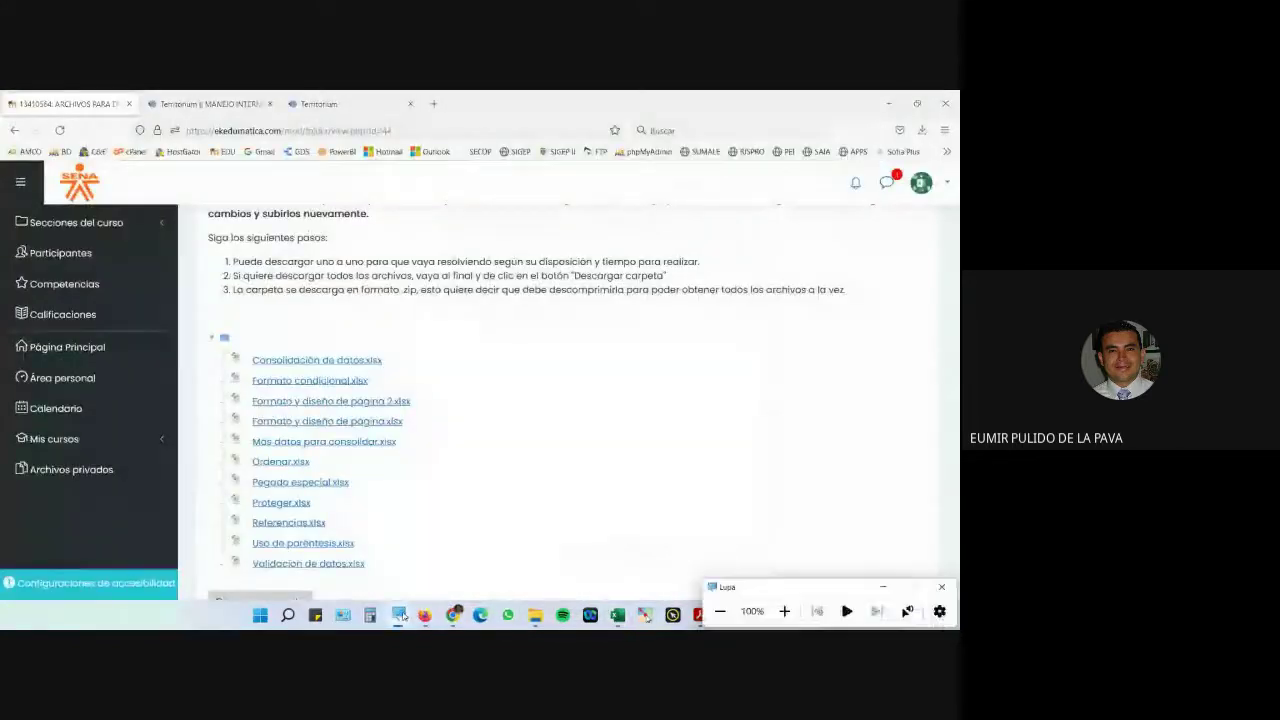
Return to Excel's print preview, magnify the screen, and reopen Page Setup
{"action": "left_click", "coordinate": [616, 614]}
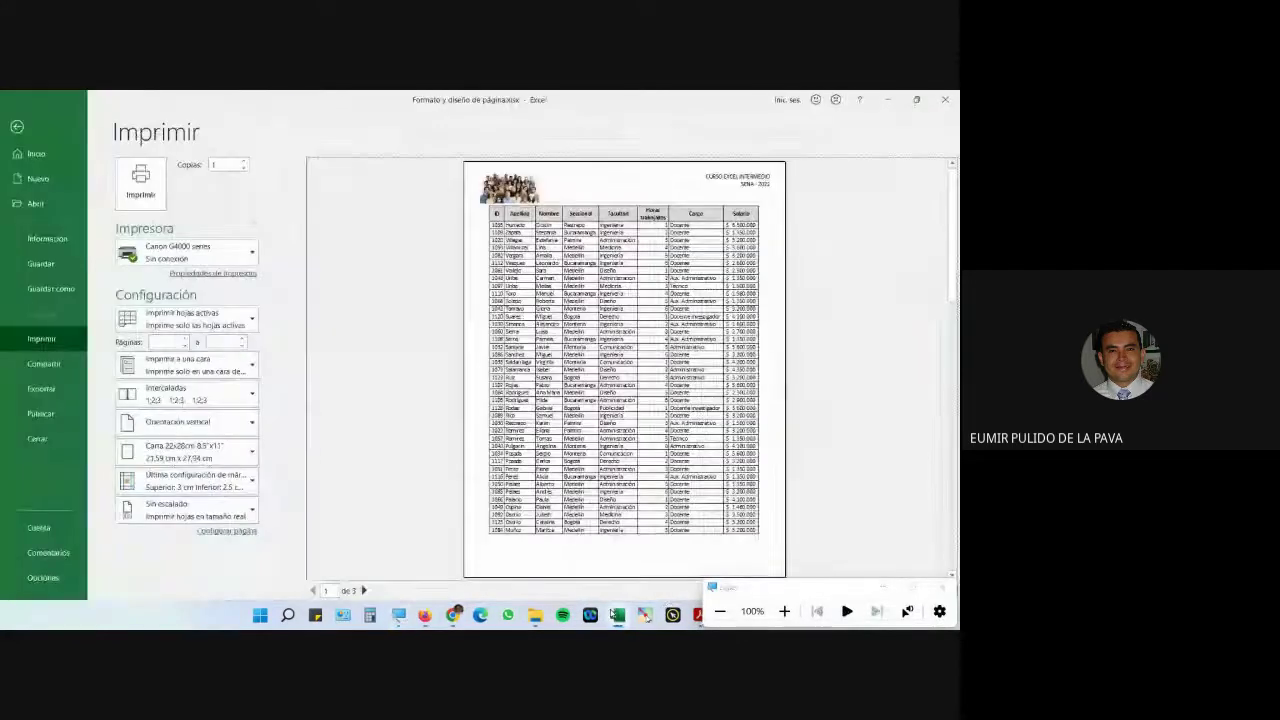
{"action": "left_click", "coordinate": [784, 611]}
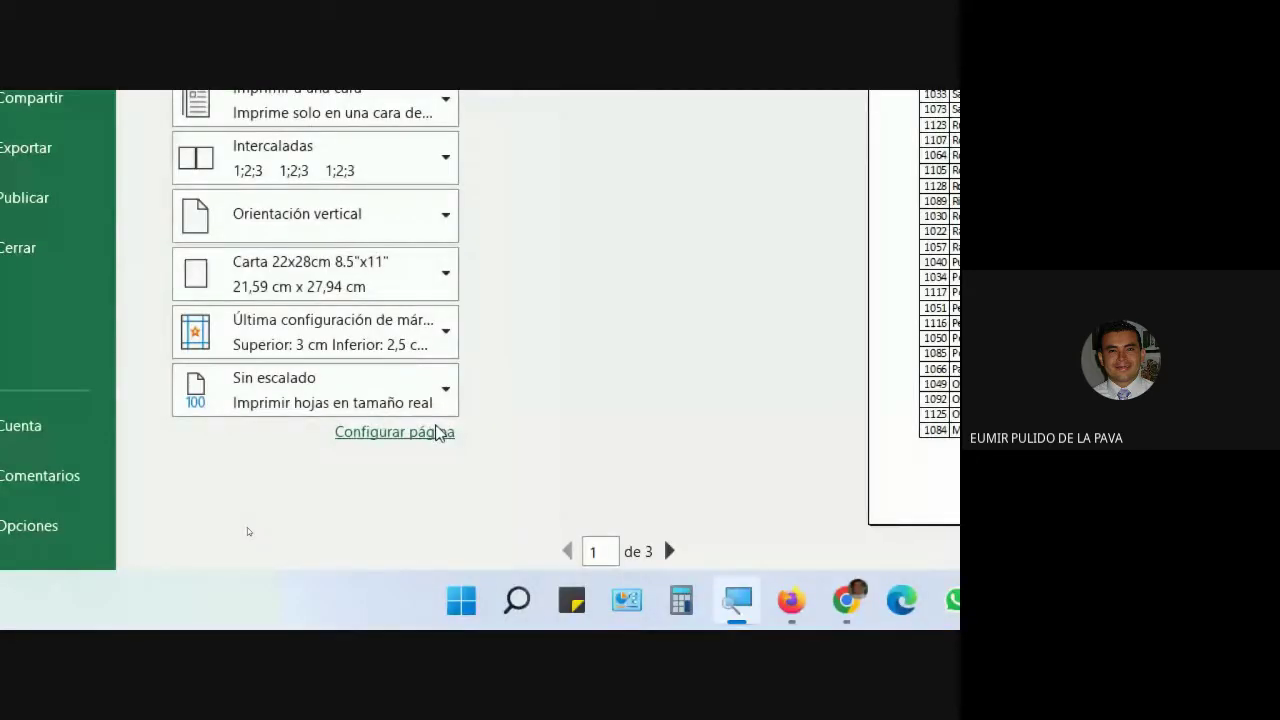
{"action": "left_click", "coordinate": [437, 432]}
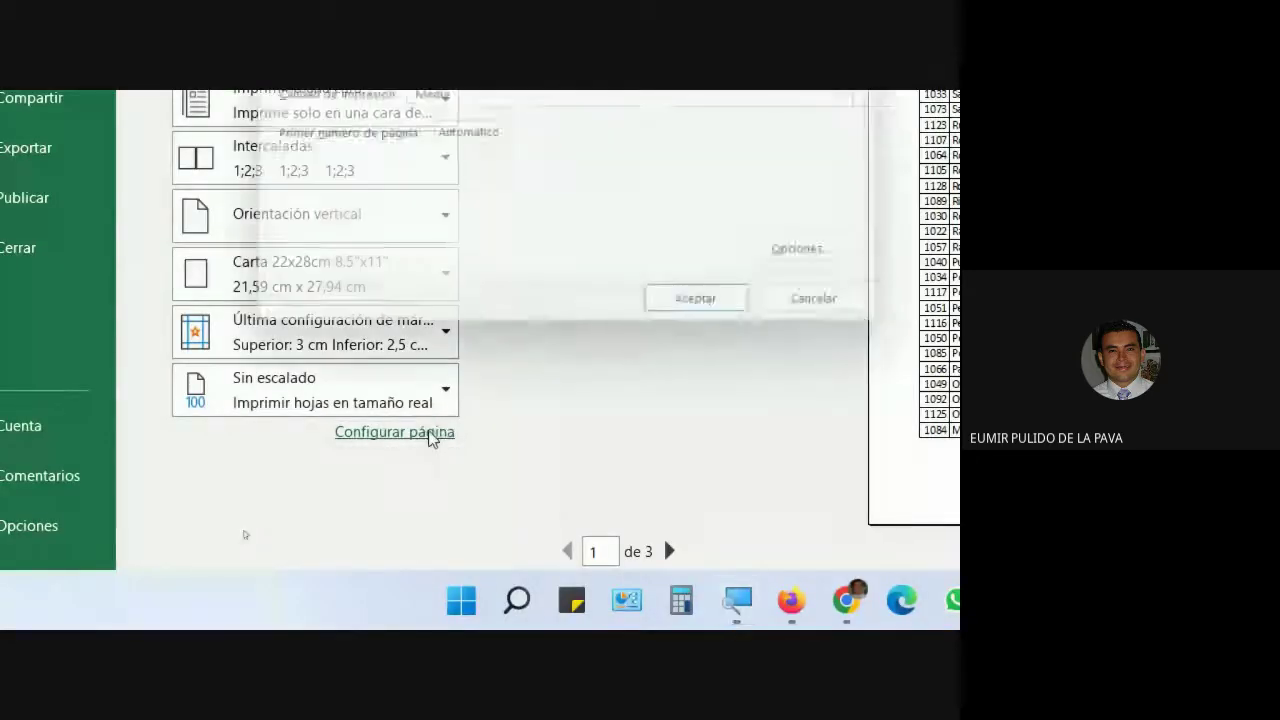
Make the header's course title bold at size 12
{"action": "left_click", "coordinate": [533, 203]}
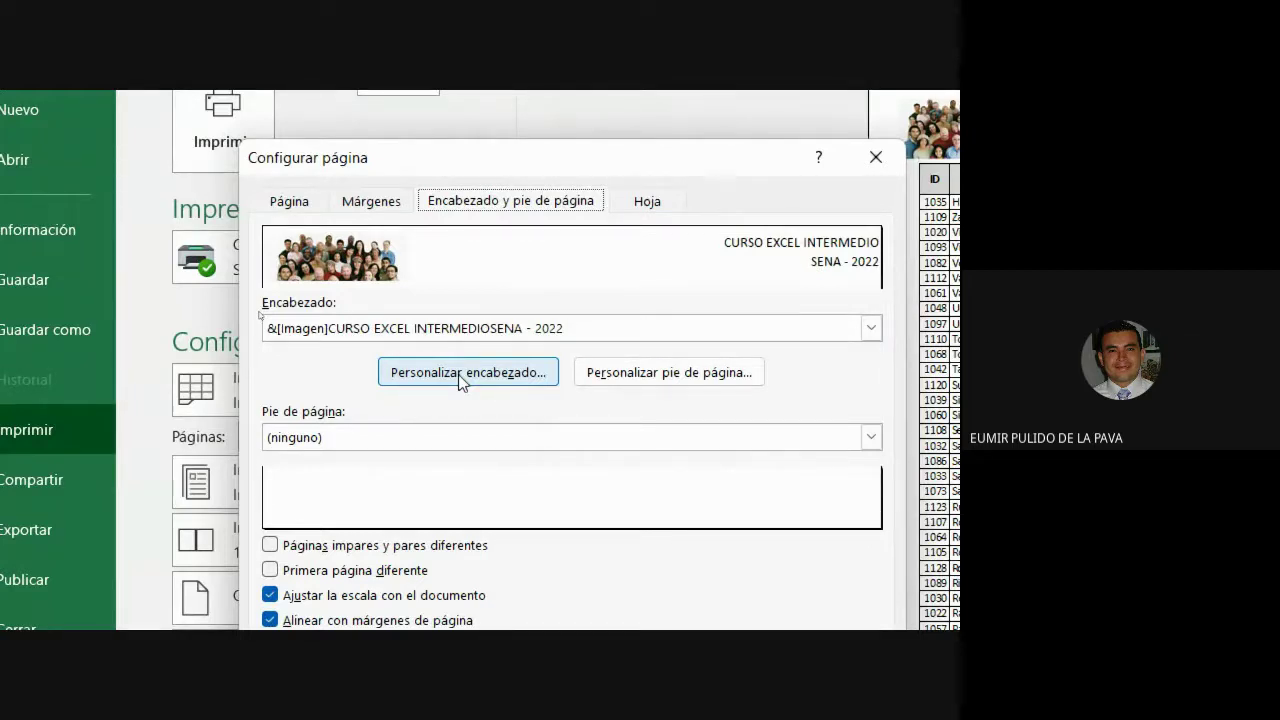
{"action": "left_click", "coordinate": [463, 374]}
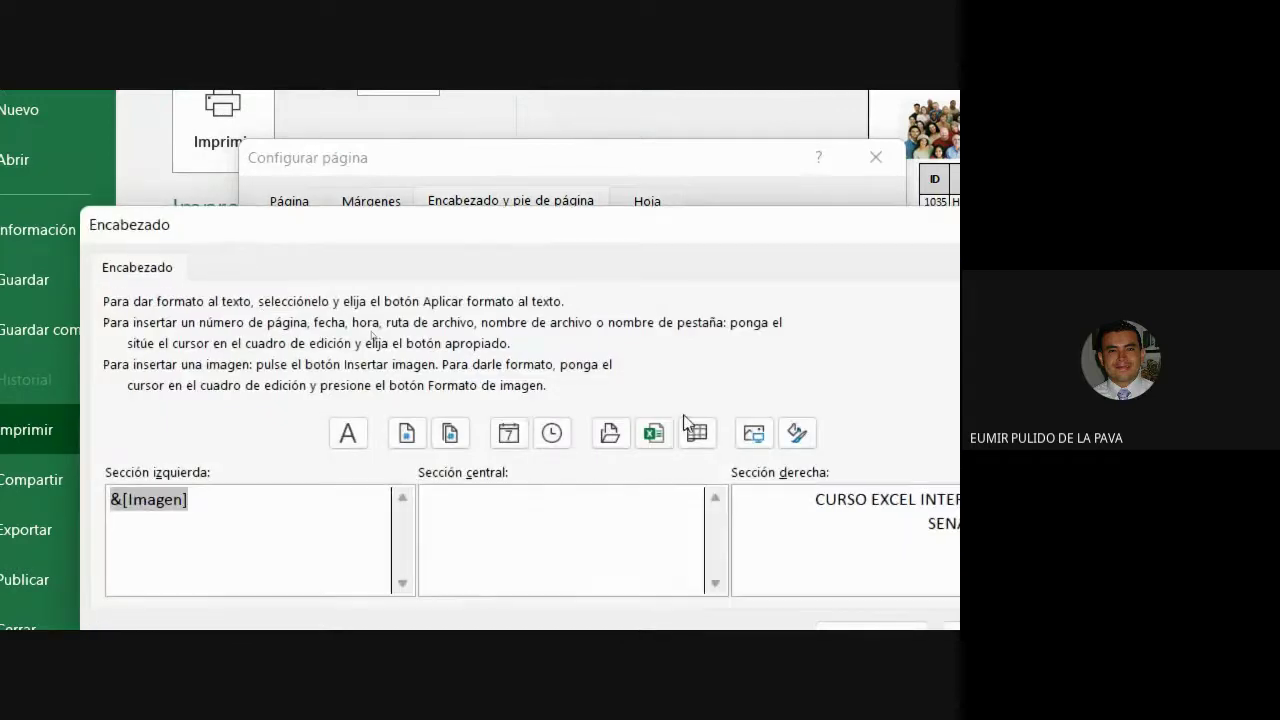
{"action": "left_click_drag", "start_coordinate": [588, 445], "coordinate": [817, 487]}
{"action": "left_click", "coordinate": [563, 434]}
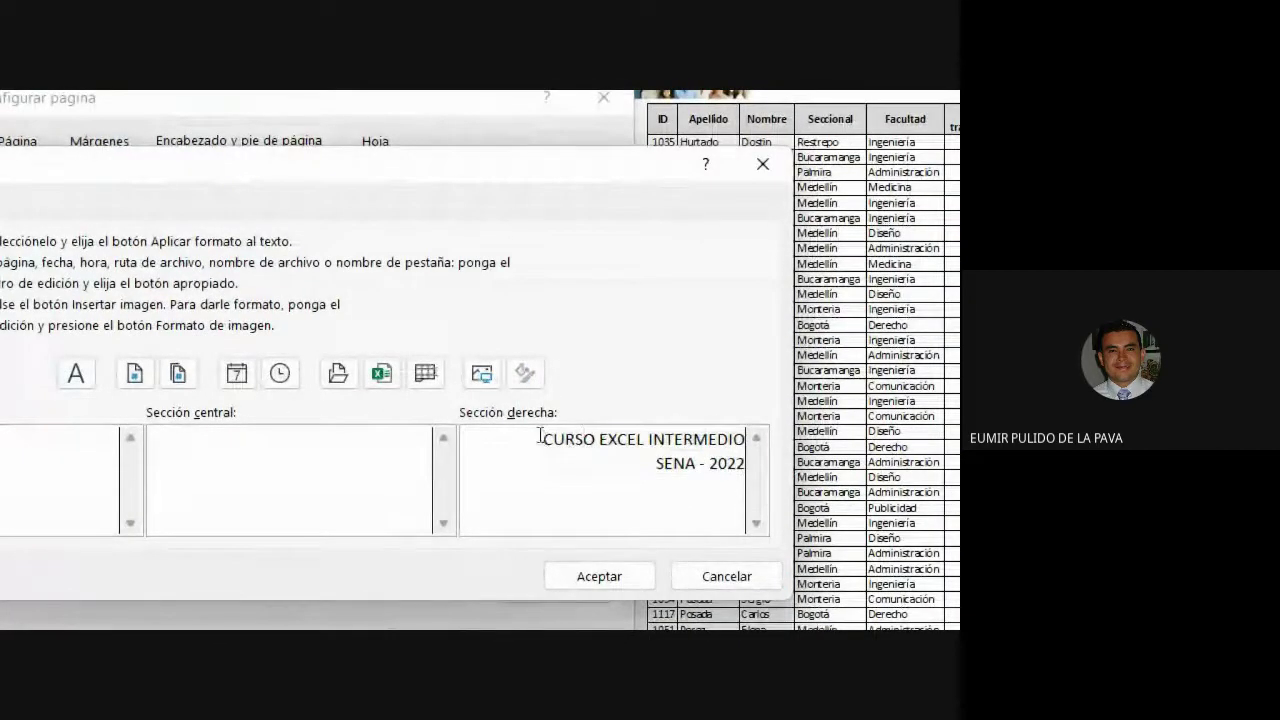
{"action": "left_click_drag", "start_coordinate": [543, 436], "coordinate": [721, 468]}
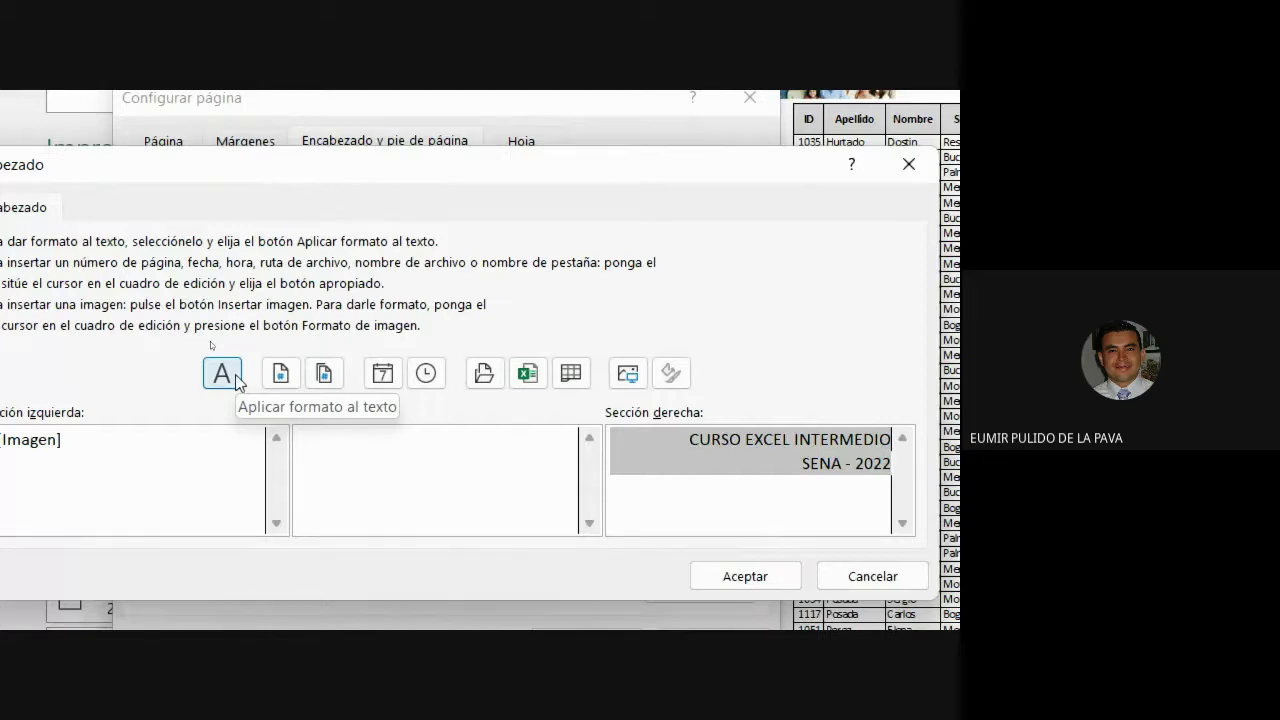
{"action": "left_click", "coordinate": [222, 373]}
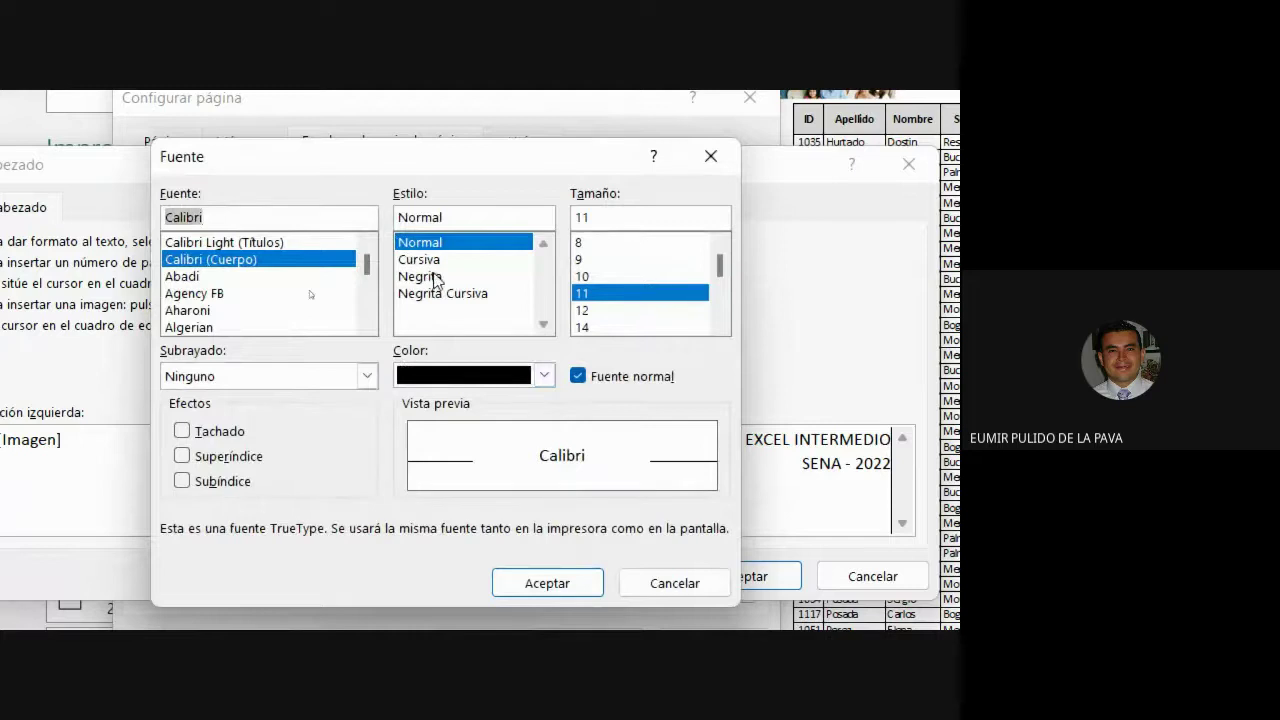
{"action": "left_click", "coordinate": [433, 276]}
{"action": "left_click", "coordinate": [600, 315]}
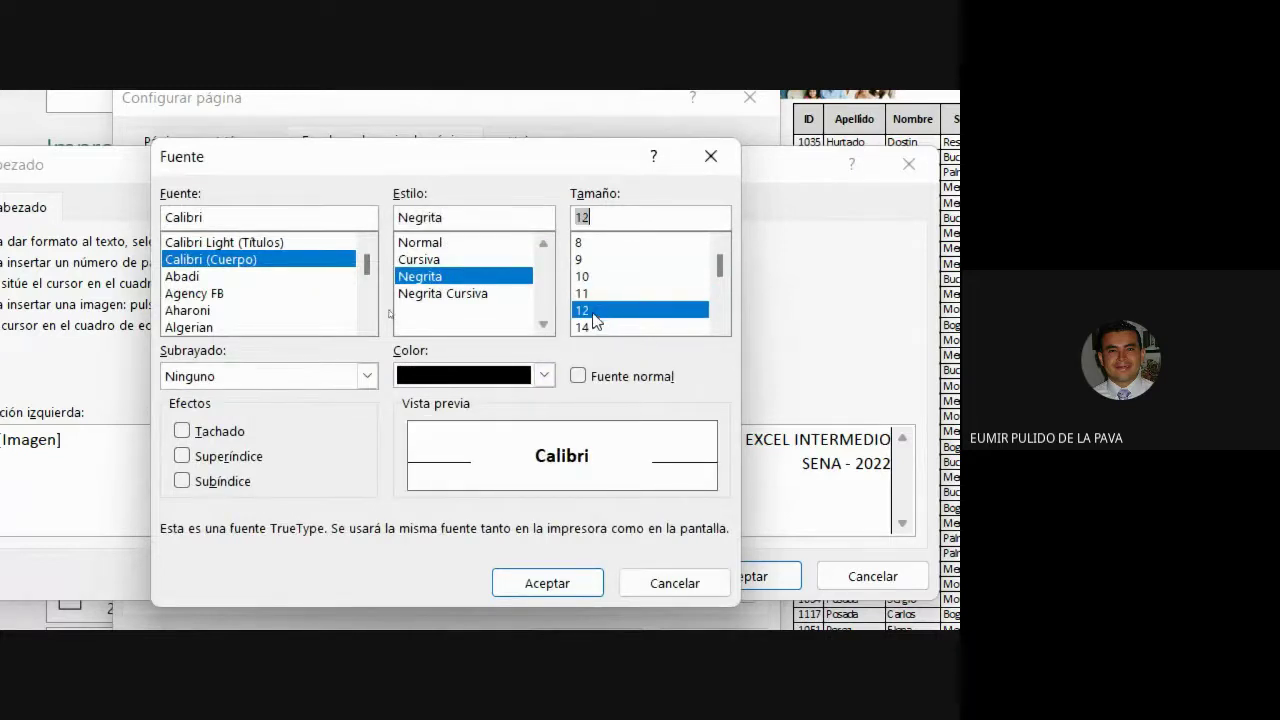
{"action": "left_click", "coordinate": [546, 583]}
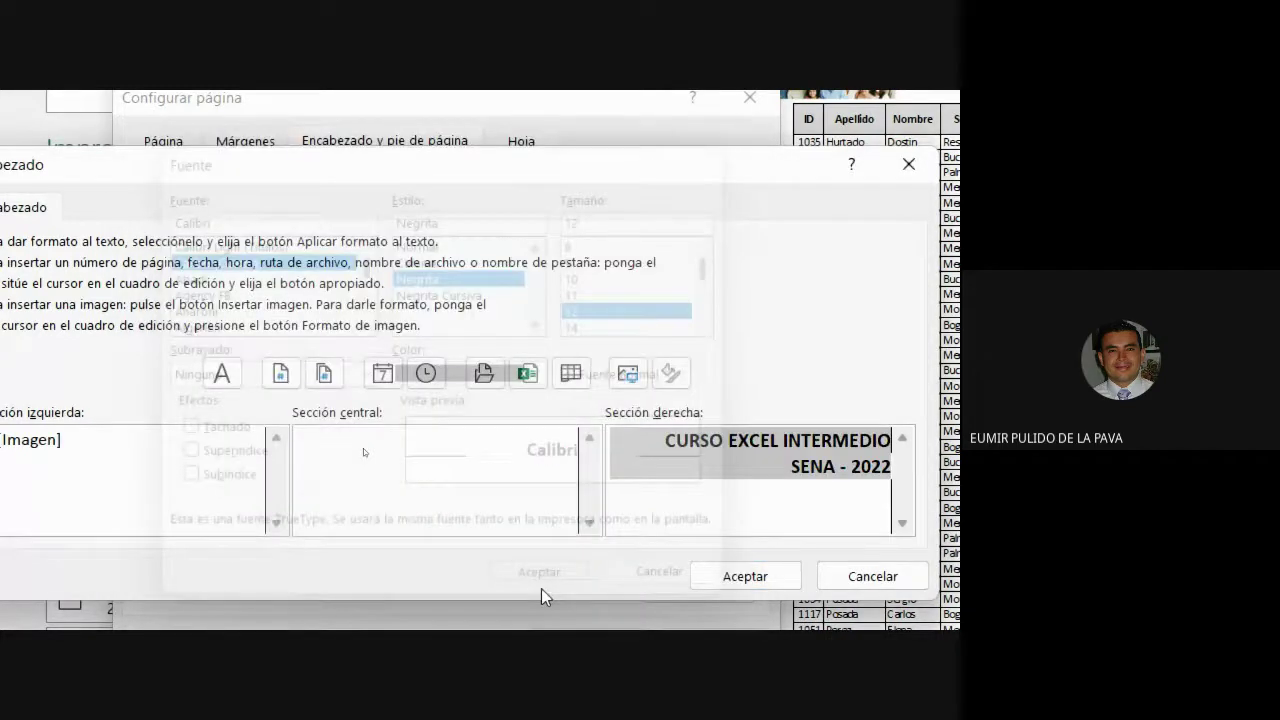
Push the course title down one line and apply the header to the preview
{"action": "left_click", "coordinate": [663, 450]}
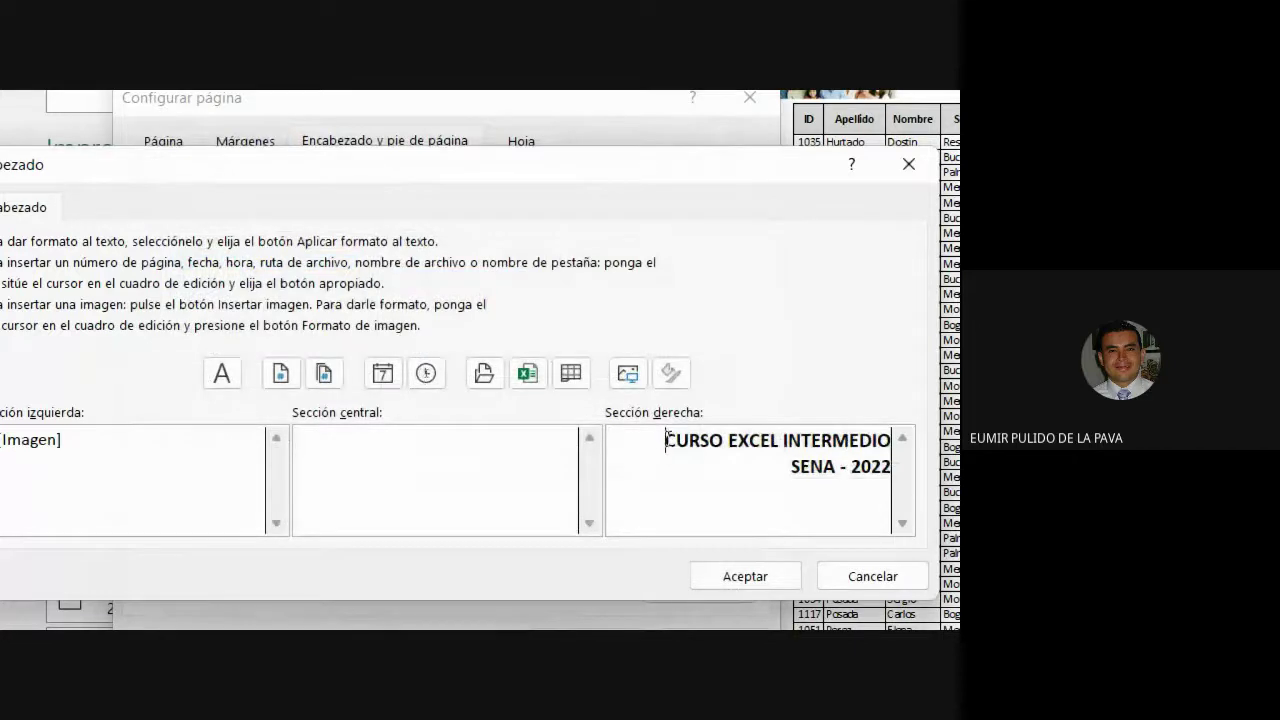
{"action": "key", "text": "Return"}
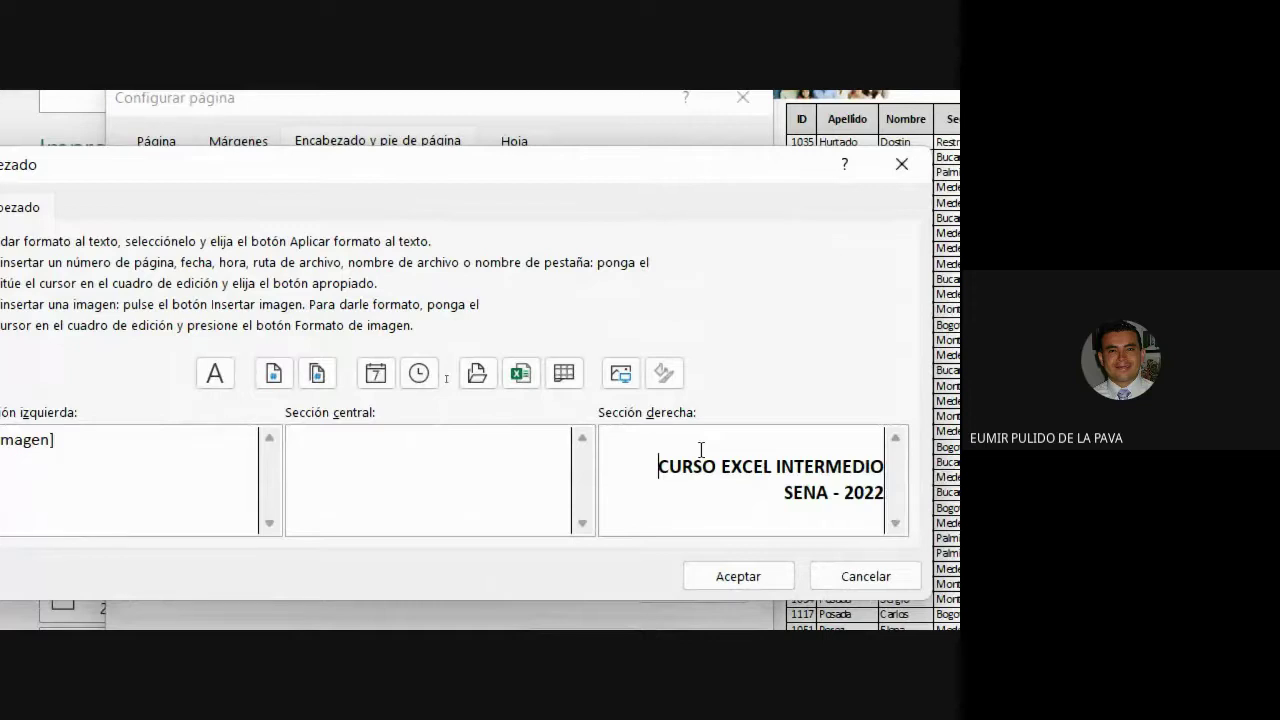
{"action": "left_click", "coordinate": [706, 575]}
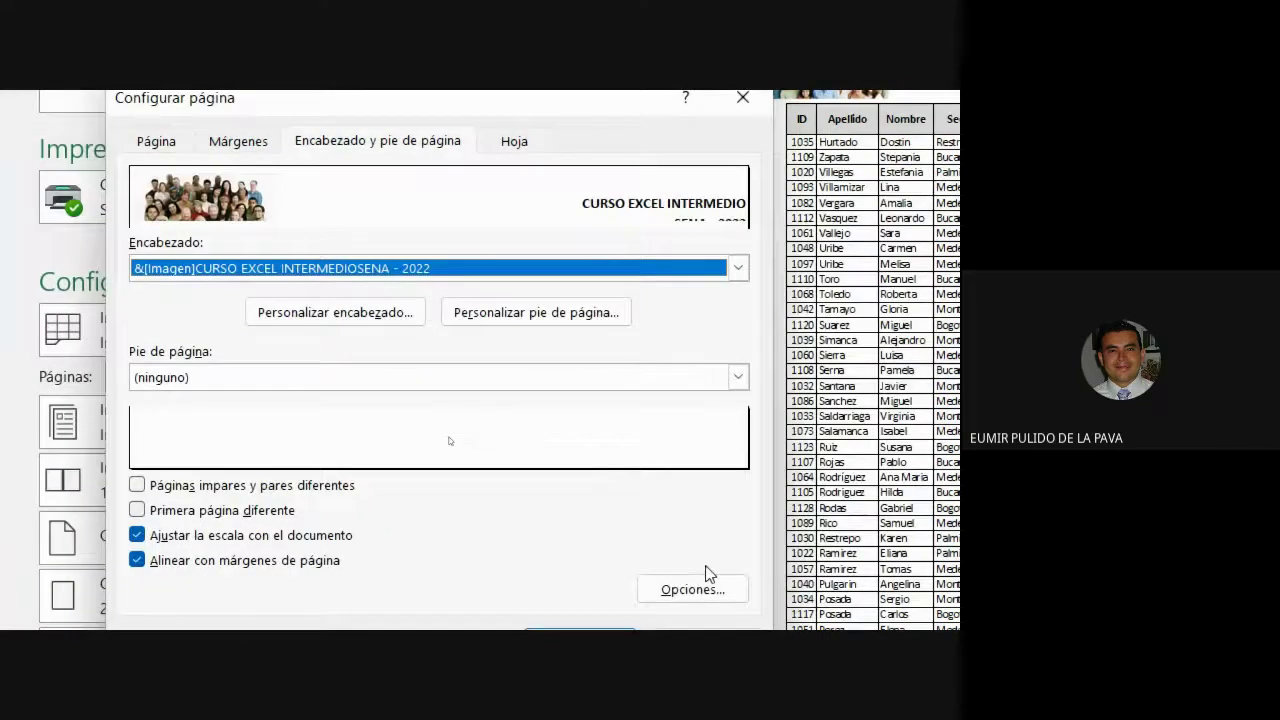
{"action": "left_click", "coordinate": [580, 544]}
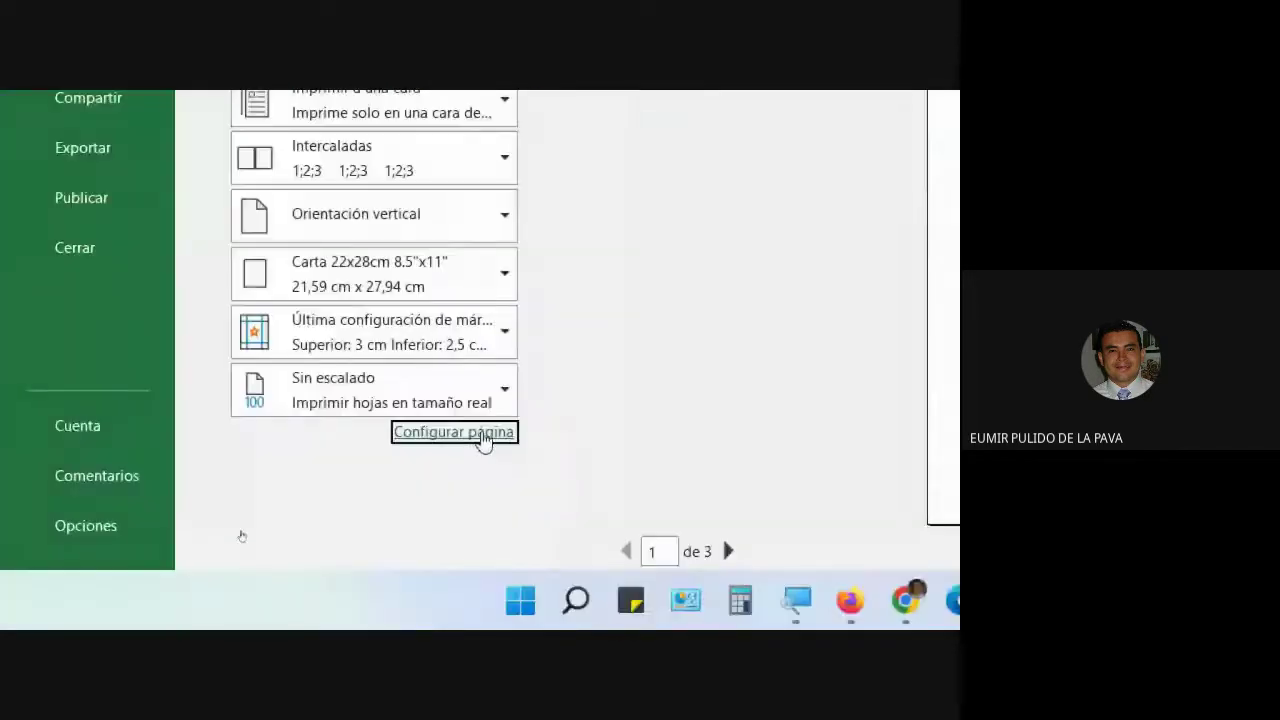
Enter 'Informe impreso el:' in the centre footer with the print date - time below
{"action": "left_click", "coordinate": [483, 434]}
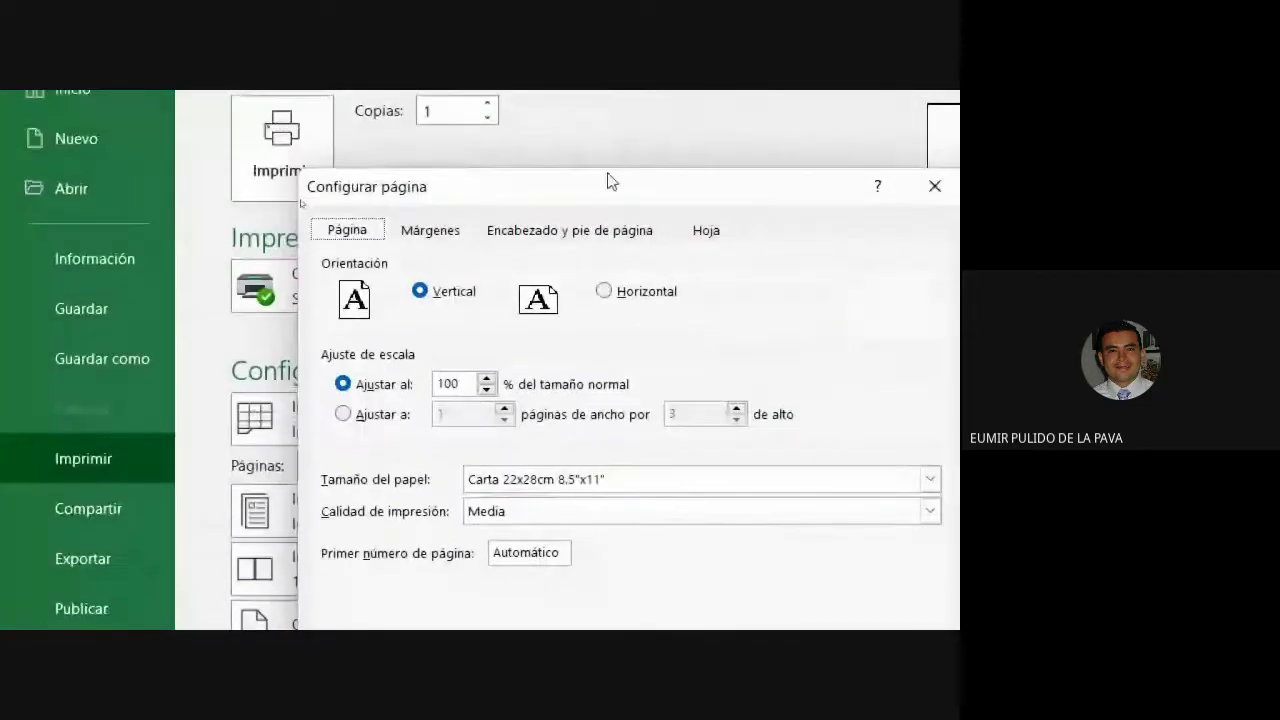
{"action": "left_click", "coordinate": [600, 232]}
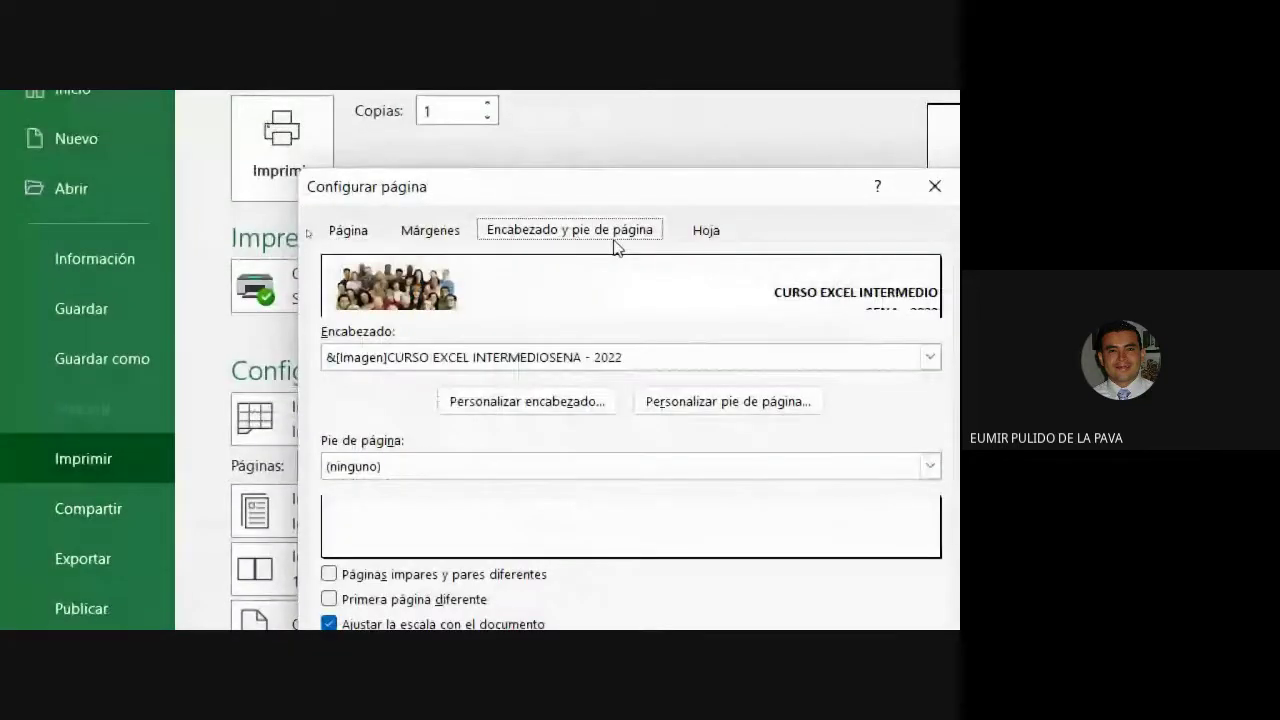
{"action": "left_click", "coordinate": [720, 401]}
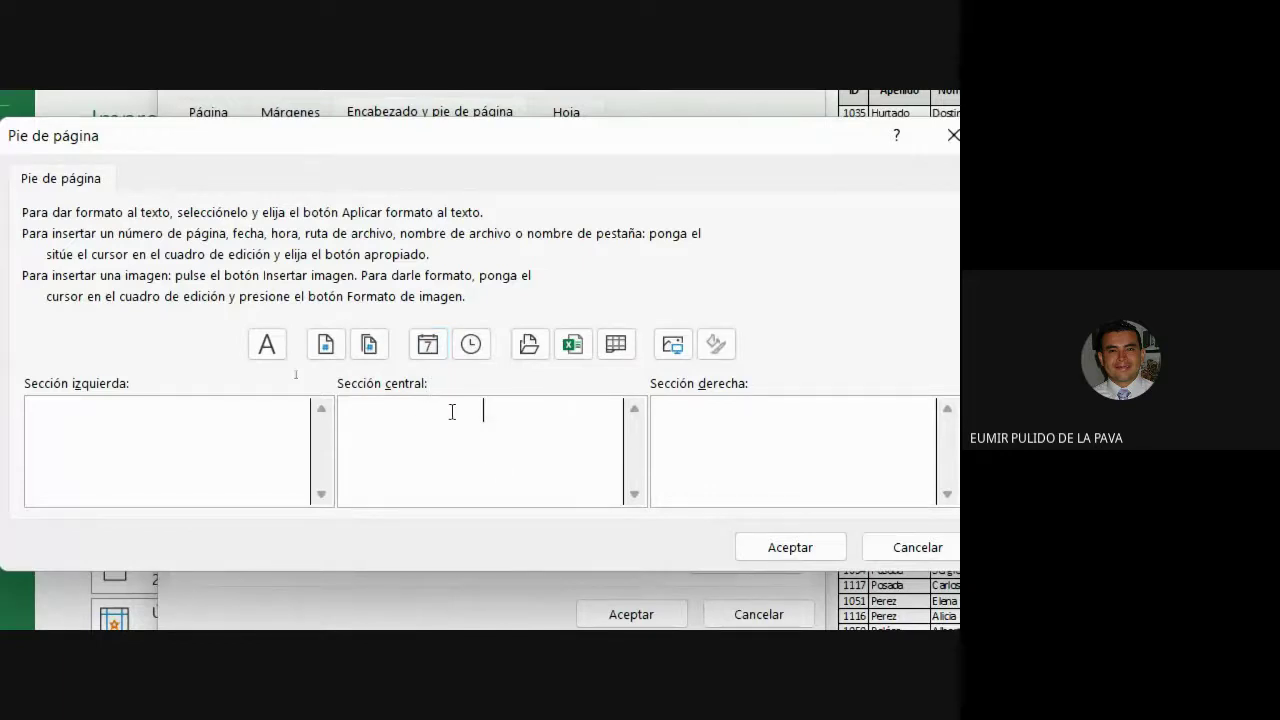
{"action": "type", "text": "NFORME"}
{"action": "key", "text": "BackSpace"}
{"action": "key", "text": "BackSpace"}
{"action": "key", "text": "BackSpace"}
{"action": "key", "text": "BackSpace"}
{"action": "key", "text": "BackSpace"}
{"action": "key", "text": "BackSpace"}
{"action": "key", "text": "BackSpace"}
{"action": "type", "text": "Informe impres"}
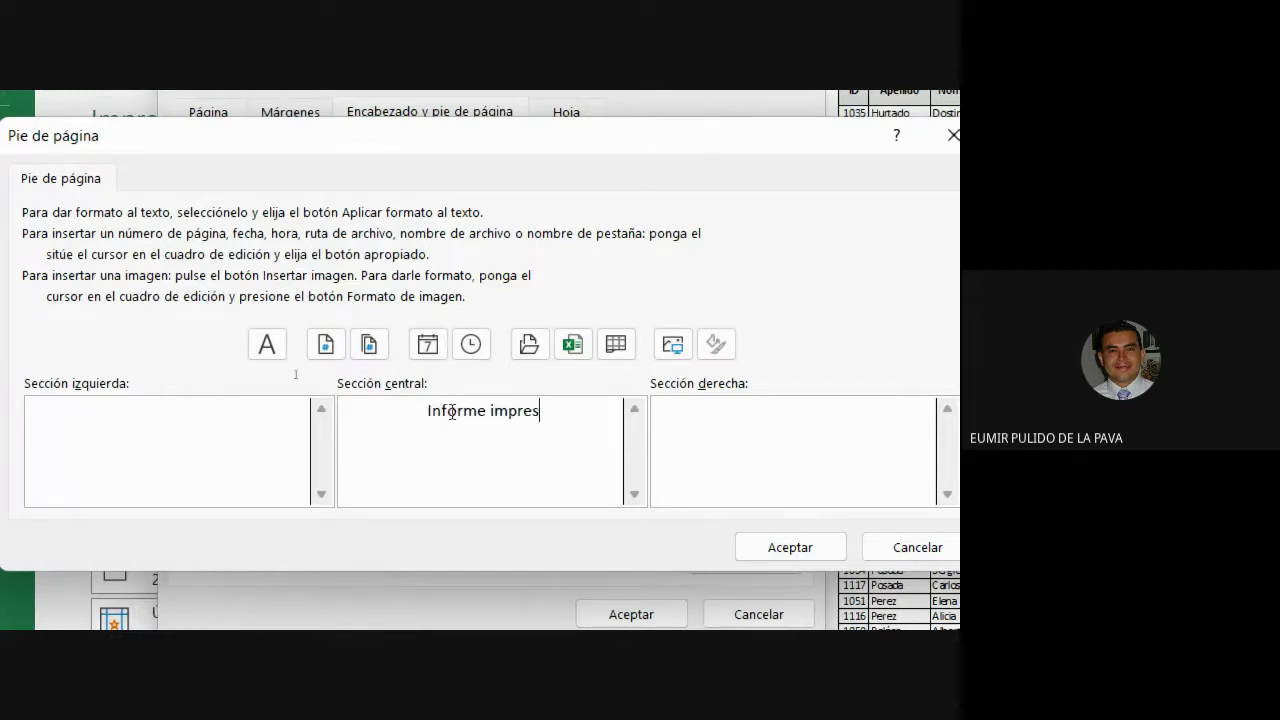
{"action": "type", "text": "o el:"}
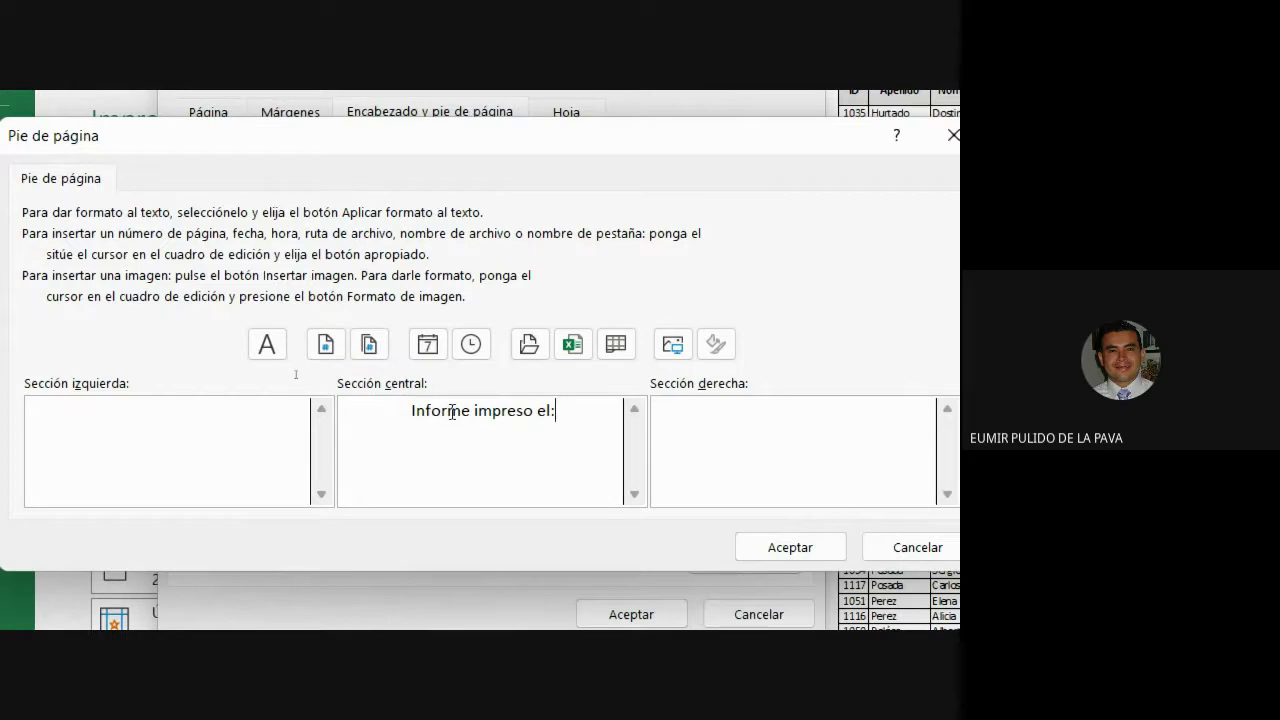
{"action": "key", "text": "Return"}
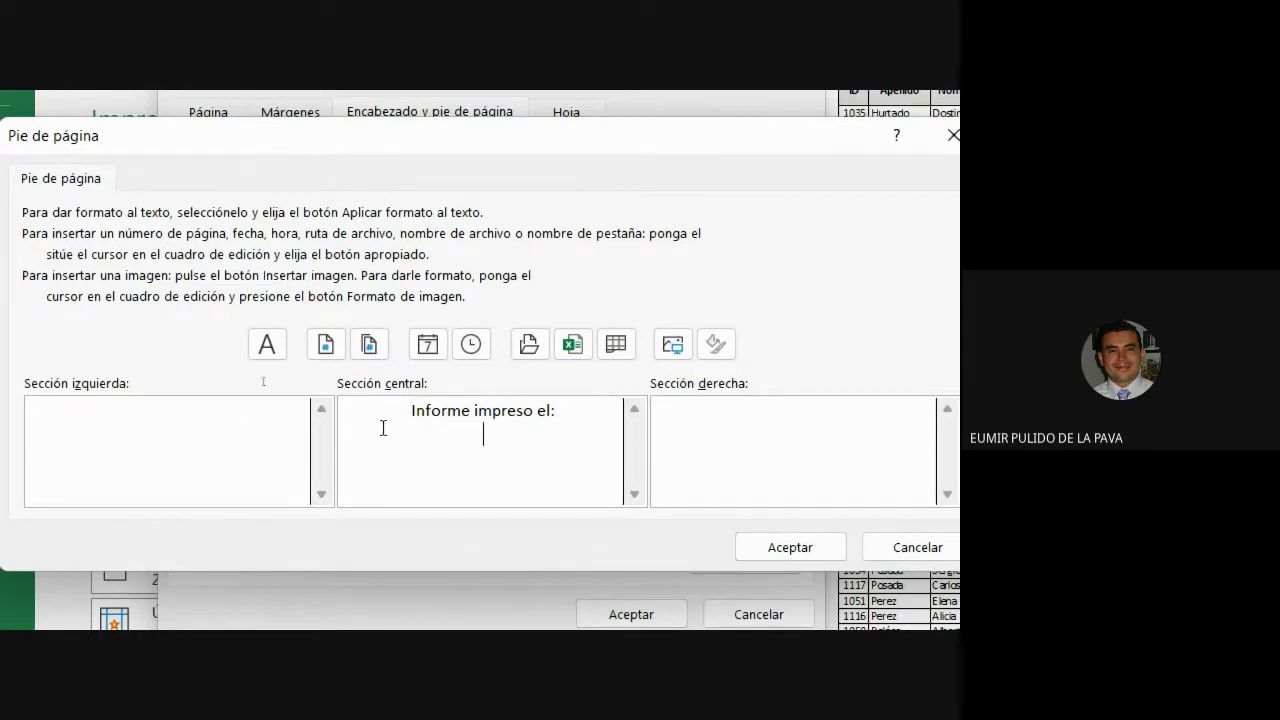
{"action": "left_click", "coordinate": [430, 352]}
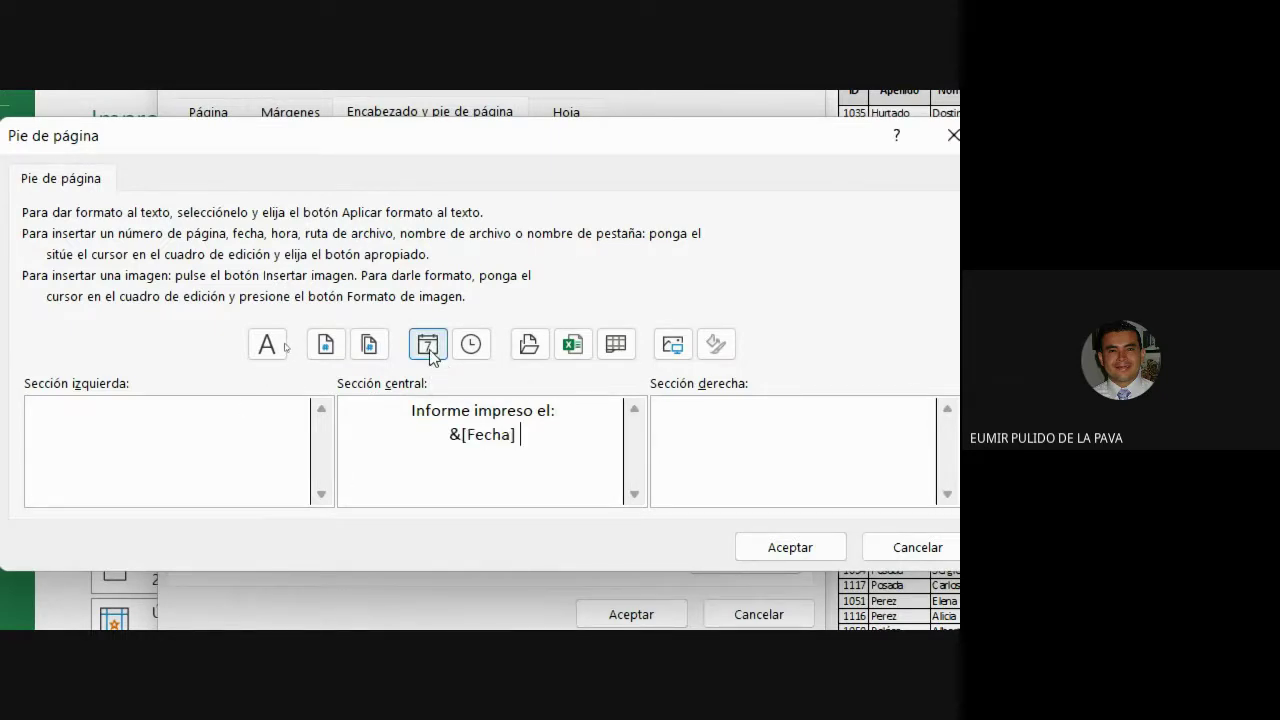
{"action": "type", "text": "-"}
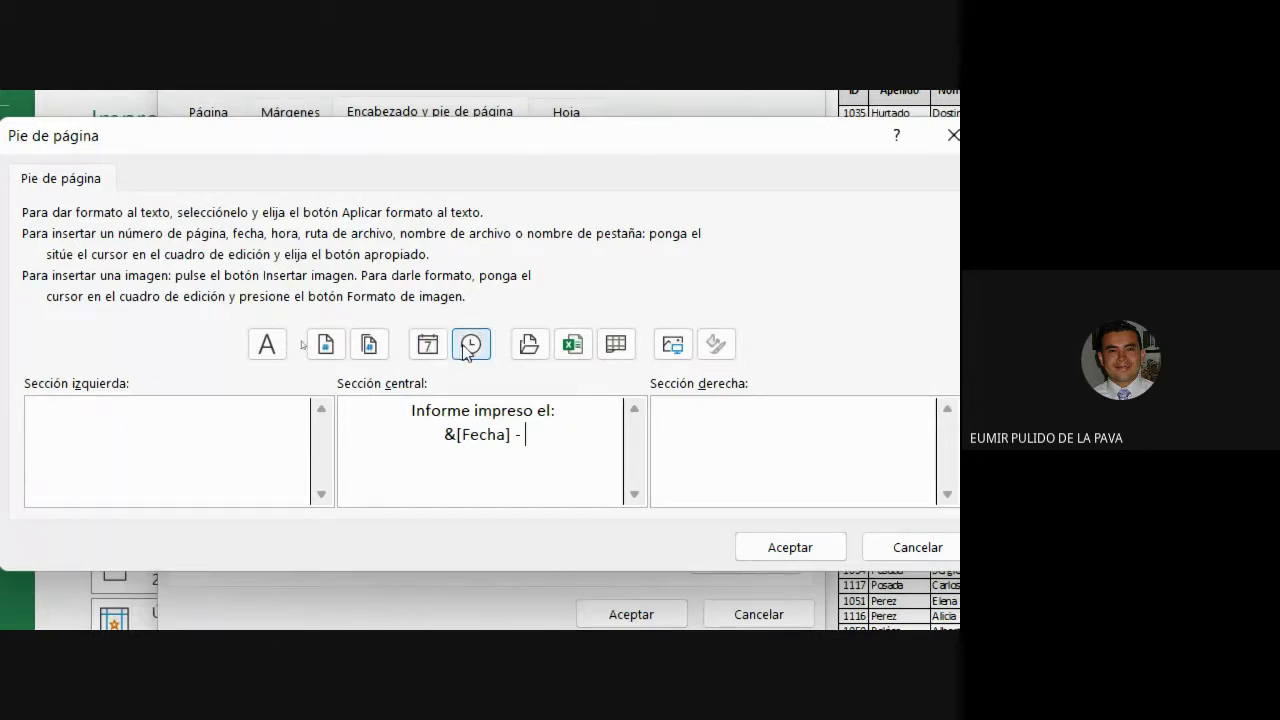
{"action": "left_click", "coordinate": [466, 348]}
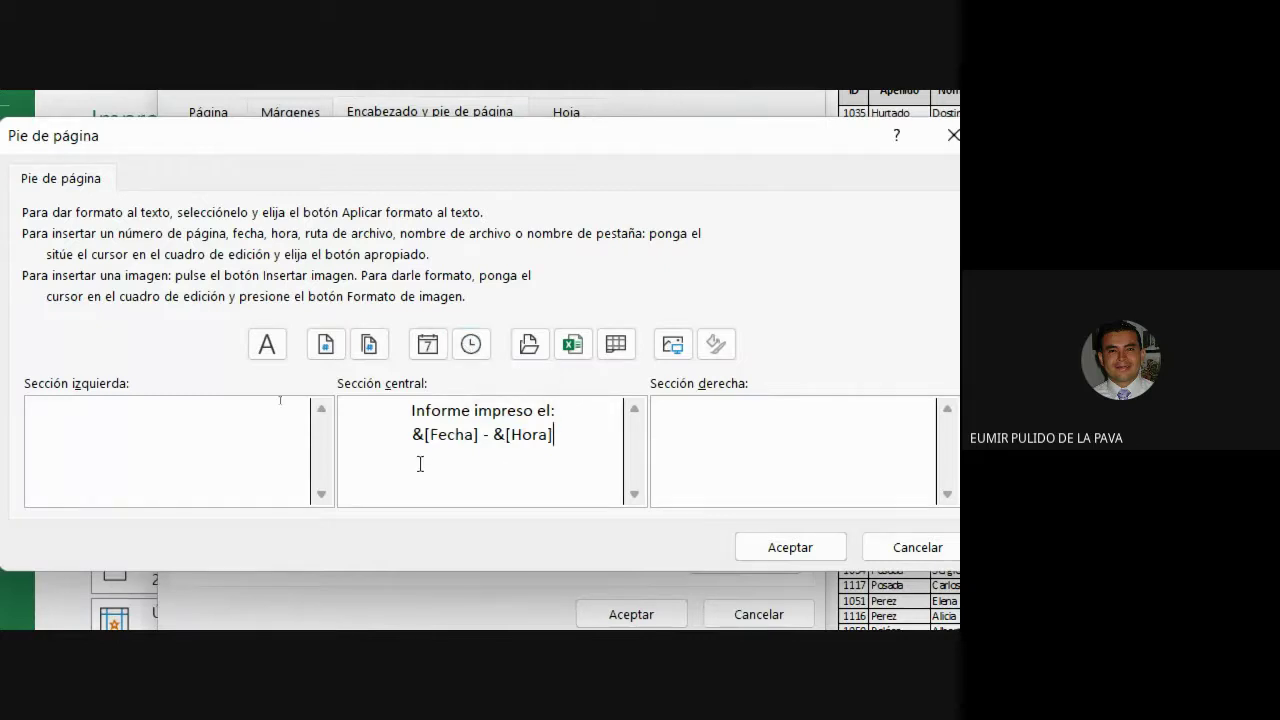
Make the 'Informe impreso el:' footer label bold italic
{"action": "left_click_drag", "start_coordinate": [404, 410], "coordinate": [589, 410]}
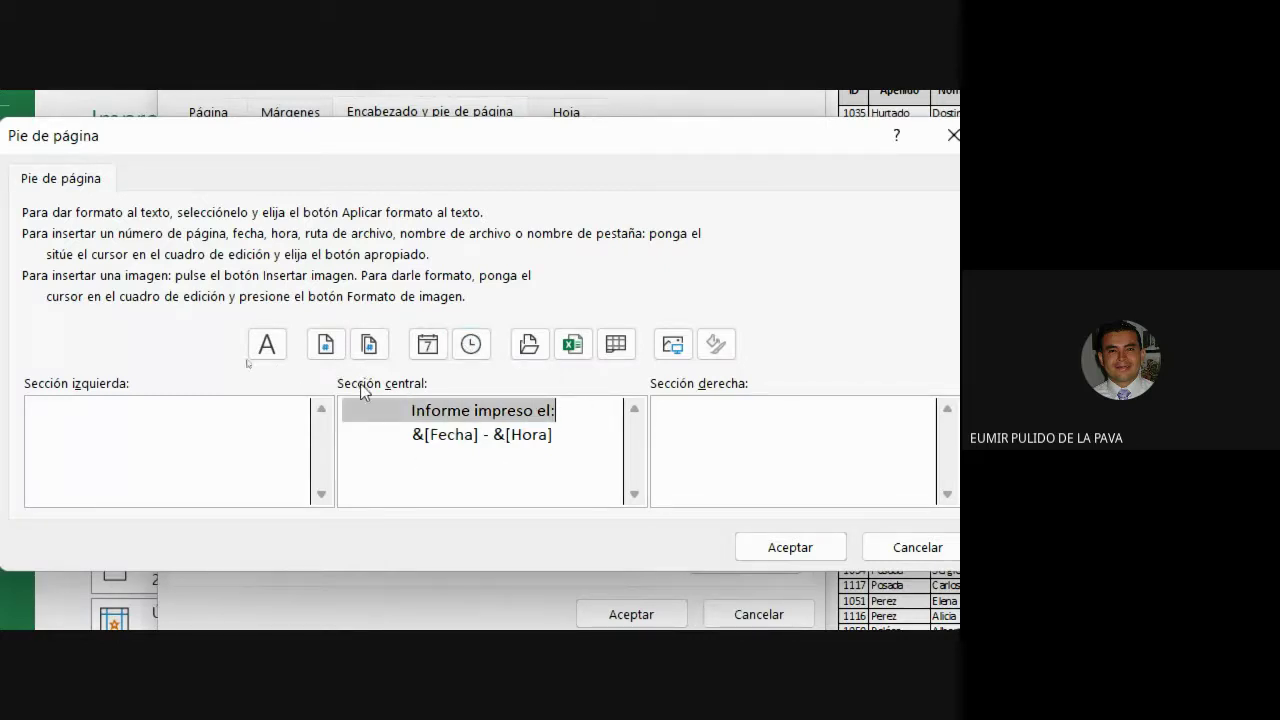
{"action": "left_click", "coordinate": [267, 344]}
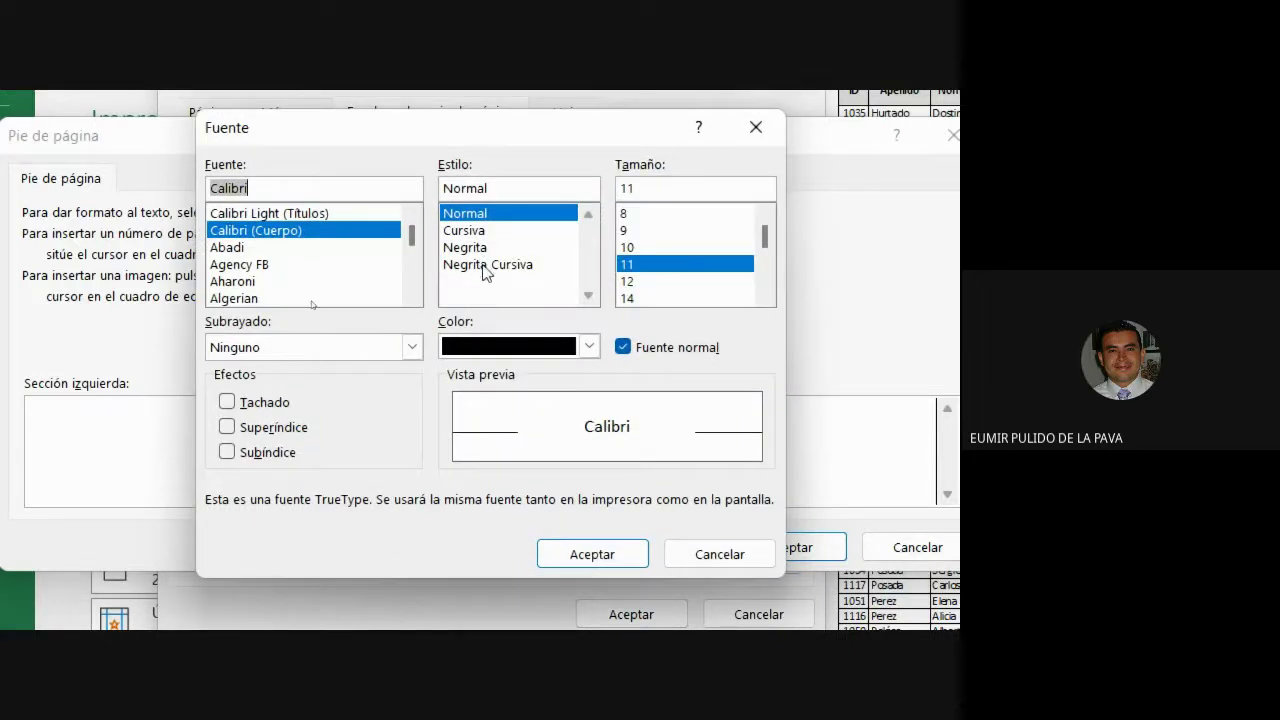
{"action": "left_click", "coordinate": [486, 266]}
{"action": "left_click", "coordinate": [588, 558]}
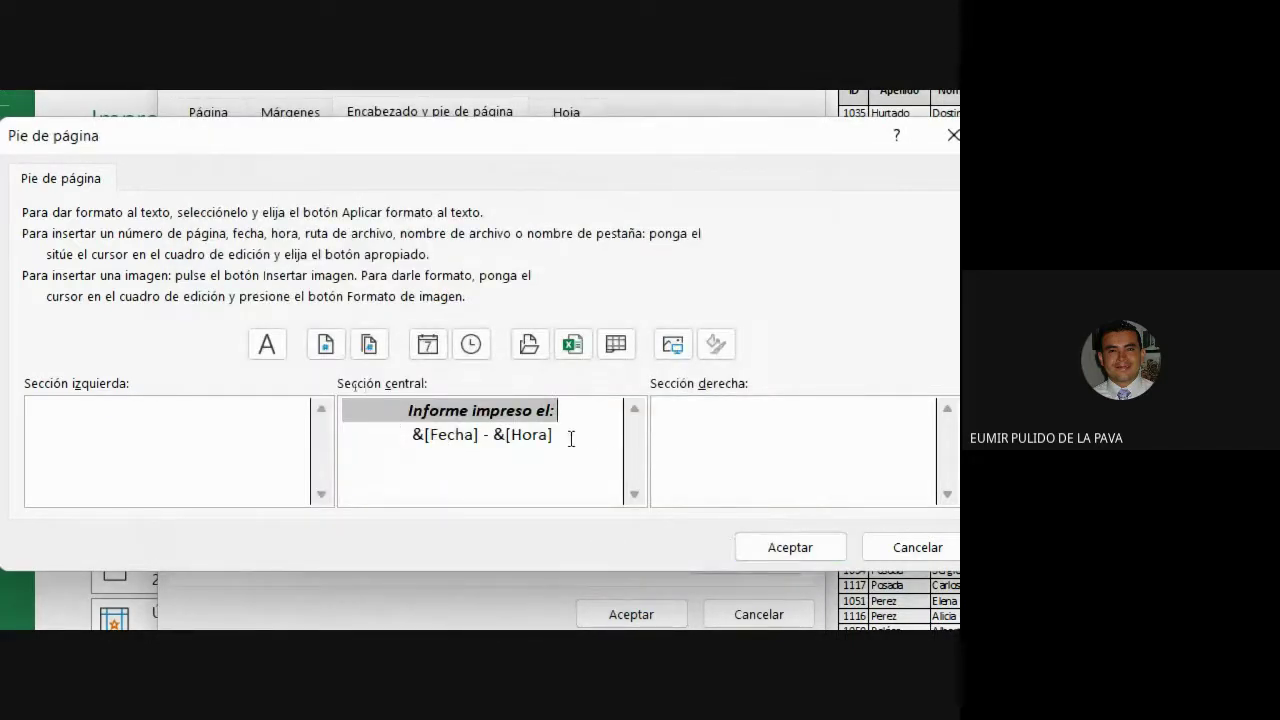
Format the footer's date and time line bold at size 10 and accept the footer
{"action": "left_click_drag", "start_coordinate": [571, 437], "coordinate": [400, 437]}
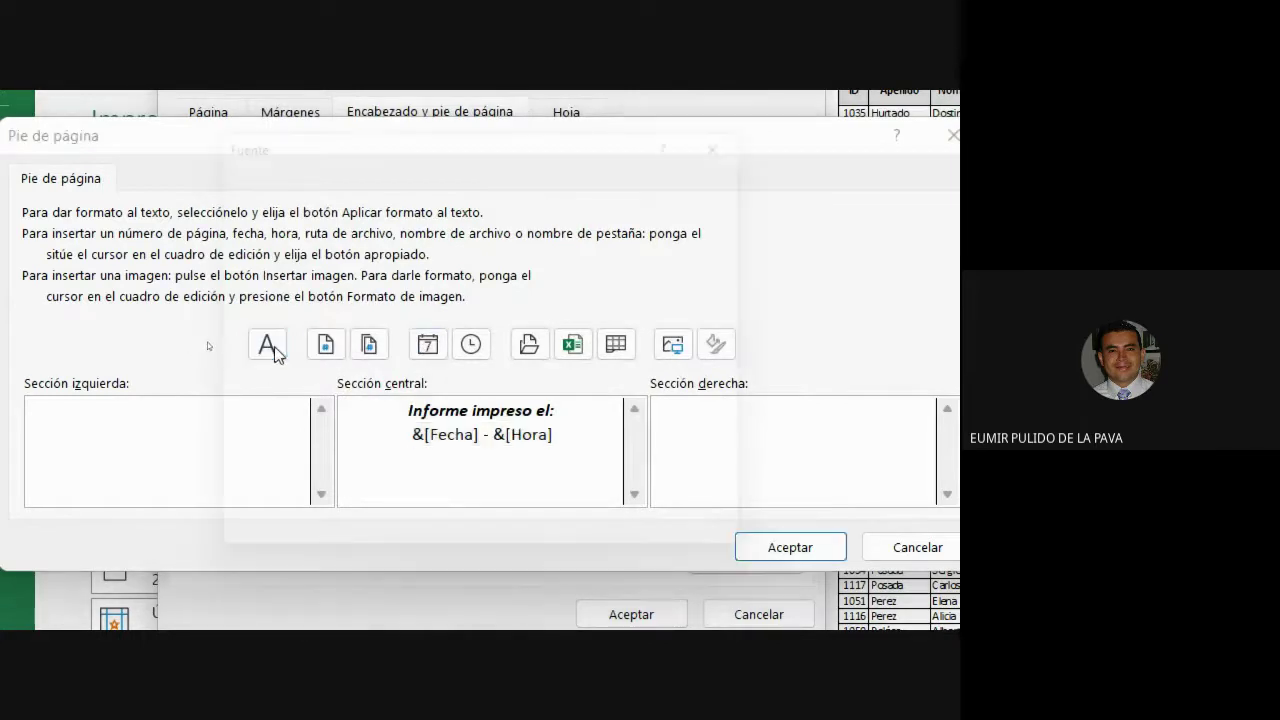
{"action": "left_click", "coordinate": [266, 345]}
{"action": "left_click", "coordinate": [470, 263]}
{"action": "left_click", "coordinate": [470, 247]}
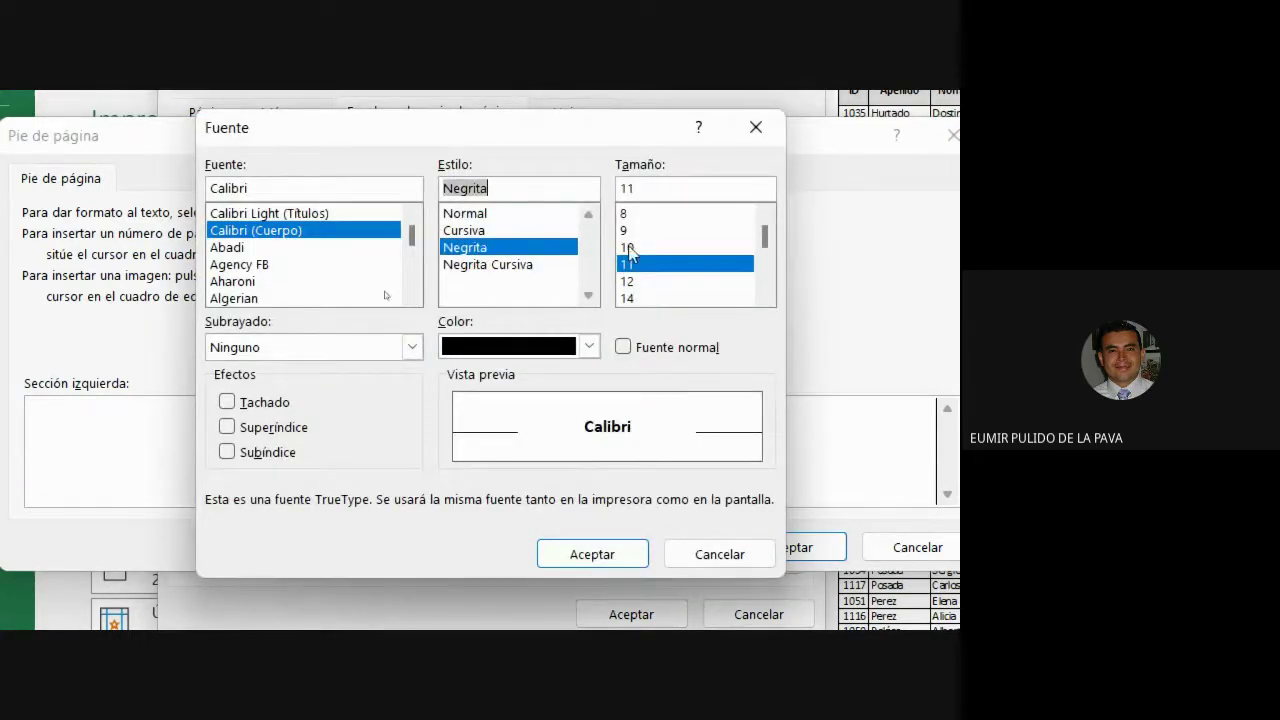
{"action": "left_click", "coordinate": [632, 247]}
{"action": "left_click", "coordinate": [592, 556]}
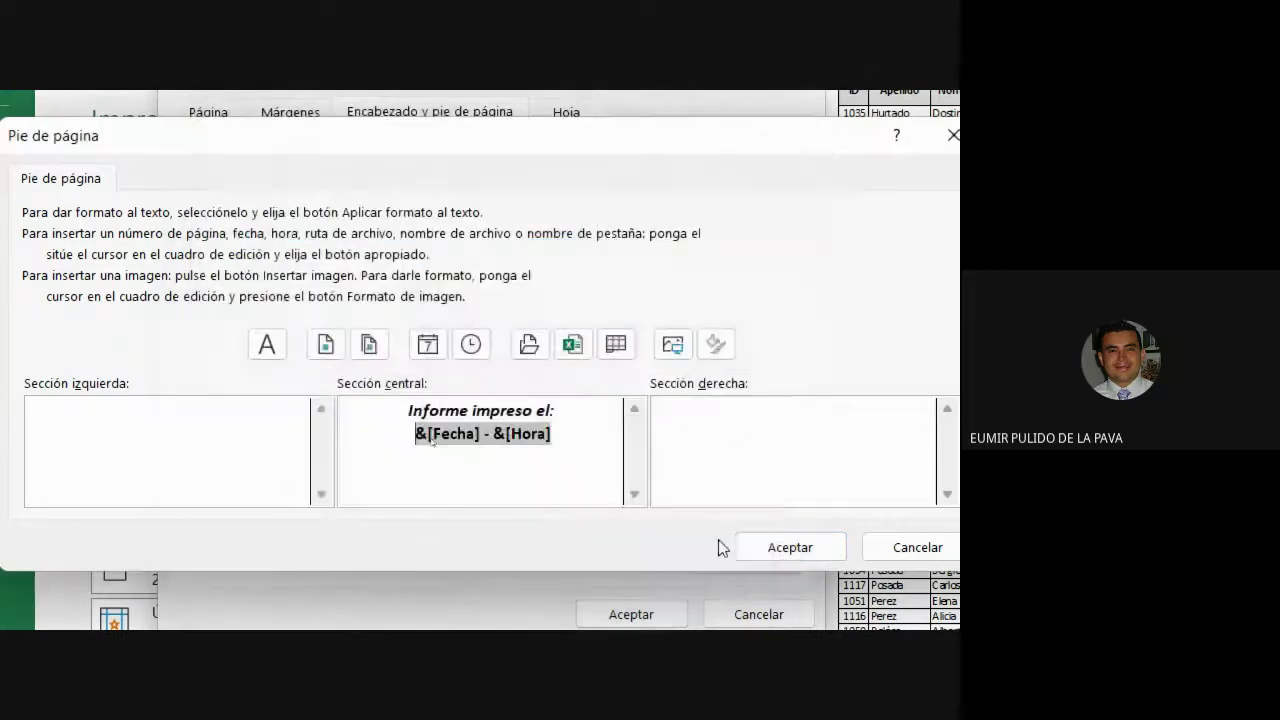
{"action": "left_click", "coordinate": [760, 547]}
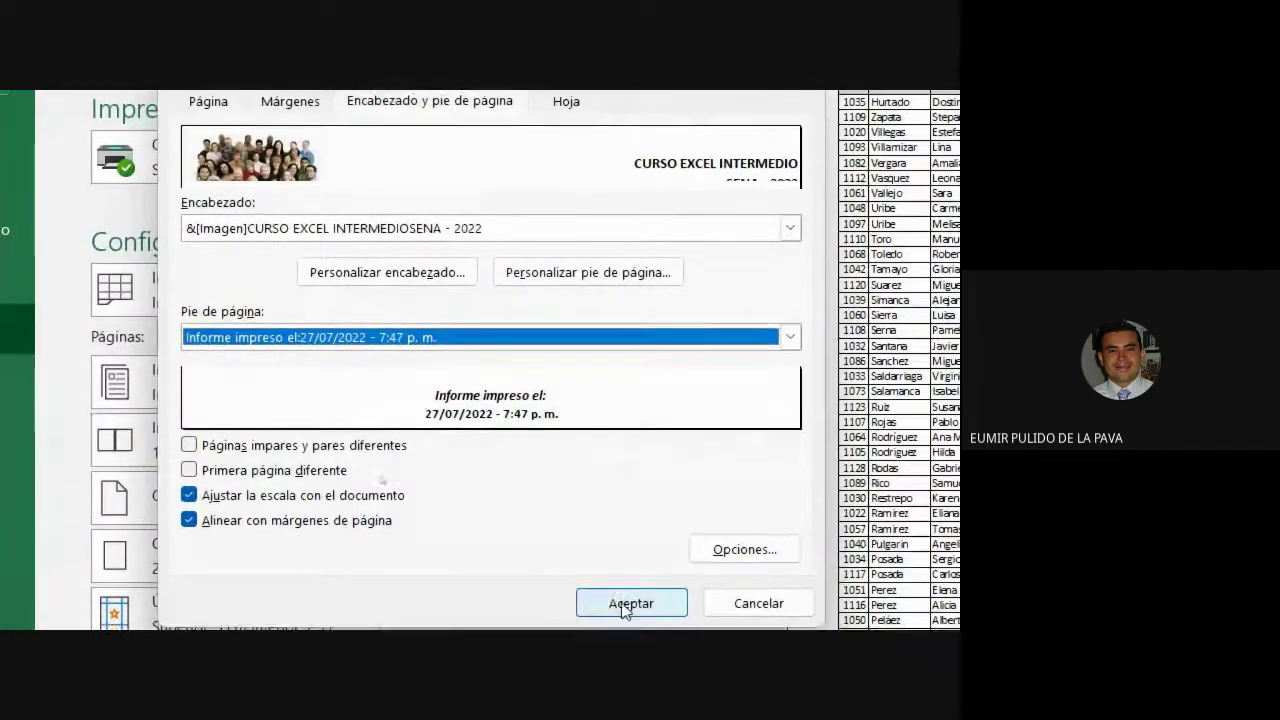
Apply the page setup, review the '27/07/2022 - 7:48 p.m.' footer in preview, then return to the worksheet
{"action": "left_click", "coordinate": [625, 610]}
{"action": "key", "text": "super+plus"}
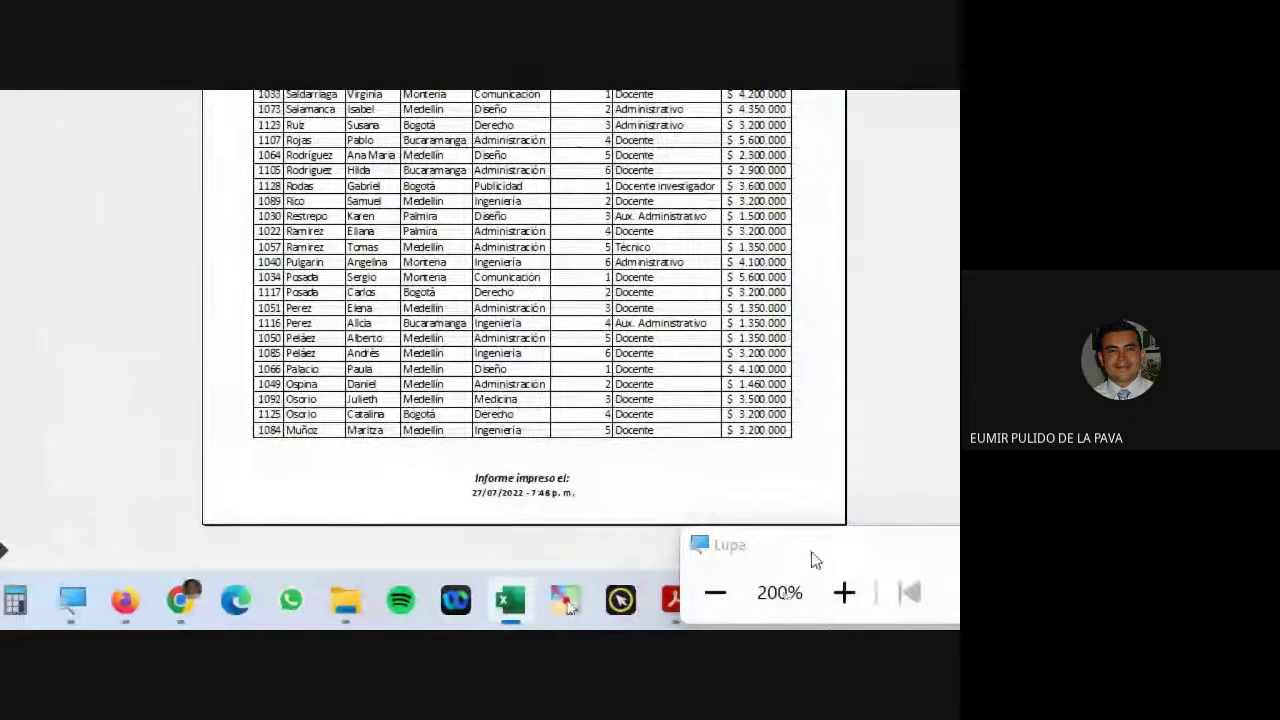
{"action": "key", "text": "super+Escape"}
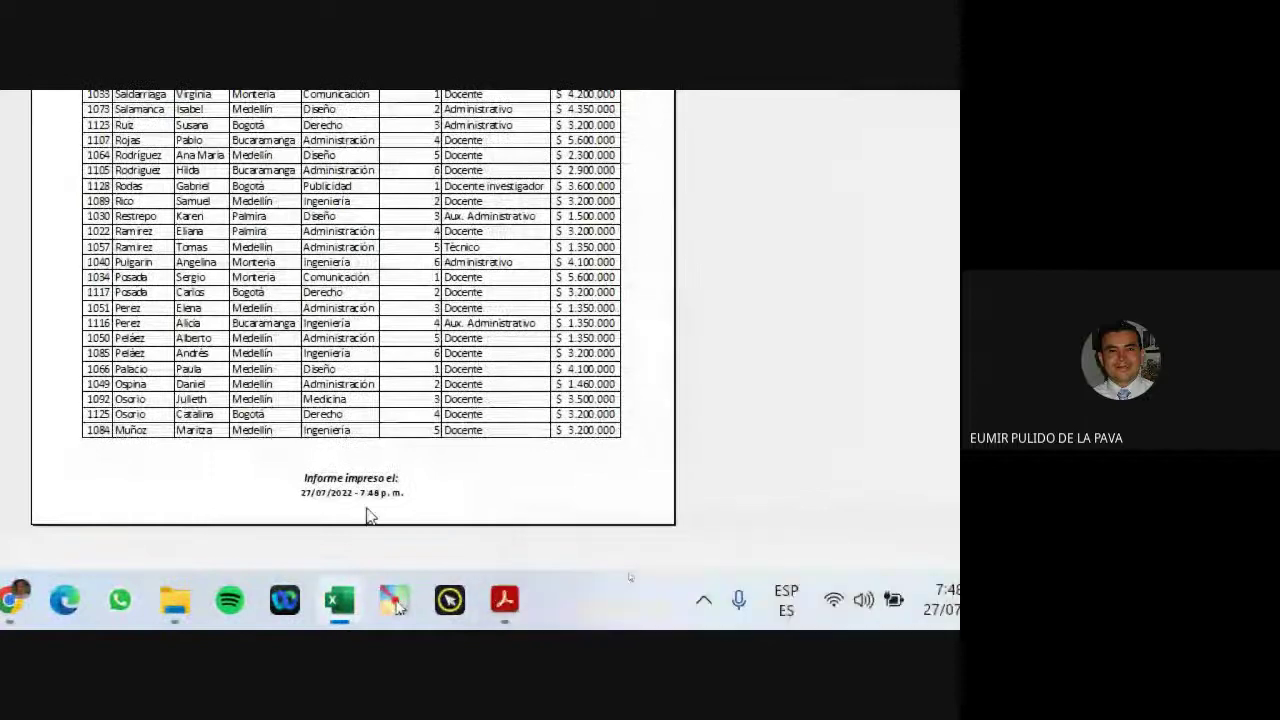
{"action": "key", "text": "super+plus"}
{"action": "left_click", "coordinate": [197, 617]}
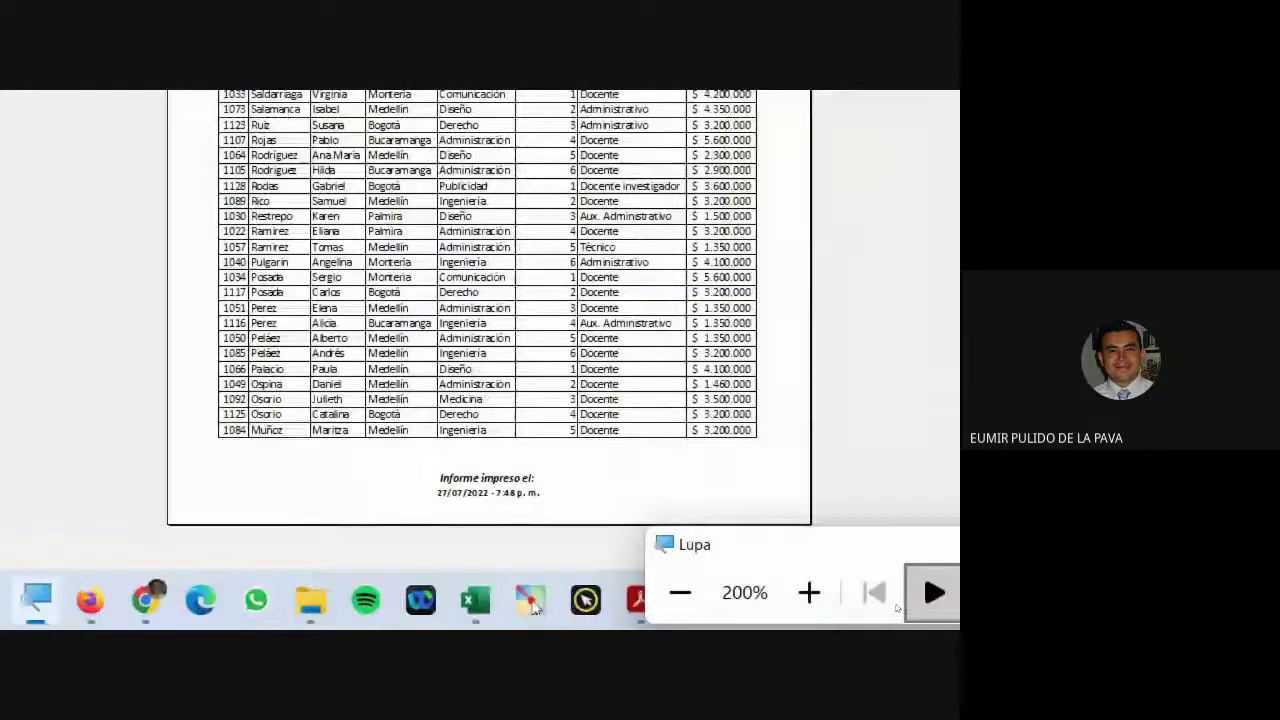
{"action": "left_click", "coordinate": [641, 597]}
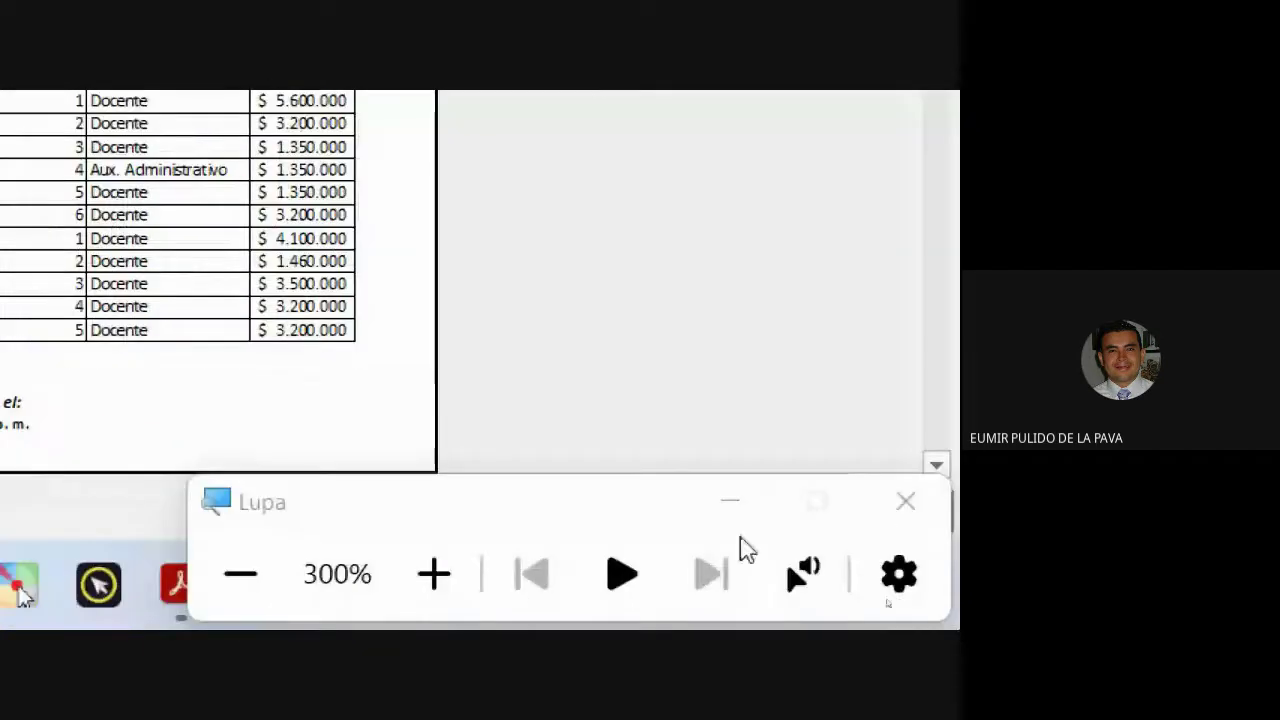
{"action": "mouse_move", "coordinate": [887, 585]}
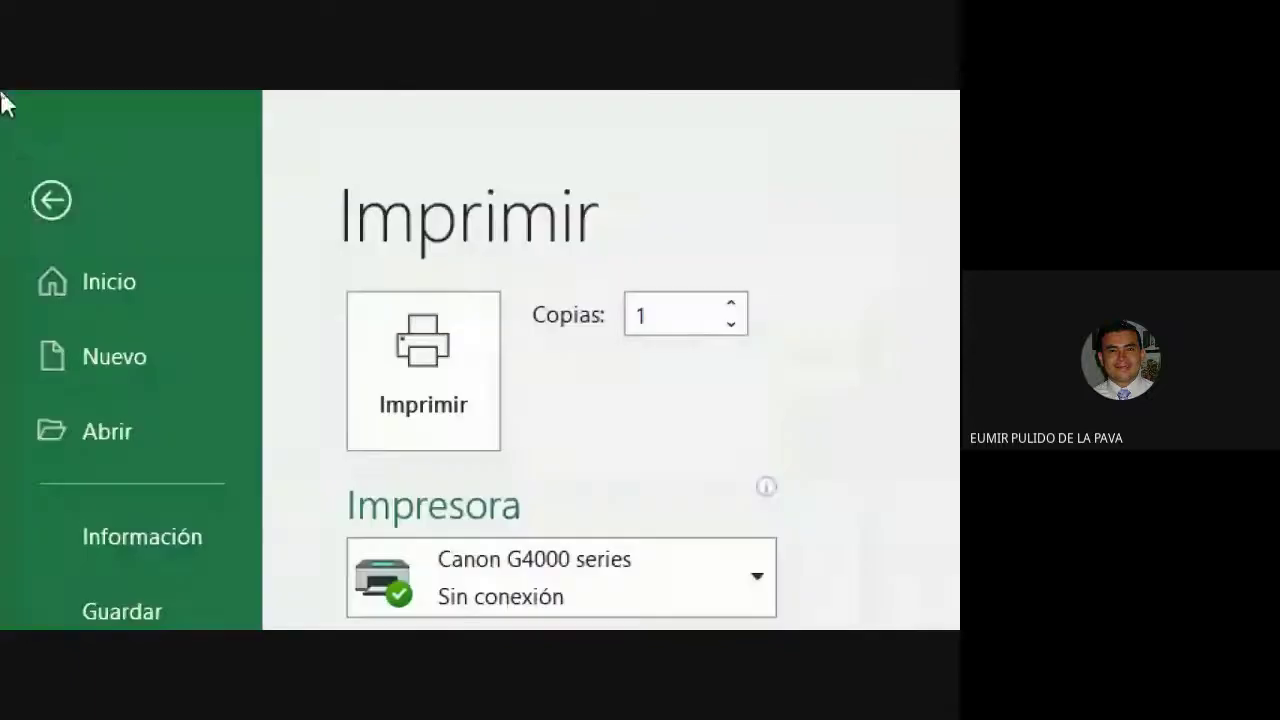
{"action": "left_click", "coordinate": [89, 198]}
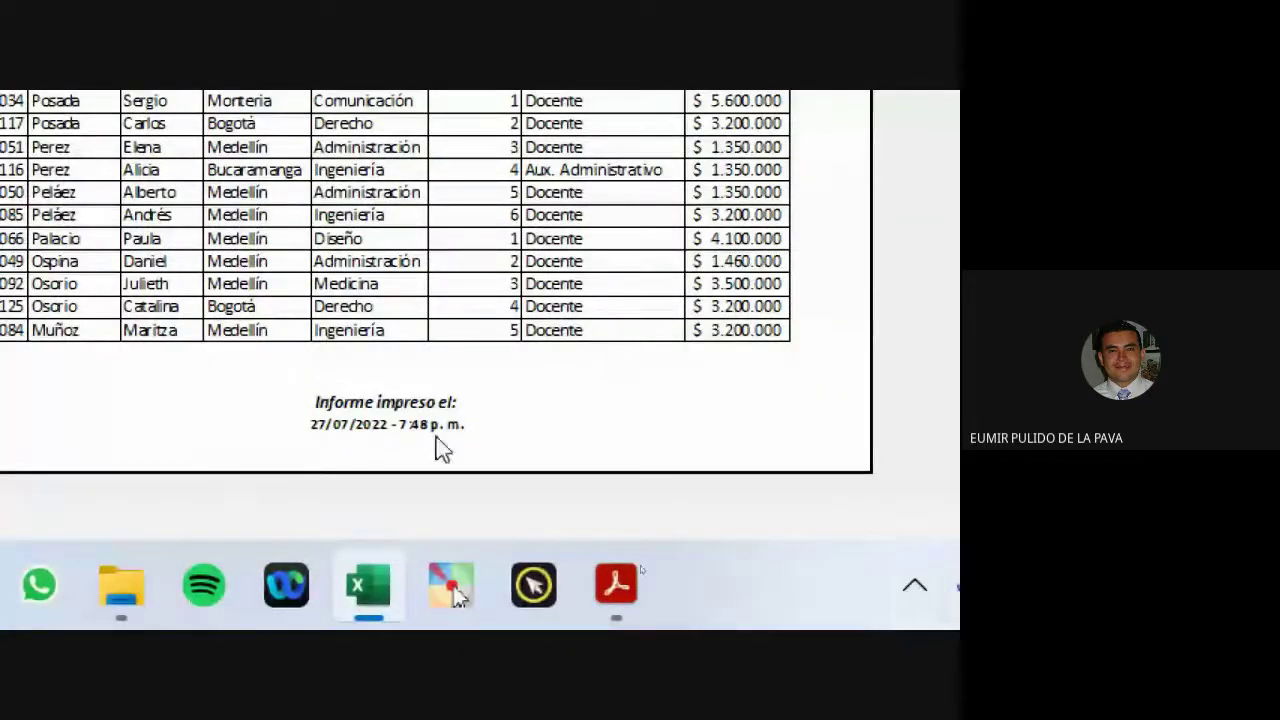
{"action": "mouse_move", "coordinate": [866, 592]}
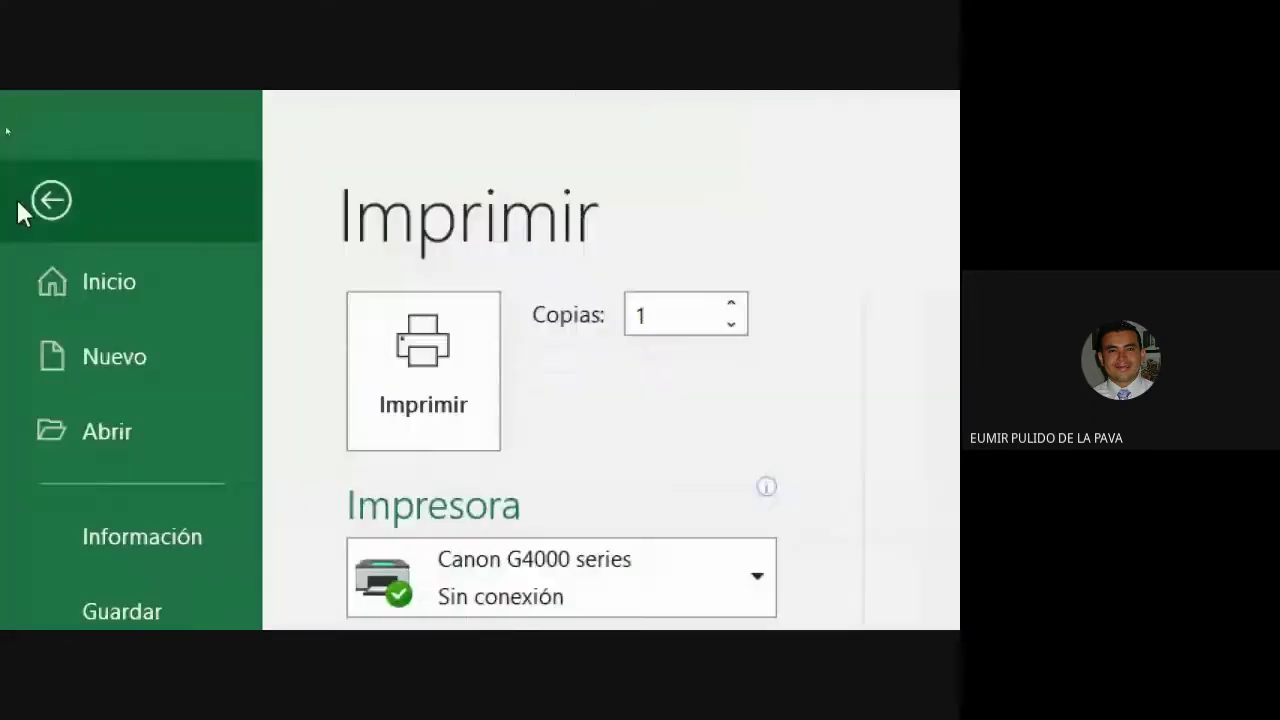
Add the workbook's full file path as a new third line of the center footer
{"action": "left_click", "coordinate": [20, 203]}
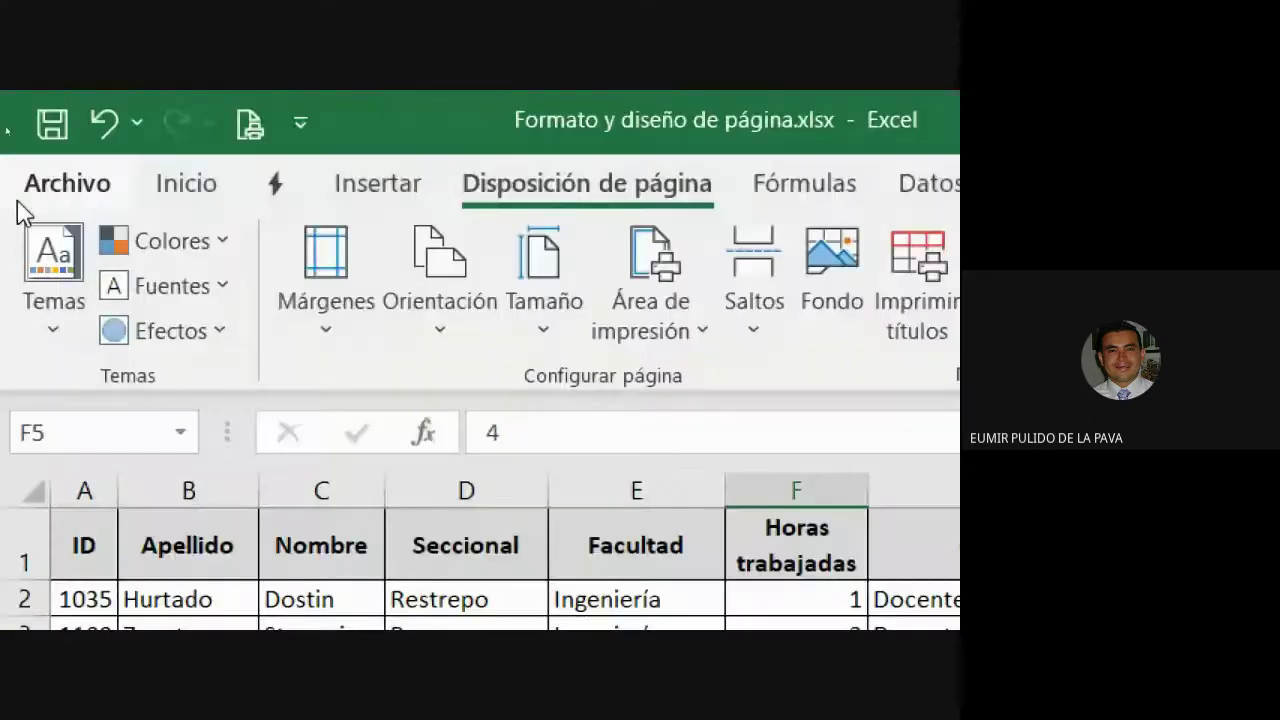
{"action": "left_click", "coordinate": [251, 121]}
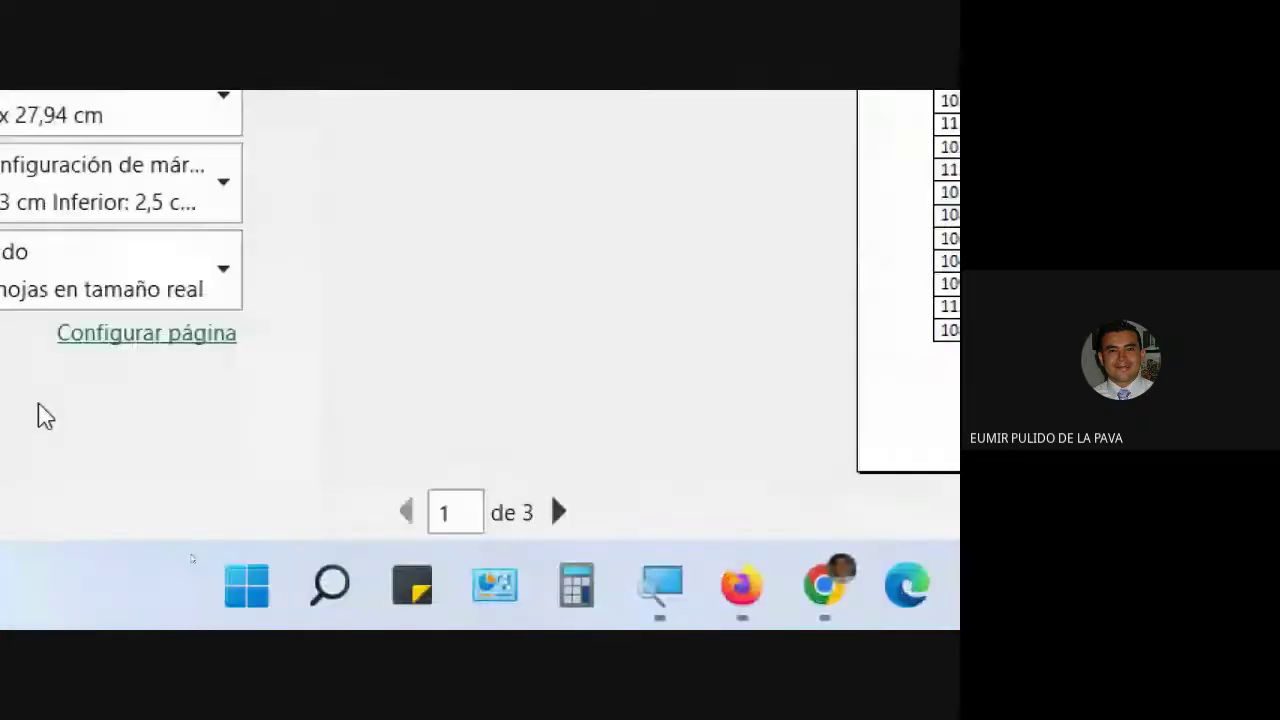
{"action": "left_click", "coordinate": [157, 334]}
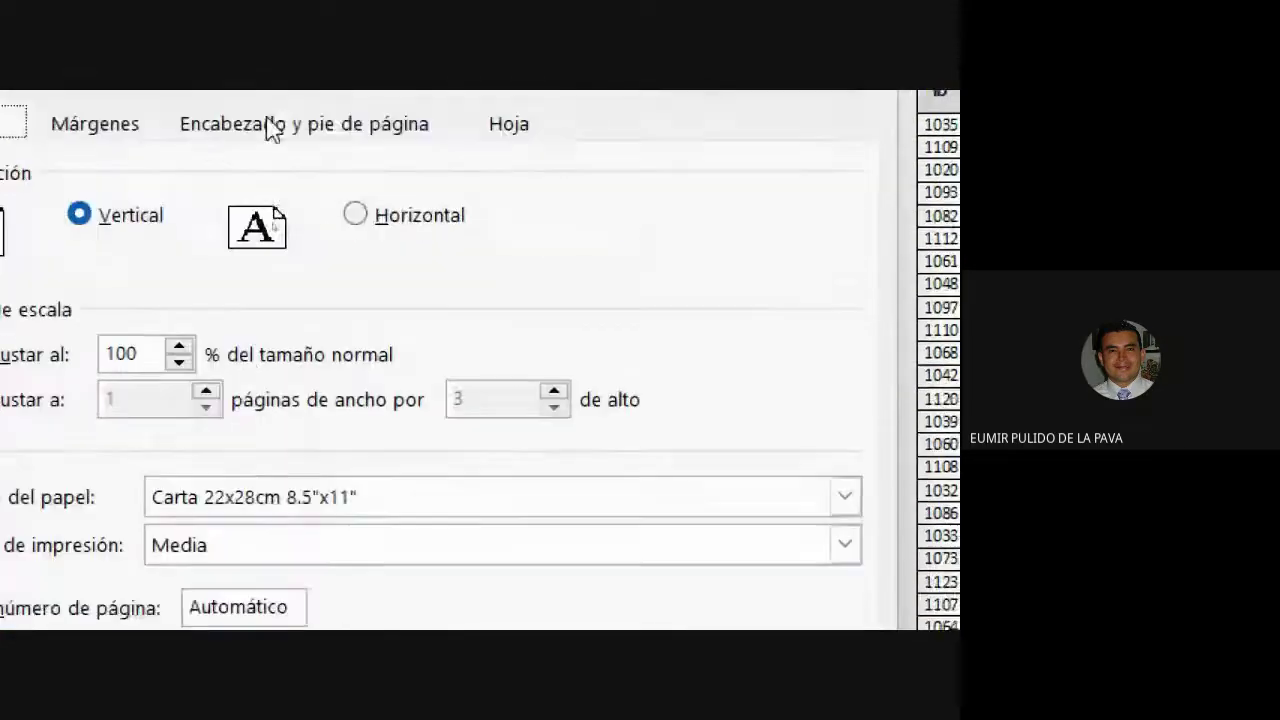
{"action": "left_click", "coordinate": [300, 208]}
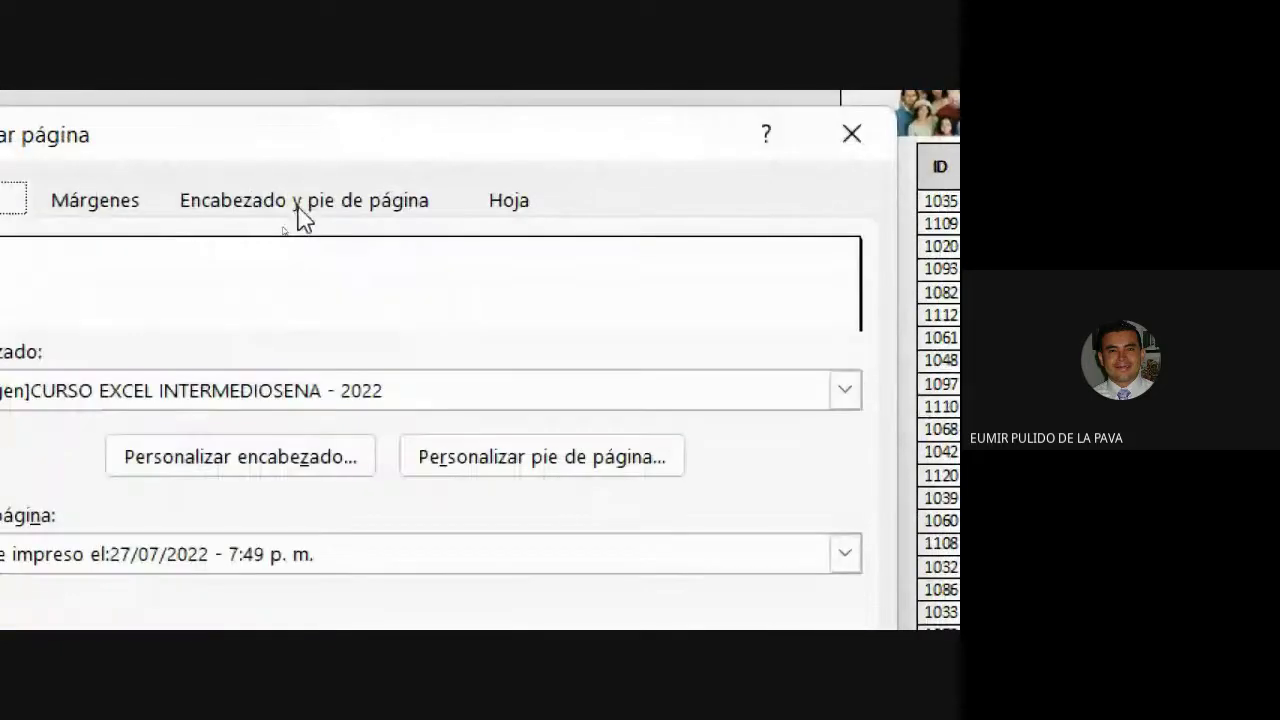
{"action": "left_click", "coordinate": [551, 477]}
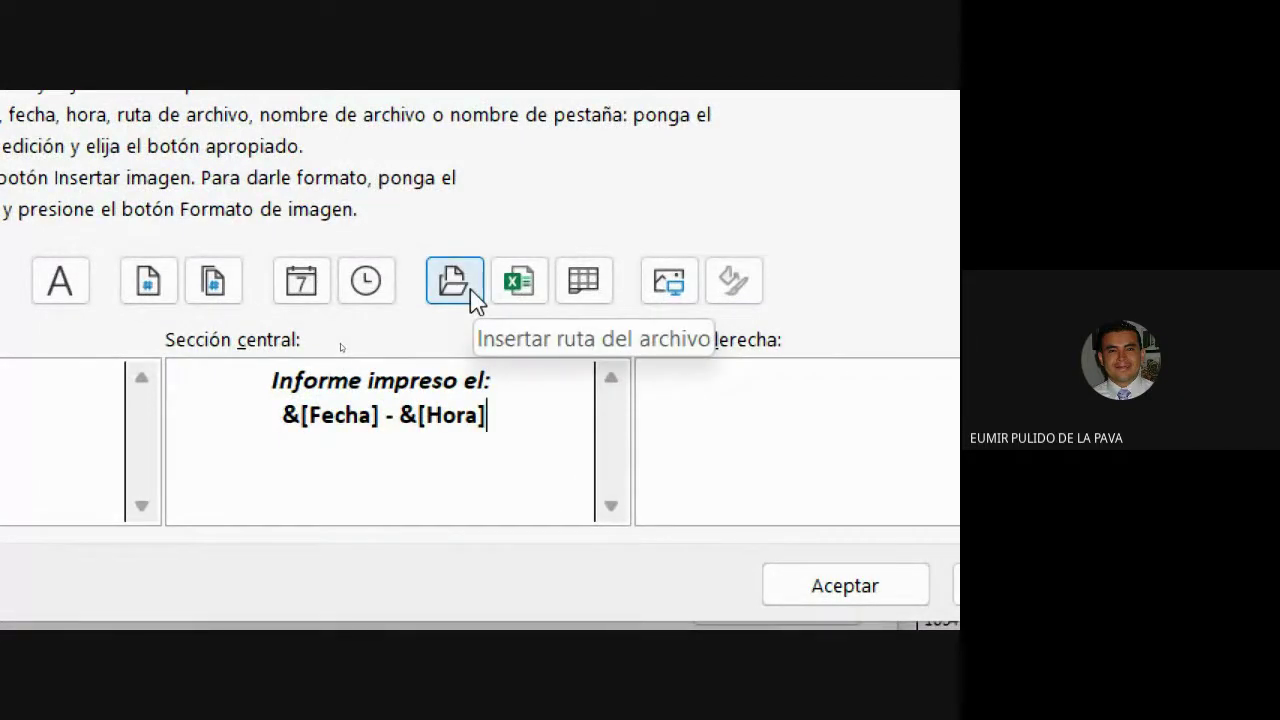
{"action": "key", "text": "Return"}
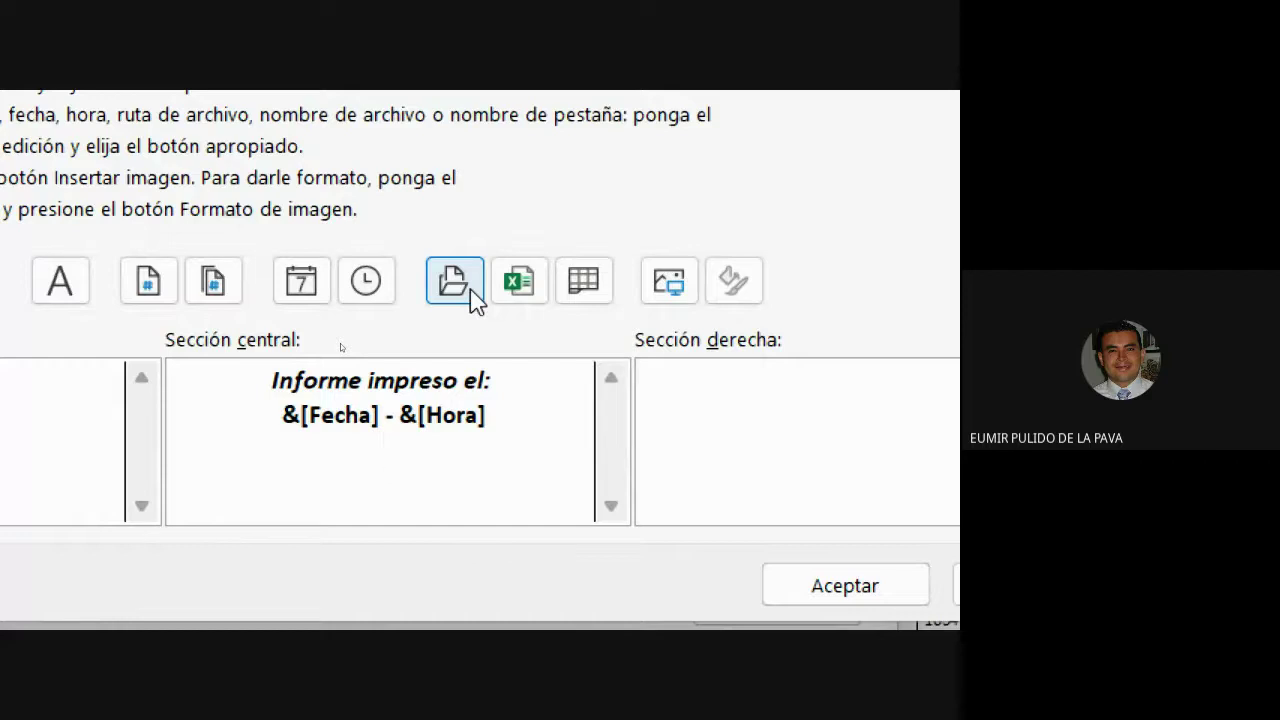
{"action": "left_click", "coordinate": [470, 293]}
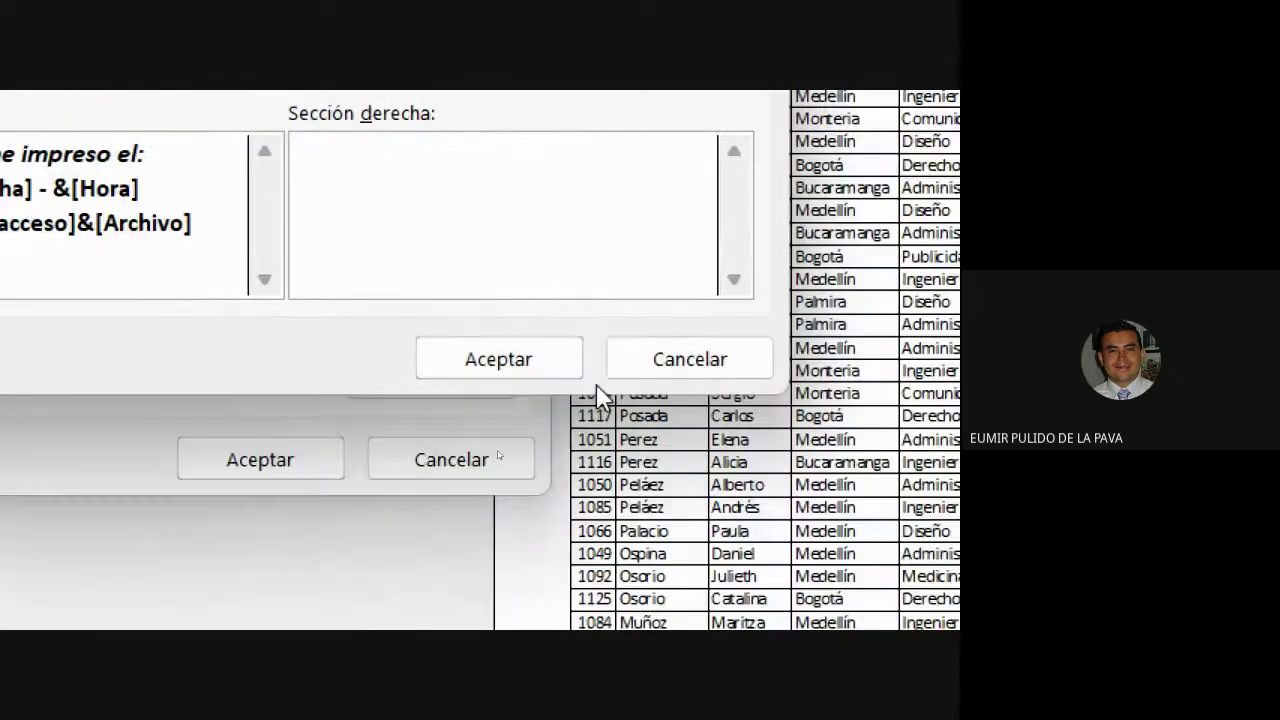
{"action": "left_click", "coordinate": [575, 370]}
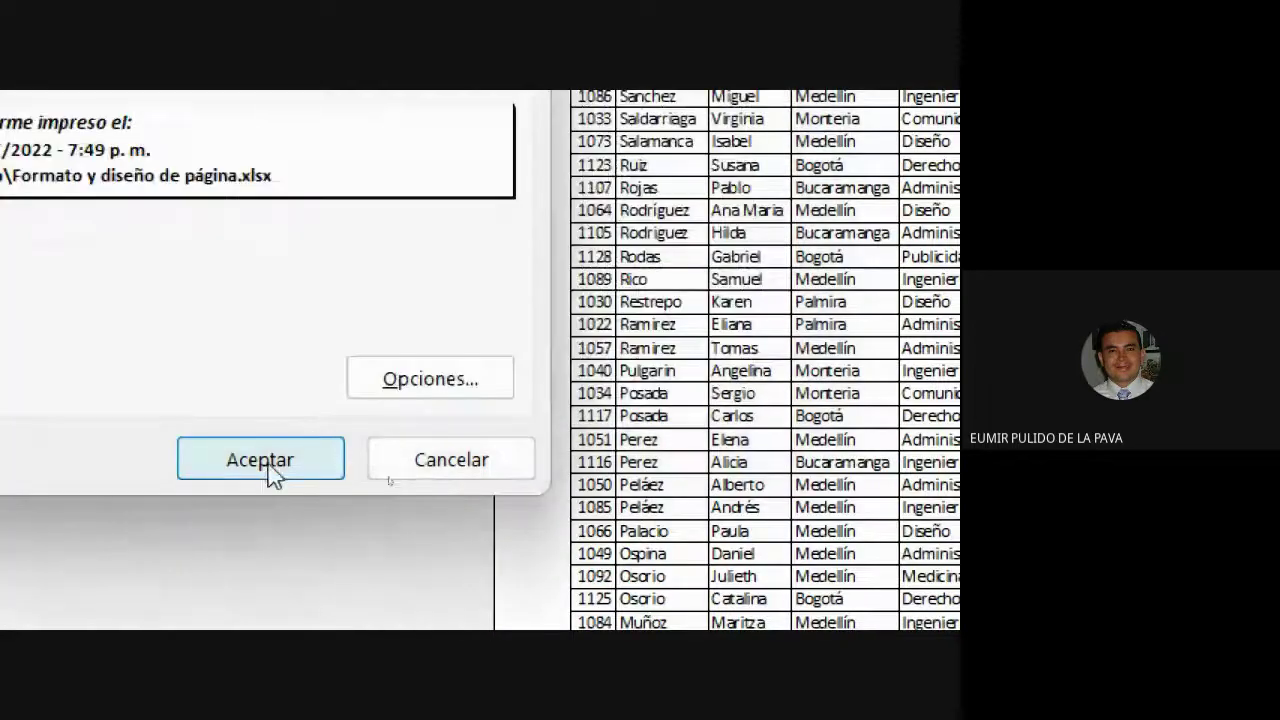
{"action": "left_click", "coordinate": [268, 465]}
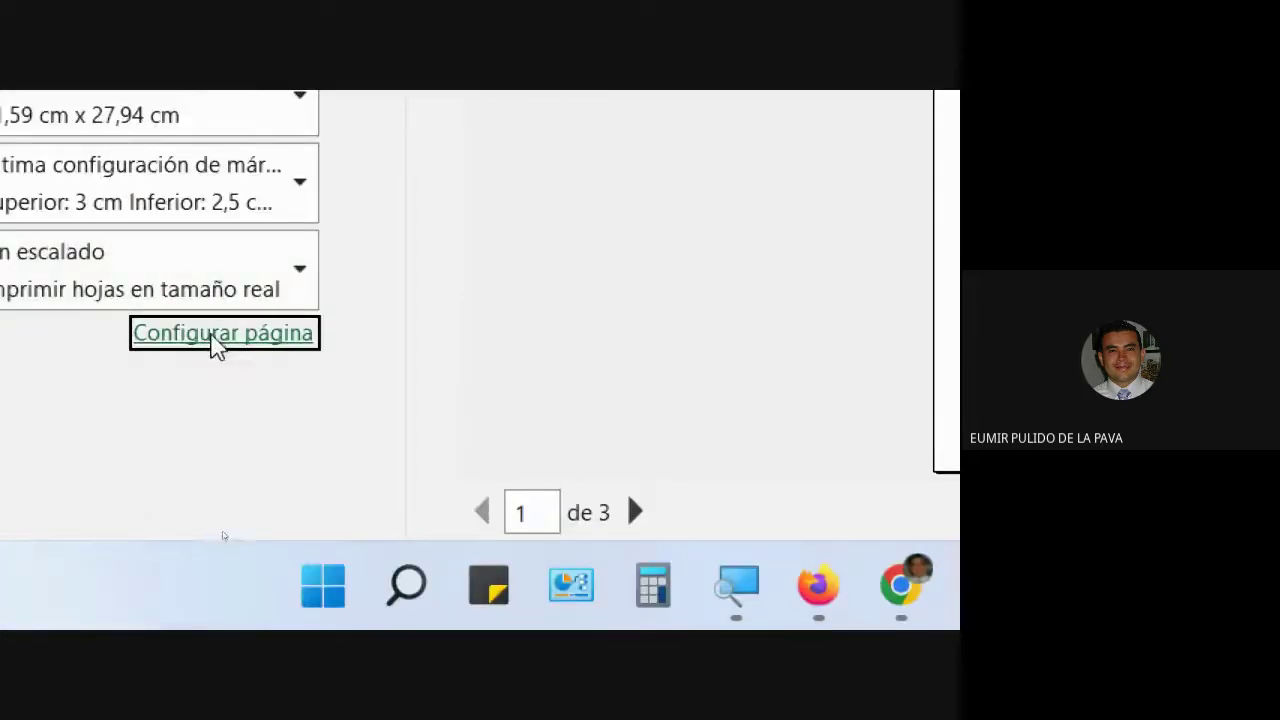
{"action": "left_click", "coordinate": [218, 338]}
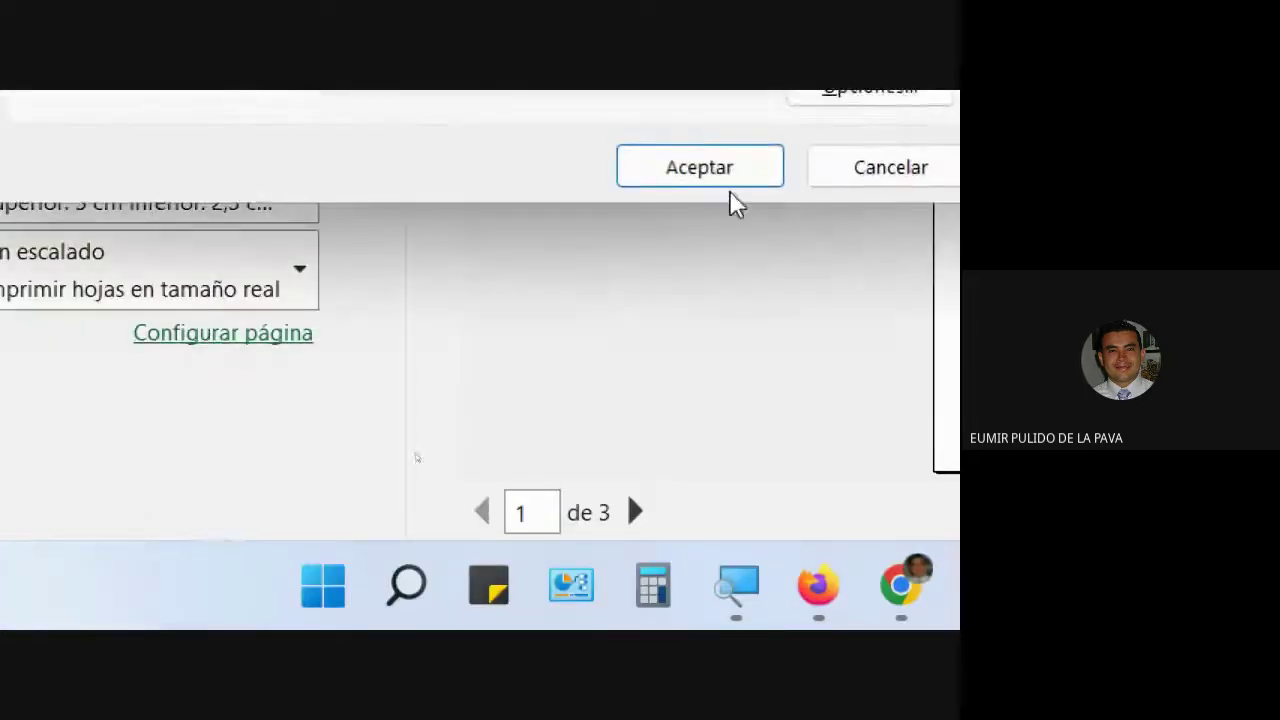
Replace the center footer's file path line with just the file name, Formato y diseño de página.xlsx
{"action": "left_click", "coordinate": [381, 157]}
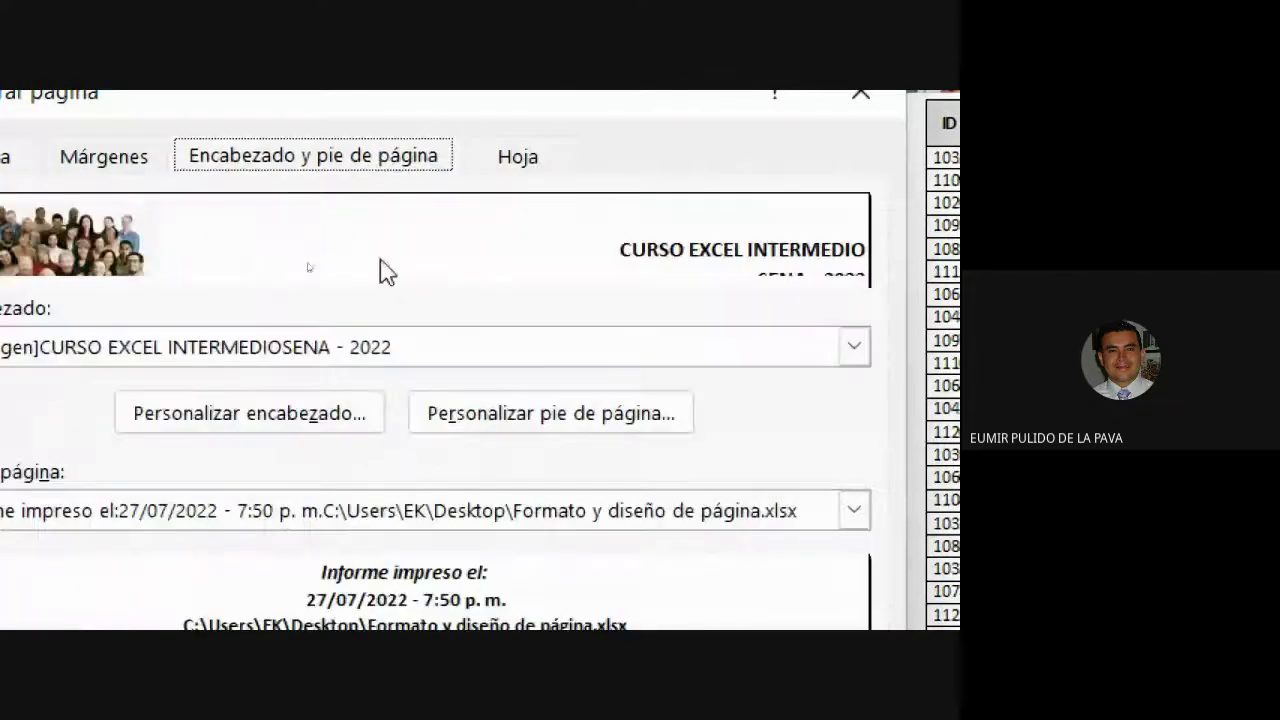
{"action": "left_click", "coordinate": [497, 415]}
{"action": "left_click_drag", "start_coordinate": [545, 425], "coordinate": [209, 417]}
{"action": "key", "text": "Delete"}
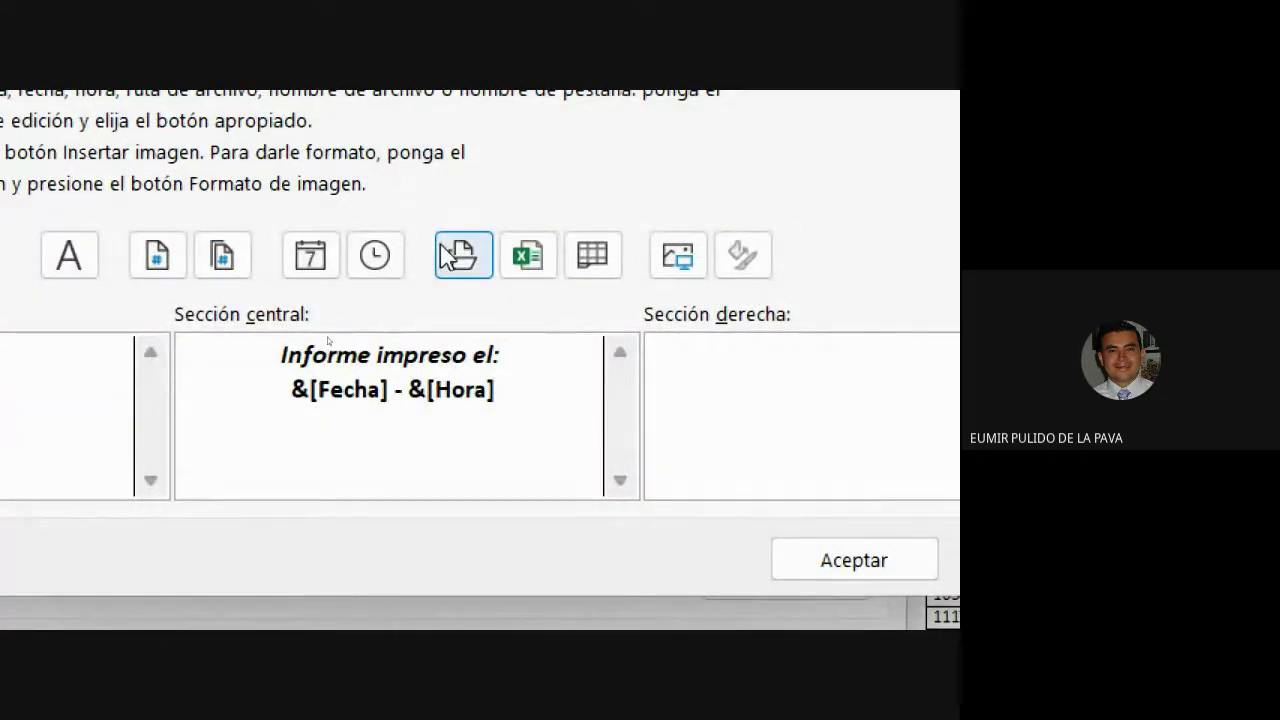
{"action": "left_click", "coordinate": [529, 256]}
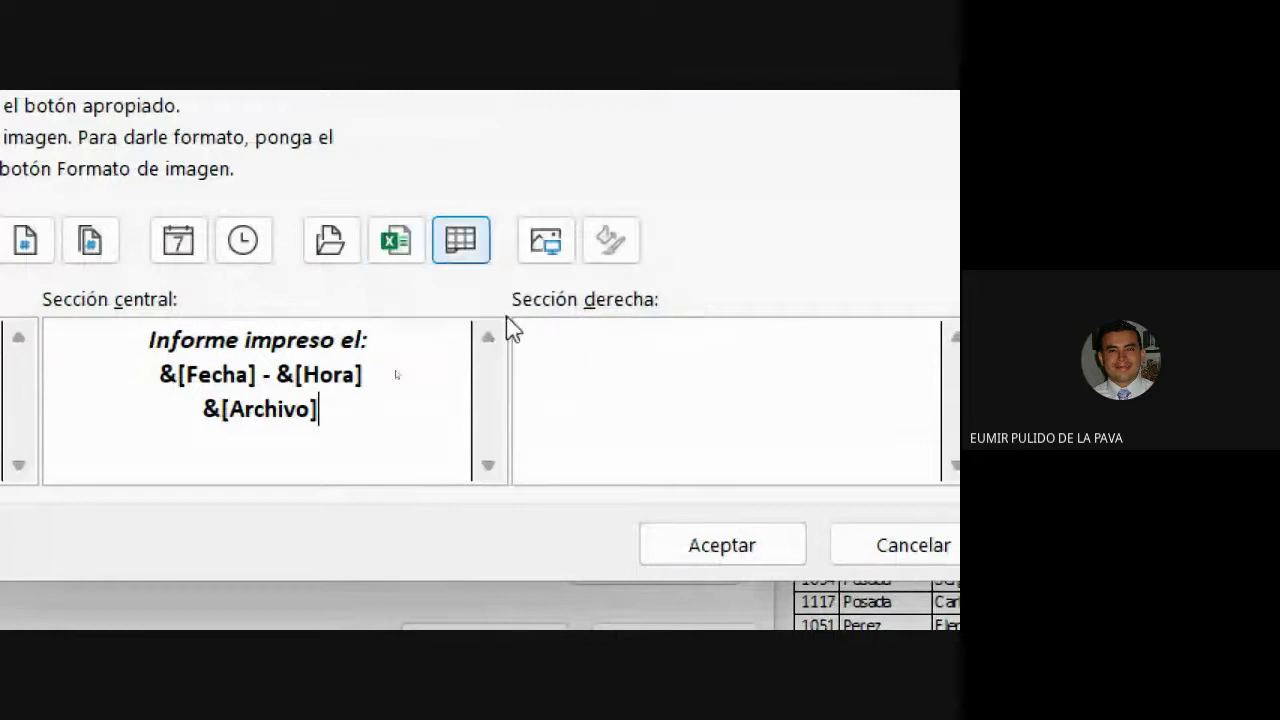
{"action": "left_click", "coordinate": [680, 550]}
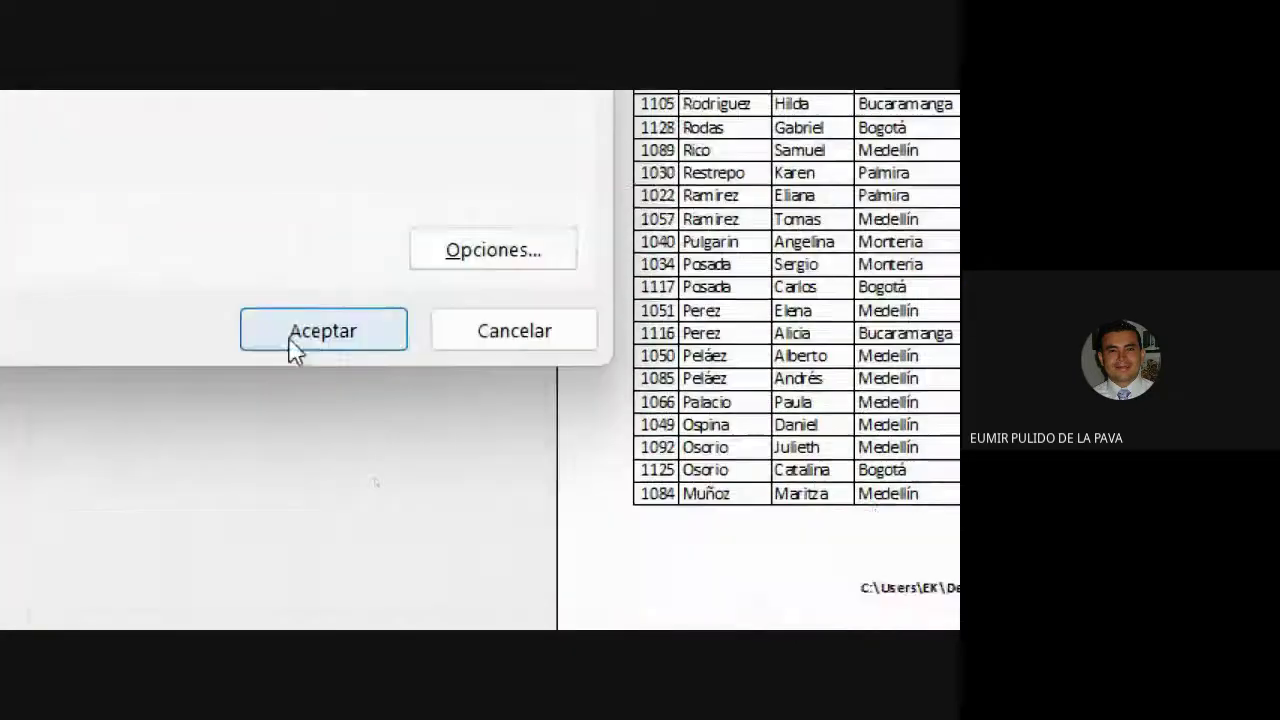
{"action": "left_click", "coordinate": [323, 447]}
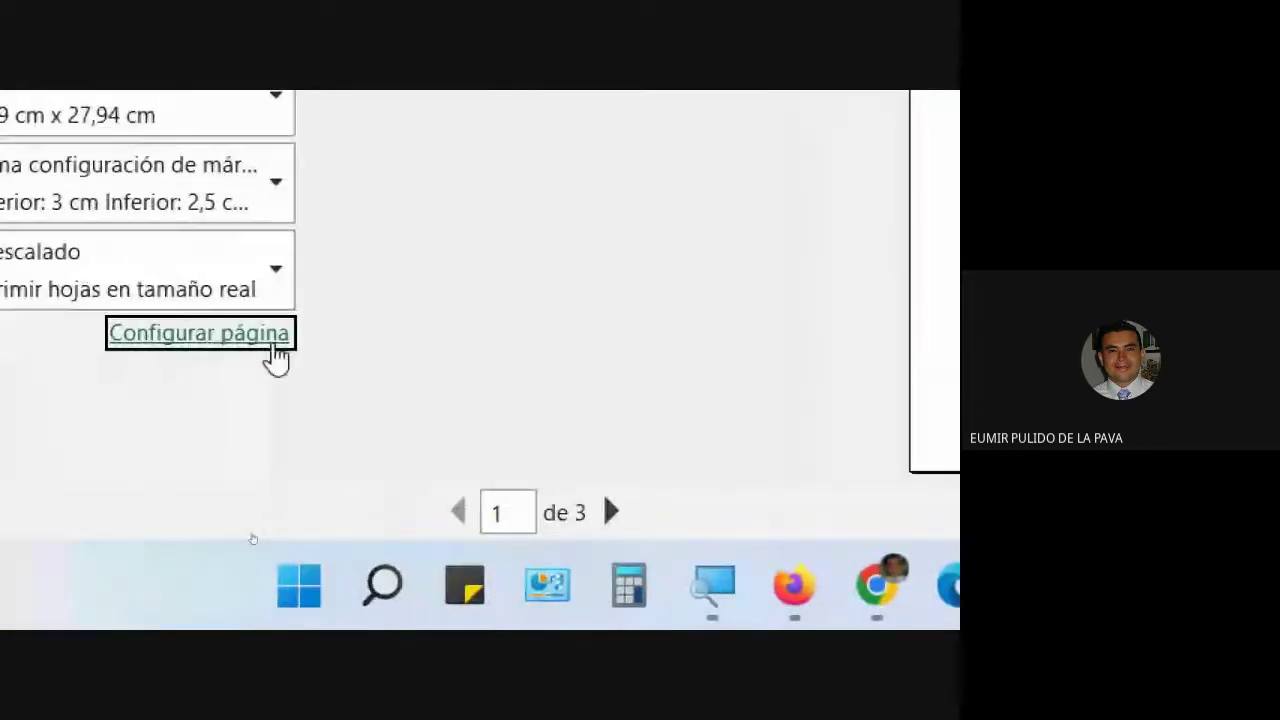
Swap the footer's third line from the file name to the sheet name TABLA, then re-check the preview
{"action": "left_click", "coordinate": [275, 336]}
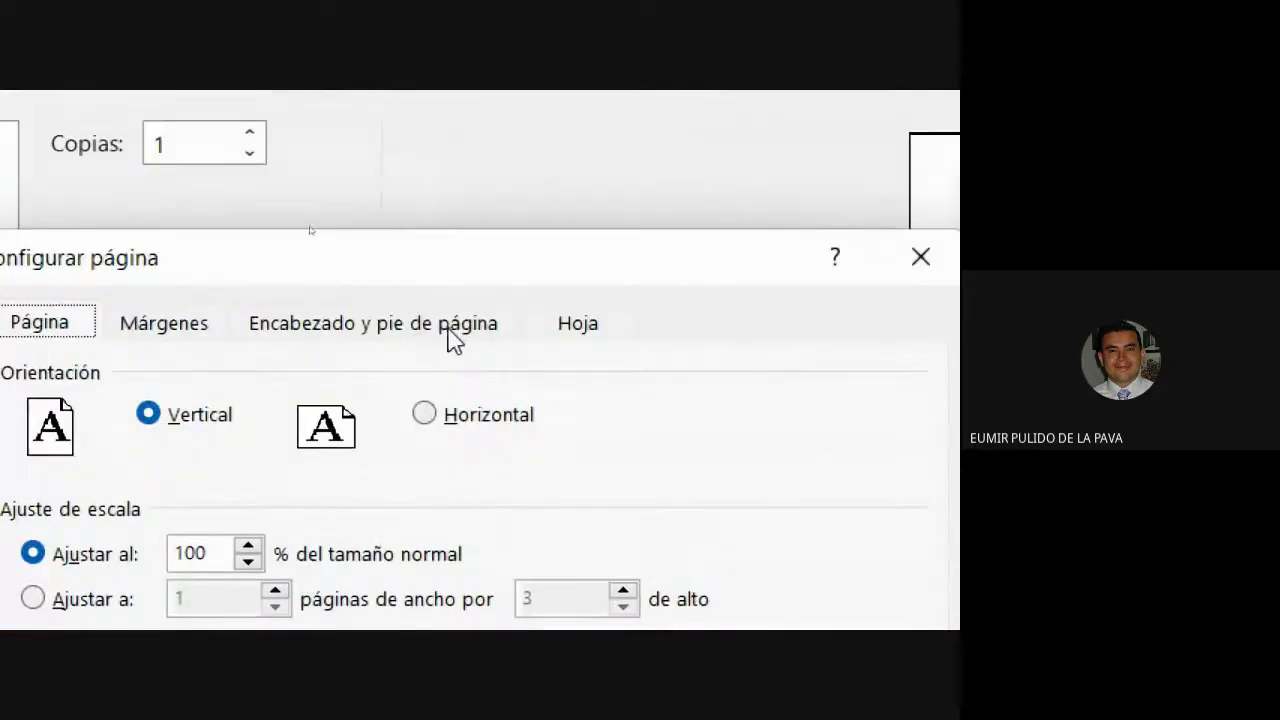
{"action": "left_click", "coordinate": [449, 334]}
{"action": "left_click", "coordinate": [604, 582]}
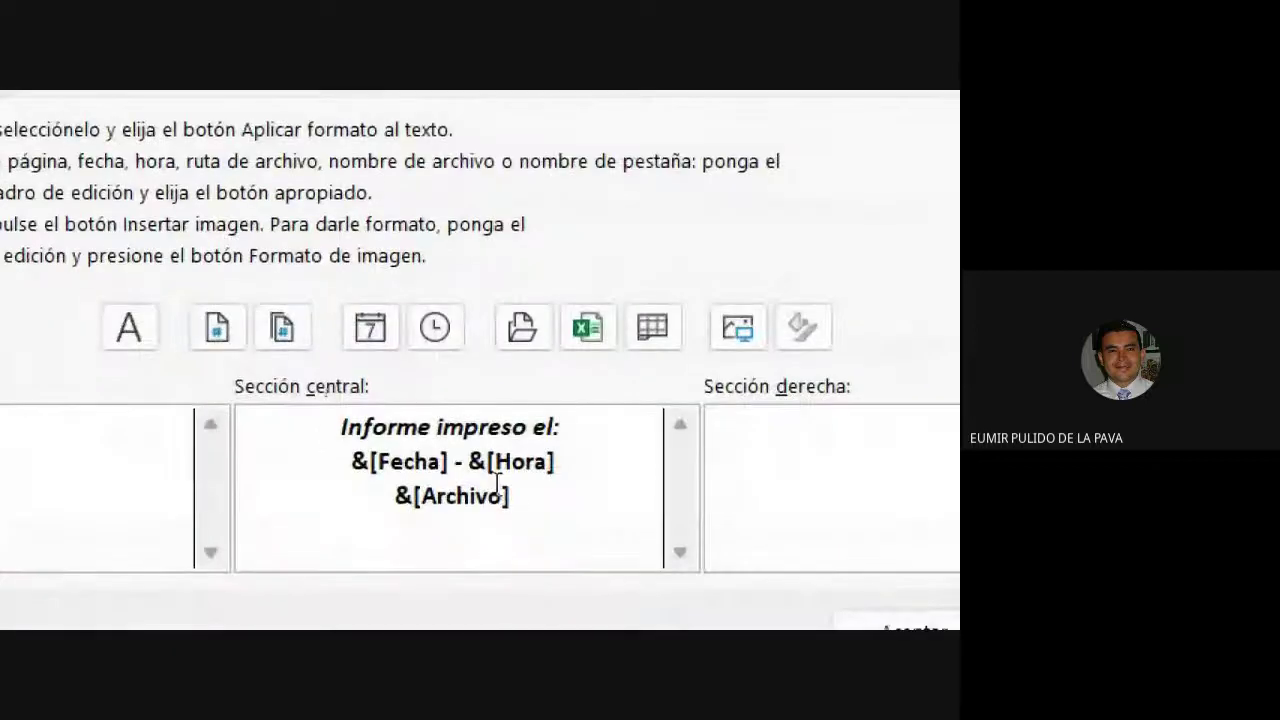
{"action": "left_click_drag", "start_coordinate": [538, 515], "coordinate": [298, 497]}
{"action": "key", "text": "Delete"}
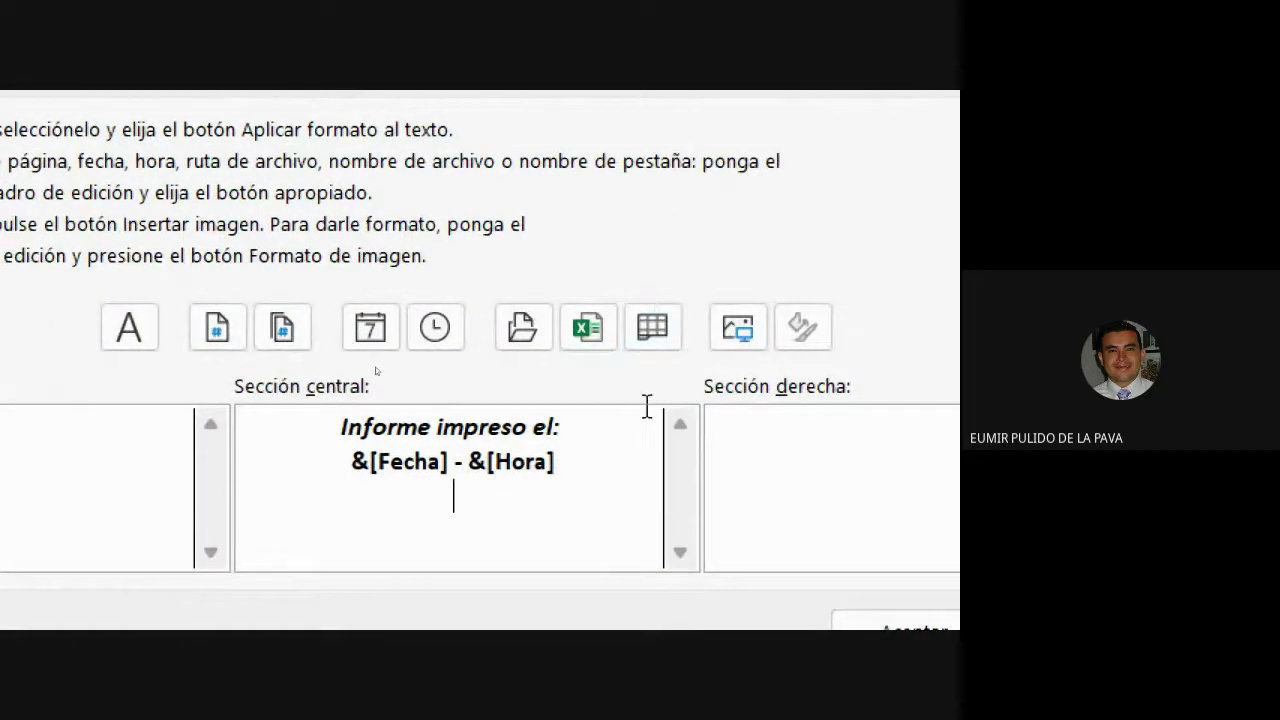
{"action": "left_click", "coordinate": [656, 344]}
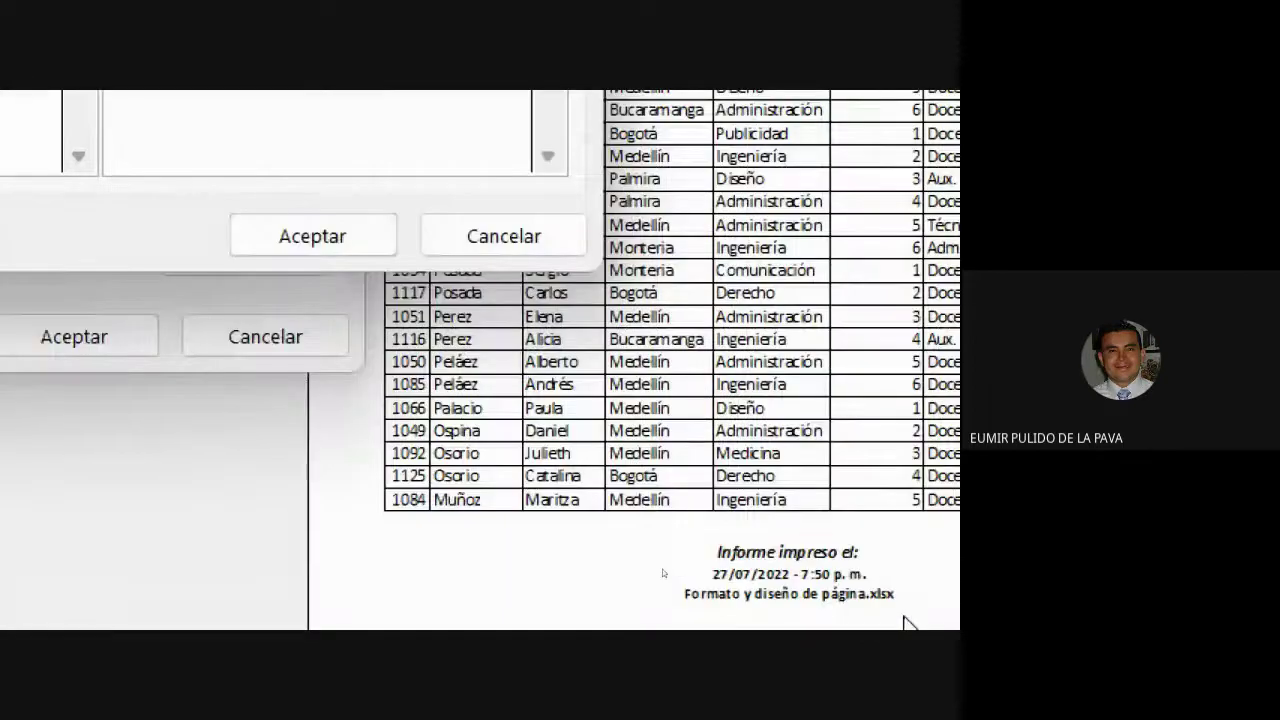
{"action": "left_click", "coordinate": [271, 229]}
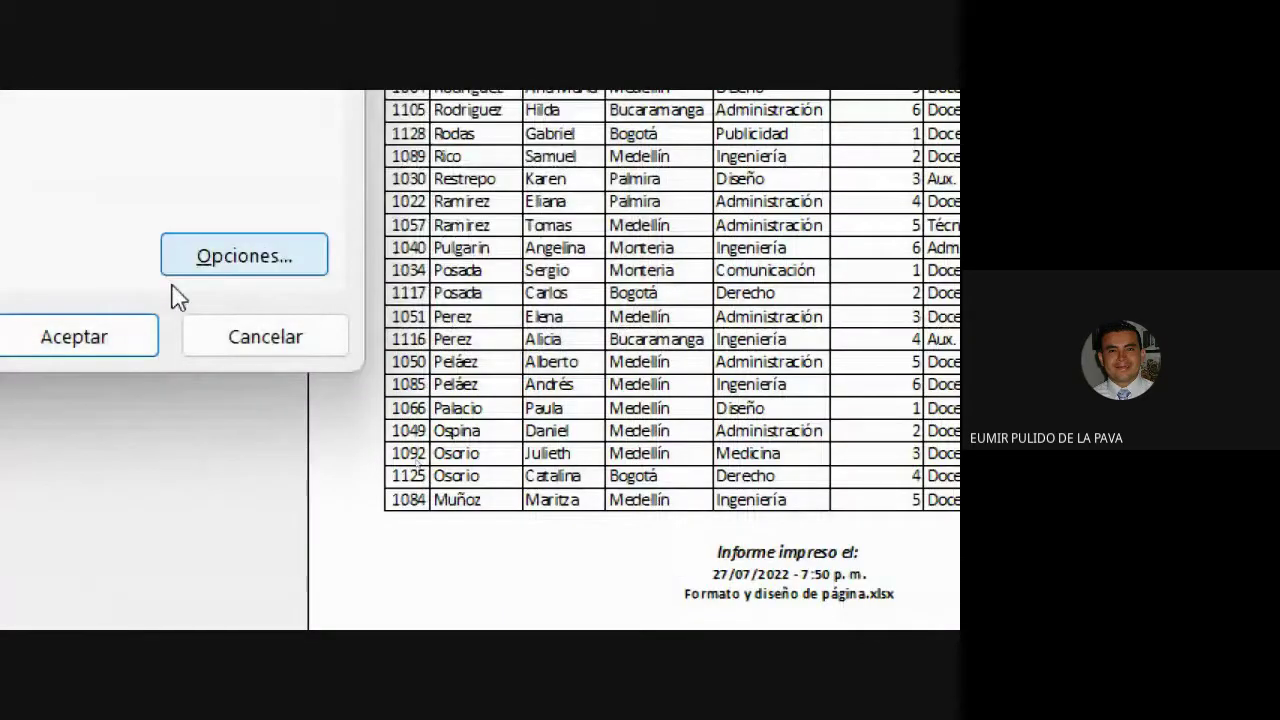
{"action": "left_click", "coordinate": [100, 329]}
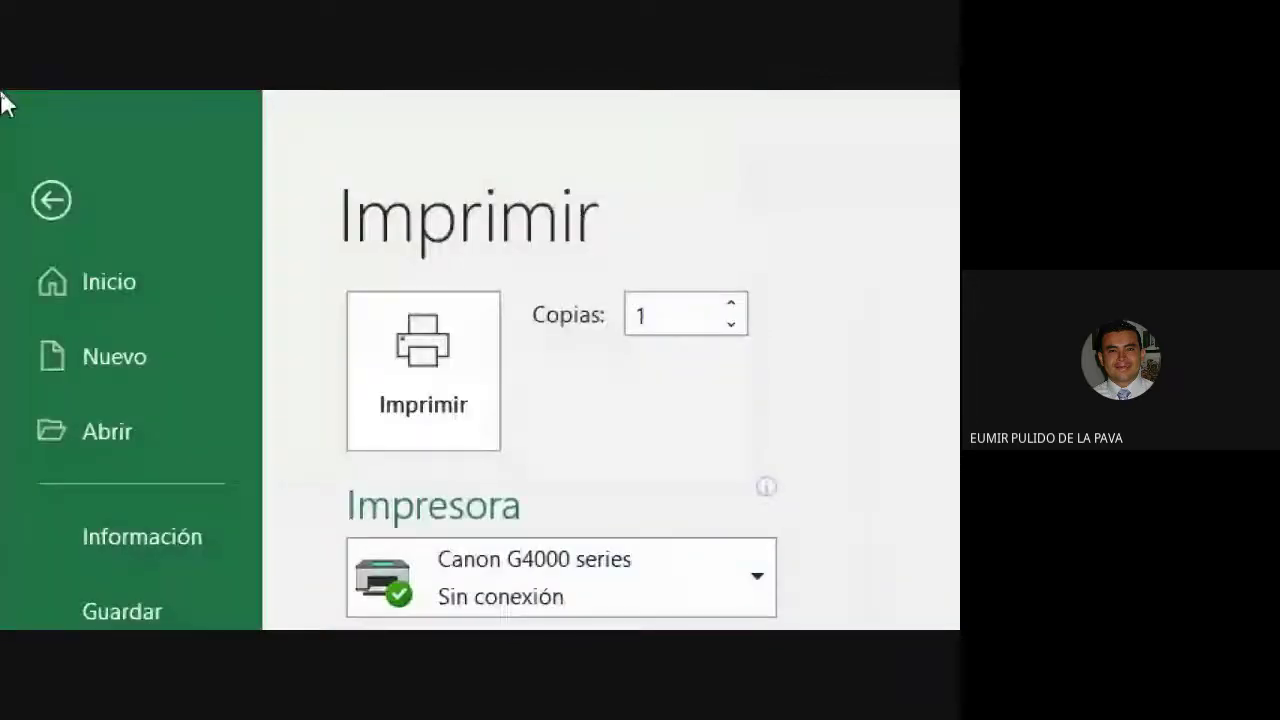
{"action": "left_click", "coordinate": [50, 205]}
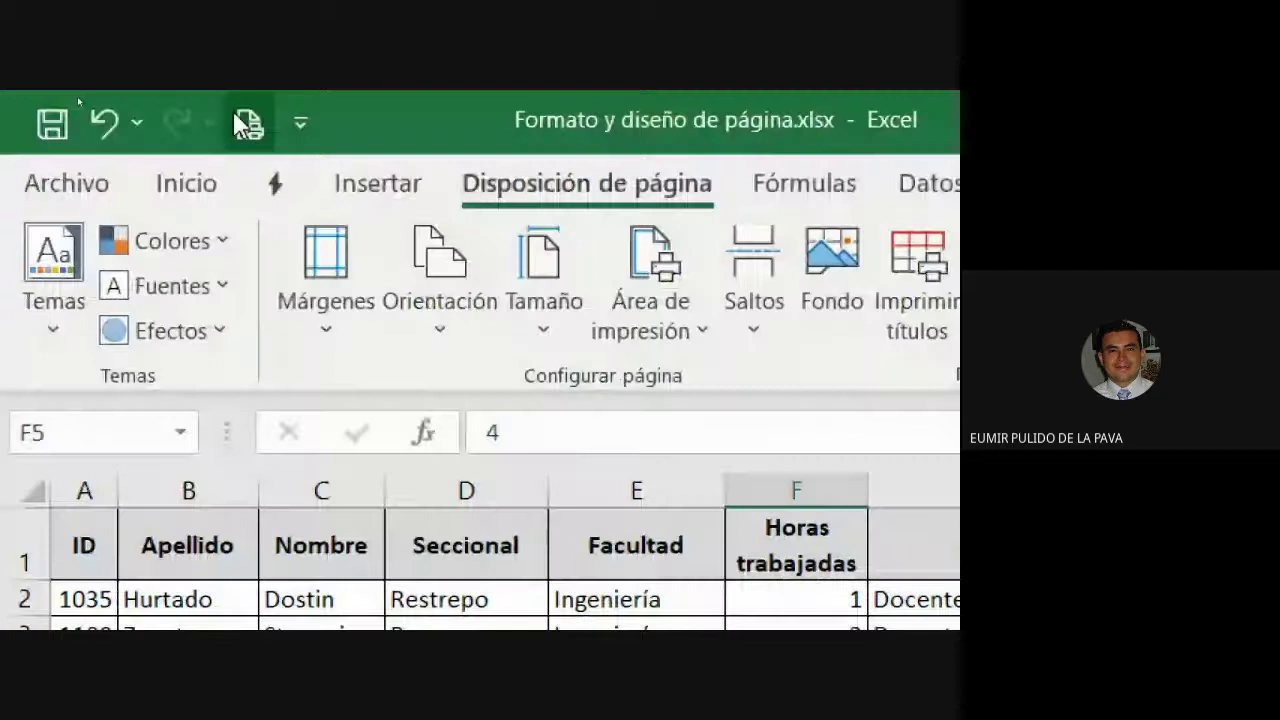
{"action": "left_click", "coordinate": [243, 122]}
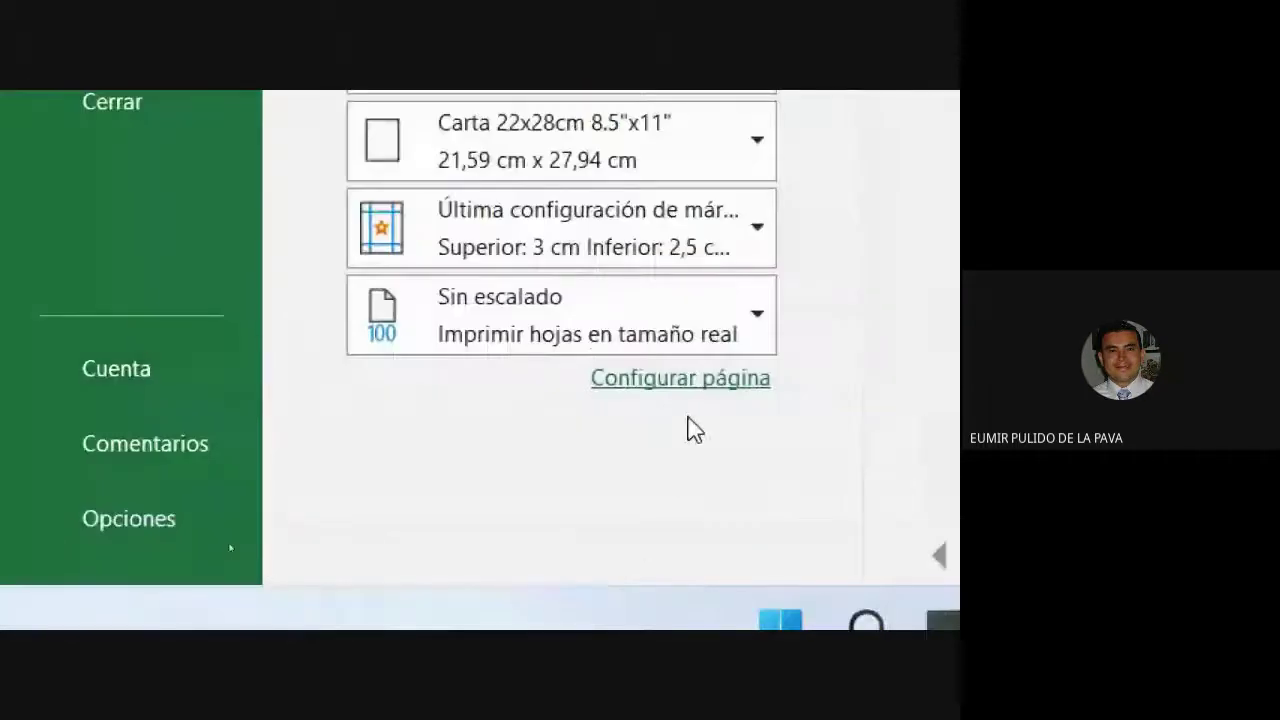
Add 'Página #' with the page number to the right footer, then check all three preview pages
{"action": "left_click", "coordinate": [686, 381]}
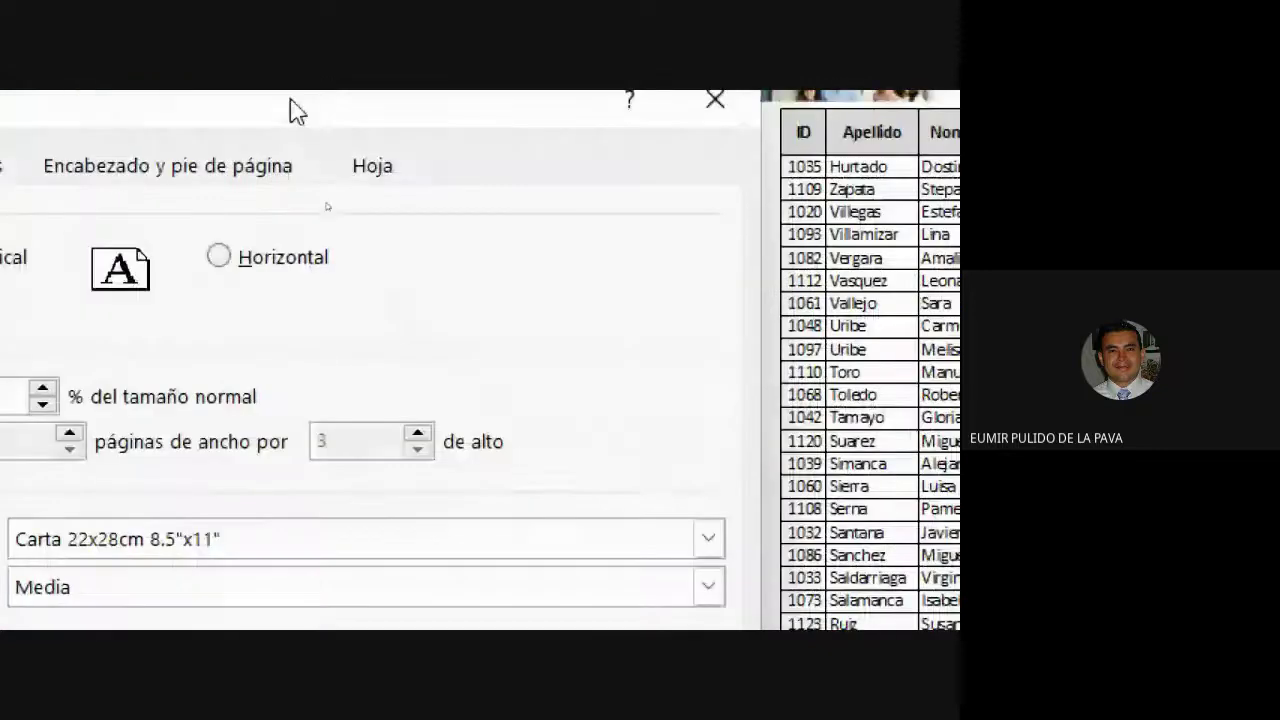
{"action": "left_click", "coordinate": [240, 192]}
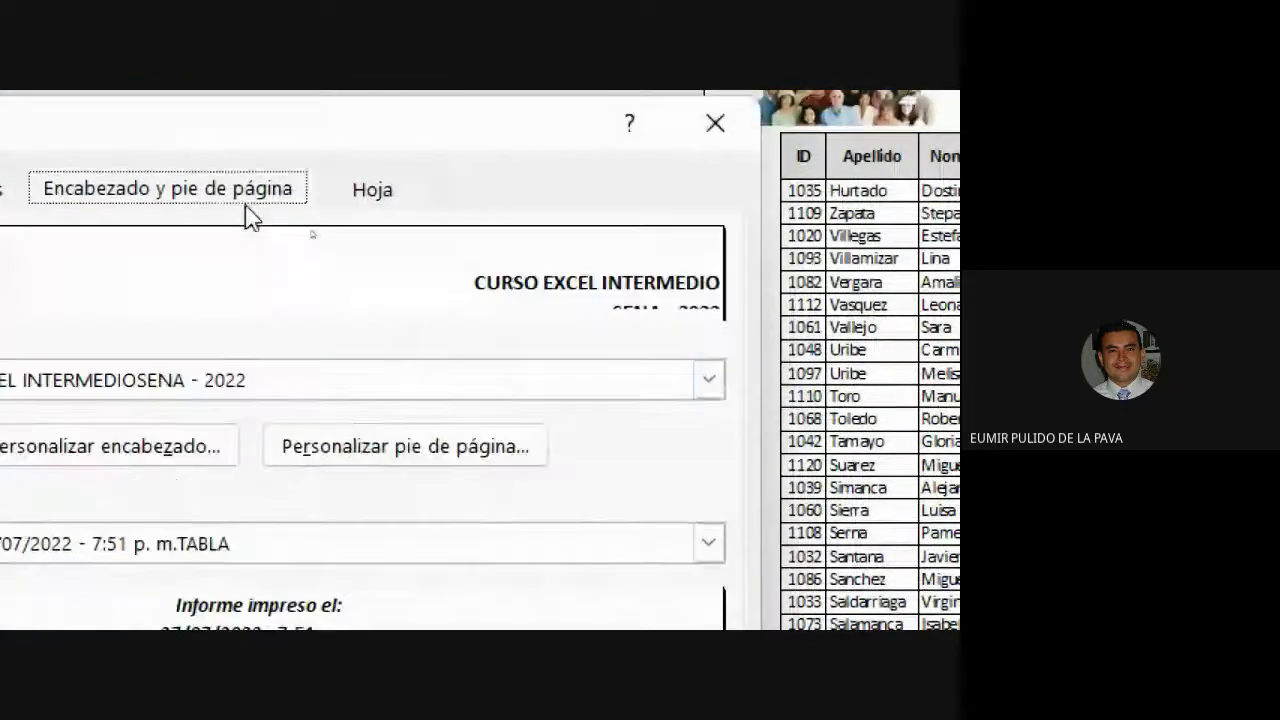
{"action": "left_click", "coordinate": [344, 430]}
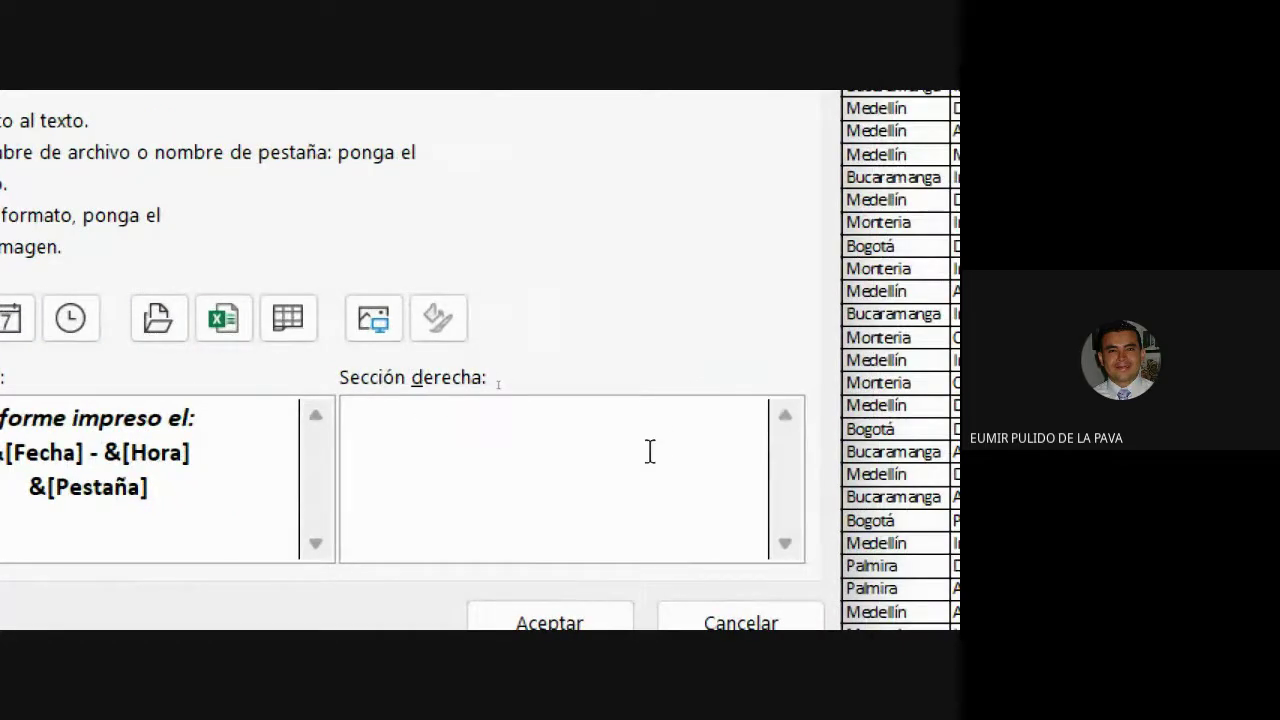
{"action": "type", "text": "ágina"}
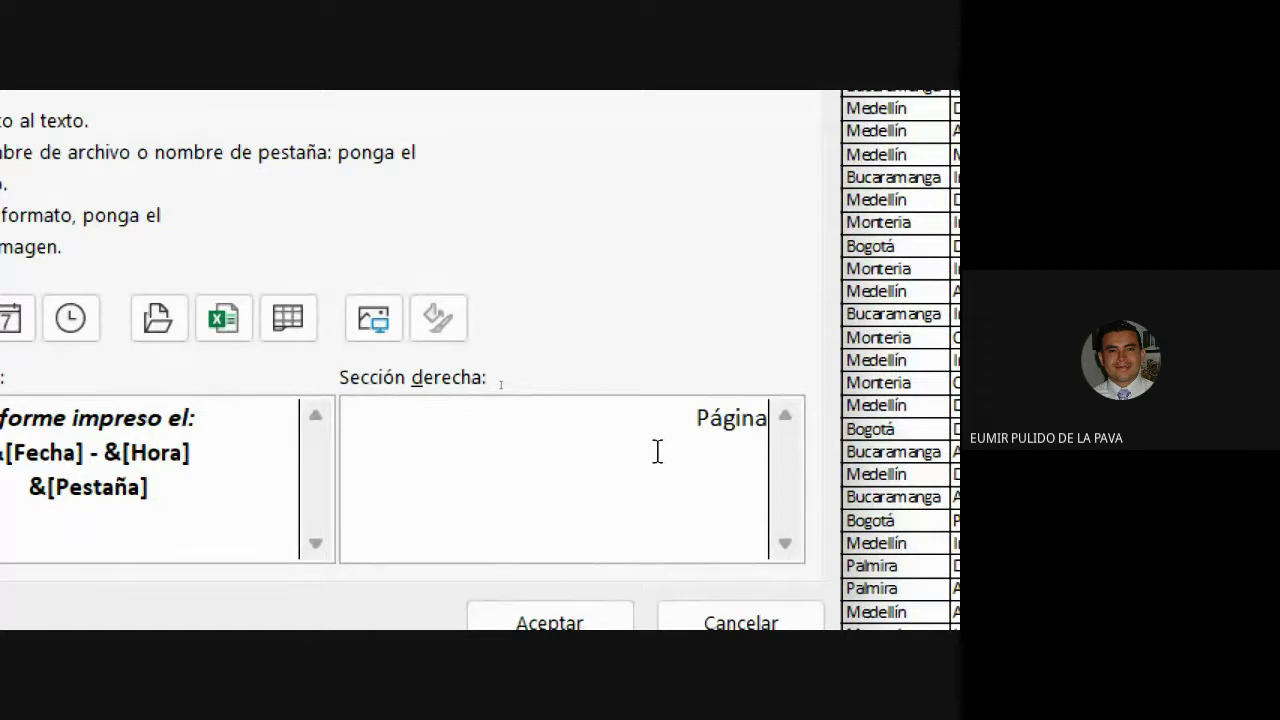
{"action": "type", "text": " # &[Página"}
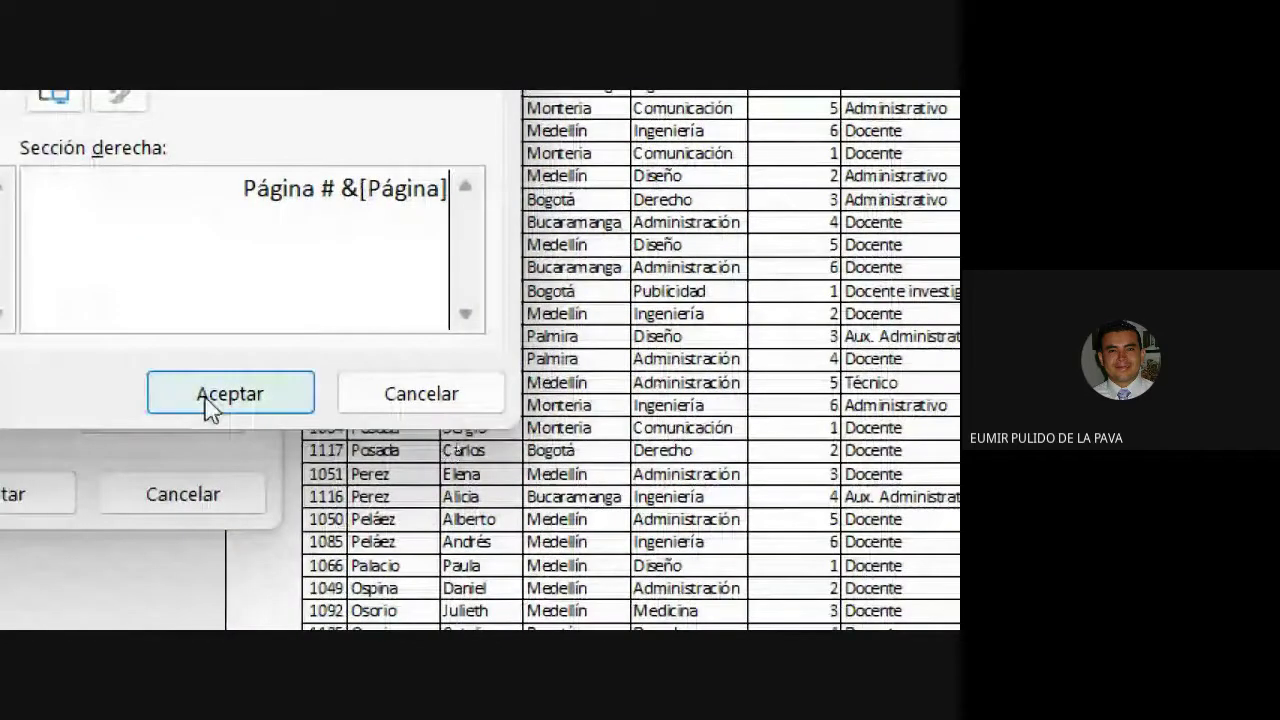
{"action": "left_click", "coordinate": [175, 615]}
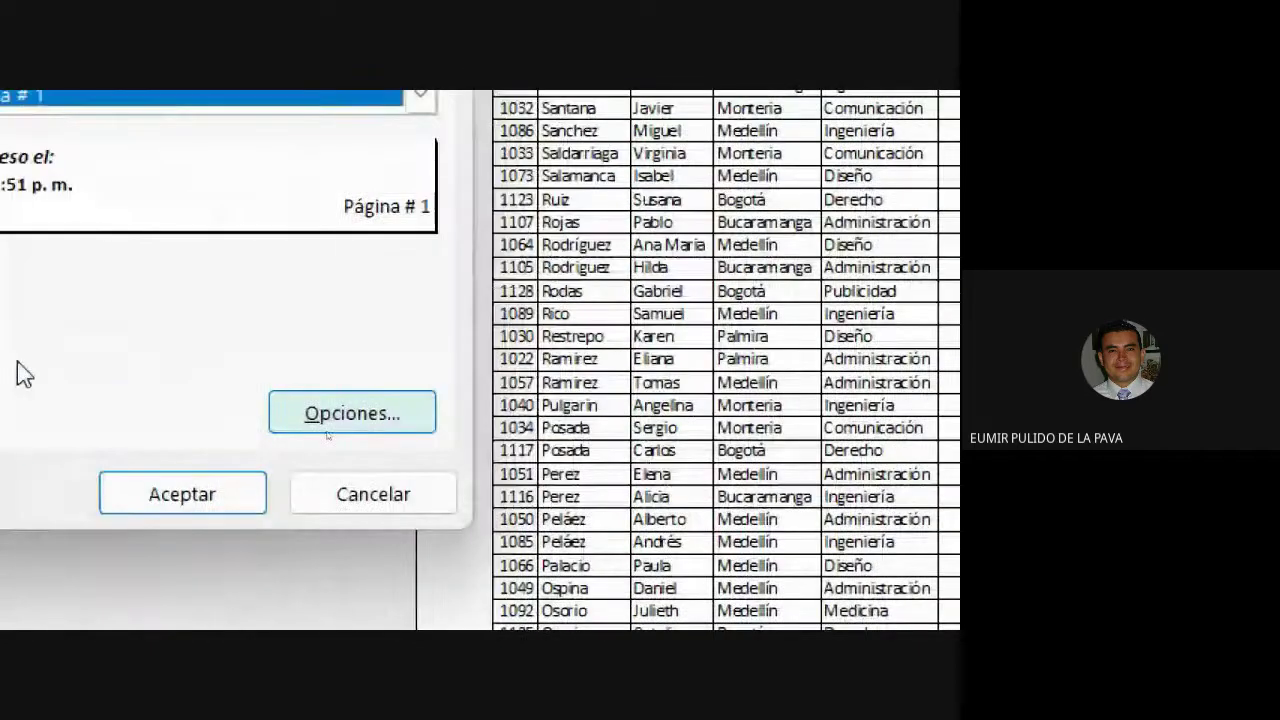
{"action": "left_click", "coordinate": [64, 500]}
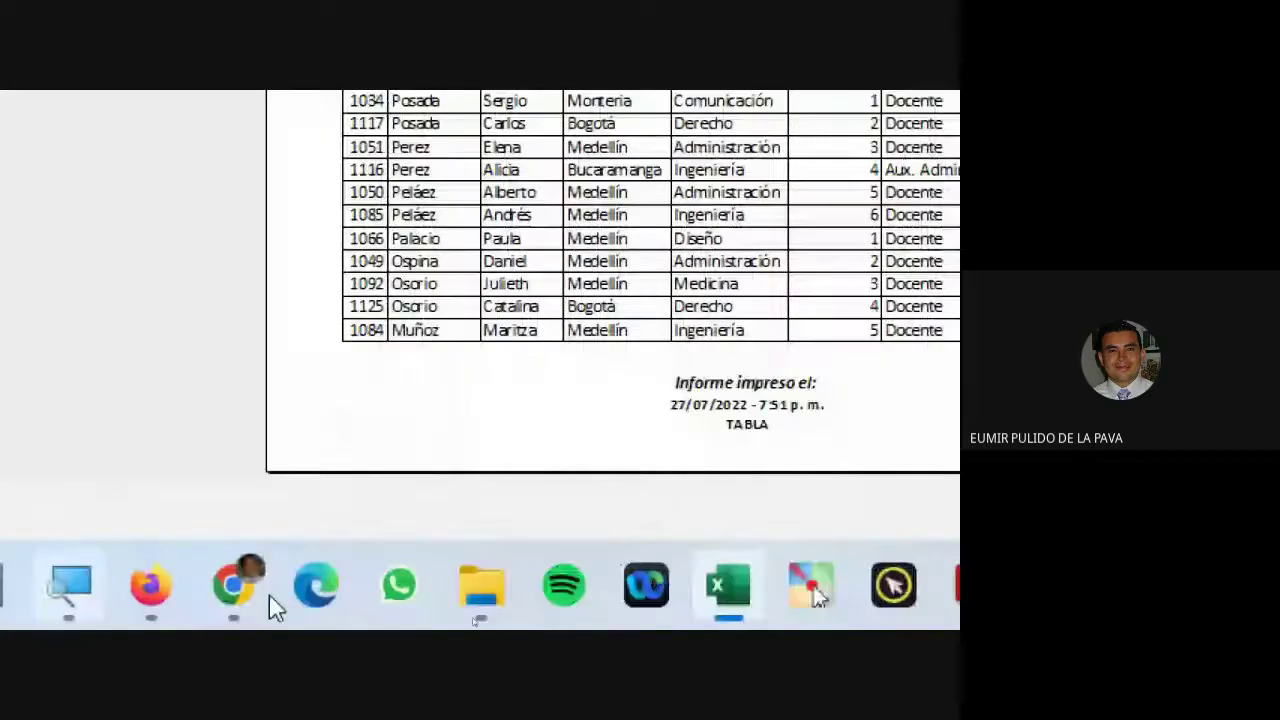
{"action": "left_click", "coordinate": [392, 507]}
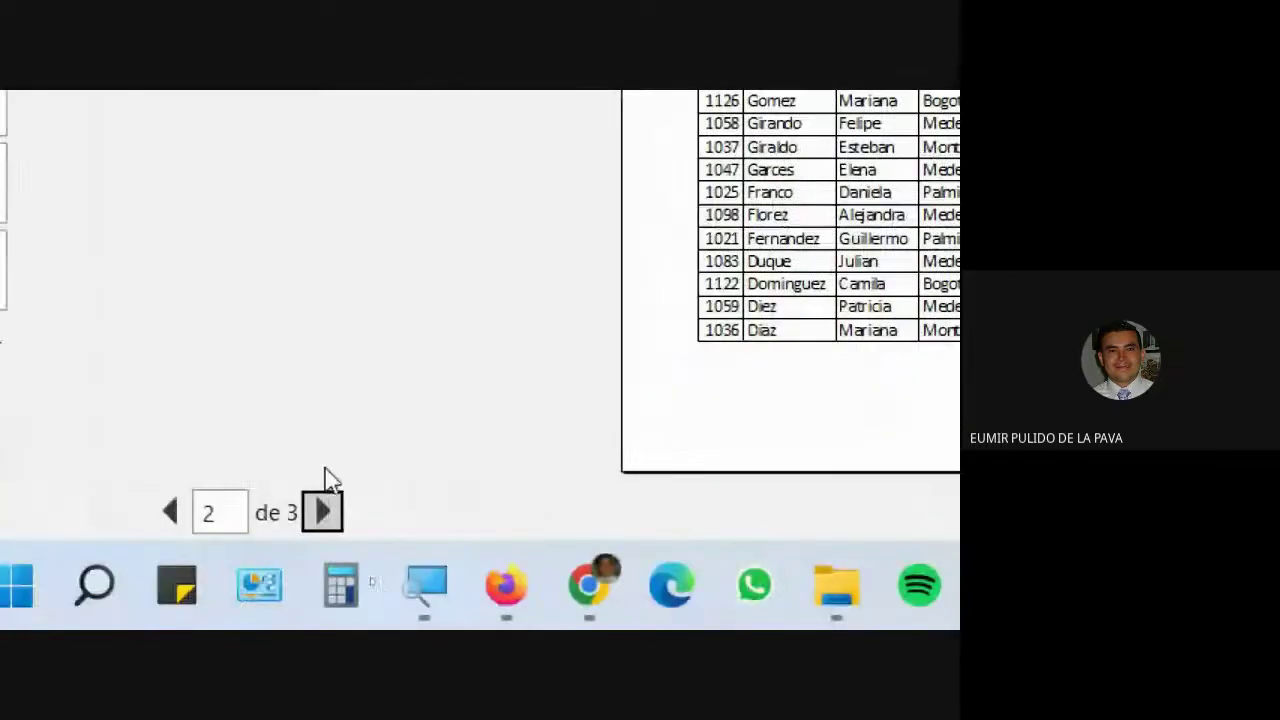
{"action": "left_click", "coordinate": [326, 510]}
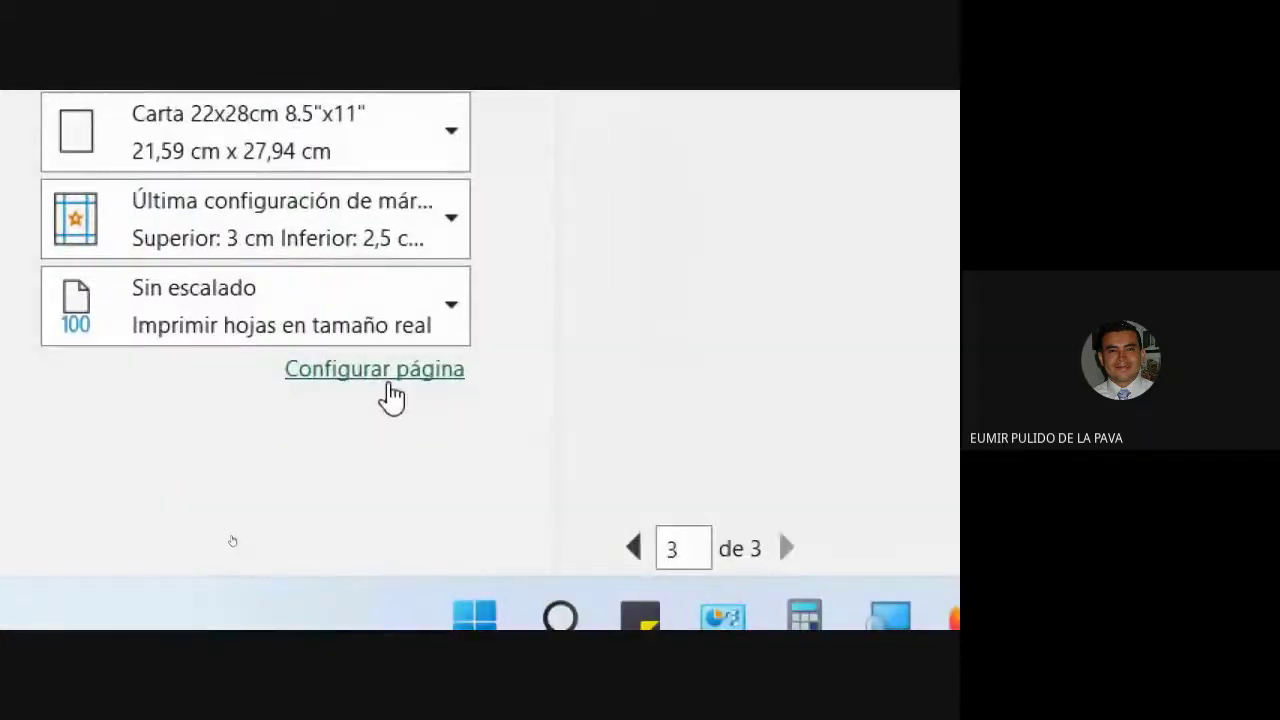
Append ' de' and the total page count to the right footer, giving 'Página # 3 de 3'
{"action": "left_click", "coordinate": [389, 386]}
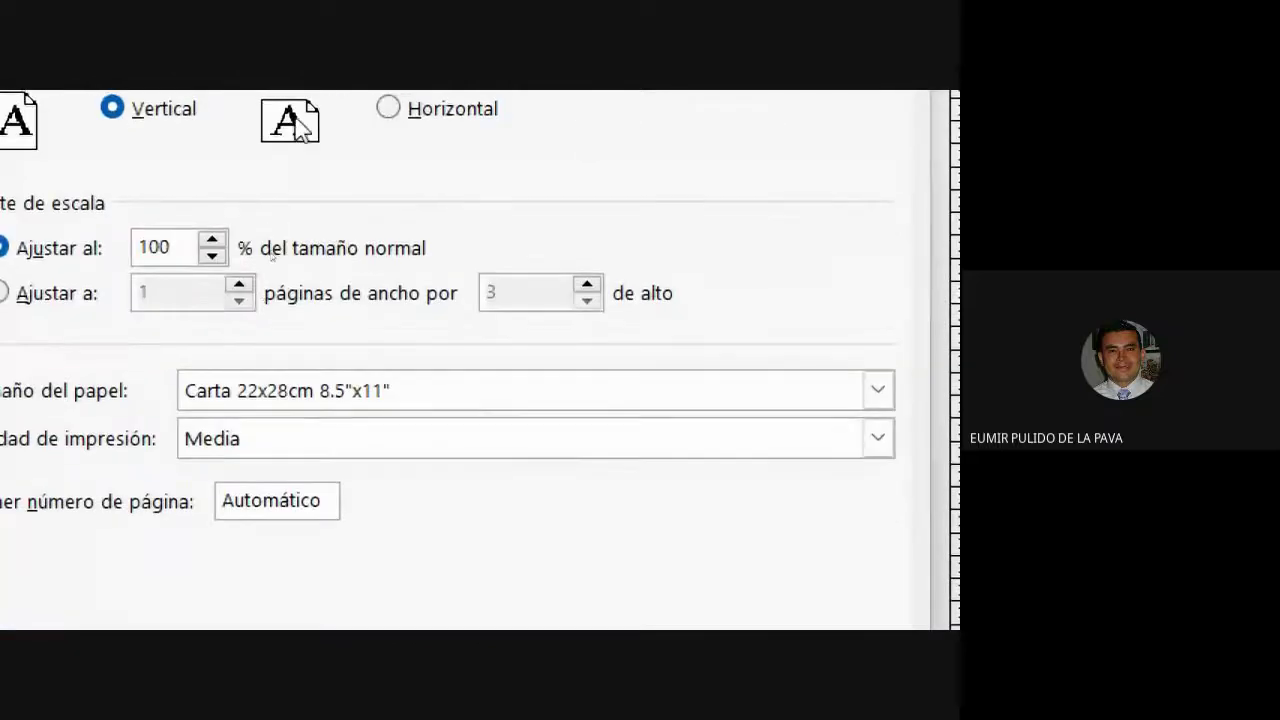
{"action": "left_click", "coordinate": [366, 160]}
{"action": "left_click", "coordinate": [508, 426]}
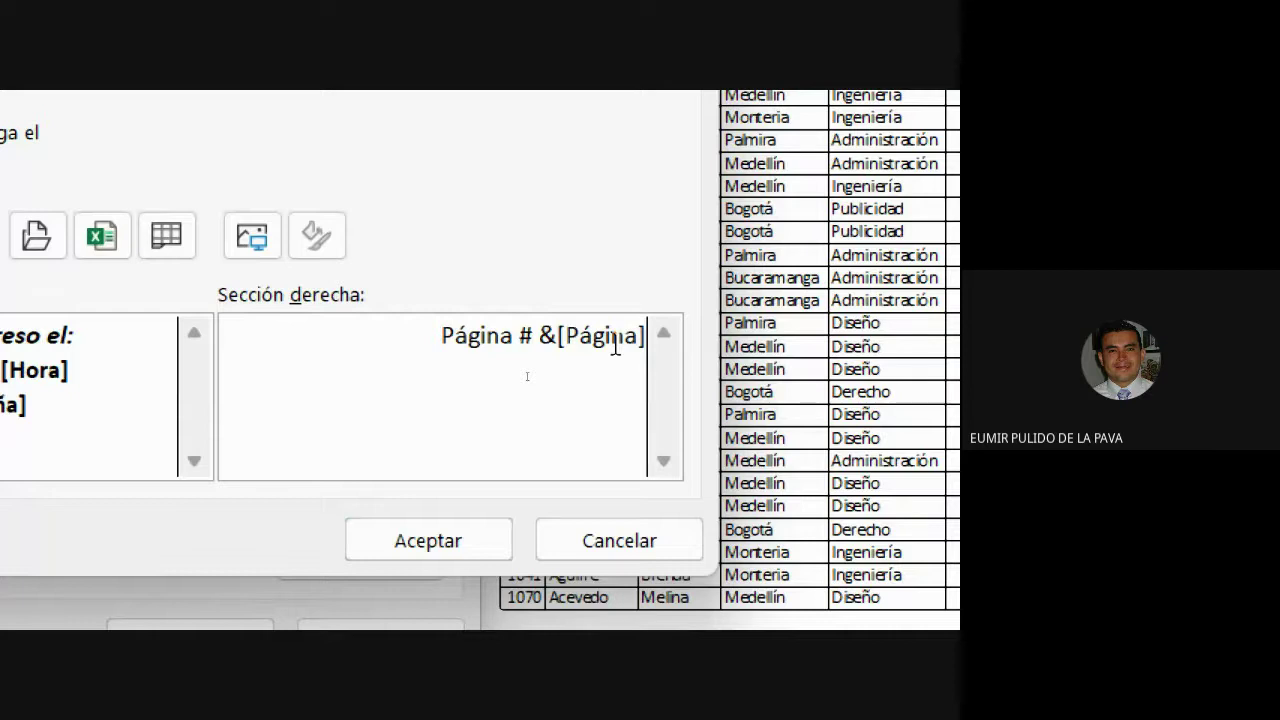
{"action": "type", "text": "de"}
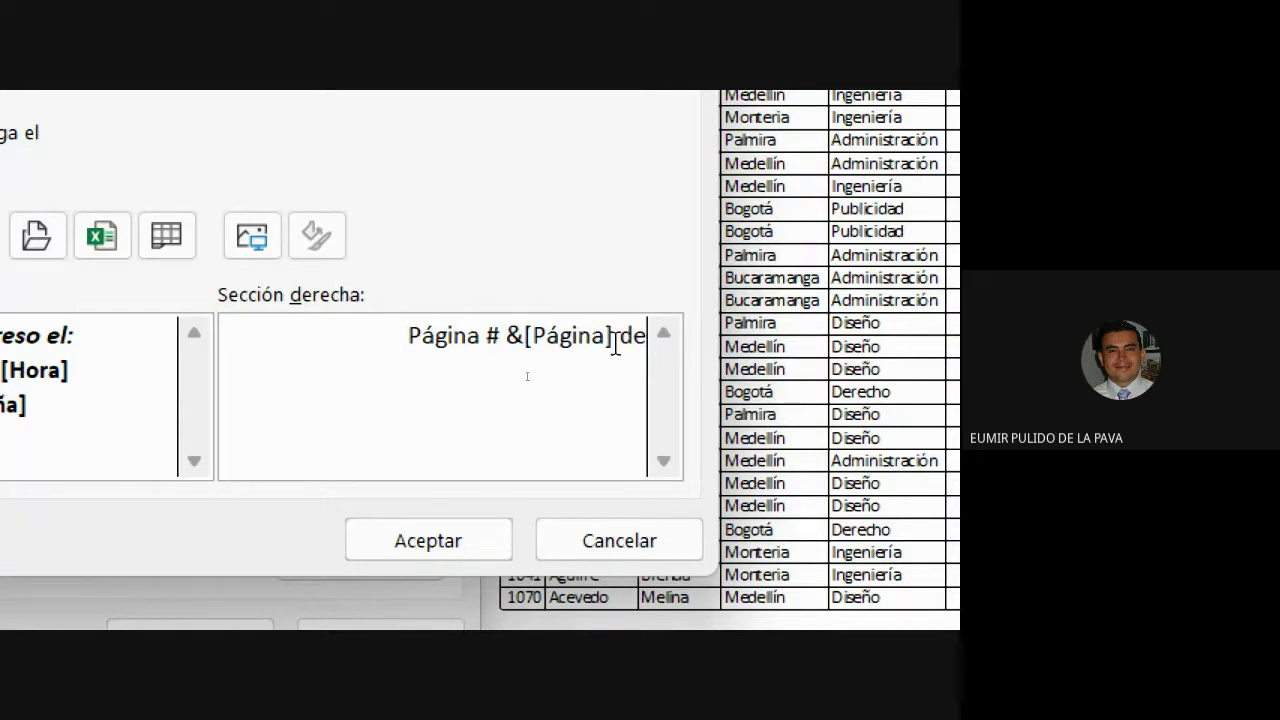
{"action": "left_click", "coordinate": [551, 237]}
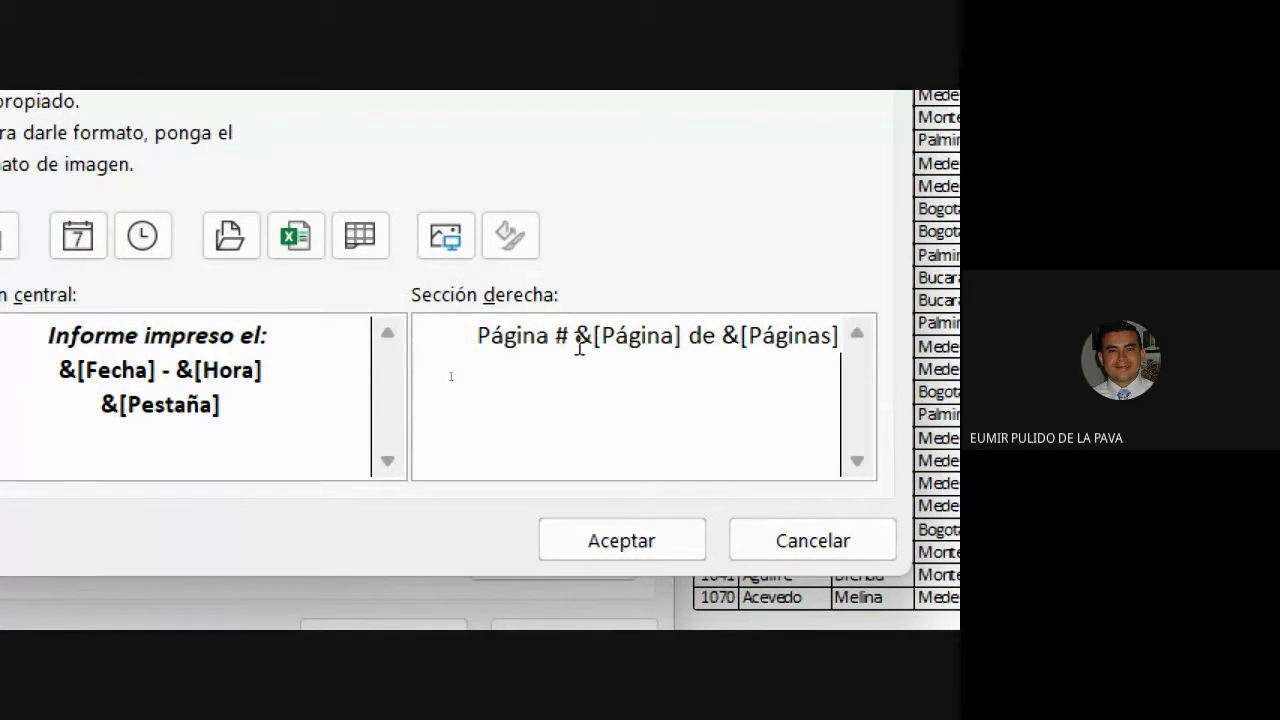
{"action": "left_click_drag", "start_coordinate": [575, 340], "coordinate": [897, 343]}
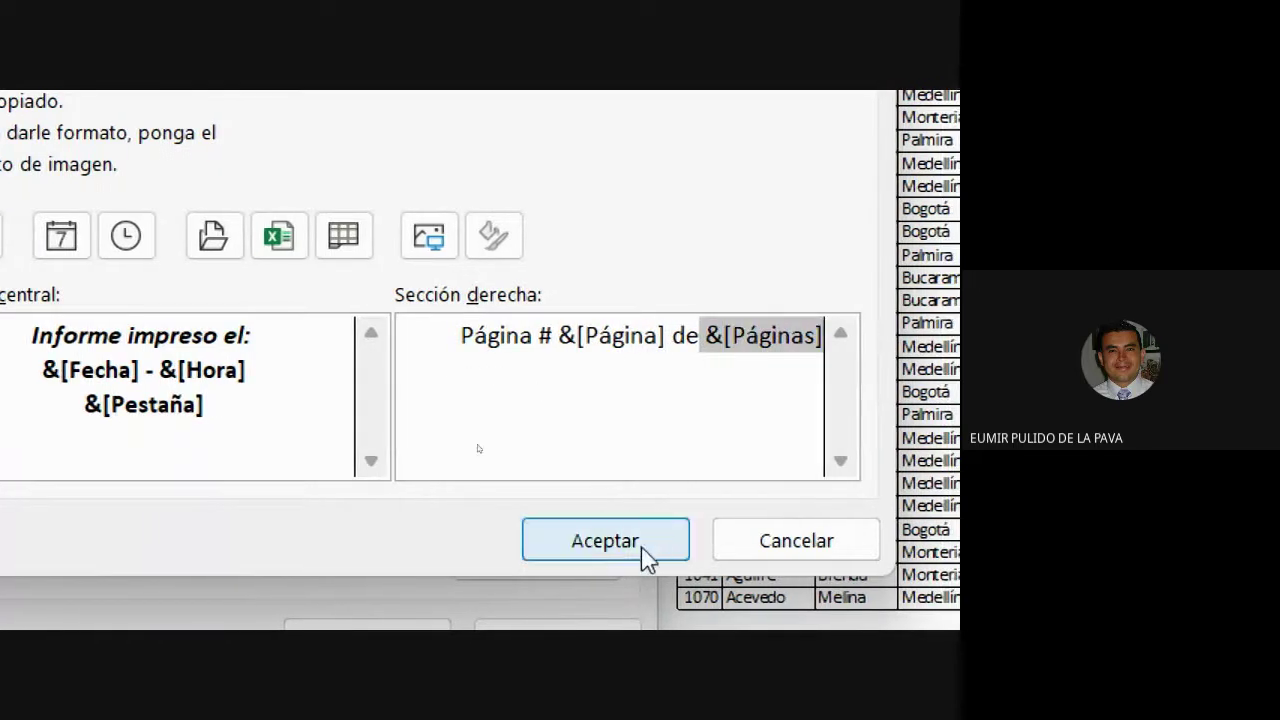
{"action": "left_click", "coordinate": [604, 540]}
{"action": "left_click", "coordinate": [420, 500]}
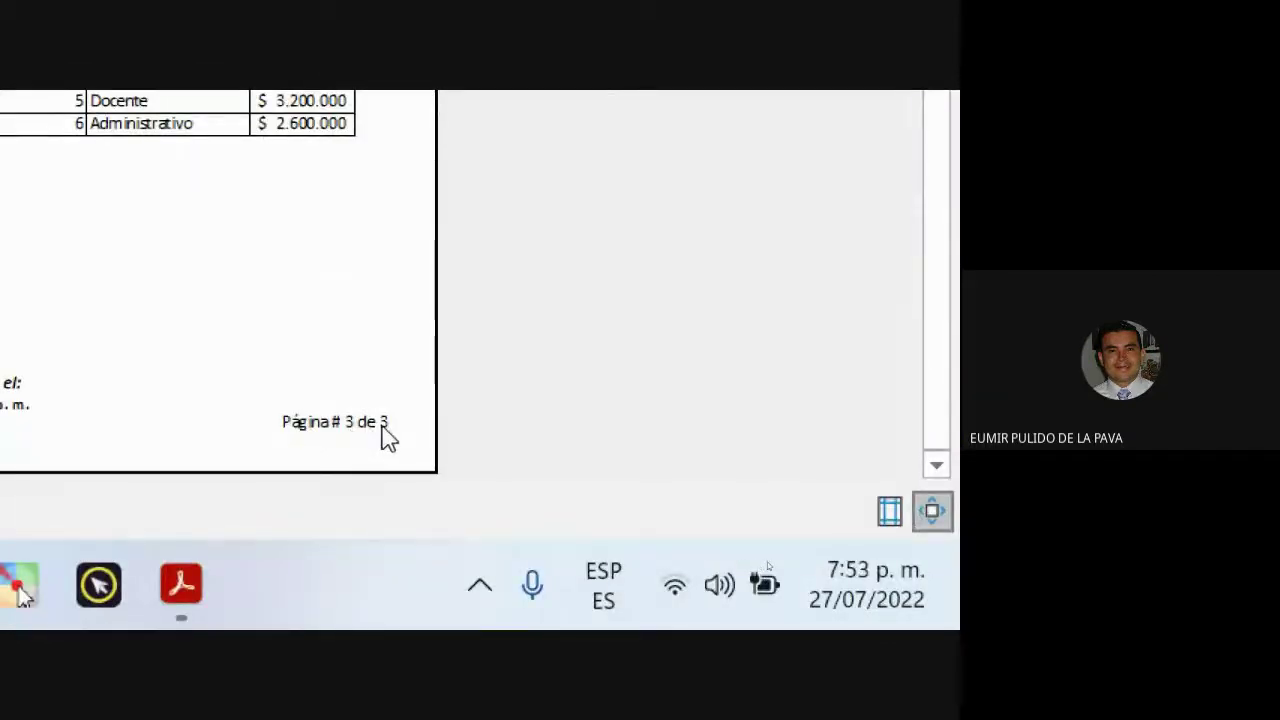
{"action": "left_click", "coordinate": [106, 516]}
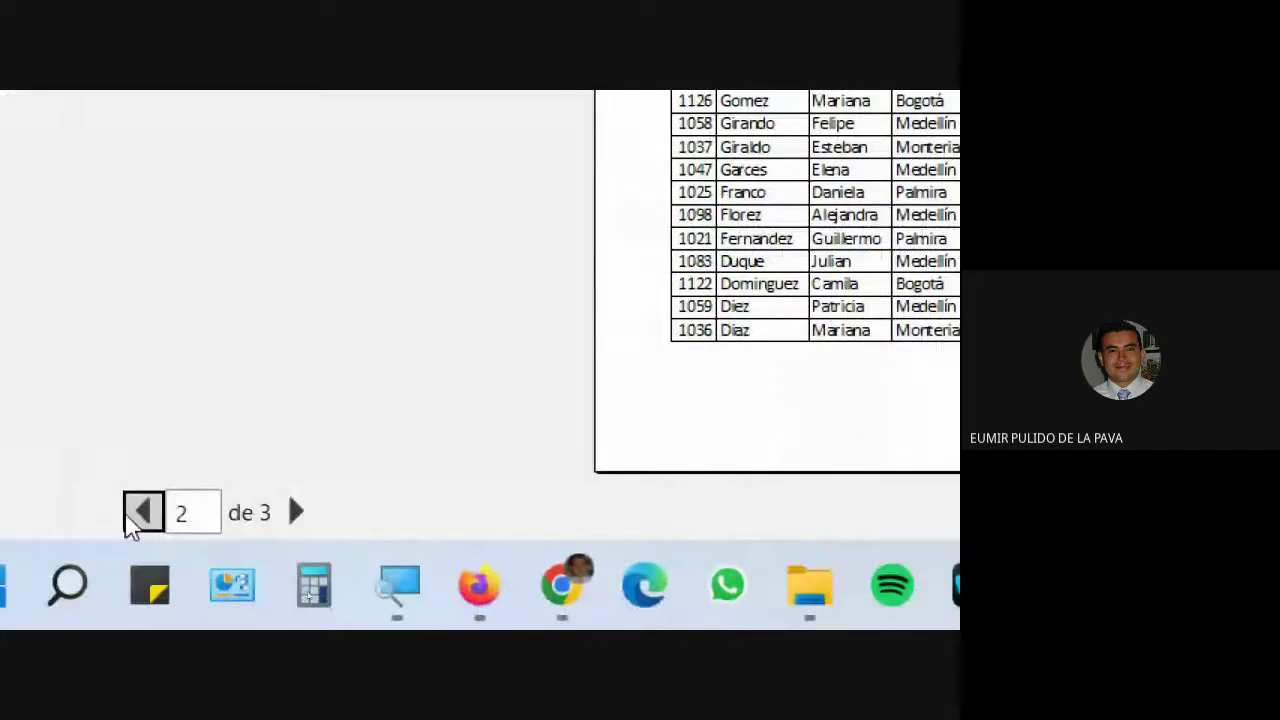
{"action": "left_click", "coordinate": [130, 520]}
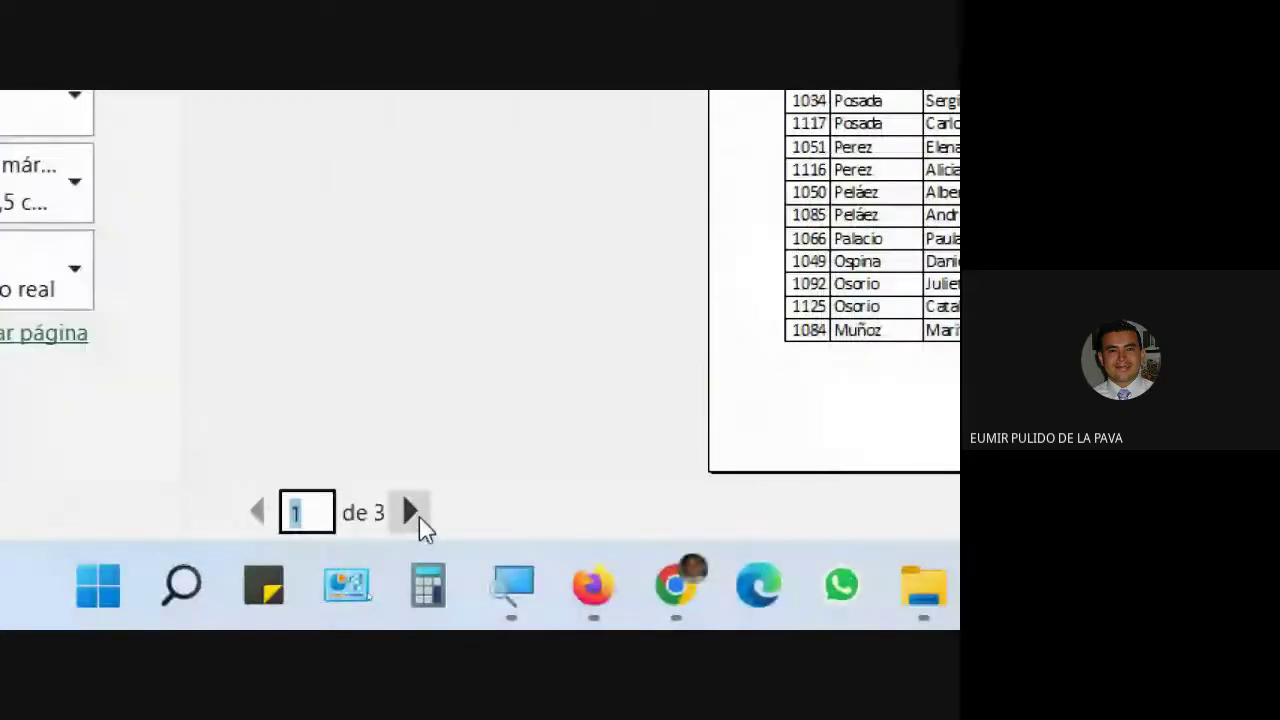
{"action": "left_click", "coordinate": [410, 512]}
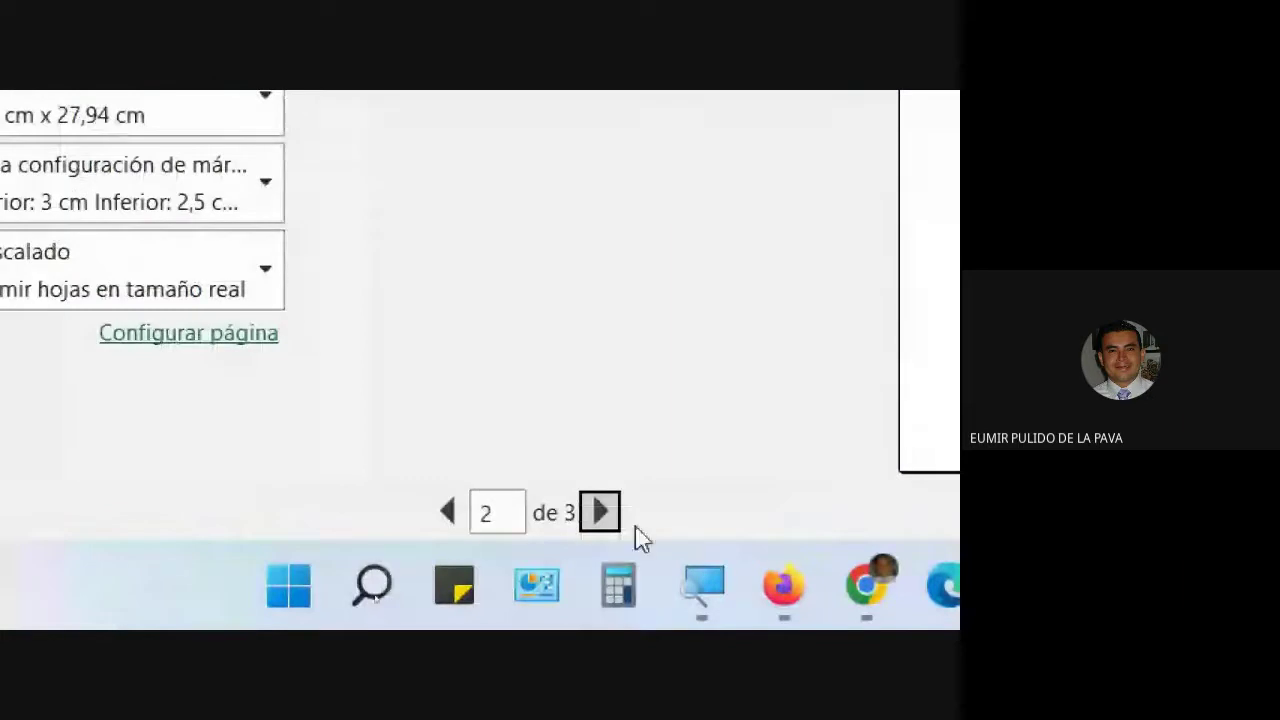
{"action": "left_click", "coordinate": [600, 511]}
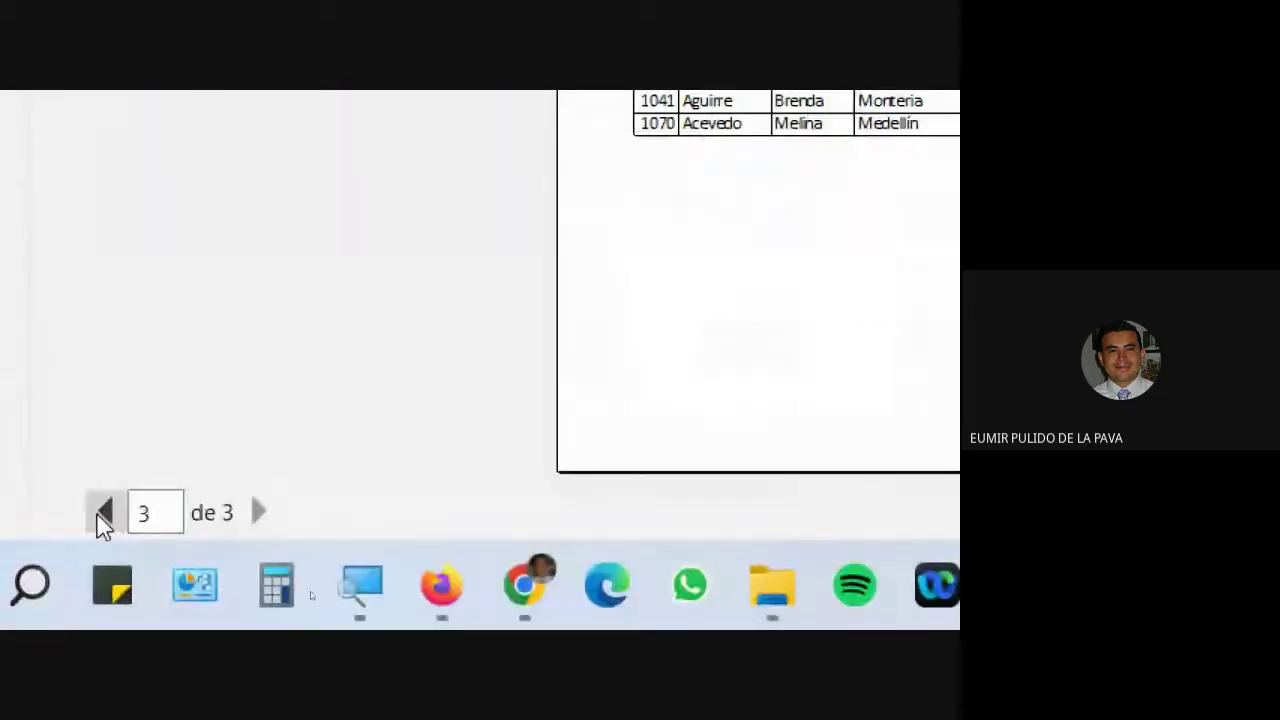
{"action": "left_click", "coordinate": [106, 513]}
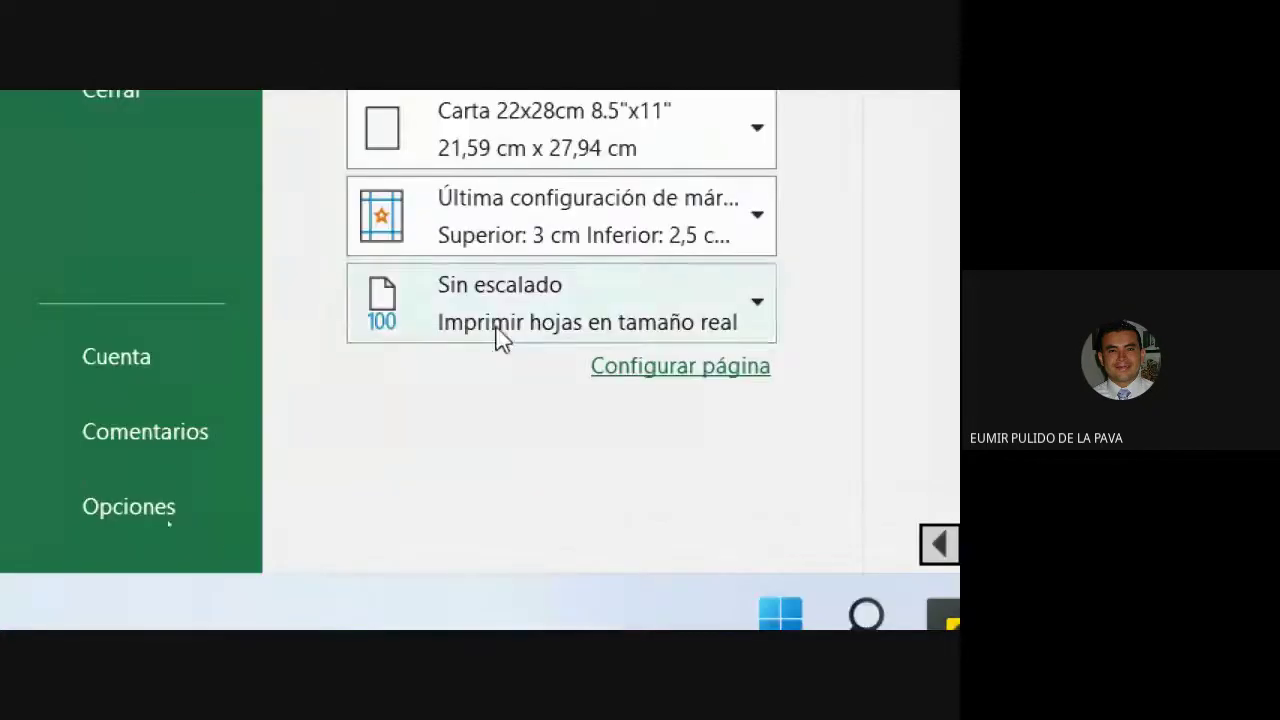
Add a second right-footer line with page number and page count fields, showing '13' in preview
{"action": "left_click", "coordinate": [686, 394]}
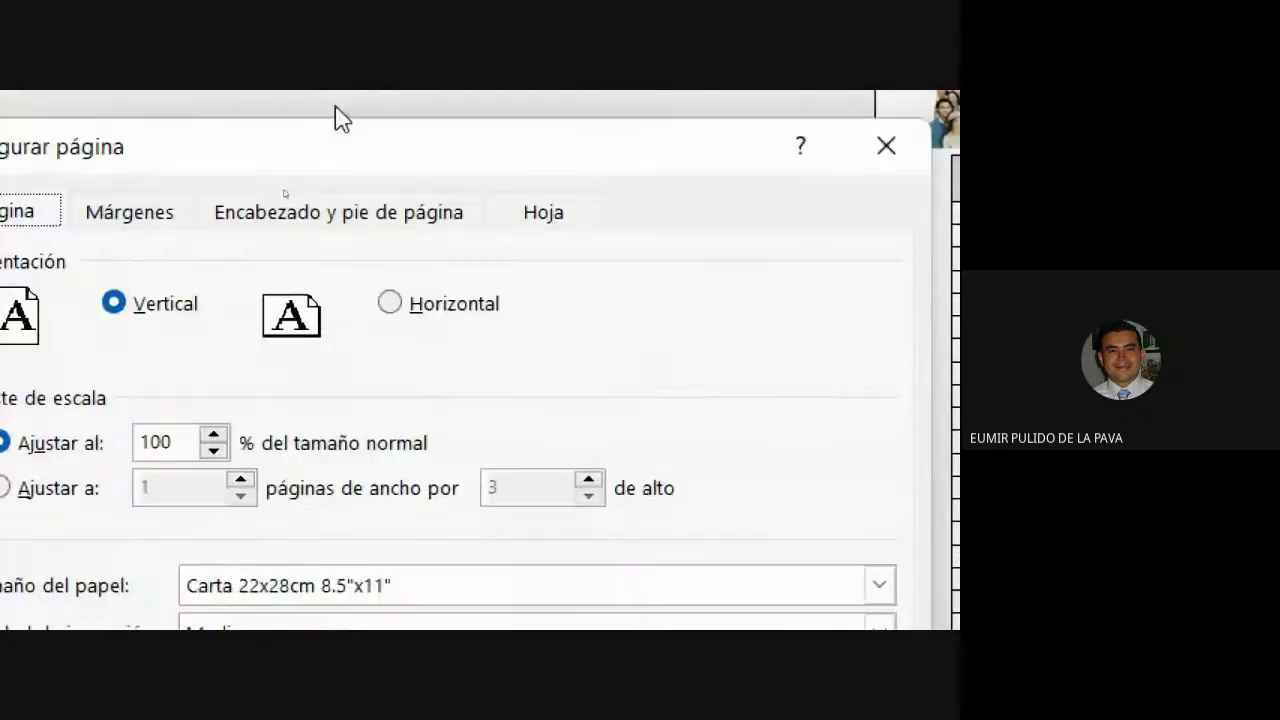
{"action": "left_click", "coordinate": [322, 232]}
{"action": "left_click", "coordinate": [537, 490]}
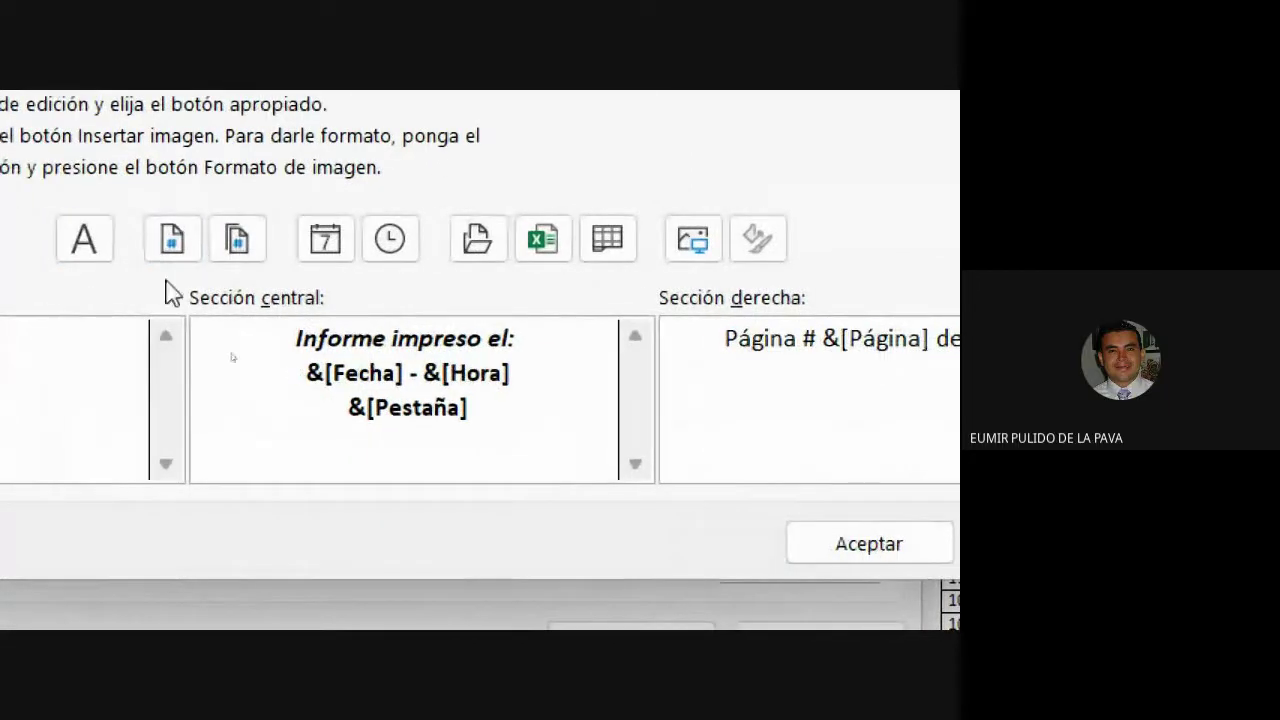
{"action": "left_click", "coordinate": [163, 250]}
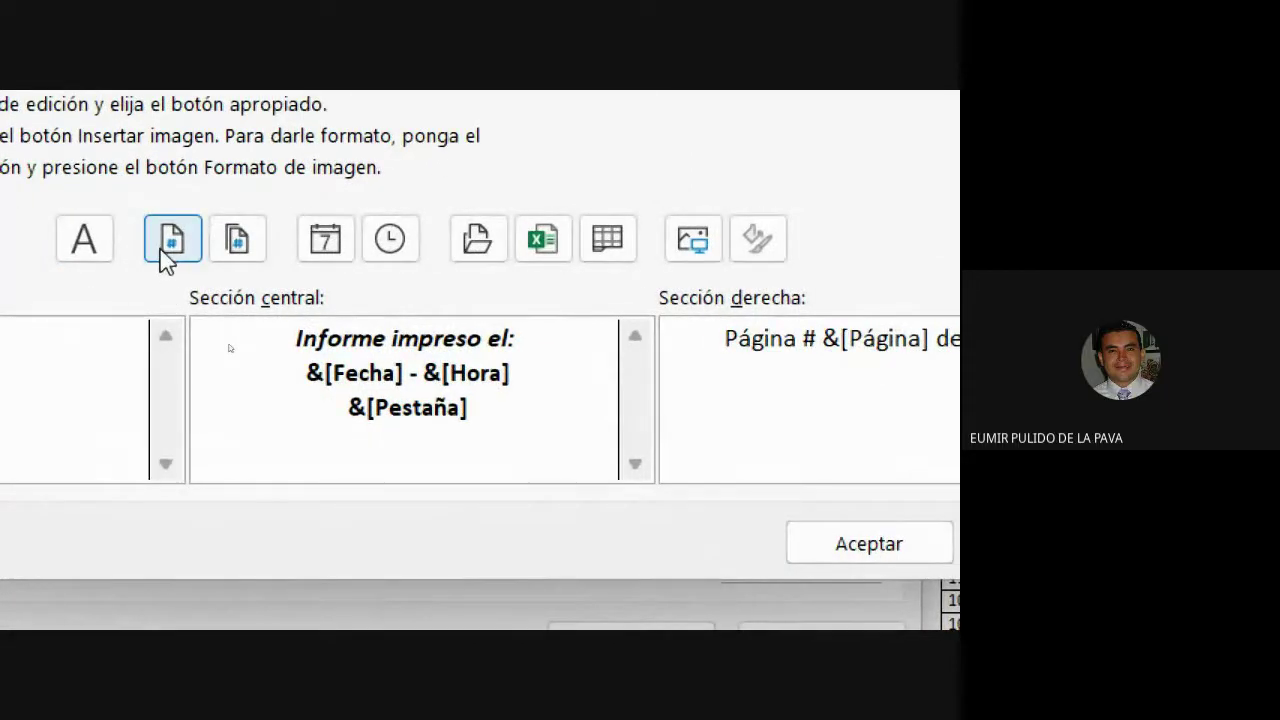
{"action": "left_click", "coordinate": [229, 258]}
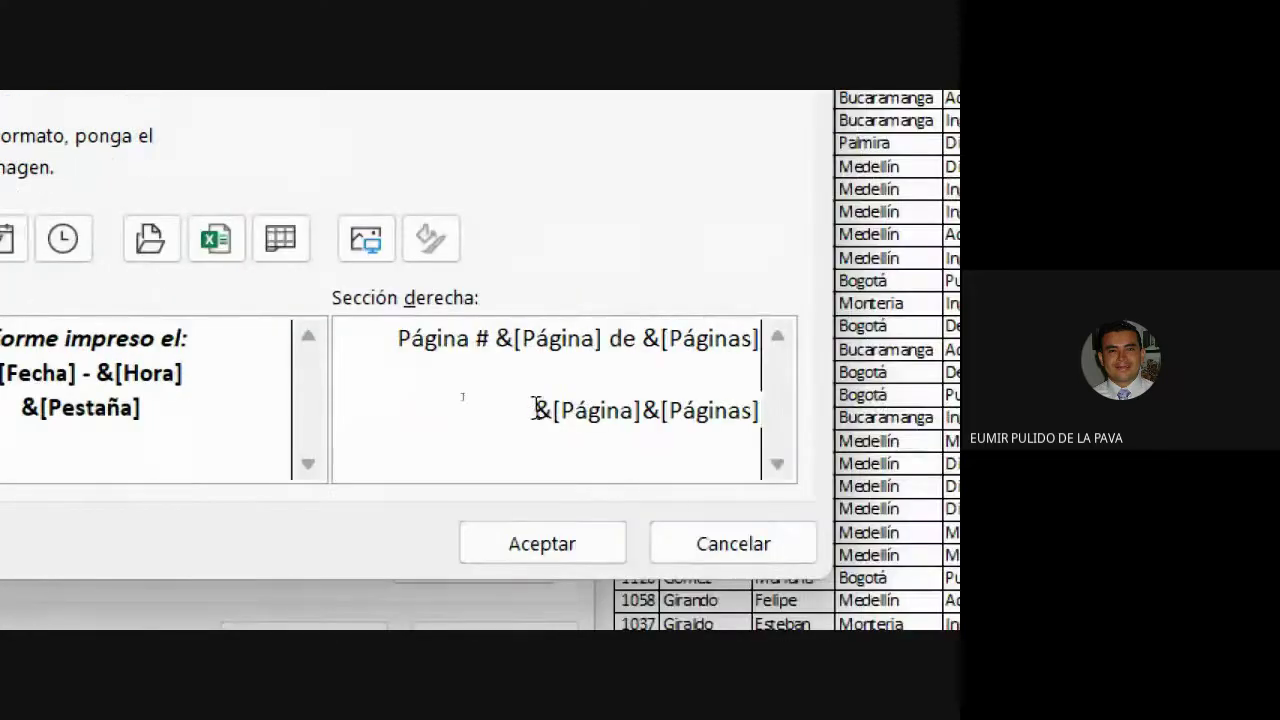
{"action": "left_click_drag", "start_coordinate": [702, 409], "coordinate": [943, 410]}
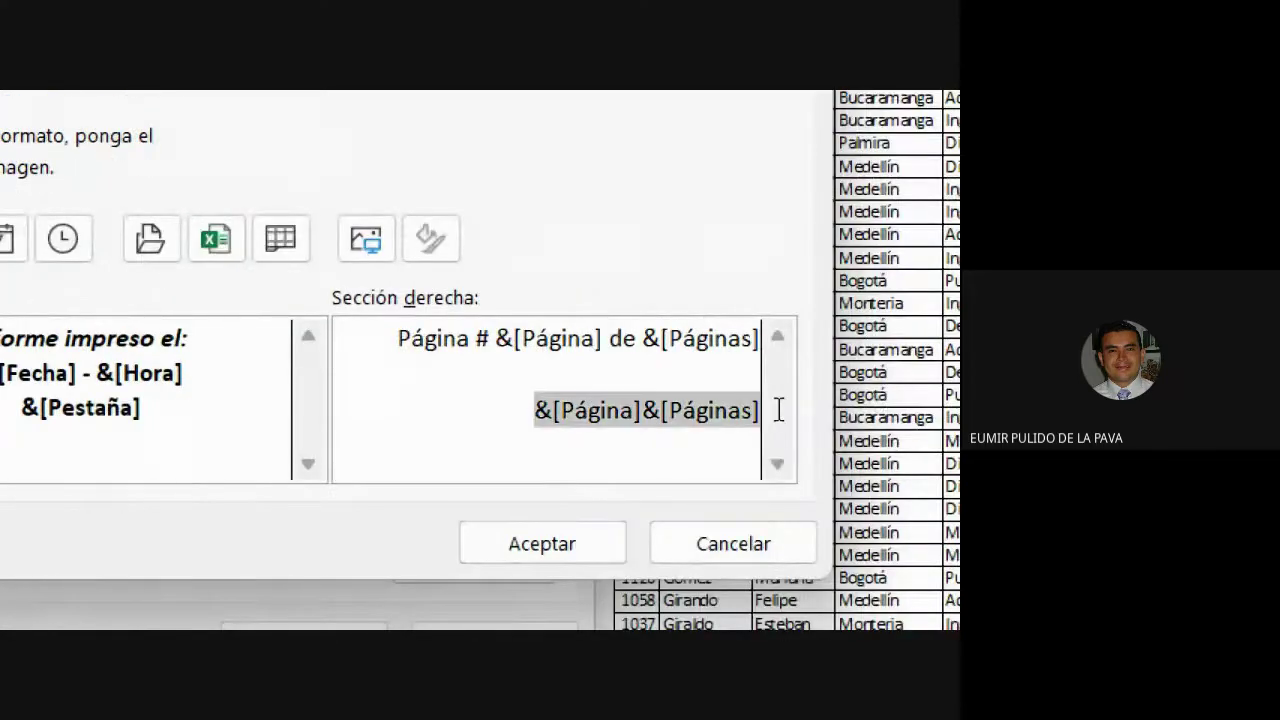
{"action": "left_click", "coordinate": [580, 551]}
{"action": "left_click", "coordinate": [271, 429]}
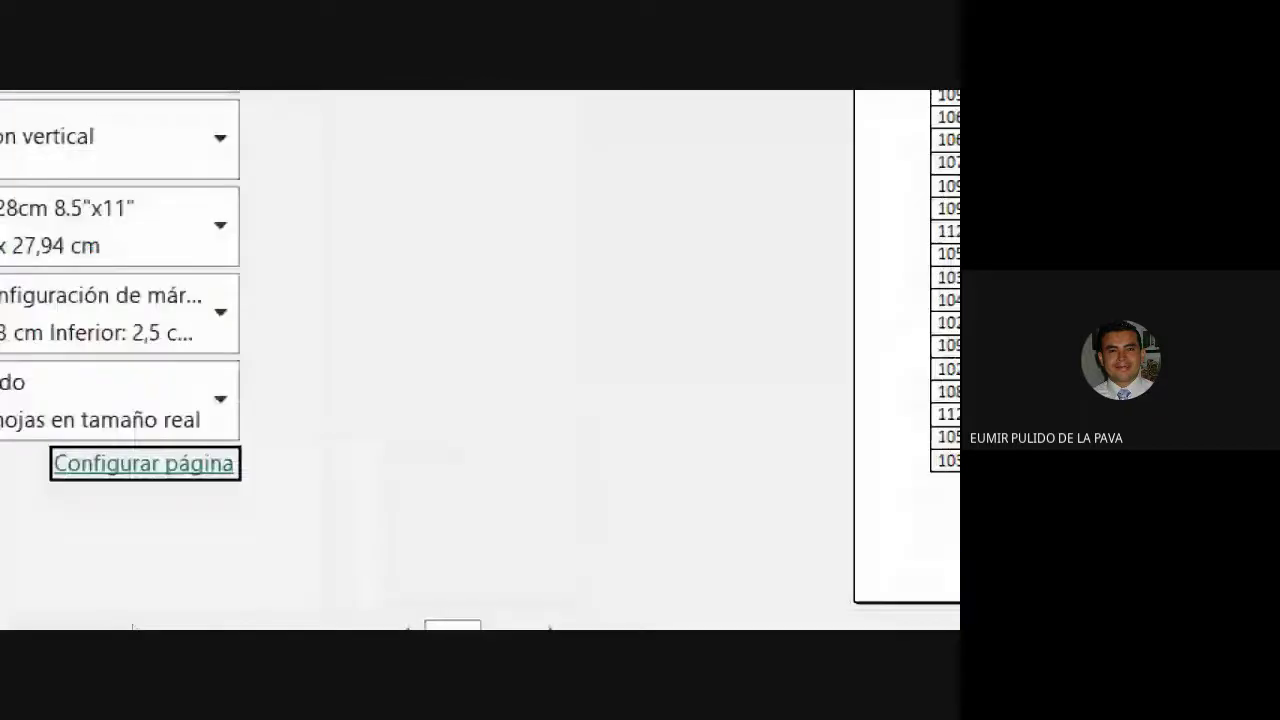
{"action": "left_click", "coordinate": [640, 516]}
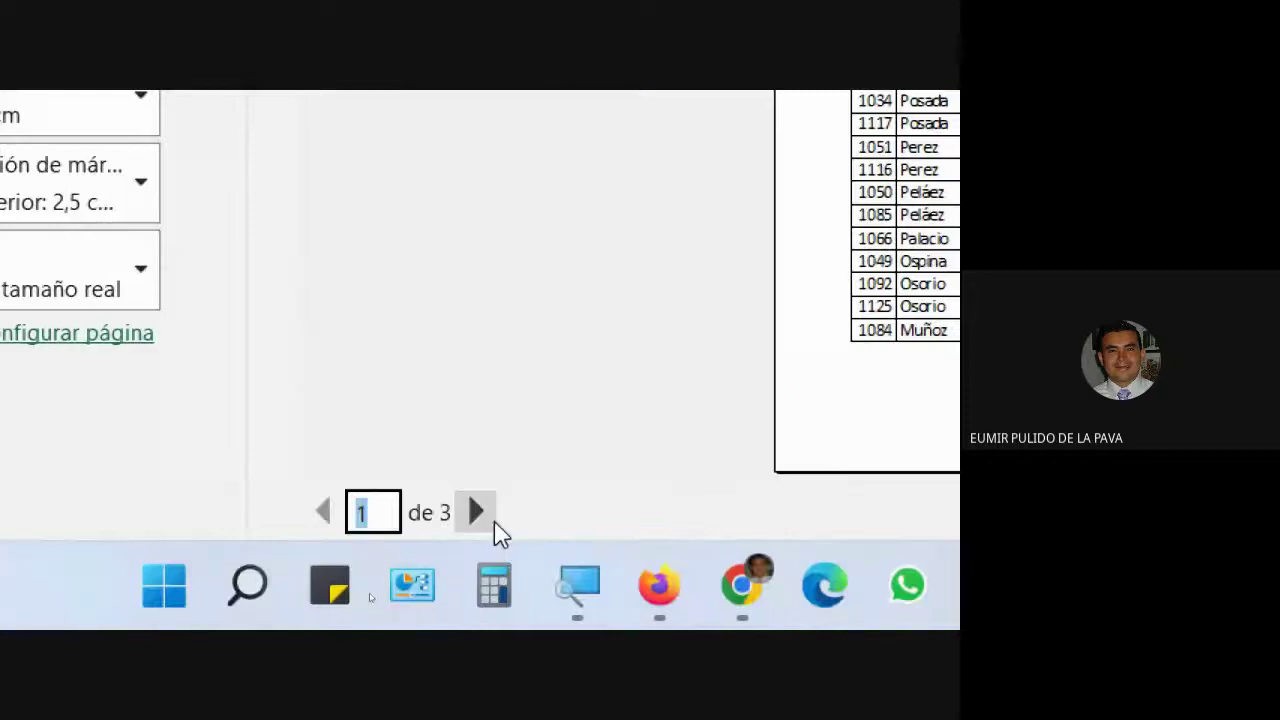
{"action": "left_click", "coordinate": [491, 518]}
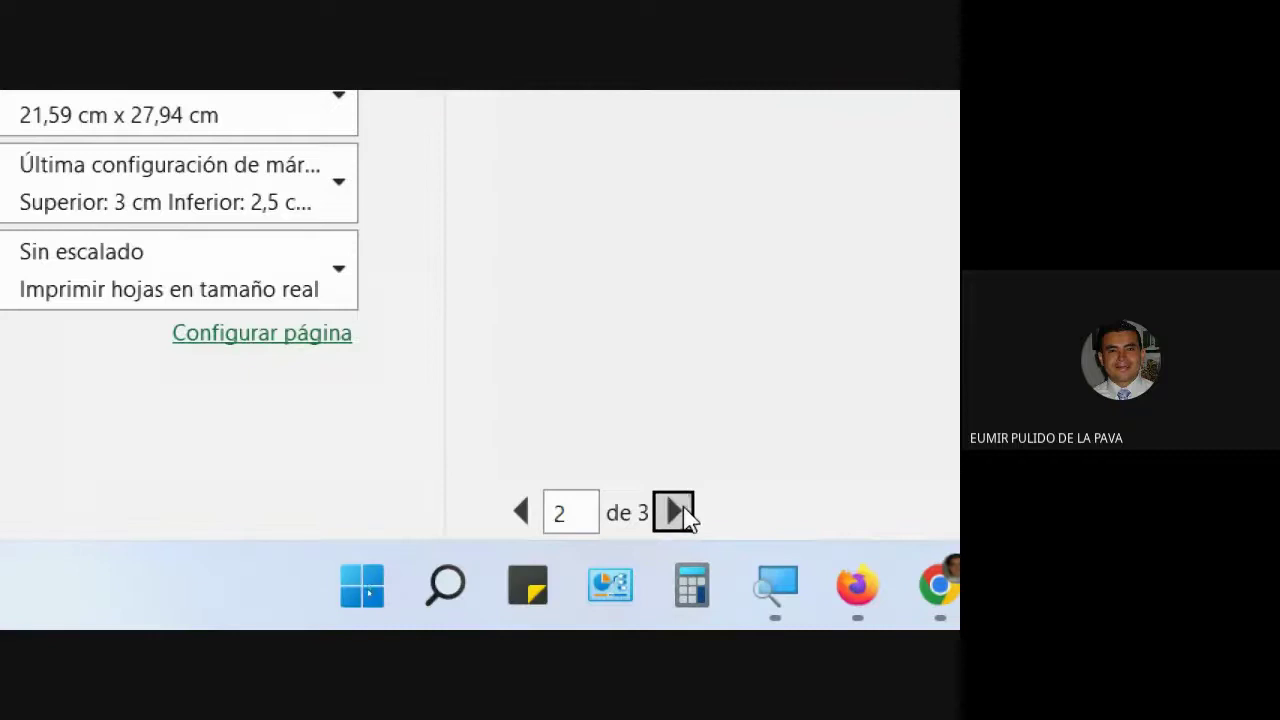
{"action": "left_click", "coordinate": [73, 511]}
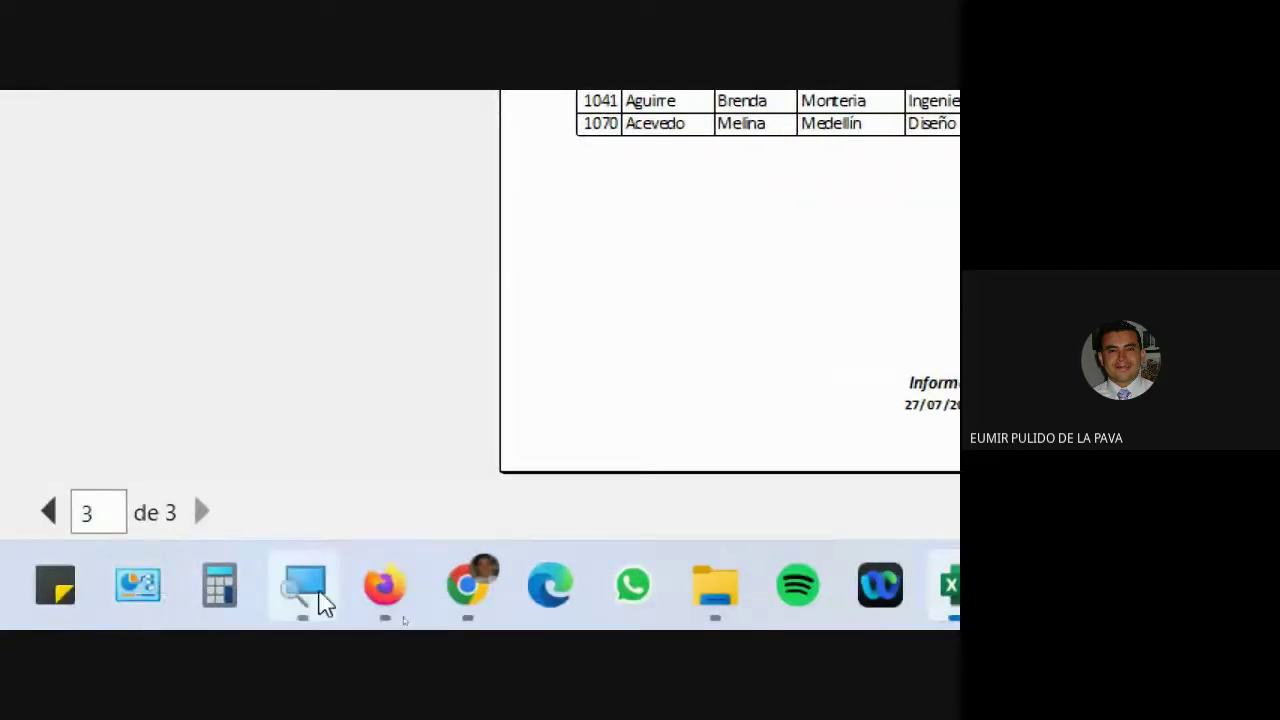
{"action": "left_click", "coordinate": [318, 600]}
{"action": "left_click", "coordinate": [350, 612]}
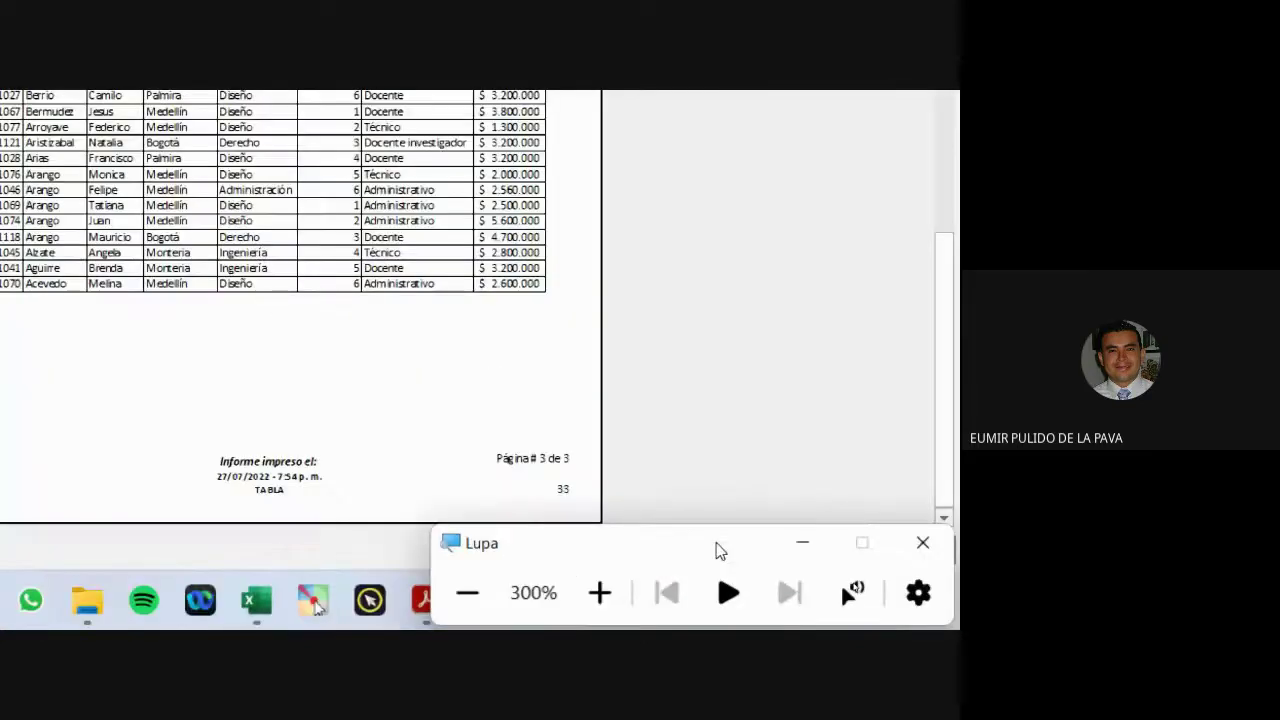
{"action": "left_click", "coordinate": [800, 547]}
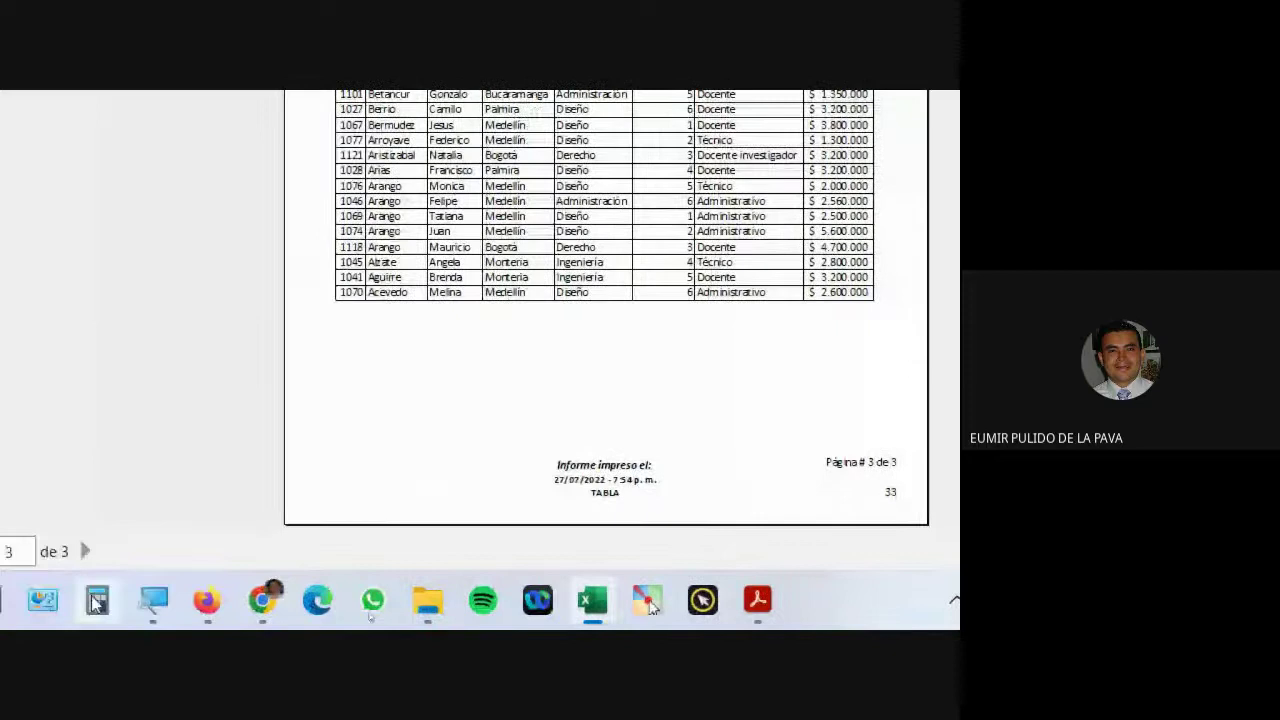
{"action": "left_click", "coordinate": [153, 600]}
{"action": "left_click", "coordinate": [477, 600]}
{"action": "left_click", "coordinate": [668, 608]}
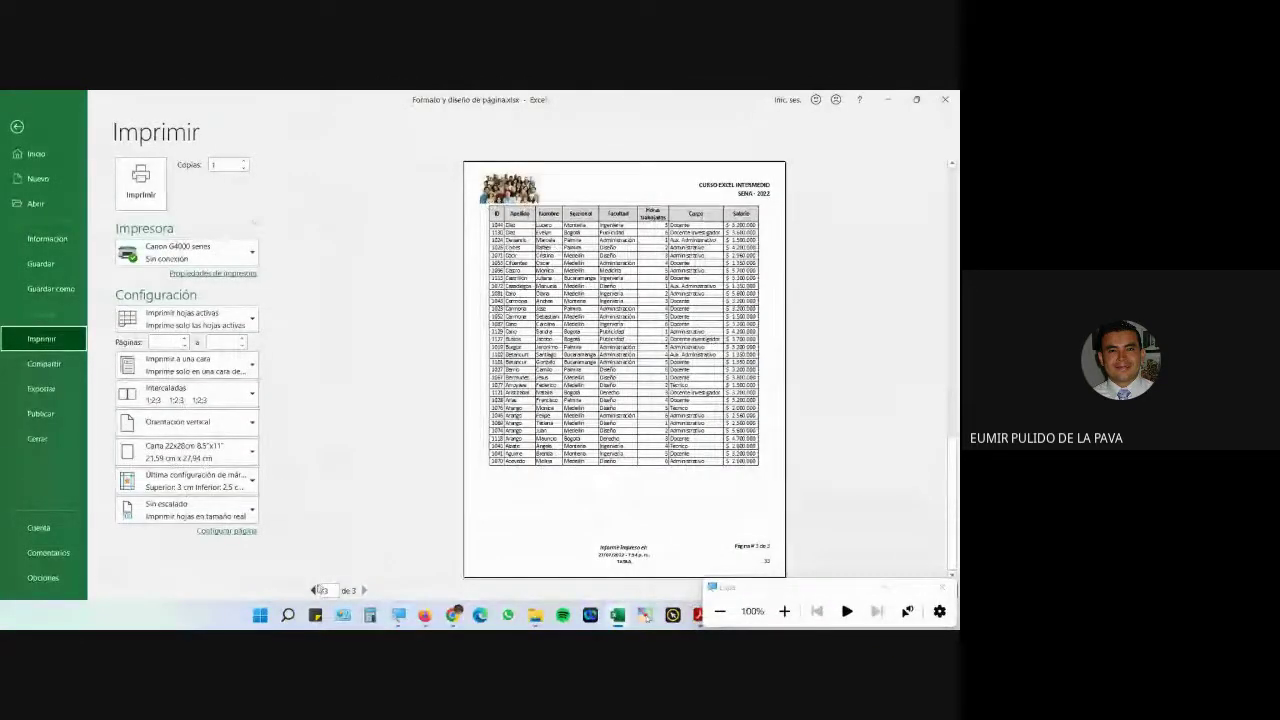
{"action": "left_click", "coordinate": [313, 590]}
{"action": "left_click", "coordinate": [313, 590]}
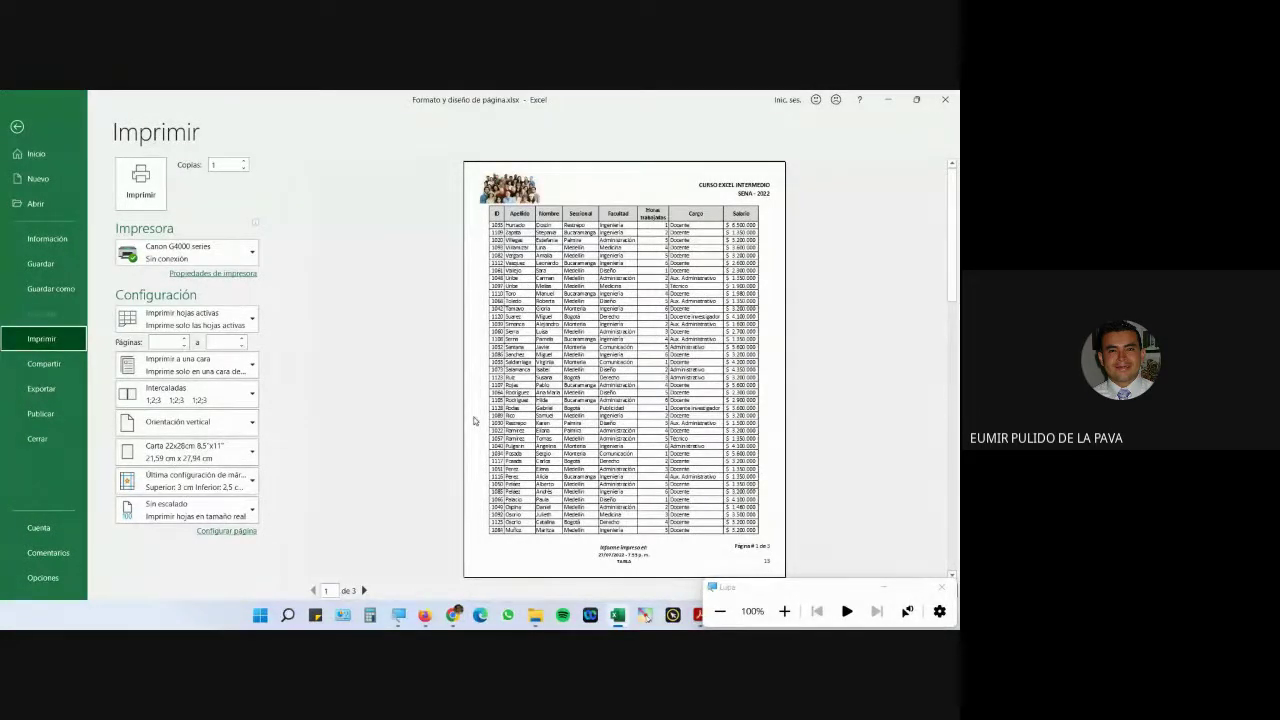
{"action": "left_click", "coordinate": [363, 590]}
{"action": "left_click", "coordinate": [363, 590]}
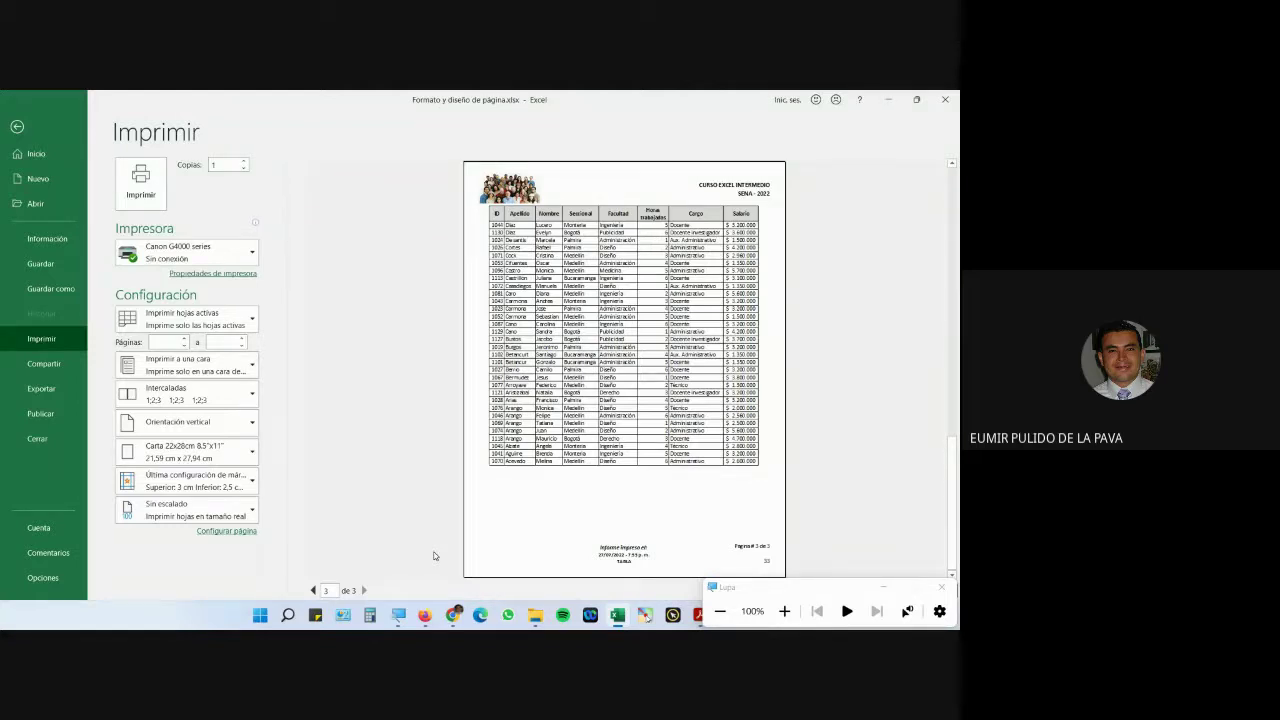
{"action": "mouse_move", "coordinate": [453, 614]}
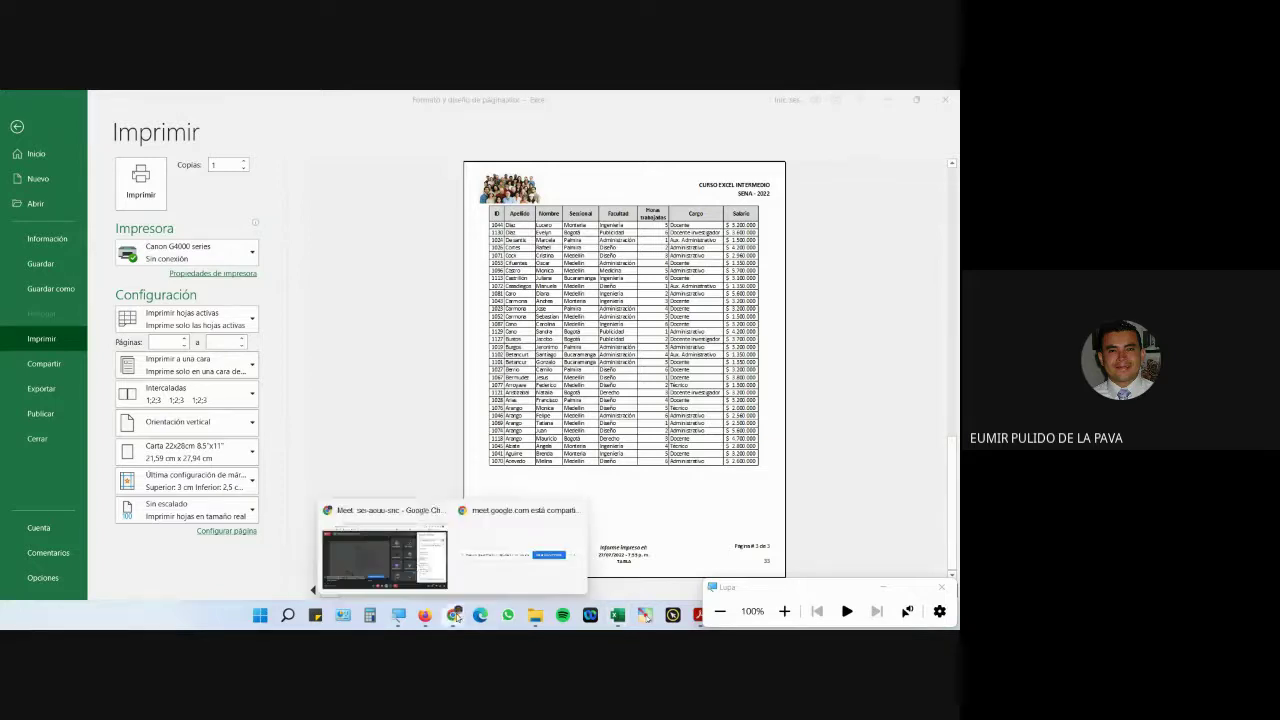
{"action": "left_click", "coordinate": [418, 568]}
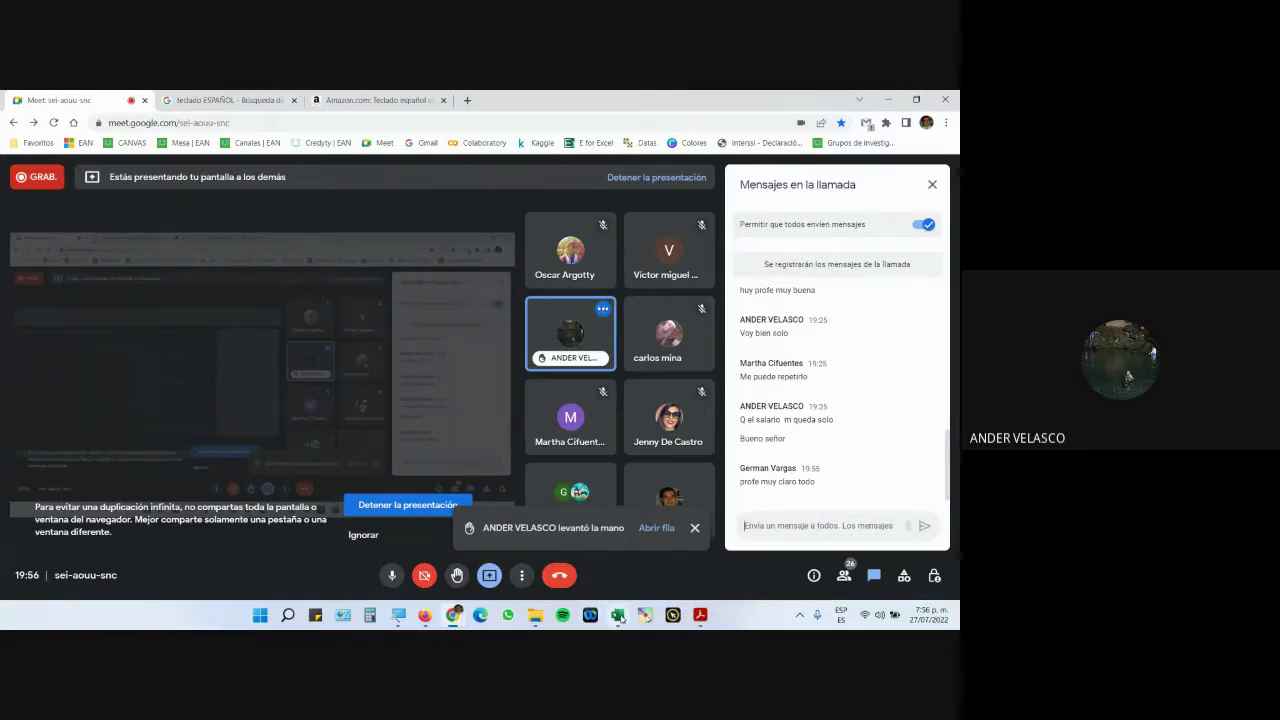
{"action": "left_click", "coordinate": [620, 617]}
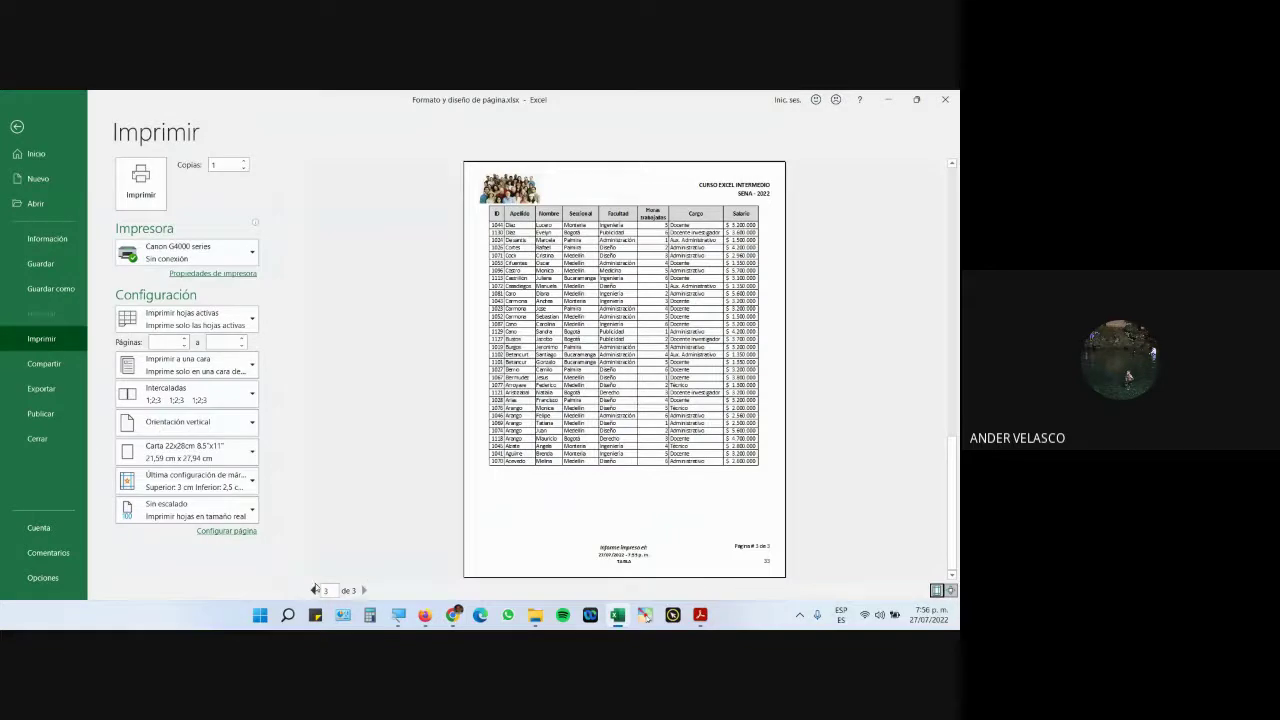
{"action": "left_click", "coordinate": [227, 531]}
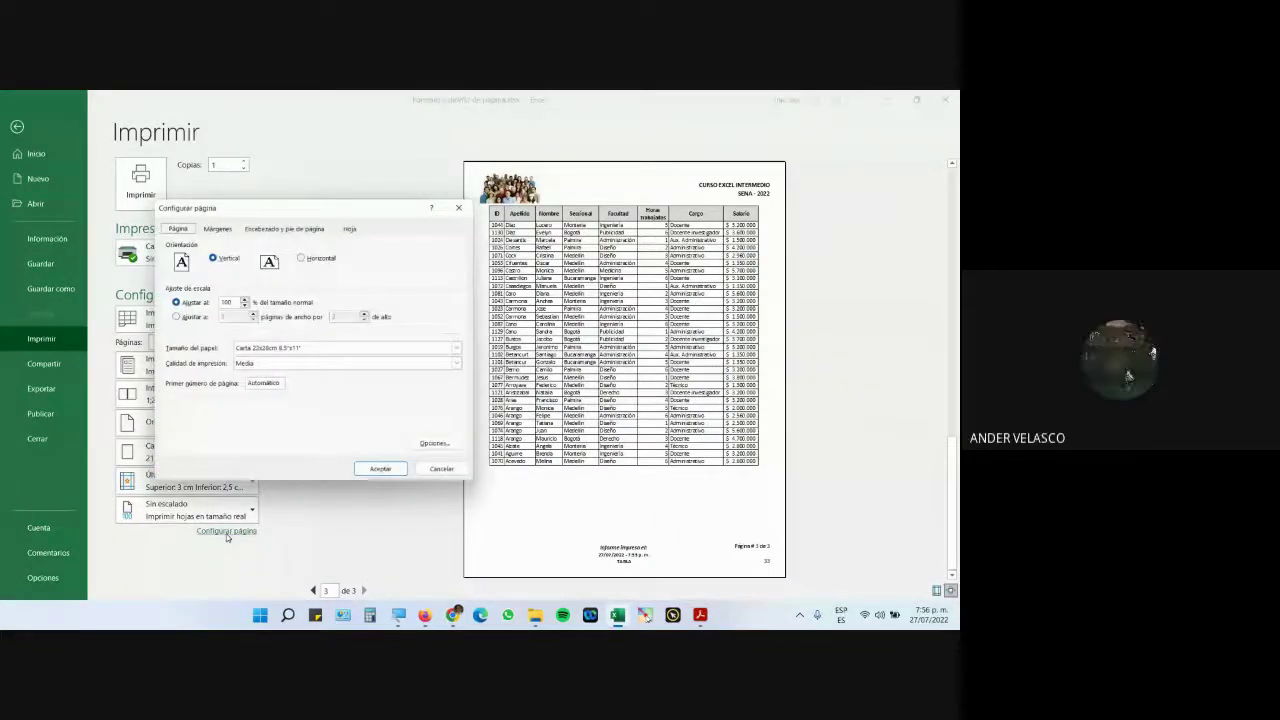
{"action": "left_click", "coordinate": [298, 226]}
{"action": "left_click", "coordinate": [353, 312]}
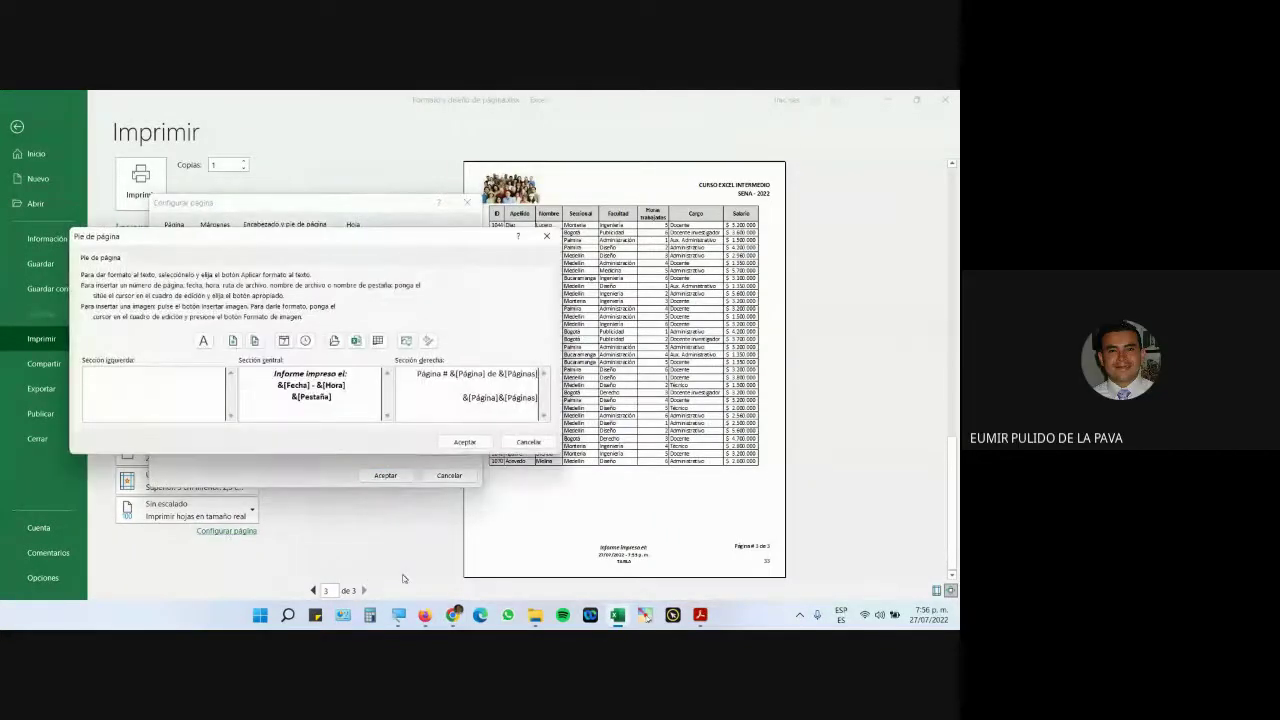
{"action": "left_click", "coordinate": [398, 615]}
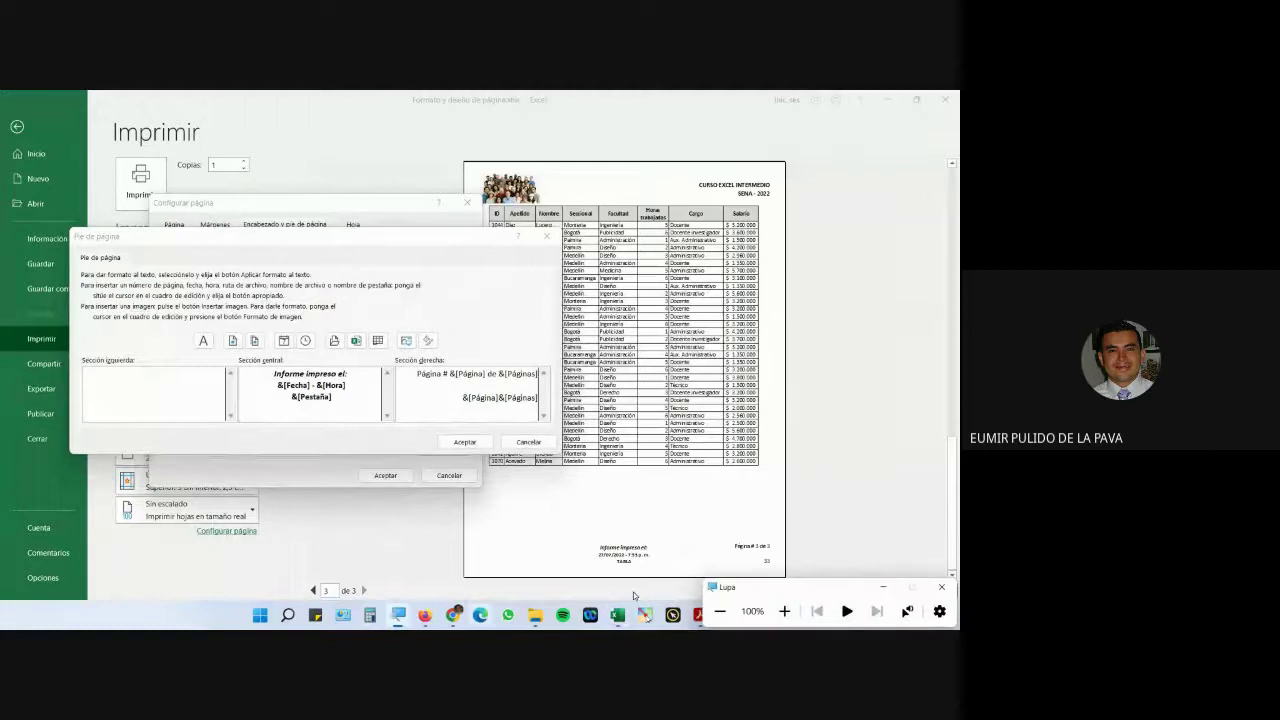
{"action": "left_click", "coordinate": [784, 611]}
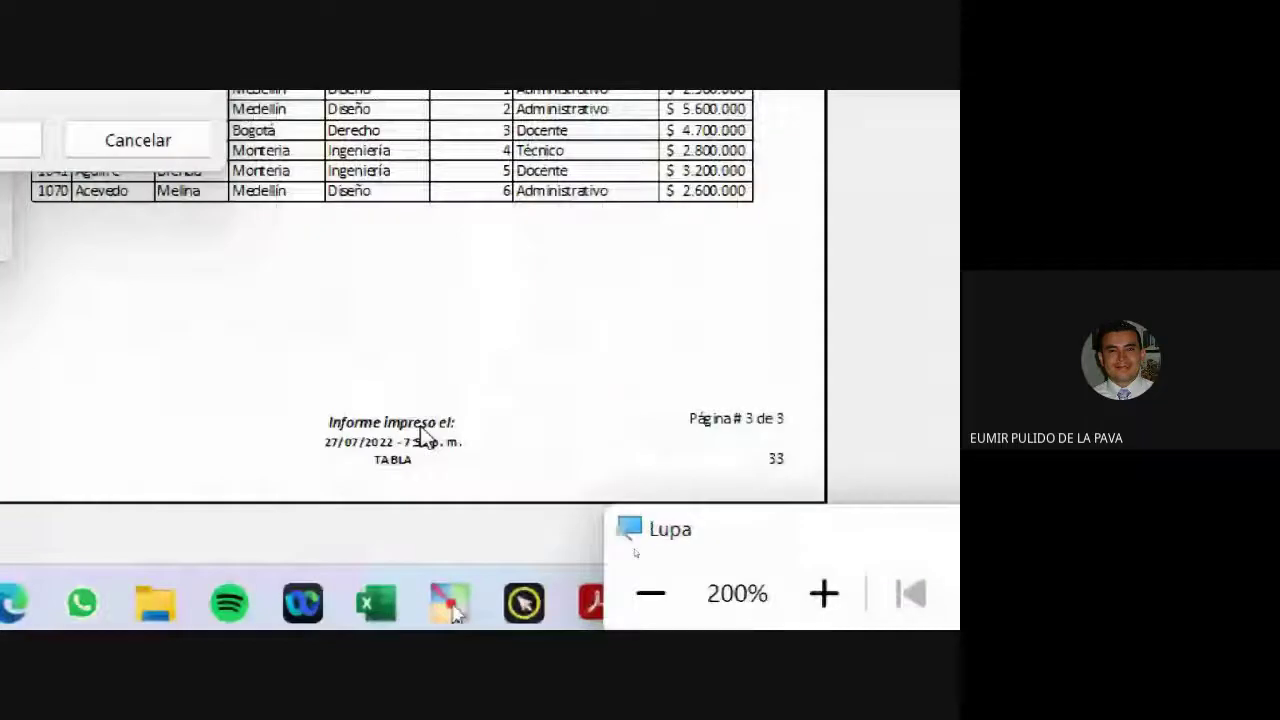
{"action": "left_click", "coordinate": [820, 594]}
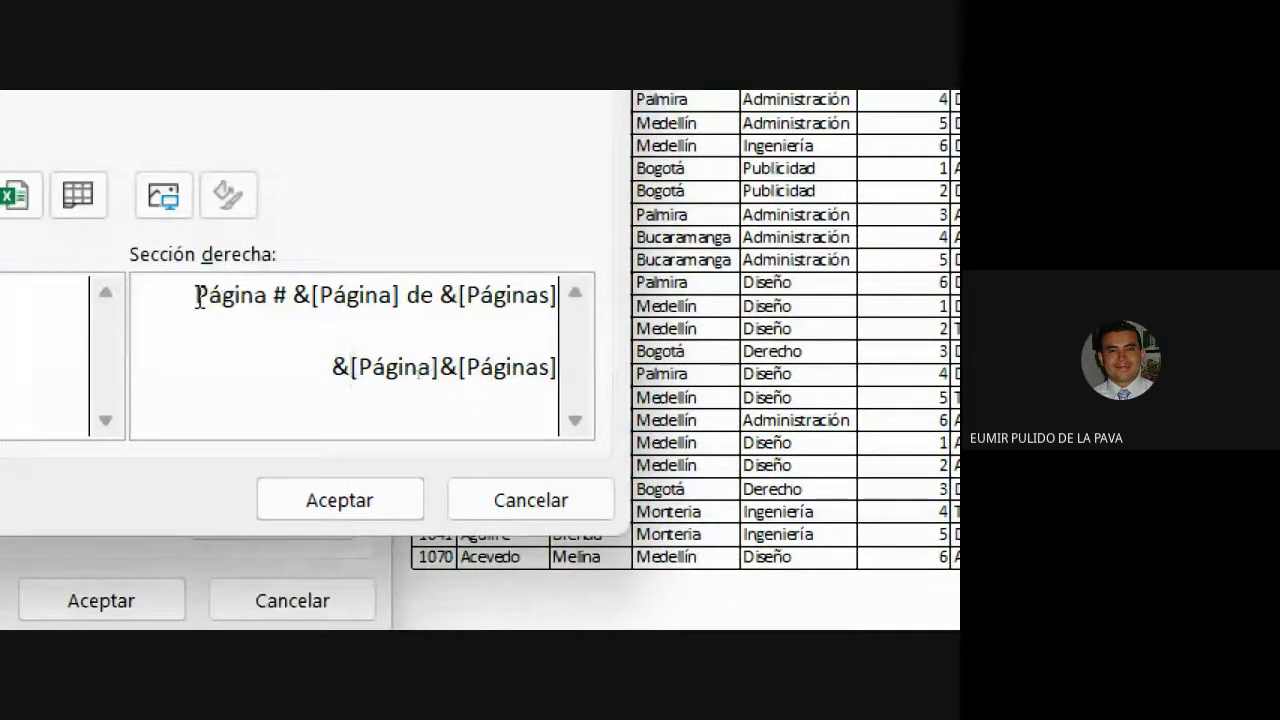
{"action": "left_click_drag", "start_coordinate": [194, 295], "coordinate": [290, 300]}
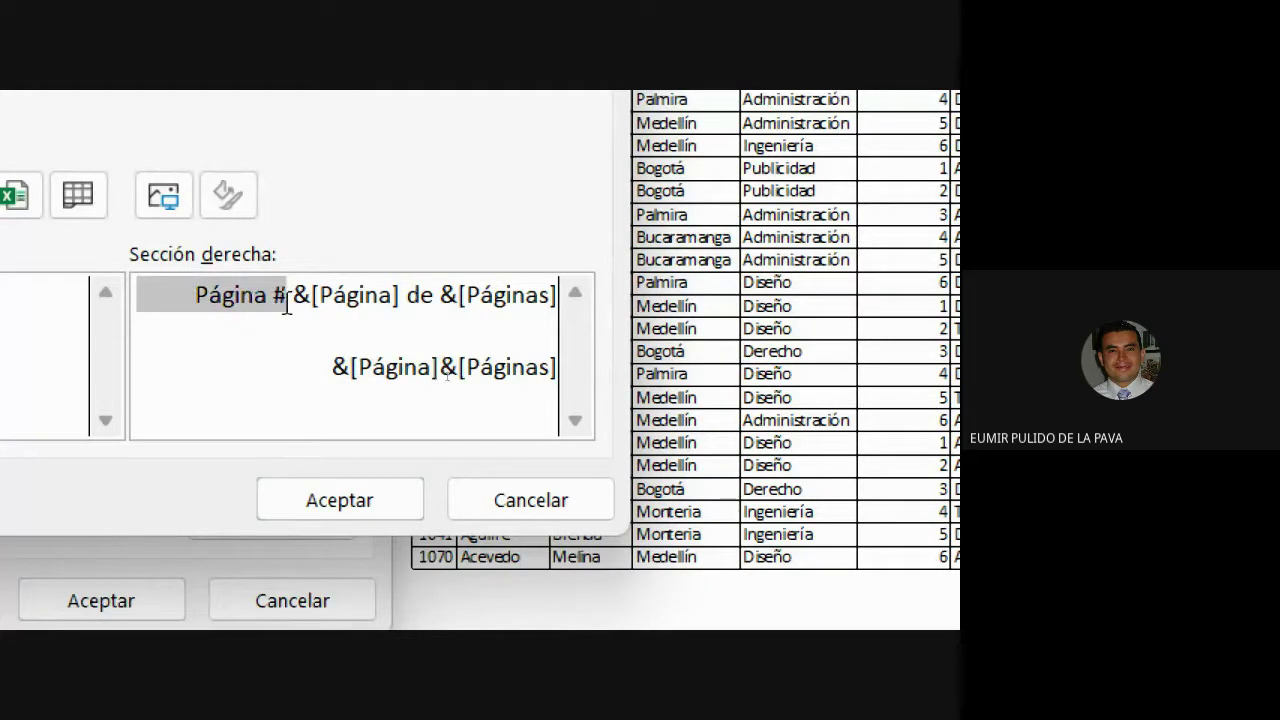
{"action": "left_click_drag", "start_coordinate": [293, 297], "coordinate": [405, 296]}
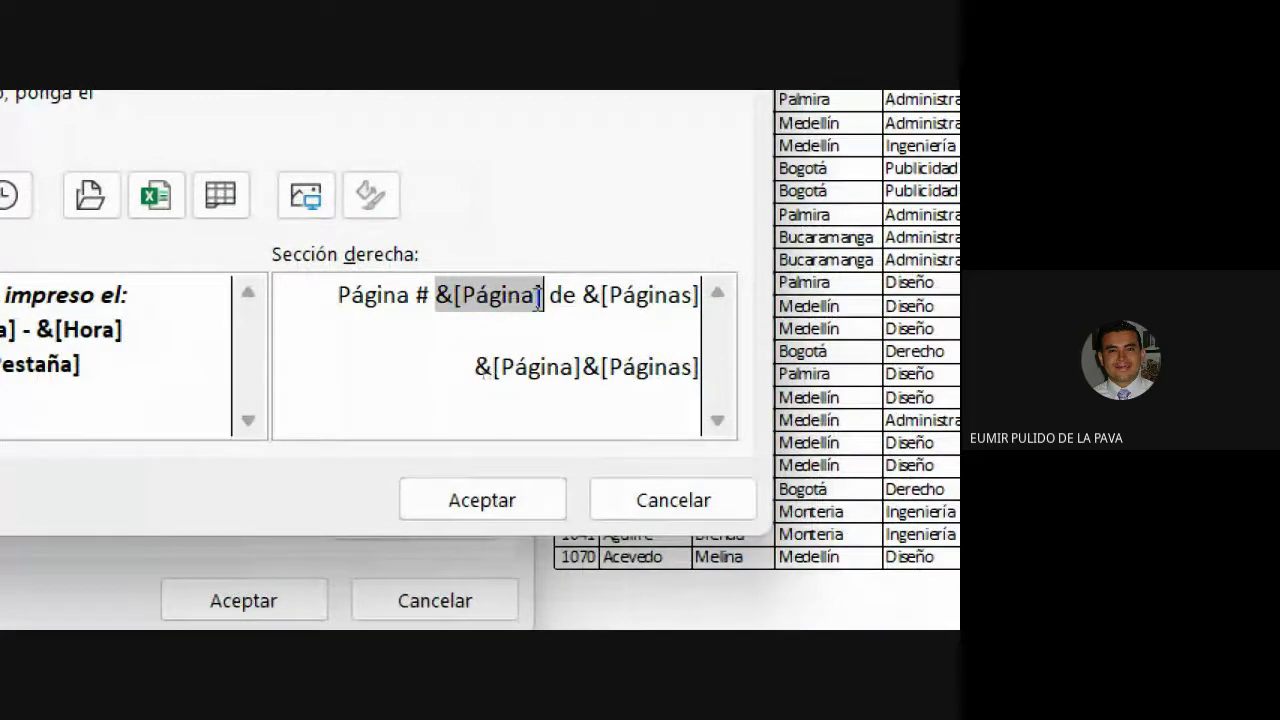
{"action": "left_click_drag", "start_coordinate": [548, 297], "coordinate": [714, 291]}
{"action": "left_click", "coordinate": [582, 292]}
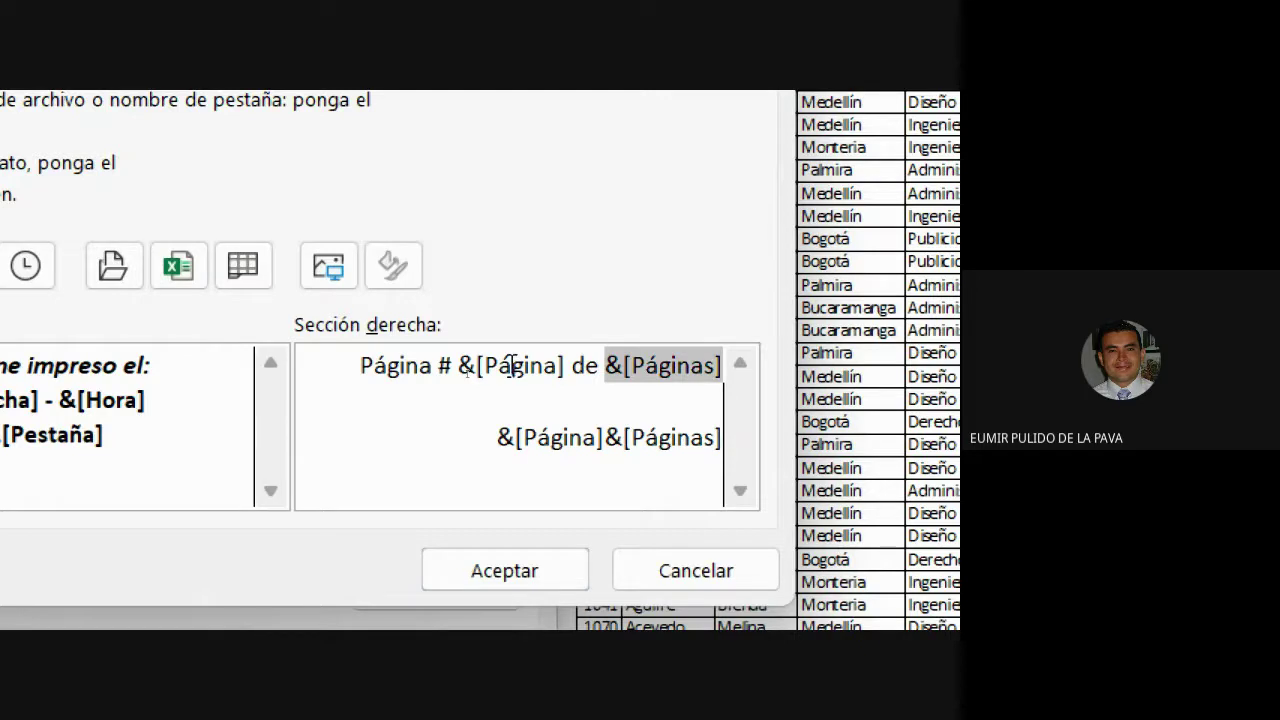
{"action": "left_click", "coordinate": [507, 427]}
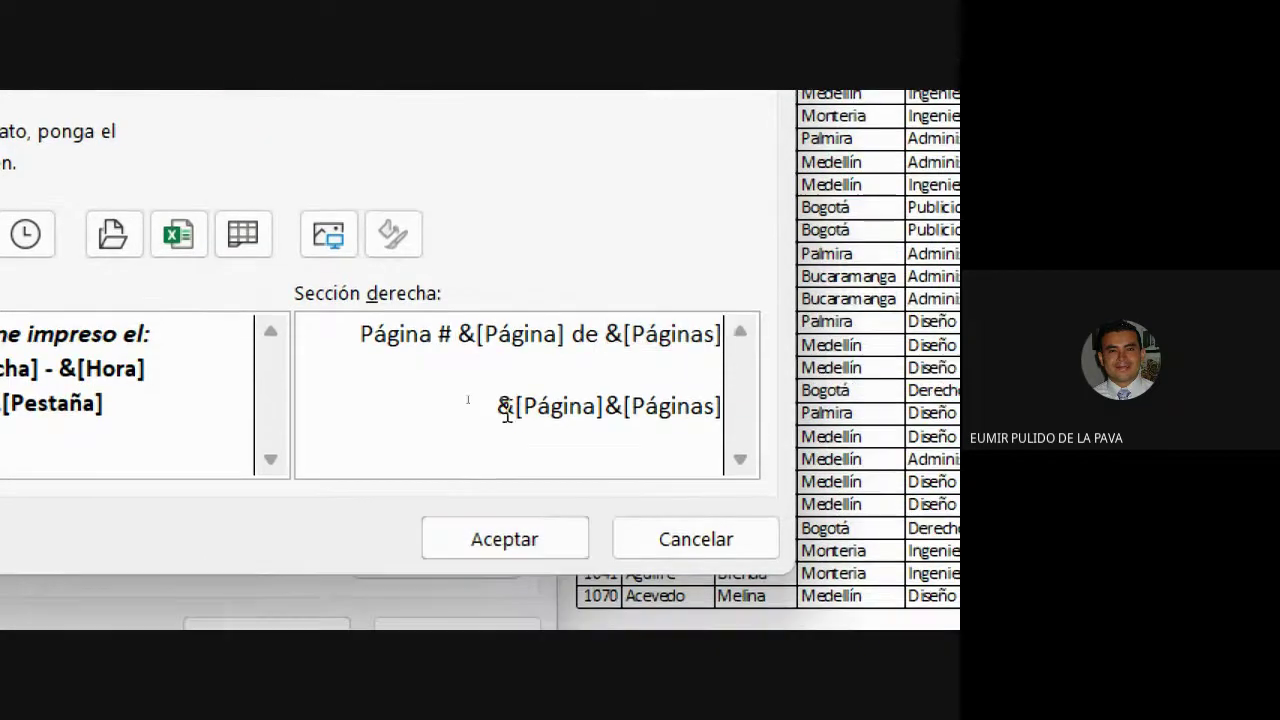
{"action": "left_click_drag", "start_coordinate": [507, 414], "coordinate": [718, 406]}
{"action": "left_click", "coordinate": [504, 539]}
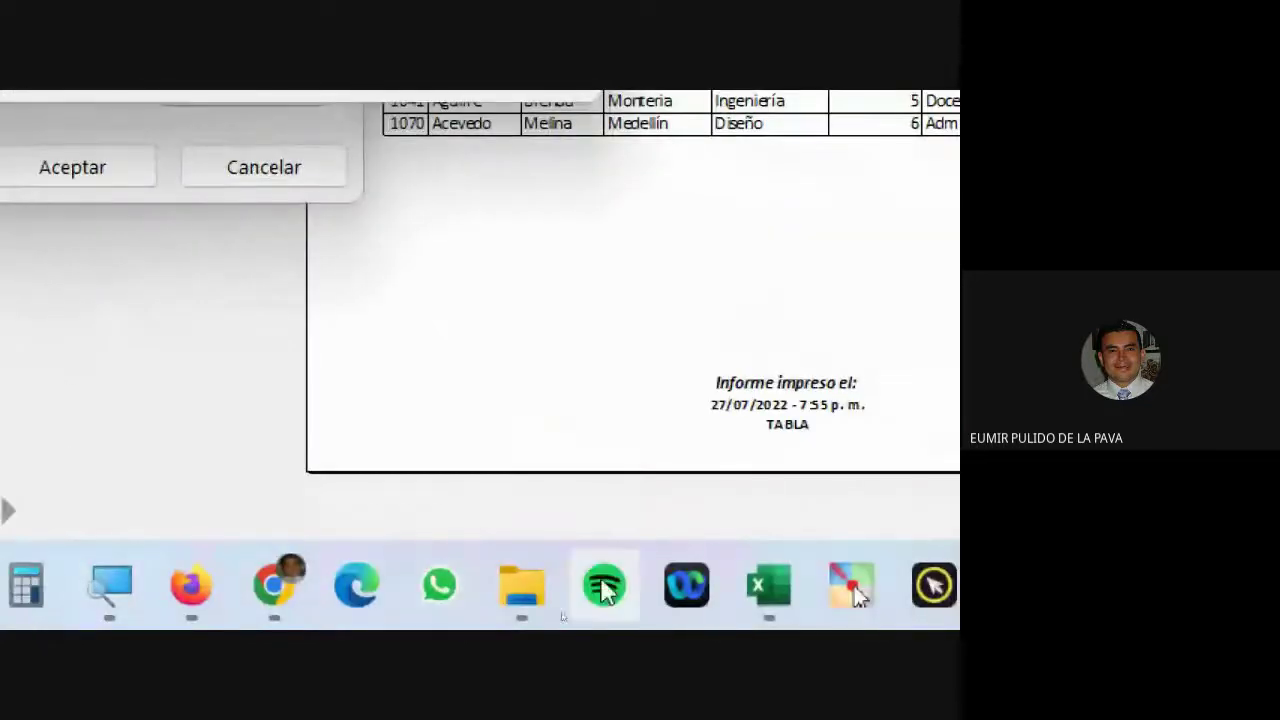
{"action": "left_click", "coordinate": [273, 585]}
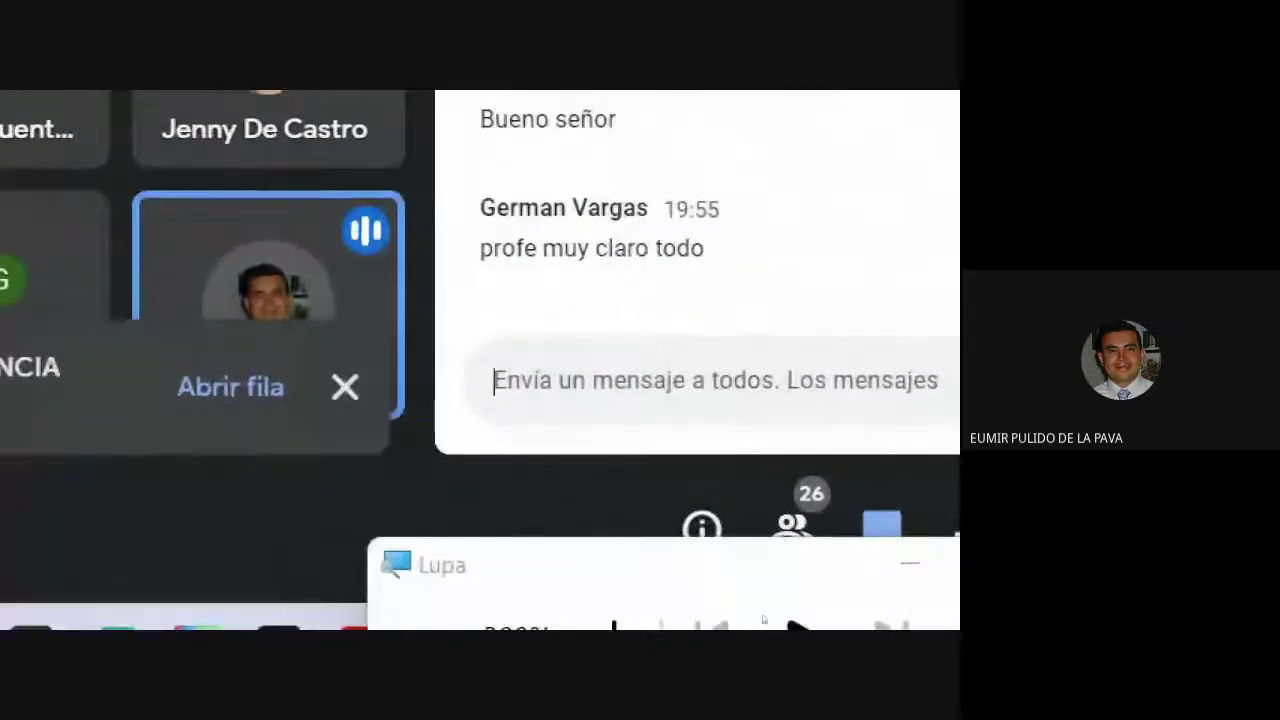
{"action": "left_click", "coordinate": [422, 598]}
{"action": "left_click", "coordinate": [422, 598]}
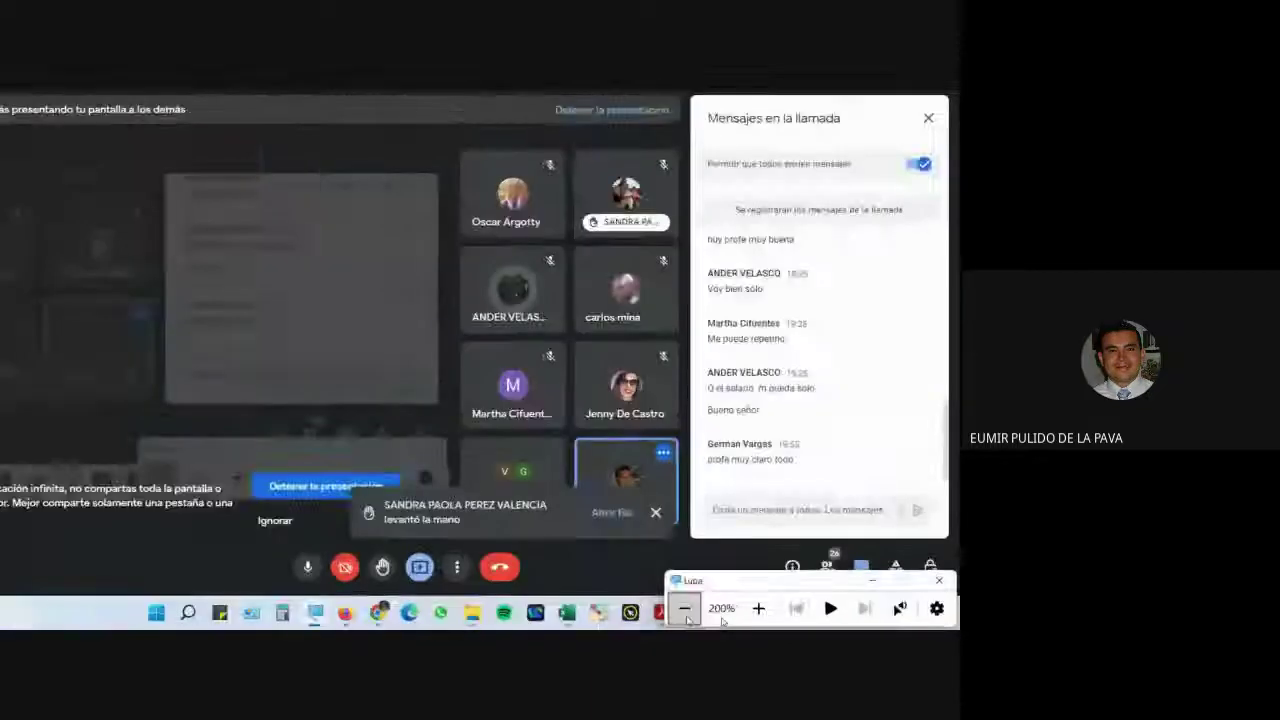
{"action": "left_click", "coordinate": [883, 590]}
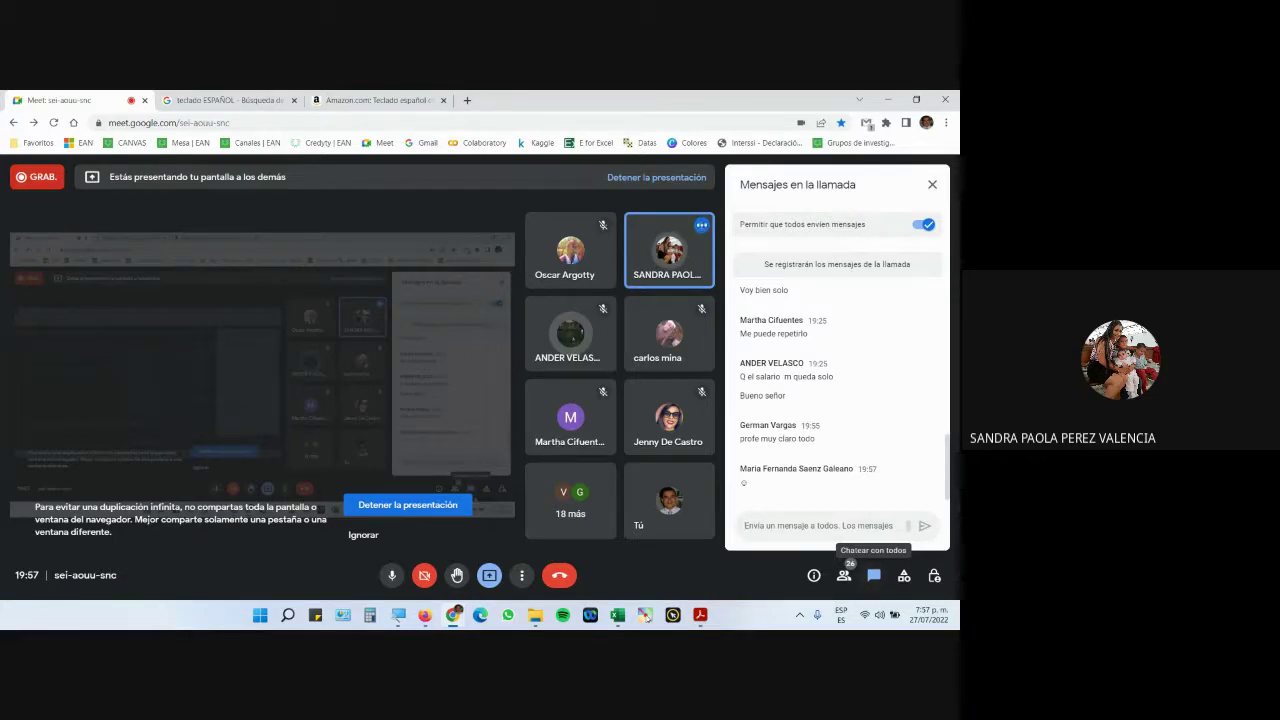
{"action": "left_click", "coordinate": [618, 615]}
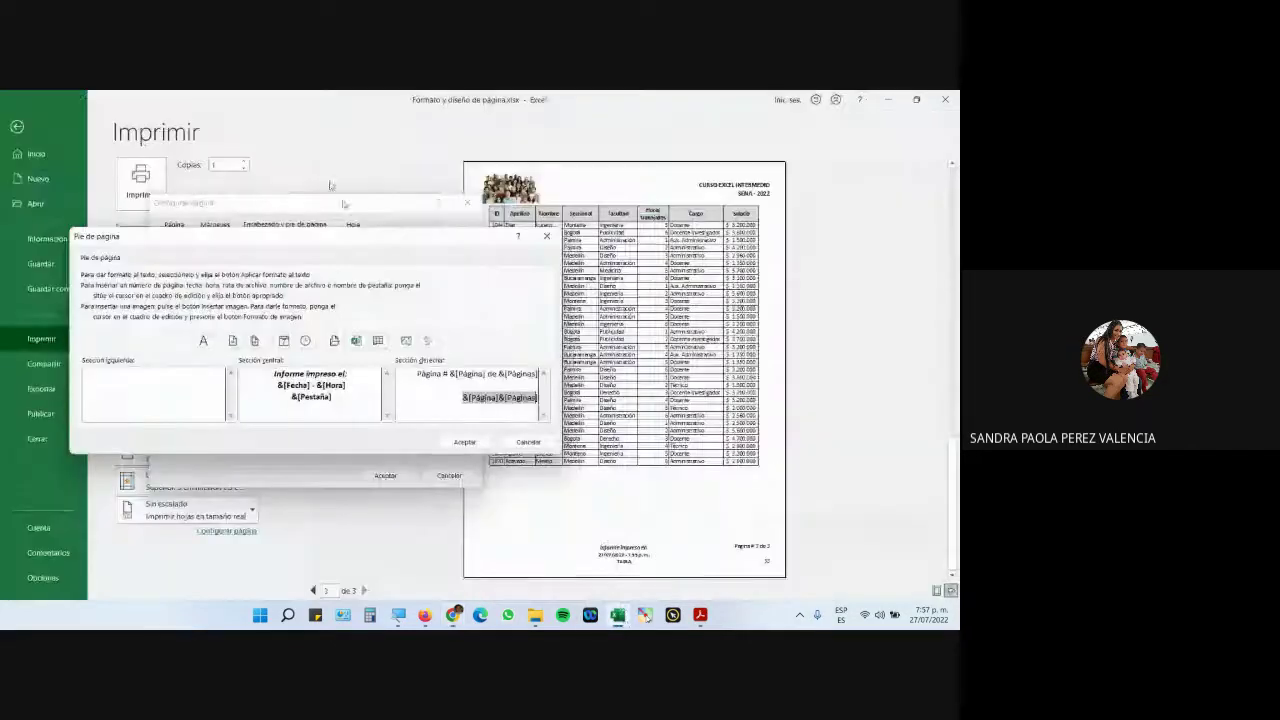
Apply the new footer to TABLA, review the print preview, and return to the worksheet
{"action": "left_click", "coordinate": [466, 443]}
{"action": "left_click", "coordinate": [386, 473]}
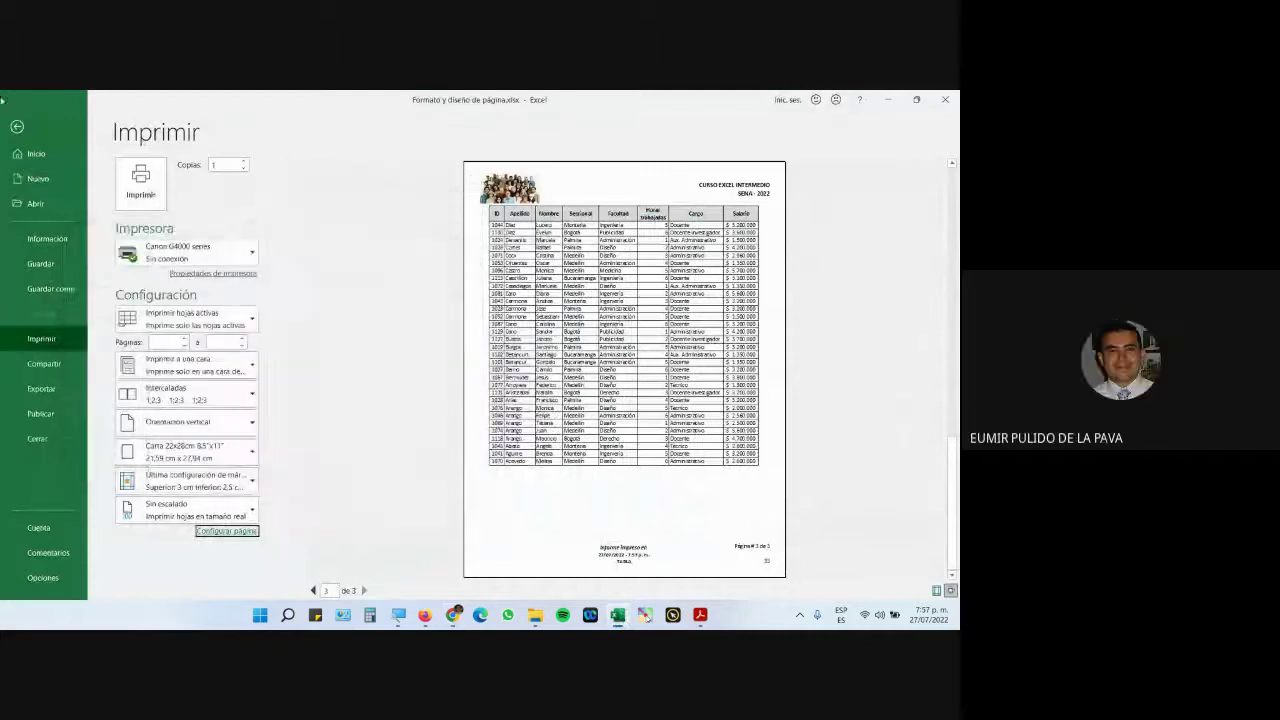
{"action": "left_click", "coordinate": [33, 130]}
{"action": "left_click", "coordinate": [82, 100]}
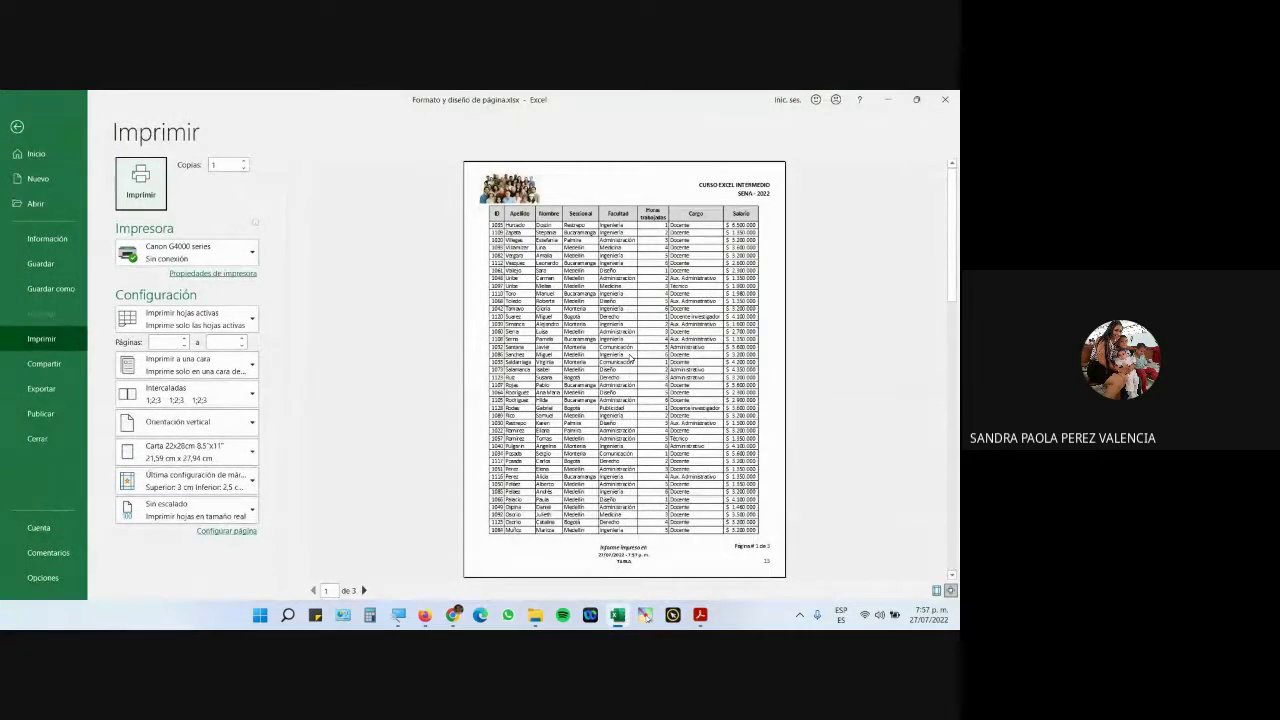
{"action": "left_click", "coordinate": [17, 127]}
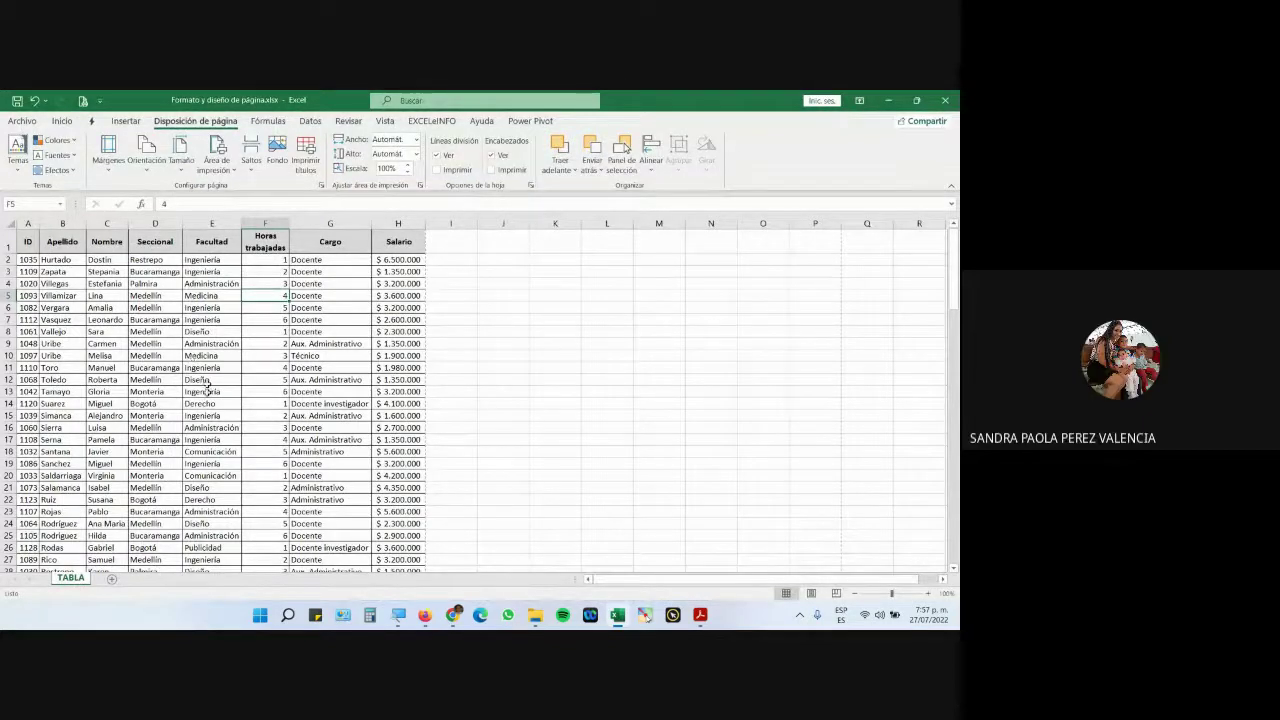
Magnify the screen to 200% briefly, then turn magnification off
{"action": "left_click", "coordinate": [398, 614]}
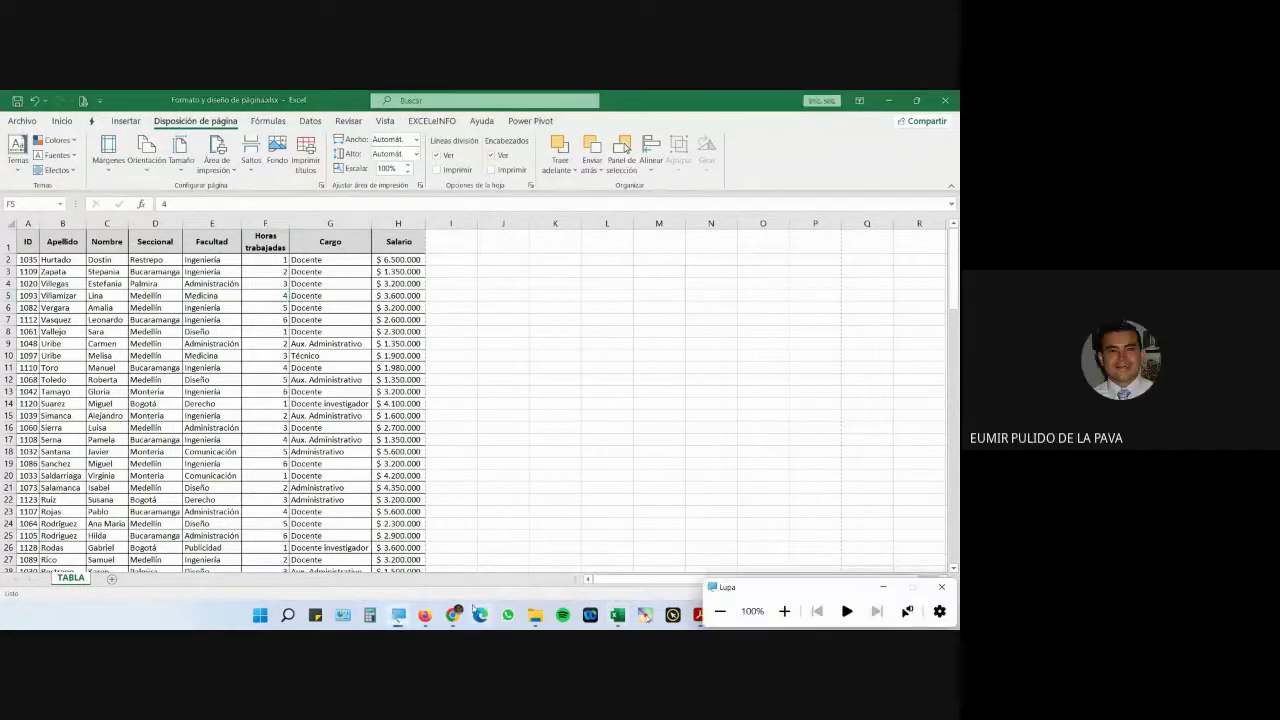
{"action": "left_click", "coordinate": [783, 609]}
{"action": "left_click", "coordinate": [948, 580]}
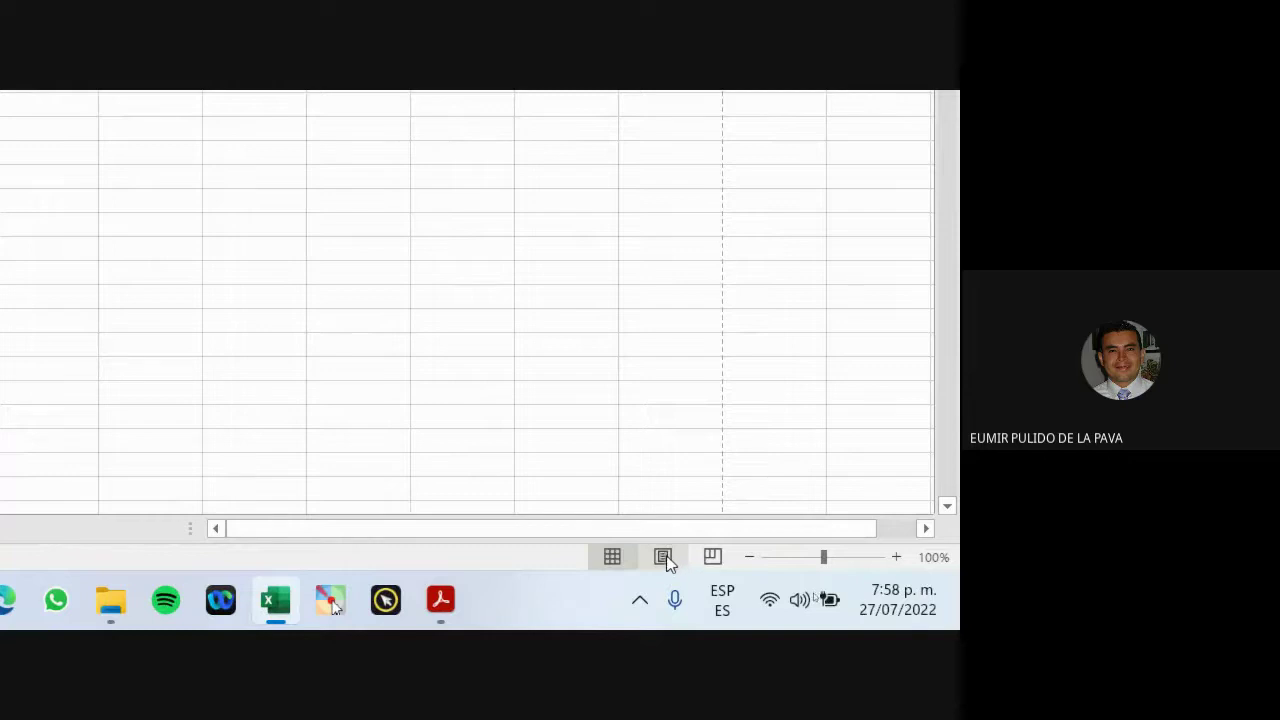
{"action": "left_click", "coordinate": [663, 558]}
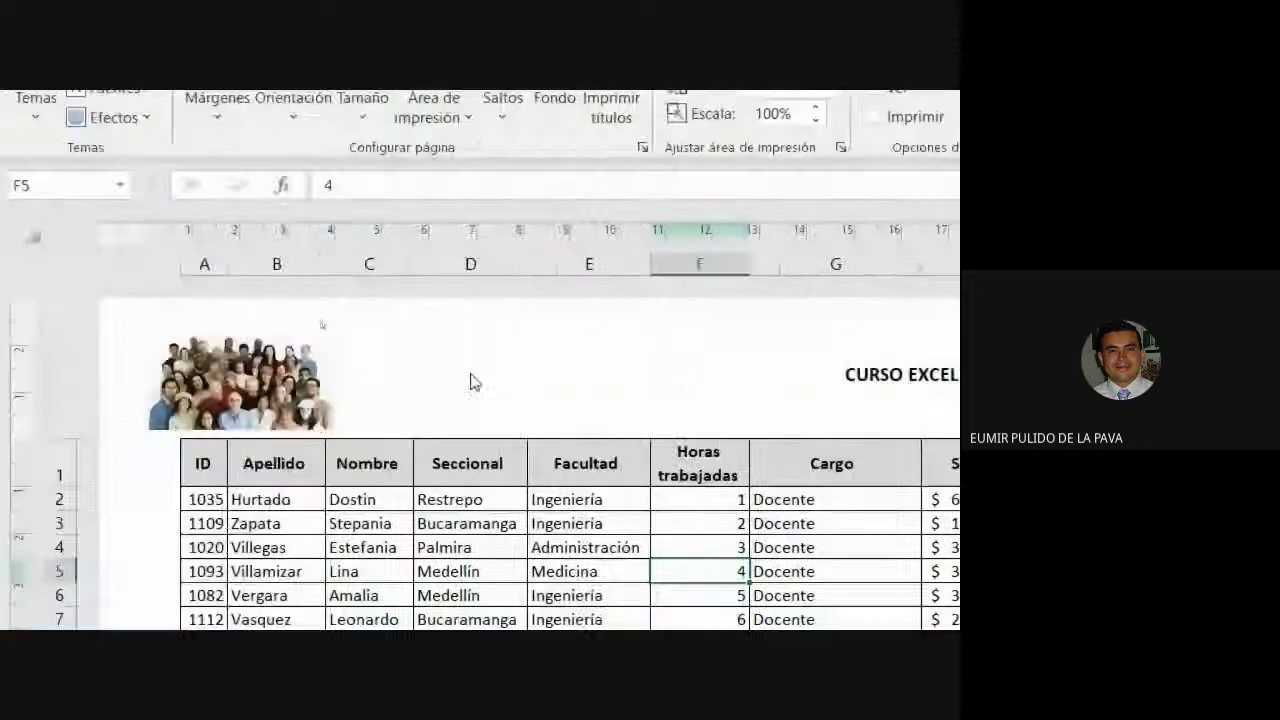
{"action": "scroll", "coordinate": [444, 524], "scroll_direction": "down", "scroll_amount": 8}
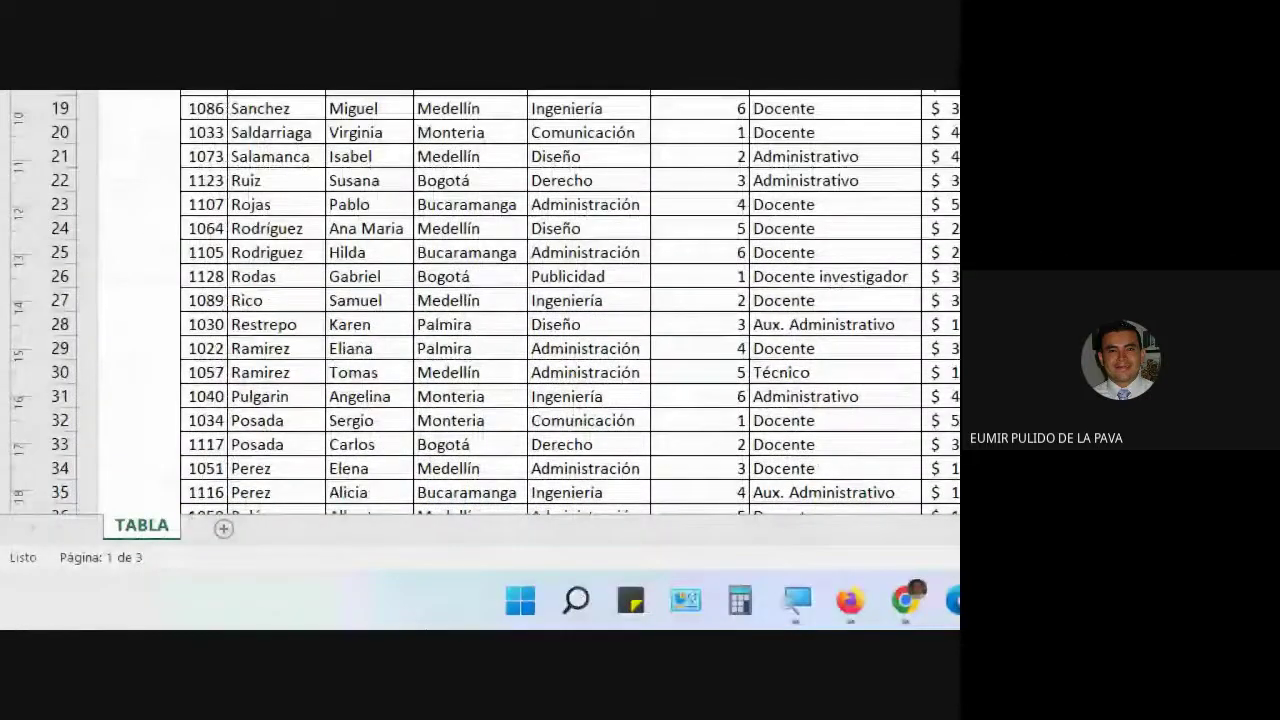
{"action": "scroll", "coordinate": [449, 401], "scroll_direction": "down", "scroll_amount": 2}
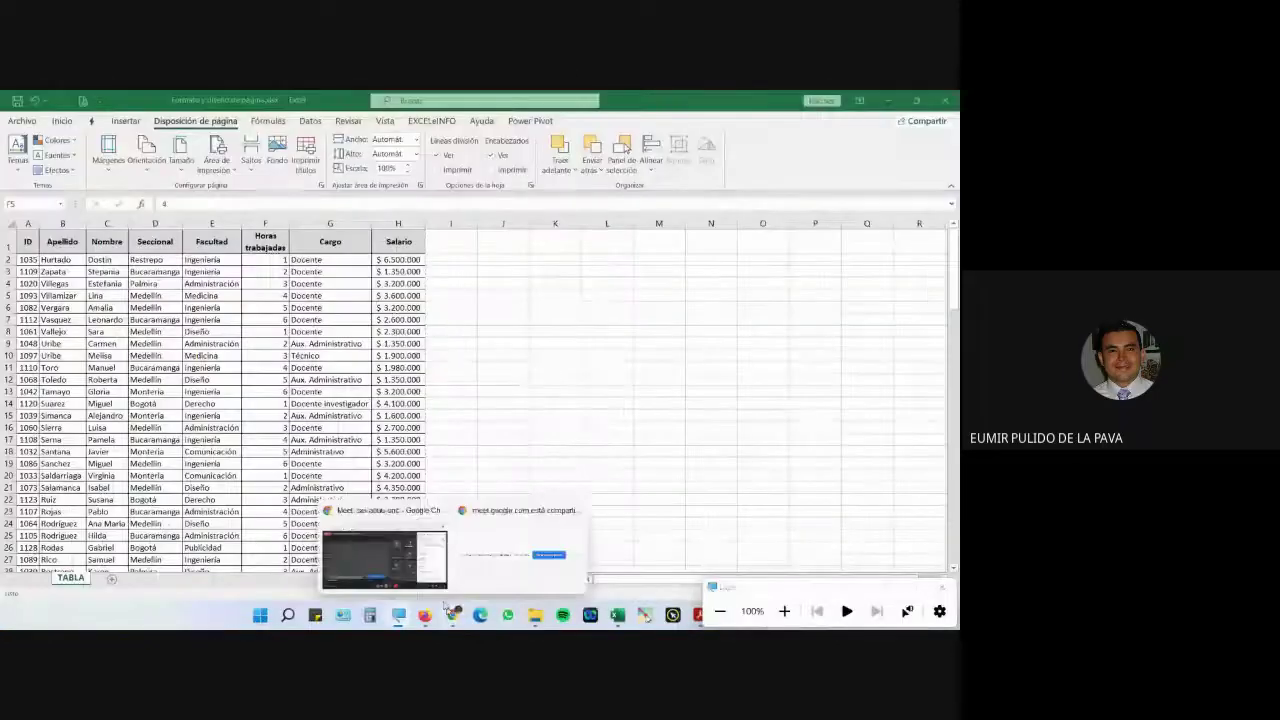
{"action": "left_click", "coordinate": [385, 555]}
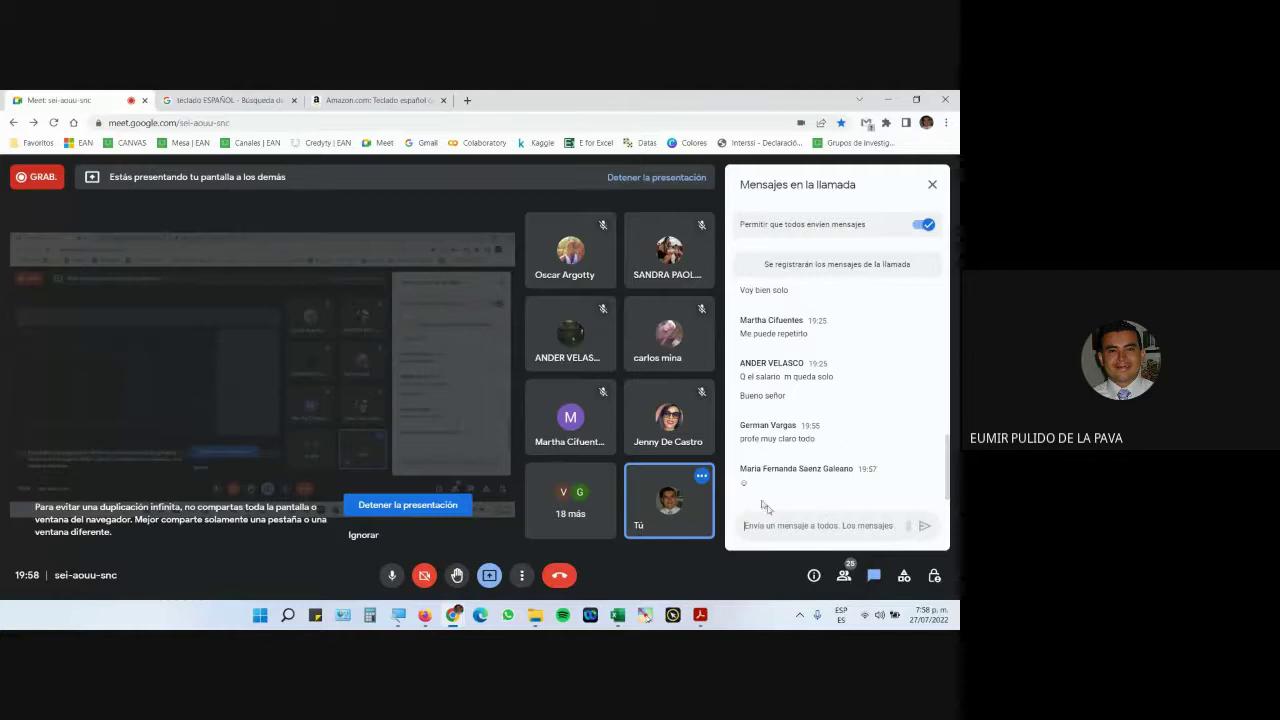
{"action": "key", "text": "alt+Tab"}
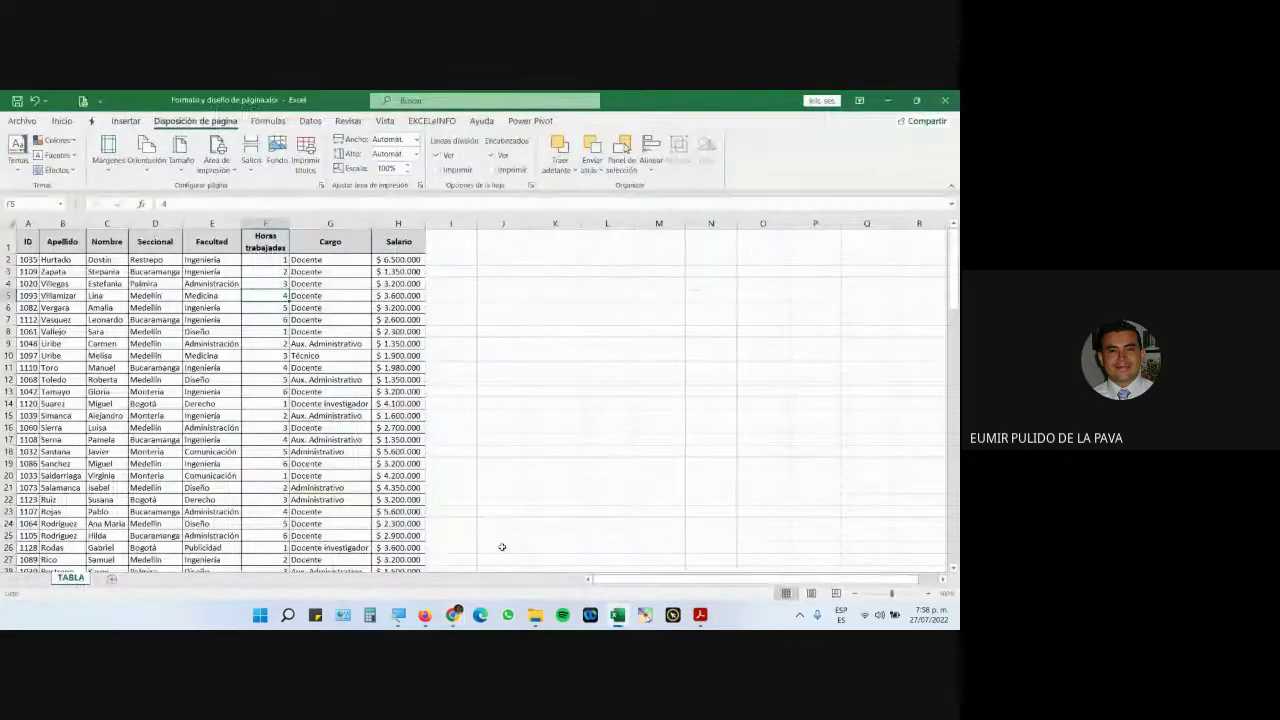
{"action": "scroll", "coordinate": [400, 500], "scroll_direction": "down", "scroll_amount": 10}
{"action": "scroll", "coordinate": [398, 504], "scroll_direction": "up", "scroll_amount": 10}
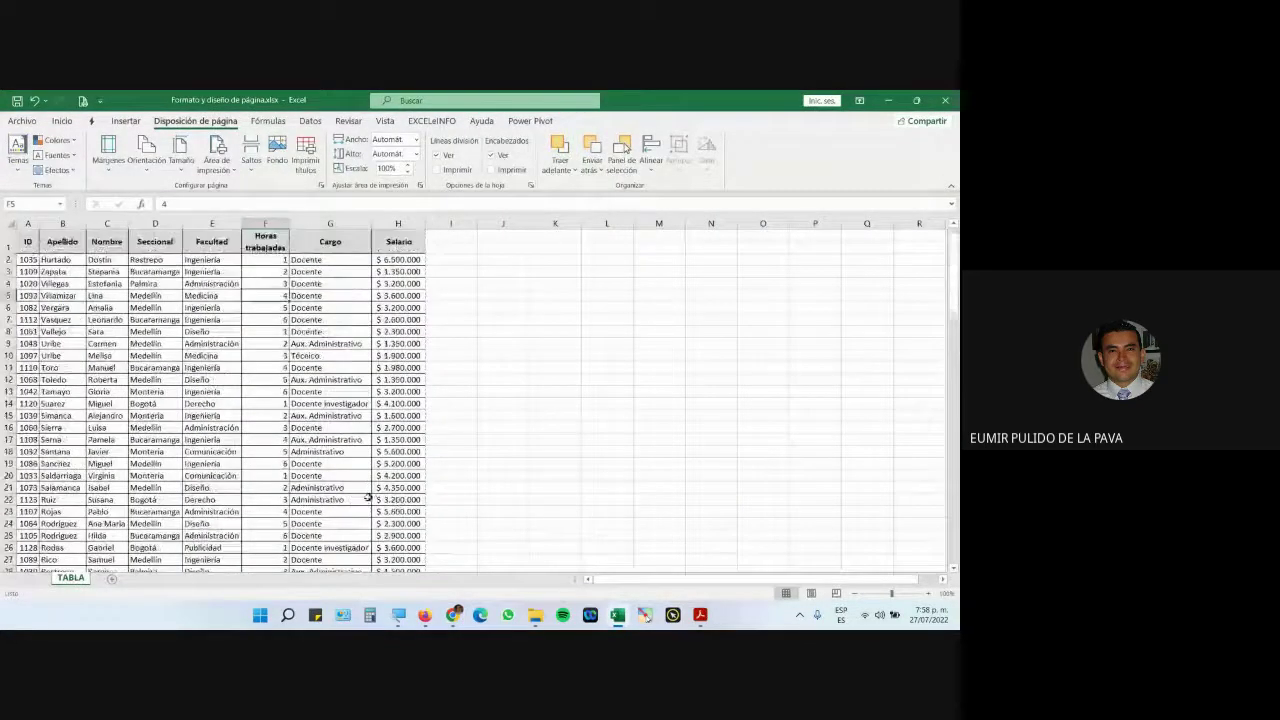
{"action": "scroll", "coordinate": [366, 490], "scroll_direction": "down", "scroll_amount": 19}
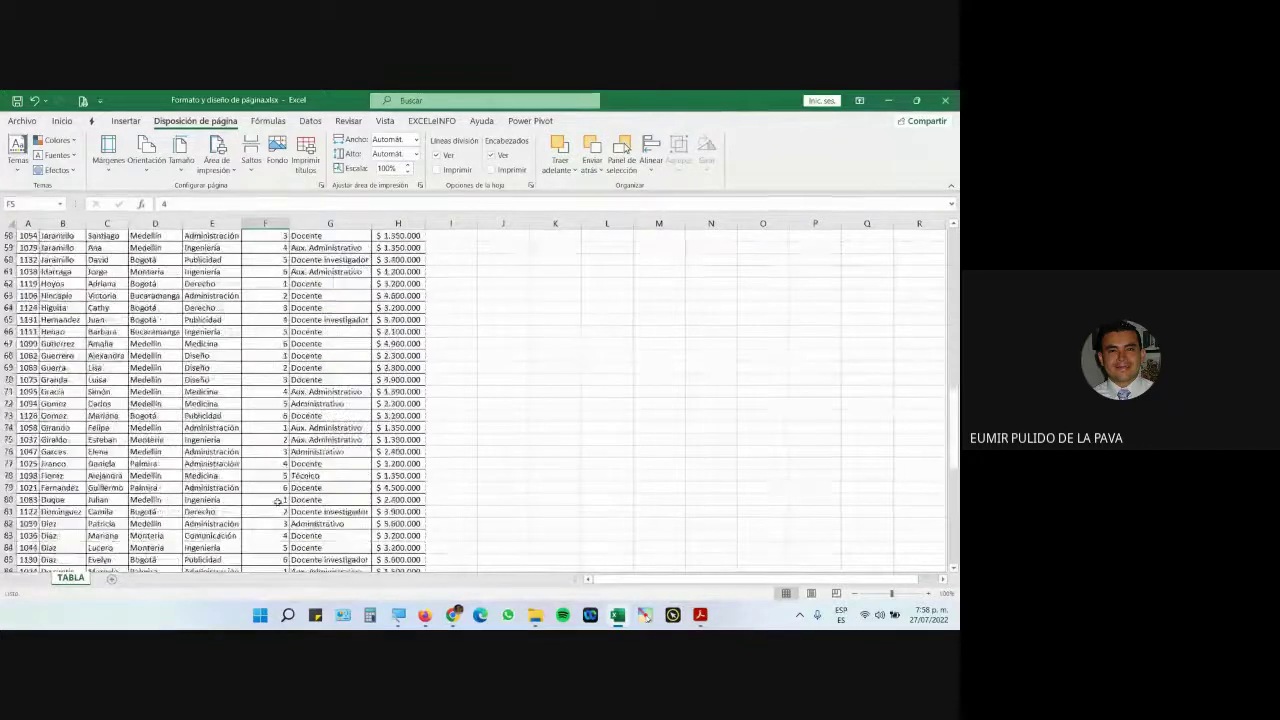
{"action": "scroll", "coordinate": [278, 500], "scroll_direction": "down", "scroll_amount": 10}
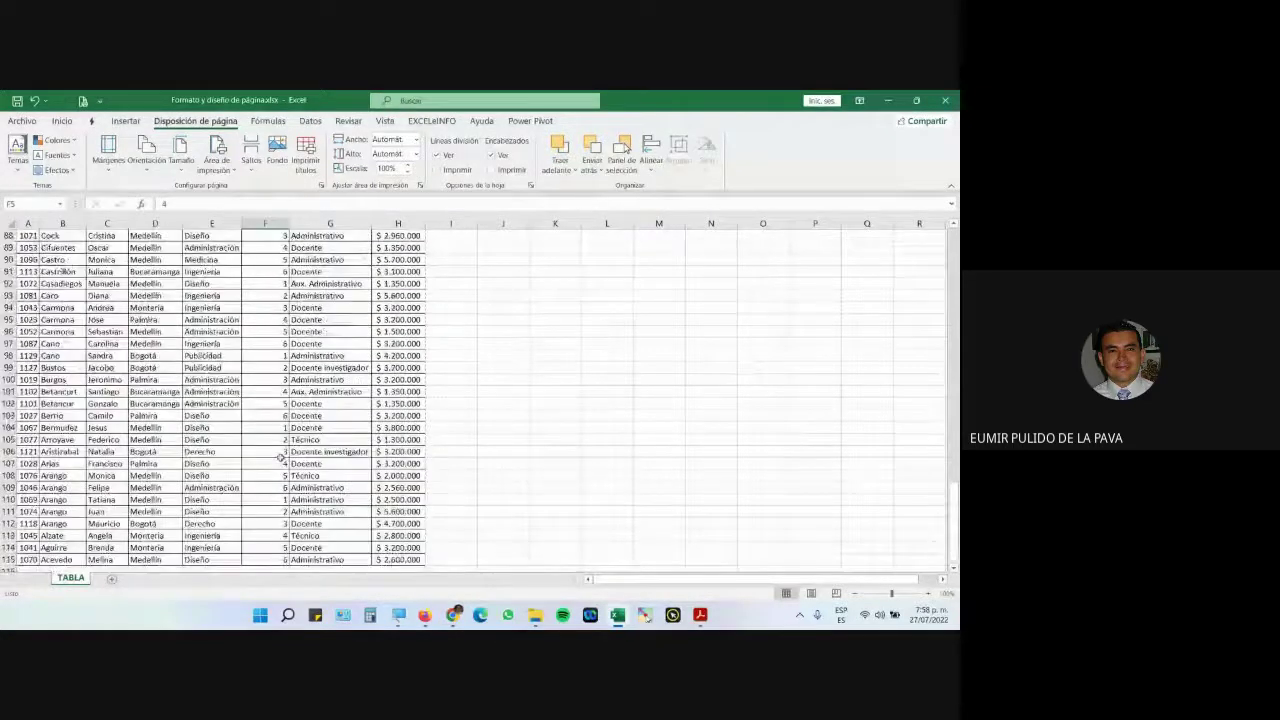
{"action": "scroll", "coordinate": [281, 457], "scroll_direction": "up", "scroll_amount": 20}
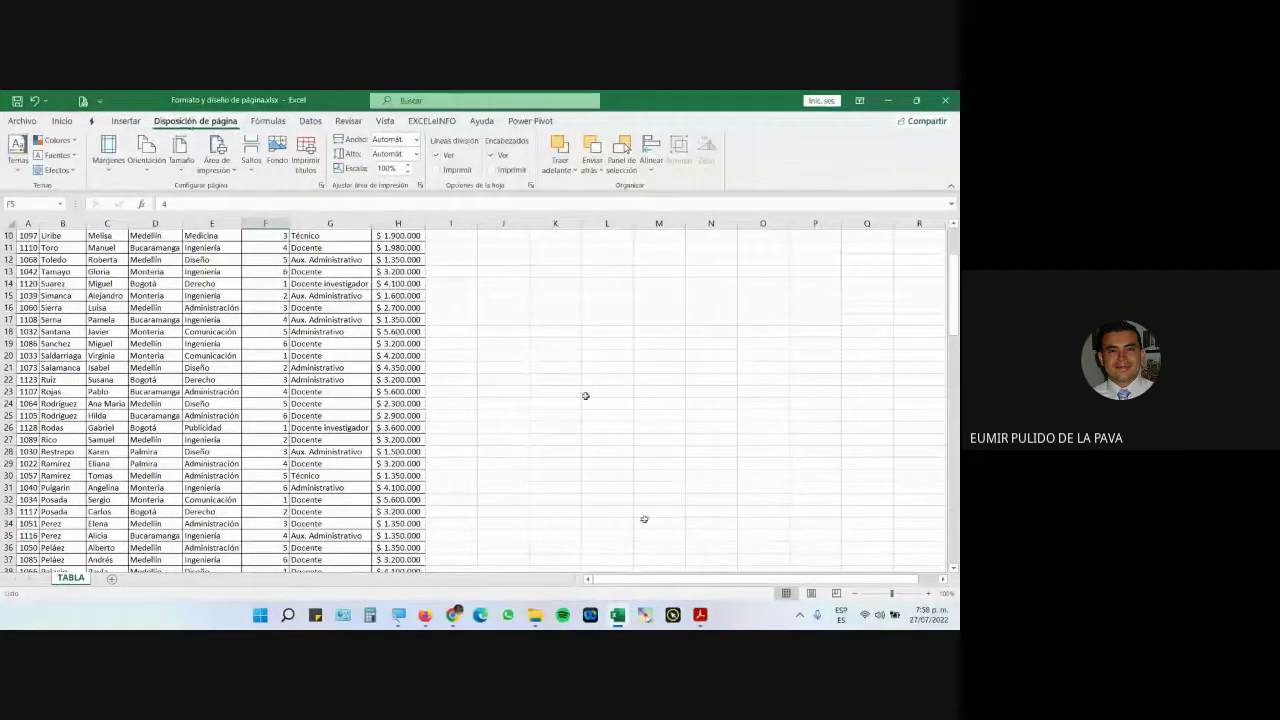
Bring up the course guide PDF and highlight section D on Pegado especial
{"action": "left_click", "coordinate": [699, 614]}
{"action": "scroll", "coordinate": [615, 446], "scroll_direction": "down", "scroll_amount": 10}
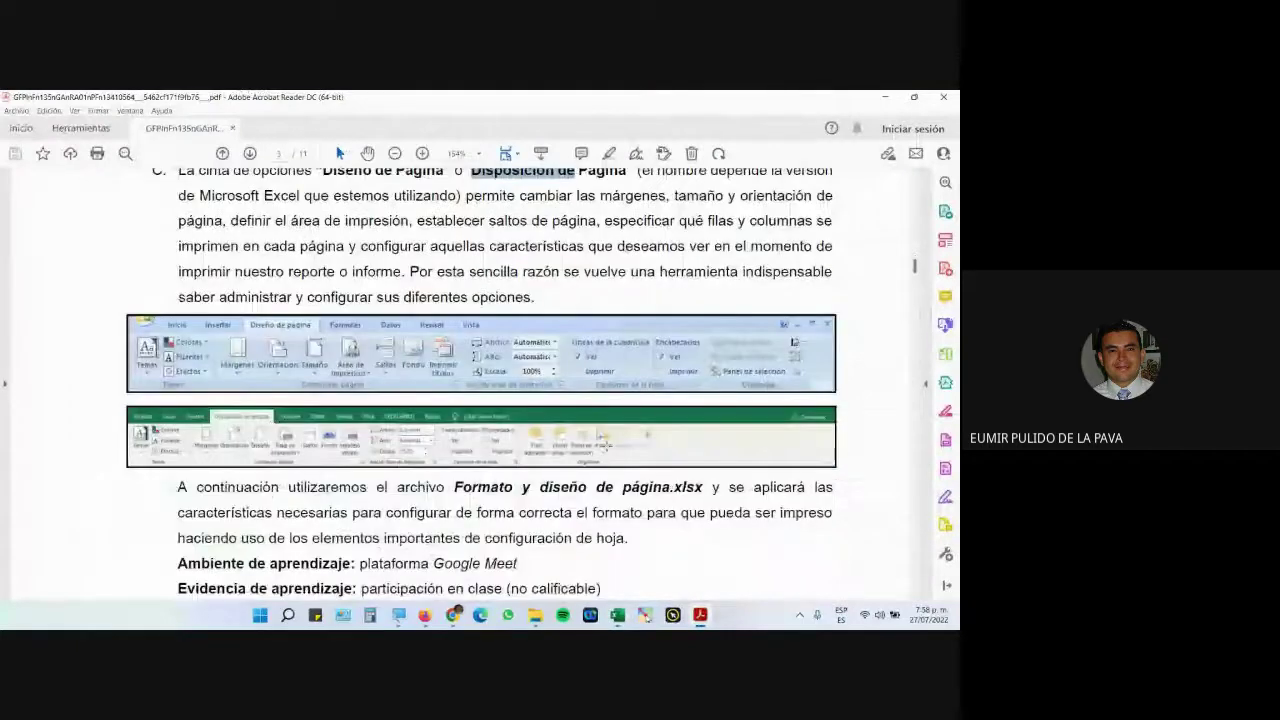
{"action": "scroll", "coordinate": [615, 446], "scroll_direction": "up", "scroll_amount": 2}
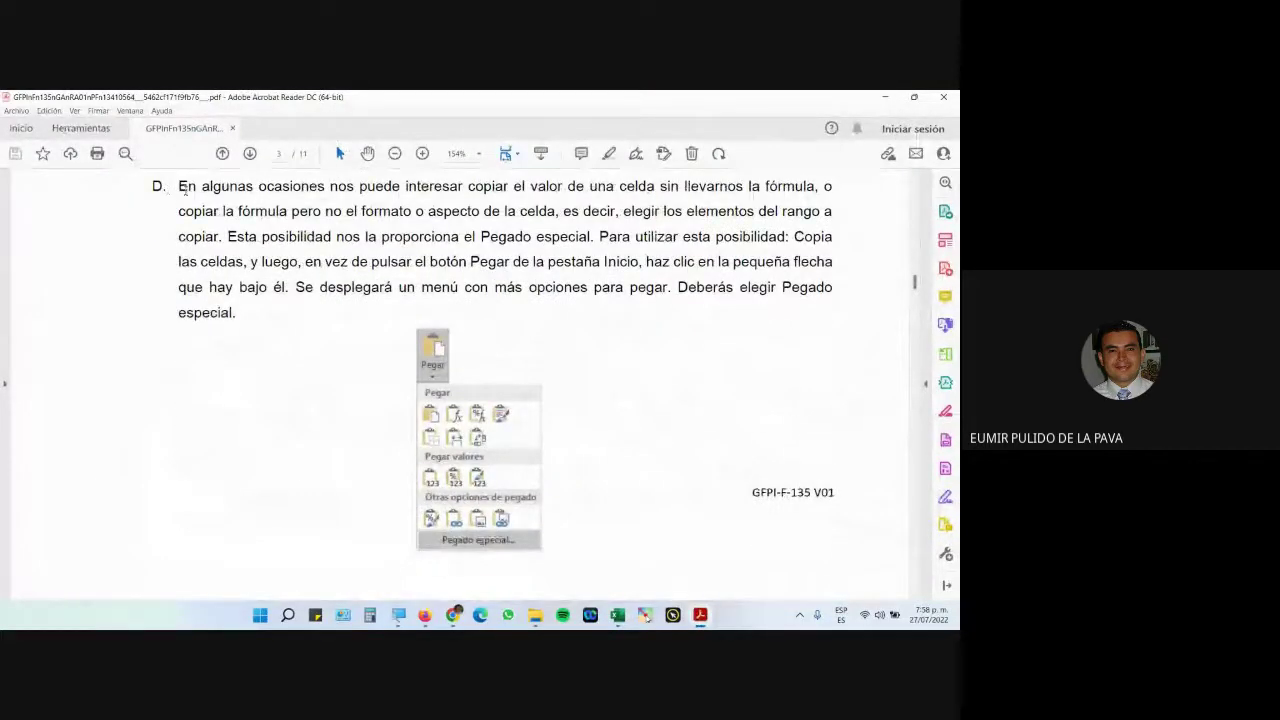
{"action": "left_click_drag", "start_coordinate": [177, 186], "coordinate": [240, 314]}
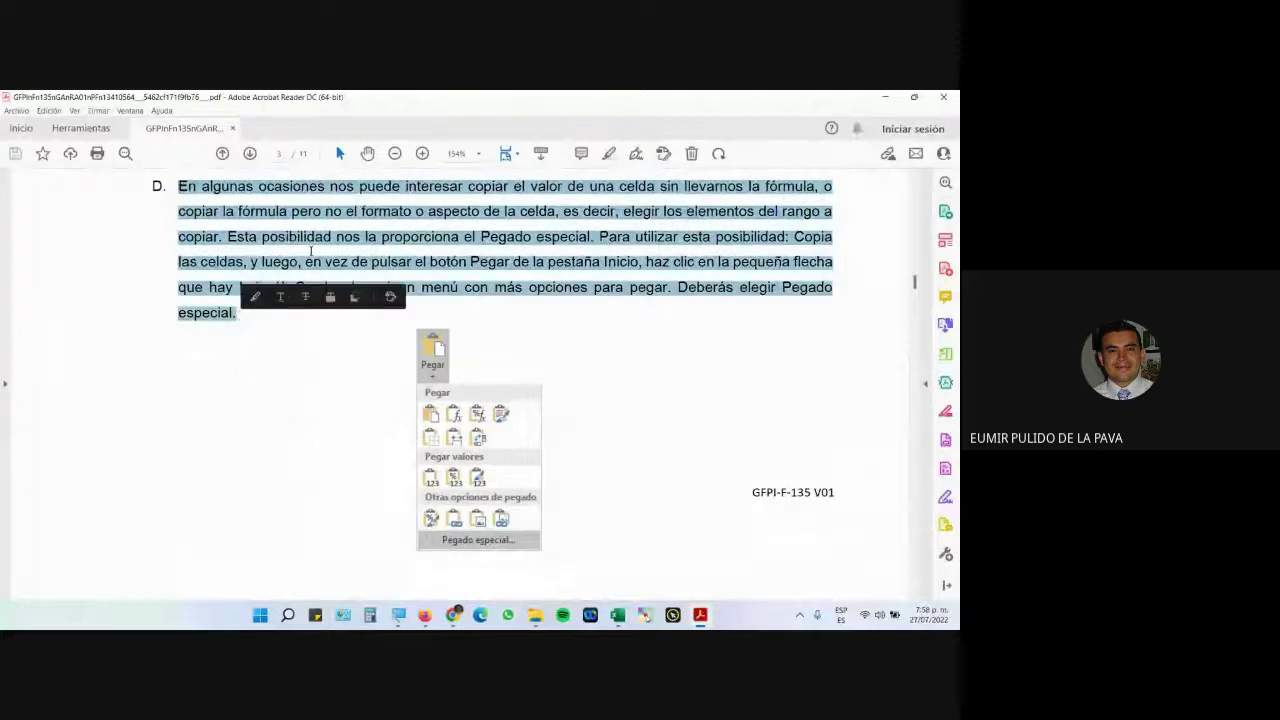
{"action": "left_click", "coordinate": [431, 257]}
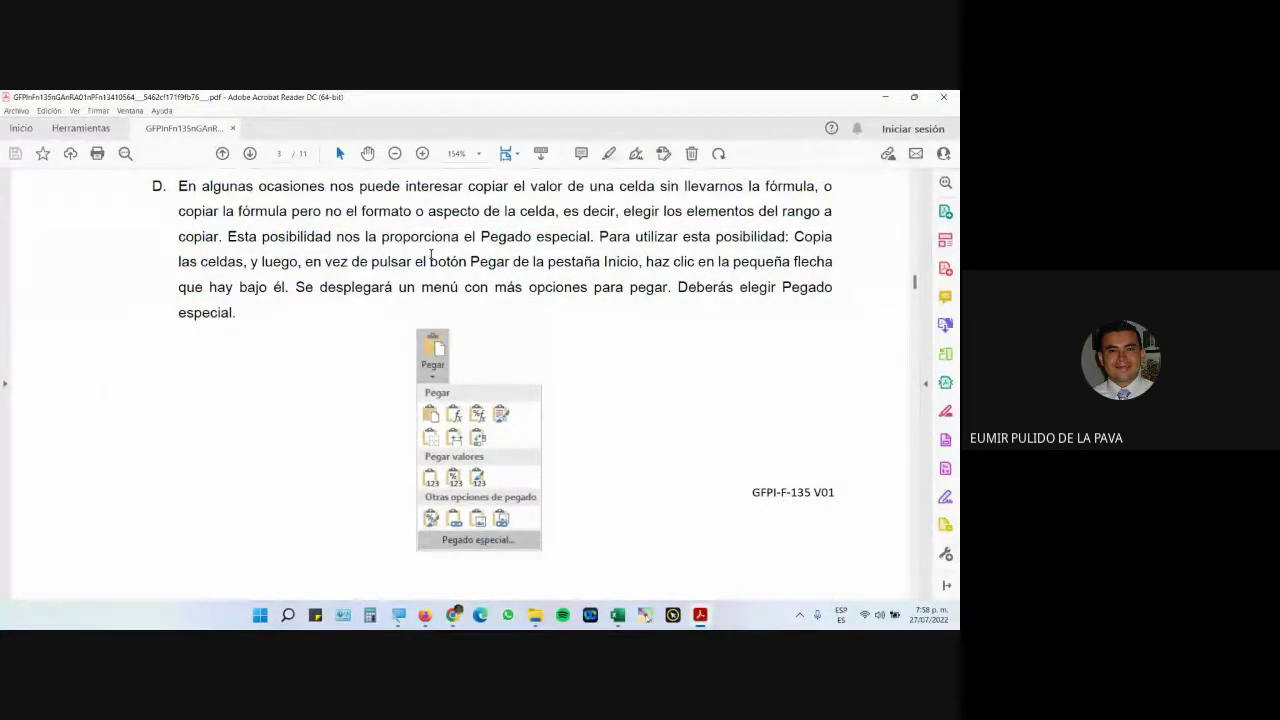
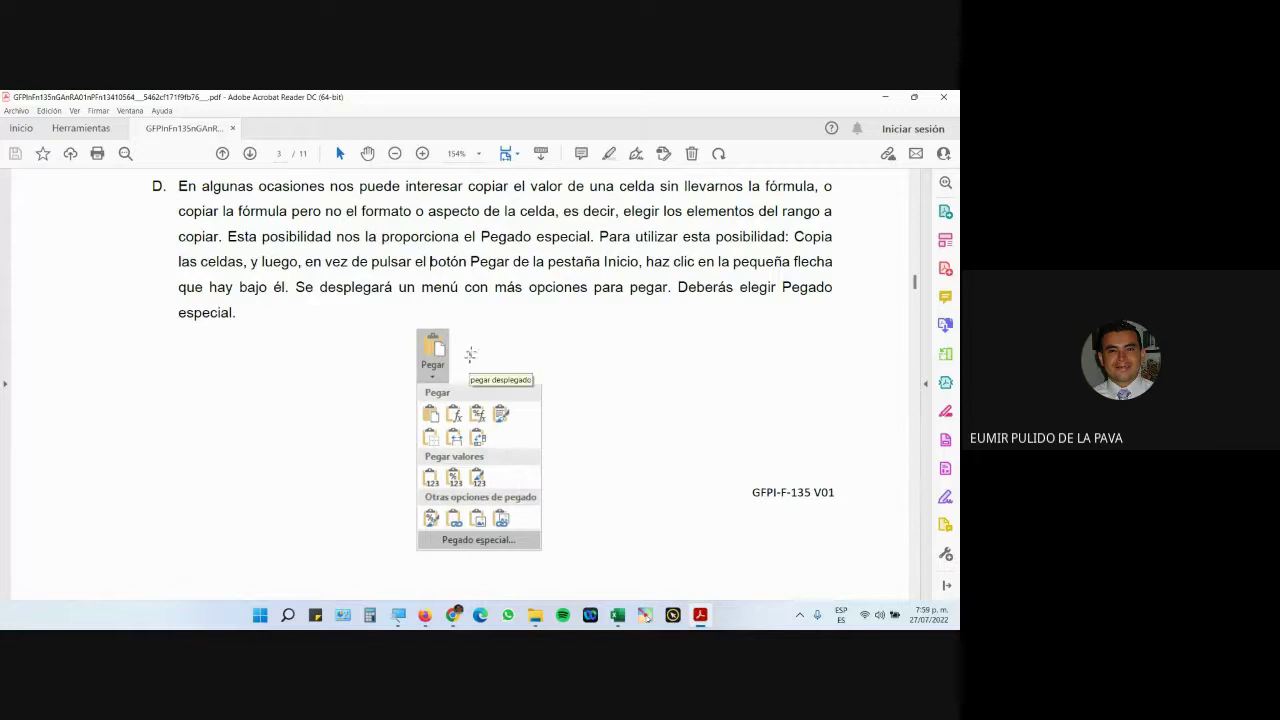
Scroll to page 4 of the guide and select the file name Pegado especial.xlsx
{"action": "scroll", "coordinate": [499, 389], "scroll_direction": "down", "scroll_amount": 2}
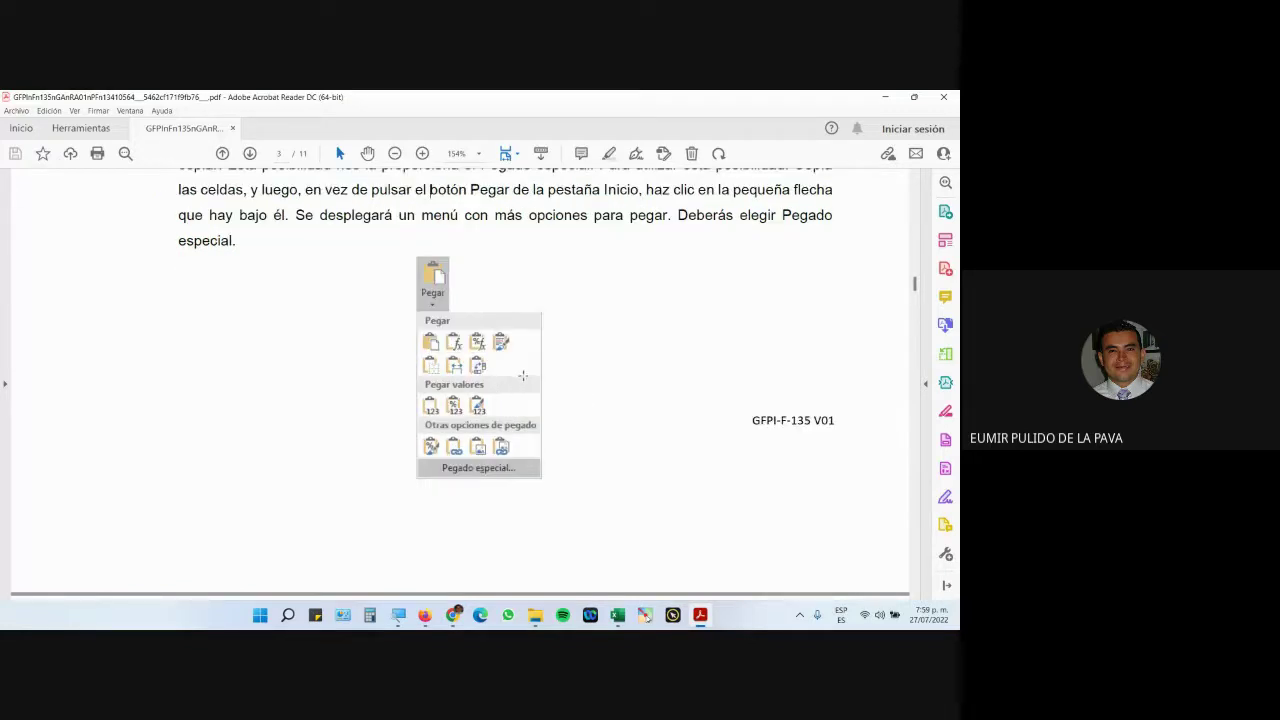
{"action": "scroll", "coordinate": [489, 481], "scroll_direction": "down", "scroll_amount": 3}
{"action": "scroll", "coordinate": [489, 481], "scroll_direction": "down", "scroll_amount": 6}
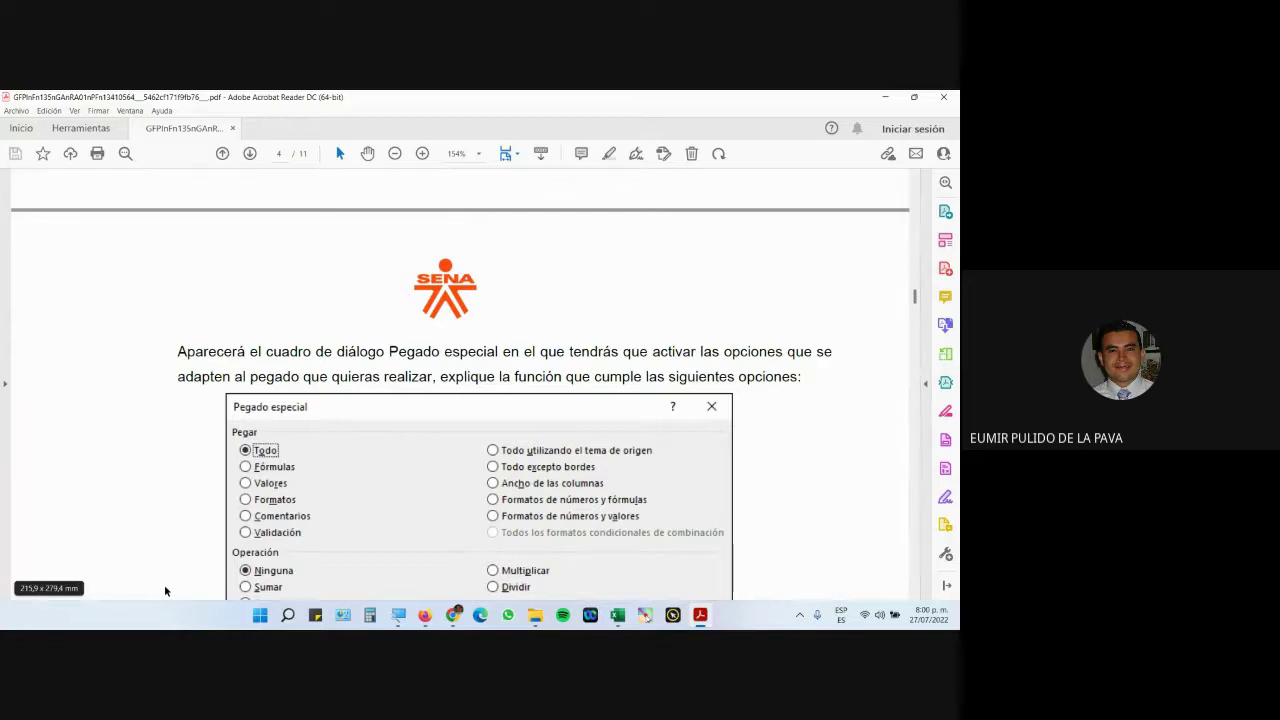
{"action": "scroll", "coordinate": [165, 591], "scroll_direction": "down", "scroll_amount": 5}
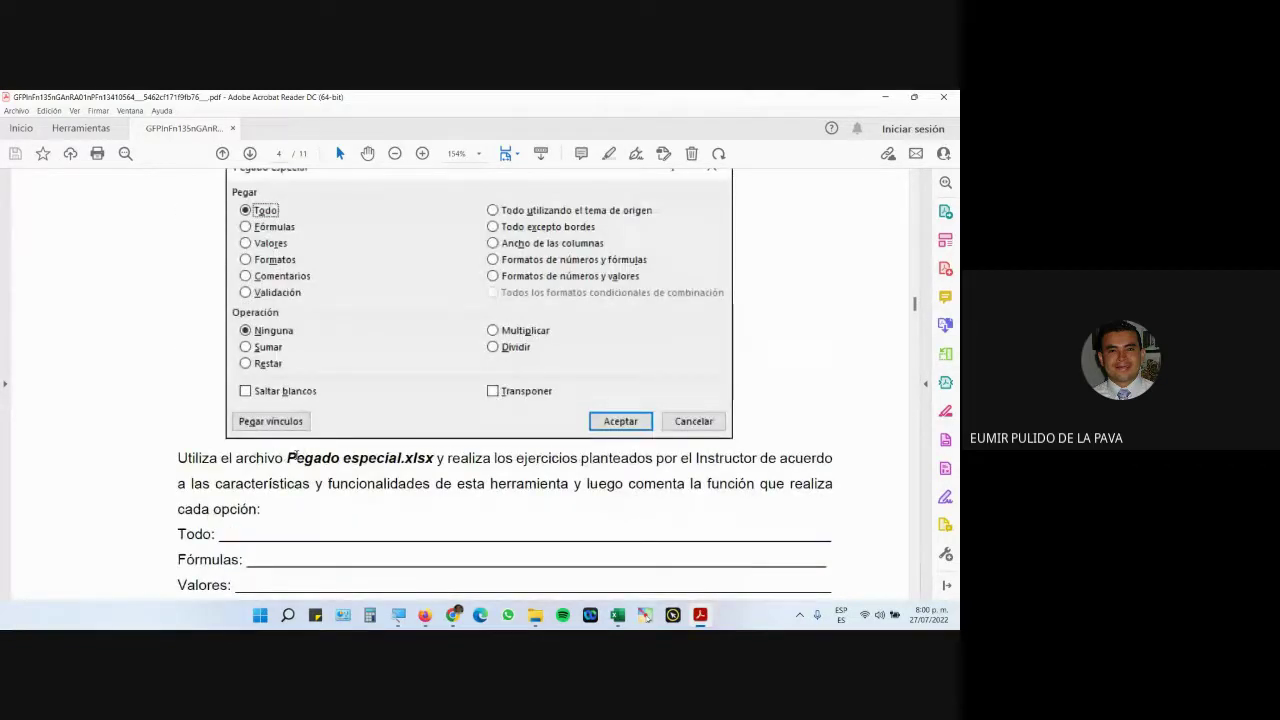
{"action": "left_click_drag", "start_coordinate": [287, 457], "coordinate": [490, 457]}
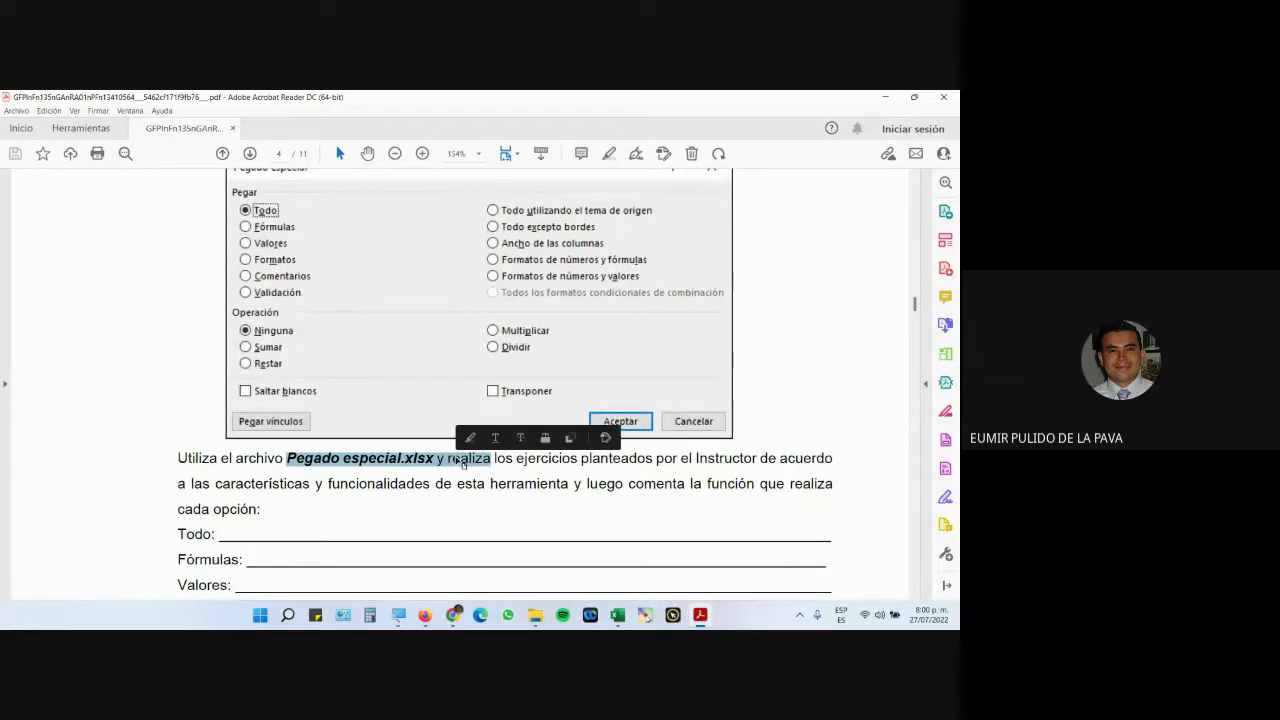
Switch to the browser's course page and enlarge the screen with the Magnifier
{"action": "key", "text": "alt+Tab"}
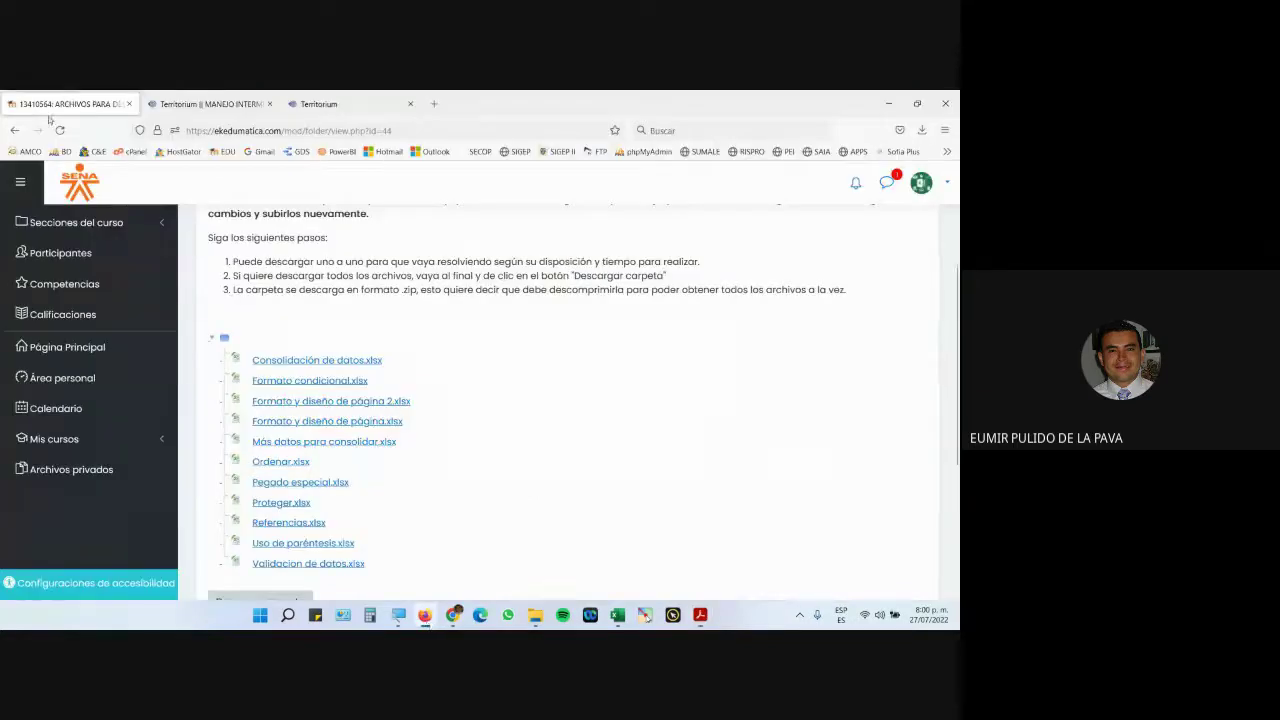
{"action": "scroll", "coordinate": [346, 458], "scroll_direction": "down", "scroll_amount": 1}
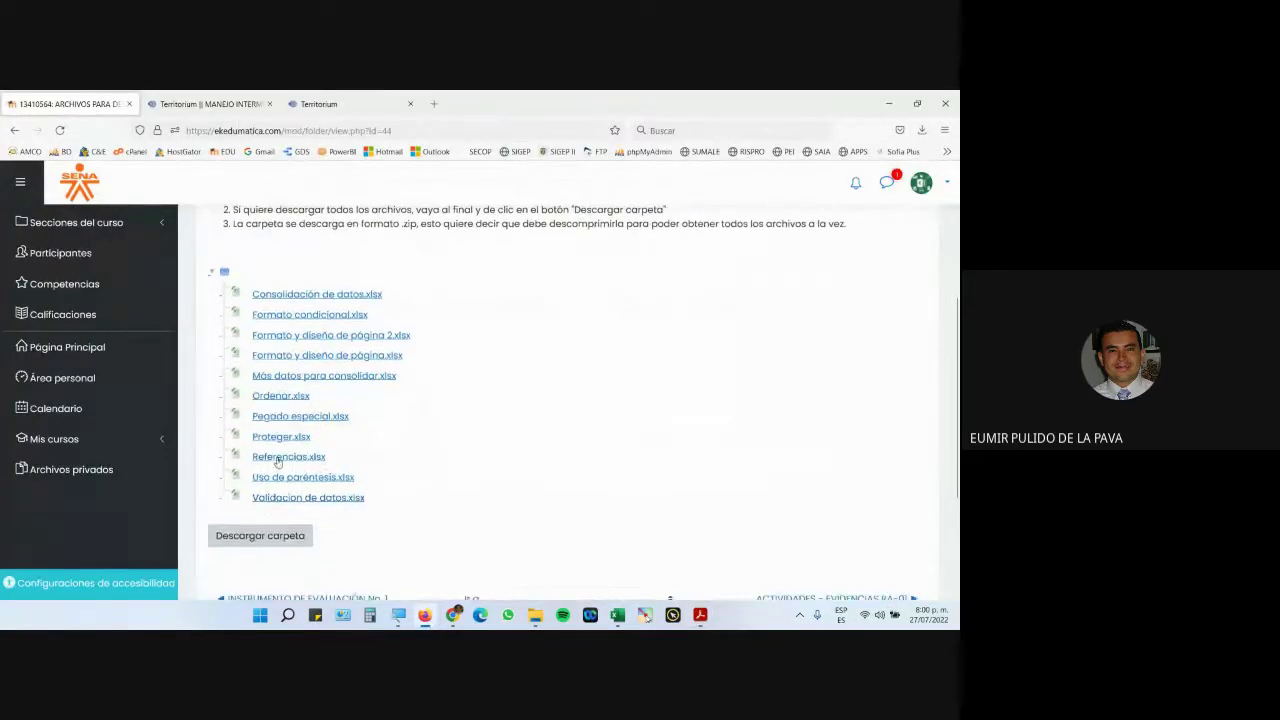
{"action": "left_click", "coordinate": [320, 104]}
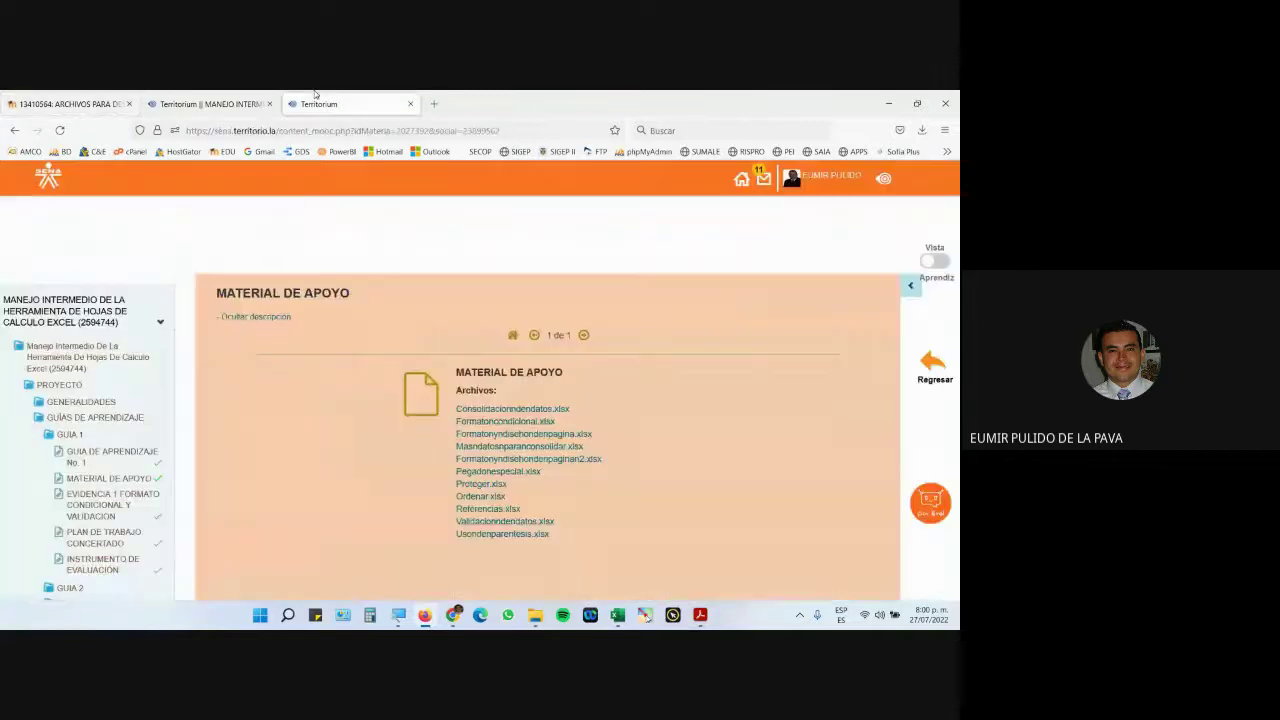
{"action": "left_click", "coordinate": [398, 615]}
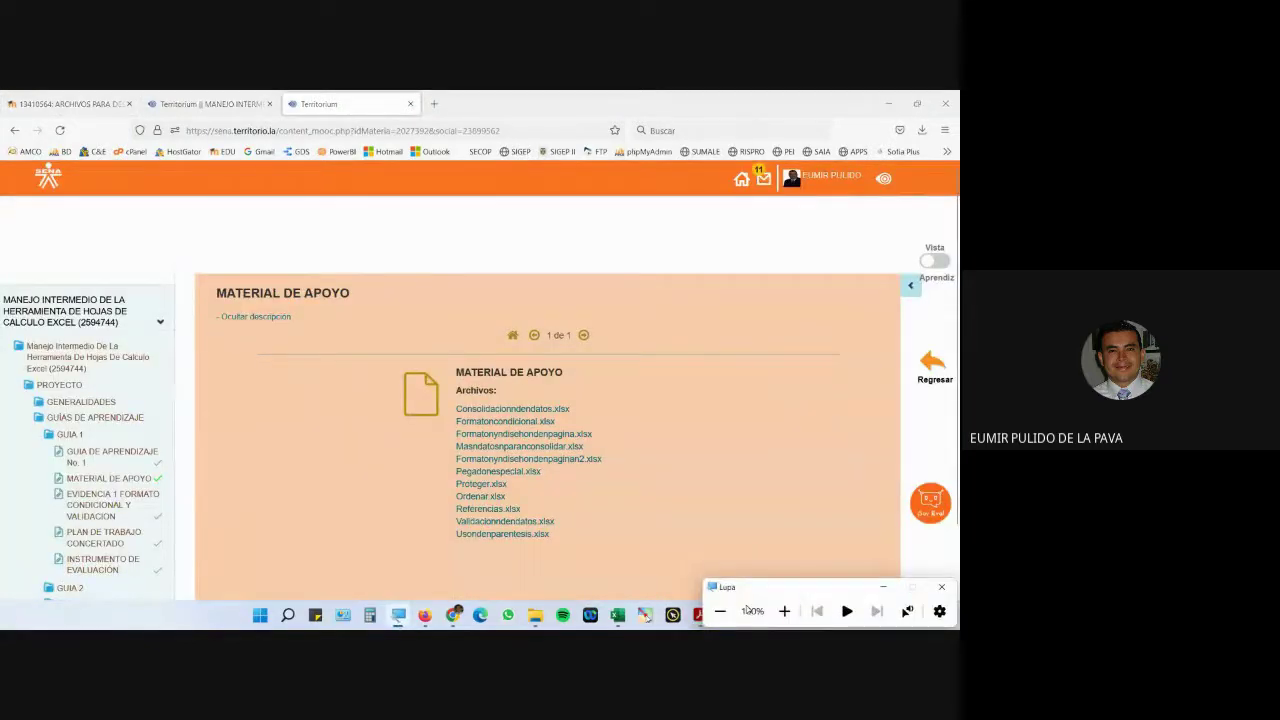
{"action": "left_click", "coordinate": [780, 611]}
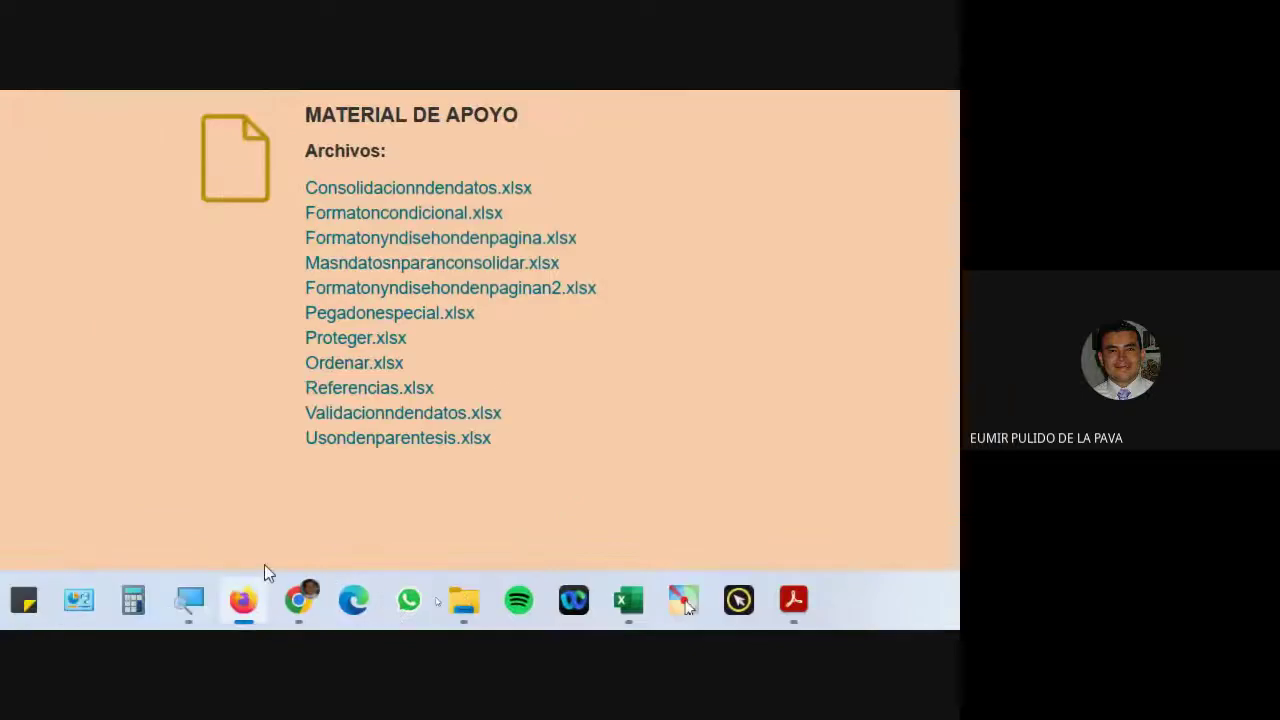
Download and save Pegado especial.xlsx from the ekedumatica course folder, resetting magnification to 100%
{"action": "mouse_move", "coordinate": [258, 605]}
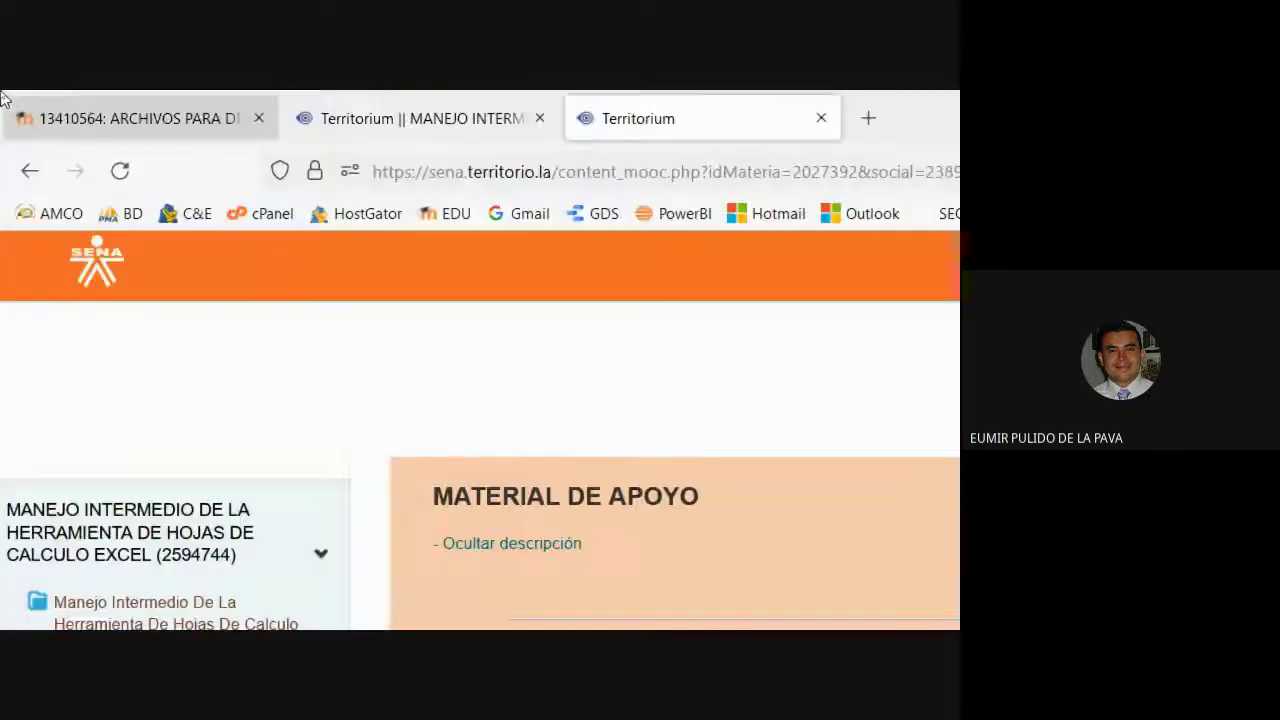
{"action": "left_click", "coordinate": [40, 100]}
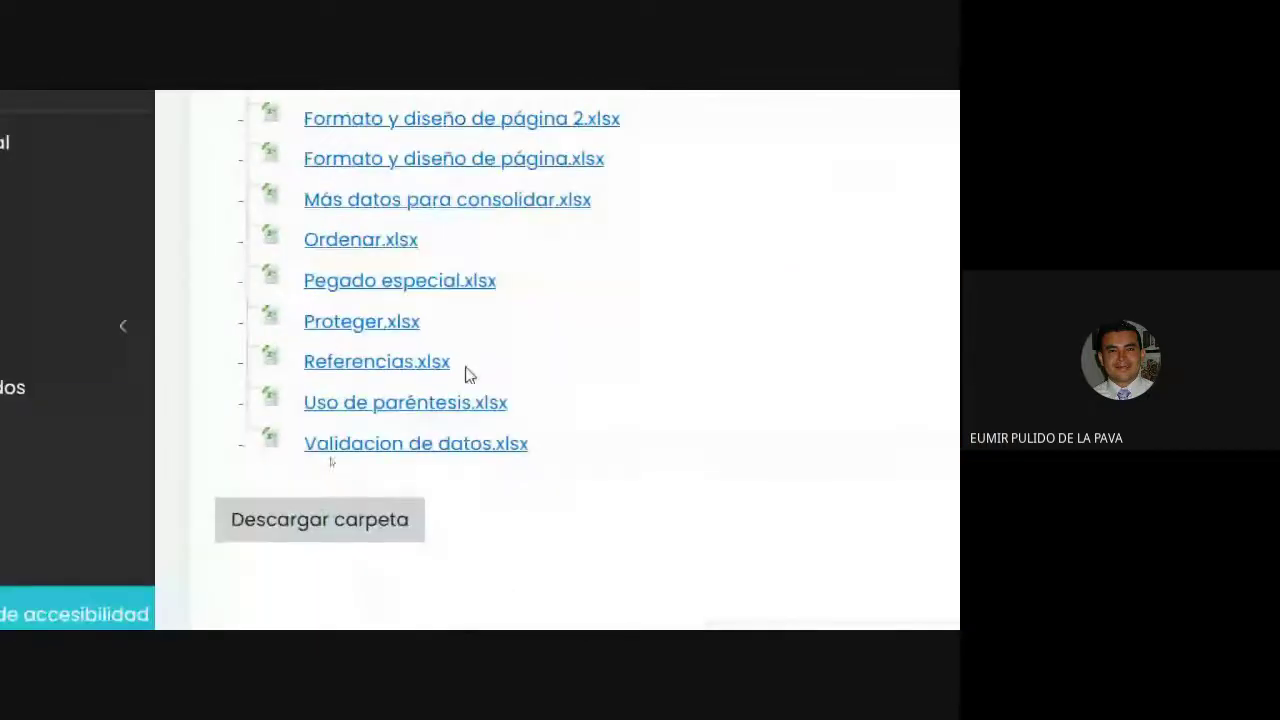
{"action": "left_click", "coordinate": [390, 287]}
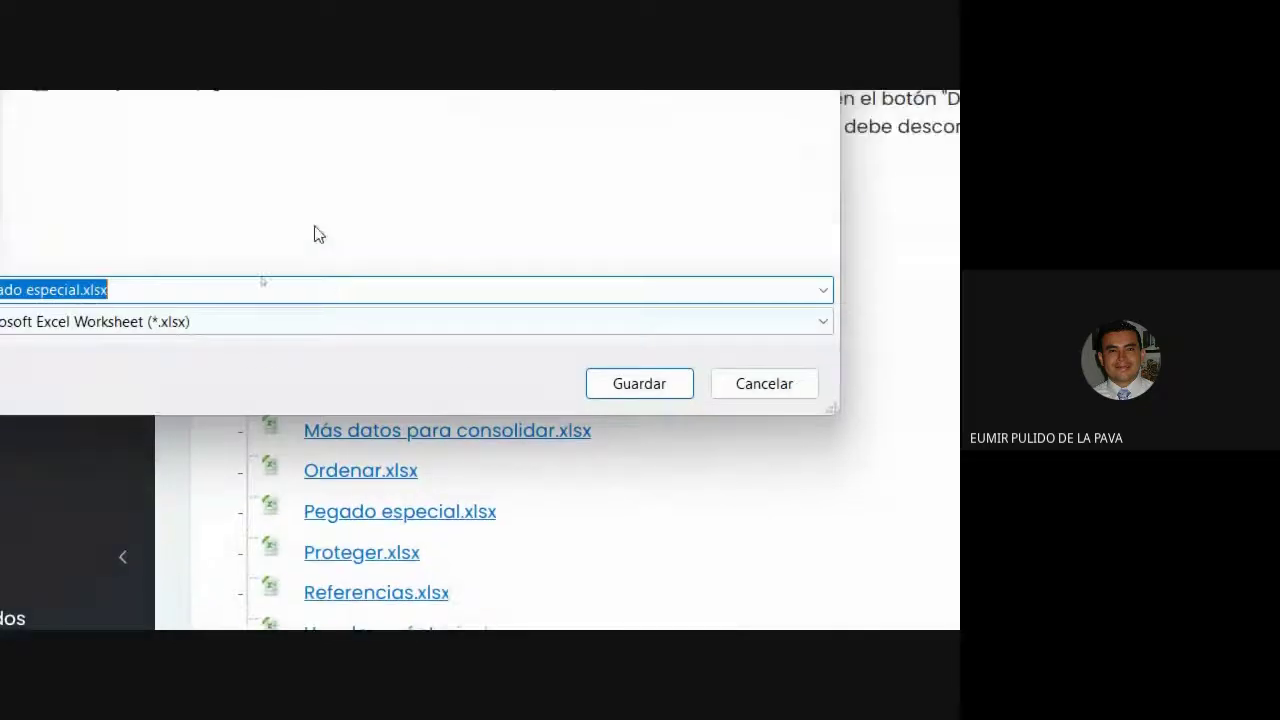
{"action": "left_click", "coordinate": [640, 390]}
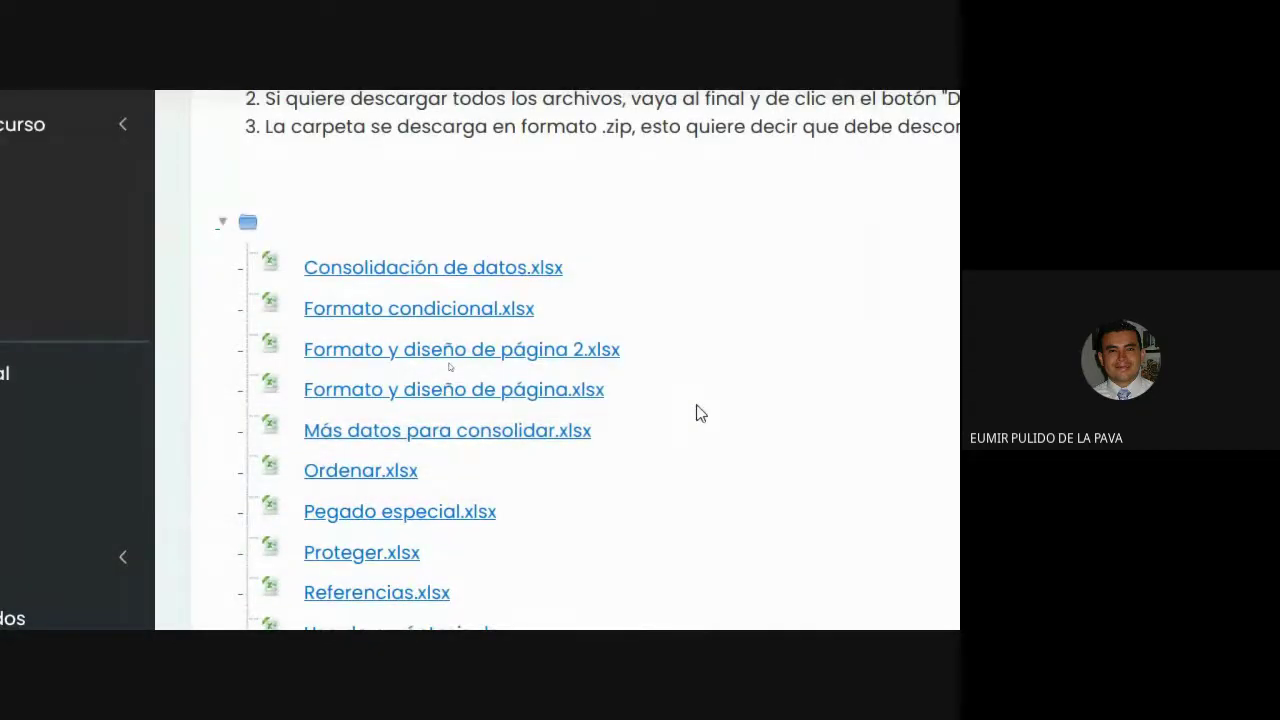
{"action": "left_click", "coordinate": [581, 600]}
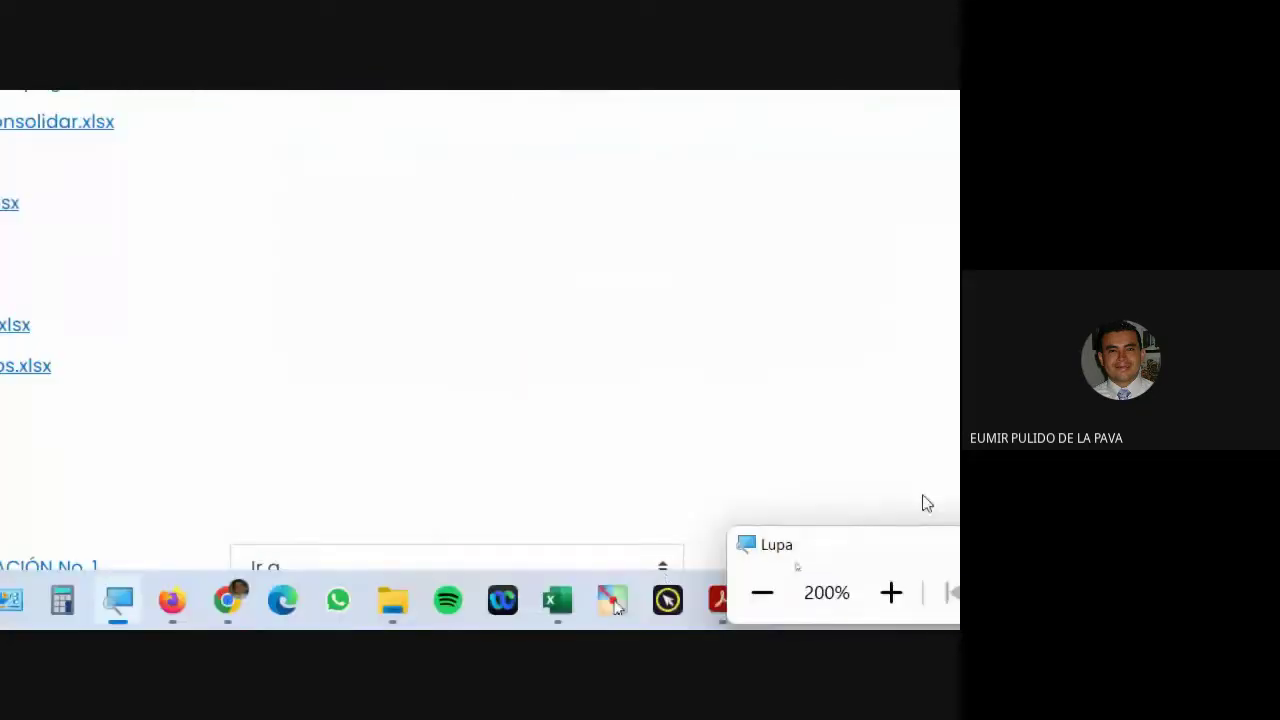
{"action": "left_click", "coordinate": [769, 592]}
Open the saved Pegado especial.xlsx from Firefox's recent downloads list
{"action": "left_click", "coordinate": [617, 614]}
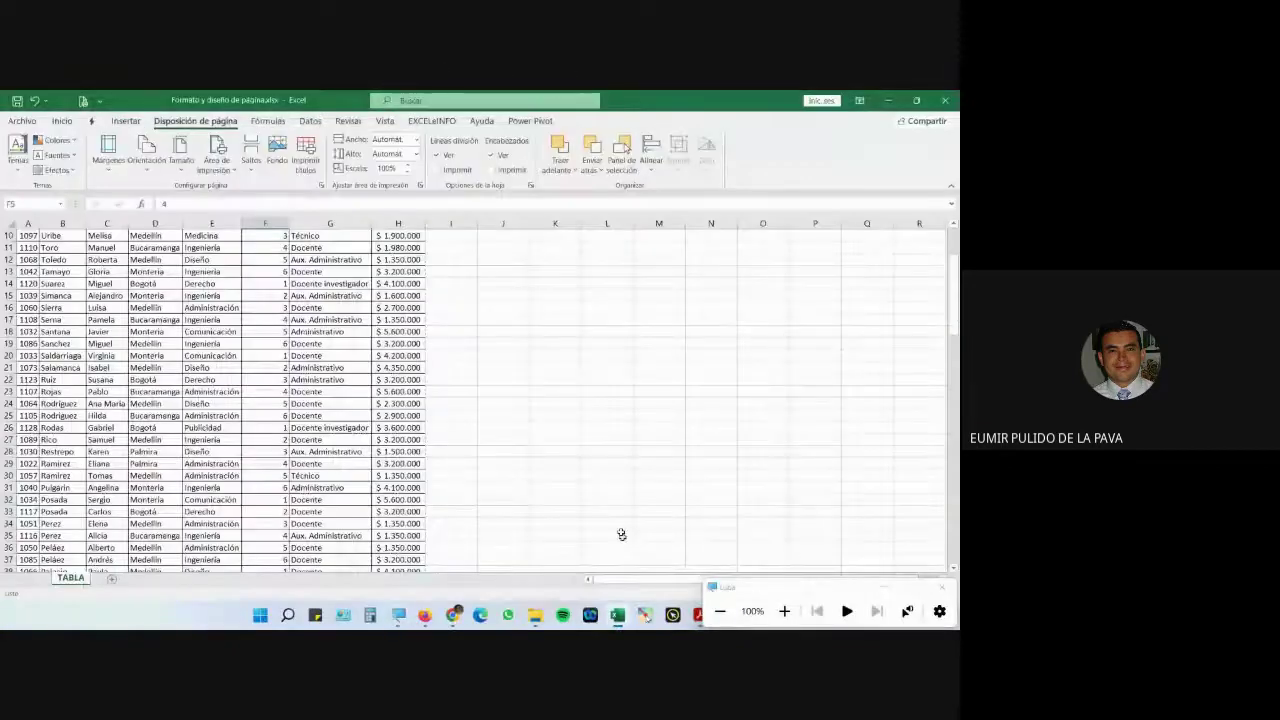
{"action": "left_click", "coordinate": [578, 498]}
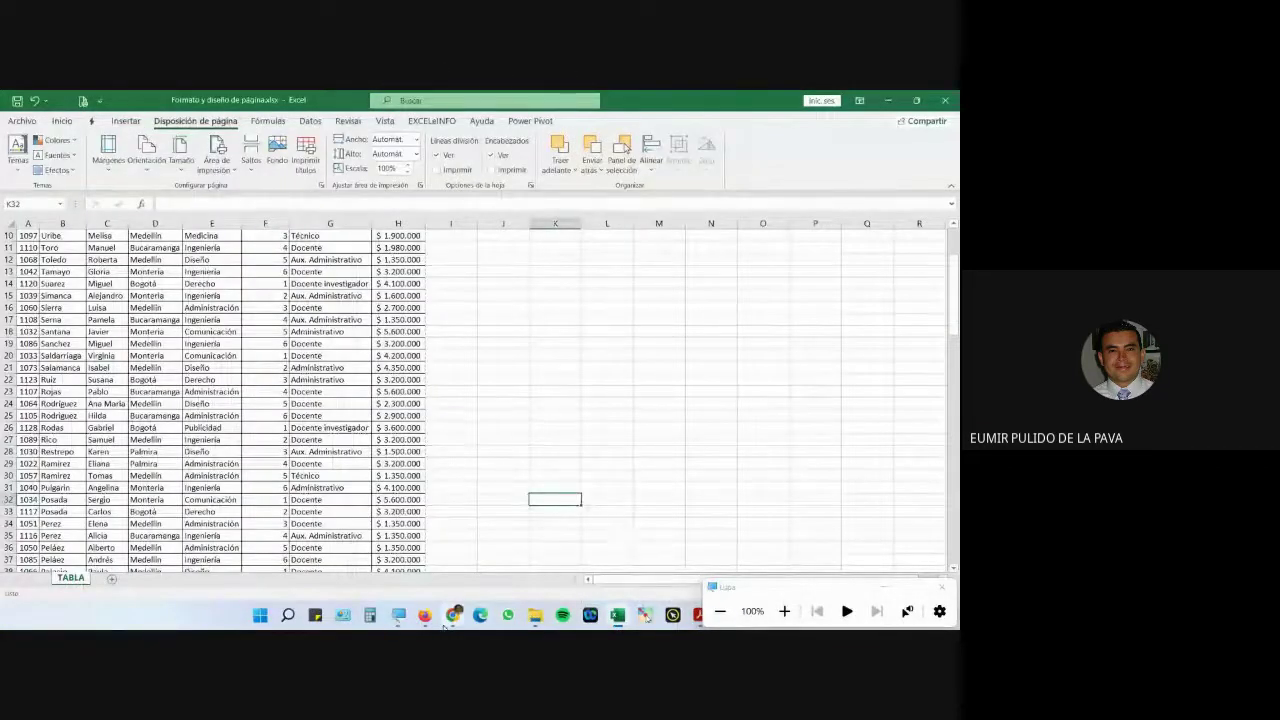
{"action": "left_click", "coordinate": [434, 618]}
{"action": "left_click", "coordinate": [922, 130]}
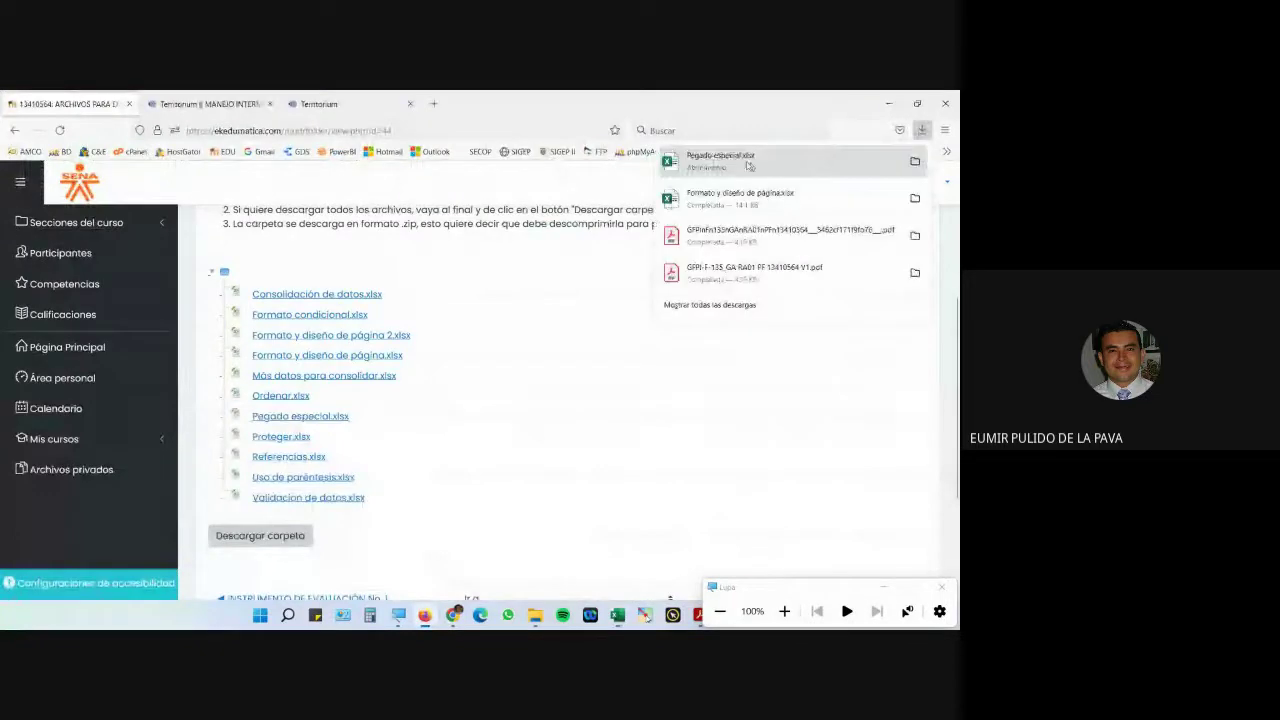
{"action": "left_click", "coordinate": [737, 160]}
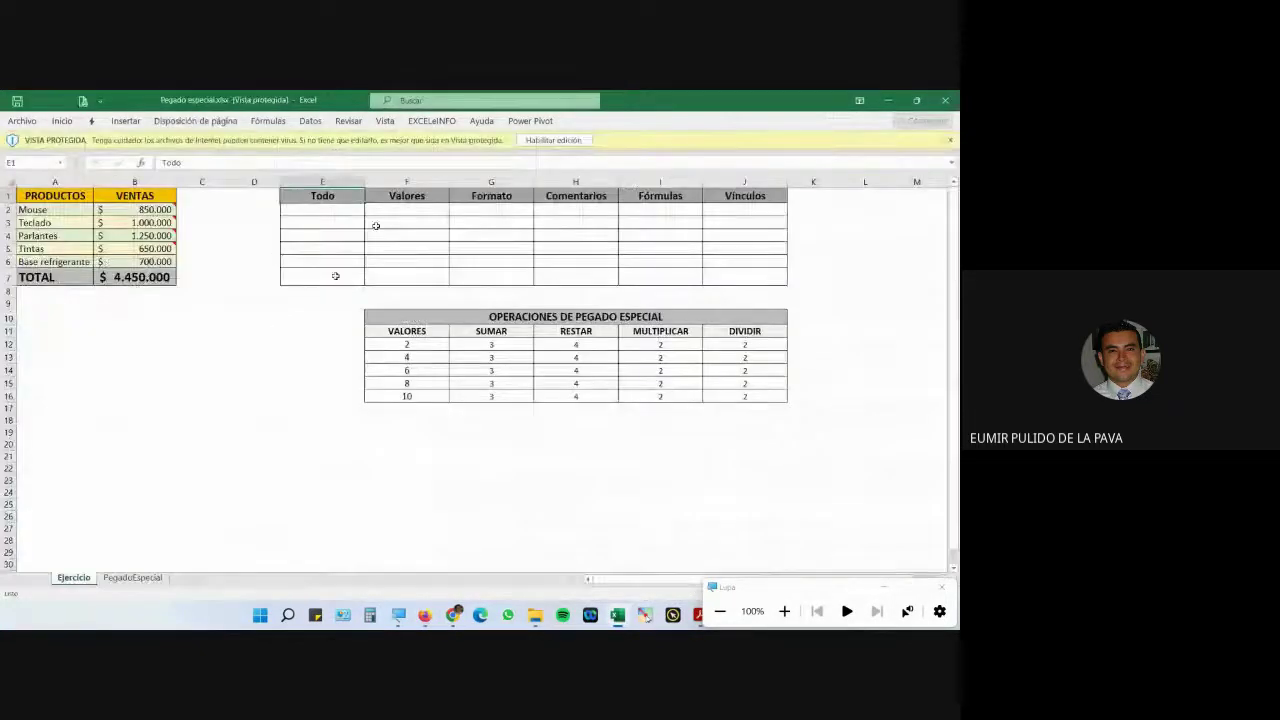
Enable editing, then copy the VENTAS values B2:B7 and paste them into A19:A24
{"action": "left_click", "coordinate": [553, 140]}
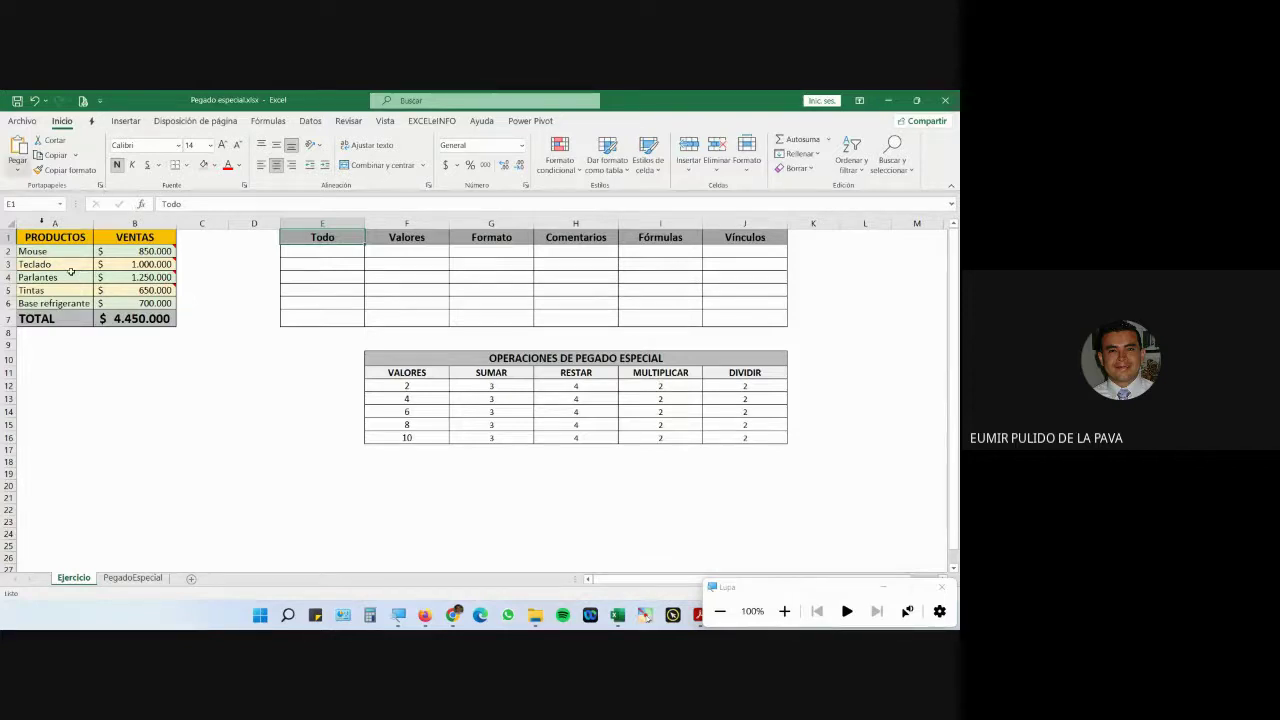
{"action": "left_click", "coordinate": [784, 611]}
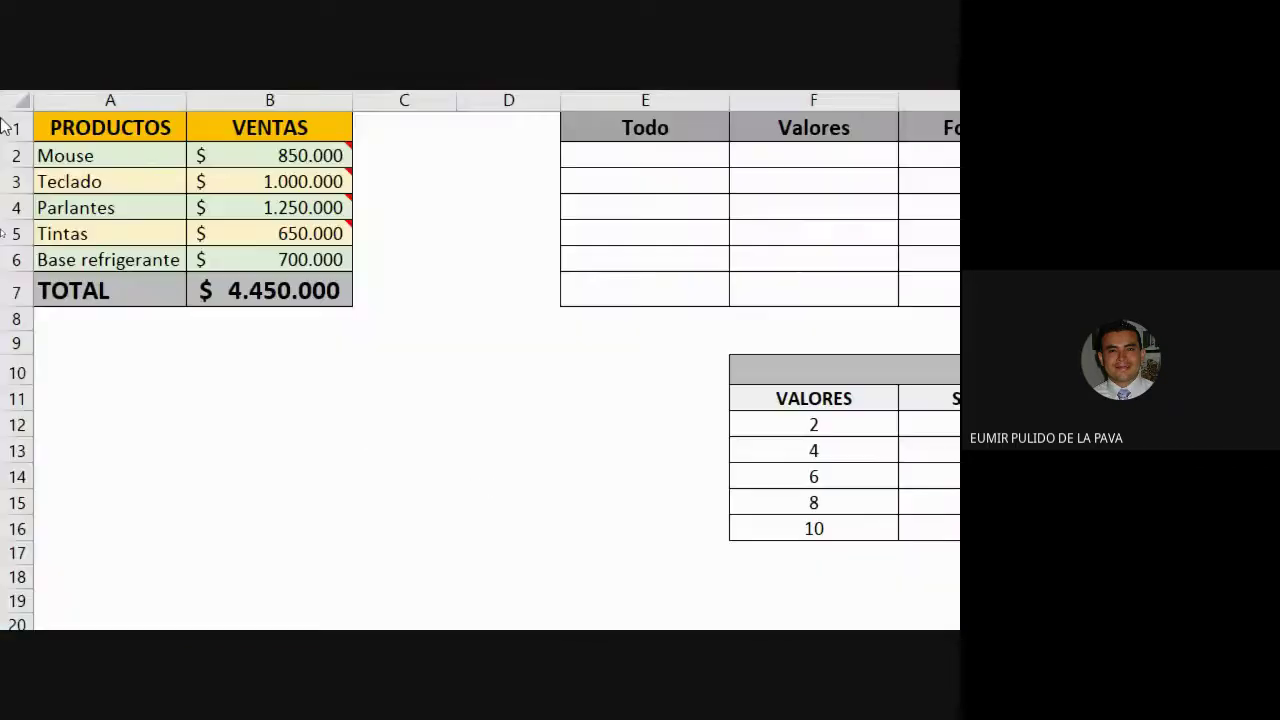
{"action": "left_click_drag", "start_coordinate": [283, 157], "coordinate": [268, 290]}
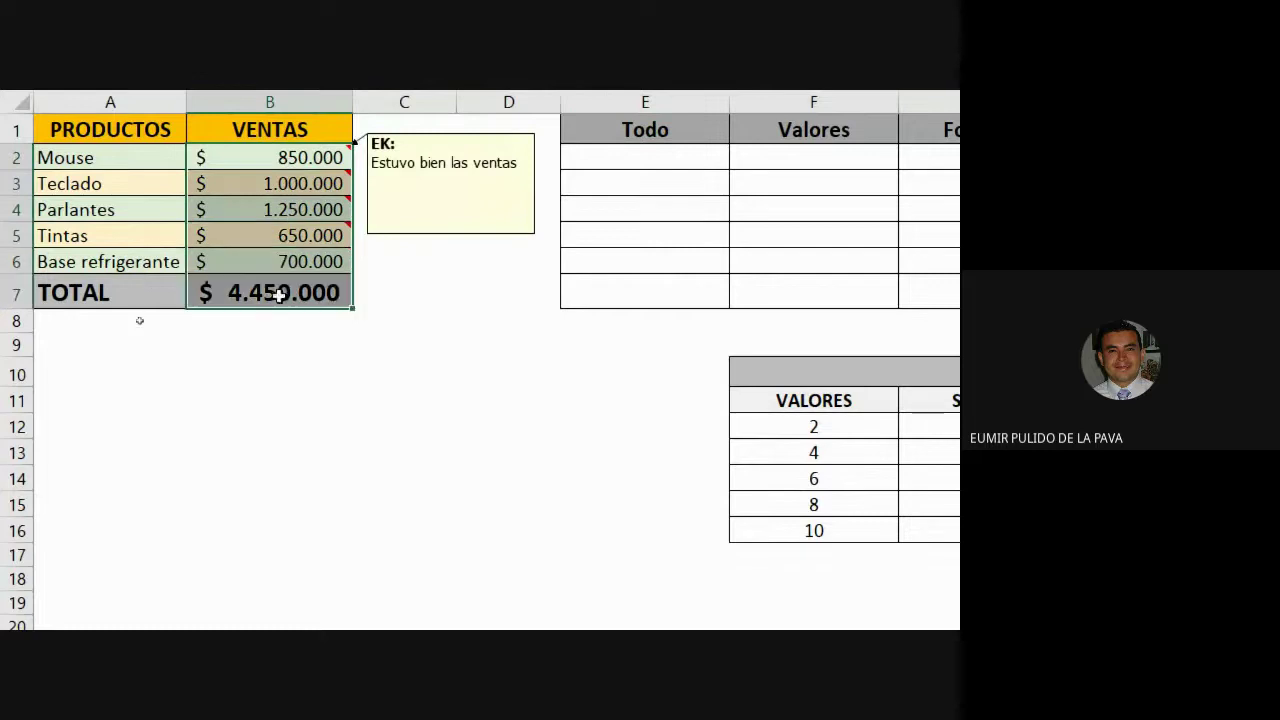
{"action": "left_click", "coordinate": [104, 121]}
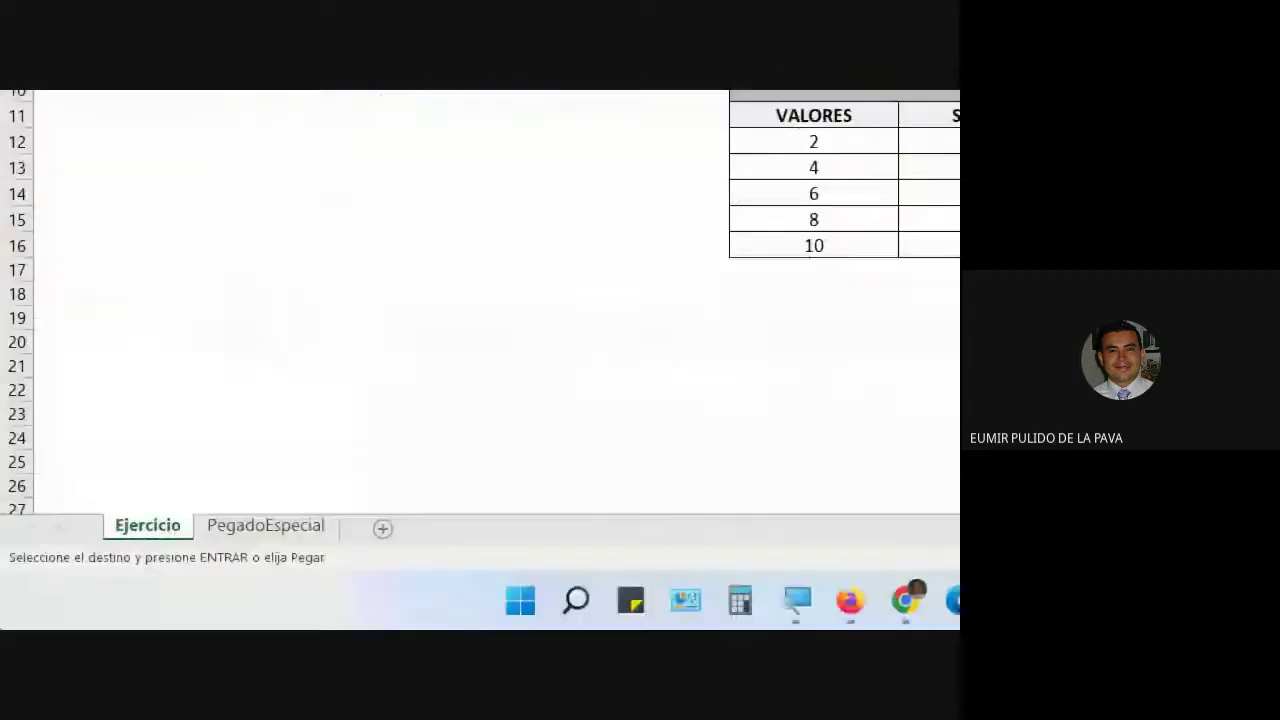
{"action": "left_click", "coordinate": [94, 323]}
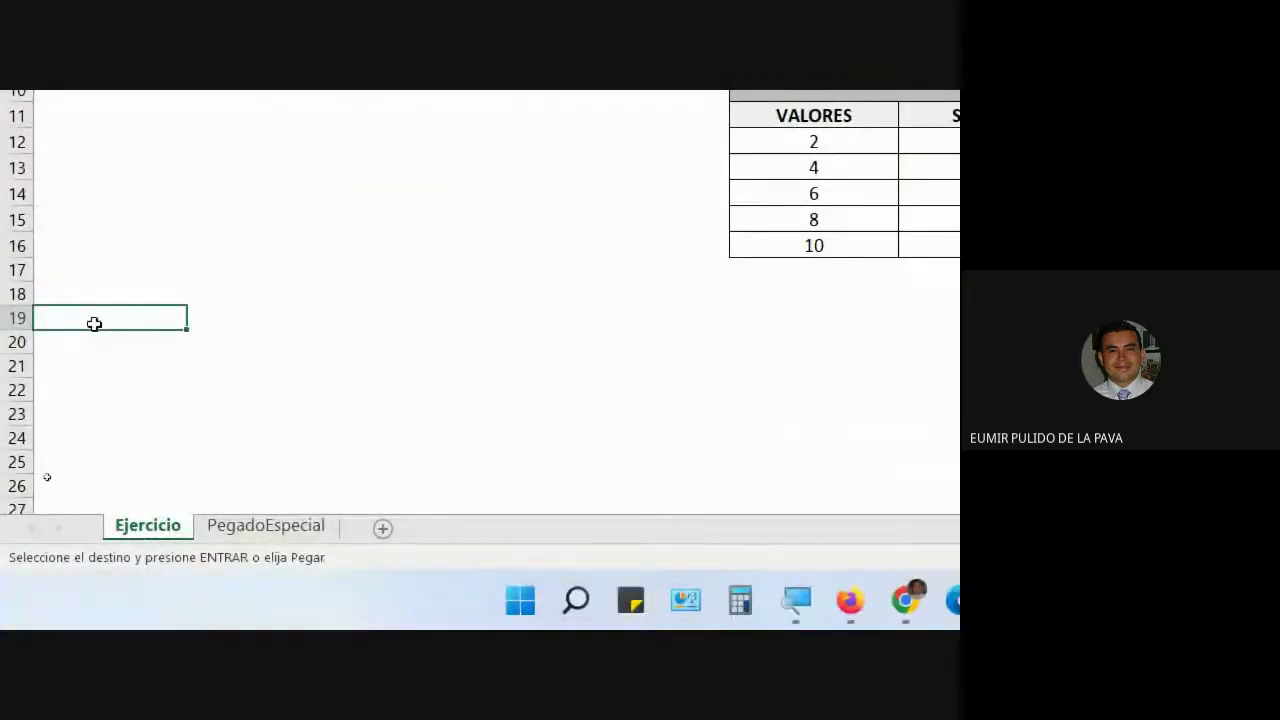
{"action": "key", "text": "ctrl+v"}
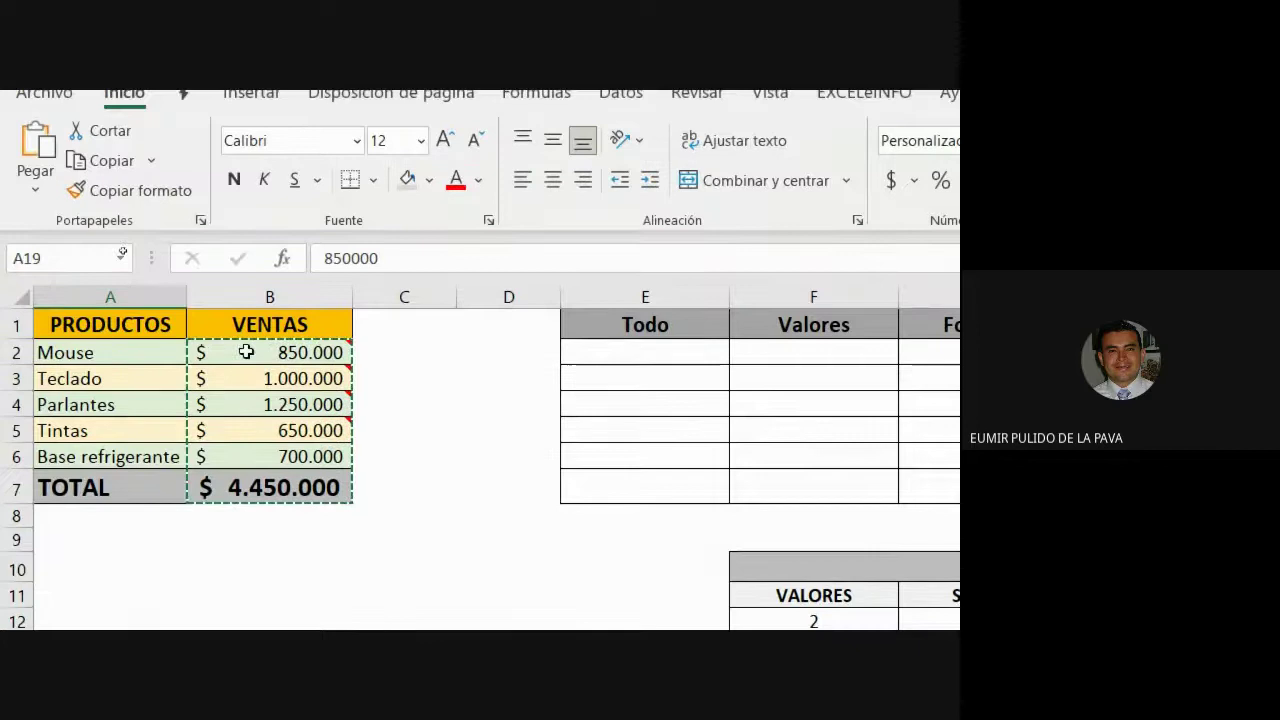
Reselect the sales amounts B2:B7 and pick the first Valores cell as destination
{"action": "mouse_move", "coordinate": [276, 350]}
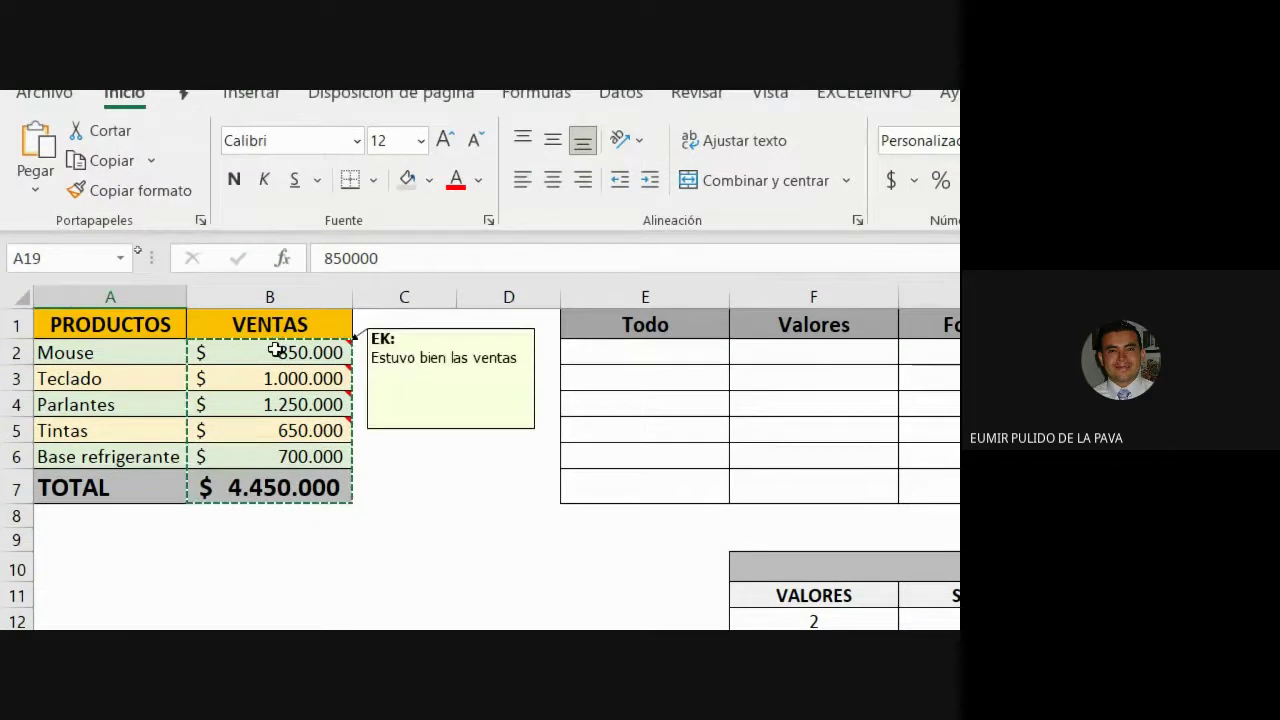
{"action": "mouse_move", "coordinate": [229, 403]}
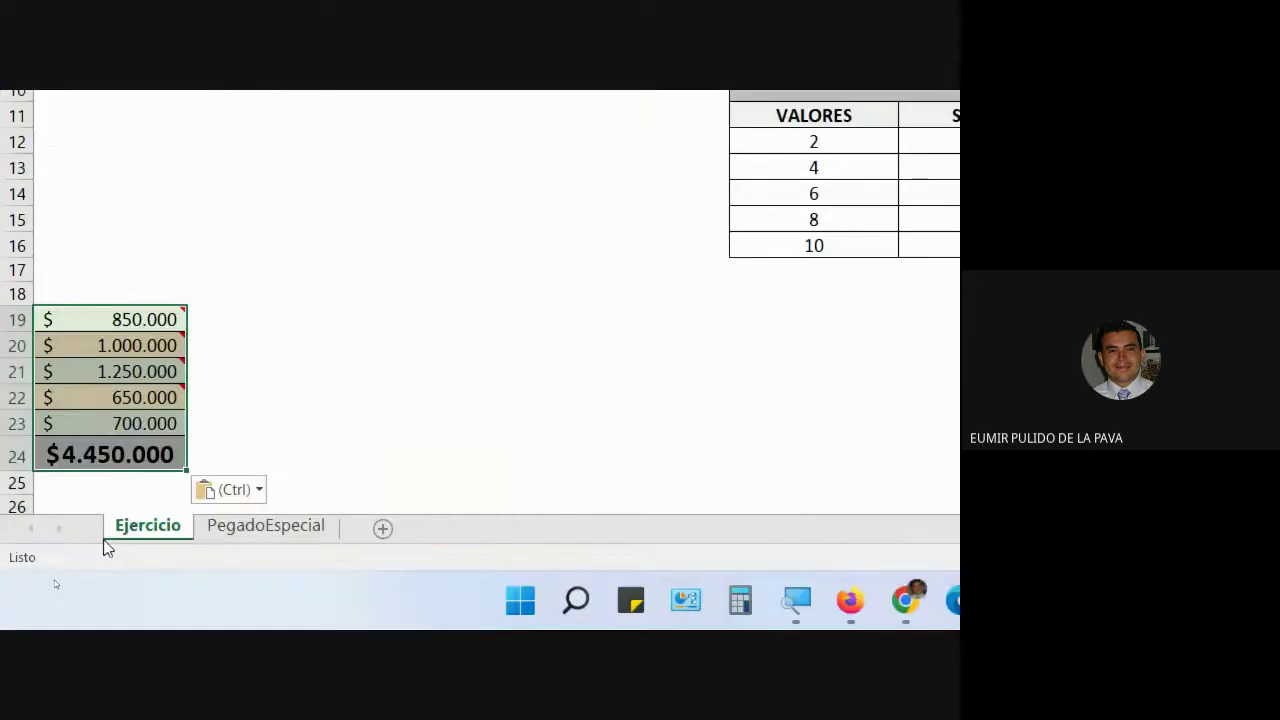
{"action": "left_click", "coordinate": [257, 347]}
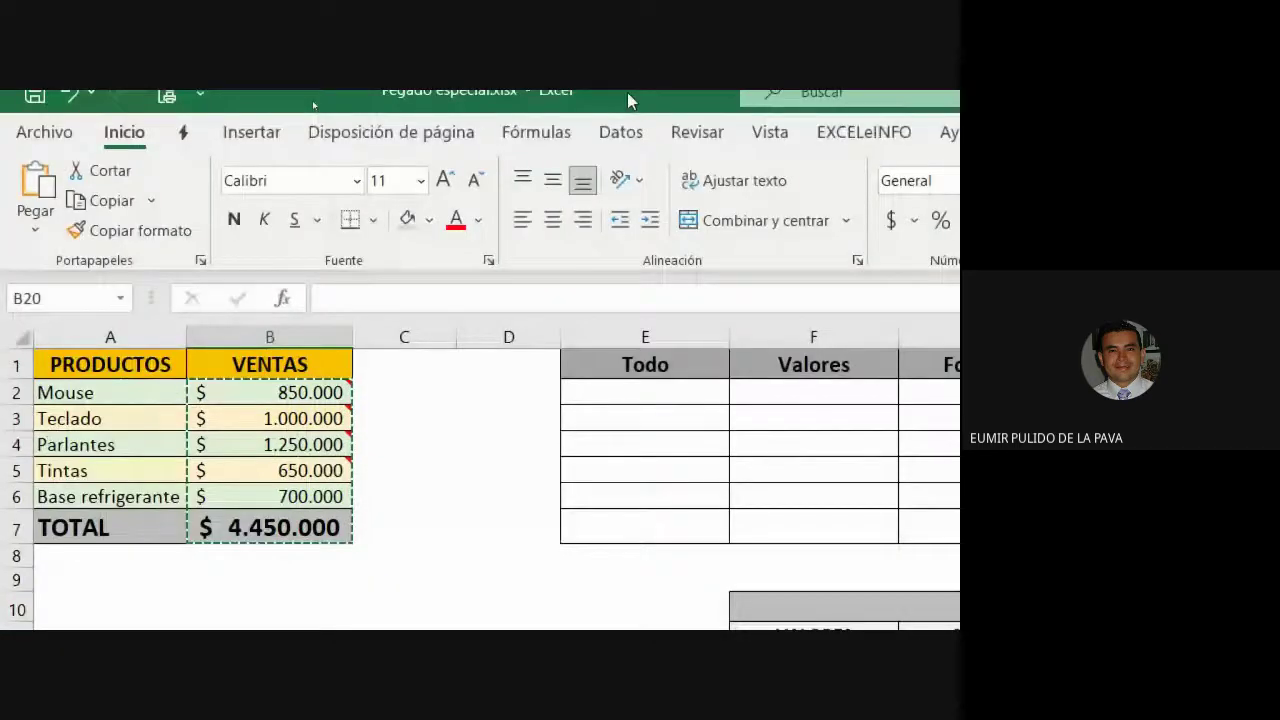
{"action": "left_click_drag", "start_coordinate": [286, 351], "coordinate": [287, 486]}
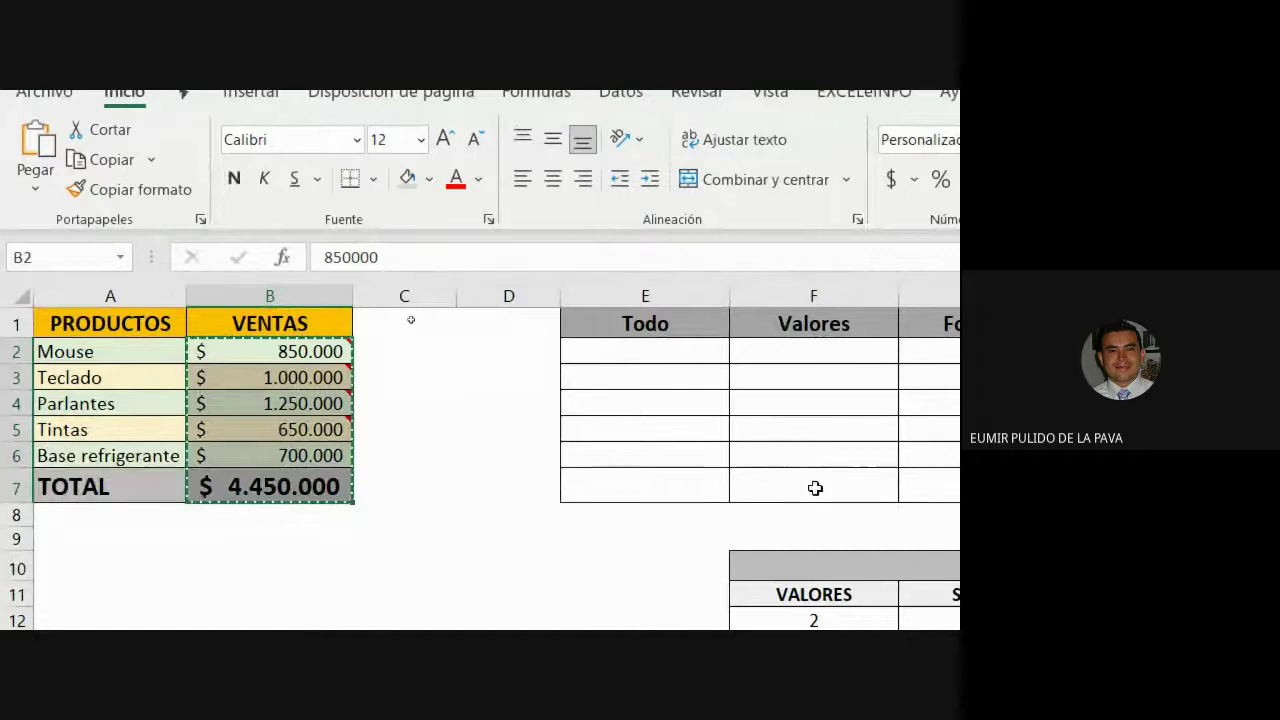
{"action": "left_click", "coordinate": [558, 350]}
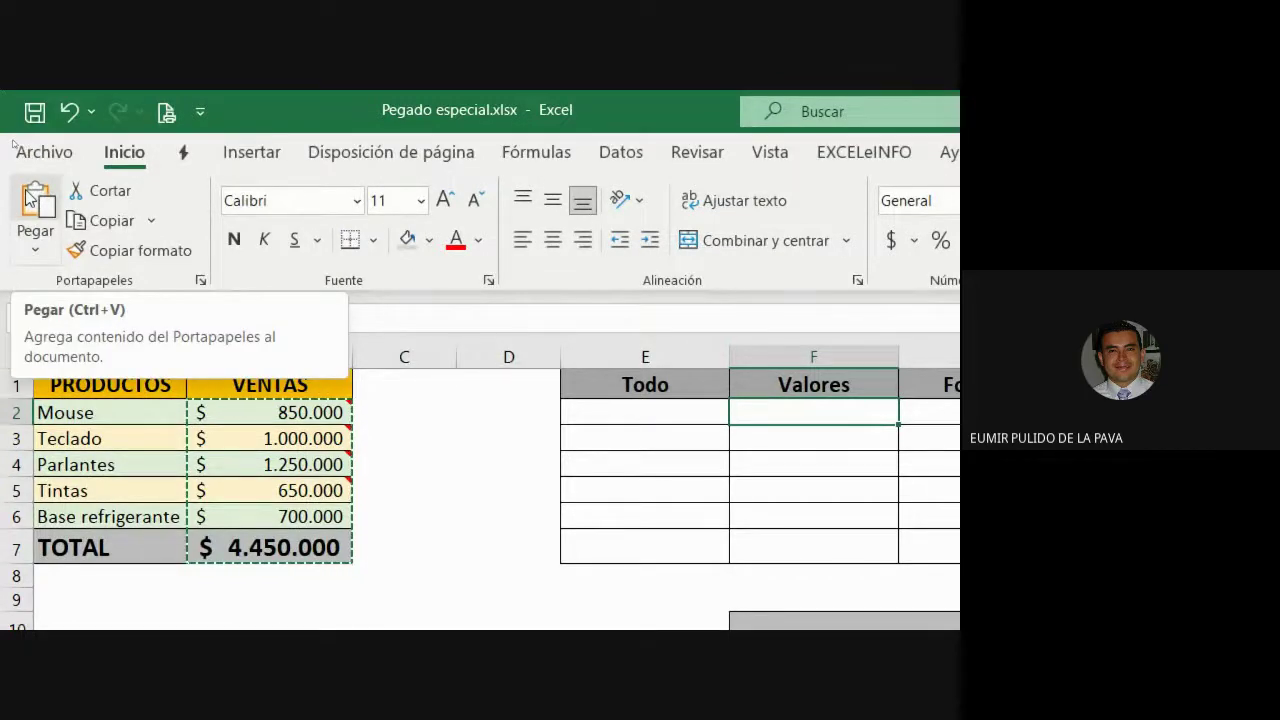
Paste the sales amounts into Valores via Pegado especial with only Valores, giving 850000 to 4450000
{"action": "left_click", "coordinate": [36, 252]}
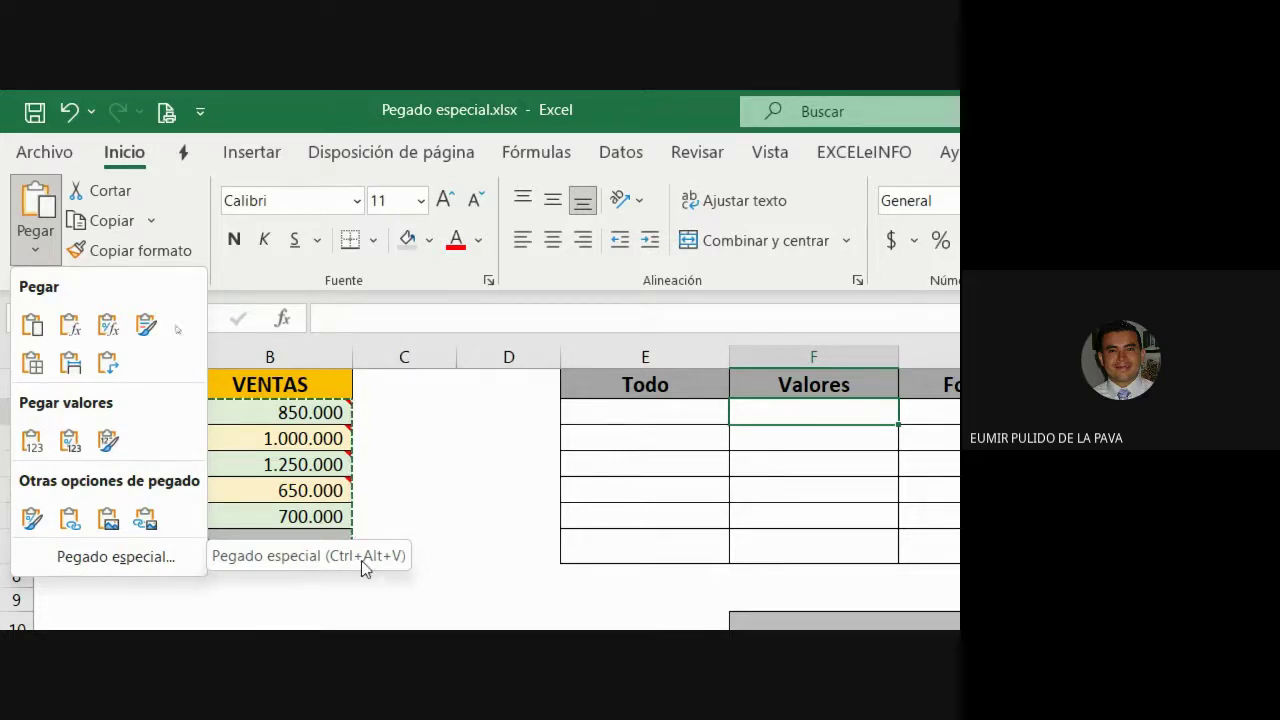
{"action": "left_click", "coordinate": [115, 558]}
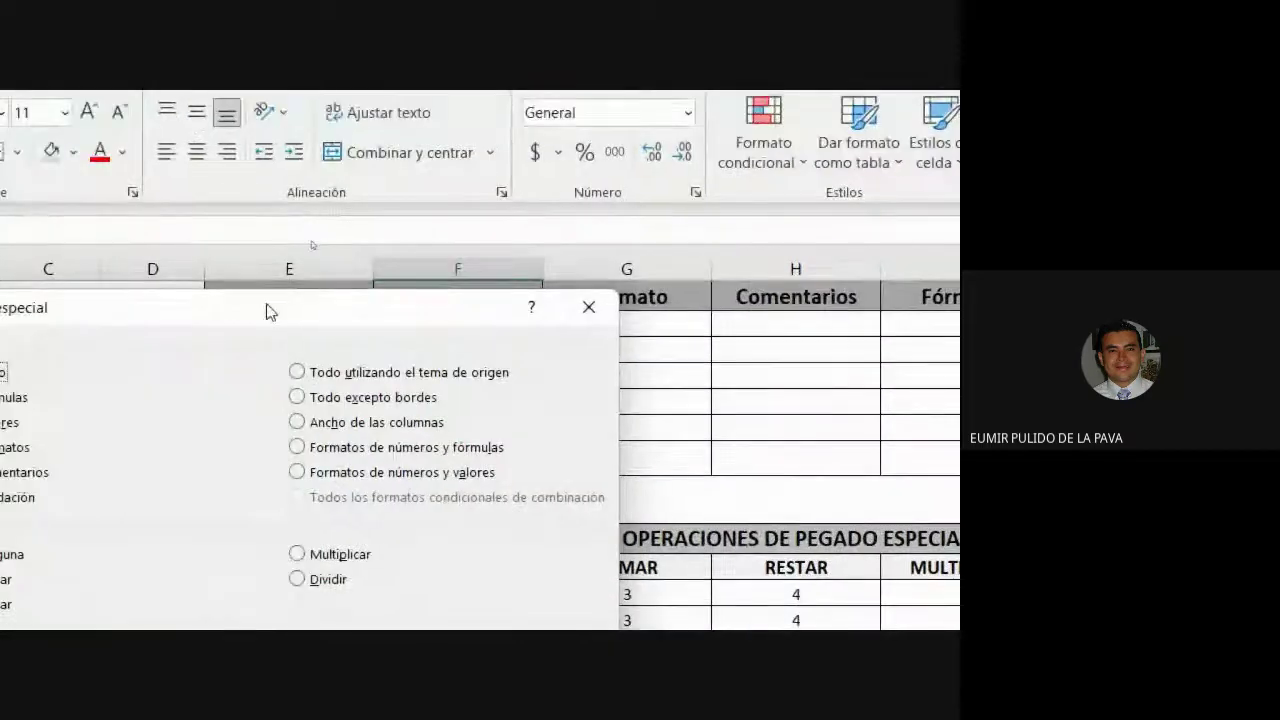
{"action": "left_click_drag", "start_coordinate": [266, 309], "coordinate": [809, 257]}
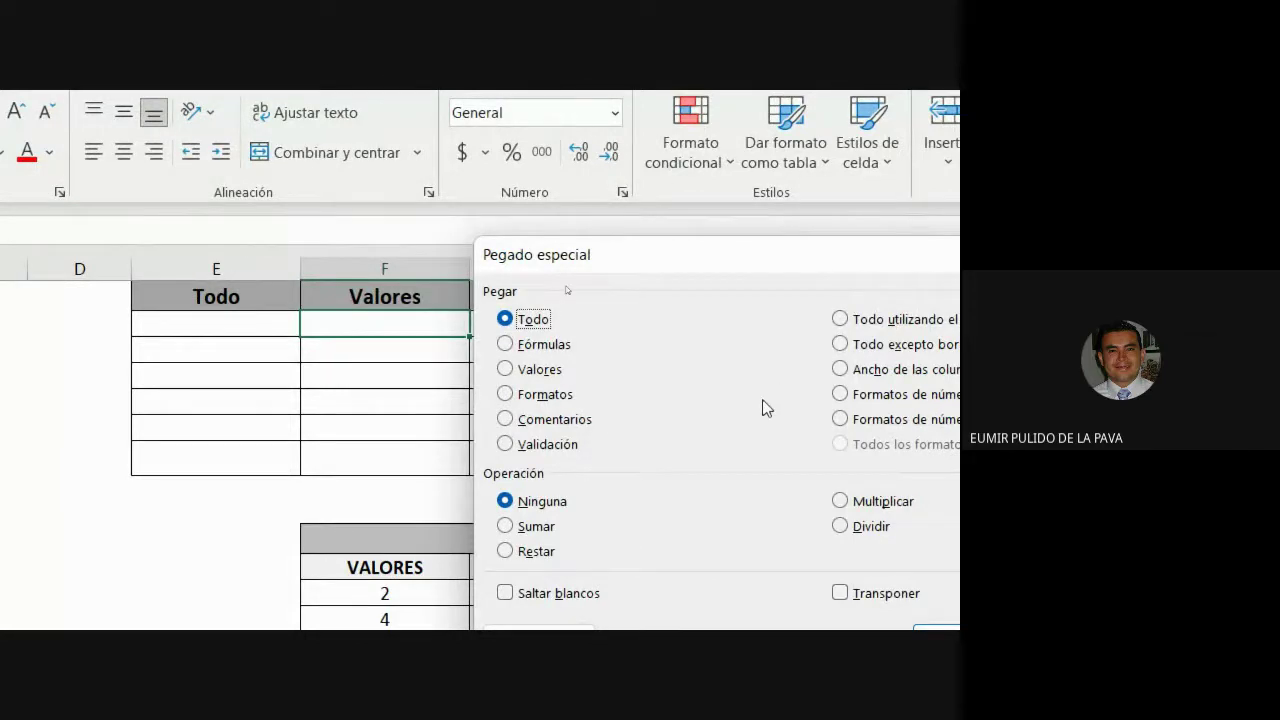
{"action": "left_click", "coordinate": [541, 372]}
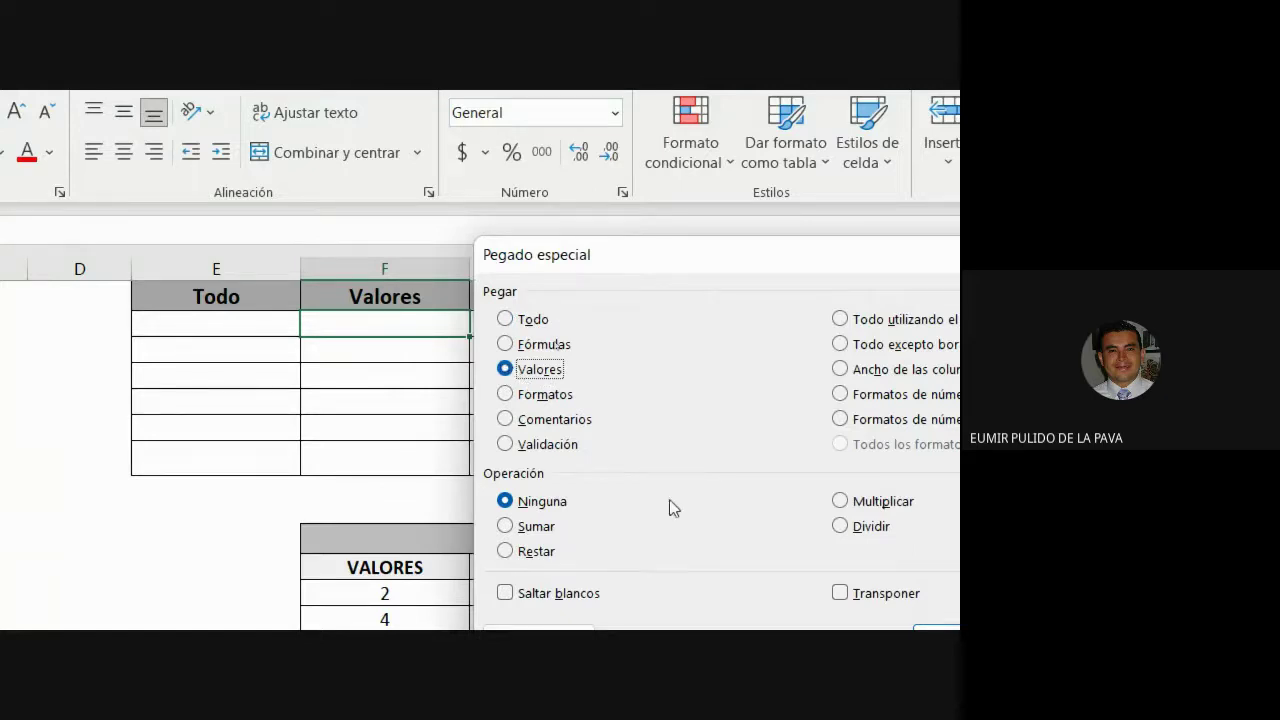
{"action": "left_click", "coordinate": [955, 634]}
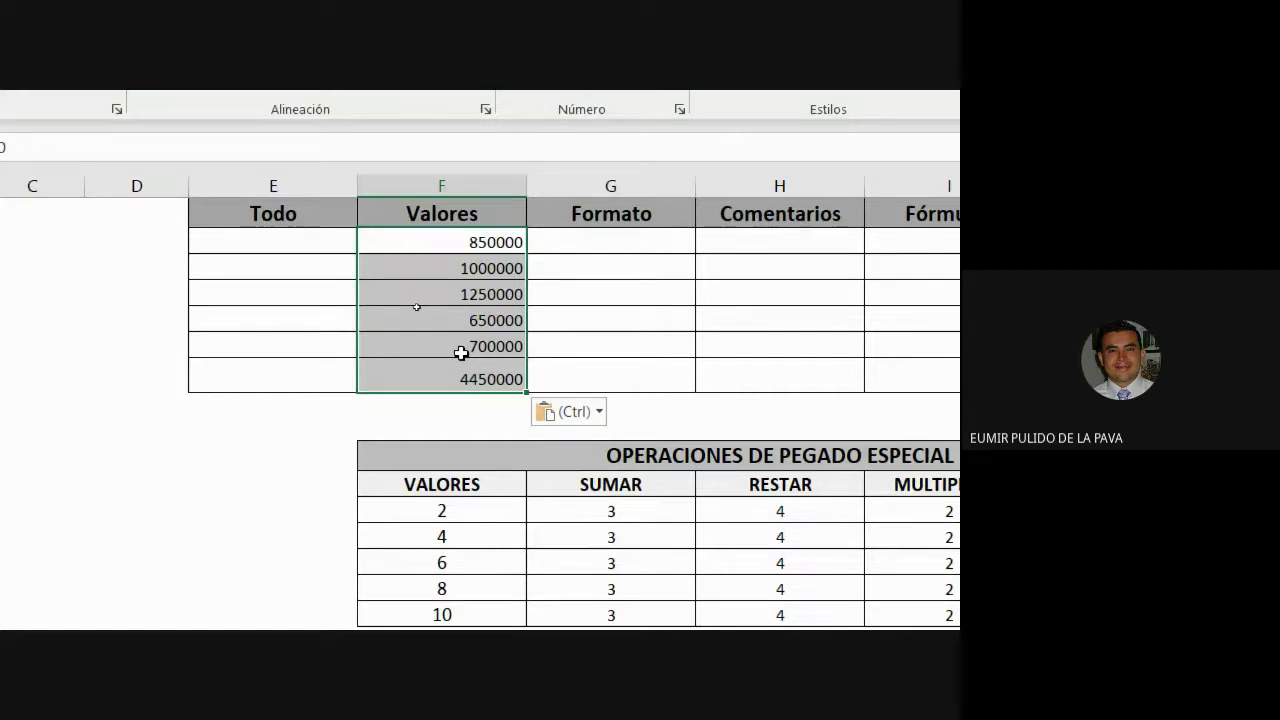
Select the pasted Valores and Todo cells to inspect the first value, 850000
{"action": "left_click", "coordinate": [577, 244]}
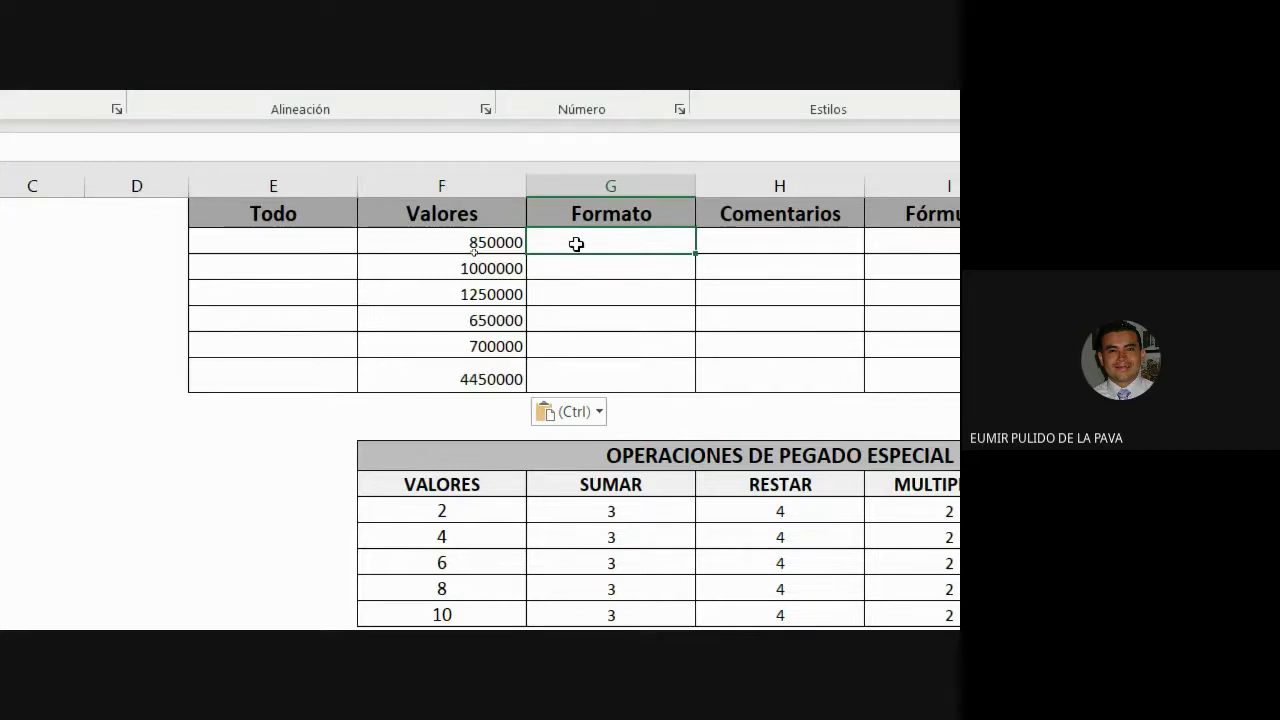
{"action": "left_click_drag", "start_coordinate": [439, 236], "coordinate": [423, 374]}
{"action": "left_click_drag", "start_coordinate": [302, 243], "coordinate": [300, 345]}
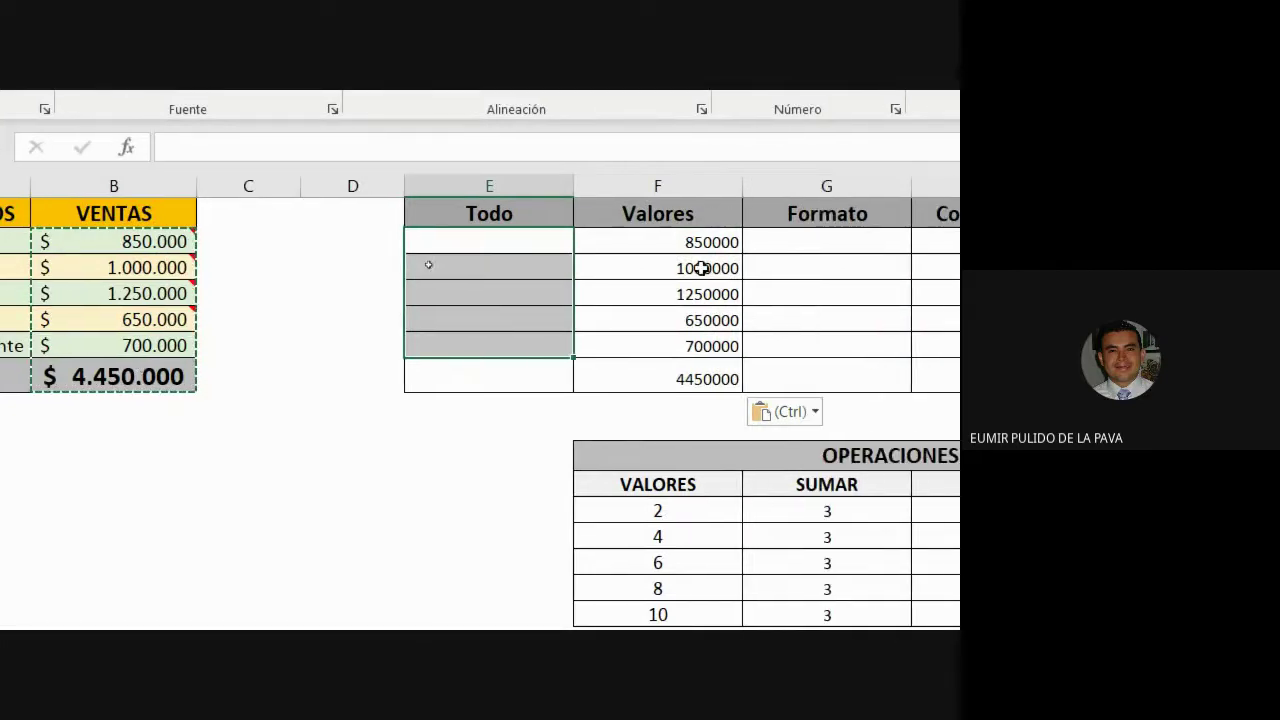
{"action": "left_click", "coordinate": [813, 242]}
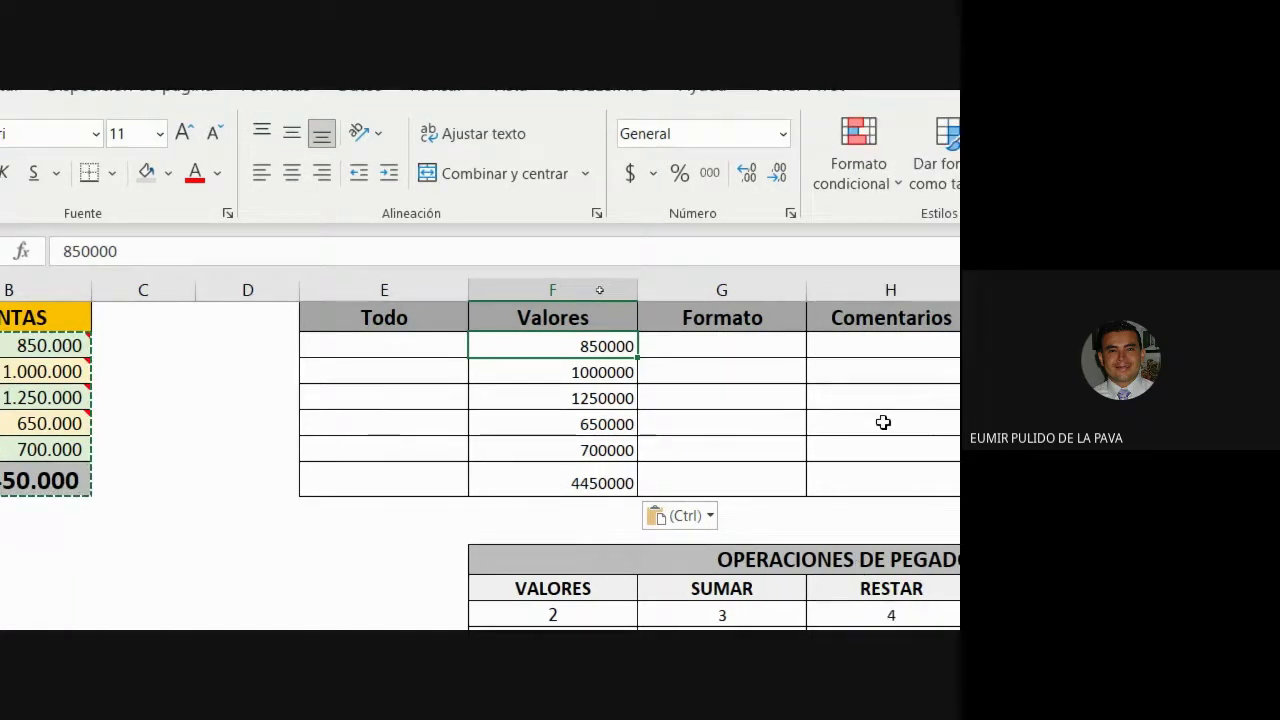
Paste only the Formatos into the Formato column using Ctrl+Alt+V
{"action": "left_click", "coordinate": [575, 354]}
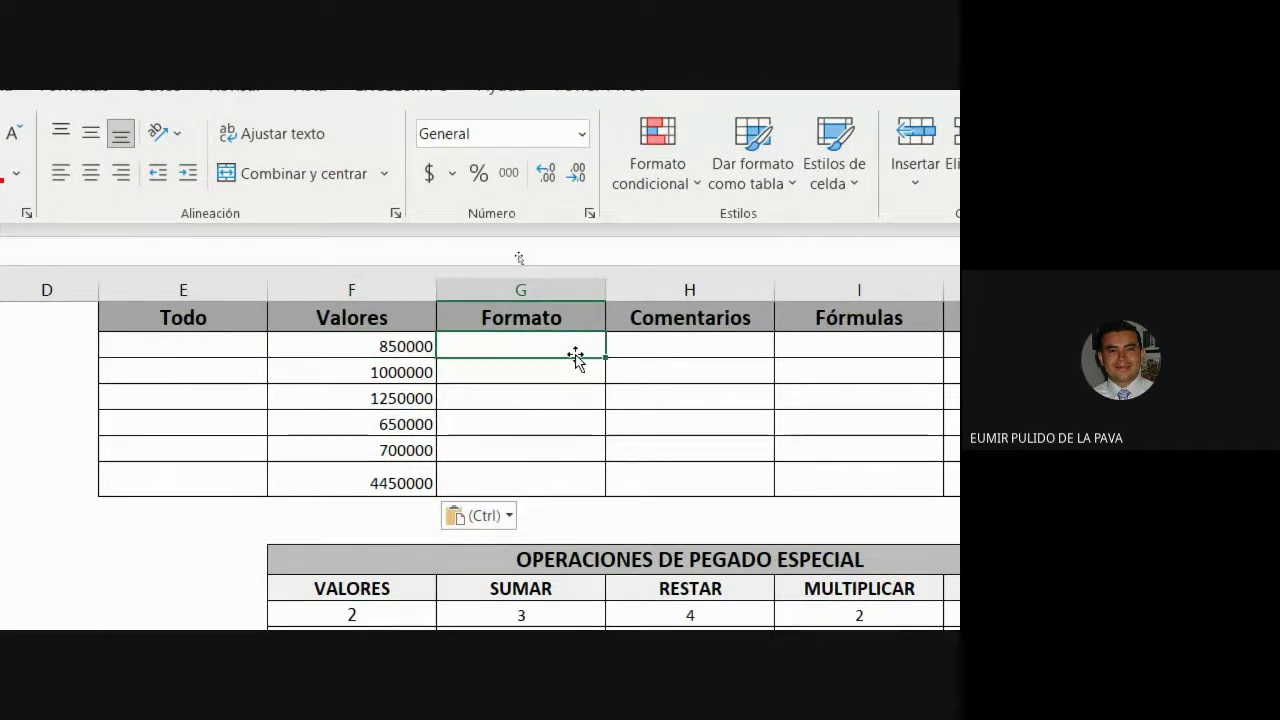
{"action": "key", "text": "ctrl+alt+v"}
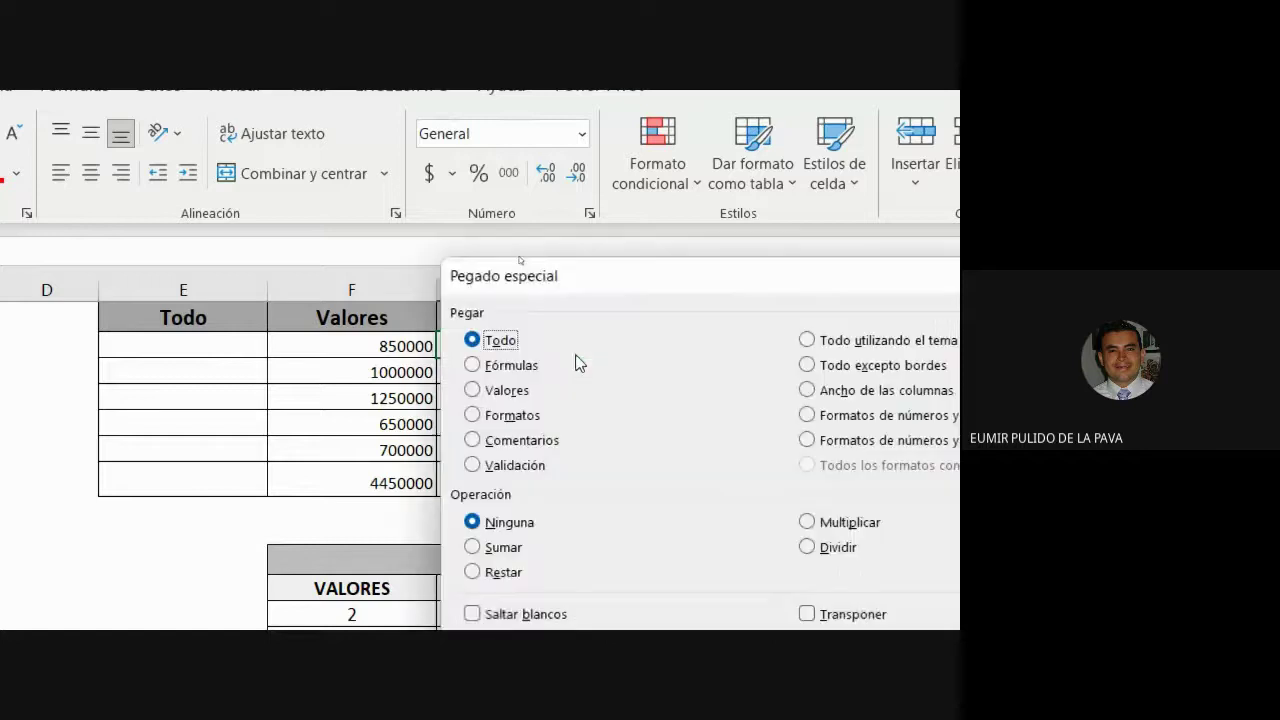
{"action": "left_click", "coordinate": [500, 415]}
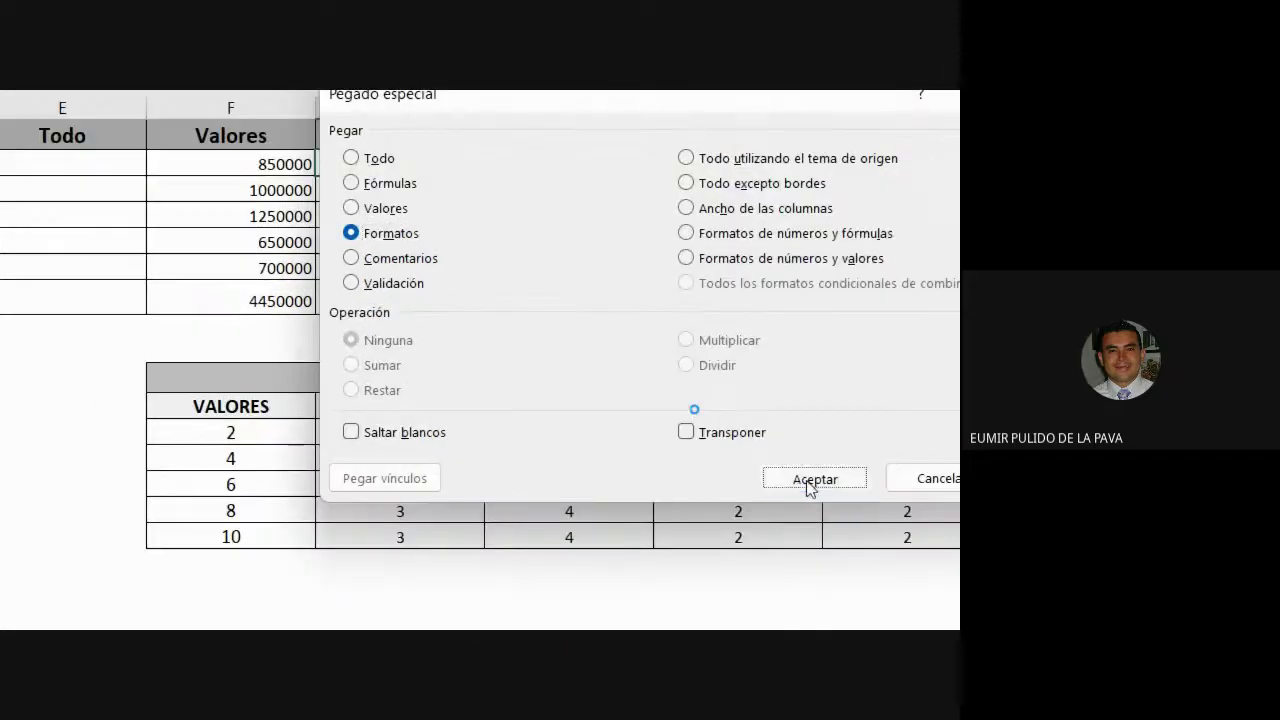
{"action": "left_click", "coordinate": [814, 479]}
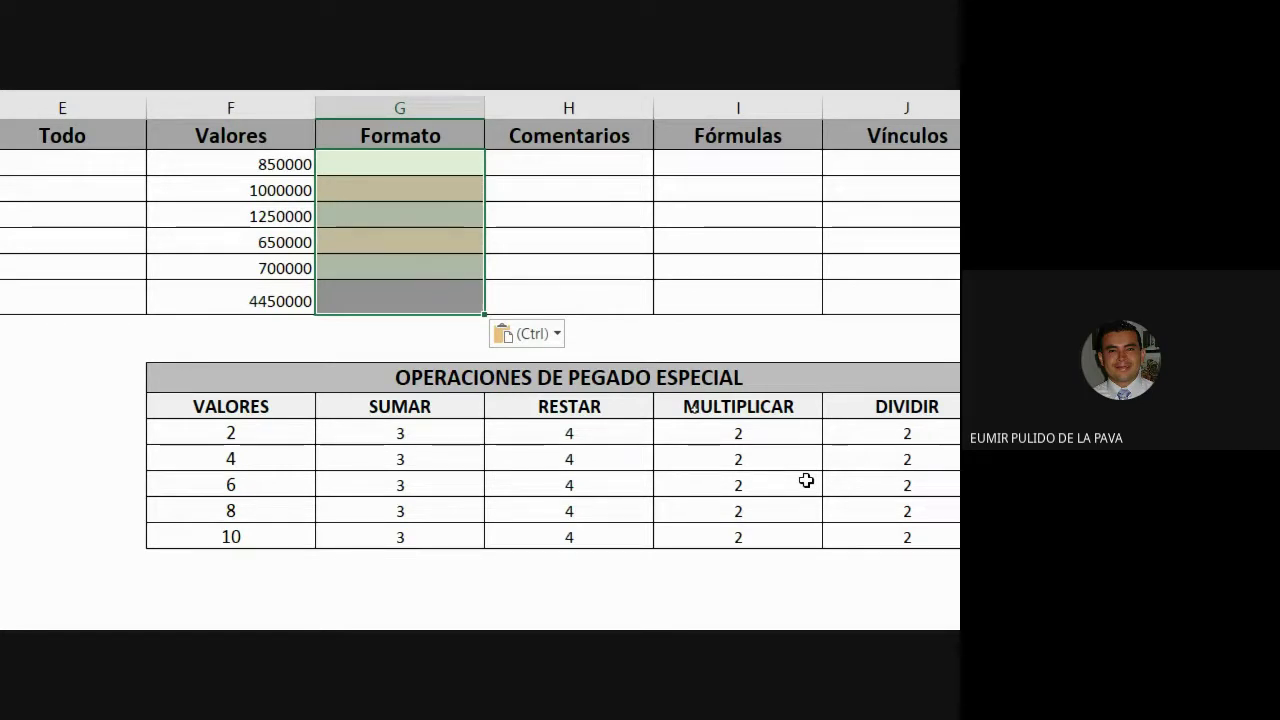
Select the Formato cells to check their green, yellow and grey fills
{"action": "left_click", "coordinate": [575, 214]}
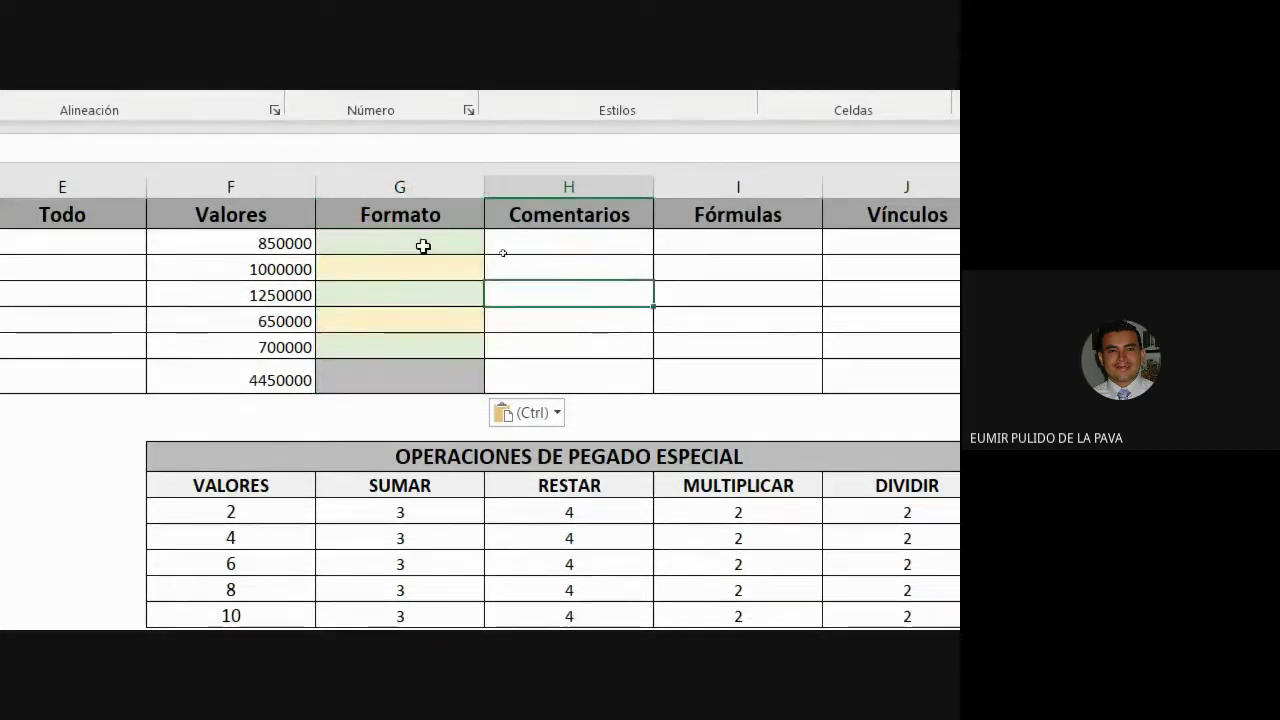
{"action": "left_click_drag", "start_coordinate": [423, 246], "coordinate": [409, 372]}
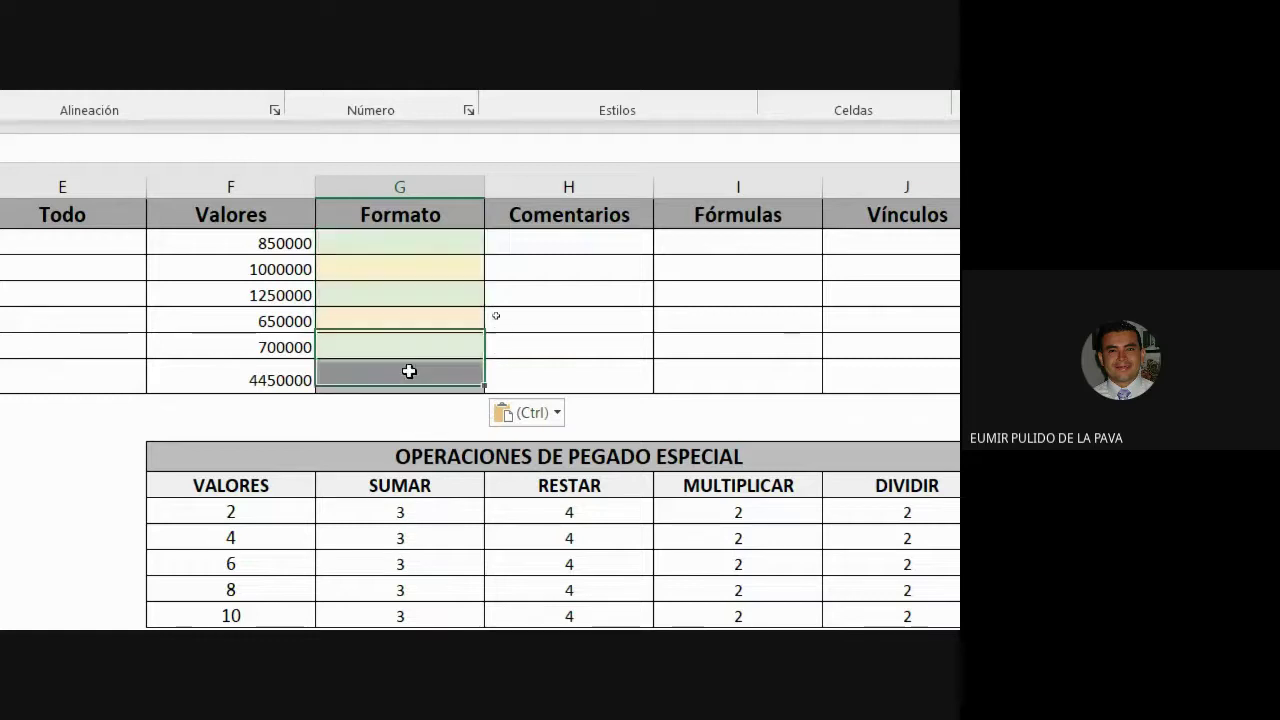
{"action": "left_click", "coordinate": [409, 371]}
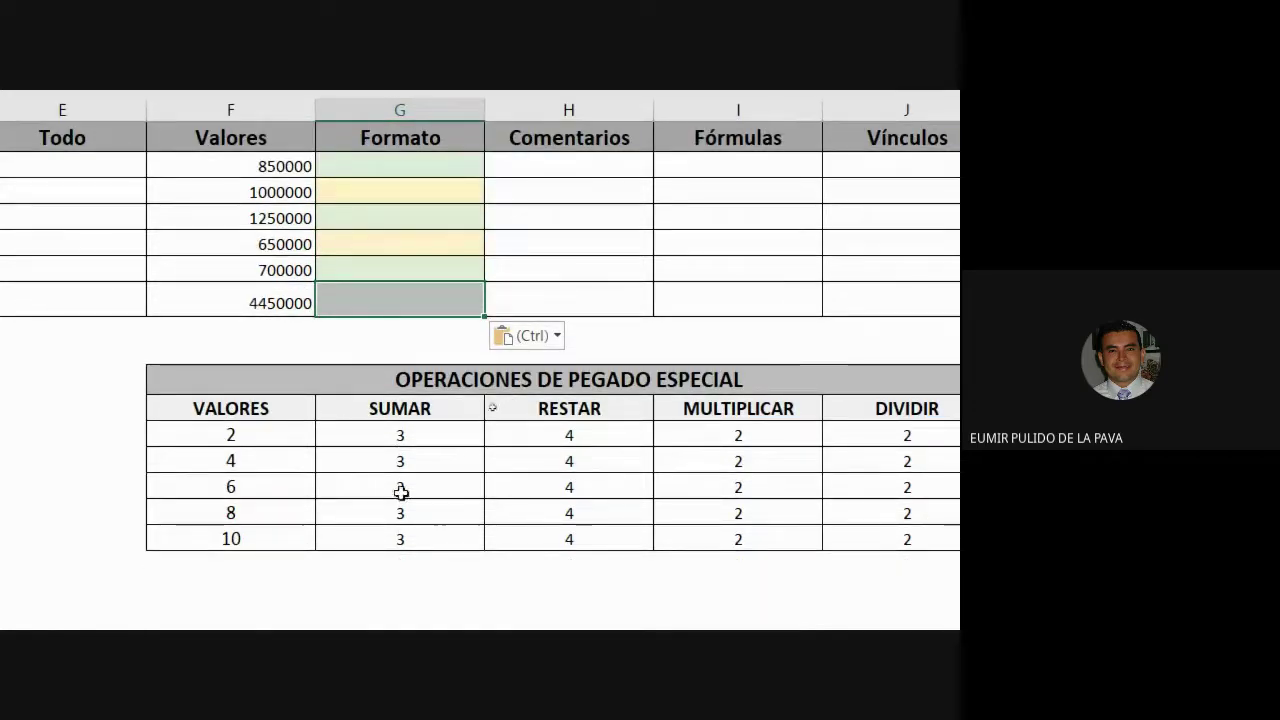
{"action": "left_click_drag", "start_coordinate": [406, 167], "coordinate": [399, 260]}
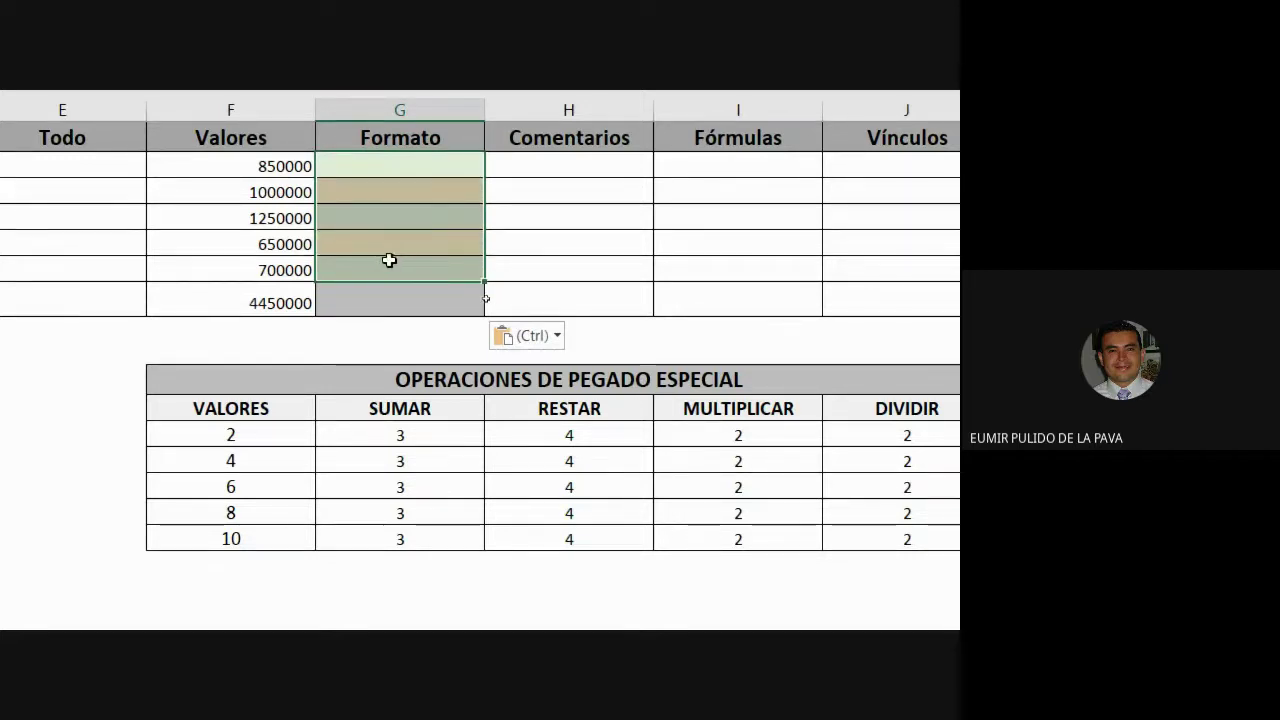
{"action": "key", "text": "ctrl+c"}
{"action": "left_click", "coordinate": [382, 435]}
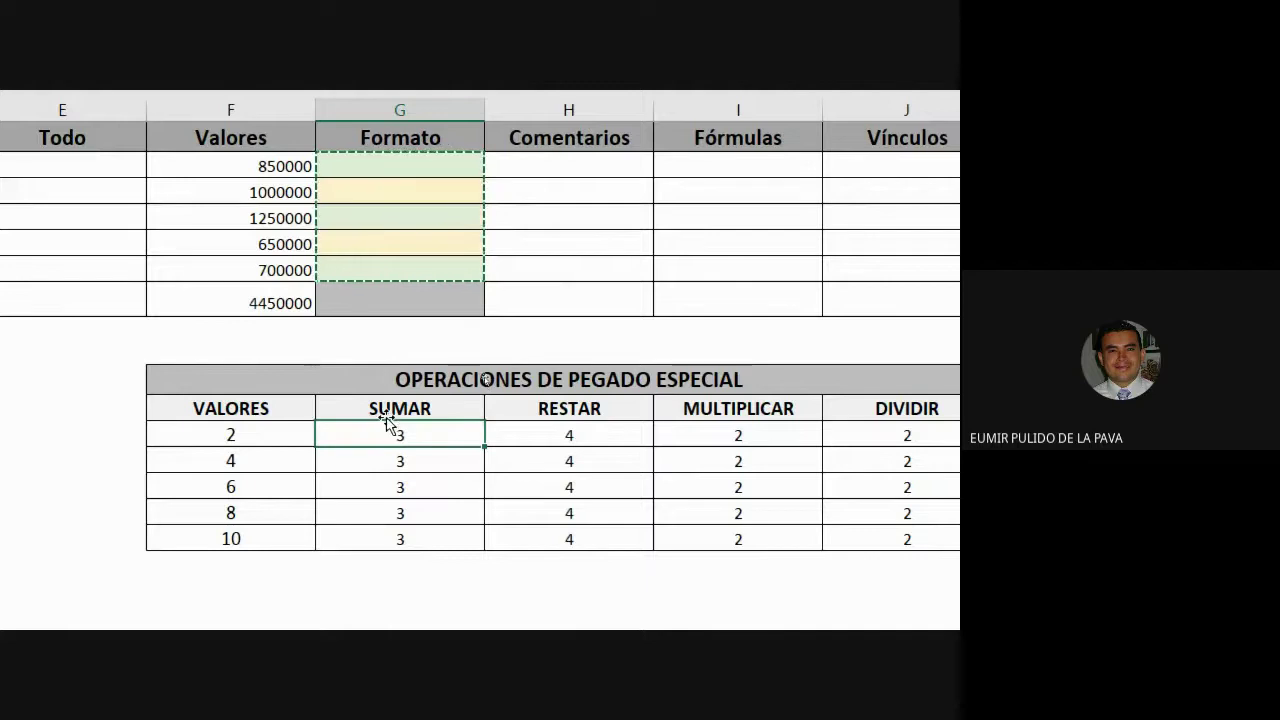
{"action": "key", "text": "ctrl+alt+v"}
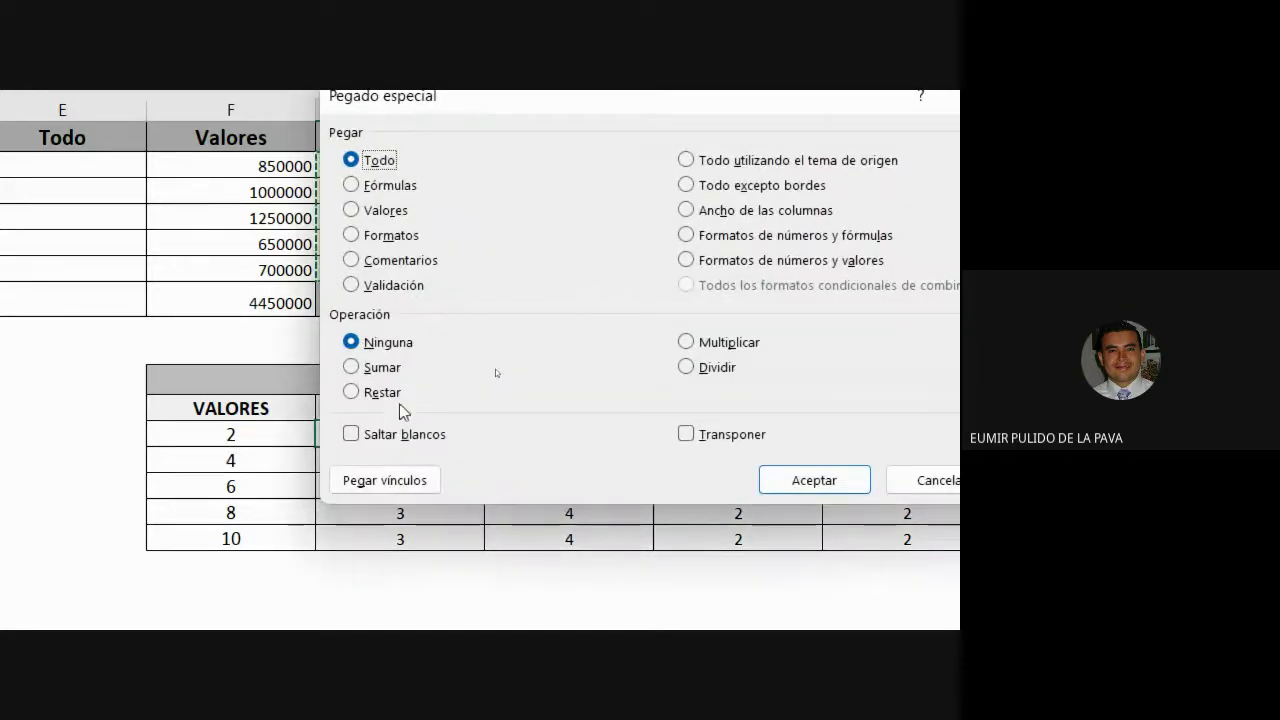
{"action": "left_click", "coordinate": [386, 238]}
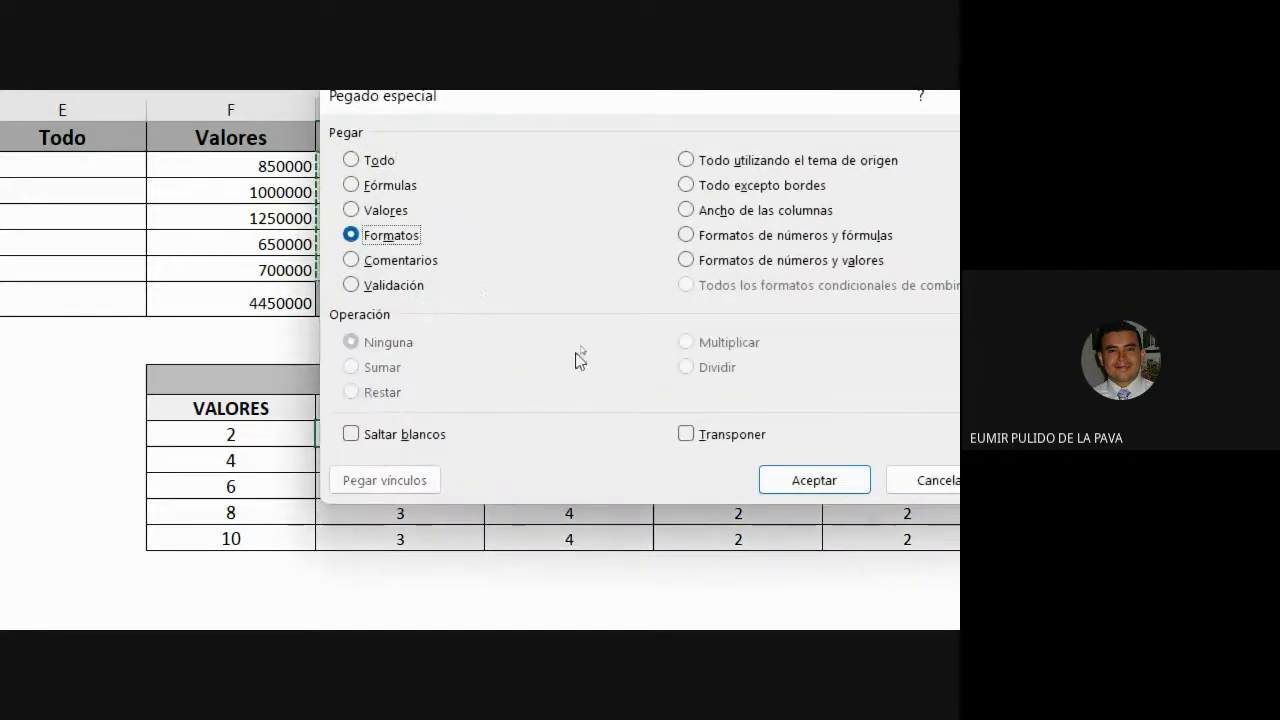
{"action": "left_click", "coordinate": [785, 482]}
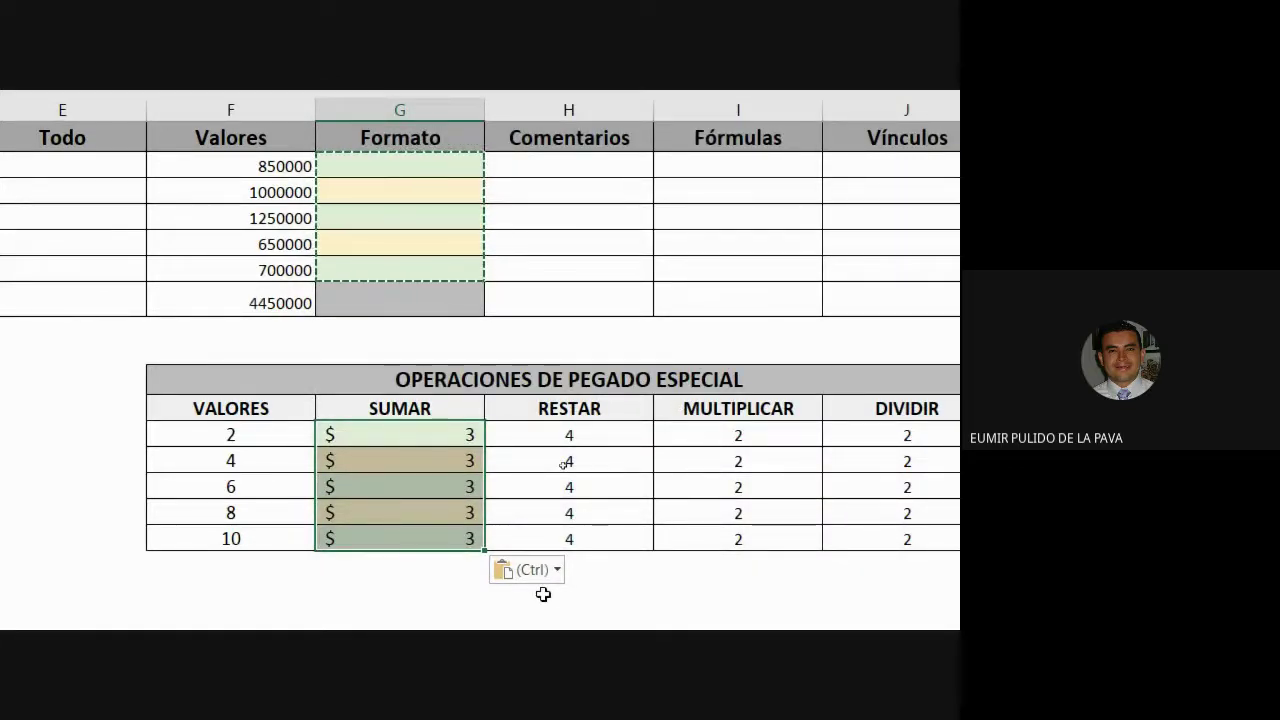
{"action": "key", "text": "ctrl+z"}
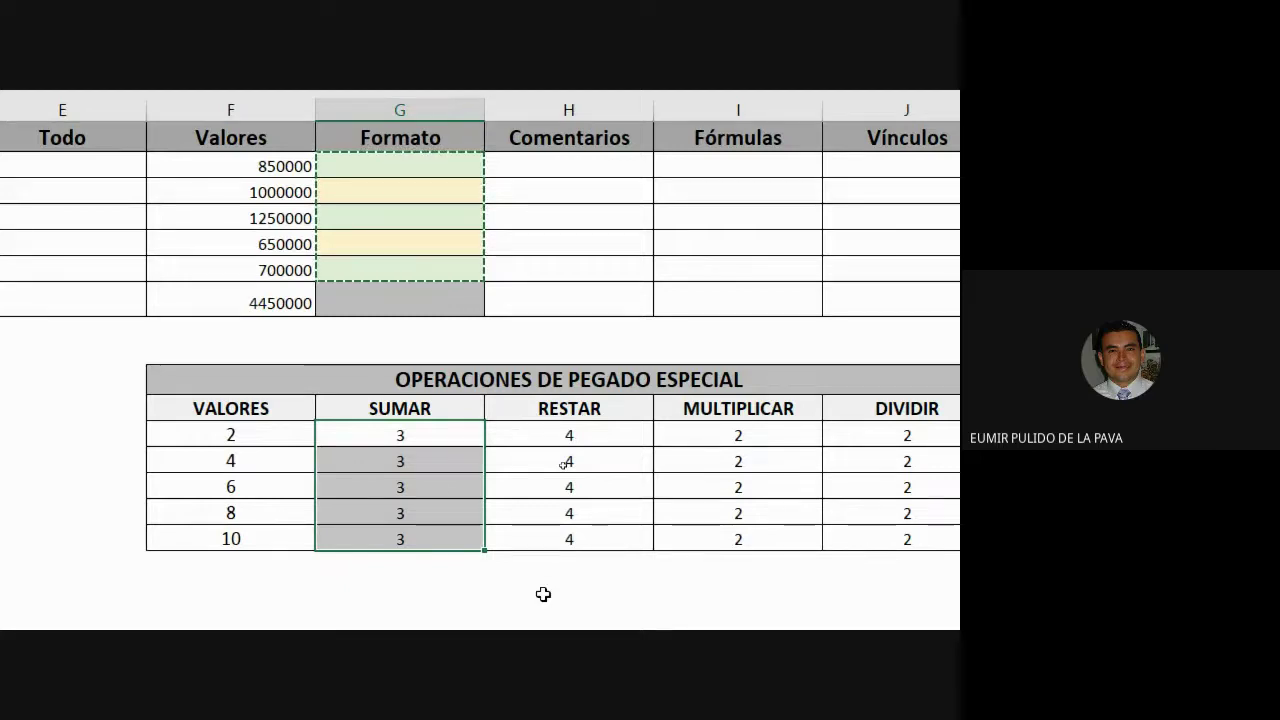
{"action": "scroll", "coordinate": [600, 554], "scroll_direction": "right", "scroll_amount": 2}
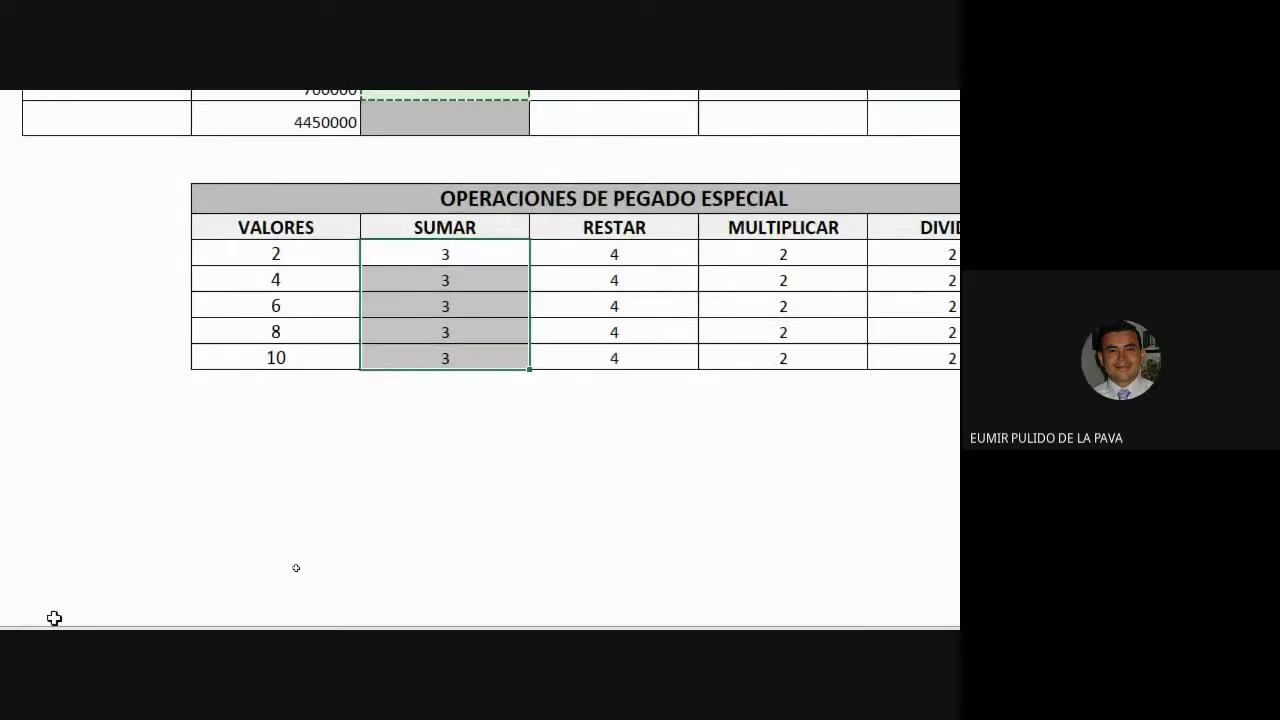
Copy the VALORES numbers 2 through 10 and select the SUMAR cells as destination
{"action": "left_click", "coordinate": [504, 200]}
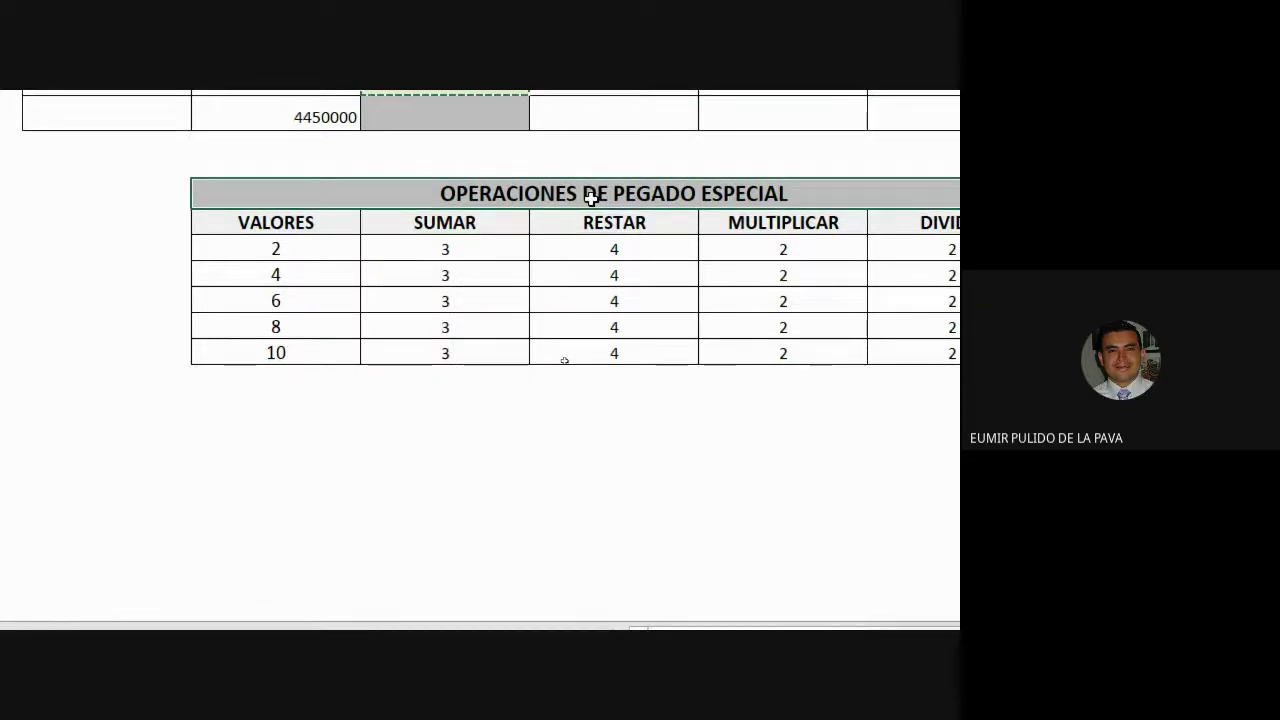
{"action": "left_click_drag", "start_coordinate": [305, 240], "coordinate": [293, 351]}
{"action": "key", "text": "ctrl+c"}
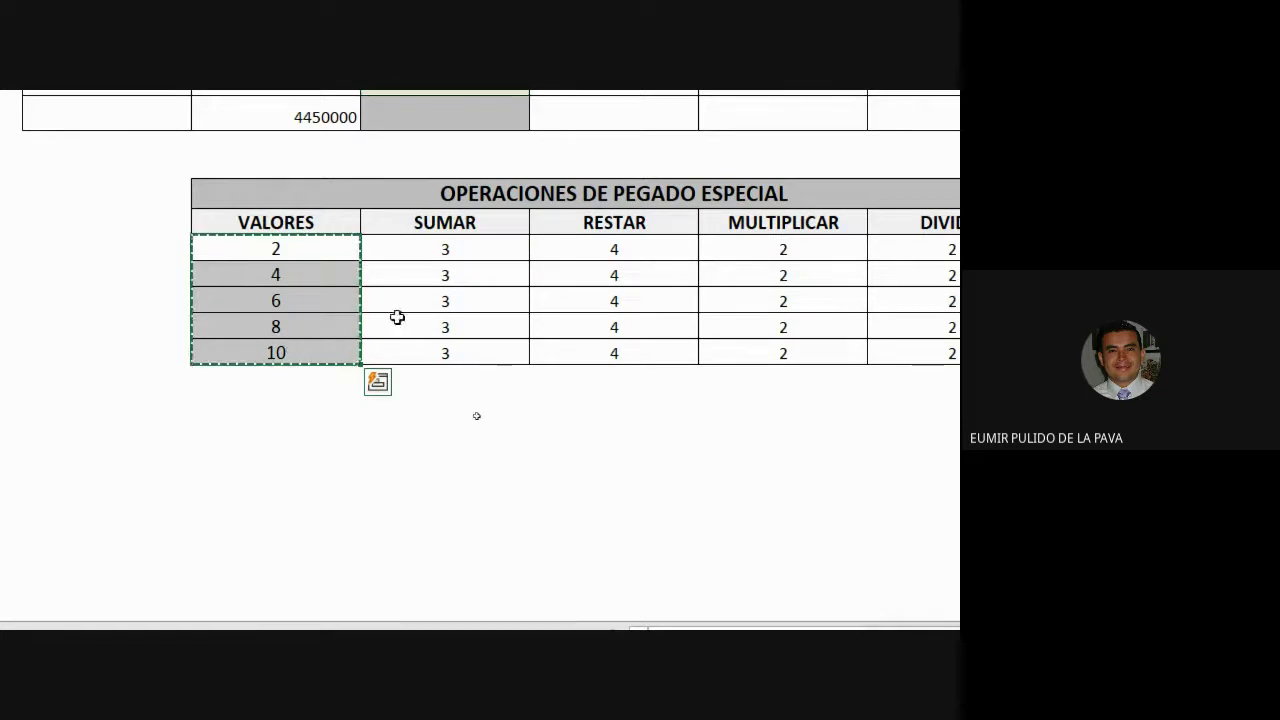
{"action": "left_click", "coordinate": [499, 253]}
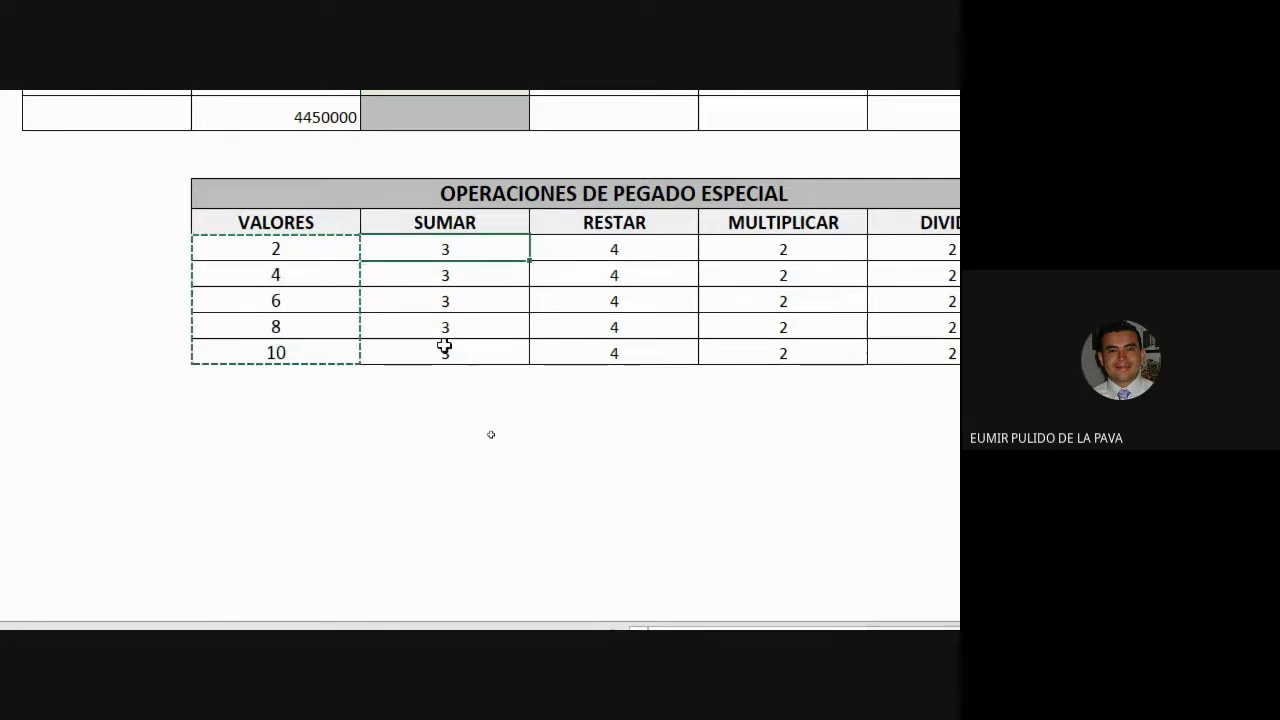
{"action": "left_click_drag", "start_coordinate": [446, 260], "coordinate": [446, 357]}
{"action": "left_click_drag", "start_coordinate": [311, 243], "coordinate": [311, 350]}
{"action": "left_click_drag", "start_coordinate": [497, 247], "coordinate": [495, 349]}
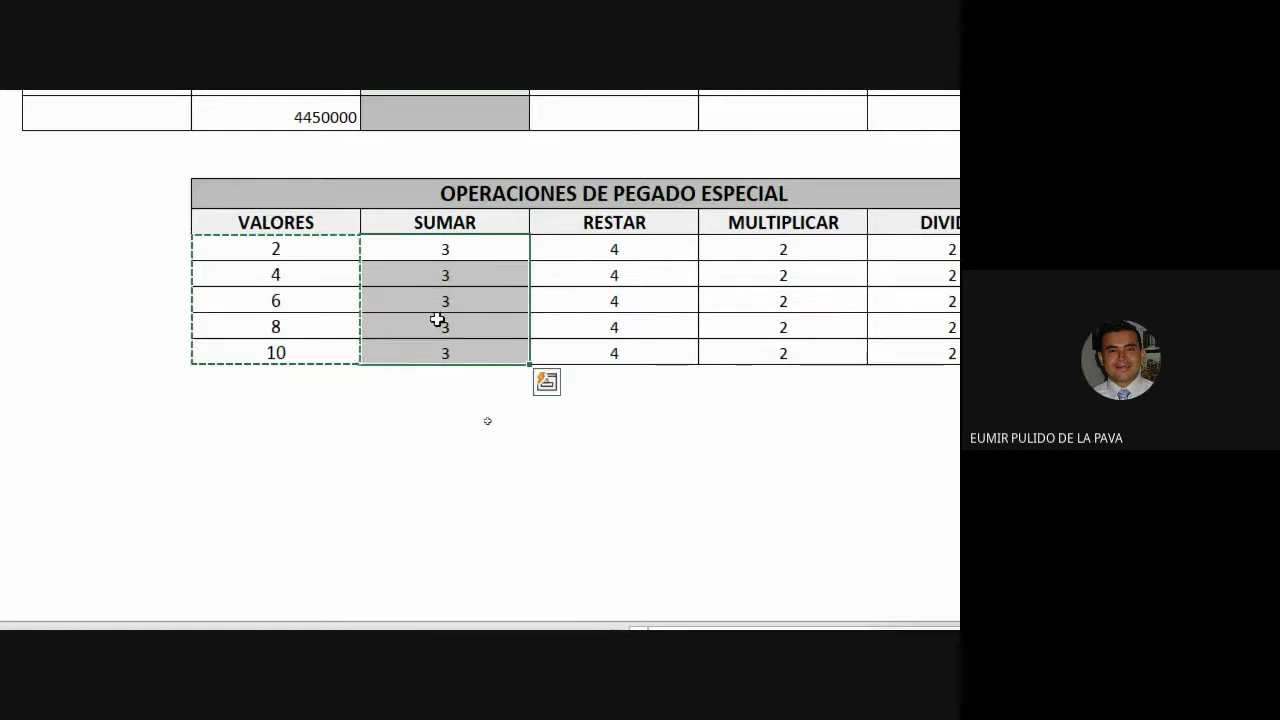
{"action": "left_click", "coordinate": [443, 249]}
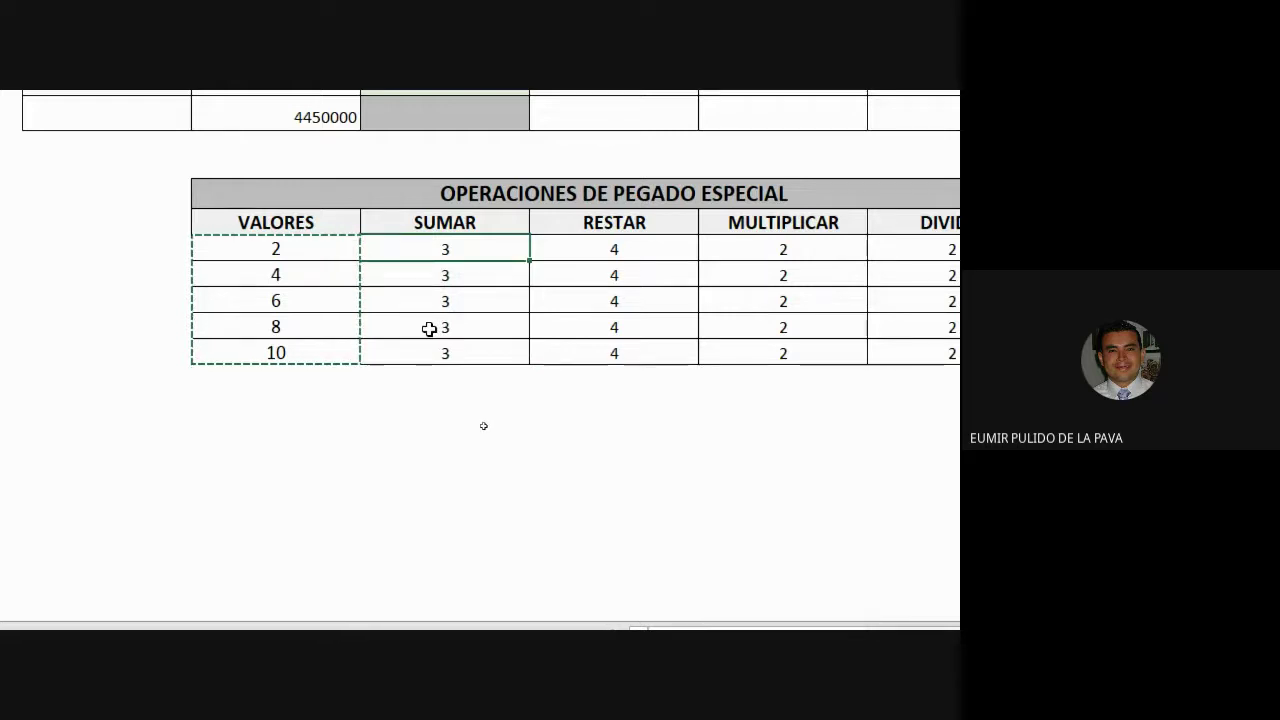
Paste them with Pegado especial using Valores and Operación Sumar, giving 5 to 13
{"action": "key", "text": "ctrl+alt+v"}
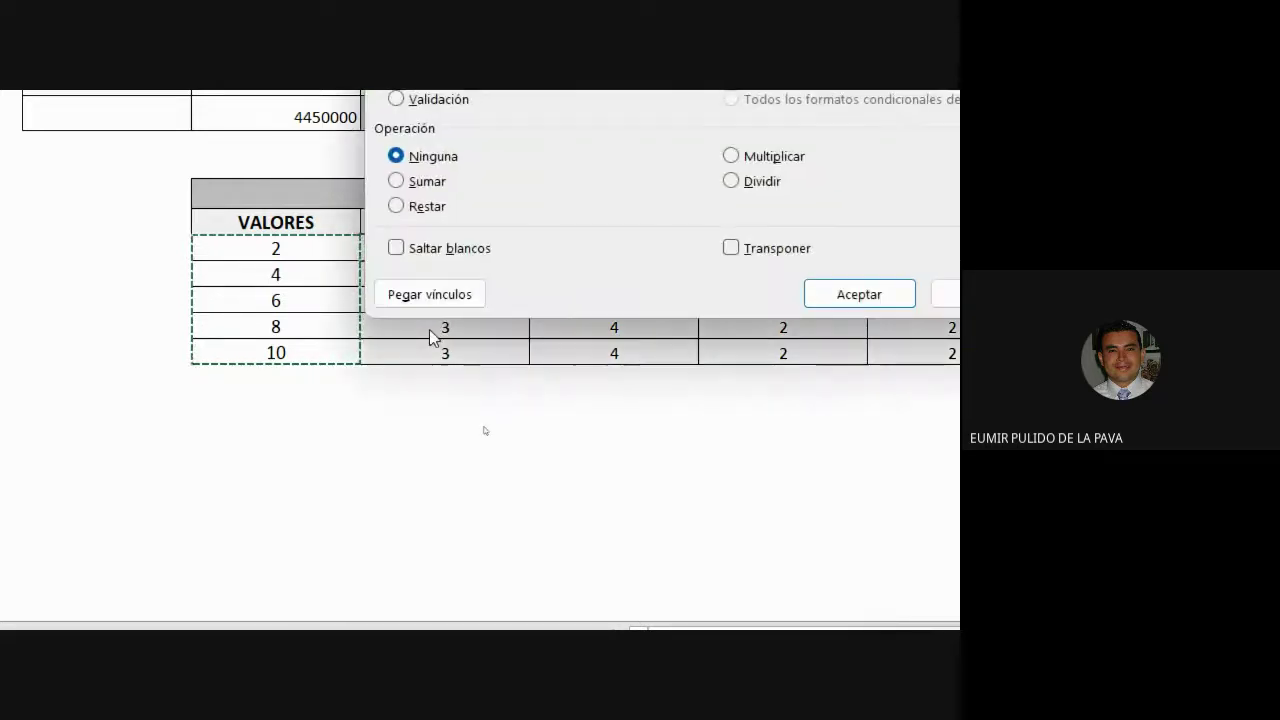
{"action": "left_click_drag", "start_coordinate": [551, 130], "coordinate": [734, 229]}
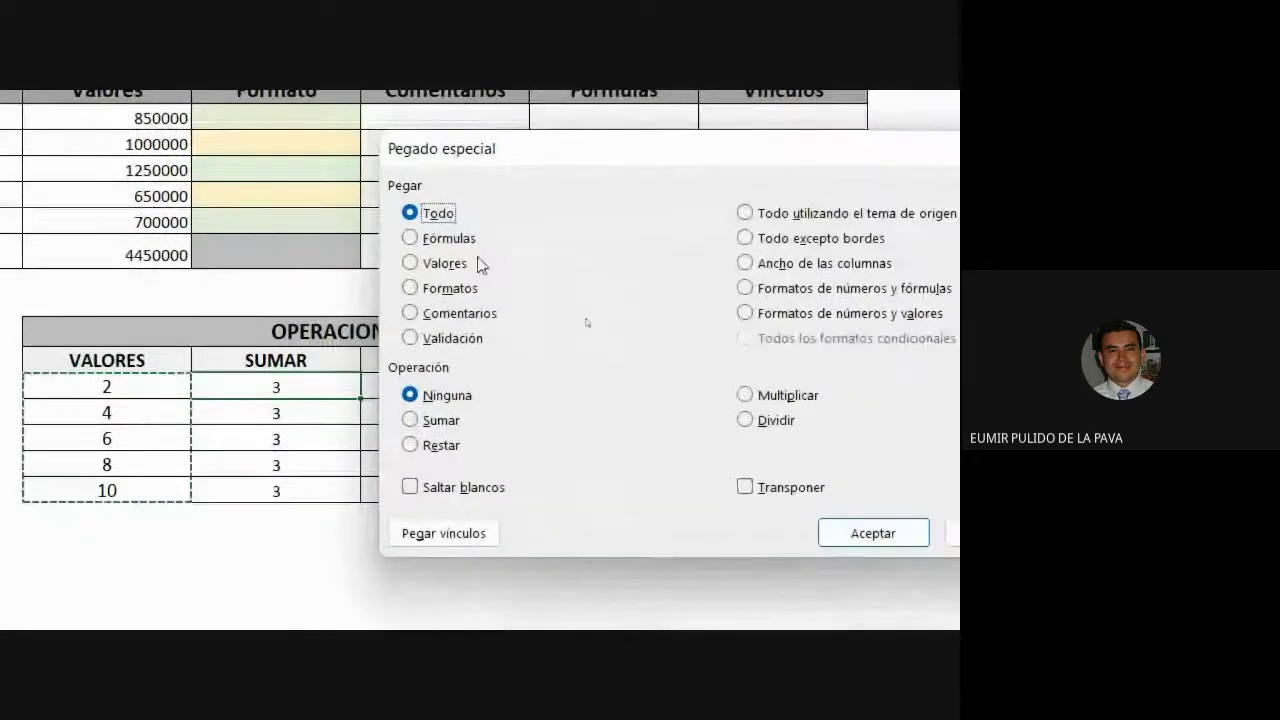
{"action": "left_click", "coordinate": [428, 263]}
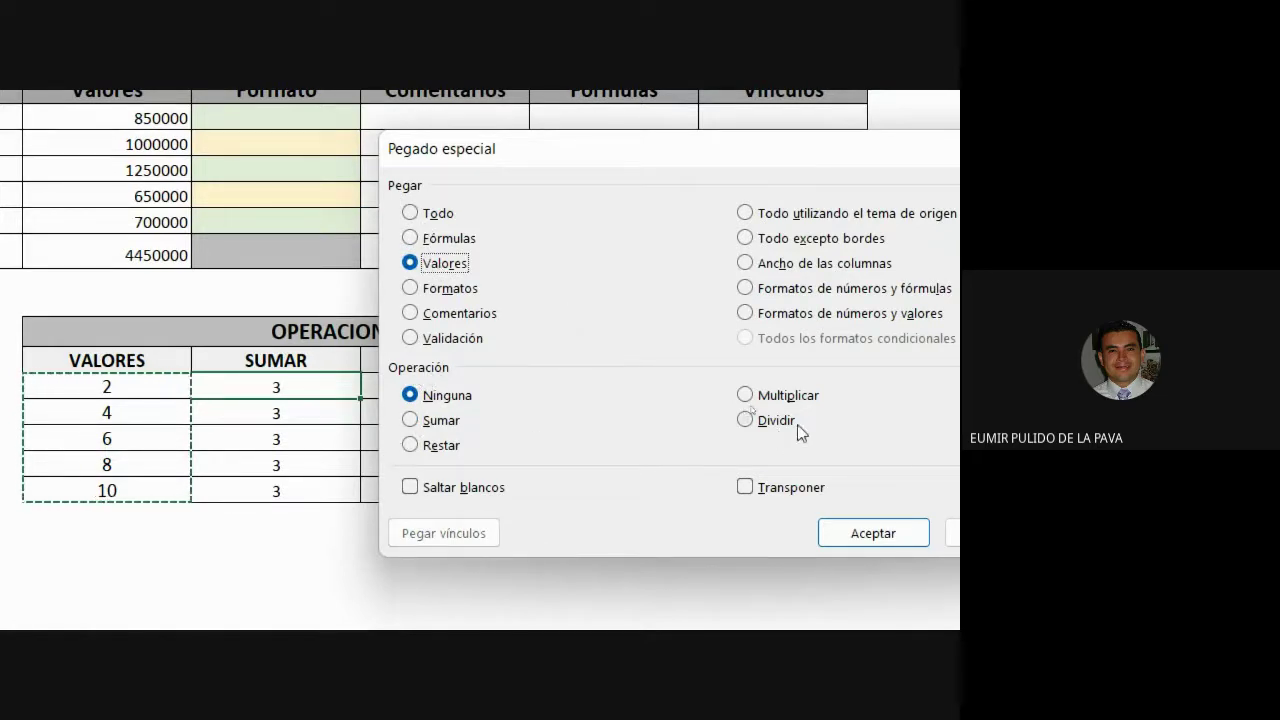
{"action": "left_click", "coordinate": [422, 421]}
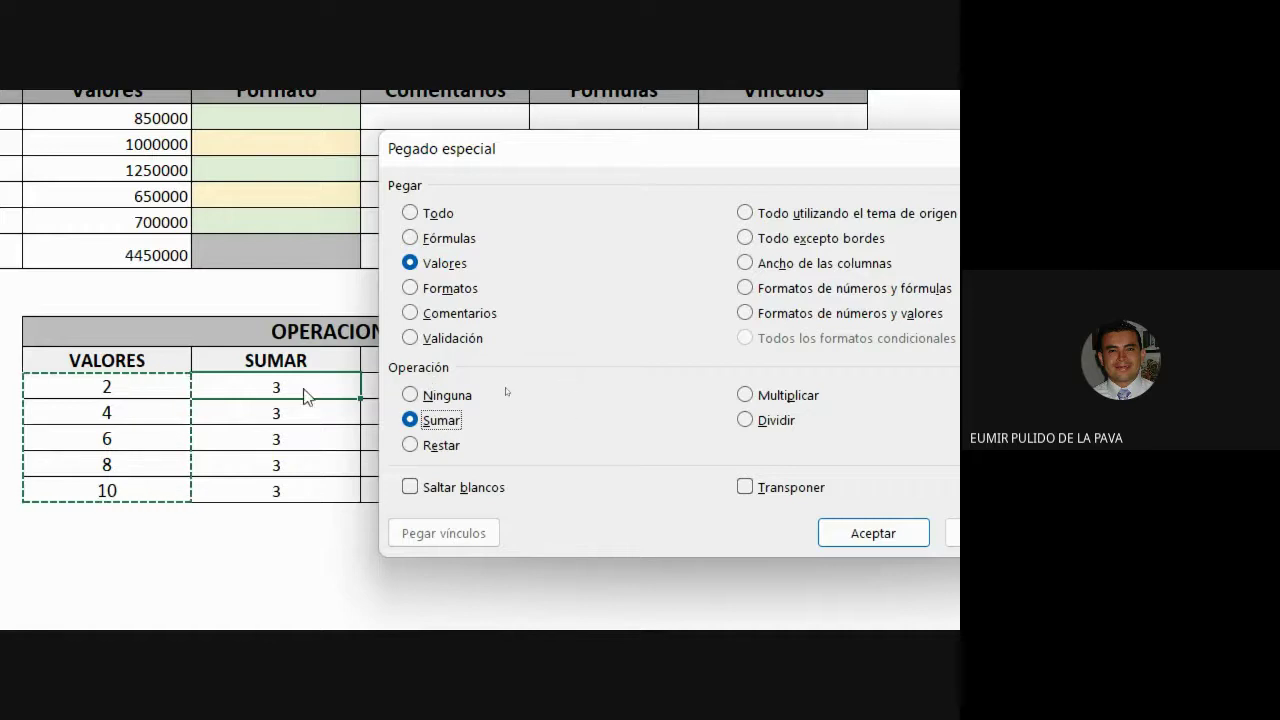
{"action": "left_click", "coordinate": [850, 543]}
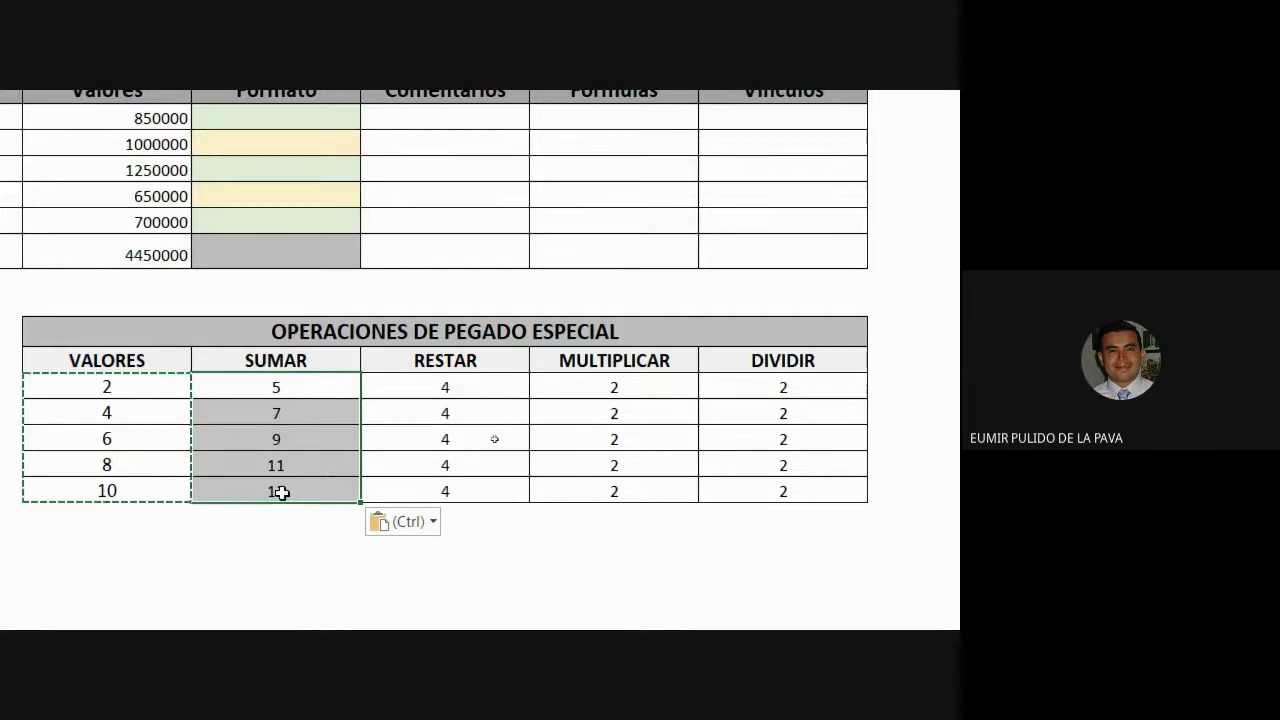
Reduce the Magnifier zoom and bring the Google Meet call in Chrome to the front
{"action": "left_click", "coordinate": [725, 600]}
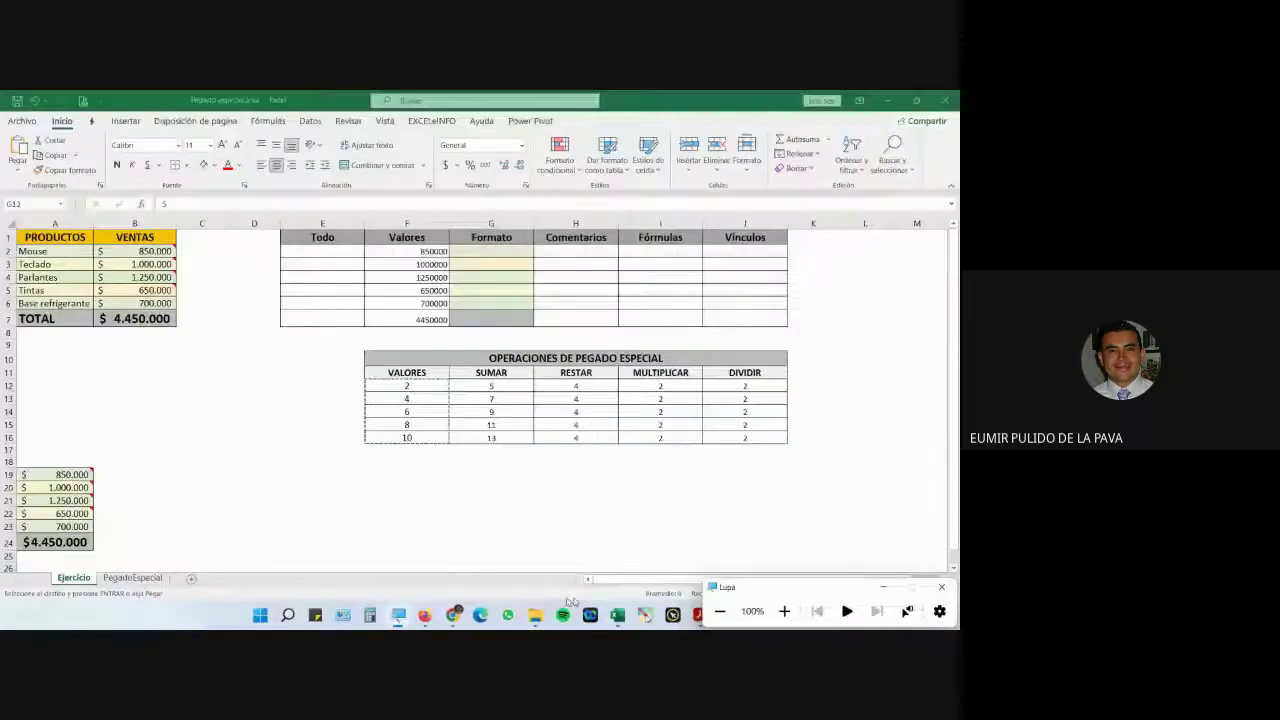
{"action": "mouse_move", "coordinate": [453, 615]}
{"action": "left_click", "coordinate": [385, 545]}
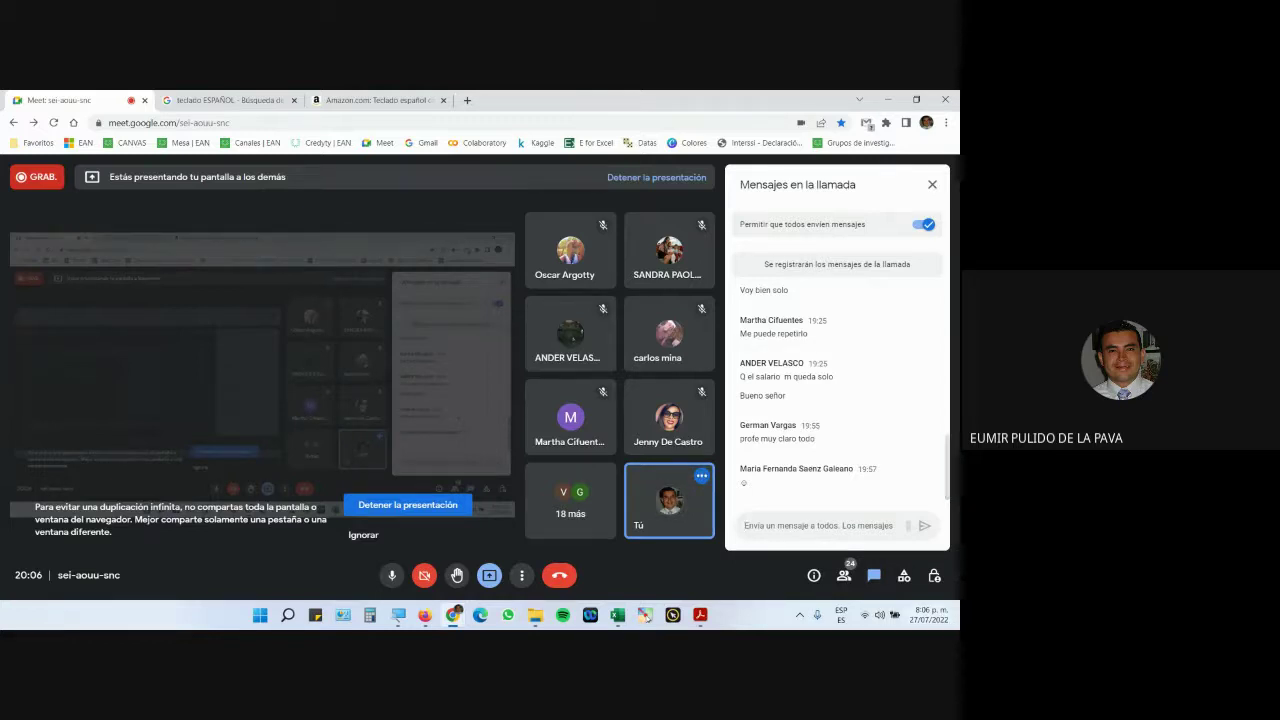
Check the notifications panel, then return to the Meet call's chat message box
{"action": "left_click", "coordinate": [938, 620]}
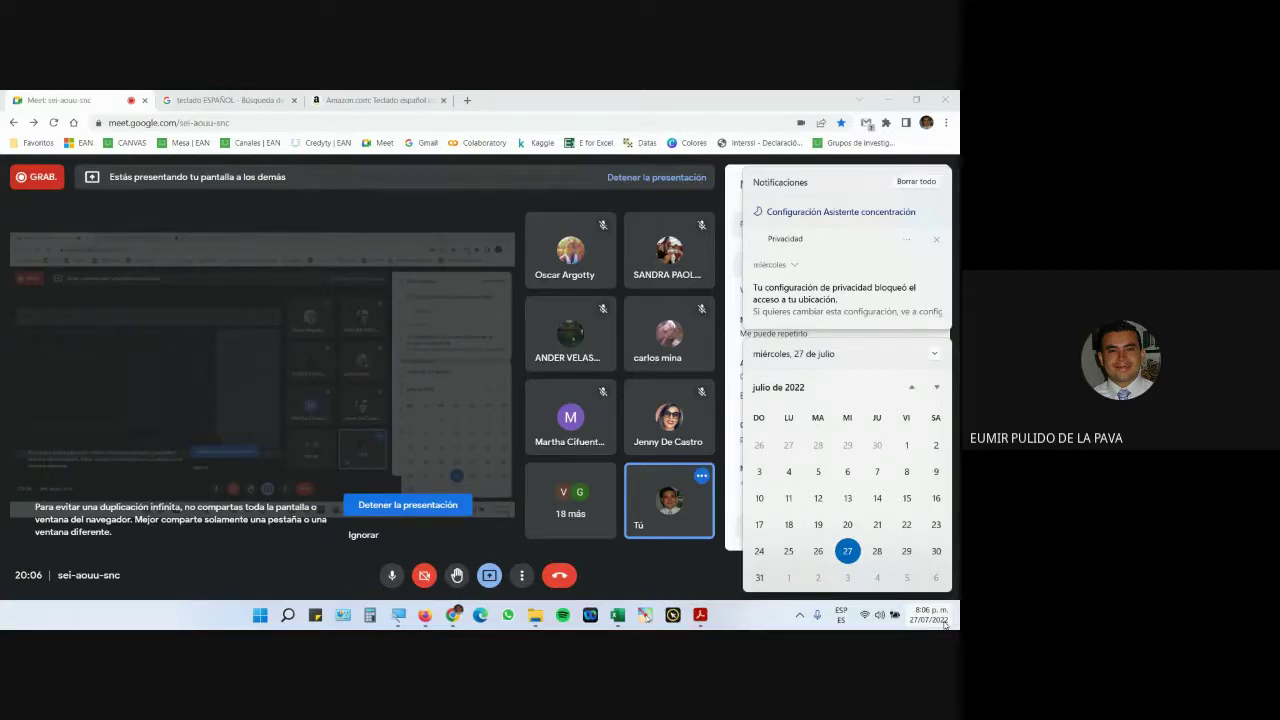
{"action": "left_click", "coordinate": [545, 525]}
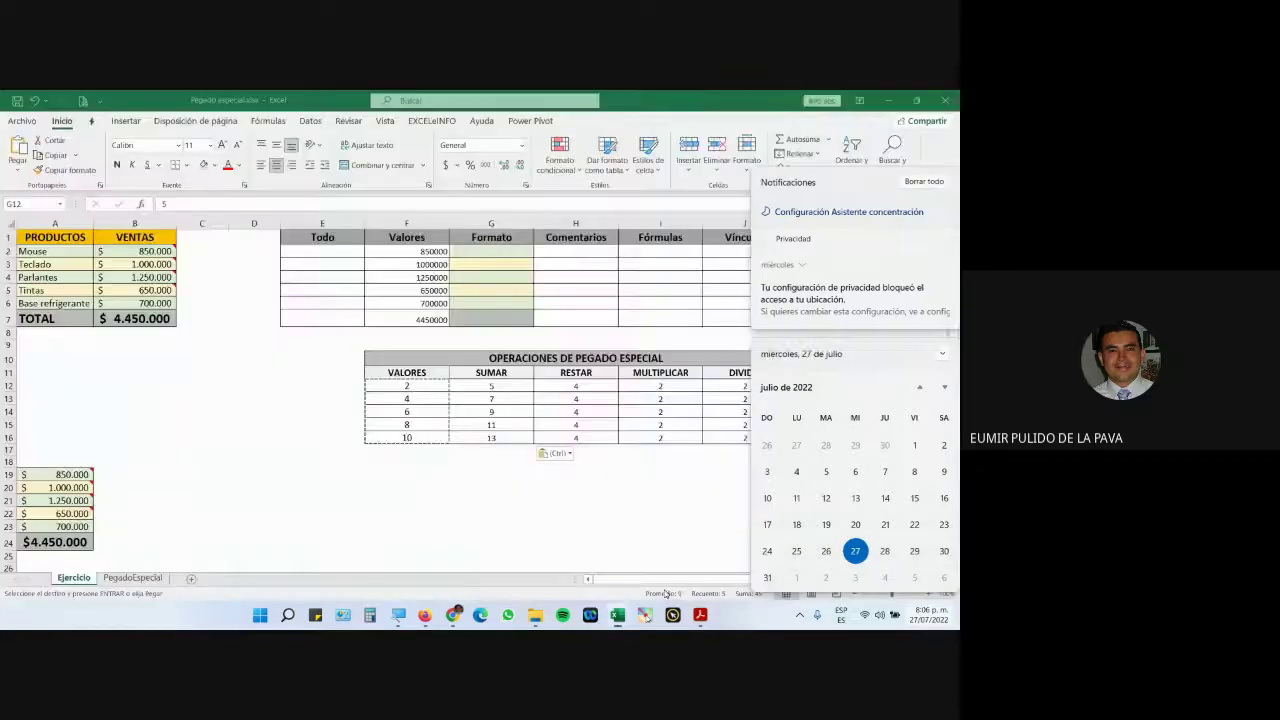
{"action": "mouse_move", "coordinate": [466, 620]}
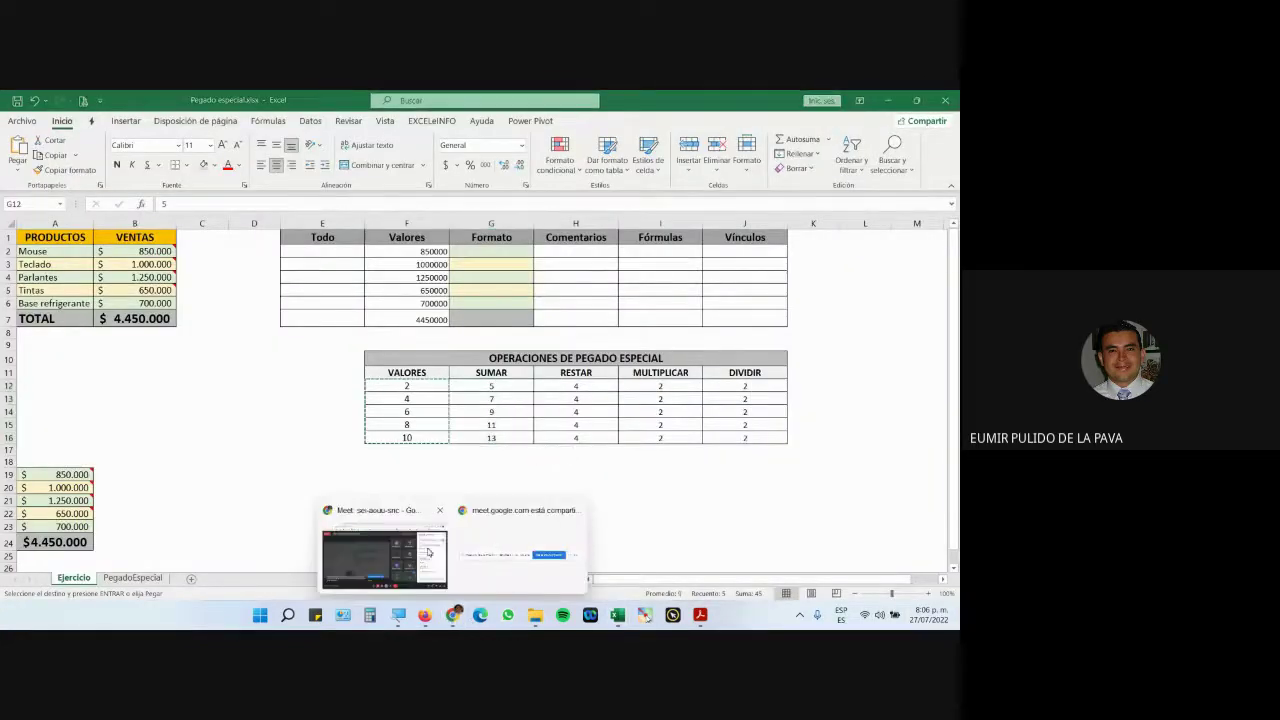
{"action": "left_click", "coordinate": [380, 525]}
{"action": "left_click", "coordinate": [833, 519]}
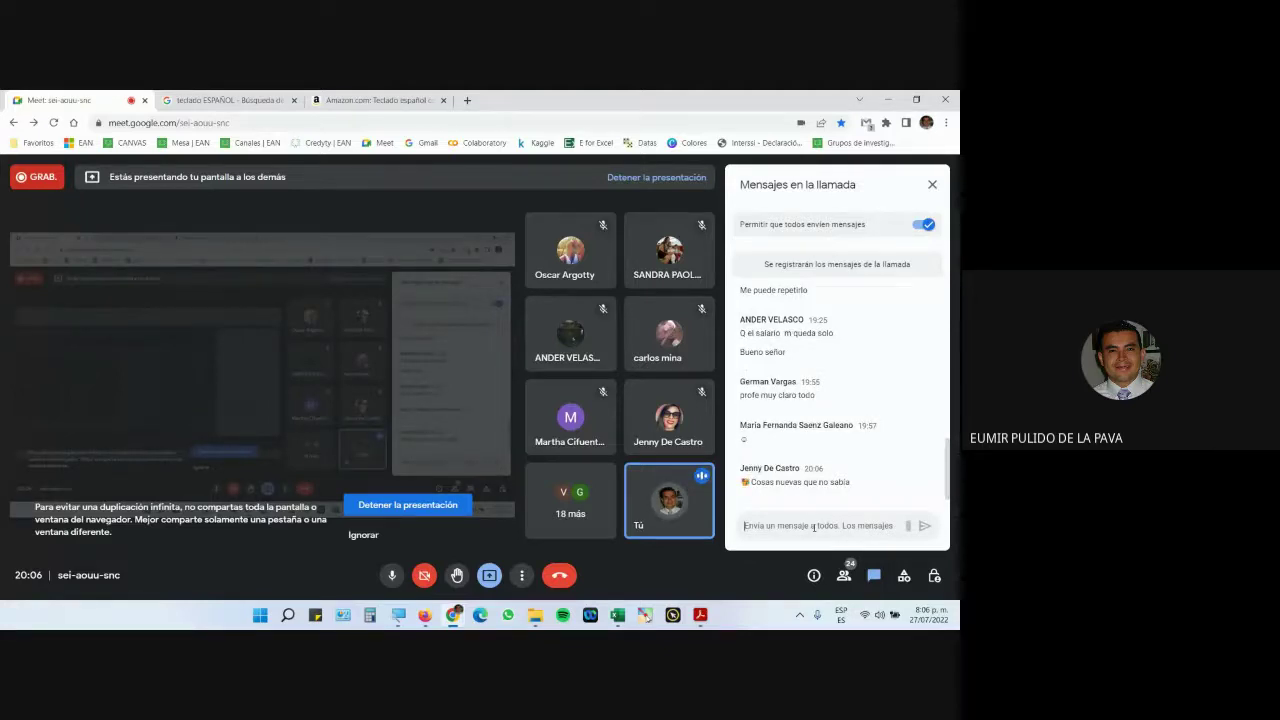
{"action": "left_click", "coordinate": [813, 526]}
Unmute the microphone and bring the Pegado especial workbook back to the front
{"action": "mouse_move", "coordinate": [631, 263]}
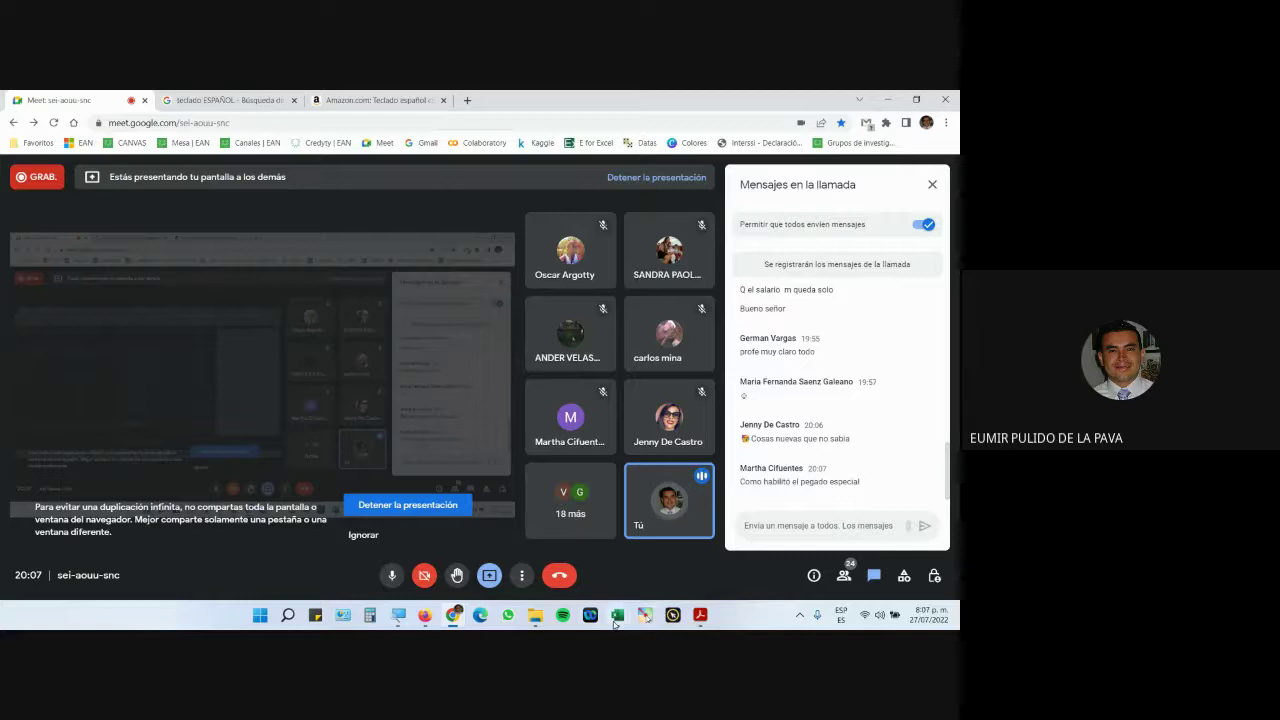
{"action": "mouse_move", "coordinate": [617, 615]}
{"action": "mouse_move", "coordinate": [661, 572]}
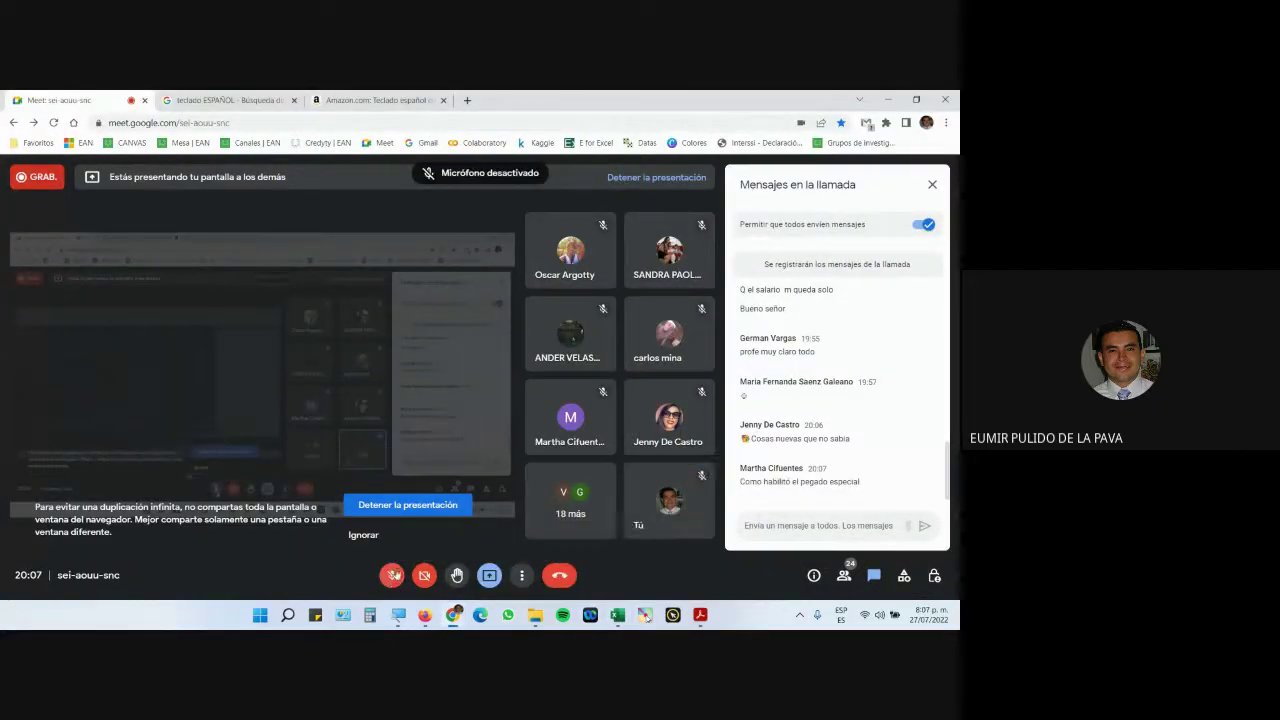
{"action": "left_click", "coordinate": [393, 575]}
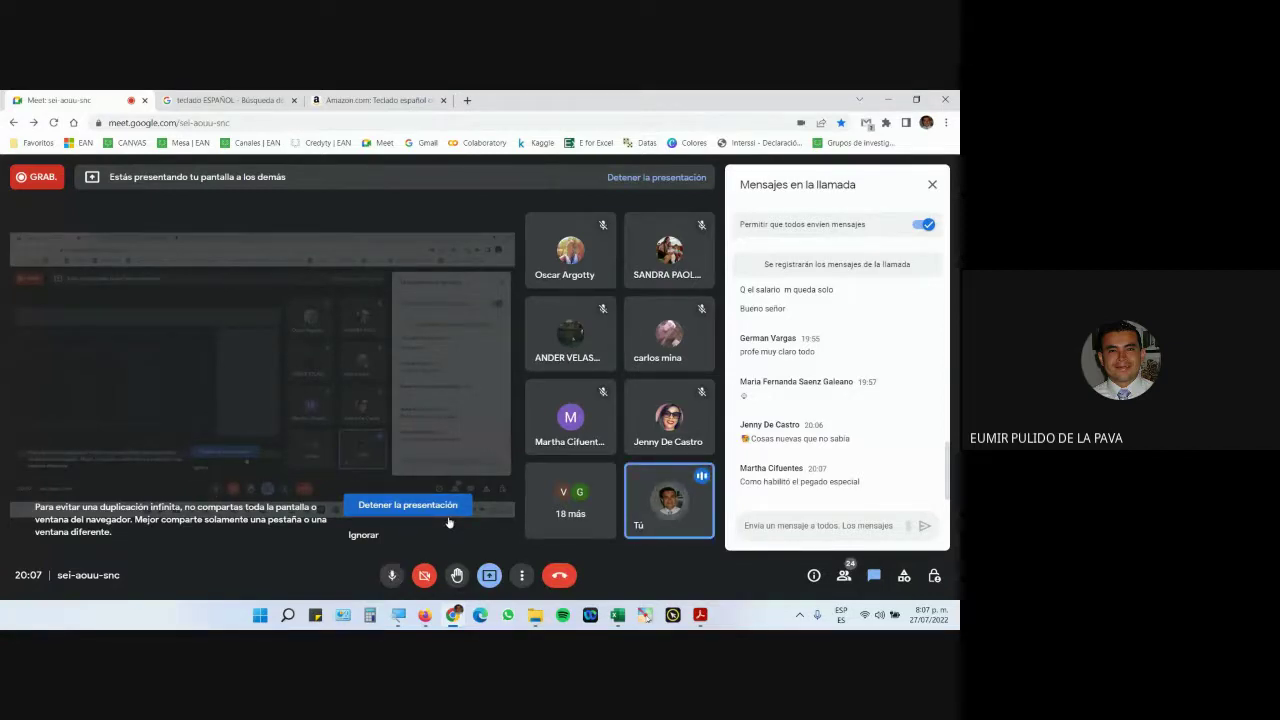
{"action": "left_click", "coordinate": [617, 614]}
{"action": "left_click", "coordinate": [630, 587]}
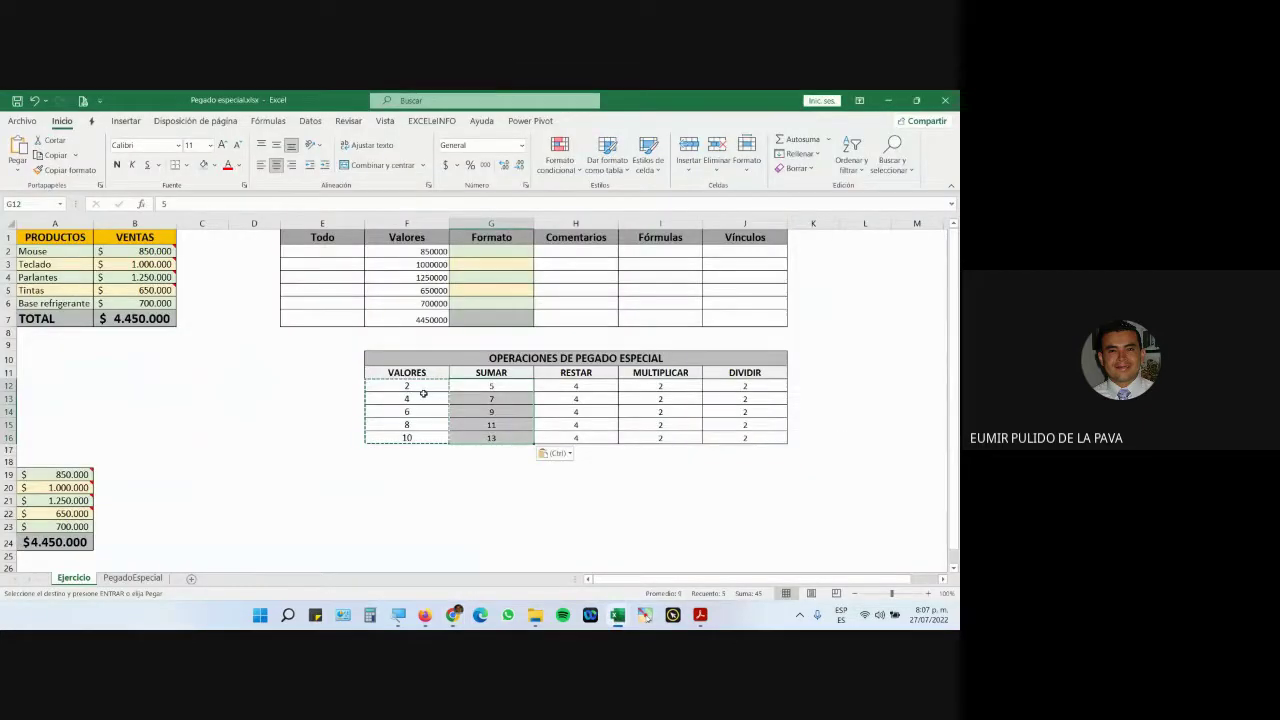
Copy the VALORES numbers 2 through 10 from F12:F16
{"action": "left_click", "coordinate": [424, 386]}
{"action": "left_click", "coordinate": [396, 490]}
{"action": "key", "text": "Escape"}
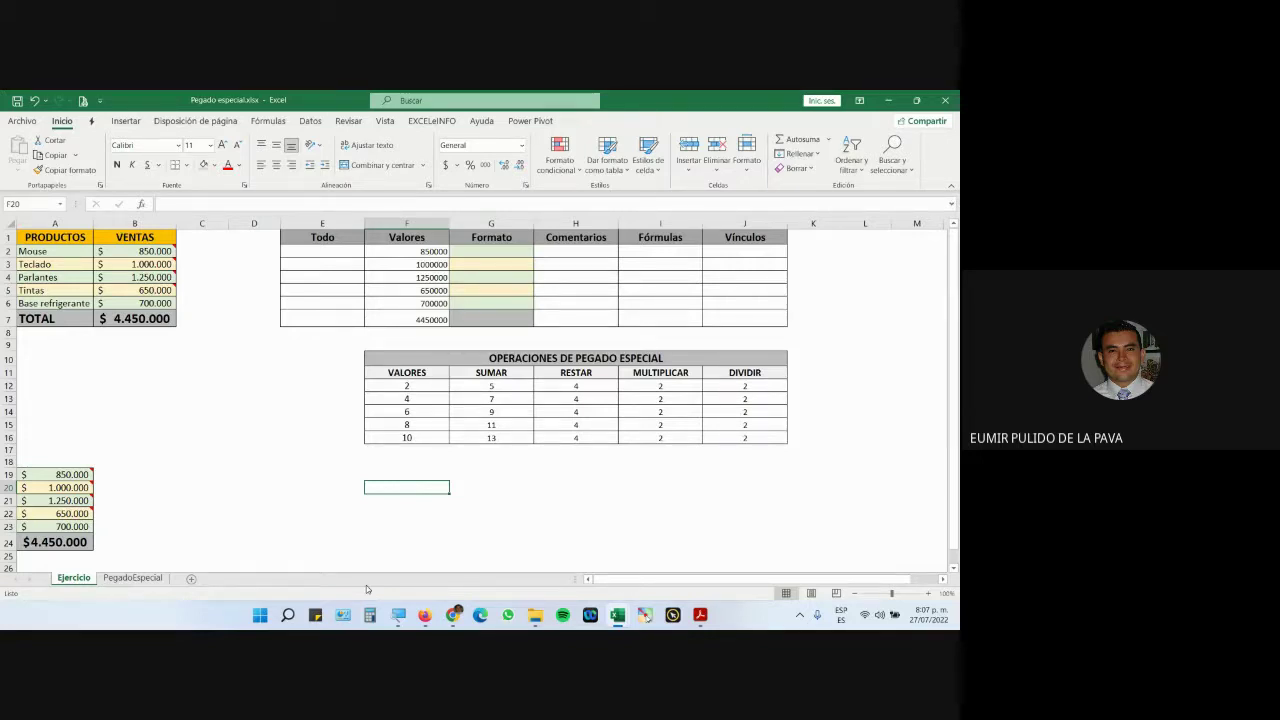
{"action": "left_click_drag", "start_coordinate": [415, 385], "coordinate": [415, 437]}
{"action": "key", "text": "ctrl+c"}
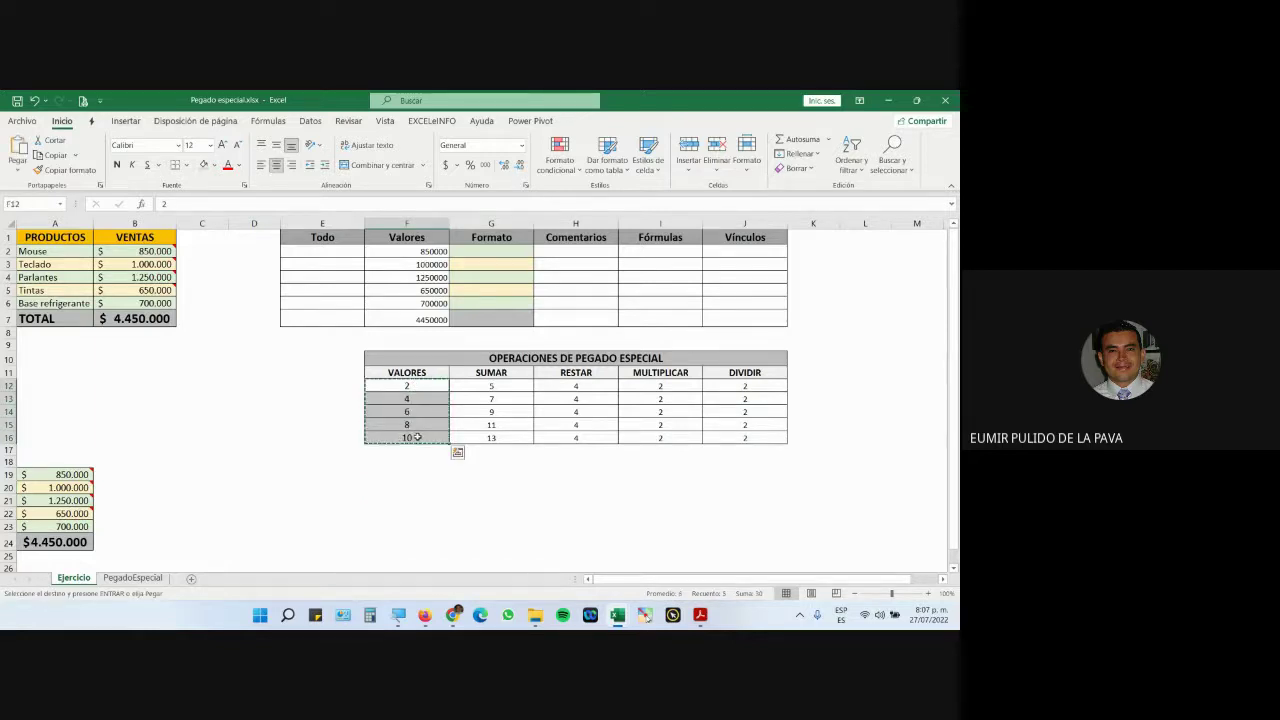
Select the MULTIPLICAR cells I12:I16 as paste target and enlarge the view
{"action": "left_click", "coordinate": [19, 170]}
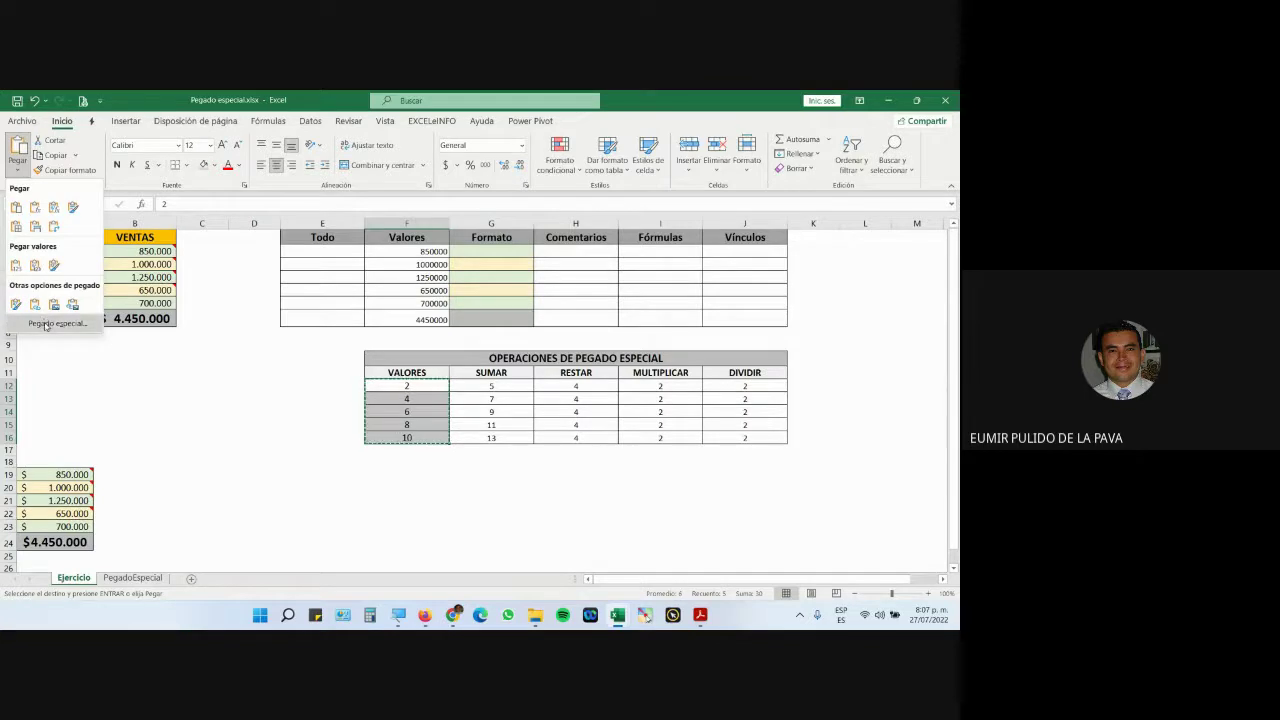
{"action": "left_click", "coordinate": [651, 402]}
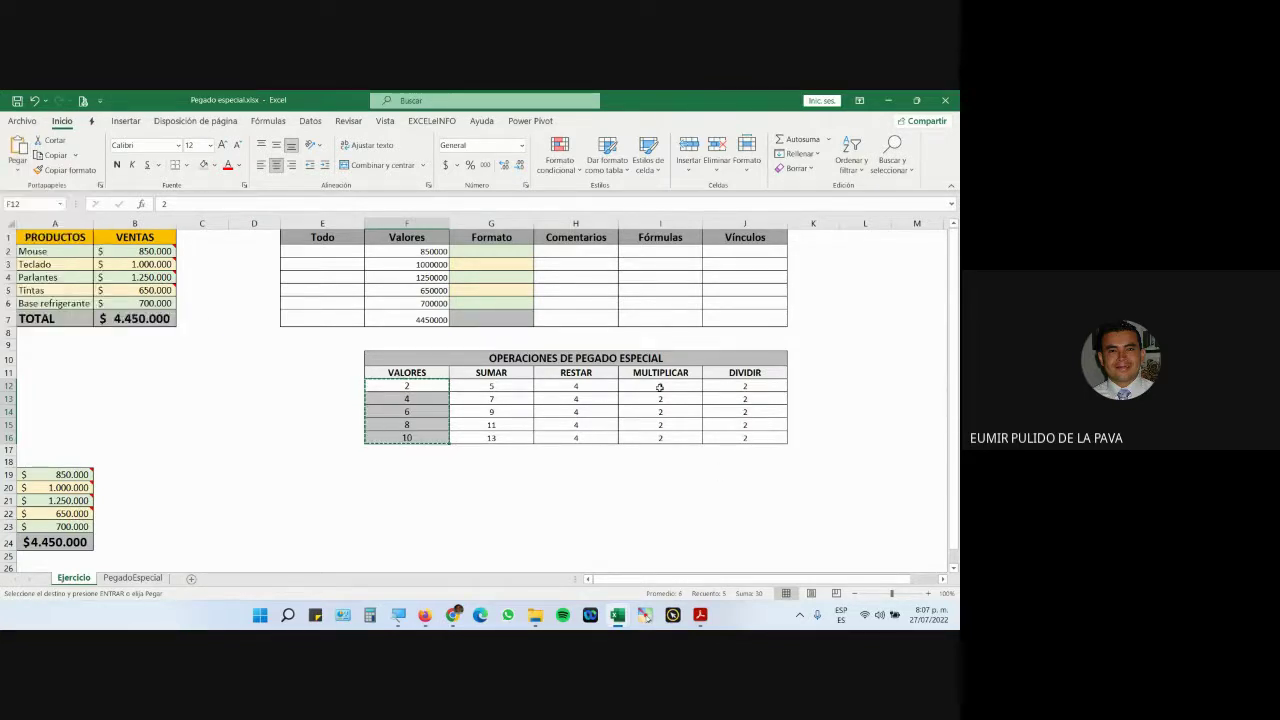
{"action": "left_click_drag", "start_coordinate": [660, 387], "coordinate": [660, 439]}
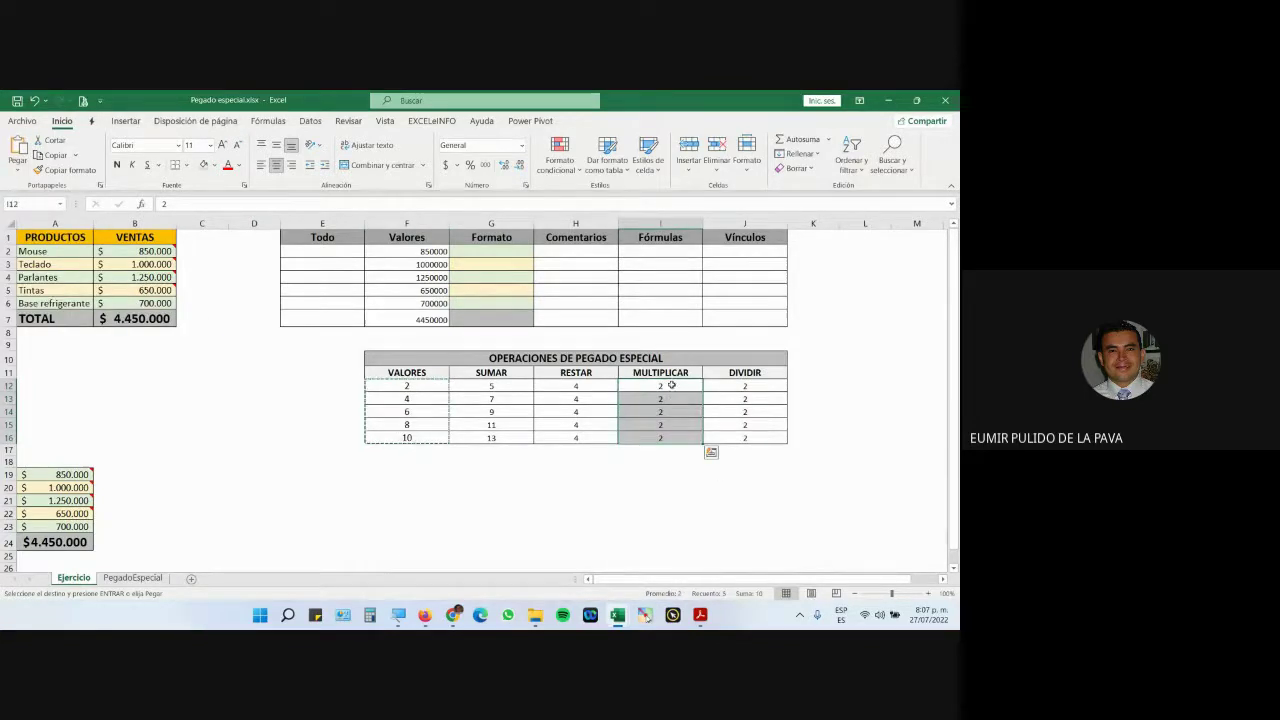
{"action": "left_click", "coordinate": [671, 385]}
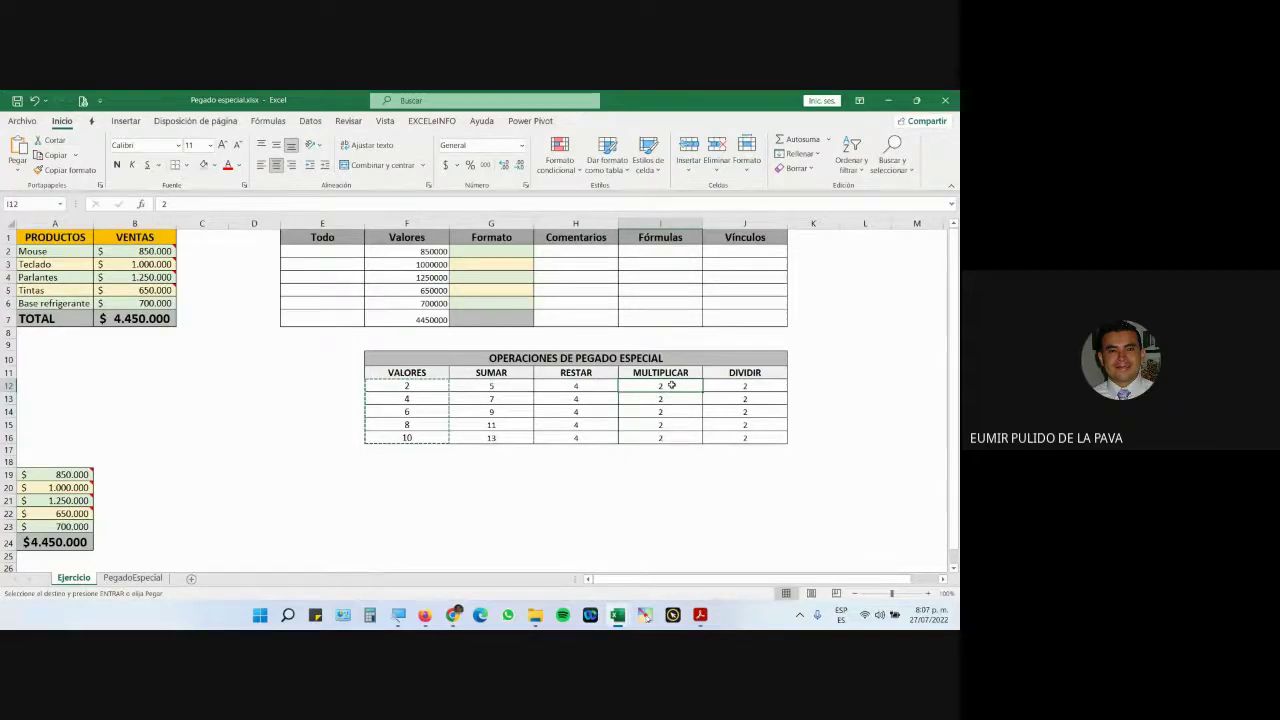
{"action": "key", "text": "ctrl+alt+v"}
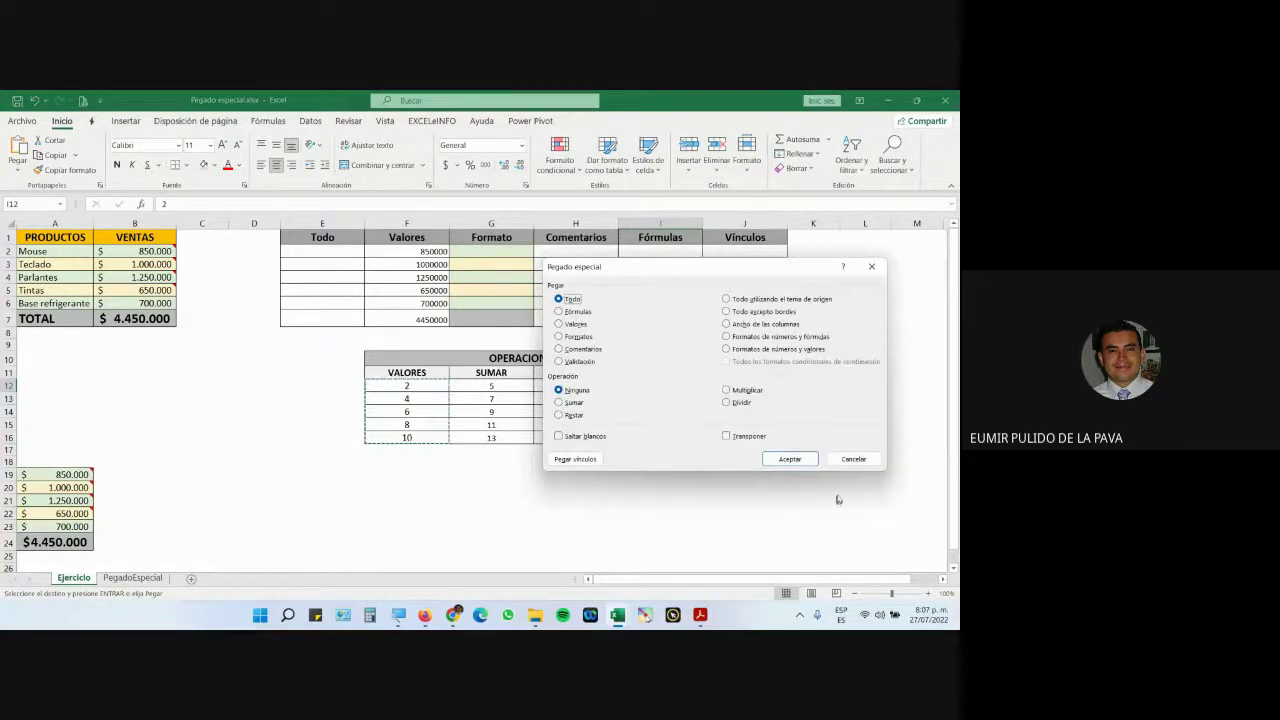
{"action": "left_click", "coordinate": [853, 460]}
{"action": "left_click", "coordinate": [398, 615]}
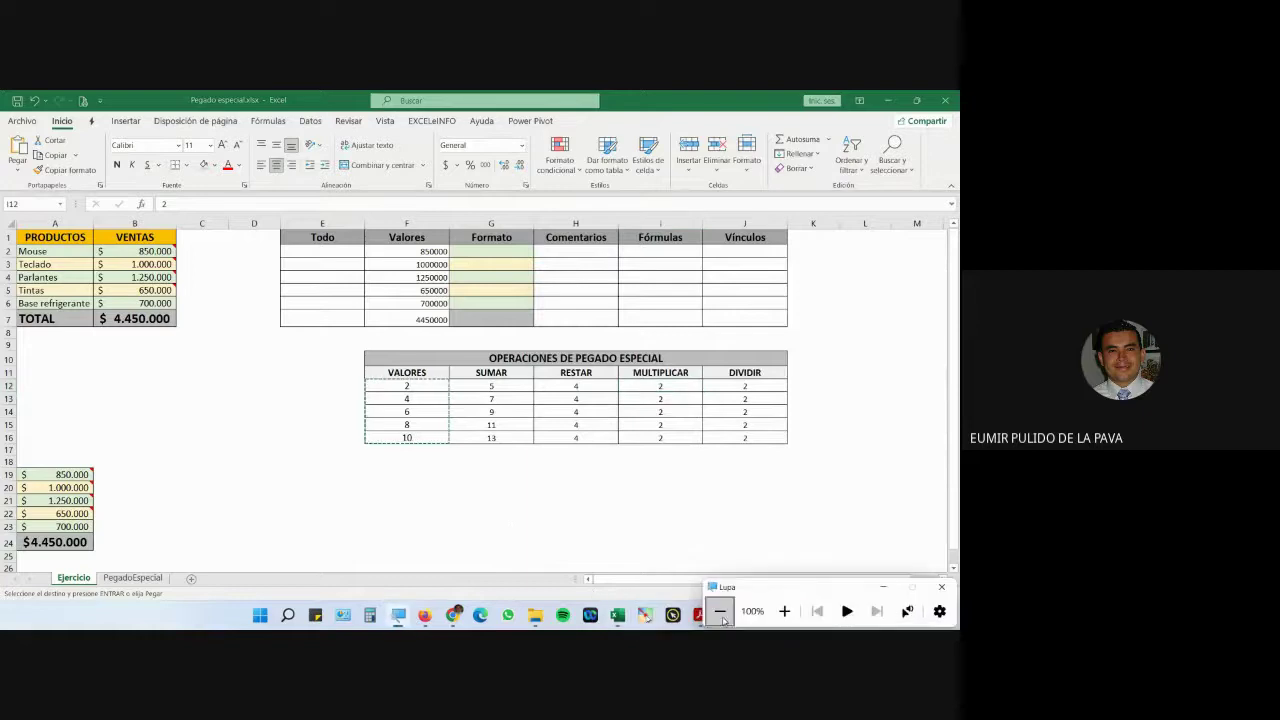
{"action": "left_click", "coordinate": [776, 614]}
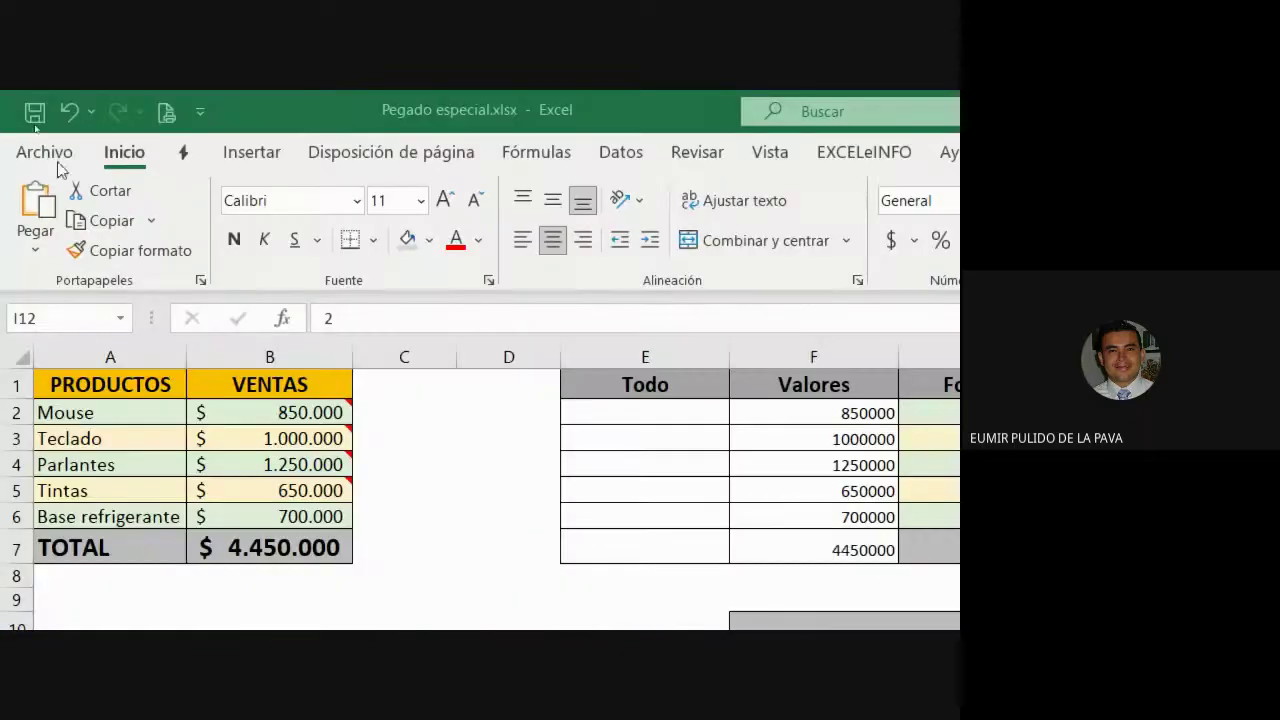
Paste into MULTIPLICAR via Pegado especial with Valores and Multiplicar, giving 4, 8, 12, 16, 20
{"action": "left_click", "coordinate": [35, 248]}
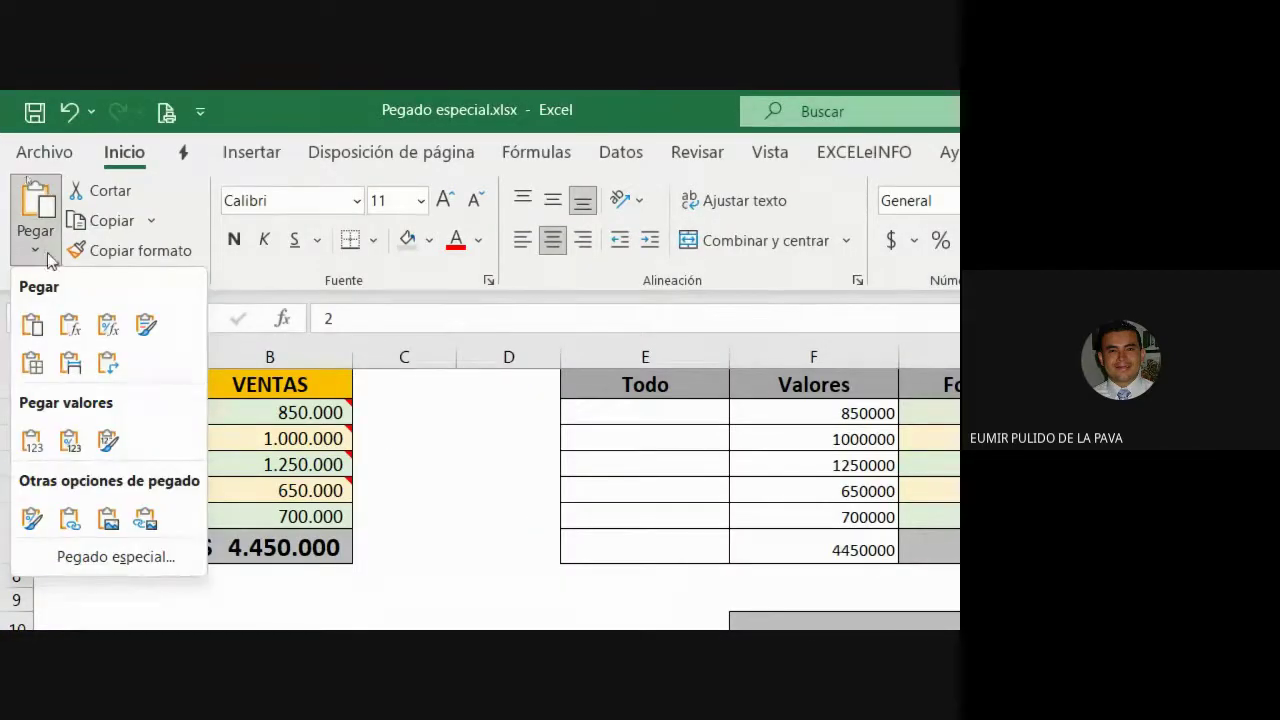
{"action": "left_click", "coordinate": [121, 562]}
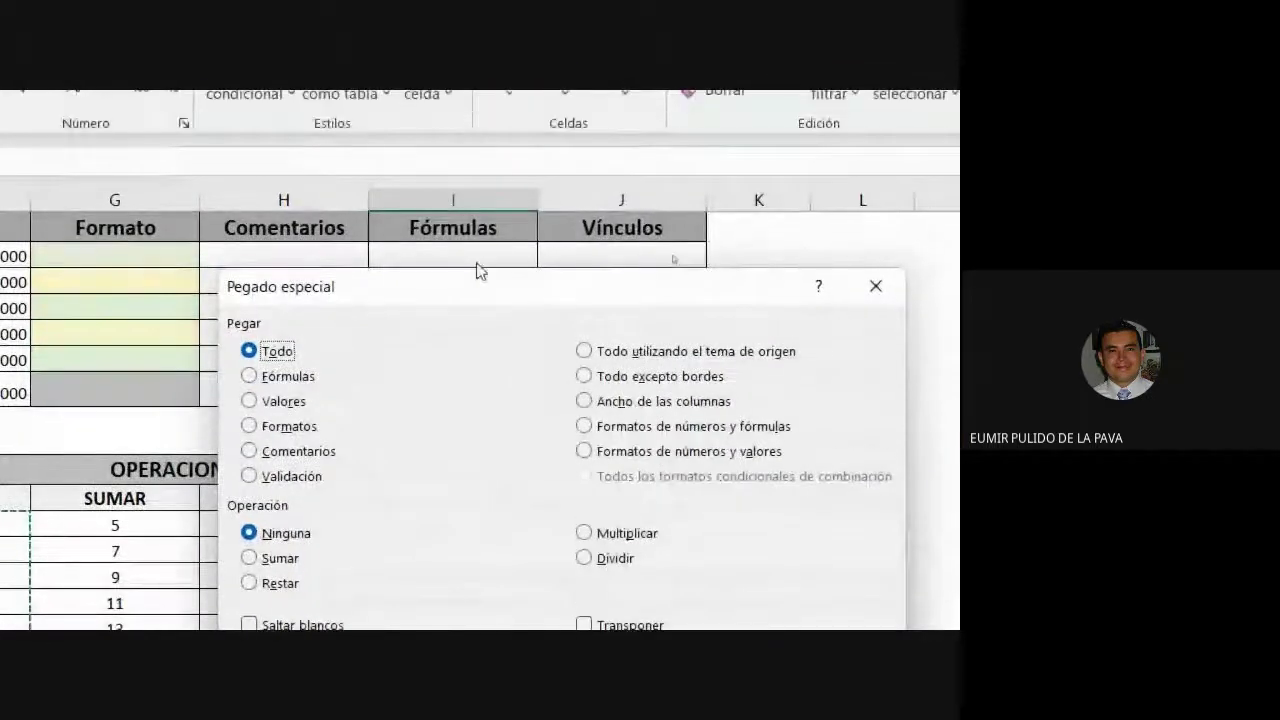
{"action": "left_click_drag", "start_coordinate": [491, 298], "coordinate": [134, 331]}
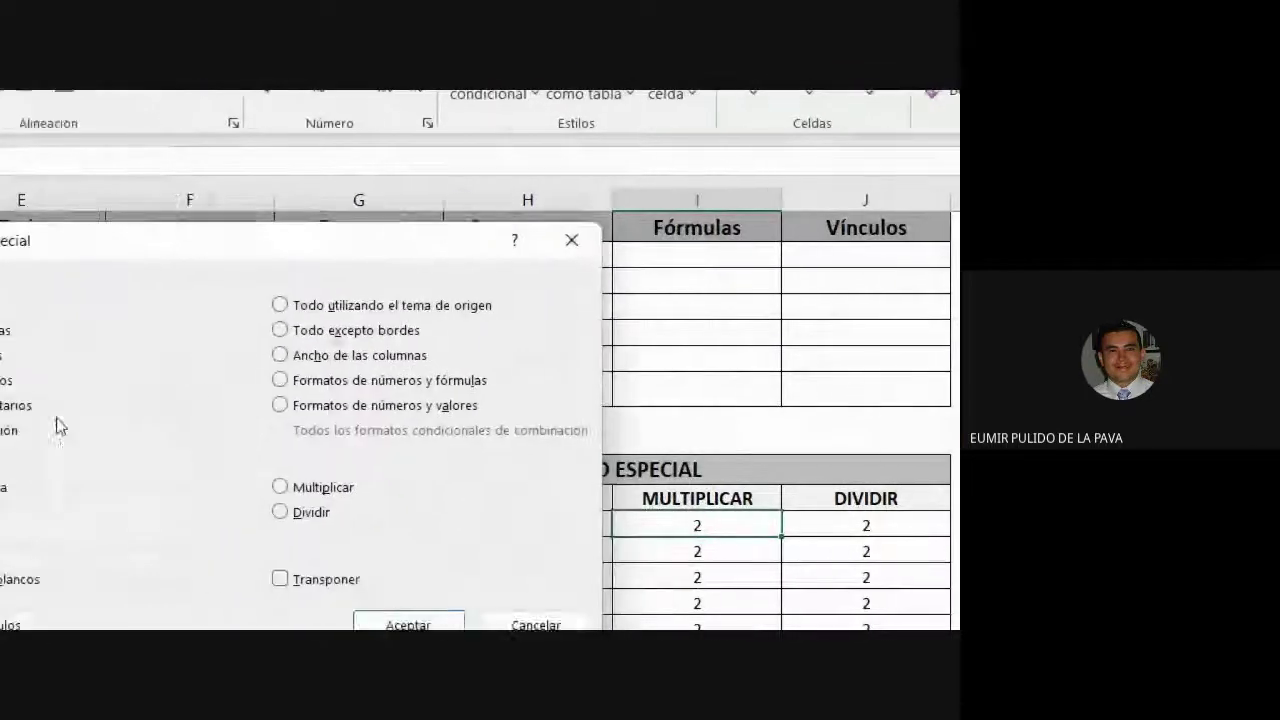
{"action": "left_click", "coordinate": [230, 304]}
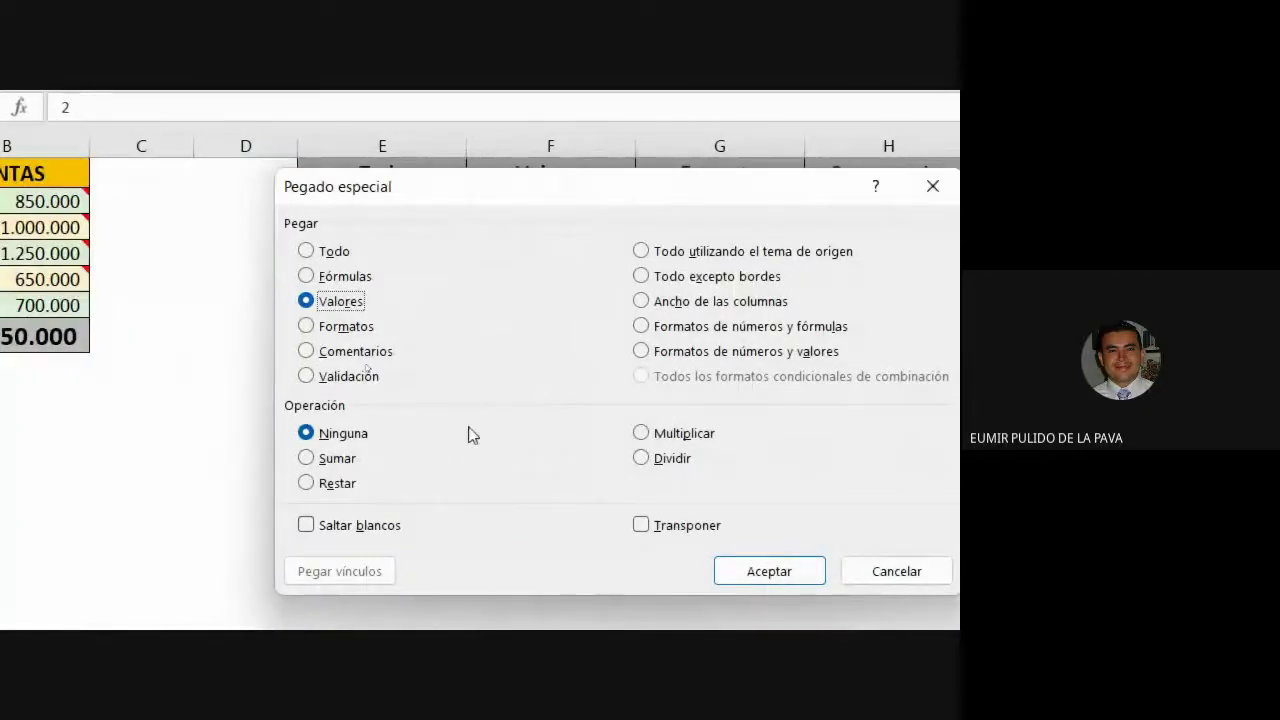
{"action": "left_click", "coordinate": [643, 433]}
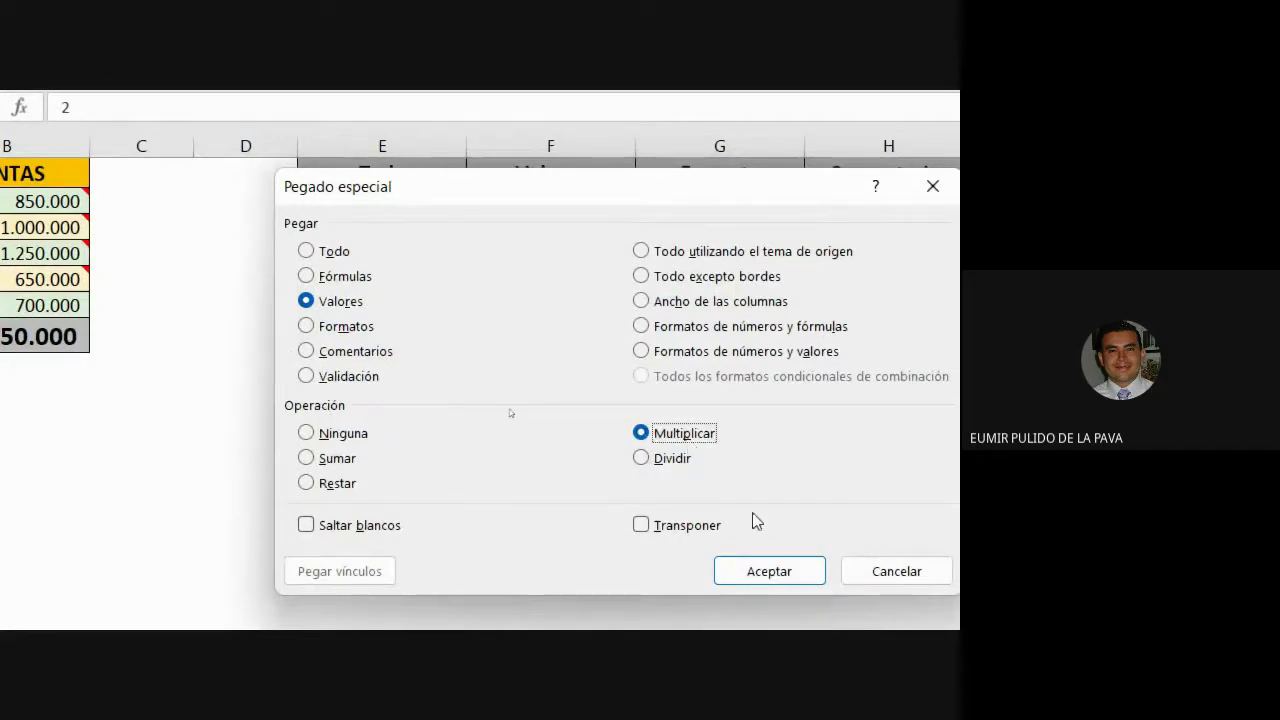
{"action": "left_click", "coordinate": [766, 569]}
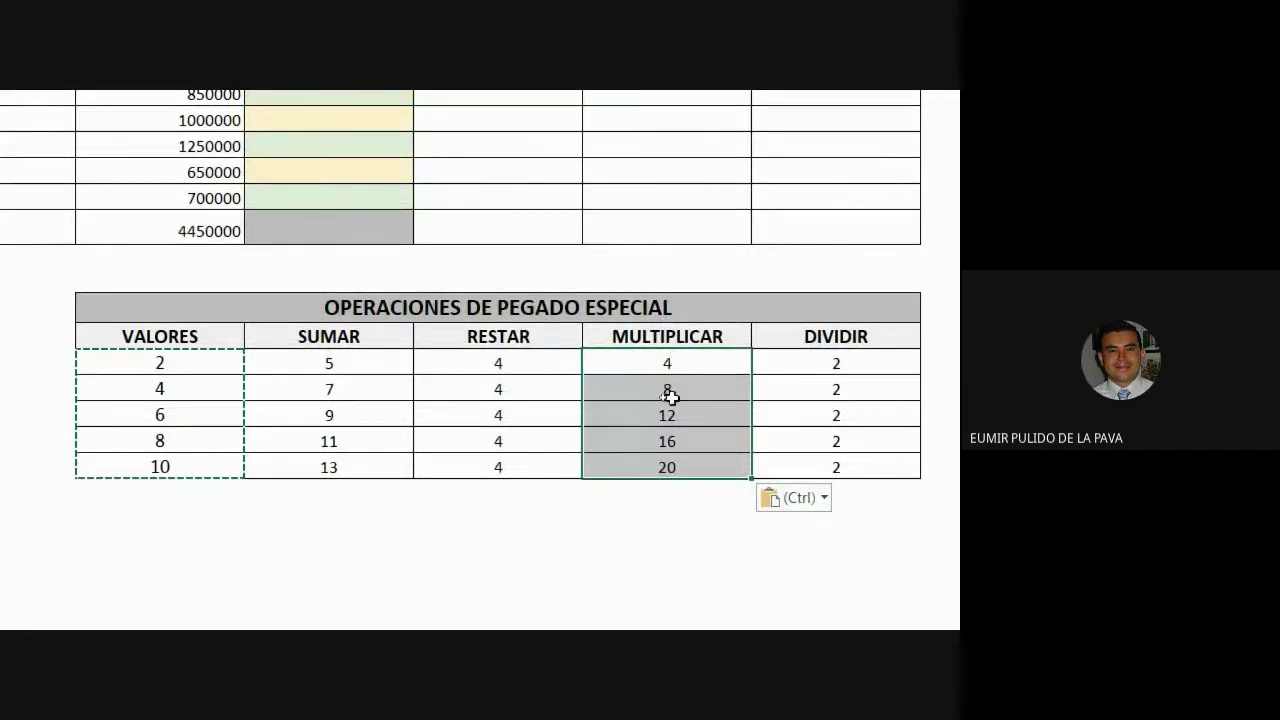
Copy the sales amounts in A19:B23
{"action": "scroll", "coordinate": [103, 623], "scroll_direction": "down", "scroll_amount": 1}
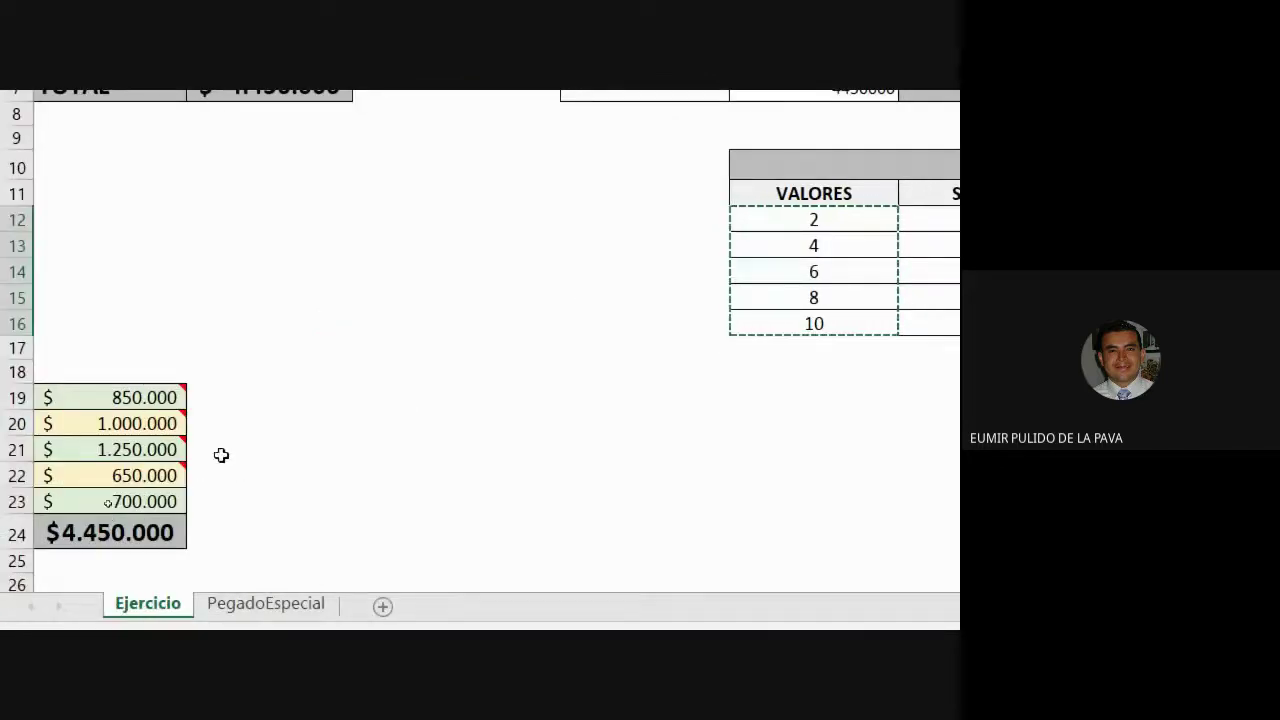
{"action": "left_click", "coordinate": [135, 396]}
{"action": "left_click_drag", "start_coordinate": [135, 396], "coordinate": [126, 494]}
{"action": "key", "text": "ctrl+c"}
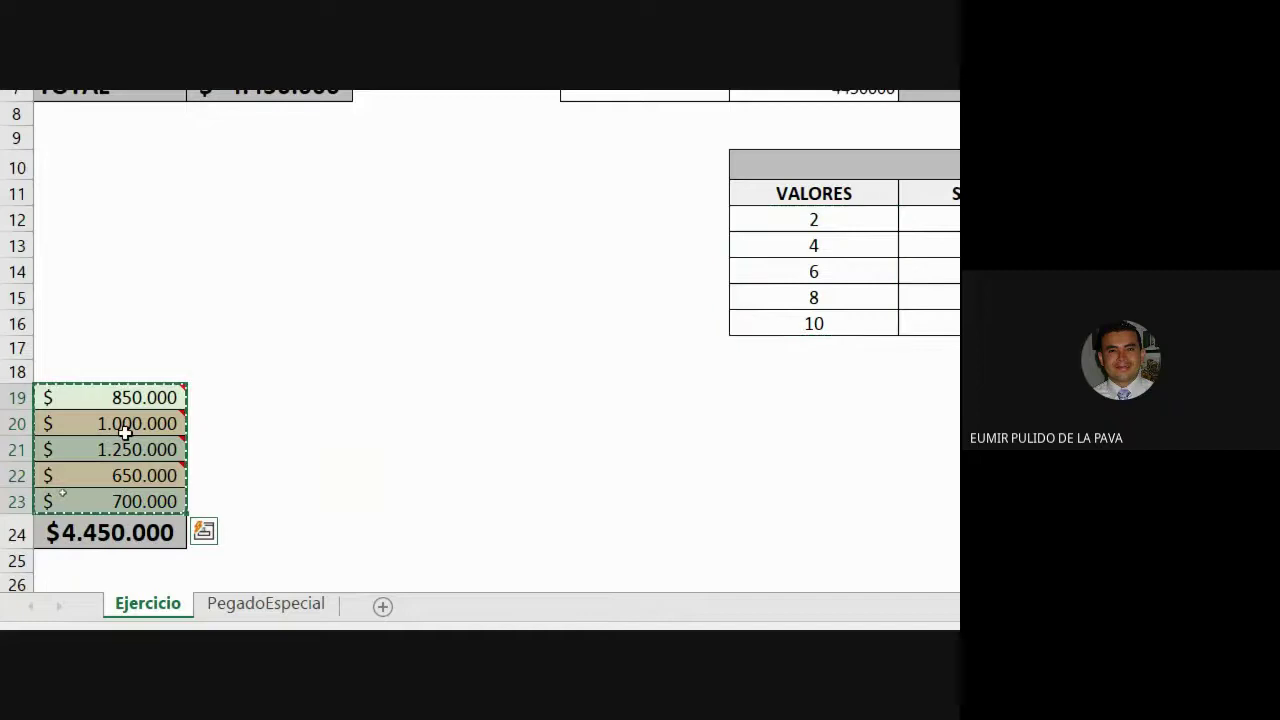
Paste them at C19 as transposed plain values running across row 19
{"action": "left_click", "coordinate": [356, 397]}
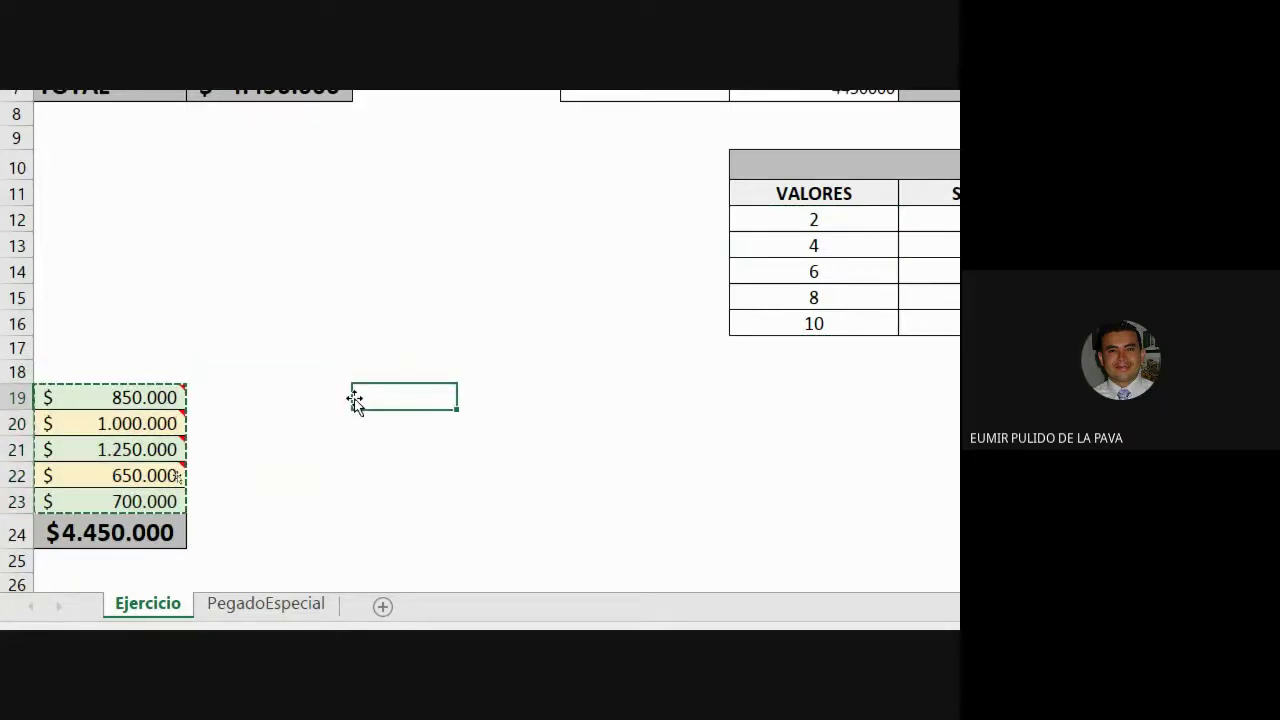
{"action": "key", "text": "ctrl+alt+v"}
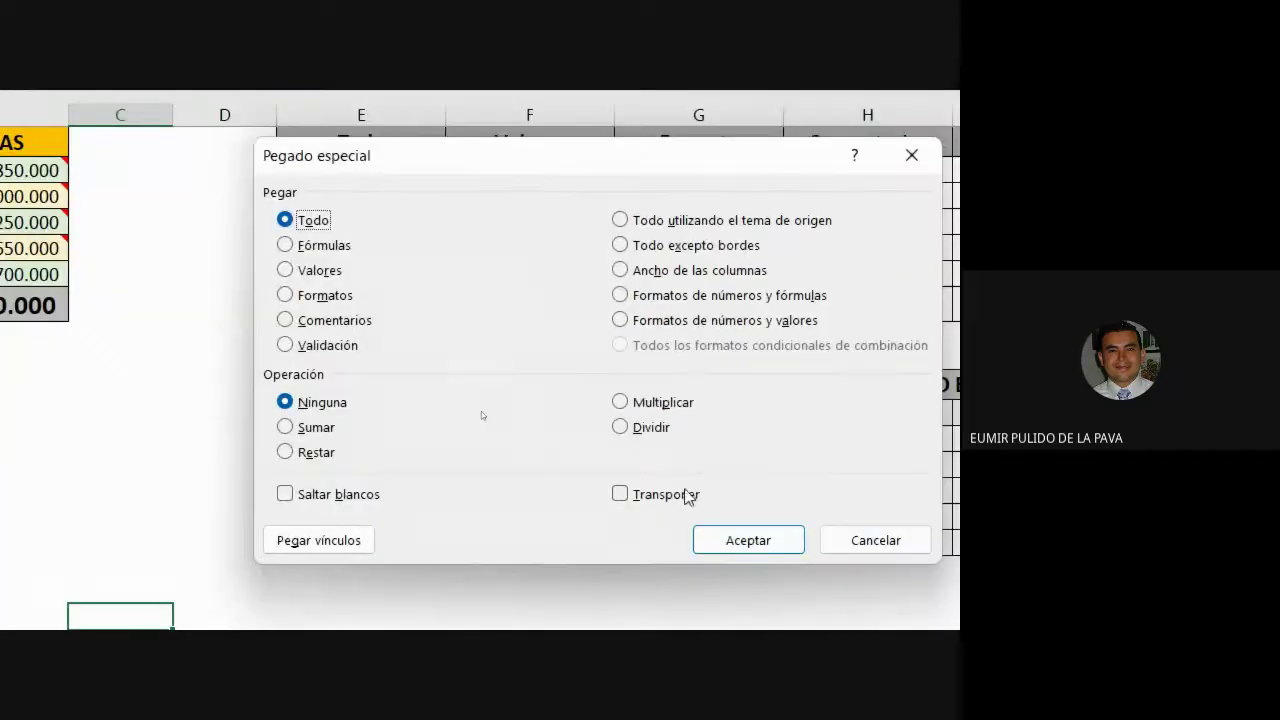
{"action": "left_click", "coordinate": [322, 270]}
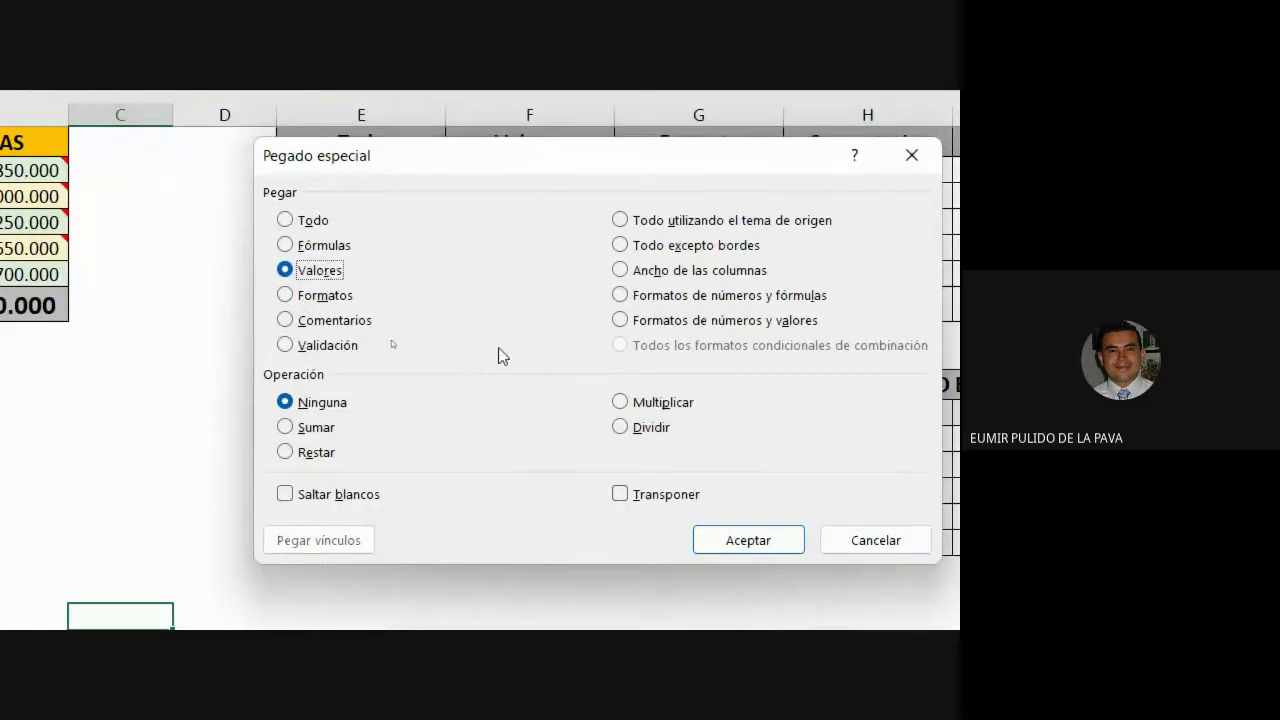
{"action": "left_click", "coordinate": [627, 500]}
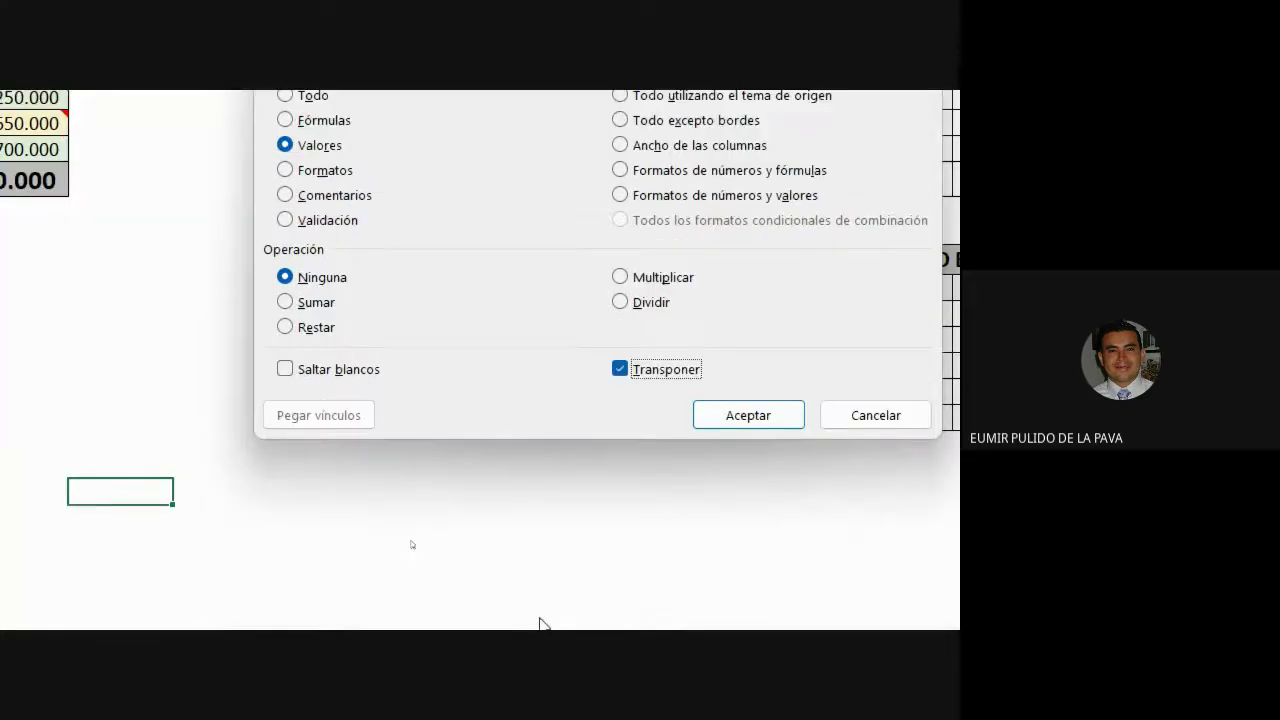
{"action": "left_click", "coordinate": [767, 550]}
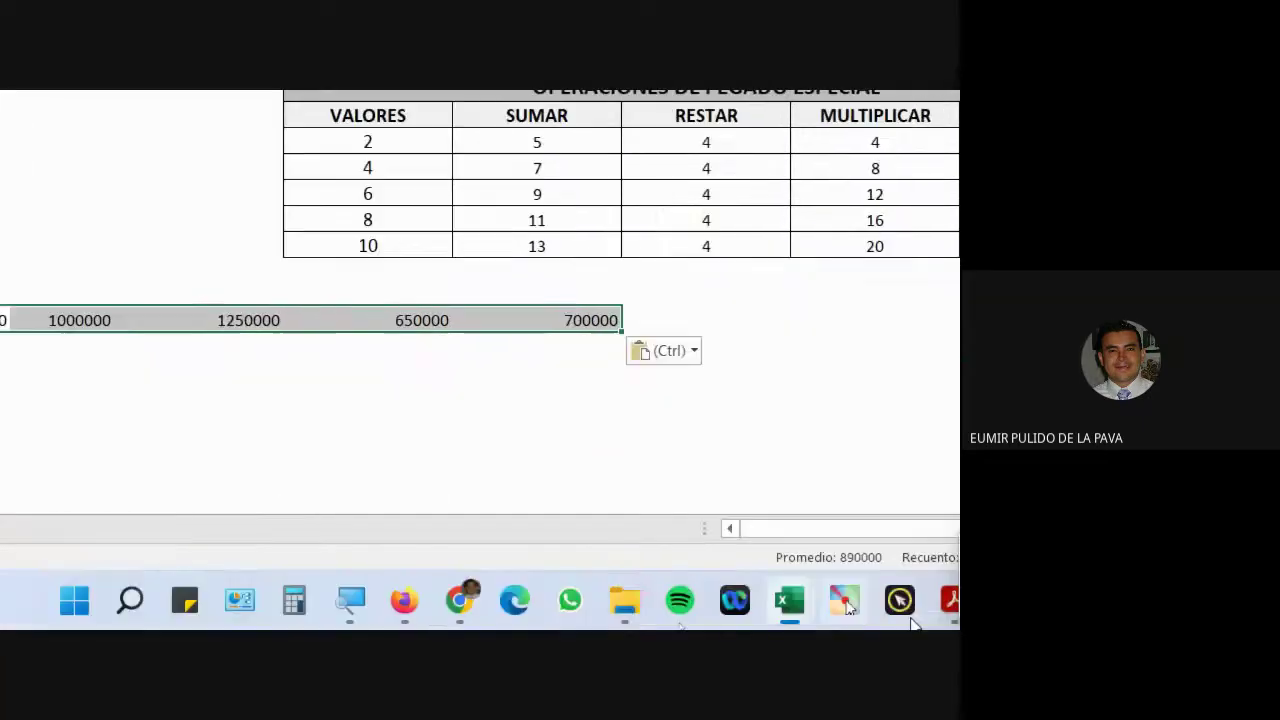
{"action": "left_click", "coordinate": [346, 600]}
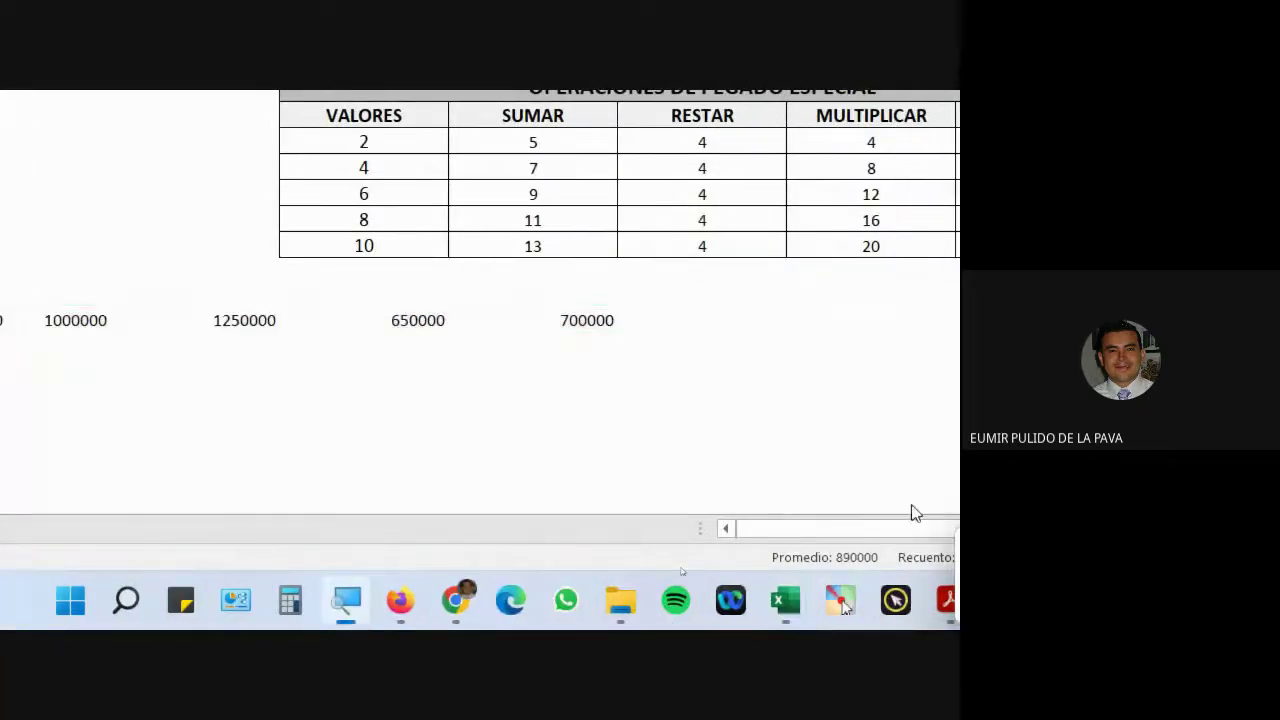
{"action": "left_click", "coordinate": [666, 612]}
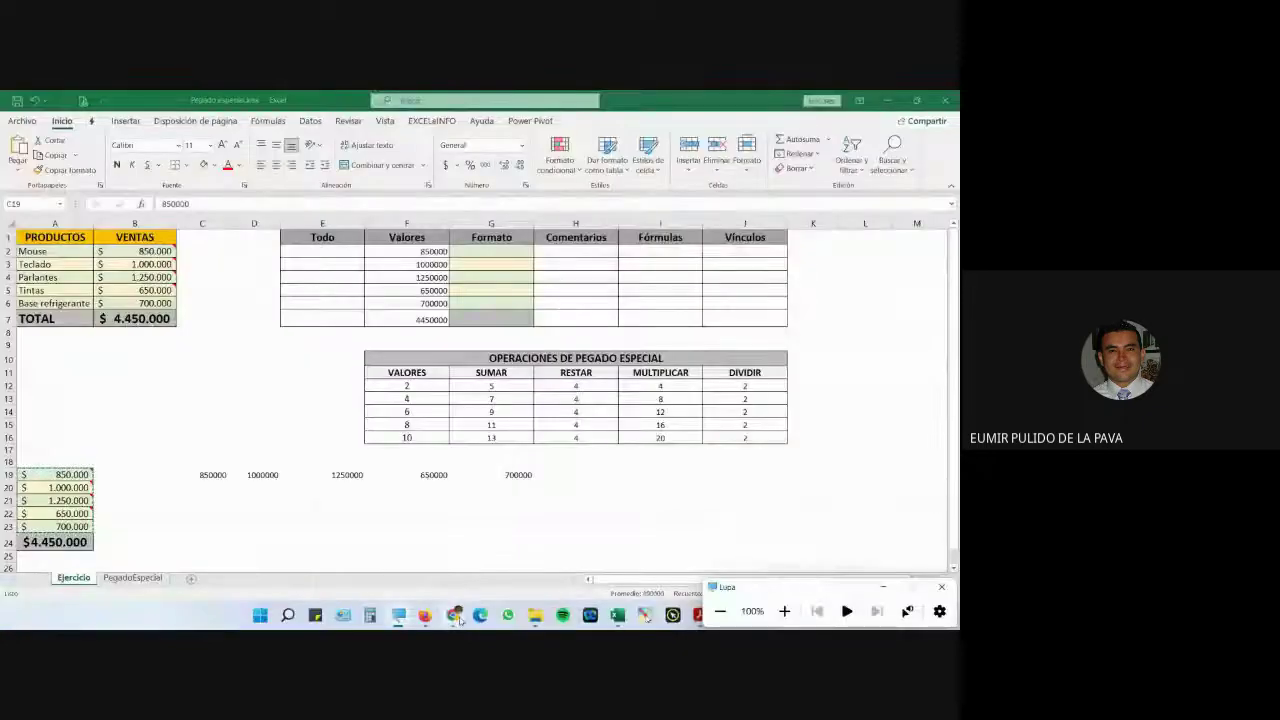
Bring the Google Meet call forward, close Magnifier, and stop presenting the screen
{"action": "left_click", "coordinate": [415, 568]}
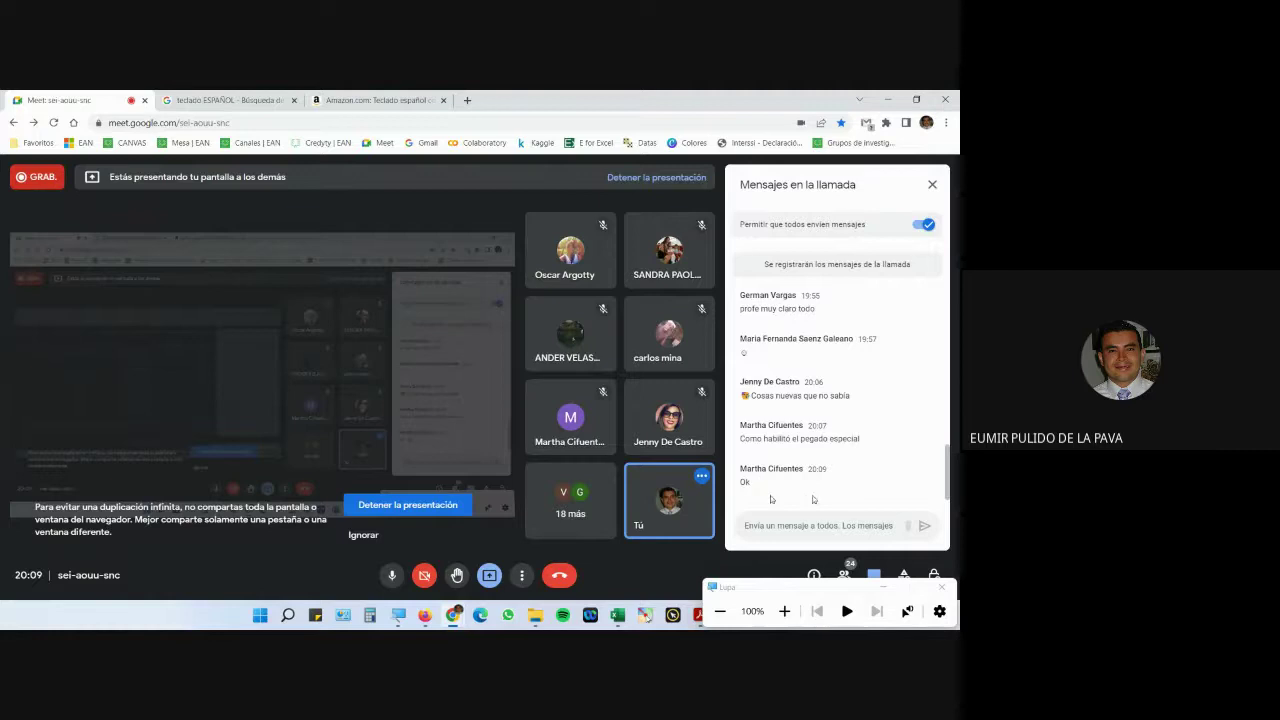
{"action": "left_click", "coordinate": [941, 587]}
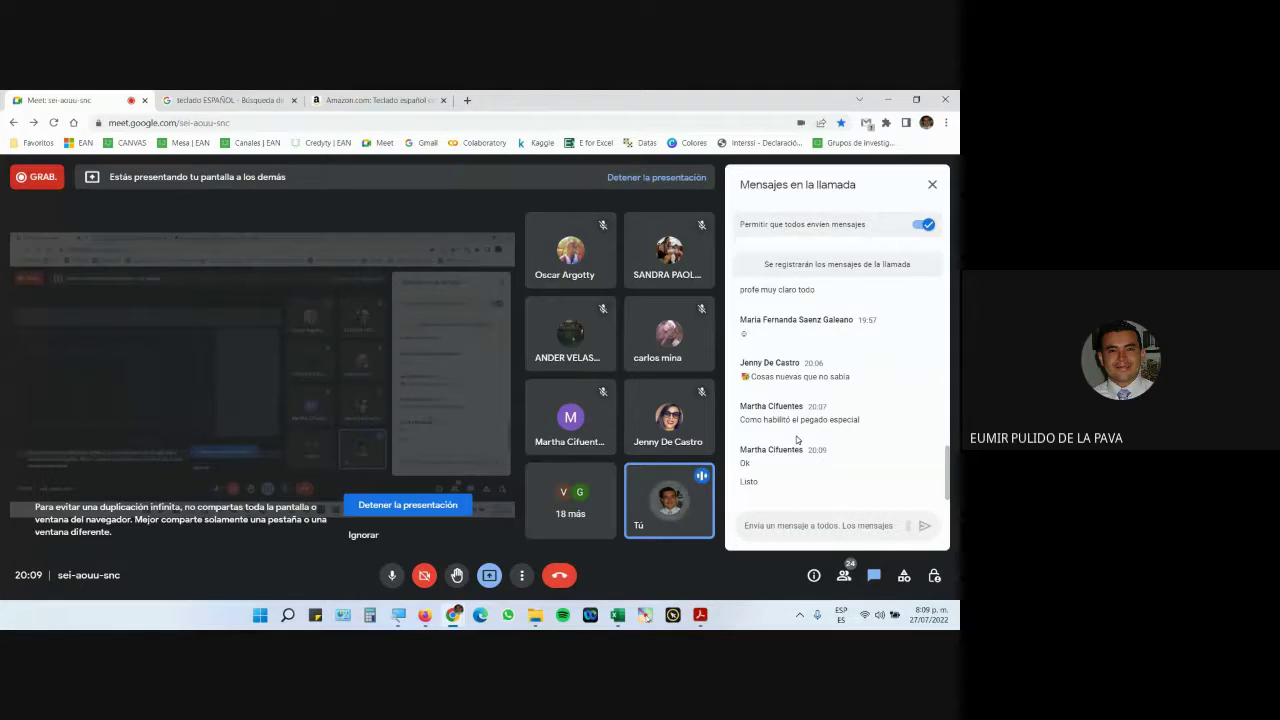
{"action": "mouse_move", "coordinate": [661, 322]}
{"action": "left_click", "coordinate": [440, 508]}
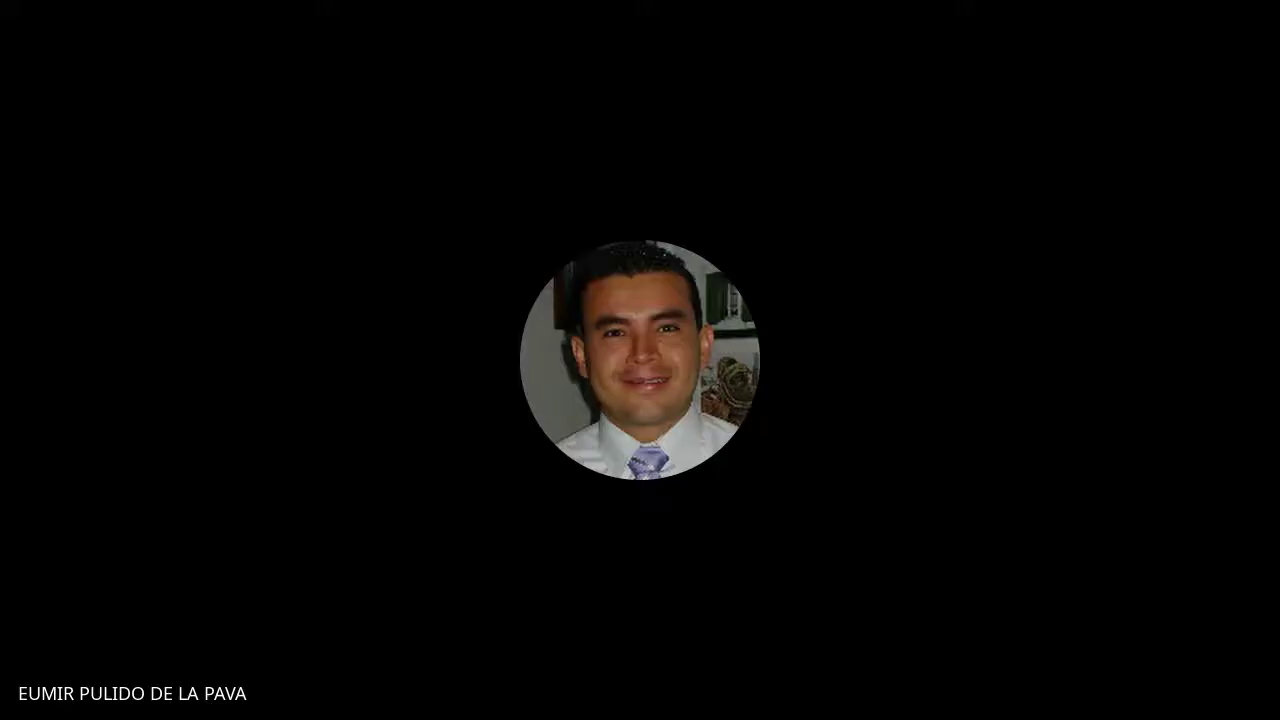